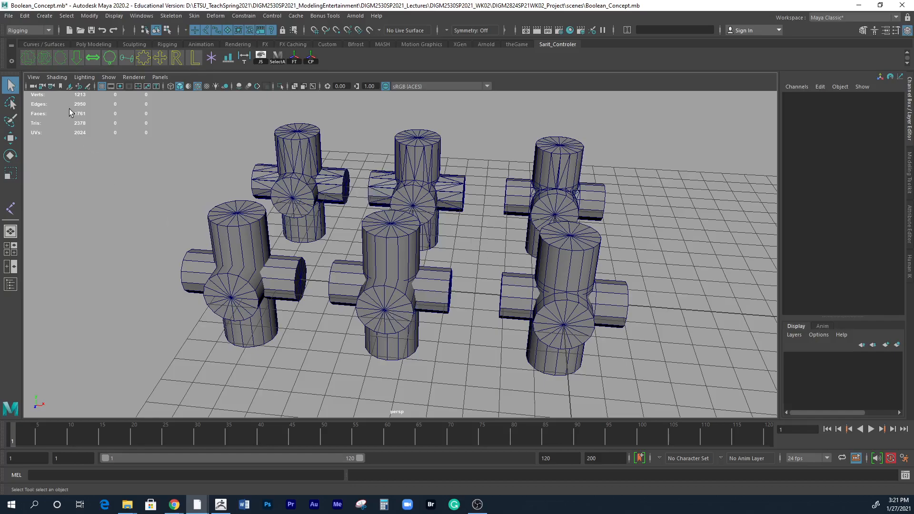
# Look up the Poly Count option among the heads-up display settings.
pyautogui.keyDown('alt'); pyautogui.moveTo(349, 290); pyautogui.dragTo(415, 301); pyautogui.keyUp('alt')
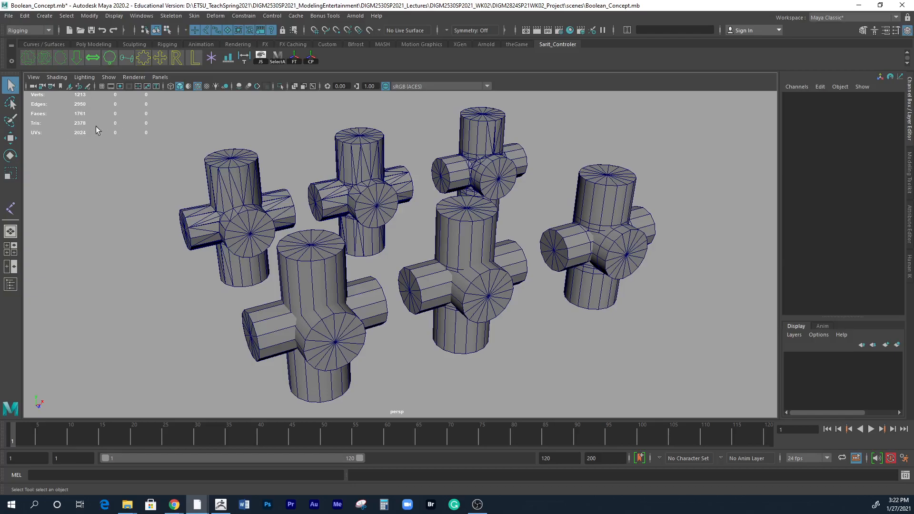
pyautogui.click(118, 17)
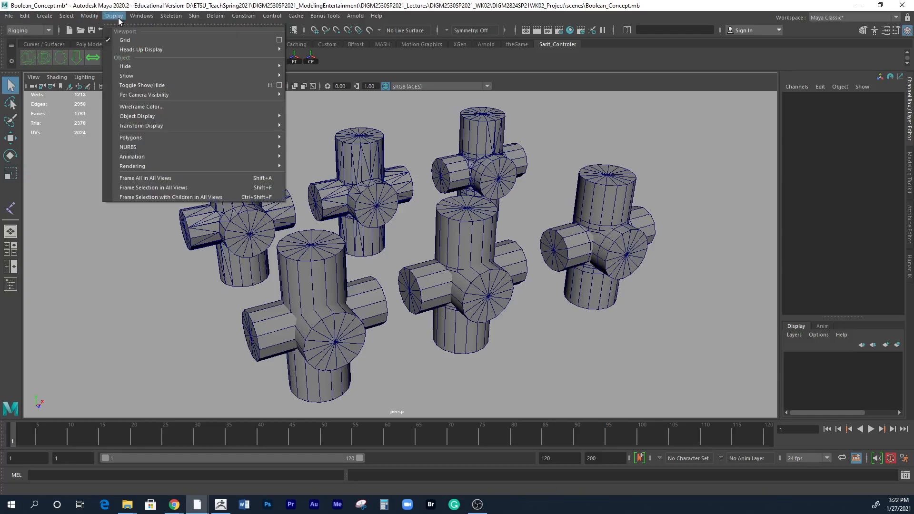
pyautogui.moveTo(135, 51)
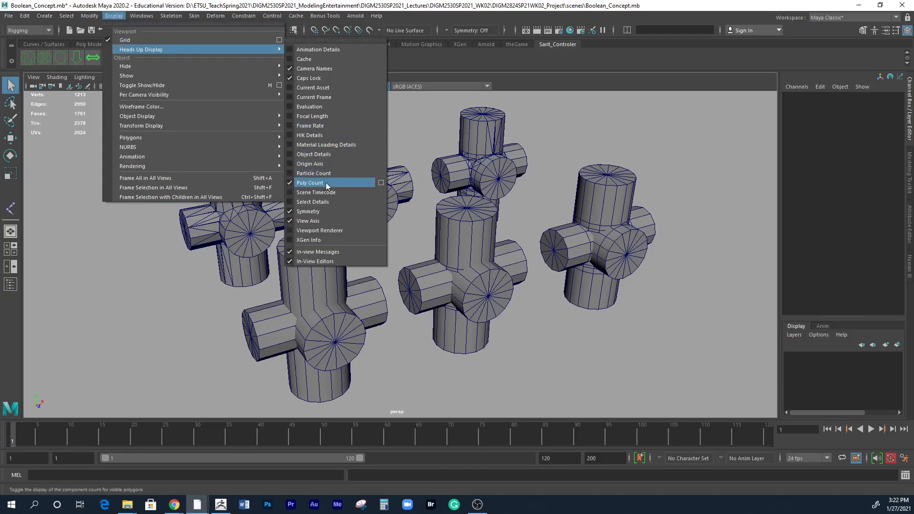
pyautogui.click(576, 89)
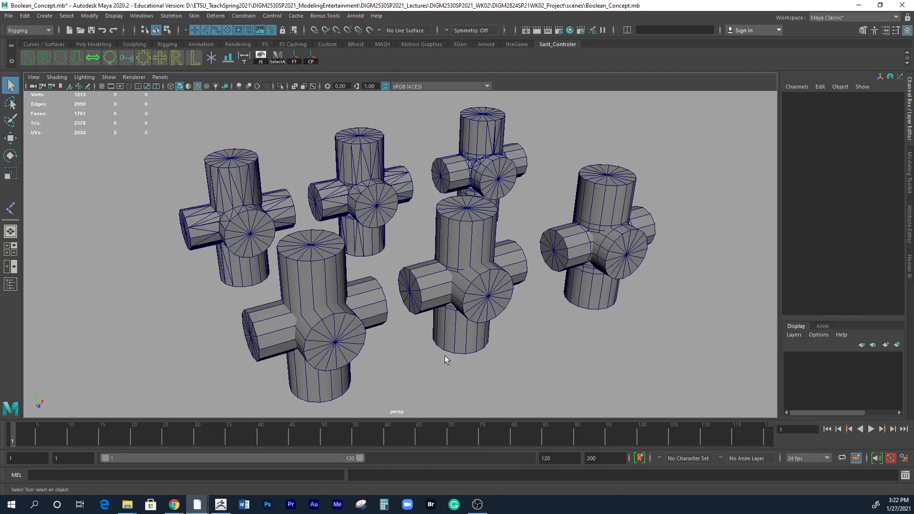
# Select the short side cylinder of the front uncombined model and examine how its edges meet the neighbouring cylinders.
pyautogui.keyDown('alt'); pyautogui.moveTo(438, 355); pyautogui.dragTo(477, 333, button='middle'); pyautogui.keyUp('alt')
pyautogui.keyDown('alt'); pyautogui.moveTo(477, 333); pyautogui.dragTo(516, 373, button='right'); pyautogui.keyUp('alt')
pyautogui.keyDown('alt'); pyautogui.moveTo(516, 373); pyautogui.dragTo(555, 340, button='middle'); pyautogui.keyUp('alt')
pyautogui.keyDown('alt'); pyautogui.moveTo(525, 366); pyautogui.dragTo(544, 370); pyautogui.keyUp('alt')
pyautogui.click(510, 319)
pyautogui.moveTo(510, 318)
pyautogui.keyDown('alt'); pyautogui.mouseDown(button='right')
pyautogui.moveTo(578, 315)
pyautogui.moveTo(492, 320)
pyautogui.mouseUp(button='right'); pyautogui.keyUp('alt')
pyautogui.keyDown('alt'); pyautogui.moveTo(492, 320); pyautogui.dragTo(540, 309); pyautogui.keyUp('alt')
pyautogui.keyDown('alt'); pyautogui.moveTo(493, 261); pyautogui.dragTo(578, 333); pyautogui.keyUp('alt')
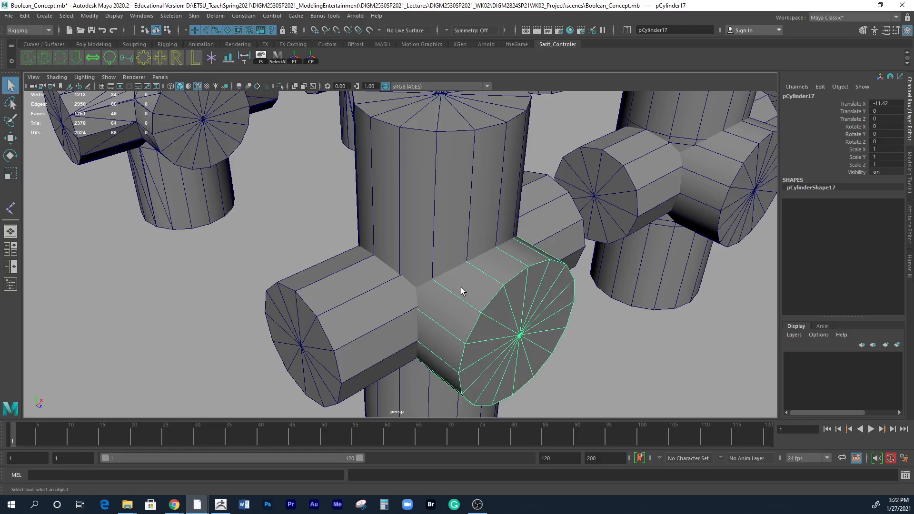
pyautogui.keyDown('alt'); pyautogui.moveTo(444, 281); pyautogui.dragTo(393, 302, button='right'); pyautogui.keyUp('alt')
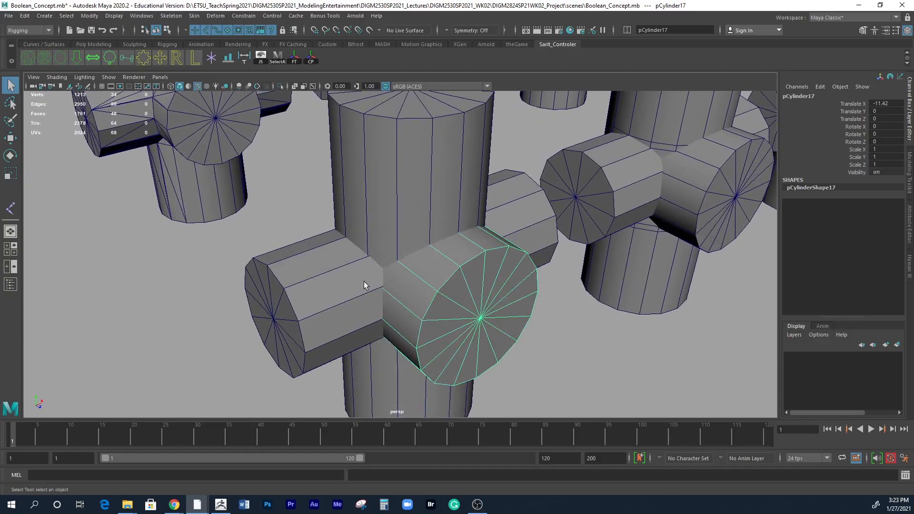
pyautogui.moveTo(439, 312)
pyautogui.keyDown('alt'); pyautogui.mouseDown()
pyautogui.moveTo(607, 326)
pyautogui.moveTo(517, 327)
pyautogui.mouseUp(); pyautogui.keyUp('alt')
pyautogui.moveTo(517, 327)
pyautogui.keyDown('alt'); pyautogui.mouseDown(button='right')
pyautogui.moveTo(427, 326)
pyautogui.moveTo(491, 323)
pyautogui.mouseUp(button='right'); pyautogui.keyUp('alt')
pyautogui.keyDown('alt'); pyautogui.moveTo(443, 336); pyautogui.dragTo(447, 332); pyautogui.keyUp('alt')
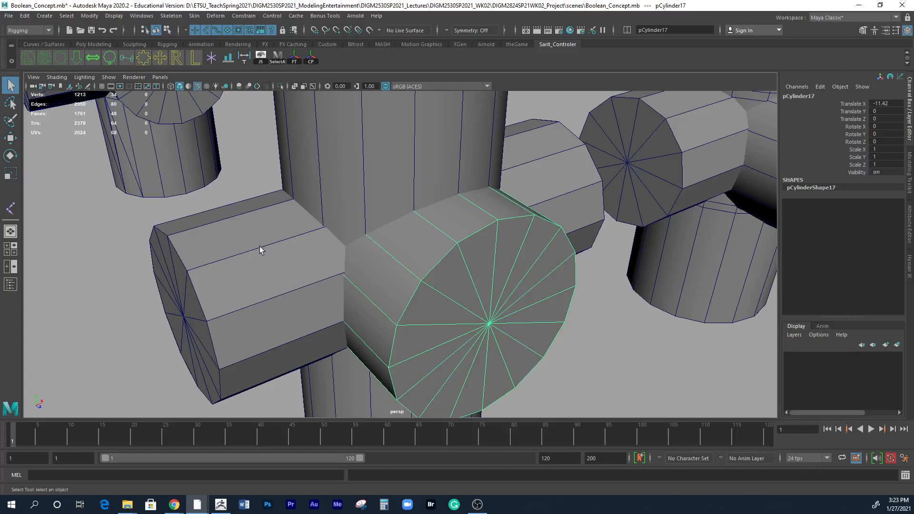
pyautogui.keyDown('alt'); pyautogui.moveTo(400, 259); pyautogui.dragTo(439, 241); pyautogui.keyUp('alt')
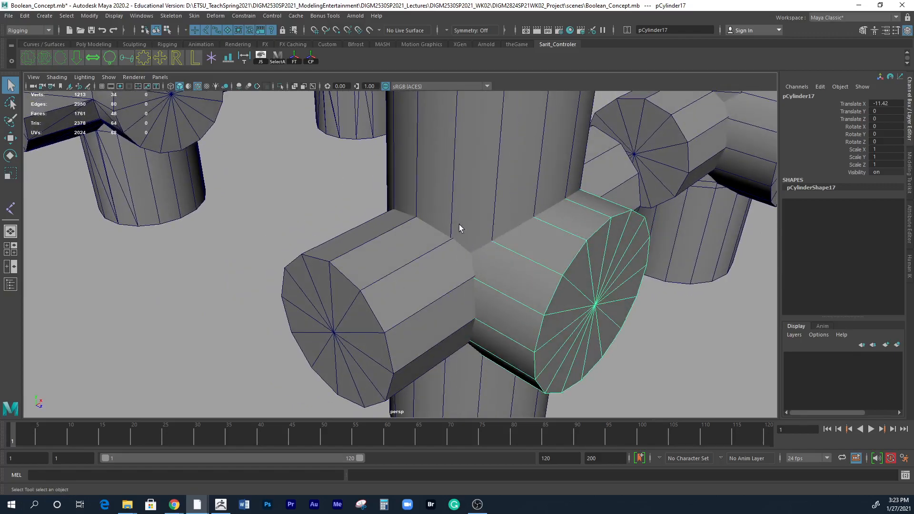
pyautogui.keyDown('alt'); pyautogui.moveTo(474, 267); pyautogui.dragTo(427, 281); pyautogui.keyUp('alt')
# Isolate the long horizontal cylinder of the front model in the view and restore the full scene.
pyautogui.click(463, 307)
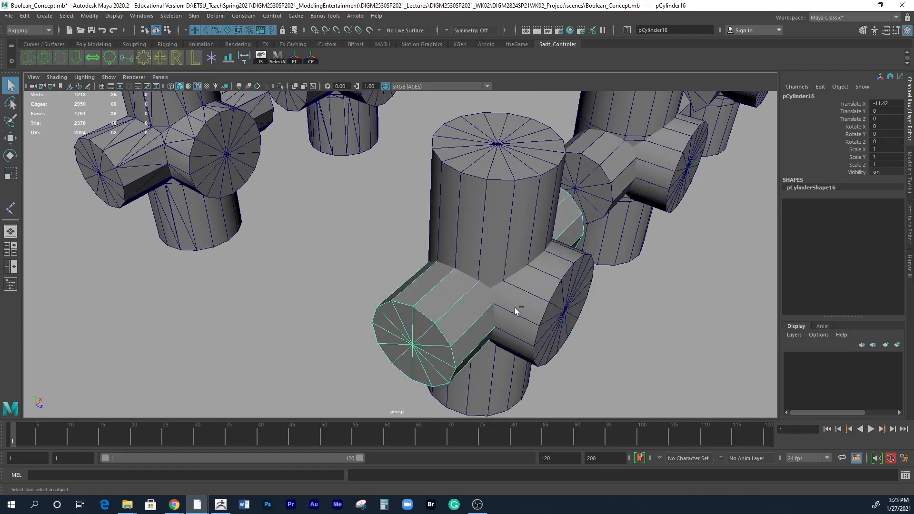
pyautogui.click(109, 77)
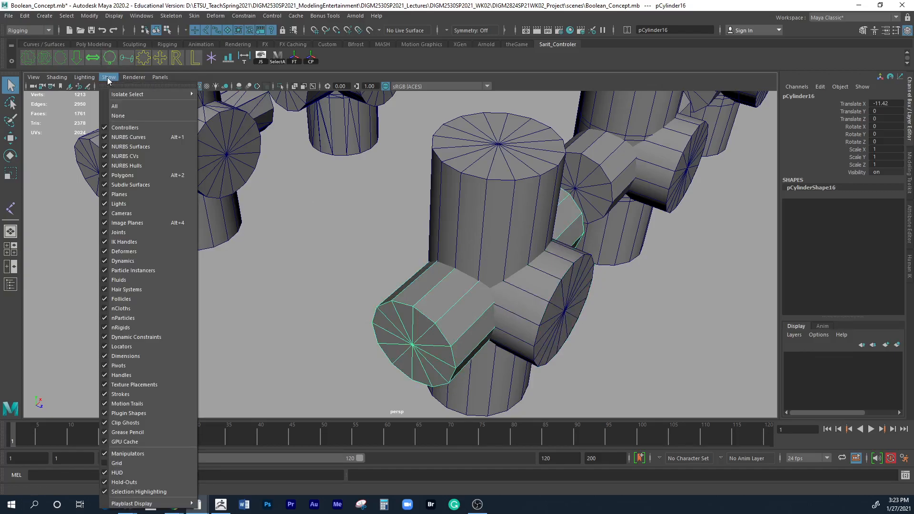
pyautogui.moveTo(115, 95)
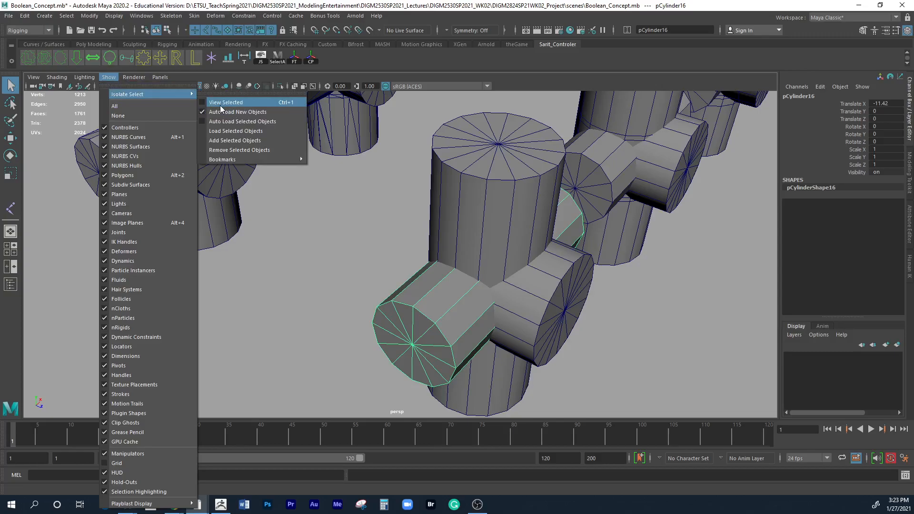
pyautogui.click(289, 103)
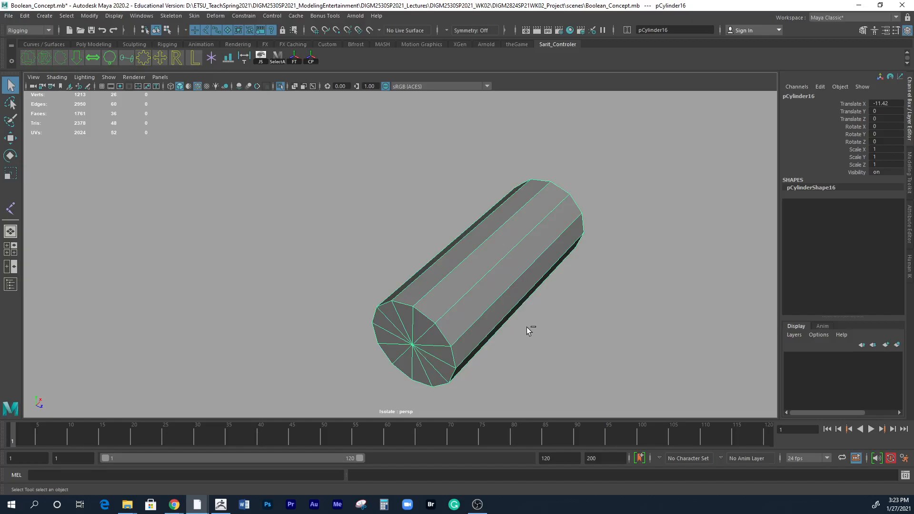
pyautogui.hotkey('ctrl', '1')
# Isolate the vertical cylinder and the short side cylinder one at a time, restoring the full scene after each.
pyautogui.click(499, 231)
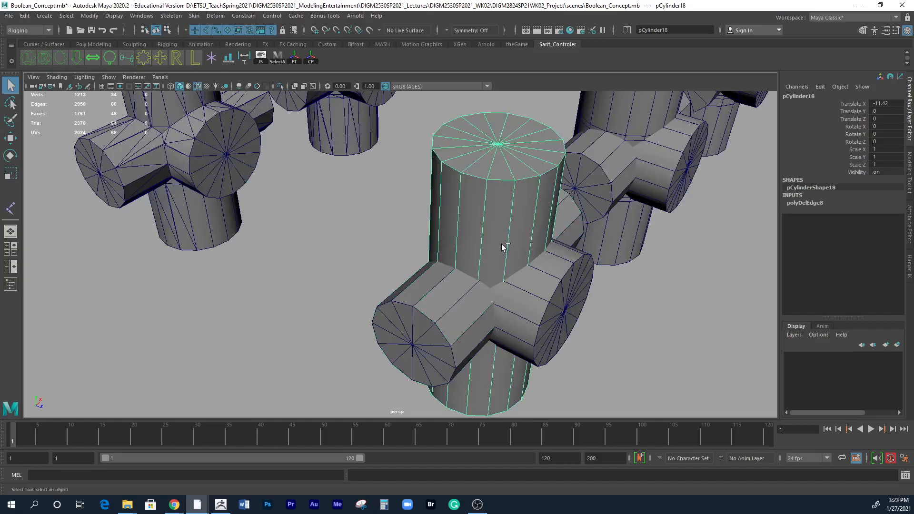
pyautogui.hotkey('ctrl', '1')
pyautogui.hotkey('ctrl', '1')
pyautogui.click(528, 302)
pyautogui.hotkey('ctrl', '1')
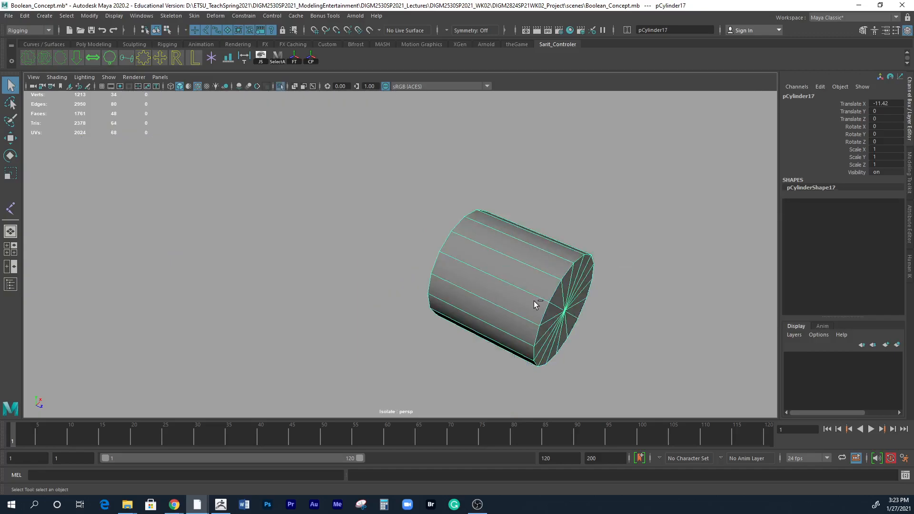
pyautogui.hotkey('ctrl', '1')
# Select the long horizontal, short side and vertical cylinders of the front model one after another.
pyautogui.click(586, 329)
pyautogui.keyDown('alt'); pyautogui.moveTo(587, 333); pyautogui.dragTo(492, 336); pyautogui.keyUp('alt')
pyautogui.click(370, 309)
pyautogui.click(434, 307)
pyautogui.click(434, 241)
pyautogui.keyDown('alt'); pyautogui.moveTo(426, 323); pyautogui.dragTo(418, 321); pyautogui.keyUp('alt')
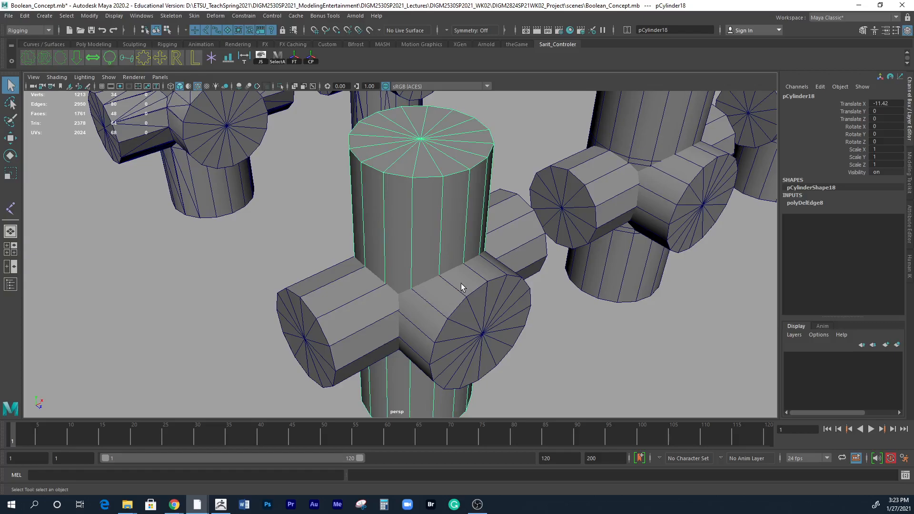
# Select the triangulated Boolean model behind the separate cylinders and switch to the Modeling menu set.
pyautogui.moveTo(382, 277)
pyautogui.keyDown('alt'); pyautogui.mouseDown()
pyautogui.moveTo(446, 301)
pyautogui.moveTo(512, 365)
pyautogui.moveTo(398, 281)
pyautogui.mouseUp(); pyautogui.keyUp('alt')
pyautogui.click(352, 212)
pyautogui.keyDown('alt'); pyautogui.moveTo(334, 219); pyautogui.dragTo(344, 287, button='middle'); pyautogui.keyUp('alt')
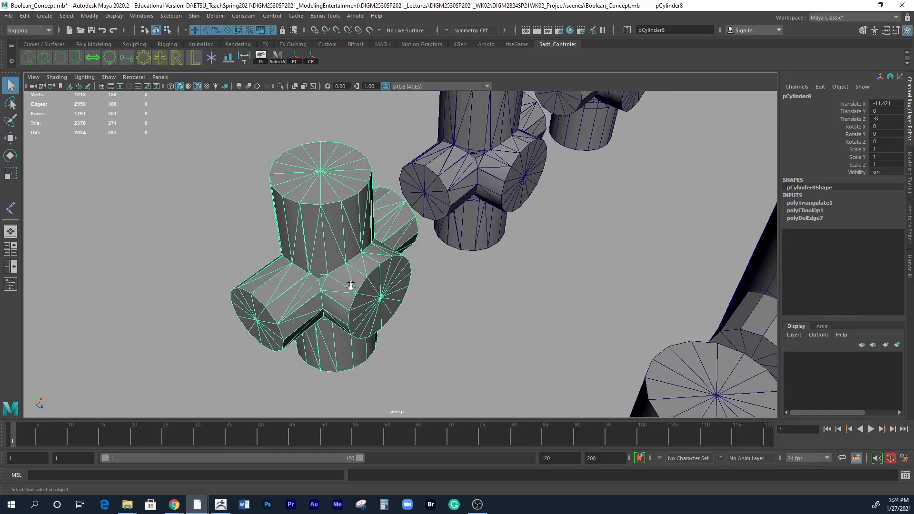
pyautogui.keyDown('alt'); pyautogui.moveTo(345, 287); pyautogui.dragTo(478, 281, button='right'); pyautogui.keyUp('alt')
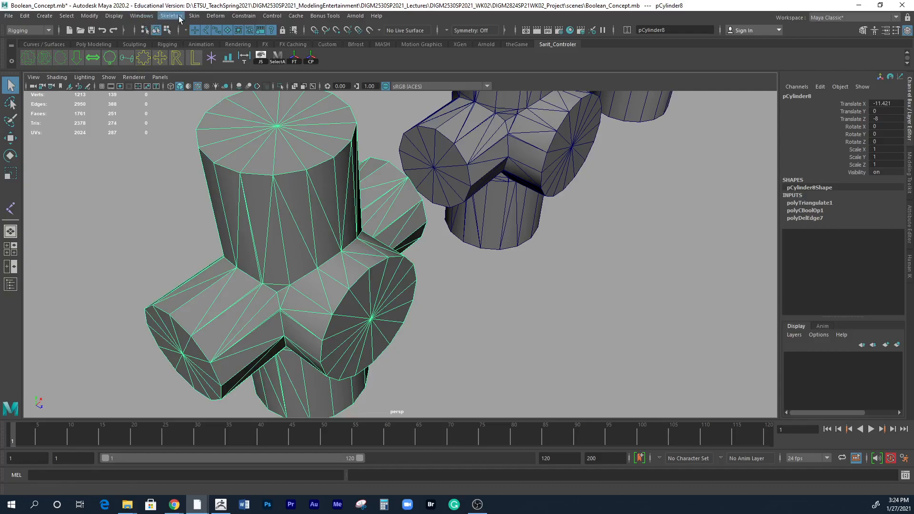
pyautogui.click(29, 30)
pyautogui.click(18, 42)
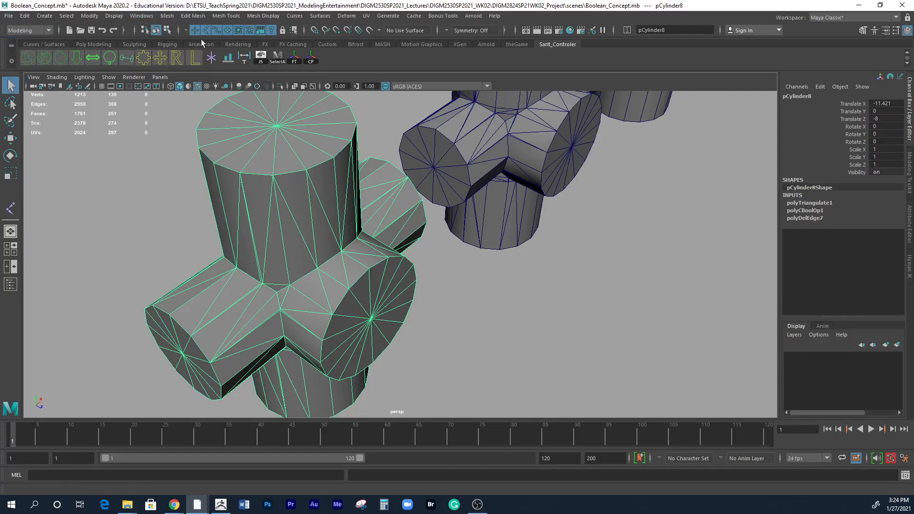
# Review the mesh Cleanup options, including Faces with more than 4 sides, and close them without applying.
pyautogui.click(166, 16)
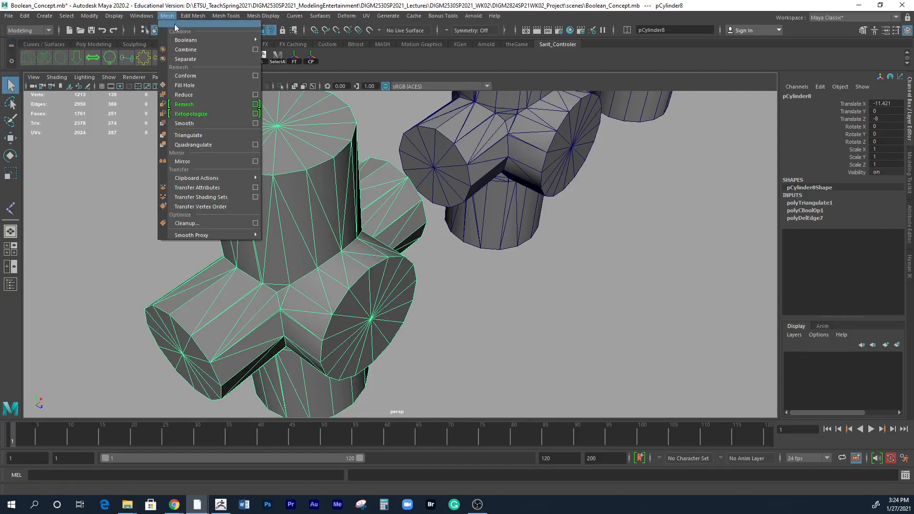
pyautogui.moveTo(190, 41)
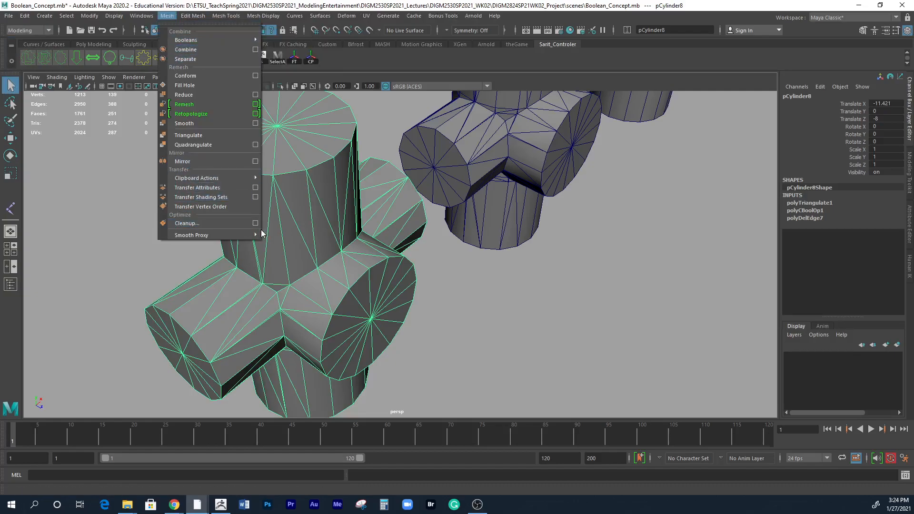
pyautogui.click(441, 222)
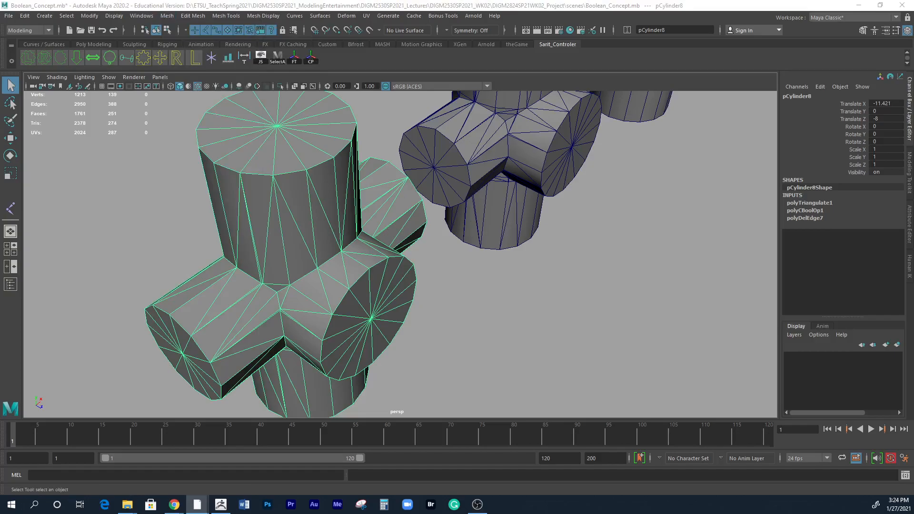
pyautogui.moveTo(190, 253); pyautogui.dragTo(579, 88)
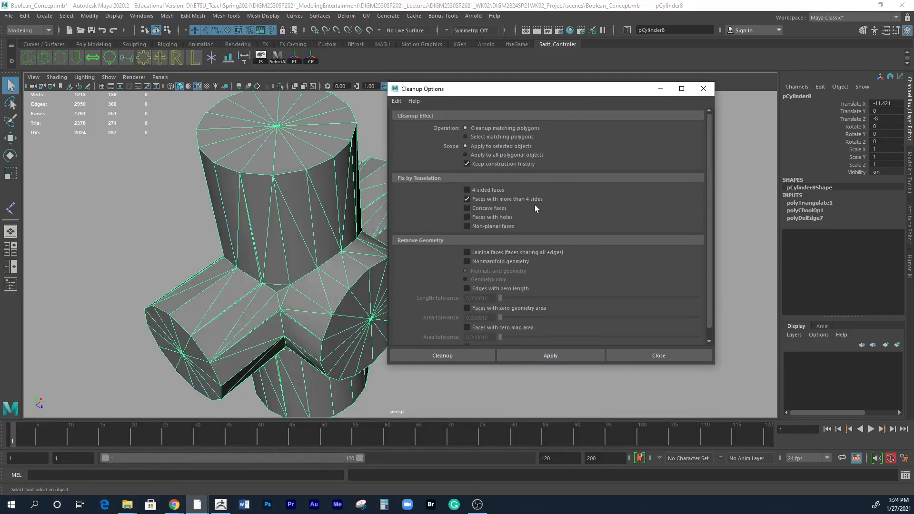
pyautogui.click(640, 353)
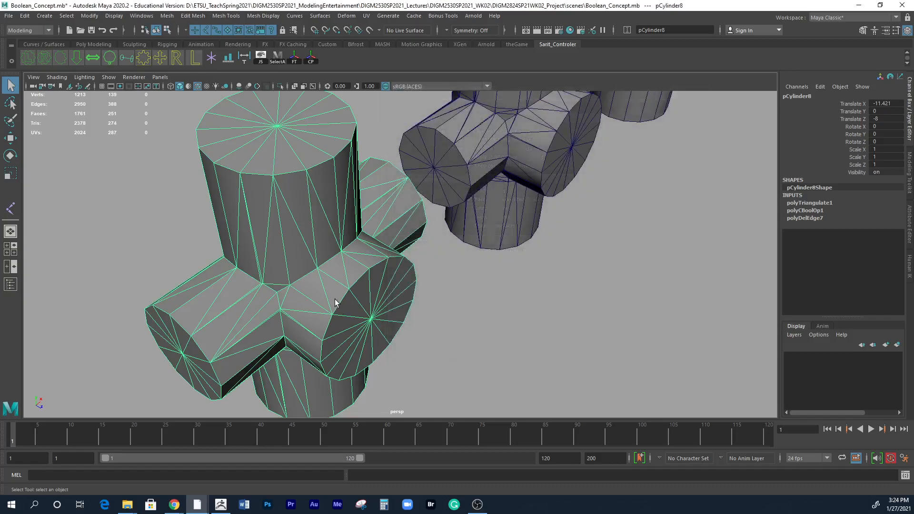
# Examine the vertices and triangulated edges at the junction of the selected Boolean model up close.
pyautogui.keyDown('alt'); pyautogui.moveTo(319, 334); pyautogui.dragTo(453, 324, button='right'); pyautogui.keyUp('alt')
pyautogui.keyDown('alt'); pyautogui.moveTo(322, 318); pyautogui.dragTo(434, 282, button='middle'); pyautogui.keyUp('alt')
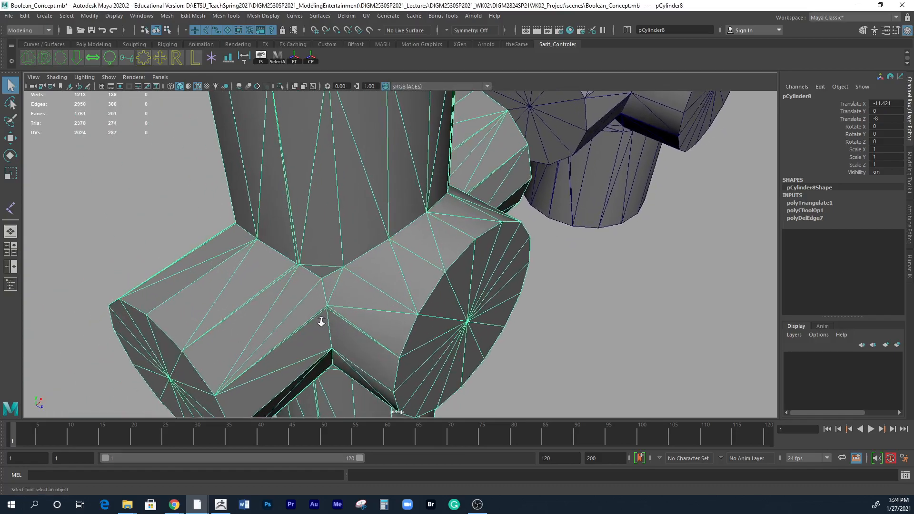
pyautogui.keyDown('alt'); pyautogui.moveTo(310, 320); pyautogui.dragTo(438, 336, button='right'); pyautogui.keyUp('alt')
pyautogui.keyDown('alt'); pyautogui.moveTo(376, 358); pyautogui.dragTo(510, 298, button='middle'); pyautogui.keyUp('alt')
pyautogui.keyDown('alt'); pyautogui.moveTo(344, 334); pyautogui.dragTo(387, 342, button='right'); pyautogui.keyUp('alt')
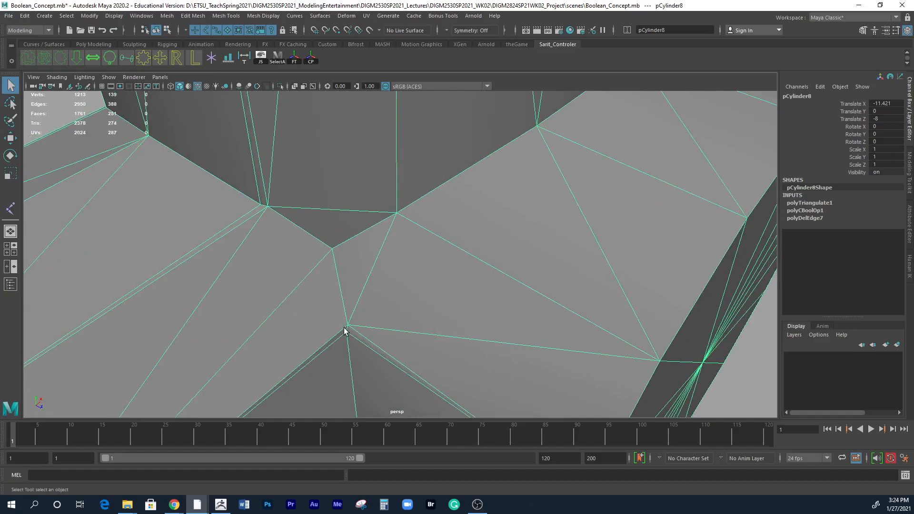
pyautogui.keyDown('alt'); pyautogui.moveTo(349, 333); pyautogui.dragTo(385, 314, button='middle'); pyautogui.keyUp('alt')
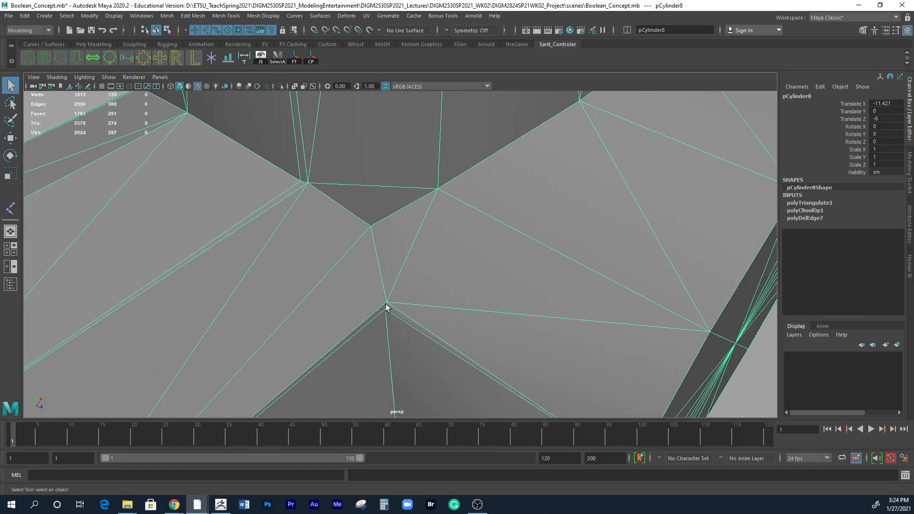
# Examine the matching junction on the model made of separate intersecting cylinders for comparison.
pyautogui.keyDown('alt'); pyautogui.moveTo(542, 324); pyautogui.dragTo(434, 309, button='right'); pyautogui.keyUp('alt')
pyautogui.keyDown('alt'); pyautogui.moveTo(528, 366); pyautogui.dragTo(398, 180, button='middle'); pyautogui.keyUp('alt')
pyautogui.keyDown('alt'); pyautogui.moveTo(442, 248); pyautogui.dragTo(347, 255, button='right'); pyautogui.keyUp('alt')
pyautogui.keyDown('alt'); pyautogui.moveTo(566, 304); pyautogui.dragTo(328, 165, button='middle'); pyautogui.keyUp('alt')
pyautogui.keyDown('alt'); pyautogui.moveTo(329, 164); pyautogui.dragTo(546, 224, button='right'); pyautogui.keyUp('alt')
pyautogui.keyDown('alt'); pyautogui.moveTo(613, 323); pyautogui.dragTo(552, 316, button='middle'); pyautogui.keyUp('alt')
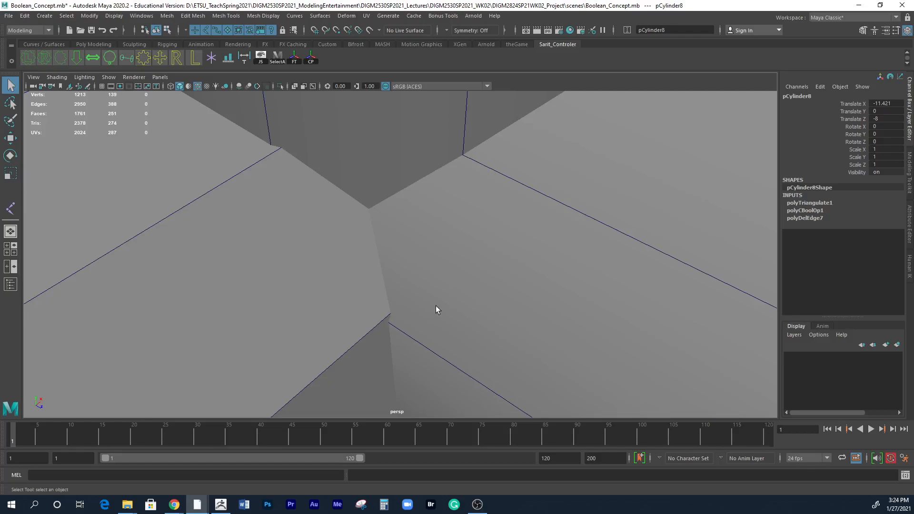
pyautogui.keyDown('alt'); pyautogui.moveTo(428, 299); pyautogui.dragTo(326, 271, button='right'); pyautogui.keyUp('alt')
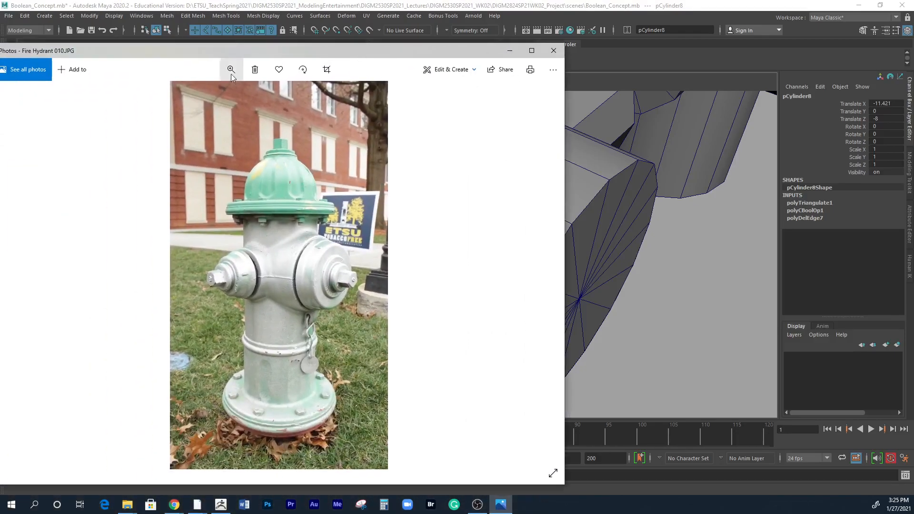
# In Photos, enlarge Fire Hydrant 010.JPG to examine where the outlets join the body, and move the photo window off the viewport.
pyautogui.click(231, 70)
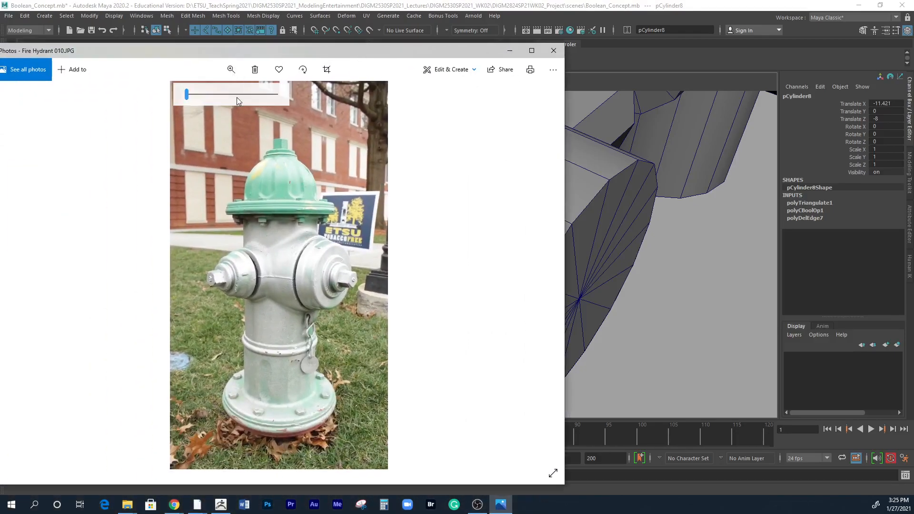
pyautogui.moveTo(189, 97)
pyautogui.mouseDown()
pyautogui.moveTo(204, 98)
pyautogui.moveTo(193, 99)
pyautogui.mouseUp()
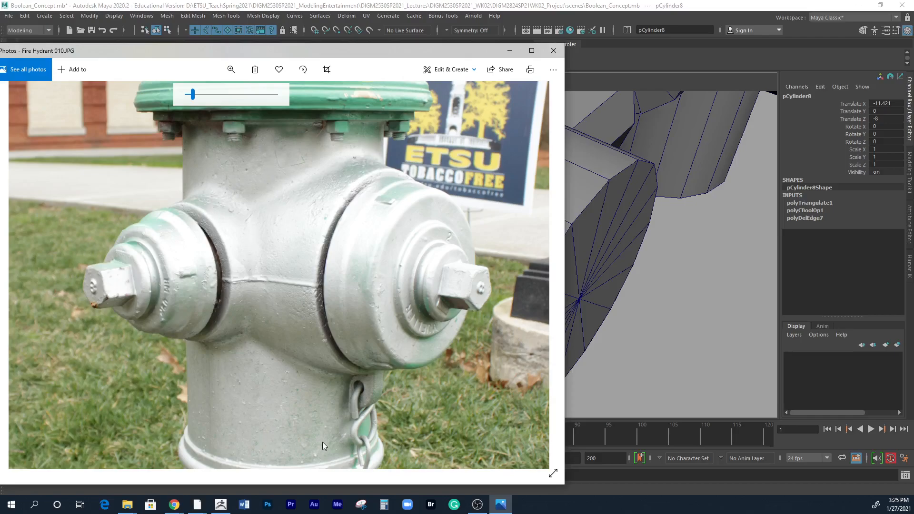
pyautogui.moveTo(364, 53); pyautogui.dragTo(0, 71)
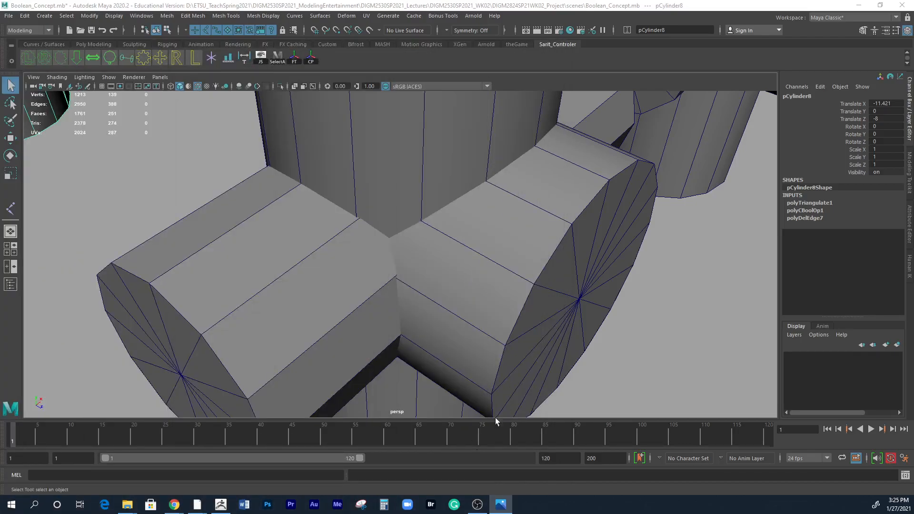
# Compare the edge layout of the triangulated Boolean model with that of the separate intersecting cylinders.
pyautogui.keyDown('alt'); pyautogui.moveTo(293, 198); pyautogui.dragTo(557, 364, button='middle'); pyautogui.keyUp('alt')
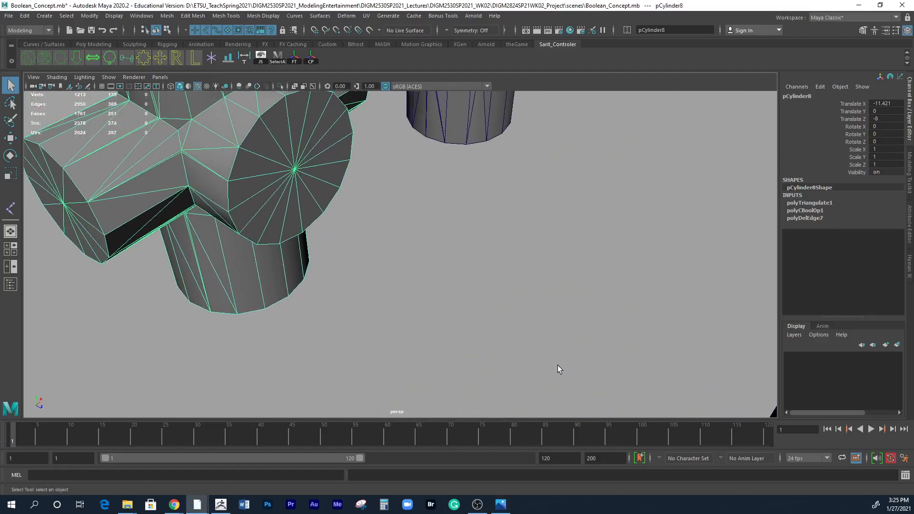
pyautogui.keyDown('alt'); pyautogui.moveTo(452, 267); pyautogui.dragTo(222, 147, button='middle'); pyautogui.keyUp('alt')
pyautogui.scroll(-3, 419, 241)
pyautogui.keyDown('alt'); pyautogui.moveTo(402, 273); pyautogui.dragTo(395, 225, button='middle'); pyautogui.keyUp('alt')
pyautogui.scroll(3, 427, 271)
pyautogui.keyDown('alt'); pyautogui.moveTo(428, 270); pyautogui.dragTo(401, 335); pyautogui.keyUp('alt')
pyautogui.keyDown('alt'); pyautogui.moveTo(401, 335); pyautogui.dragTo(362, 346, button='right'); pyautogui.keyUp('alt')
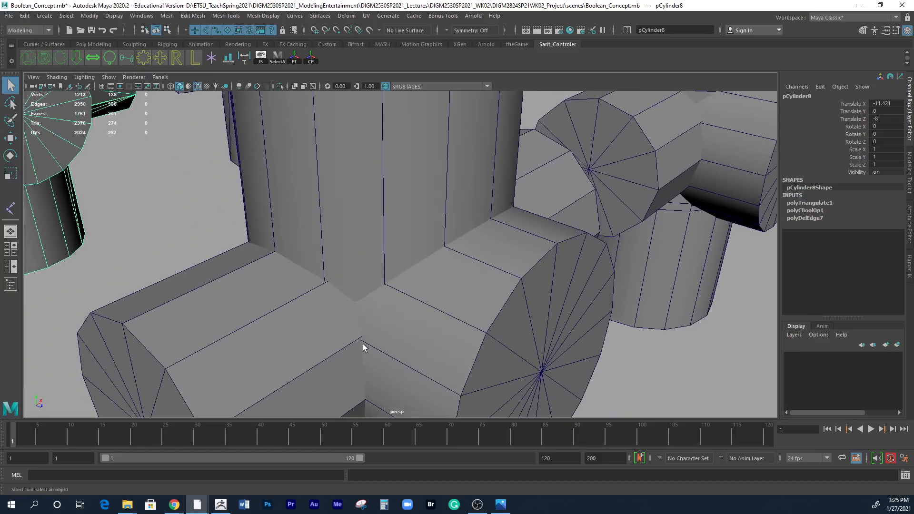
pyautogui.keyDown('alt'); pyautogui.moveTo(390, 328); pyautogui.dragTo(659, 444, button='middle'); pyautogui.keyUp('alt')
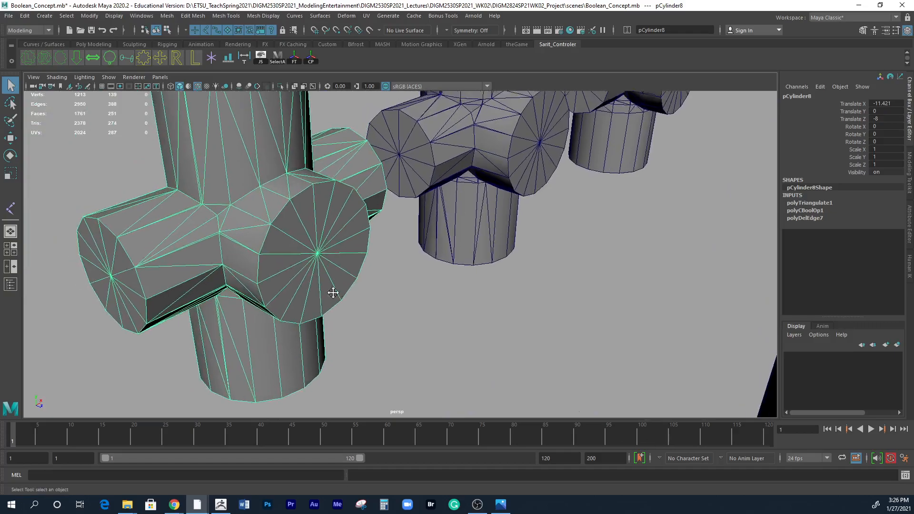
pyautogui.keyDown('alt'); pyautogui.moveTo(321, 285); pyautogui.dragTo(404, 305, button='middle'); pyautogui.keyUp('alt')
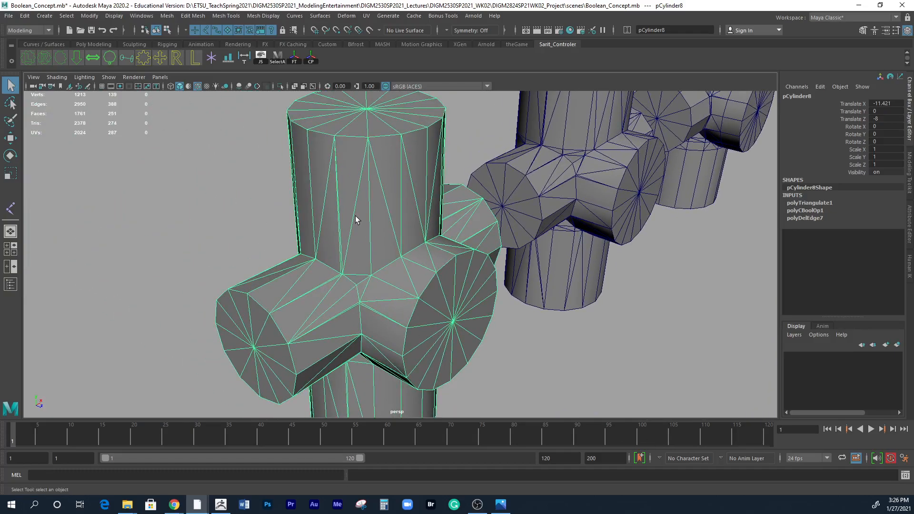
# Select a diagonal edge at the junction of the triangulated Boolean model and examine the surrounding edges from several angles.
pyautogui.scroll(5, 367, 306)
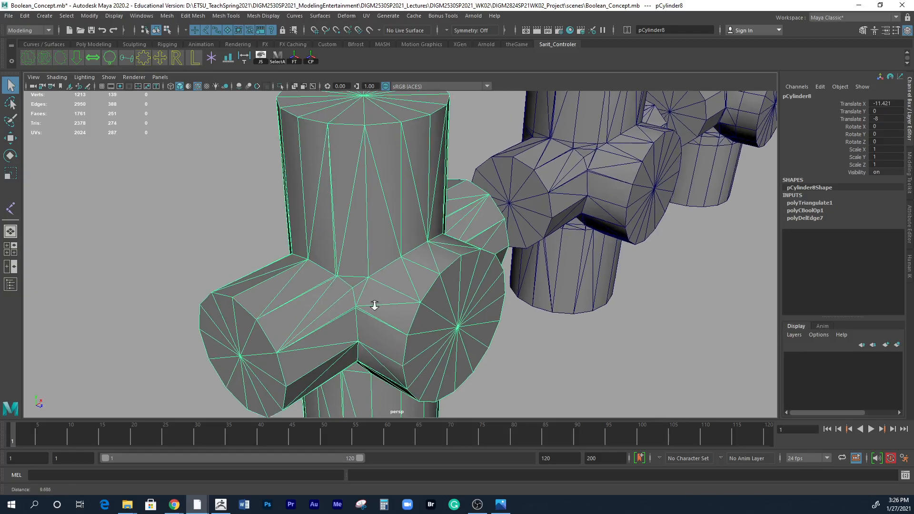
pyautogui.scroll(4, 351, 277)
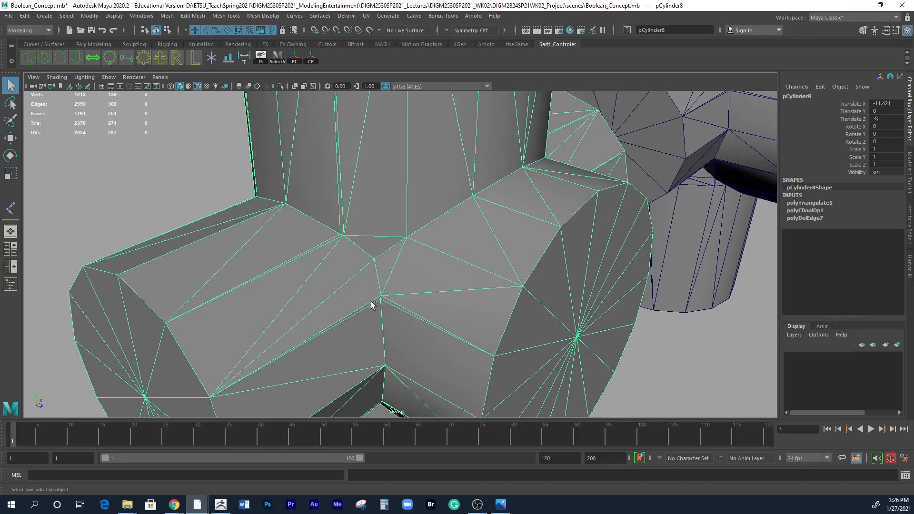
pyautogui.scroll(-2, 364, 283)
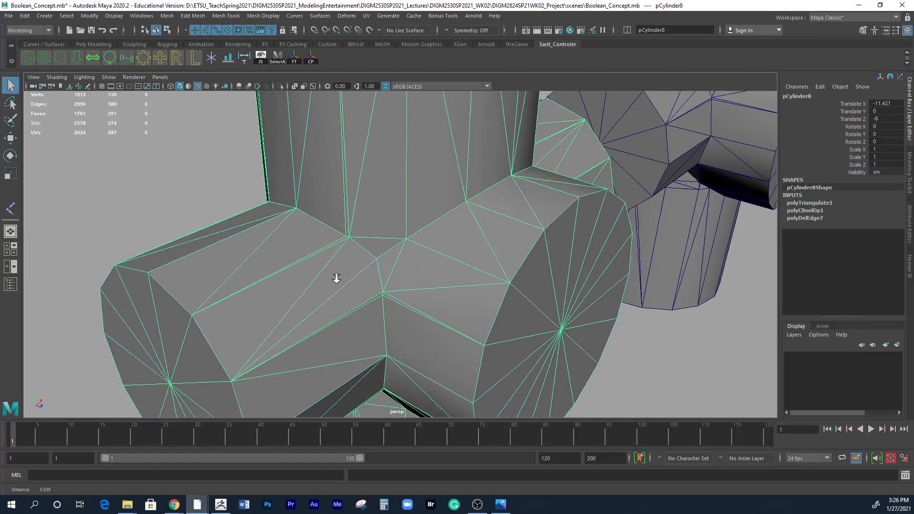
pyautogui.moveTo(341, 245); pyautogui.dragTo(346, 213, button='right')
pyautogui.click(356, 275)
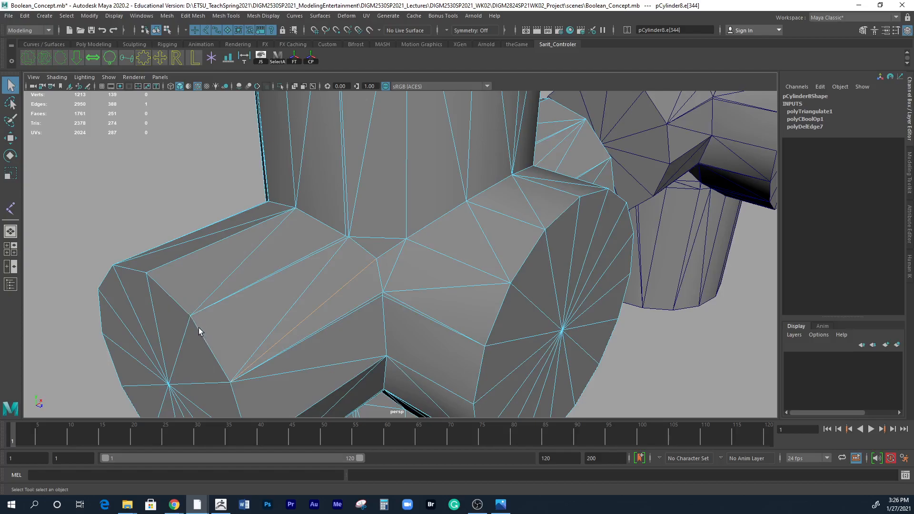
pyautogui.scroll(-3, 205, 350)
pyautogui.keyDown('alt'); pyautogui.moveTo(219, 349); pyautogui.dragTo(320, 324); pyautogui.keyUp('alt')
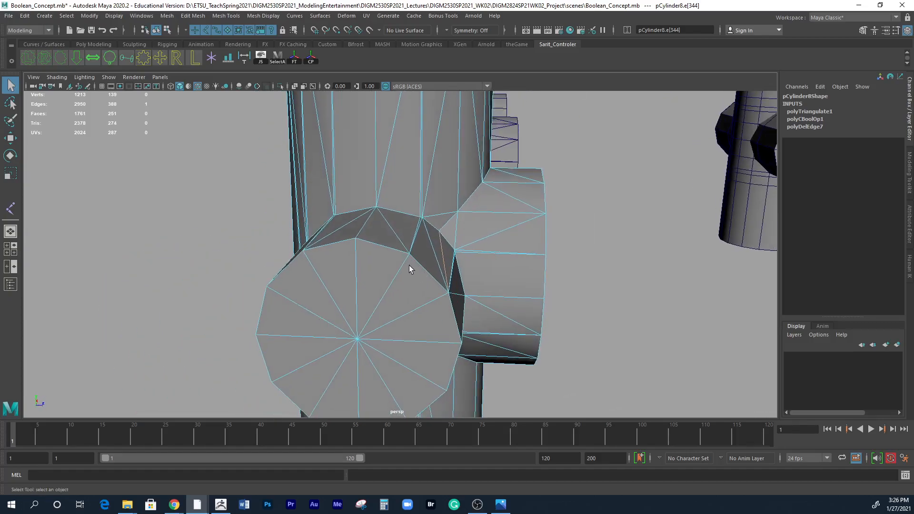
pyautogui.keyDown('alt'); pyautogui.moveTo(422, 274); pyautogui.dragTo(410, 334); pyautogui.keyUp('alt')
pyautogui.keyDown('alt'); pyautogui.moveTo(369, 342); pyautogui.dragTo(443, 347, button='right'); pyautogui.keyUp('alt')
pyautogui.keyDown('alt'); pyautogui.moveTo(351, 329); pyautogui.dragTo(374, 334); pyautogui.keyUp('alt')
pyautogui.keyDown('alt'); pyautogui.moveTo(377, 320); pyautogui.dragTo(387, 266, button='middle'); pyautogui.keyUp('alt')
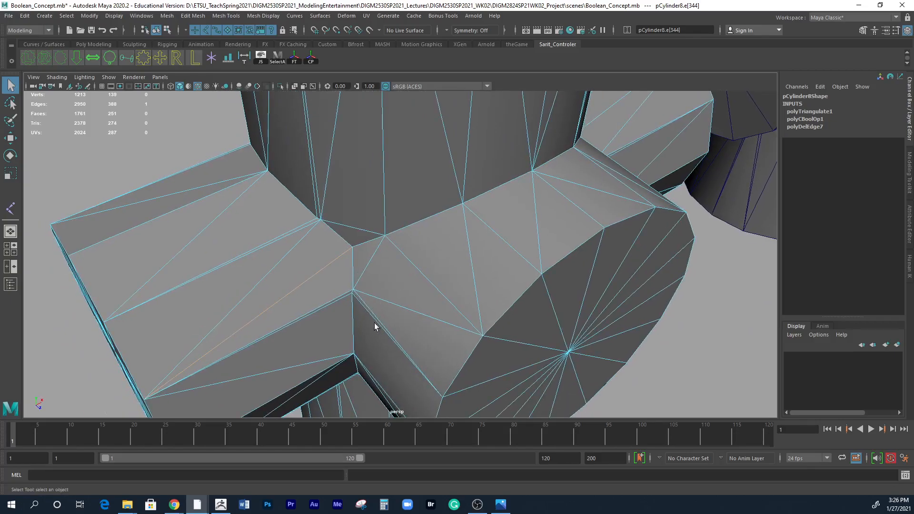
# Isolate the vertical cylinder of the middle separate-cylinder model to examine its edge loops, and restore the full scene.
pyautogui.press('alt')
pyautogui.keyDown('alt'); pyautogui.moveTo(529, 230); pyautogui.dragTo(384, 236, button='right'); pyautogui.keyUp('alt')
pyautogui.keyDown('alt'); pyautogui.moveTo(516, 233); pyautogui.dragTo(303, 203, button='right'); pyautogui.keyUp('alt')
pyautogui.keyDown('alt'); pyautogui.moveTo(504, 264); pyautogui.dragTo(371, 254, button='middle'); pyautogui.keyUp('alt')
pyautogui.keyDown('alt'); pyautogui.moveTo(534, 270); pyautogui.dragTo(395, 264, button='right'); pyautogui.keyUp('alt')
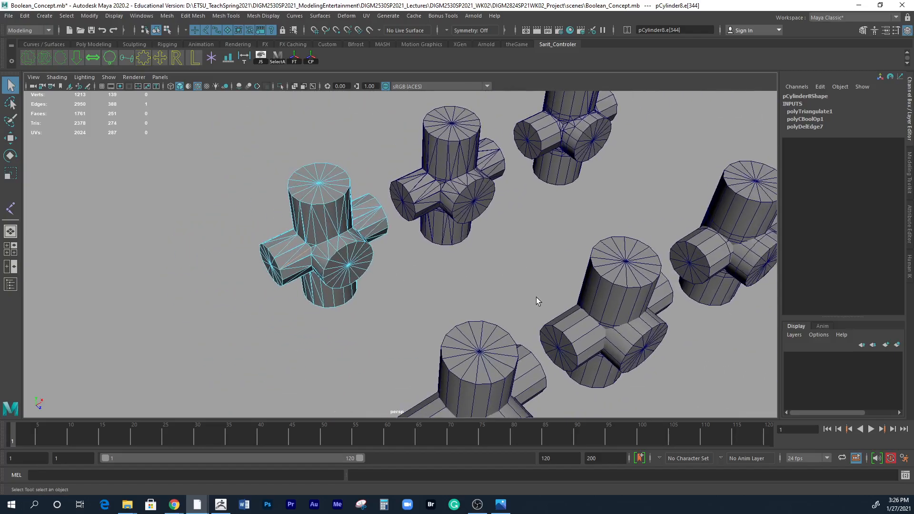
pyautogui.keyDown('alt'); pyautogui.moveTo(535, 297); pyautogui.dragTo(397, 276, button='middle'); pyautogui.keyUp('alt')
pyautogui.keyDown('alt'); pyautogui.moveTo(492, 318); pyautogui.dragTo(456, 241, button='middle'); pyautogui.keyUp('alt')
pyautogui.keyDown('alt'); pyautogui.moveTo(456, 241); pyautogui.dragTo(433, 255, button='right'); pyautogui.keyUp('alt')
pyautogui.keyDown('alt'); pyautogui.moveTo(432, 256); pyautogui.dragTo(434, 243); pyautogui.keyUp('alt')
pyautogui.click(451, 276)
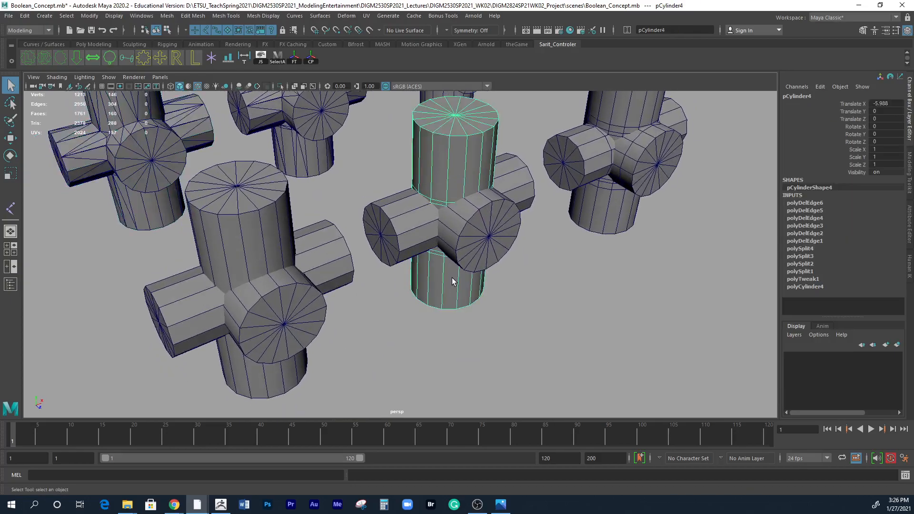
pyautogui.hotkey('ctrl', '1')
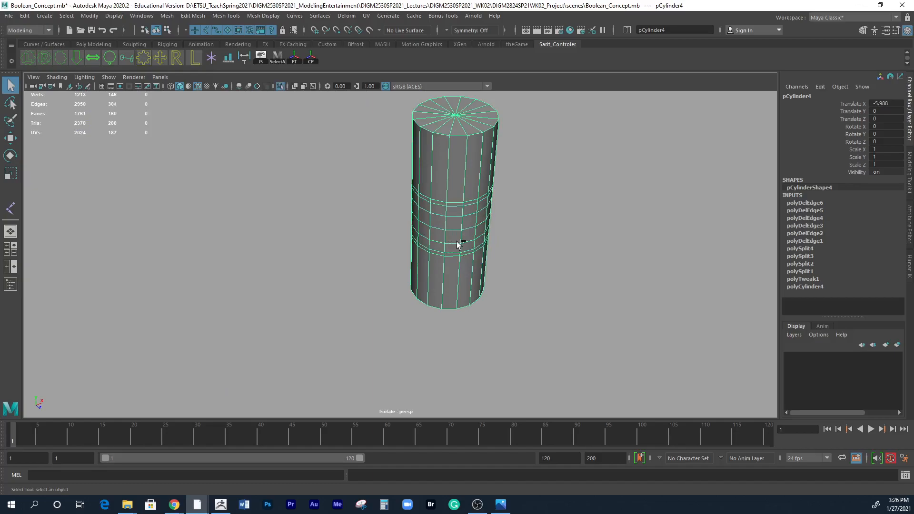
pyautogui.hotkey('ctrl', '1')
# Examine from behind how the triangulated Boolean outlets meet the body on the model with extra edge loops and on the plain one.
pyautogui.keyDown('alt'); pyautogui.moveTo(439, 220); pyautogui.dragTo(548, 225); pyautogui.keyUp('alt')
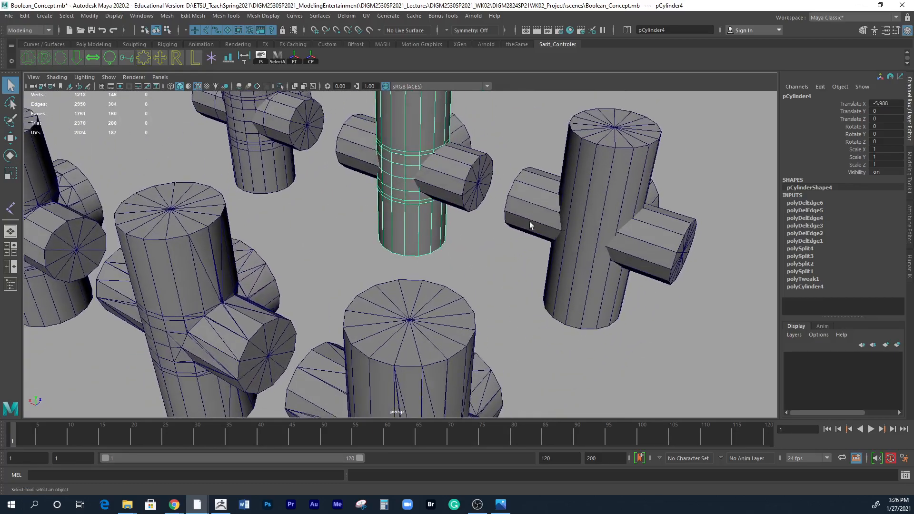
pyautogui.keyDown('alt'); pyautogui.moveTo(438, 249); pyautogui.dragTo(414, 318); pyautogui.keyUp('alt')
pyautogui.keyDown('alt'); pyautogui.moveTo(507, 220); pyautogui.dragTo(443, 290, button='middle'); pyautogui.keyUp('alt')
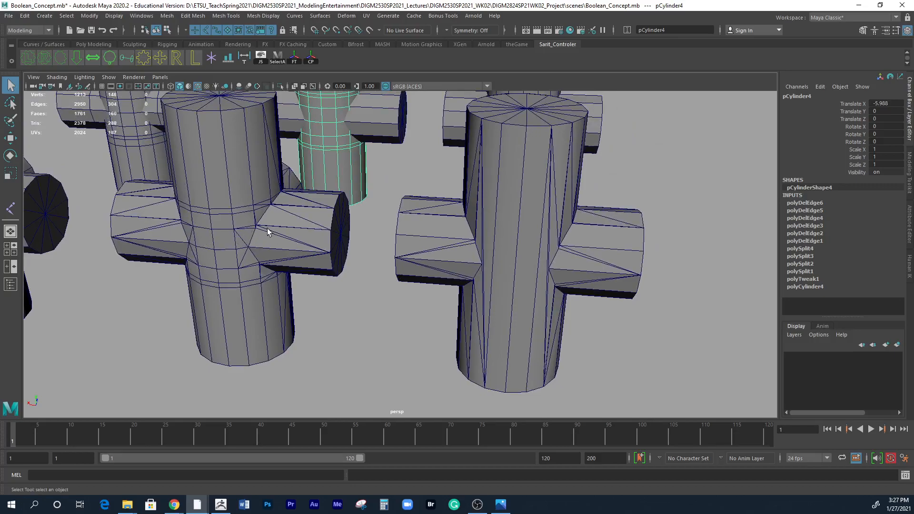
pyautogui.scroll(5, 266, 236)
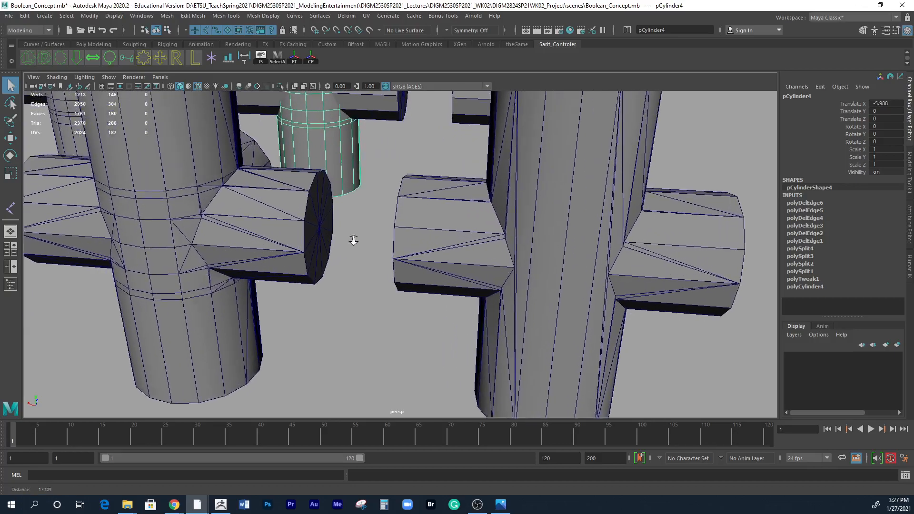
pyautogui.keyDown('alt'); pyautogui.moveTo(146, 251); pyautogui.dragTo(258, 279, button='middle'); pyautogui.keyUp('alt')
pyautogui.keyDown('alt'); pyautogui.moveTo(259, 279); pyautogui.dragTo(431, 280, button='right'); pyautogui.keyUp('alt')
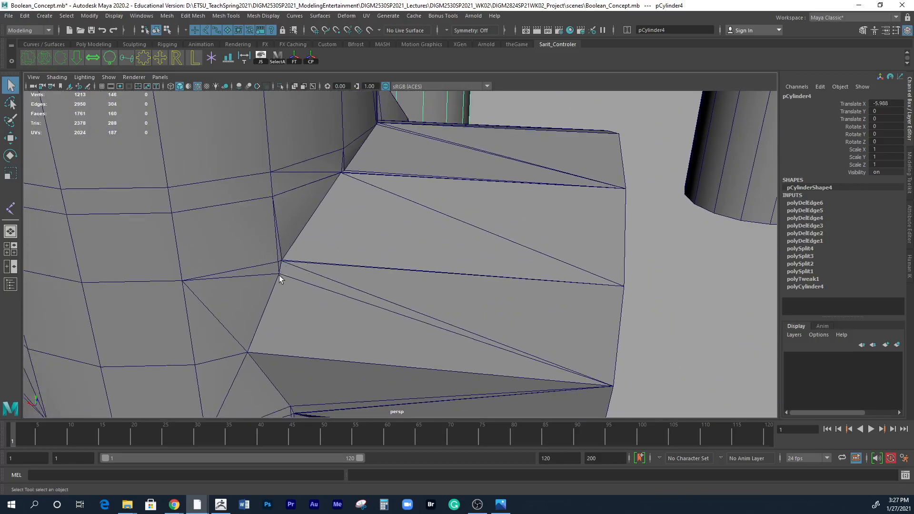
pyautogui.keyDown('alt'); pyautogui.moveTo(344, 284); pyautogui.dragTo(248, 274, button='right'); pyautogui.keyUp('alt')
pyautogui.keyDown('alt'); pyautogui.moveTo(247, 274); pyautogui.dragTo(460, 419, button='middle'); pyautogui.keyUp('alt')
pyautogui.keyDown('alt'); pyautogui.moveTo(507, 324); pyautogui.dragTo(347, 291, button='right'); pyautogui.keyUp('alt')
pyautogui.keyDown('alt'); pyautogui.moveTo(348, 291); pyautogui.dragTo(418, 312); pyautogui.keyUp('alt')
pyautogui.keyDown('alt'); pyautogui.moveTo(418, 312); pyautogui.dragTo(435, 332, button='right'); pyautogui.keyUp('alt')
pyautogui.keyDown('alt'); pyautogui.moveTo(436, 333); pyautogui.dragTo(388, 313); pyautogui.keyUp('alt')
pyautogui.keyDown('alt'); pyautogui.moveTo(388, 313); pyautogui.dragTo(443, 317, button='right'); pyautogui.keyUp('alt')
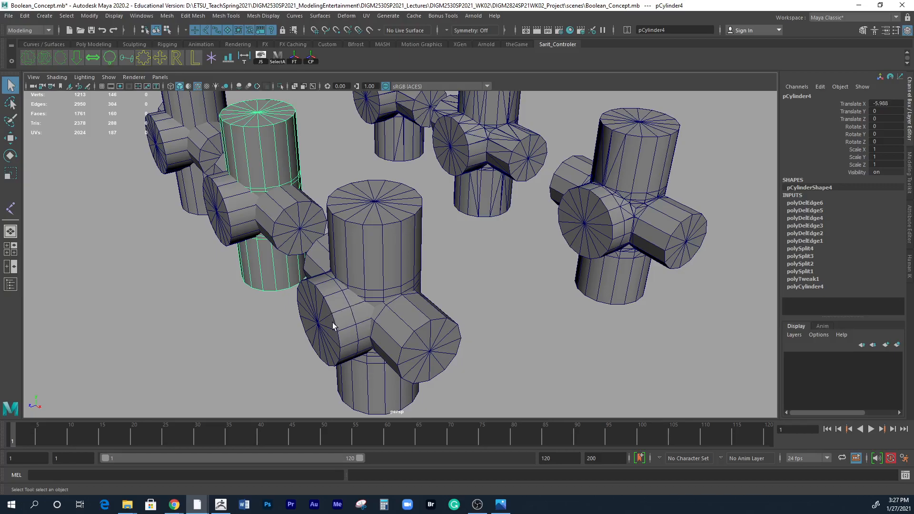
# Examine the outlet joints on the models that have edge loops around the junction, from the front and from behind.
pyautogui.keyDown('alt'); pyautogui.moveTo(339, 321); pyautogui.dragTo(427, 320); pyautogui.keyUp('alt')
pyautogui.scroll(5, 438, 291)
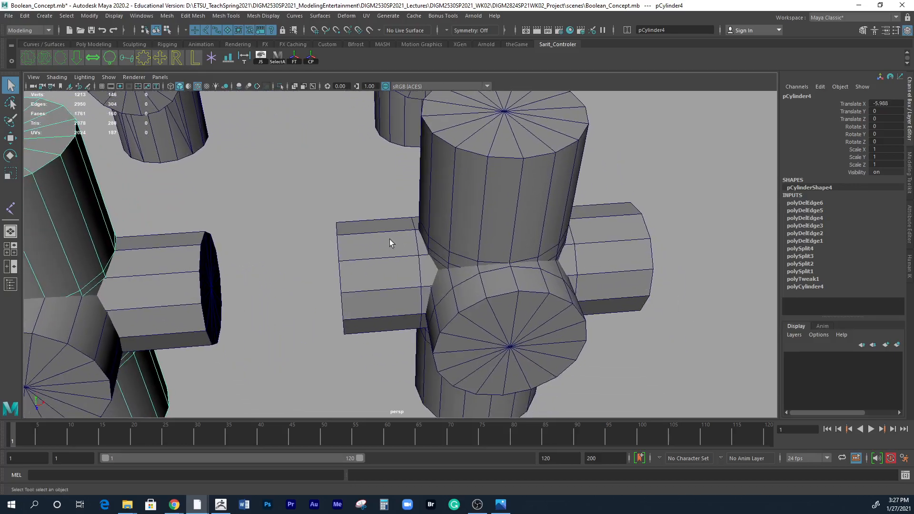
pyautogui.scroll(-8, 486, 288)
pyautogui.keyDown('alt'); pyautogui.moveTo(420, 243); pyautogui.dragTo(281, 243); pyautogui.keyUp('alt')
pyautogui.scroll(4, 552, 337)
pyautogui.keyDown('alt'); pyautogui.moveTo(552, 337); pyautogui.dragTo(329, 259); pyautogui.keyUp('alt')
pyautogui.scroll(3, 293, 254)
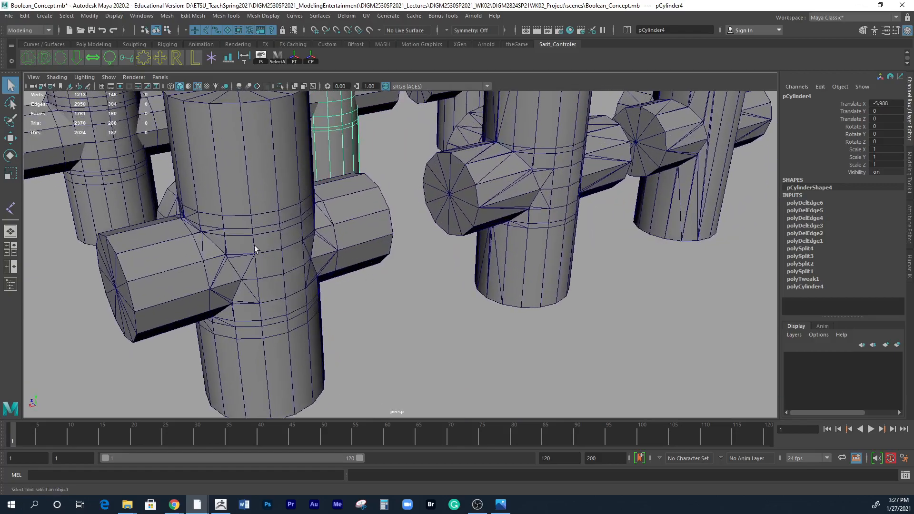
pyautogui.scroll(-3, 257, 273)
pyautogui.keyDown('alt'); pyautogui.moveTo(259, 275); pyautogui.dragTo(210, 265); pyautogui.keyUp('alt')
pyautogui.scroll(6, 230, 267)
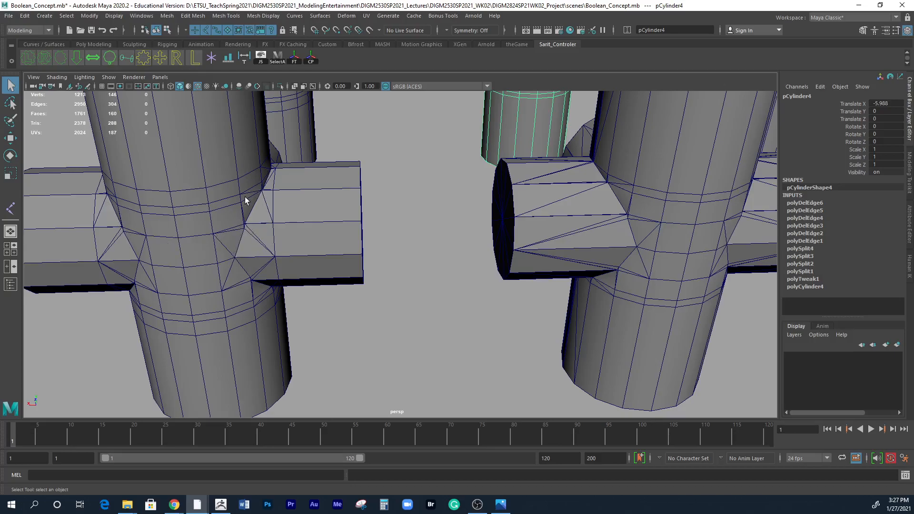
# Compare the joint edges of the looped models up close, ending with an overview of all six models.
pyautogui.keyDown('alt'); pyautogui.moveTo(267, 301); pyautogui.dragTo(303, 295); pyautogui.keyUp('alt')
pyautogui.keyDown('alt'); pyautogui.moveTo(304, 296); pyautogui.dragTo(468, 300, button='right'); pyautogui.keyUp('alt')
pyautogui.keyDown('alt'); pyautogui.moveTo(611, 303); pyautogui.dragTo(464, 295); pyautogui.keyUp('alt')
pyautogui.keyDown('alt'); pyautogui.moveTo(267, 190); pyautogui.dragTo(286, 275); pyautogui.keyUp('alt')
pyautogui.keyDown('alt'); pyautogui.moveTo(287, 274); pyautogui.dragTo(449, 277, button='right'); pyautogui.keyUp('alt')
pyautogui.keyDown('alt'); pyautogui.moveTo(449, 278); pyautogui.dragTo(371, 279); pyautogui.keyUp('alt')
pyautogui.keyDown('alt'); pyautogui.moveTo(343, 274); pyautogui.dragTo(381, 264, button='right'); pyautogui.keyUp('alt')
pyautogui.keyDown('alt'); pyautogui.moveTo(381, 264); pyautogui.dragTo(407, 246); pyautogui.keyUp('alt')
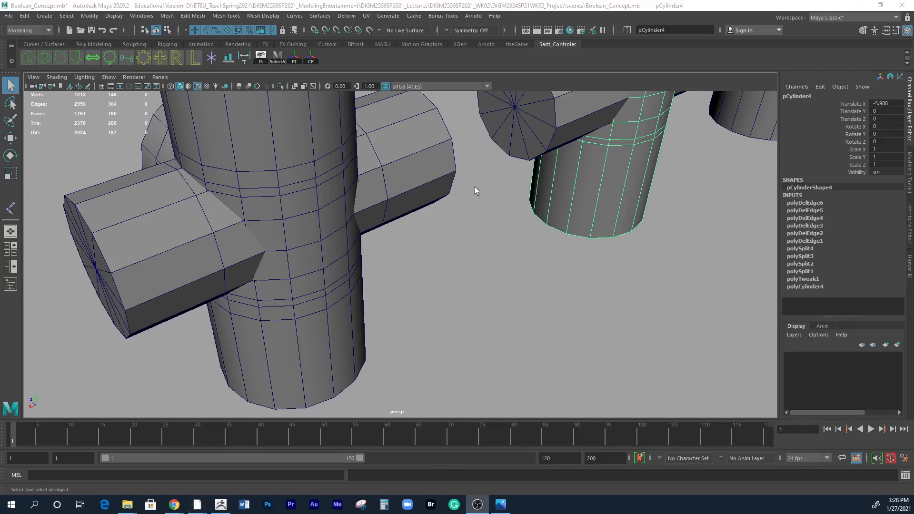
pyautogui.keyDown('alt'); pyautogui.moveTo(484, 200); pyautogui.dragTo(481, 263); pyautogui.keyUp('alt')
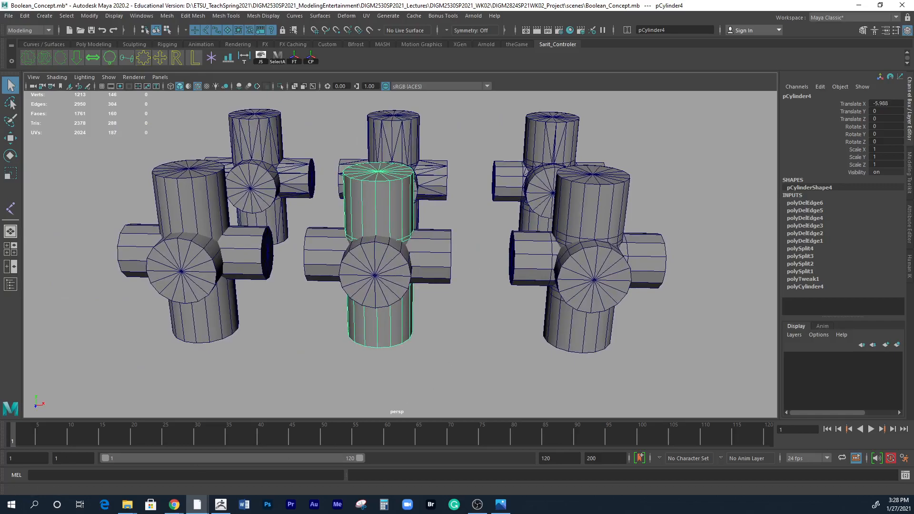
# Open the scene HydrantSP2021_03a.mb without saving the changes to Boolean_Concept.mb.
pyautogui.click(9, 15)
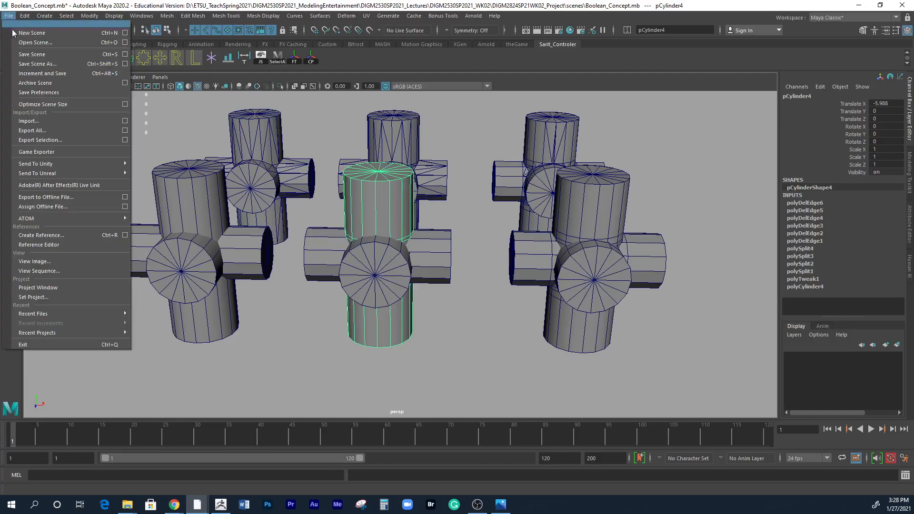
pyautogui.click(34, 42)
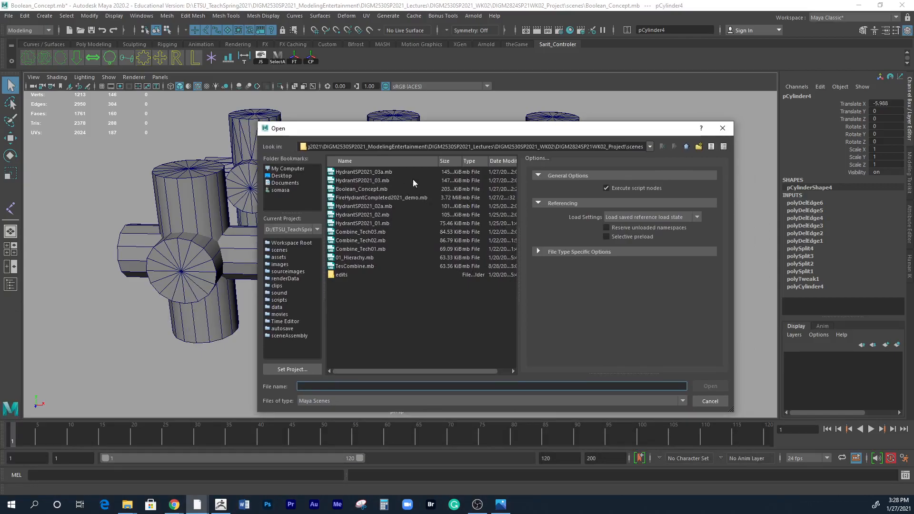
pyautogui.click(371, 172)
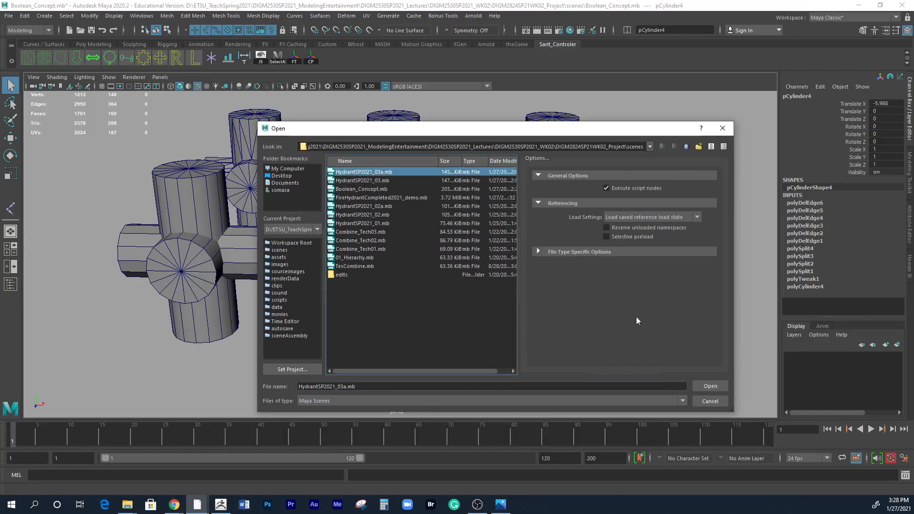
pyautogui.click(703, 386)
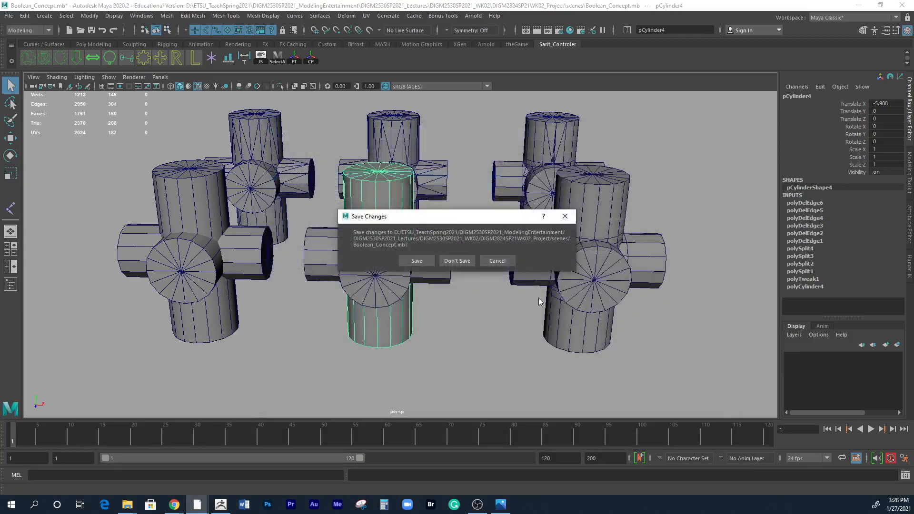
pyautogui.click(457, 261)
# Set Hydrant_Cap_layer to template display and show the front view full size, framed on the hydrant body drawing.
pyautogui.keyDown('alt'); pyautogui.moveTo(479, 318); pyautogui.dragTo(452, 341); pyautogui.keyUp('alt')
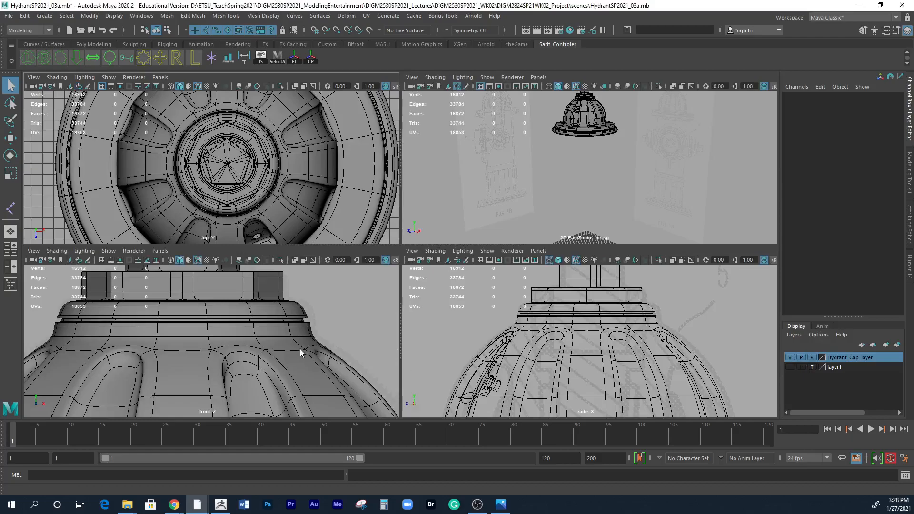
pyautogui.scroll(-5, 300, 353)
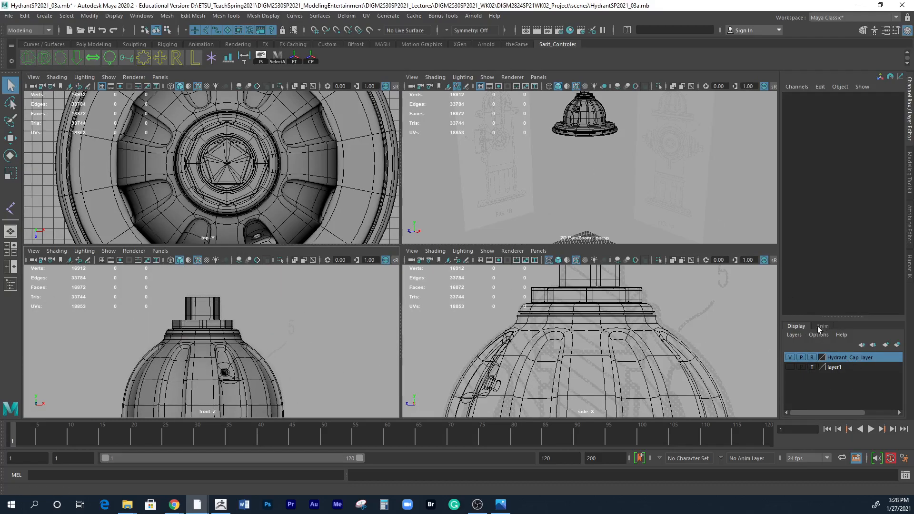
pyautogui.click(812, 357)
pyautogui.keyDown('alt'); pyautogui.moveTo(358, 321); pyautogui.dragTo(345, 266, button='middle'); pyautogui.keyUp('alt')
pyautogui.keyDown('alt'); pyautogui.moveTo(314, 285); pyautogui.dragTo(107, 308, button='right'); pyautogui.keyUp('alt')
pyautogui.keyDown('alt'); pyautogui.moveTo(299, 368); pyautogui.dragTo(313, 341, button='middle'); pyautogui.keyUp('alt')
pyautogui.press('space')
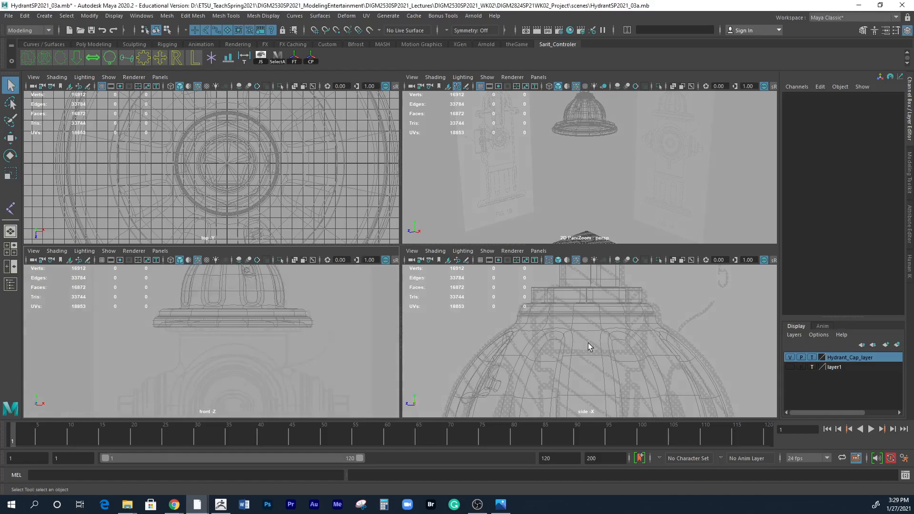
pyautogui.keyDown('alt'); pyautogui.moveTo(424, 287); pyautogui.dragTo(421, 215, button='right'); pyautogui.keyUp('alt')
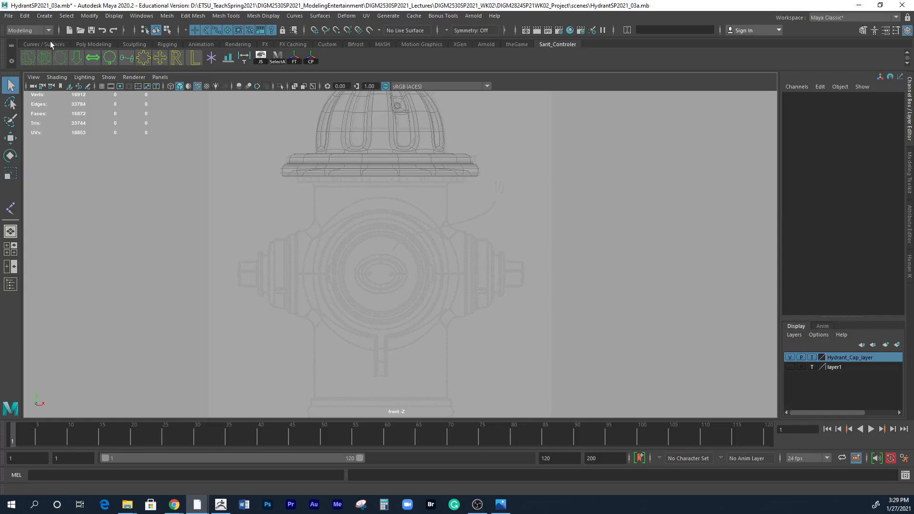
# Create a polygon cylinder and raise it to the centre of the front outlet in the drawing, Translate Y about 17.54.
pyautogui.click(84, 44)
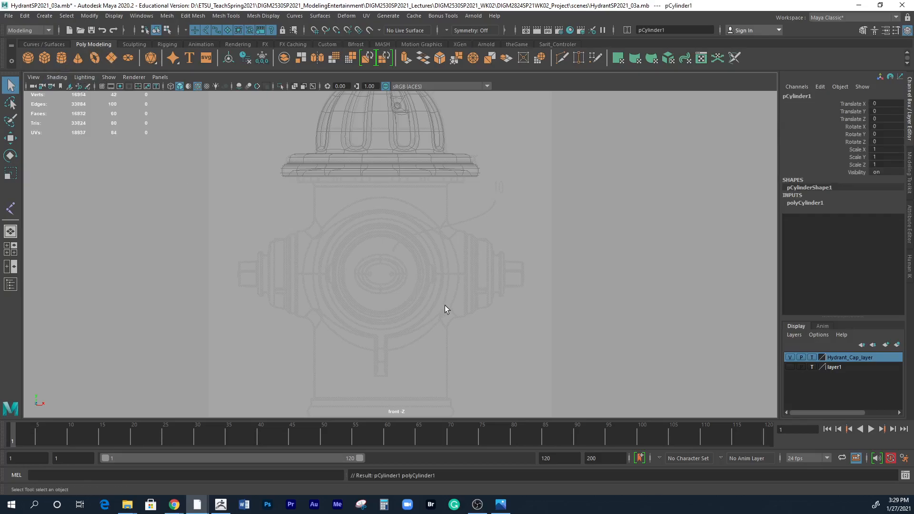
pyautogui.keyDown('alt'); pyautogui.moveTo(492, 290); pyautogui.dragTo(259, 259, button='right'); pyautogui.keyUp('alt')
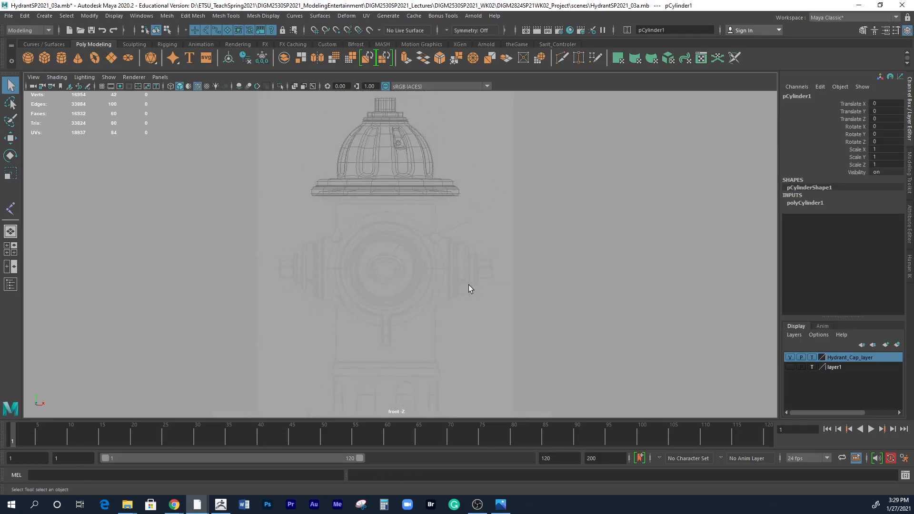
pyautogui.keyDown('alt'); pyautogui.moveTo(476, 306); pyautogui.dragTo(481, 231, button='middle'); pyautogui.keyUp('alt')
pyautogui.keyDown('alt'); pyautogui.moveTo(480, 268); pyautogui.dragTo(476, 310, button='middle'); pyautogui.keyUp('alt')
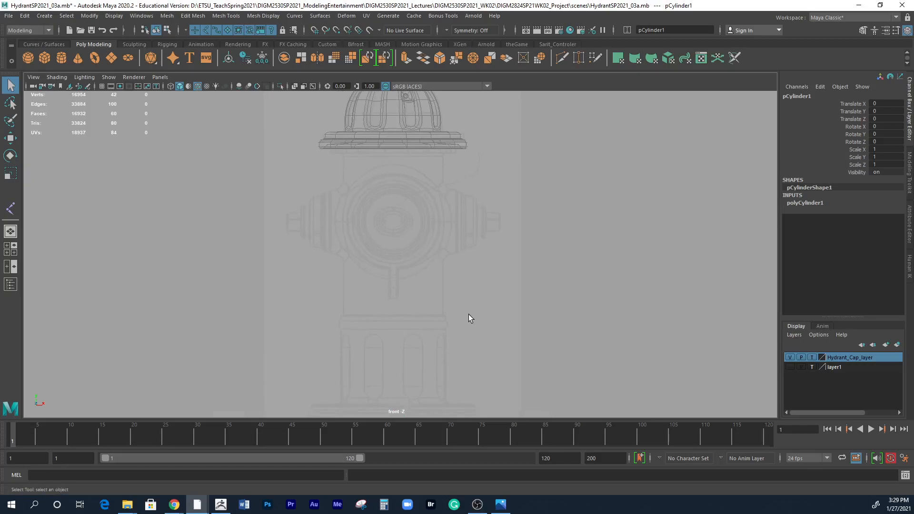
pyautogui.press('w')
pyautogui.moveTo(394, 397); pyautogui.dragTo(426, 202)
pyautogui.moveTo(416, 241)
pyautogui.mouseDown()
pyautogui.moveTo(432, 248)
pyautogui.moveTo(423, 251)
pyautogui.mouseUp()
pyautogui.hotkey('ctrl', 'z')
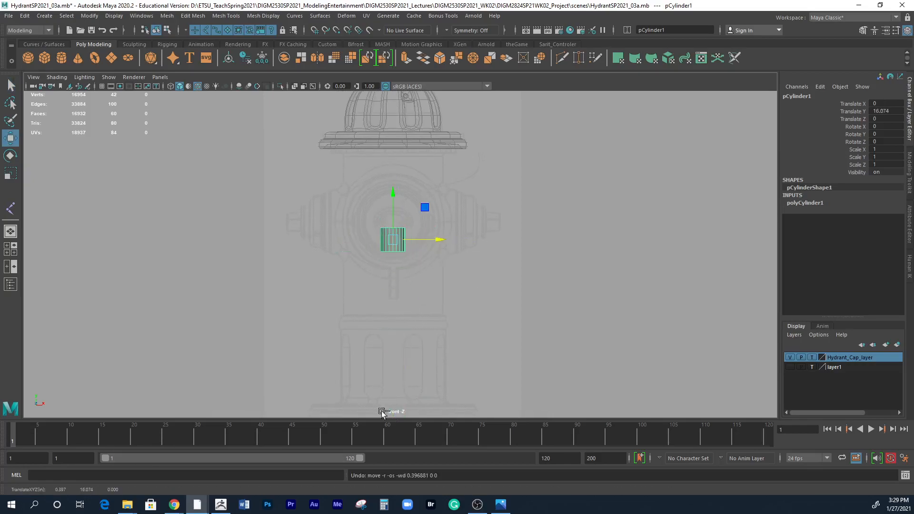
pyautogui.moveTo(391, 216); pyautogui.dragTo(390, 187)
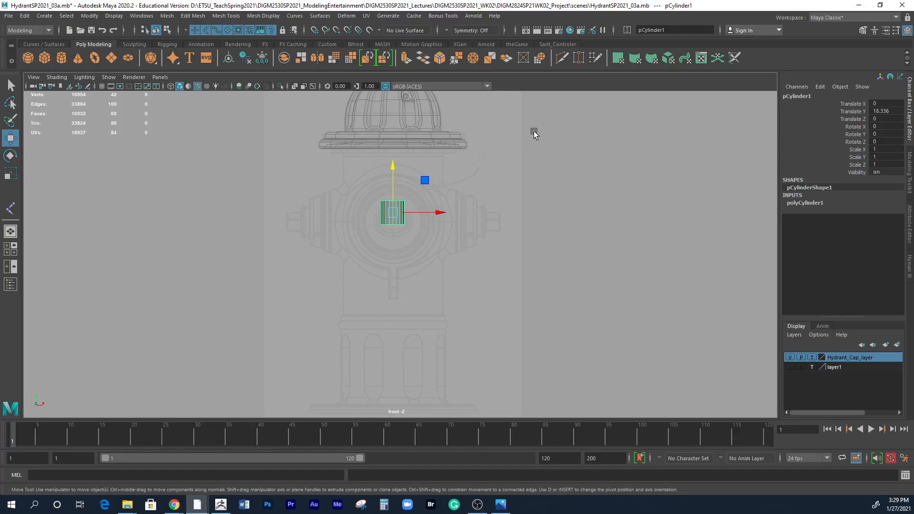
pyautogui.moveTo(392, 185); pyautogui.dragTo(393, 196)
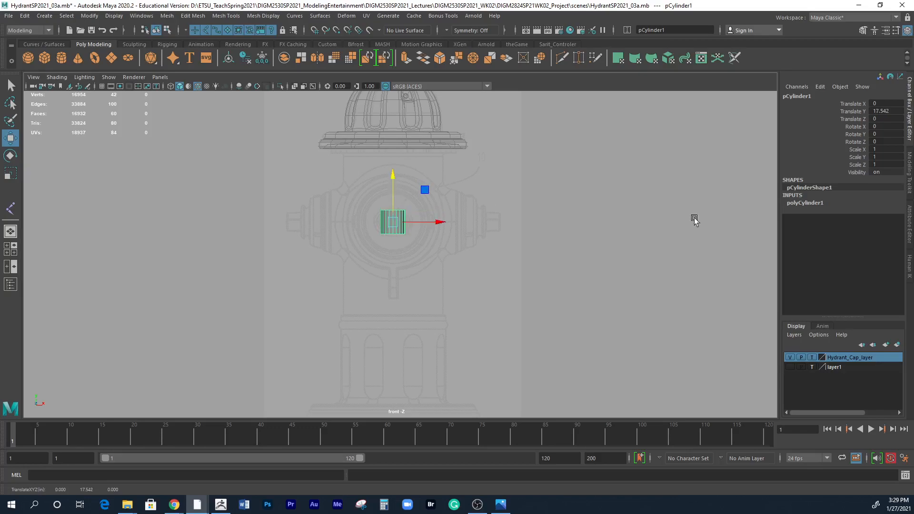
# Size the cylinder over the hydrant body drawing to height 11.6 and radius 3.8, lowering it to Translate Y about 17.19.
pyautogui.doubleClick(812, 203)
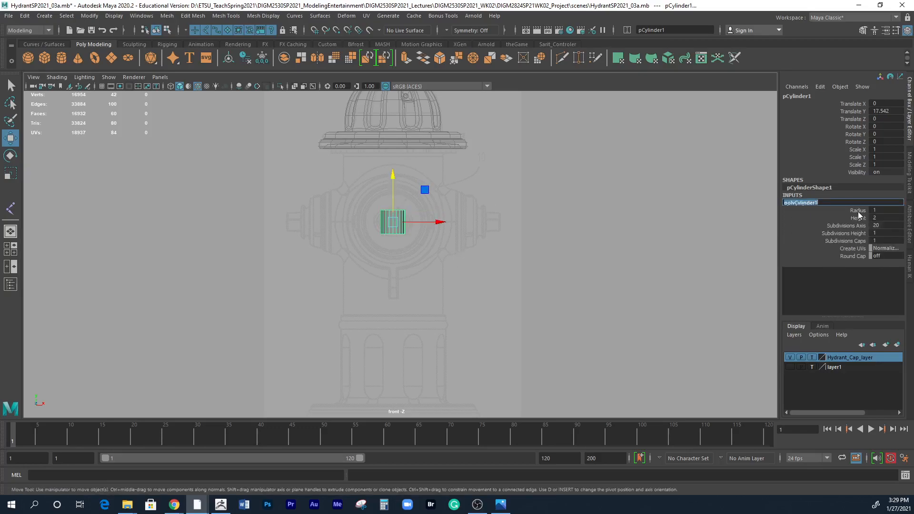
pyautogui.click(856, 217)
pyautogui.moveTo(538, 281); pyautogui.dragTo(585, 271, button='middle')
pyautogui.press('w')
pyautogui.moveTo(393, 172); pyautogui.dragTo(394, 178)
pyautogui.click(860, 211)
pyautogui.moveTo(537, 268)
pyautogui.mouseDown(button='middle')
pyautogui.moveTo(553, 263)
pyautogui.moveTo(551, 270)
pyautogui.mouseUp(button='middle')
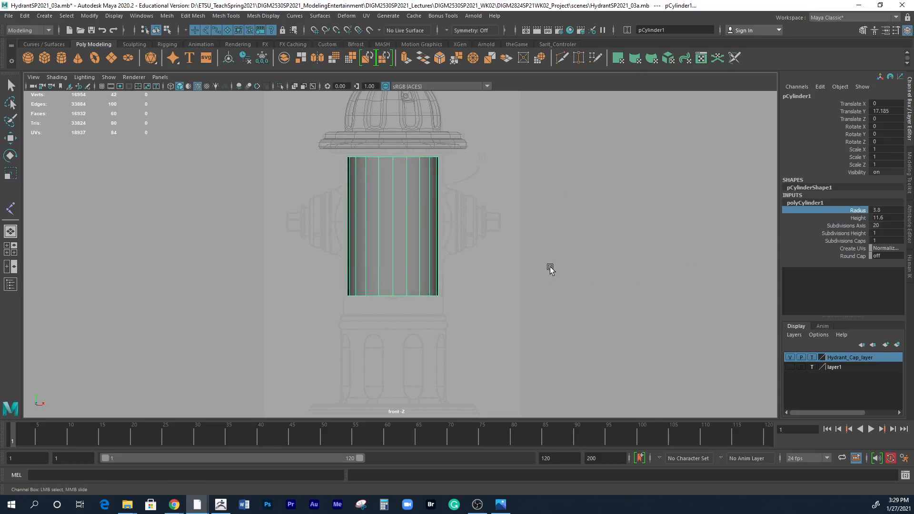
# Show the cylinder in wireframe and widen it to the hydrant body drawing with a radius of 4.2.
pyautogui.press('4')
pyautogui.keyDown('alt'); pyautogui.moveTo(473, 271); pyautogui.dragTo(792, 294, button='right'); pyautogui.keyUp('alt')
pyautogui.keyDown('alt'); pyautogui.moveTo(603, 300); pyautogui.dragTo(589, 354, button='middle'); pyautogui.keyUp('alt')
pyautogui.moveTo(523, 313); pyautogui.dragTo(524, 312, button='middle')
pyautogui.keyDown('alt'); pyautogui.moveTo(524, 311); pyautogui.dragTo(461, 316, button='right'); pyautogui.keyUp('alt')
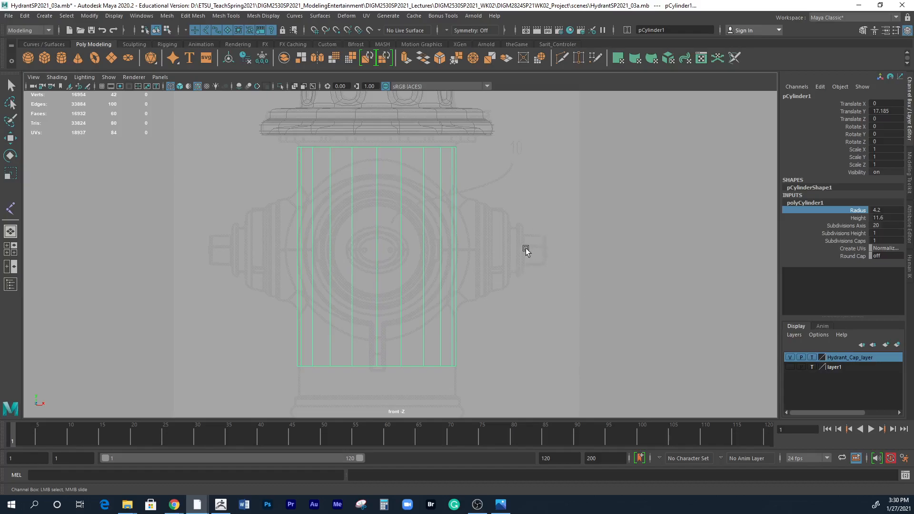
# Set the body cylinder's height to 12.2 and lower it to Translate Y about 16.86.
pyautogui.click(863, 218)
pyautogui.moveTo(622, 233); pyautogui.dragTo(605, 233, button='middle')
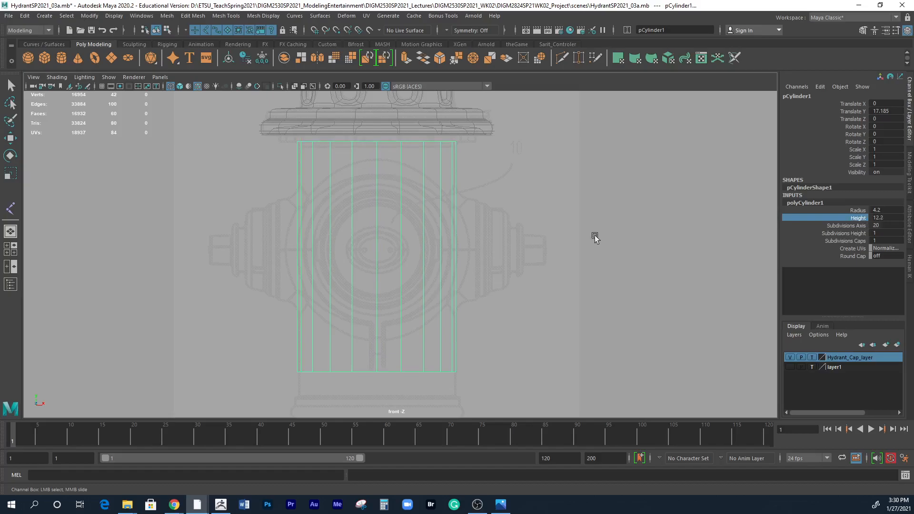
pyautogui.press('w')
pyautogui.moveTo(376, 208); pyautogui.dragTo(373, 213)
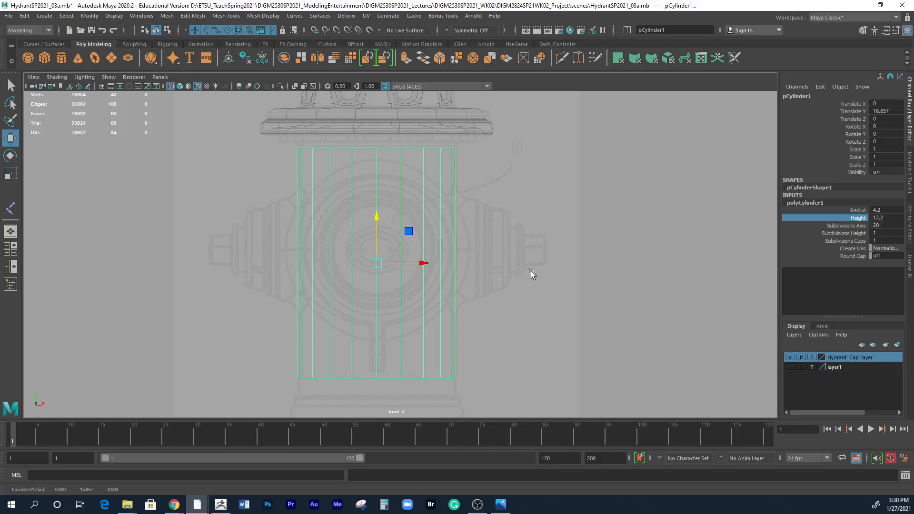
# Save the scene under the new name HydrantSP2021_04.mb.
pyautogui.click(10, 17)
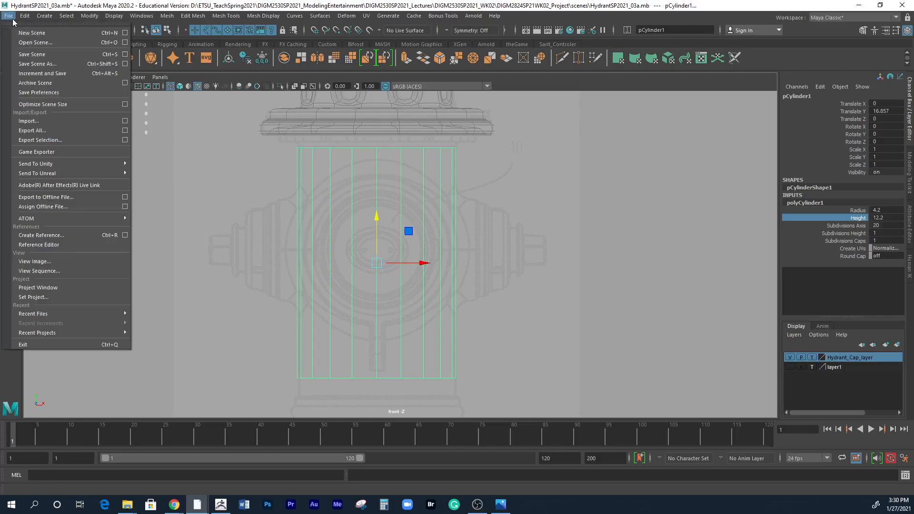
pyautogui.click(29, 63)
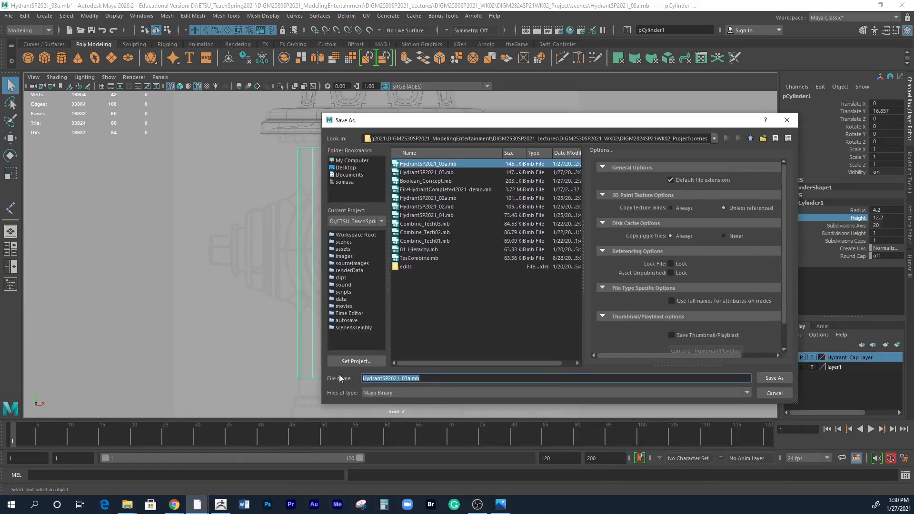
pyautogui.moveTo(405, 378); pyautogui.dragTo(446, 379)
pyautogui.write('4')
pyautogui.press('Return')
pyautogui.press('w')
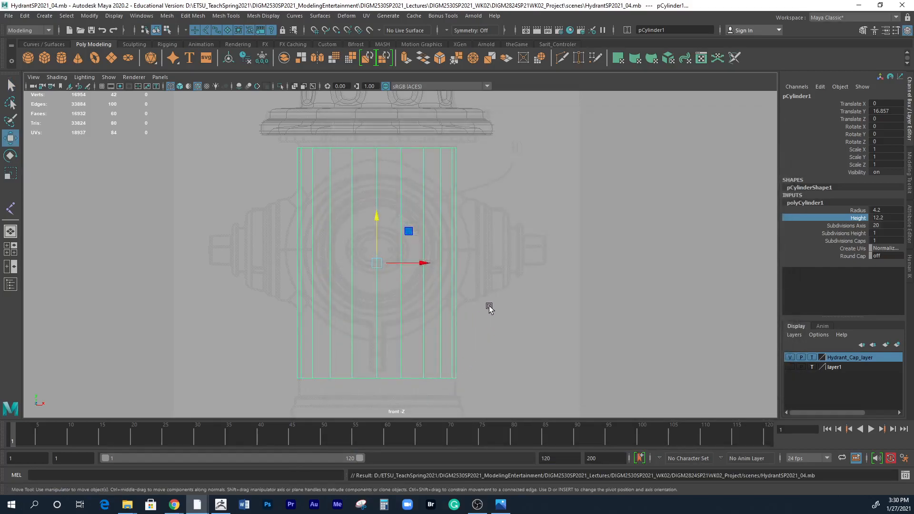
# Open the finished example scene FireHydrantCompleted2021_demo.mb.
pyautogui.click(9, 16)
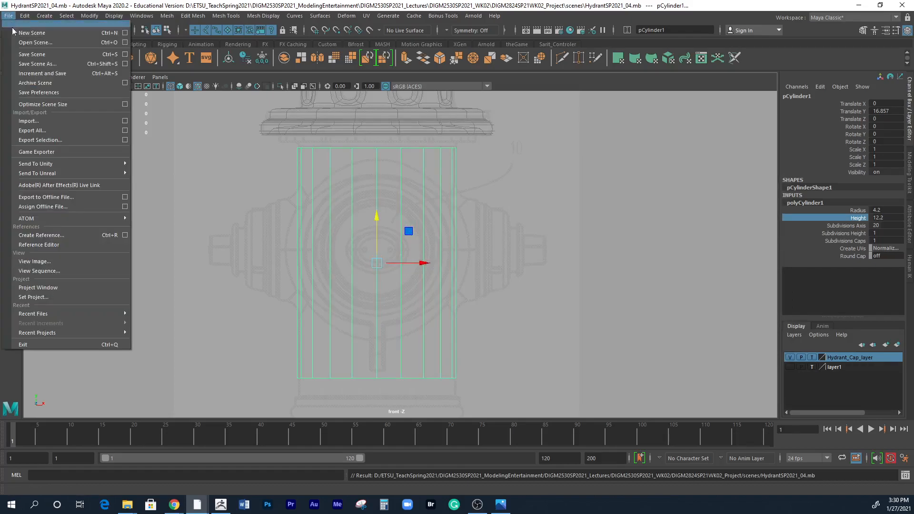
pyautogui.click(15, 42)
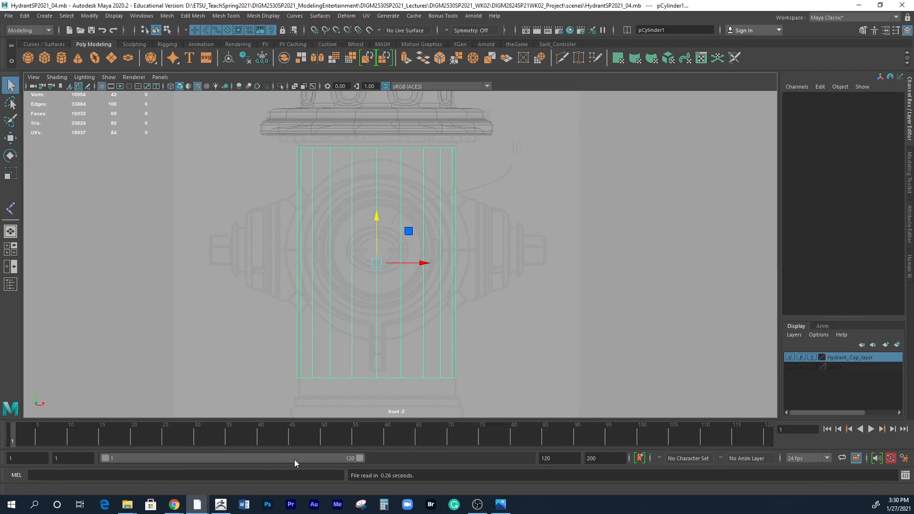
pyautogui.scroll(8, 500, 236)
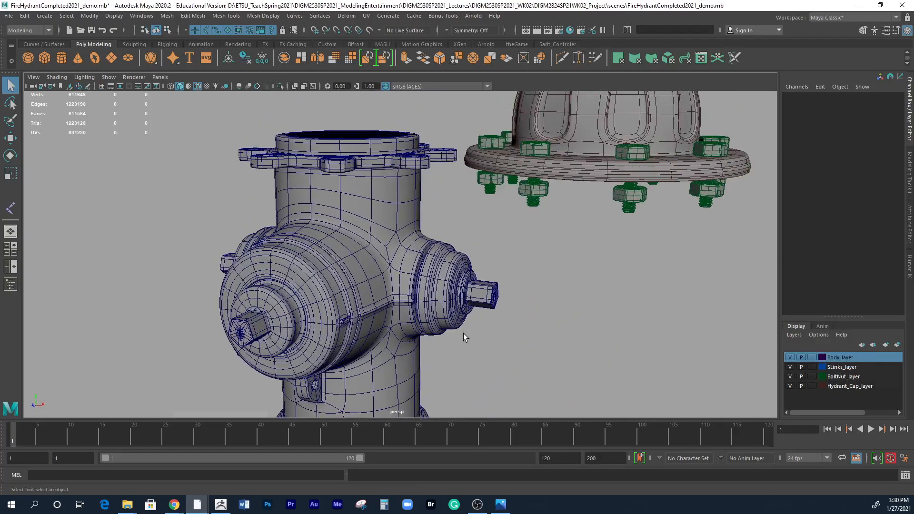
# Examine the wireframe topology where the front and side outlets join the finished hydrant body.
pyautogui.keyDown('alt'); pyautogui.moveTo(468, 333); pyautogui.dragTo(414, 303); pyautogui.keyUp('alt')
pyautogui.click(402, 271)
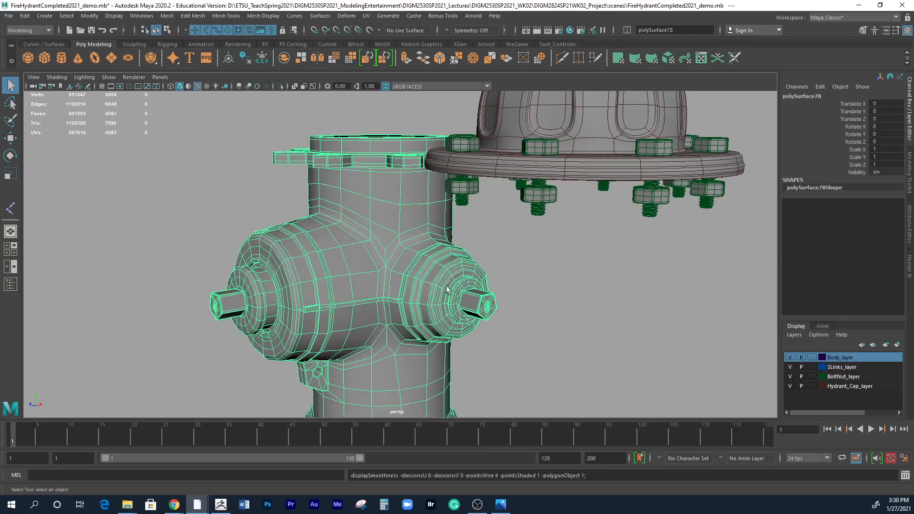
pyautogui.click(567, 254)
pyautogui.keyDown('alt'); pyautogui.moveTo(566, 254); pyautogui.dragTo(450, 333); pyautogui.keyUp('alt')
pyautogui.scroll(5, 451, 333)
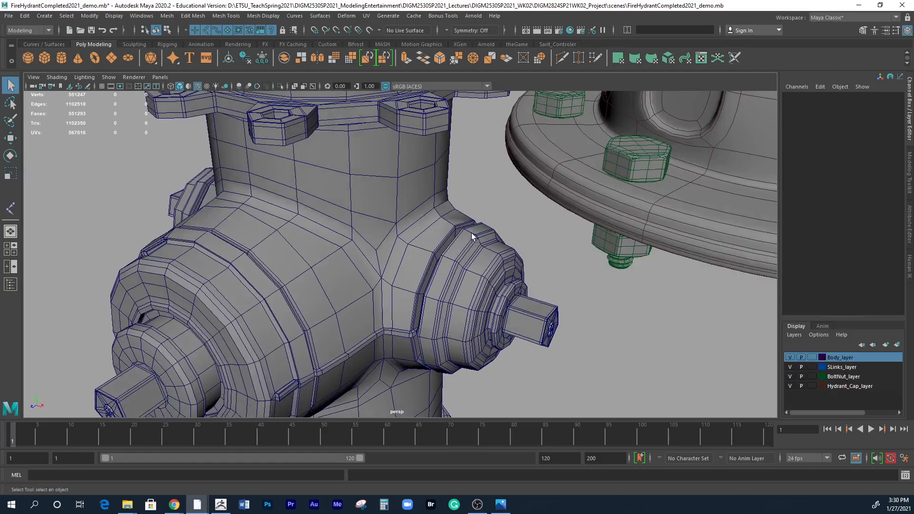
pyautogui.keyDown('alt'); pyautogui.moveTo(442, 309); pyautogui.dragTo(466, 278); pyautogui.keyUp('alt')
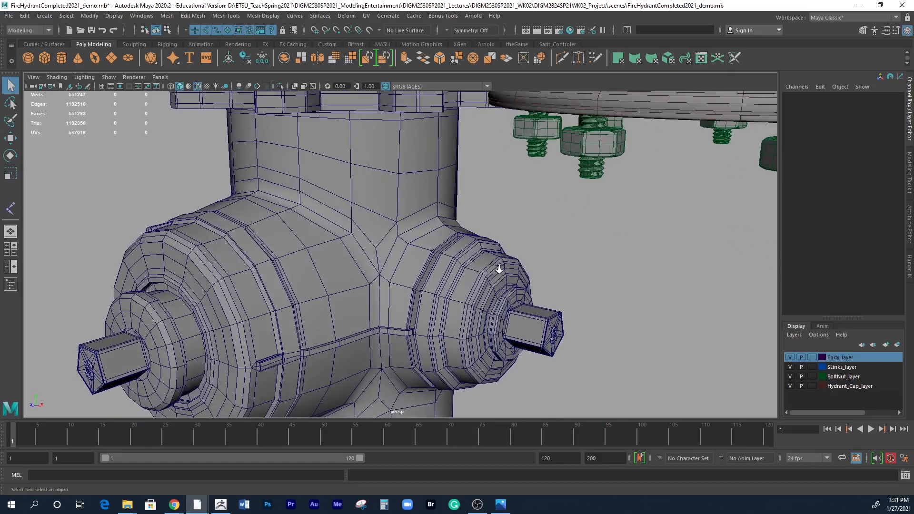
pyautogui.scroll(-5, 498, 268)
pyautogui.keyDown('alt'); pyautogui.moveTo(499, 267); pyautogui.dragTo(314, 251); pyautogui.keyUp('alt')
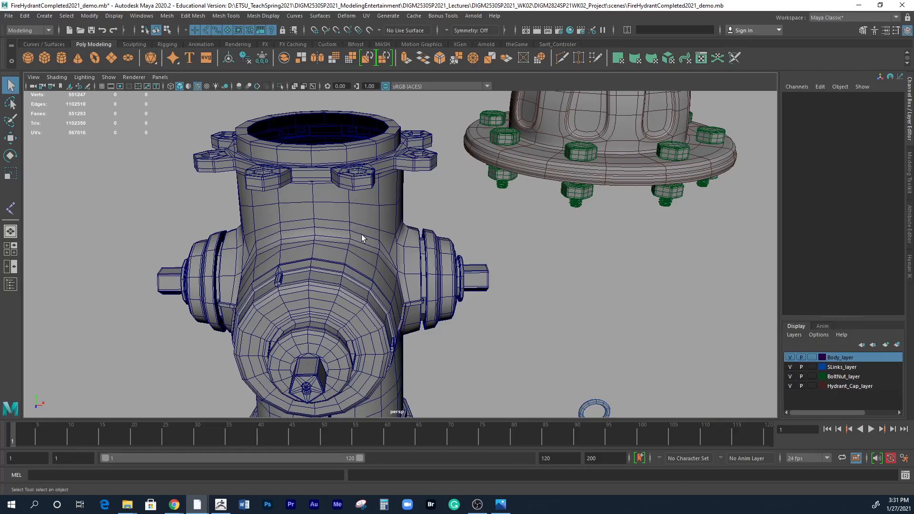
pyautogui.keyDown('alt'); pyautogui.moveTo(393, 269); pyautogui.dragTo(398, 202); pyautogui.keyUp('alt')
# Select the finished hydrant's body and cap in turn to compare them as separate objects.
pyautogui.click(401, 200)
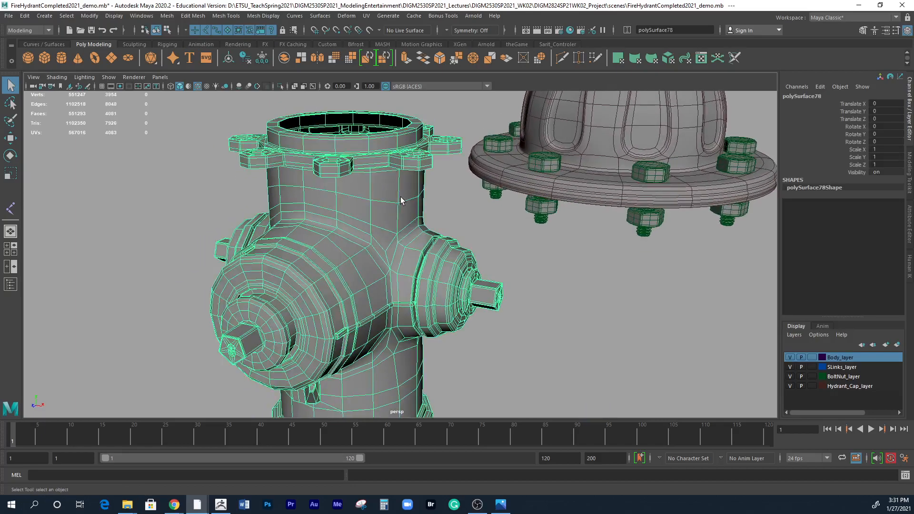
pyautogui.keyDown('alt'); pyautogui.moveTo(463, 210); pyautogui.dragTo(551, 159); pyautogui.keyUp('alt')
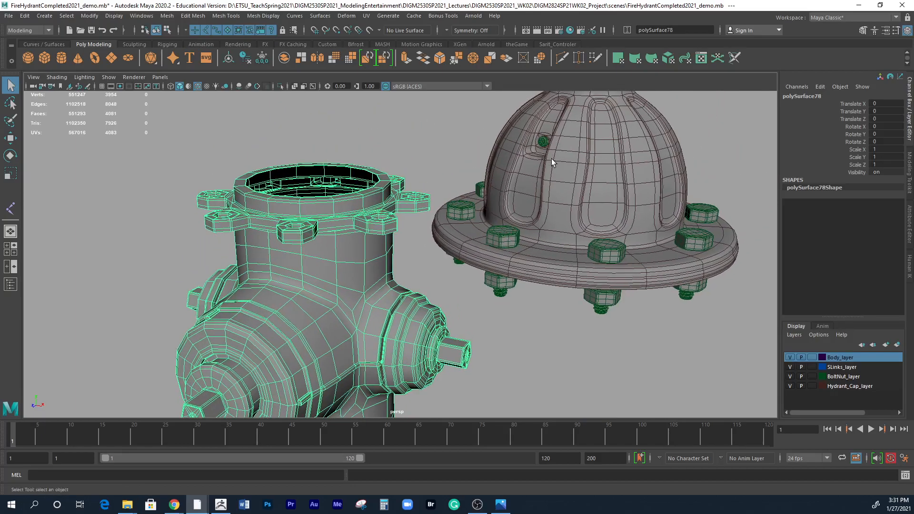
pyautogui.click(551, 159)
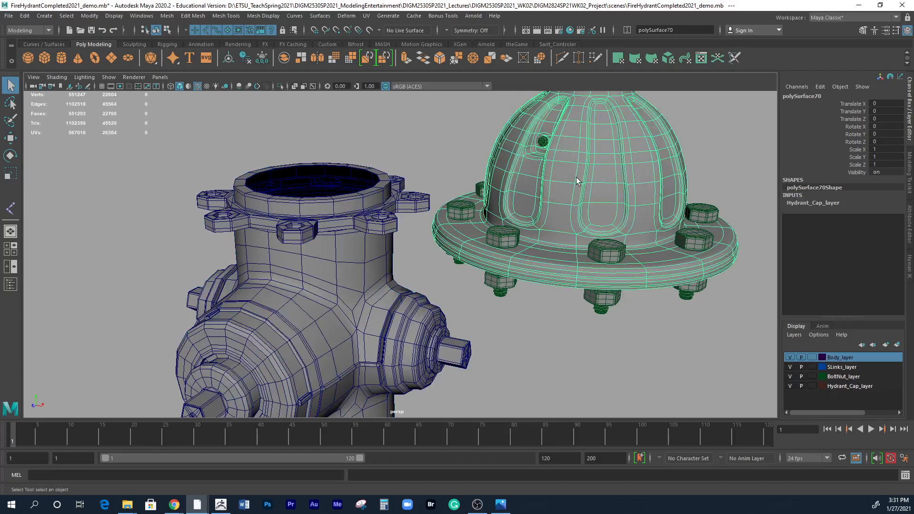
pyautogui.keyDown('alt'); pyautogui.moveTo(529, 274); pyautogui.dragTo(440, 216); pyautogui.keyUp('alt')
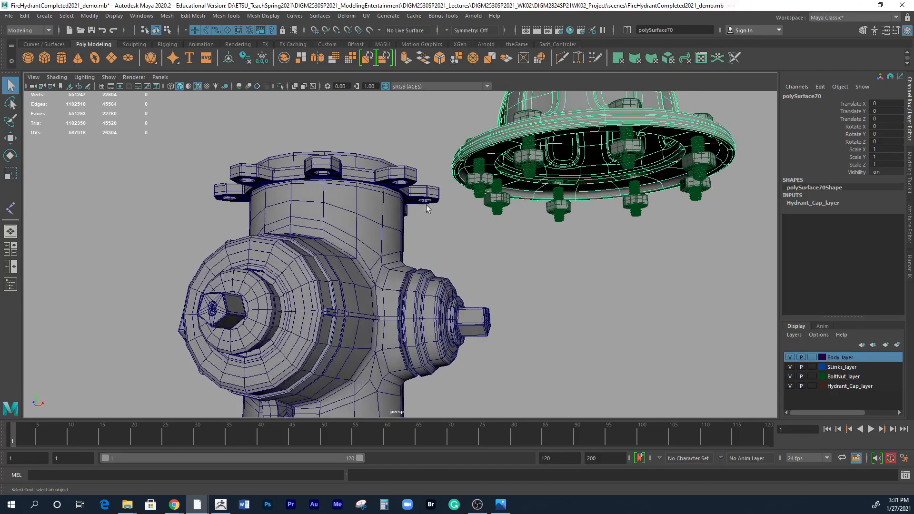
pyautogui.click(373, 192)
# Examine the finished body's hollow top opening and flange bolt holes, and view its outlets from several sides.
pyautogui.keyDown('alt'); pyautogui.moveTo(381, 202); pyautogui.dragTo(371, 257); pyautogui.keyUp('alt')
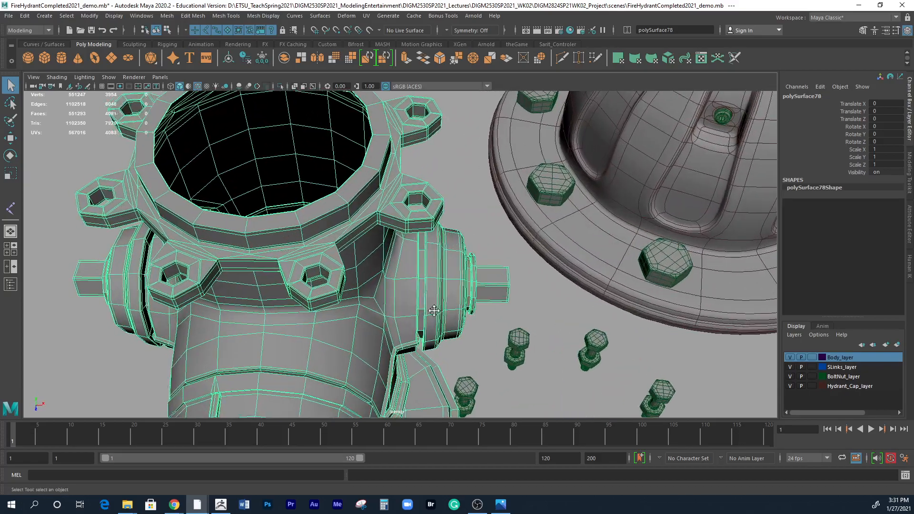
pyautogui.scroll(2, 372, 259)
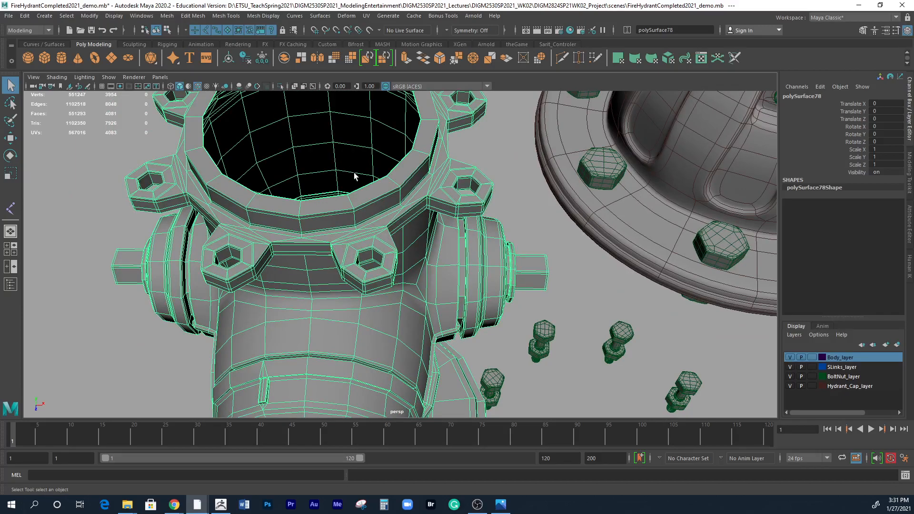
pyautogui.scroll(-3, 280, 226)
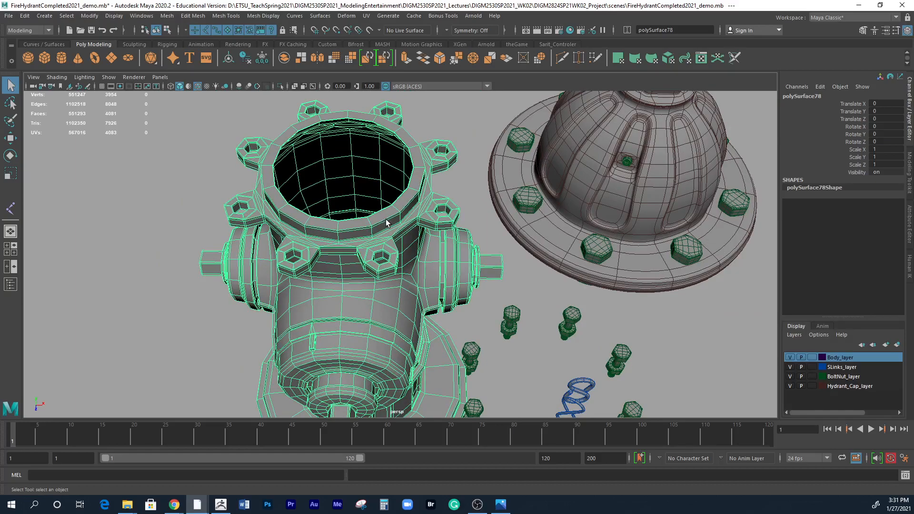
pyautogui.keyDown('alt'); pyautogui.moveTo(412, 244); pyautogui.dragTo(399, 214); pyautogui.keyUp('alt')
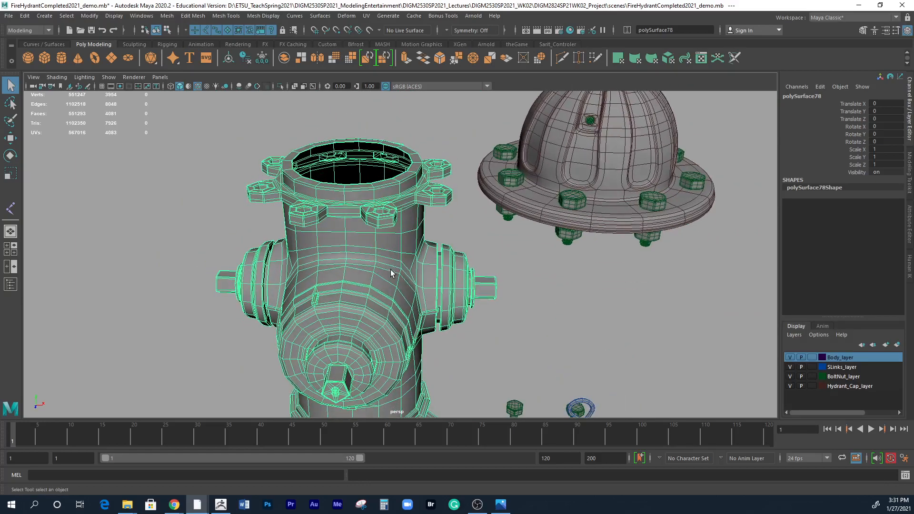
pyautogui.keyDown('alt'); pyautogui.moveTo(390, 272); pyautogui.dragTo(366, 232, button='middle'); pyautogui.keyUp('alt')
pyautogui.keyDown('alt'); pyautogui.moveTo(367, 232); pyautogui.dragTo(527, 261, button='right'); pyautogui.keyUp('alt')
pyautogui.keyDown('alt'); pyautogui.moveTo(505, 276); pyautogui.dragTo(455, 254); pyautogui.keyUp('alt')
pyautogui.keyDown('alt'); pyautogui.moveTo(456, 254); pyautogui.dragTo(573, 261, button='right'); pyautogui.keyUp('alt')
# Inspect the finished body's outlet junction in face mode by selecting single faces and the whole connected shell.
pyautogui.keyDown('alt'); pyautogui.moveTo(375, 250); pyautogui.dragTo(380, 287); pyautogui.keyUp('alt')
pyautogui.keyDown('alt'); pyautogui.moveTo(410, 261); pyautogui.dragTo(413, 302, button='middle'); pyautogui.keyUp('alt')
pyautogui.moveTo(332, 214); pyautogui.dragTo(336, 241, button='right')
pyautogui.click(328, 217)
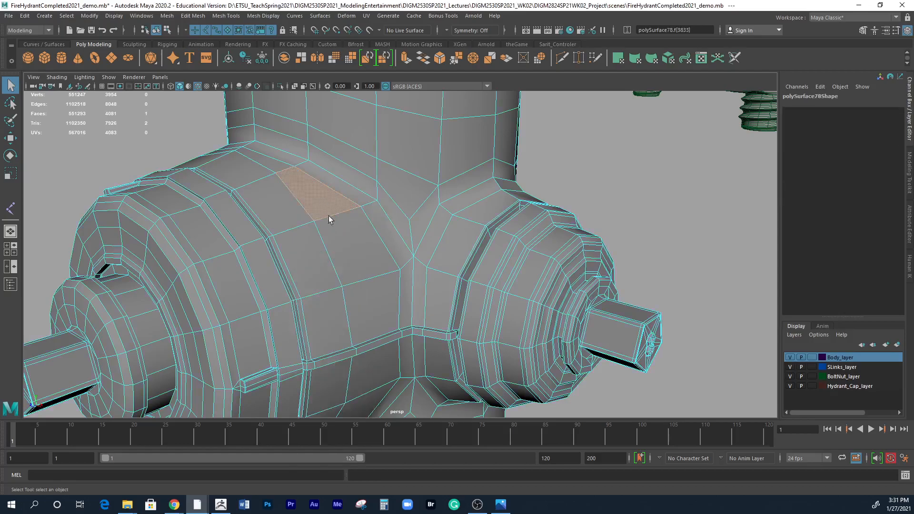
pyautogui.keyDown('shift'); pyautogui.doubleClick(354, 246); pyautogui.keyUp('shift')
pyautogui.keyDown('shift'); pyautogui.click(443, 275); pyautogui.keyUp('shift')
pyautogui.keyDown('shift'); pyautogui.doubleClick(456, 255); pyautogui.keyUp('shift')
pyautogui.keyDown('shift'); pyautogui.doubleClick(417, 281); pyautogui.keyUp('shift')
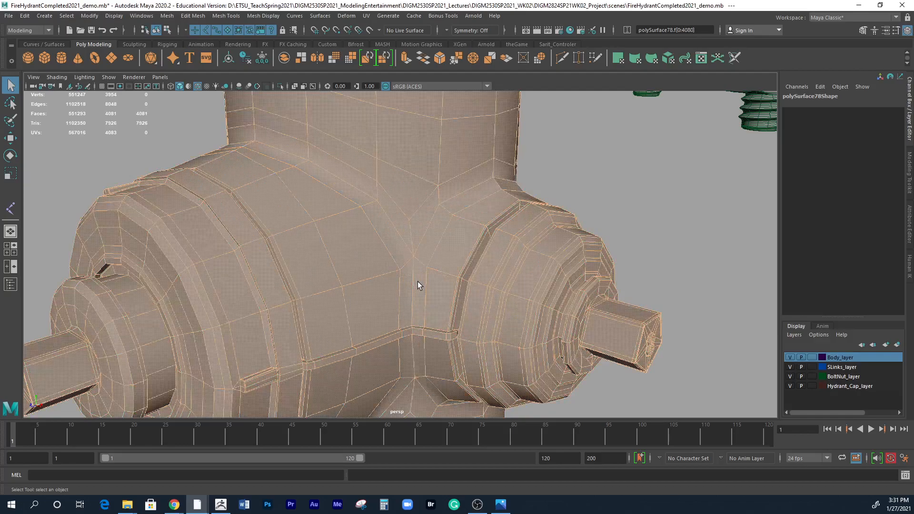
pyautogui.click(472, 210)
pyautogui.click(427, 245)
pyautogui.keyDown('alt'); pyautogui.moveTo(436, 223); pyautogui.dragTo(332, 212, button='right'); pyautogui.keyUp('alt')
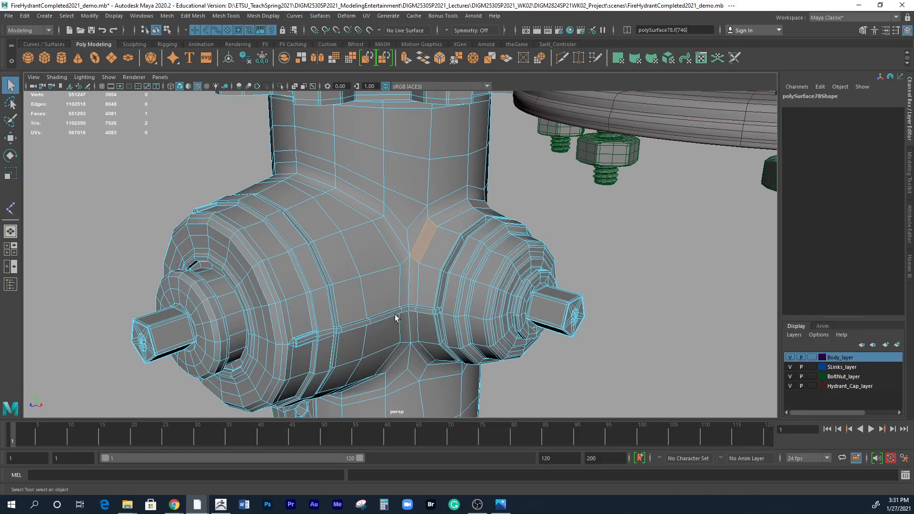
pyautogui.keyDown('alt'); pyautogui.moveTo(493, 233); pyautogui.dragTo(404, 231); pyautogui.keyUp('alt')
# Reopen the recent scene HydrantSP2021_04.mb without saving the changes to the demo scene.
pyautogui.click(8, 16)
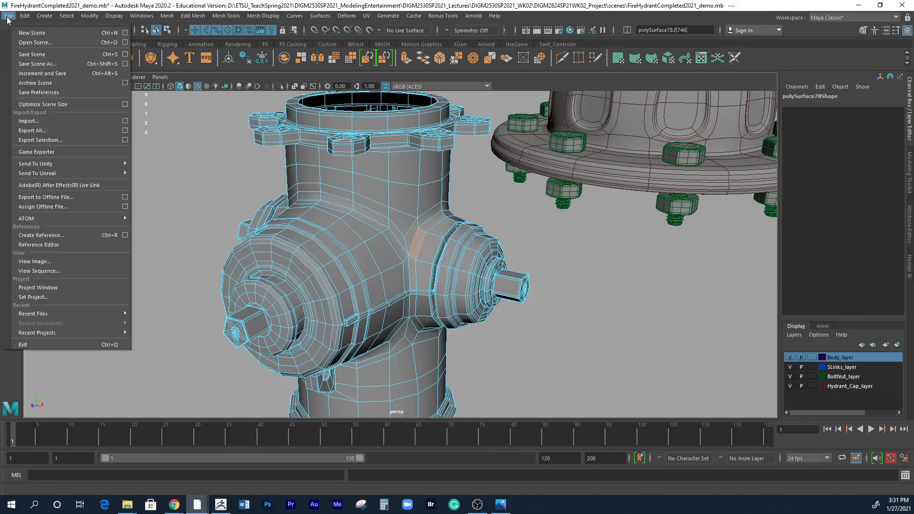
pyautogui.moveTo(48, 313)
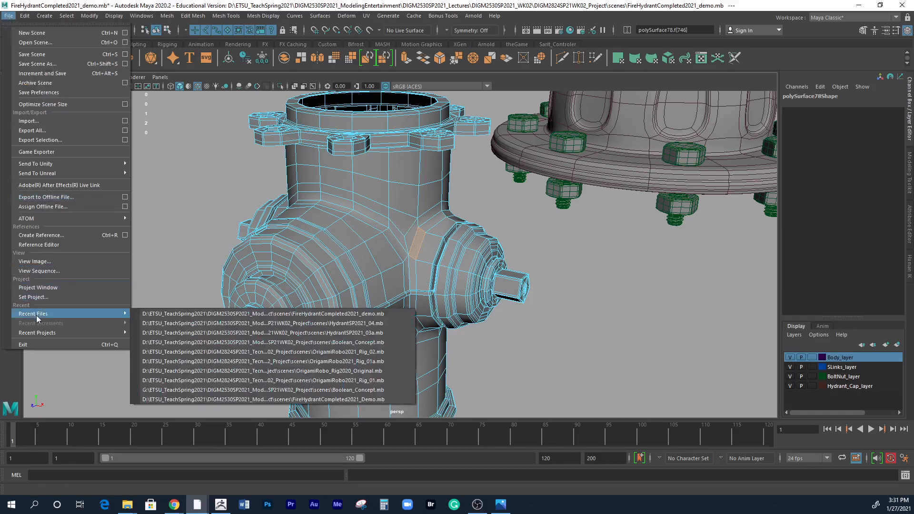
pyautogui.click(187, 314)
pyautogui.click(456, 260)
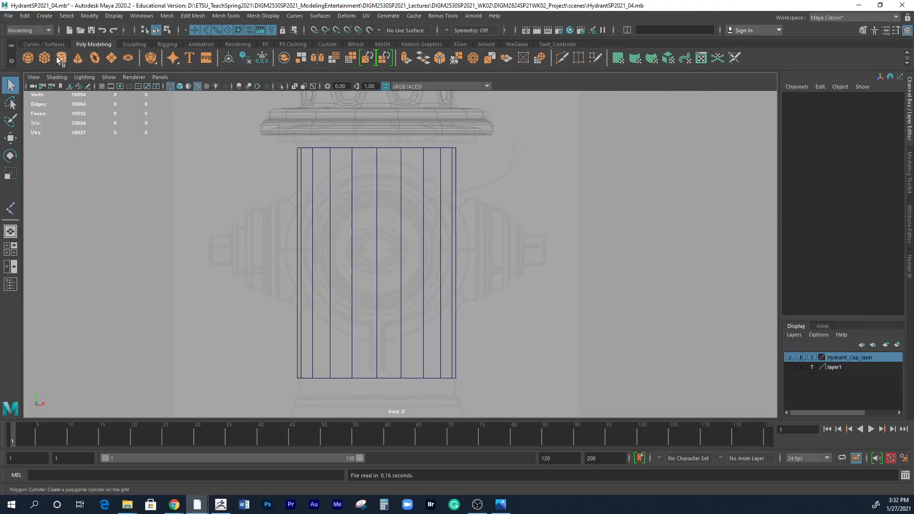
# Set the body cylinder's Subdivisions Axis to 16.
pyautogui.click(452, 258)
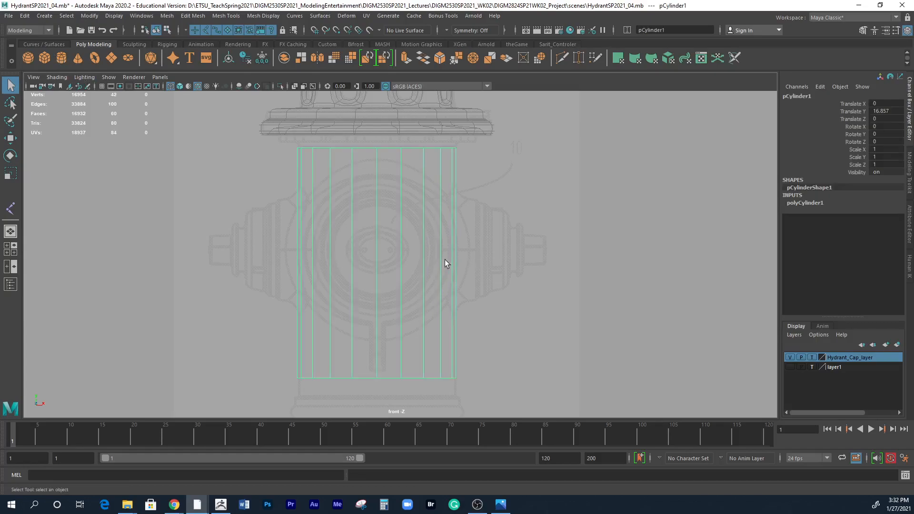
pyautogui.click(818, 203)
pyautogui.click(876, 225)
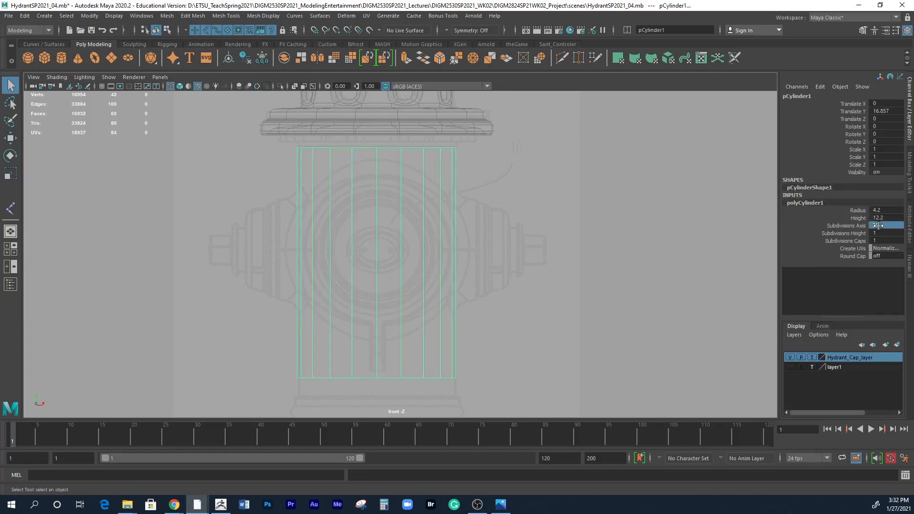
pyautogui.write('16')
pyautogui.press('Return')
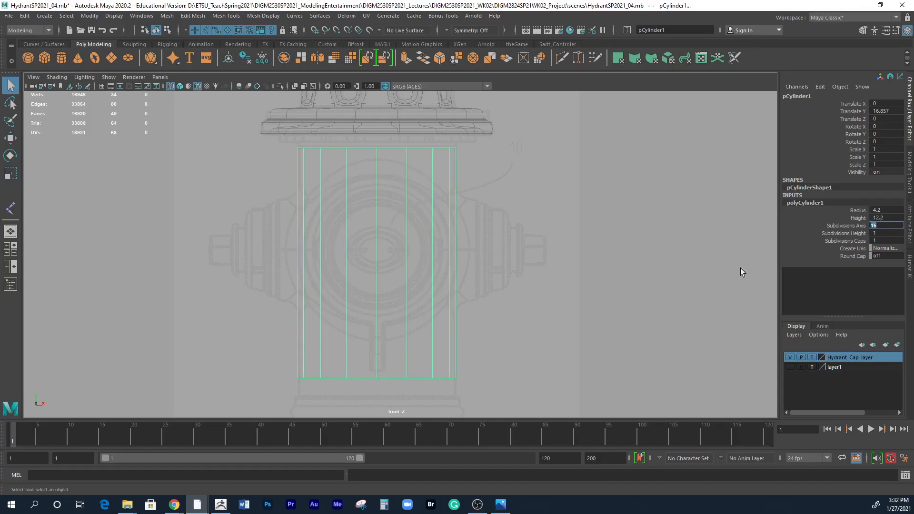
# Switch to the four-view layout and set the body cylinder's Subdivisions Caps to 0.
pyautogui.press('space')
pyautogui.keyDown('alt'); pyautogui.moveTo(612, 153); pyautogui.dragTo(594, 171); pyautogui.keyUp('alt')
pyautogui.press('f')
pyautogui.doubleClick(879, 240)
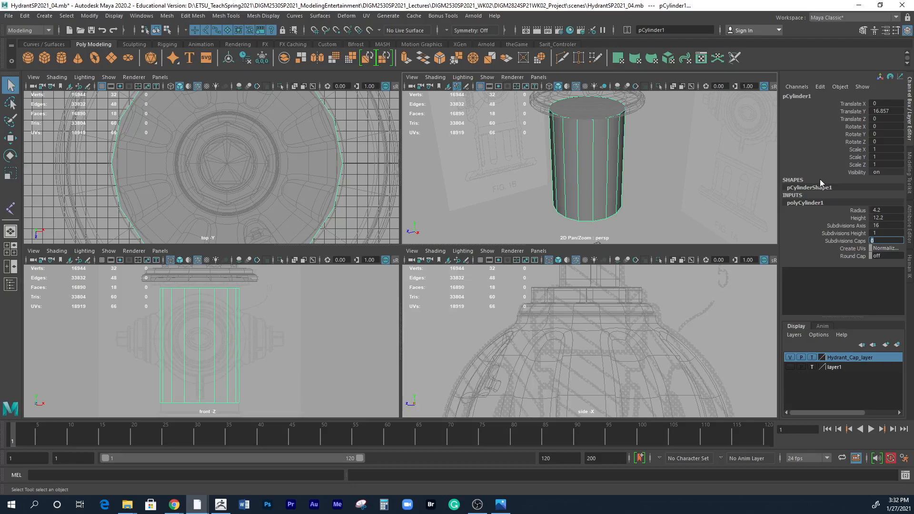
pyautogui.moveTo(695, 183)
pyautogui.keyDown('alt'); pyautogui.mouseDown()
pyautogui.moveTo(657, 182)
pyautogui.moveTo(687, 173)
pyautogui.moveTo(676, 165)
pyautogui.moveTo(688, 174)
pyautogui.mouseUp(); pyautogui.keyUp('alt')
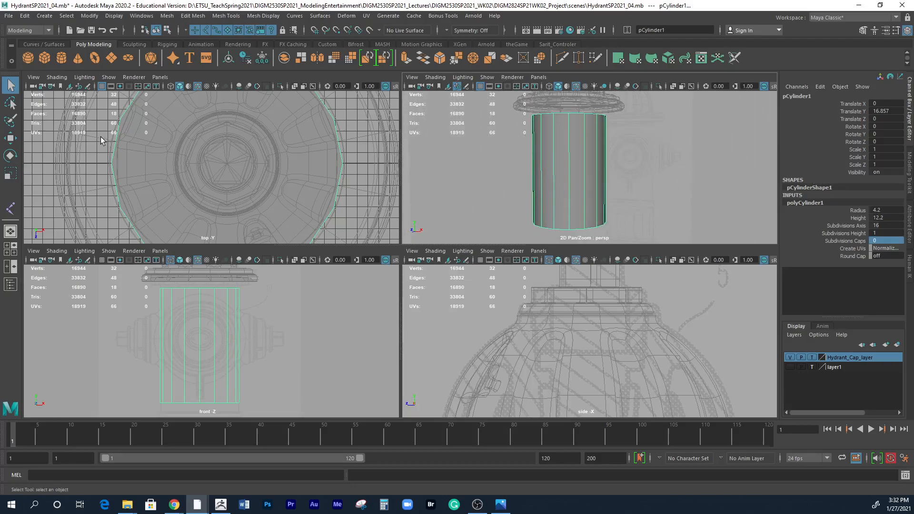
# Create a second polygon cylinder at the origin and set its Rotate X to 90.
pyautogui.click(62, 59)
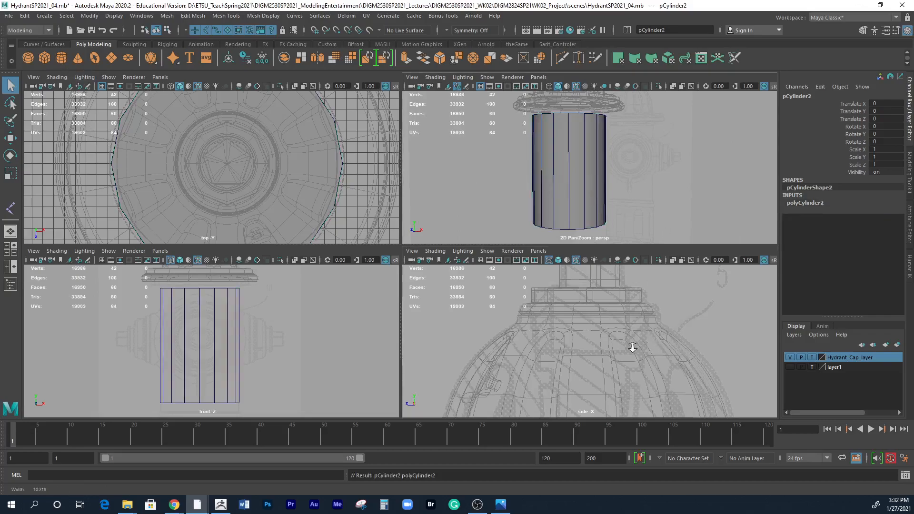
pyautogui.scroll(-3, 644, 347)
pyautogui.scroll(-3, 239, 327)
pyautogui.scroll(-5, 239, 327)
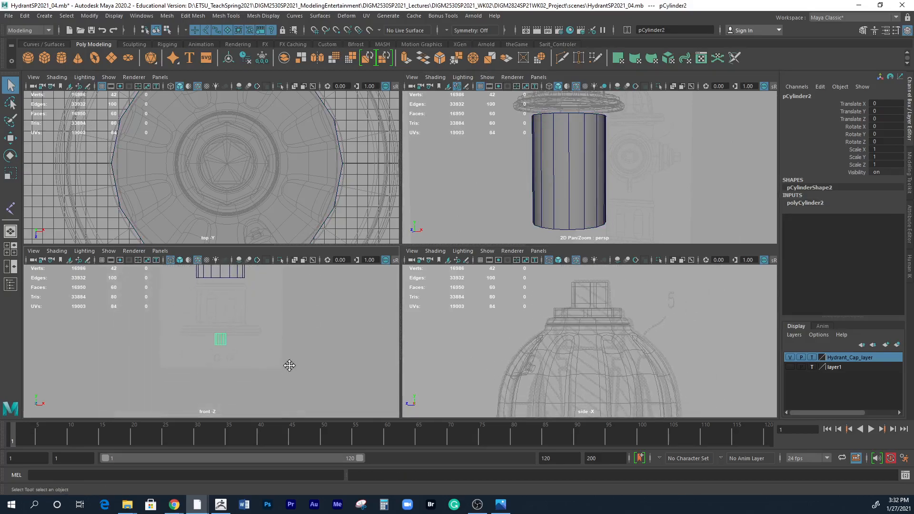
pyautogui.press('e')
pyautogui.moveTo(217, 335); pyautogui.dragTo(215, 373)
pyautogui.click(875, 128)
pyautogui.write('90')
pyautogui.press('Return')
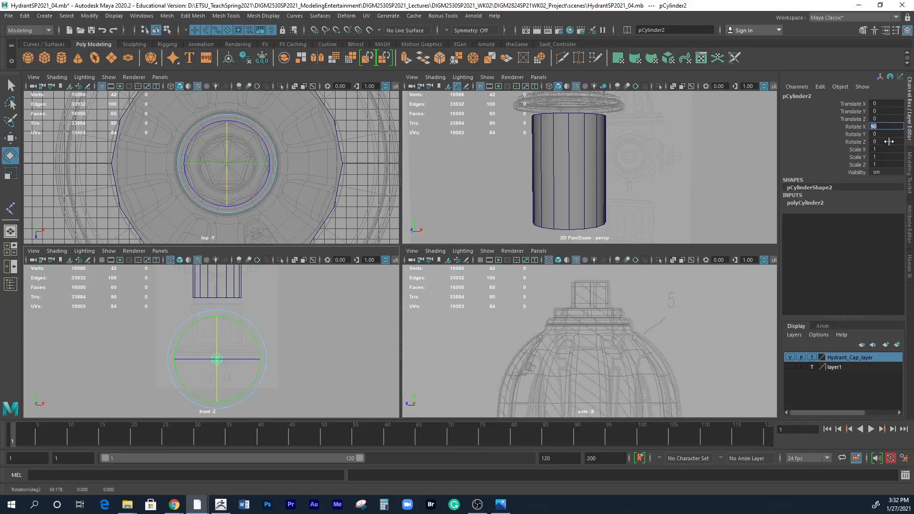
# Move the second cylinder up to the front nozzle's centre in the front view, at about Translate Y 17.572.
pyautogui.keyDown('alt'); pyautogui.moveTo(279, 346); pyautogui.dragTo(272, 371, button='middle'); pyautogui.keyUp('alt')
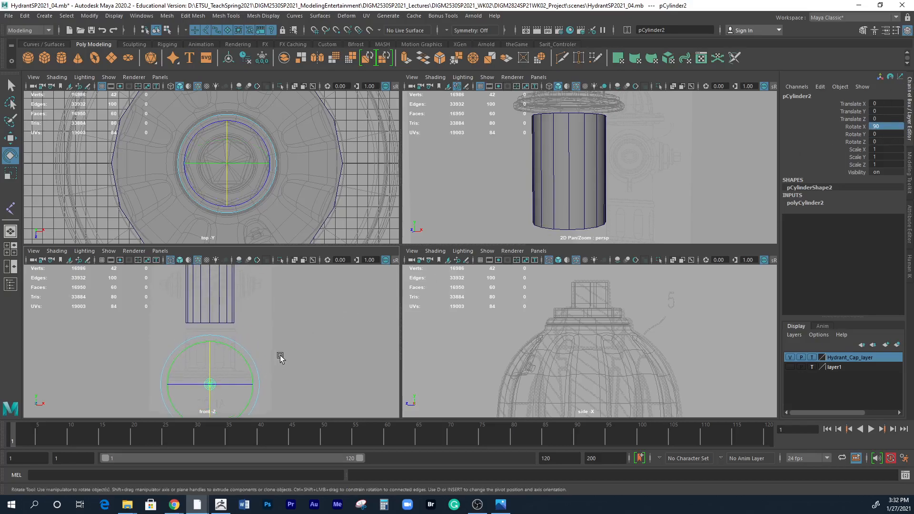
pyautogui.press('w')
pyautogui.moveTo(207, 402); pyautogui.dragTo(213, 306)
pyautogui.press('space')
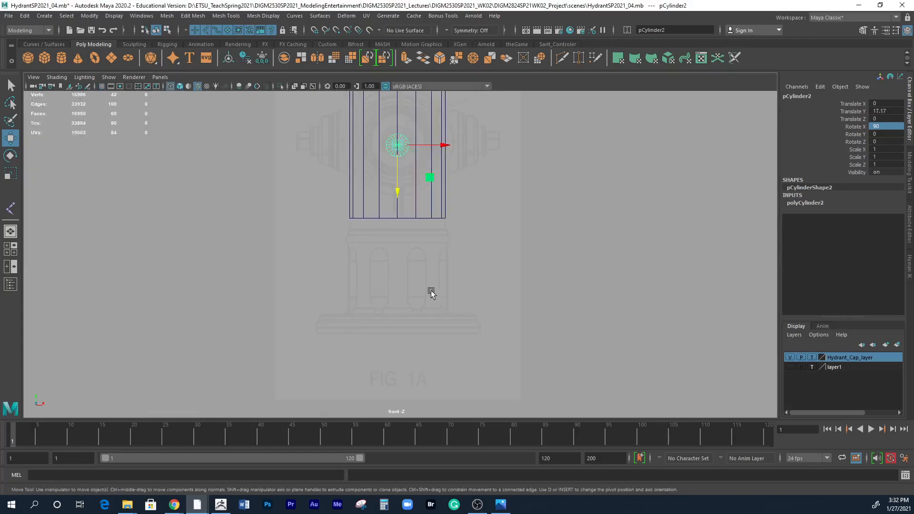
pyautogui.keyDown('alt'); pyautogui.moveTo(431, 206); pyautogui.dragTo(429, 287, button='middle'); pyautogui.keyUp('alt')
pyautogui.keyDown('alt'); pyautogui.moveTo(428, 287); pyautogui.dragTo(565, 239, button='right'); pyautogui.keyUp('alt')
pyautogui.keyDown('alt'); pyautogui.moveTo(489, 230); pyautogui.dragTo(481, 327, button='middle'); pyautogui.keyUp('alt')
pyautogui.keyDown('alt'); pyautogui.moveTo(378, 314); pyautogui.dragTo(413, 307, button='right'); pyautogui.keyUp('alt')
pyautogui.moveTo(381, 302); pyautogui.dragTo(384, 292)
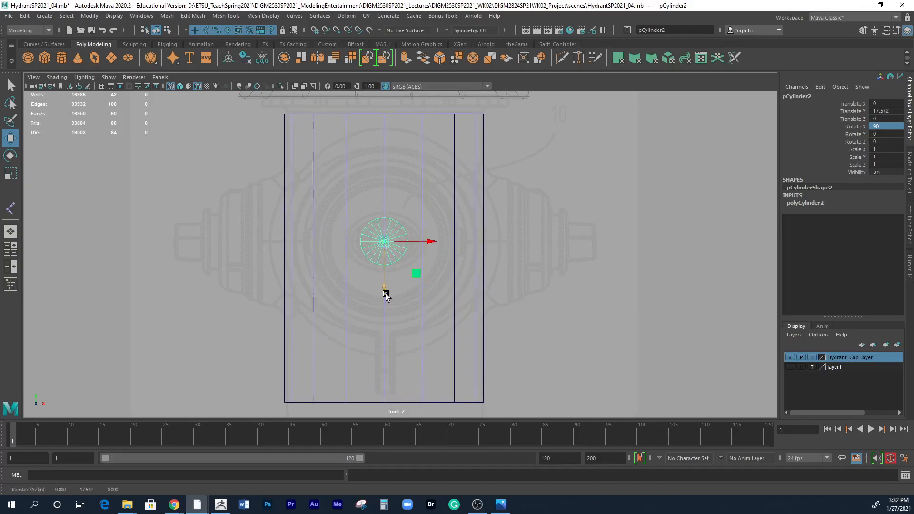
# Set the second cylinder's Subdivisions Caps to 0 and its Radius to 4.8.
pyautogui.click(799, 204)
pyautogui.doubleClick(886, 240)
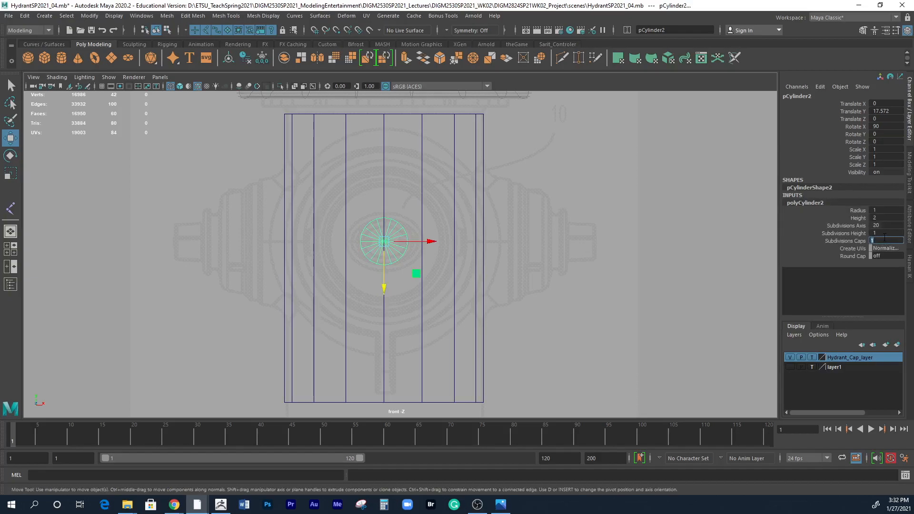
pyautogui.write('0')
pyautogui.press('Return')
pyautogui.doubleClick(876, 226)
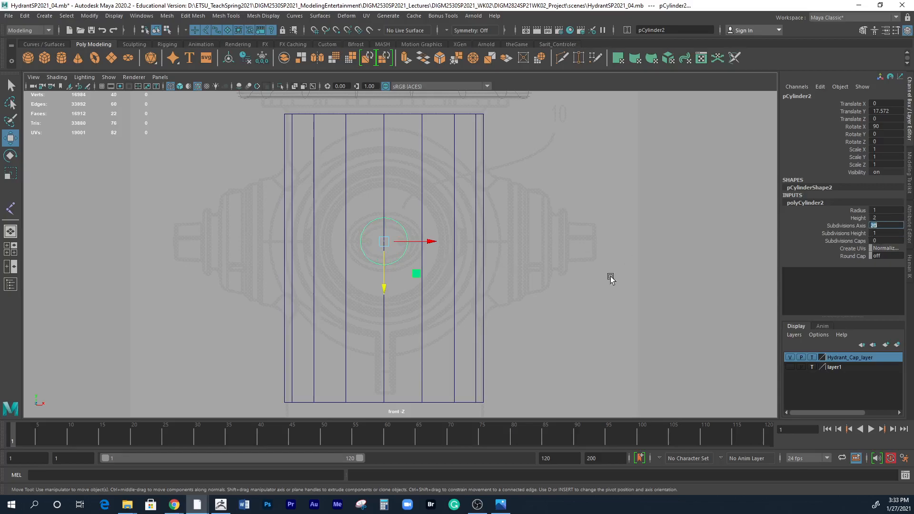
pyautogui.click(856, 210)
pyautogui.moveTo(393, 253); pyautogui.dragTo(434, 254, button='middle')
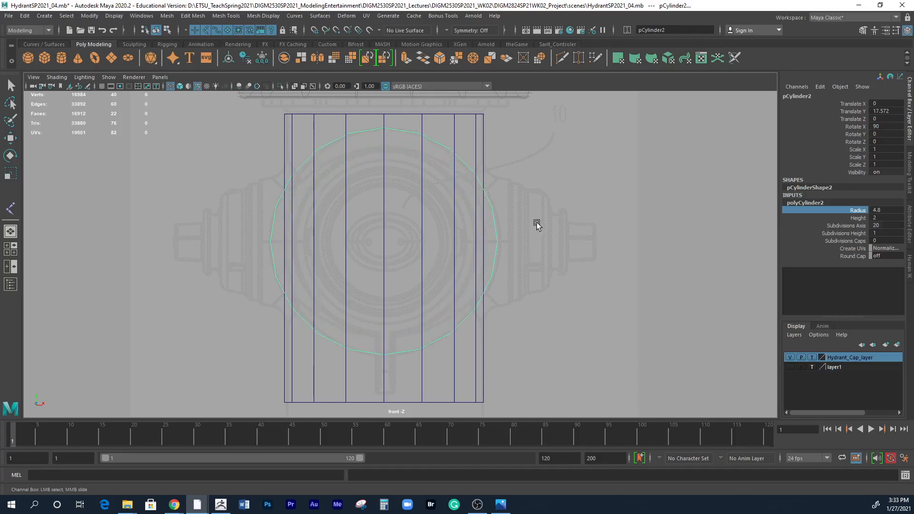
# Lengthen the horizontal cylinder to a Height of 13.5 in the perspective view so it passes through the body.
pyautogui.press('space')
pyautogui.press('space')
pyautogui.keyDown('alt'); pyautogui.moveTo(566, 251); pyautogui.dragTo(457, 266); pyautogui.keyUp('alt')
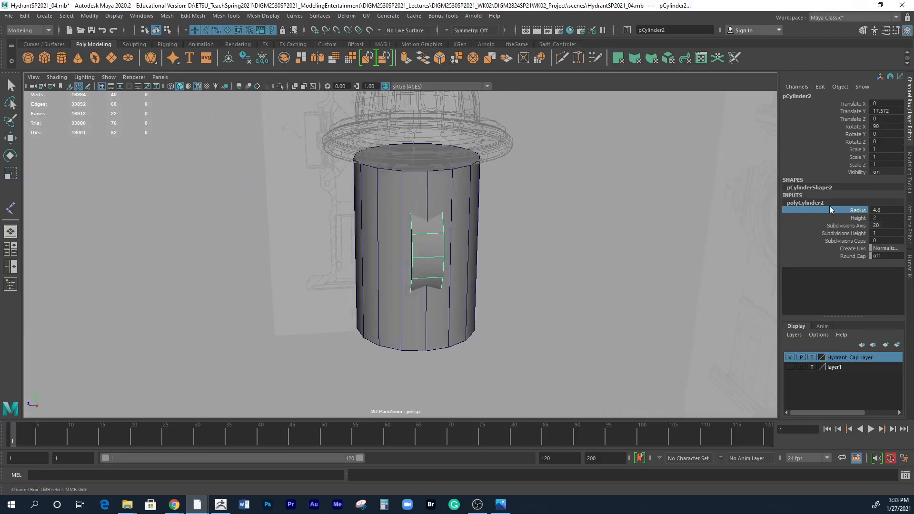
pyautogui.click(854, 219)
pyautogui.moveTo(570, 260); pyautogui.dragTo(624, 265, button='middle')
pyautogui.keyDown('alt'); pyautogui.moveTo(624, 269); pyautogui.dragTo(543, 269); pyautogui.keyUp('alt')
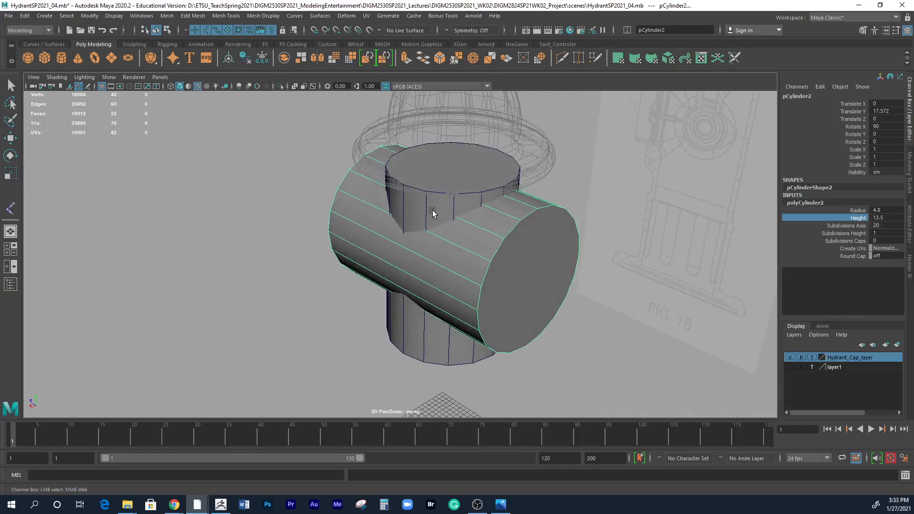
# Try a Subdivisions Axis of 18 on the horizontal cylinder to compare its edges with the body's at the junction.
pyautogui.click(432, 213)
pyautogui.press('w')
pyautogui.keyDown('alt'); pyautogui.moveTo(432, 213); pyautogui.dragTo(550, 316); pyautogui.keyUp('alt')
pyautogui.click(499, 285)
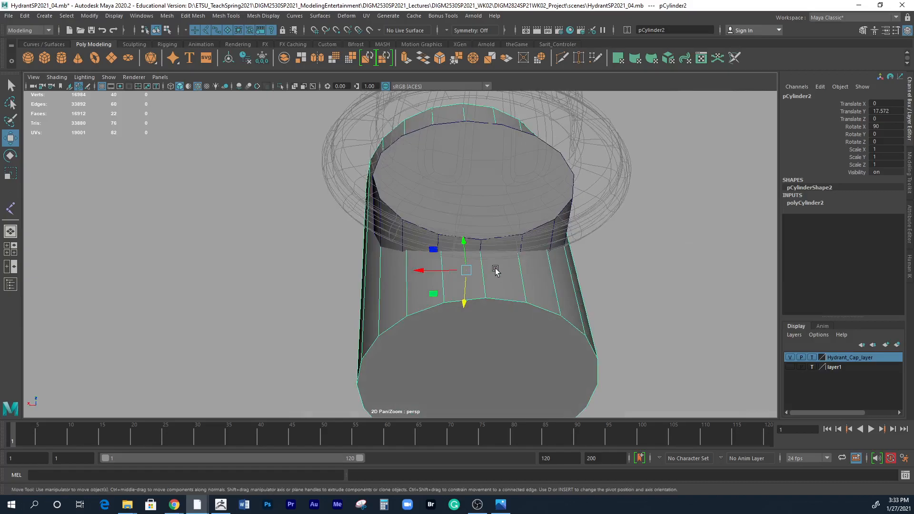
pyautogui.keyDown('alt'); pyautogui.moveTo(519, 252); pyautogui.dragTo(501, 274); pyautogui.keyUp('alt')
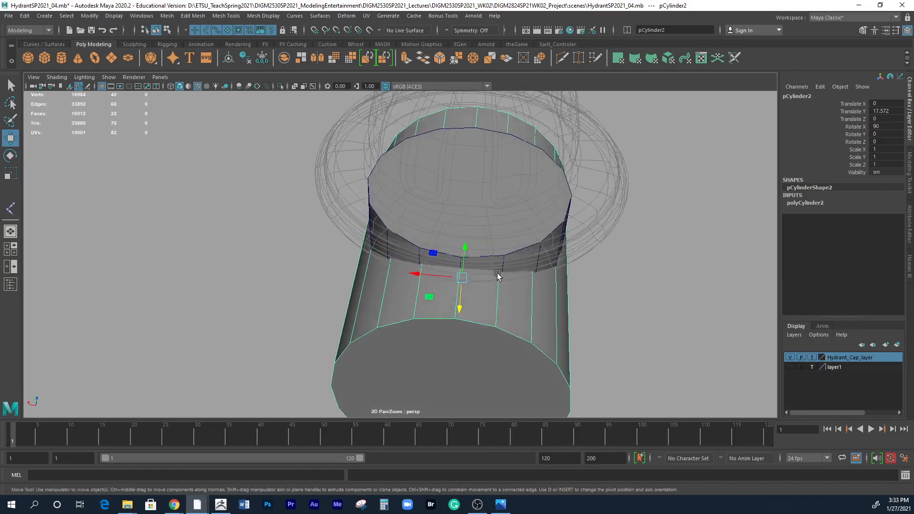
pyautogui.click(798, 204)
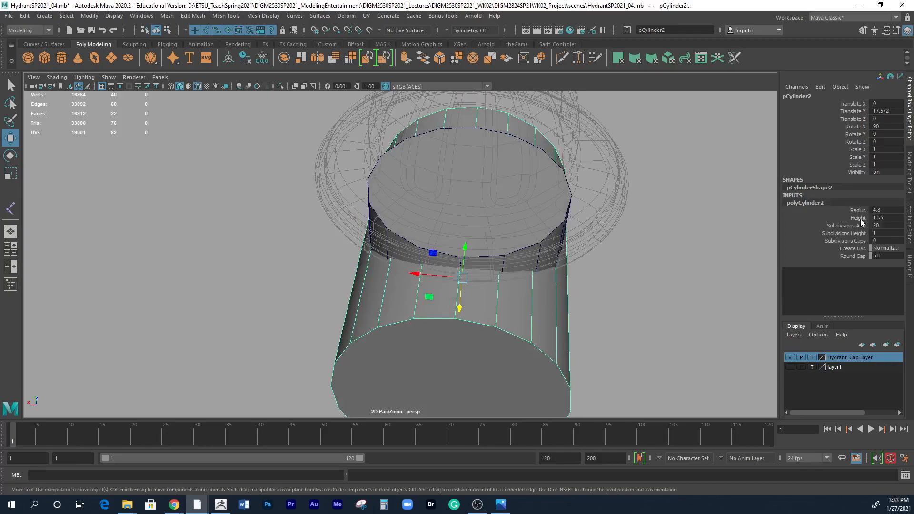
pyautogui.click(876, 225)
pyautogui.click(850, 225)
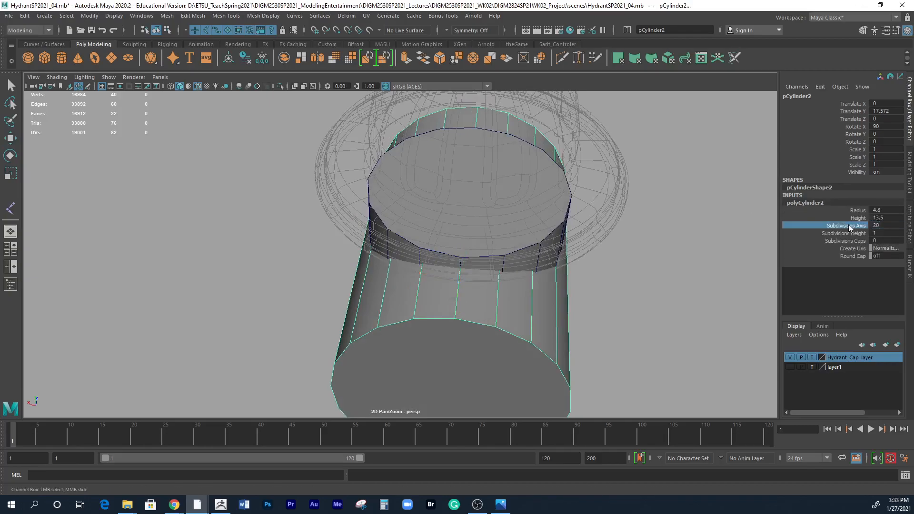
pyautogui.moveTo(708, 245); pyautogui.dragTo(698, 243, button='middle')
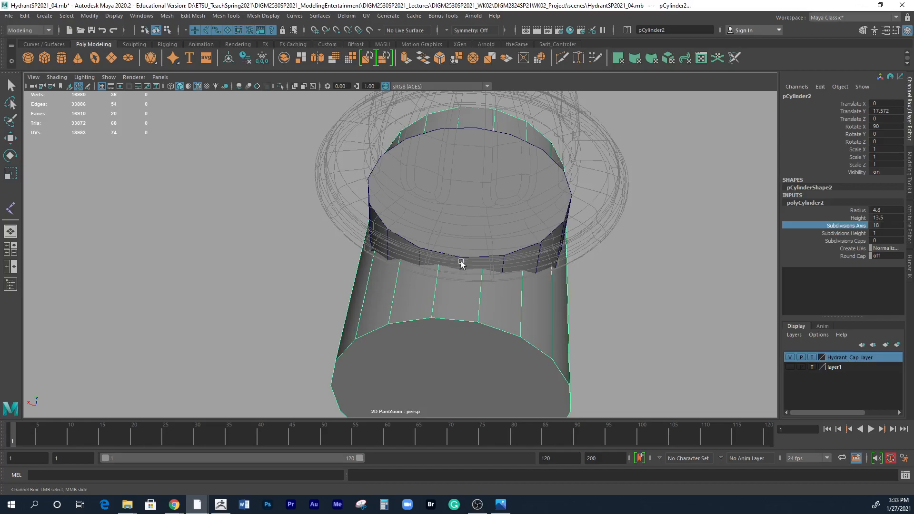
# Hide Hydrant_Cap_layer and try a Subdivisions Axis of 16 on the horizontal cylinder.
pyautogui.click(789, 357)
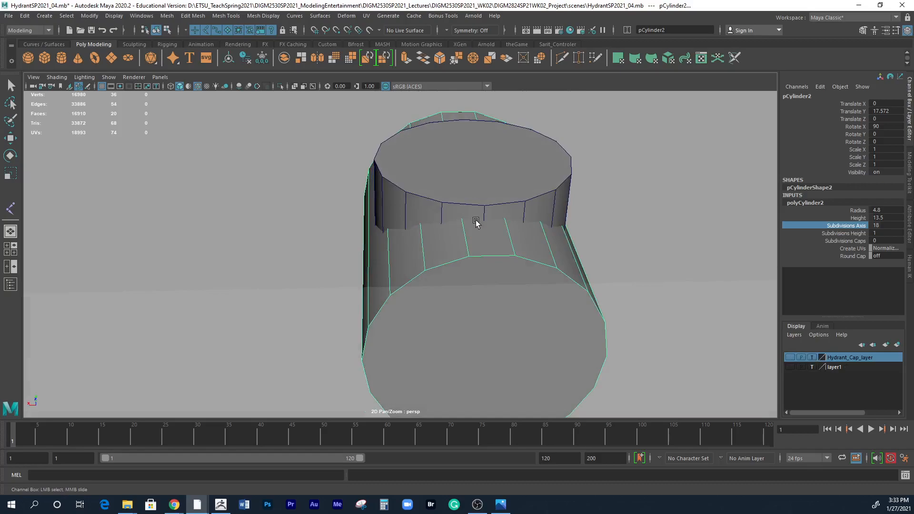
pyautogui.moveTo(687, 236); pyautogui.dragTo(675, 229, button='middle')
pyautogui.keyDown('alt'); pyautogui.moveTo(649, 273); pyautogui.dragTo(577, 260); pyautogui.keyUp('alt')
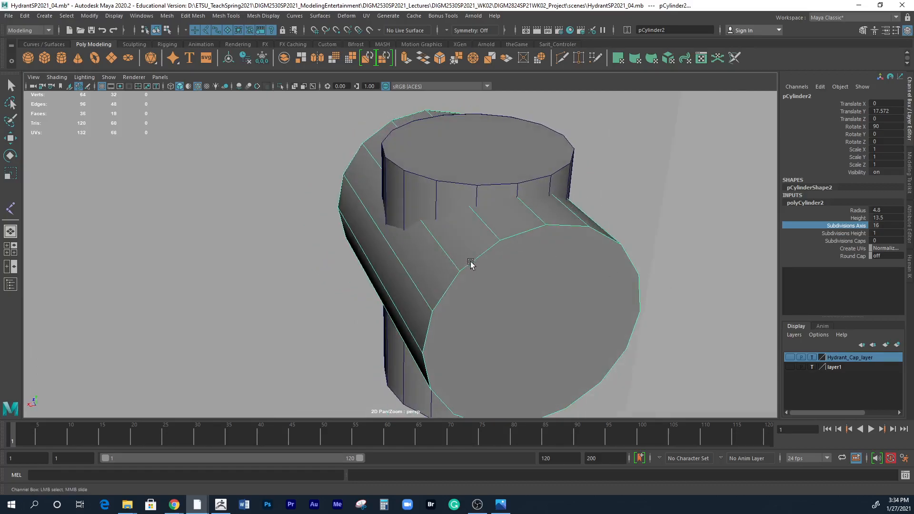
pyautogui.keyDown('alt'); pyautogui.moveTo(547, 318); pyautogui.dragTo(432, 245); pyautogui.keyUp('alt')
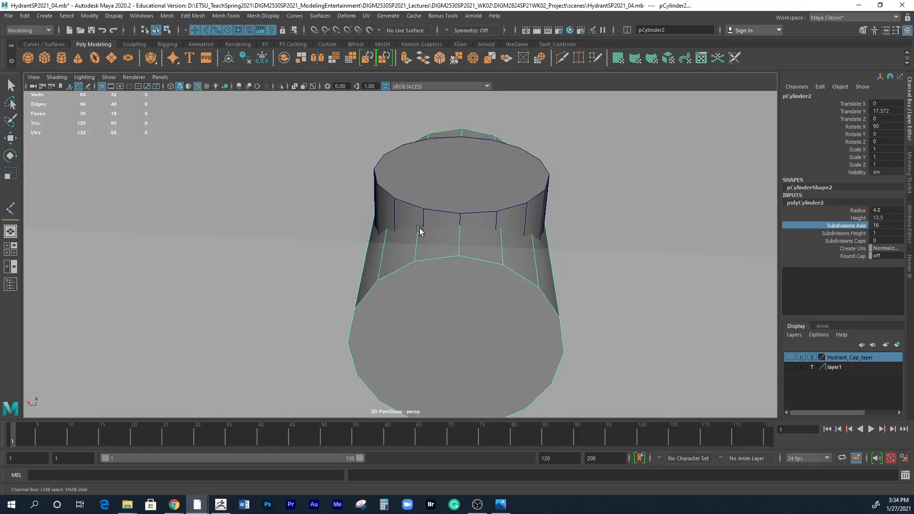
# Set the horizontal cylinder's Subdivisions Axis to 20 and check how its edges meet the body cylinder.
pyautogui.moveTo(667, 246); pyautogui.dragTo(688, 240, button='middle')
pyautogui.keyDown('alt'); pyautogui.moveTo(626, 284); pyautogui.dragTo(652, 316); pyautogui.keyUp('alt')
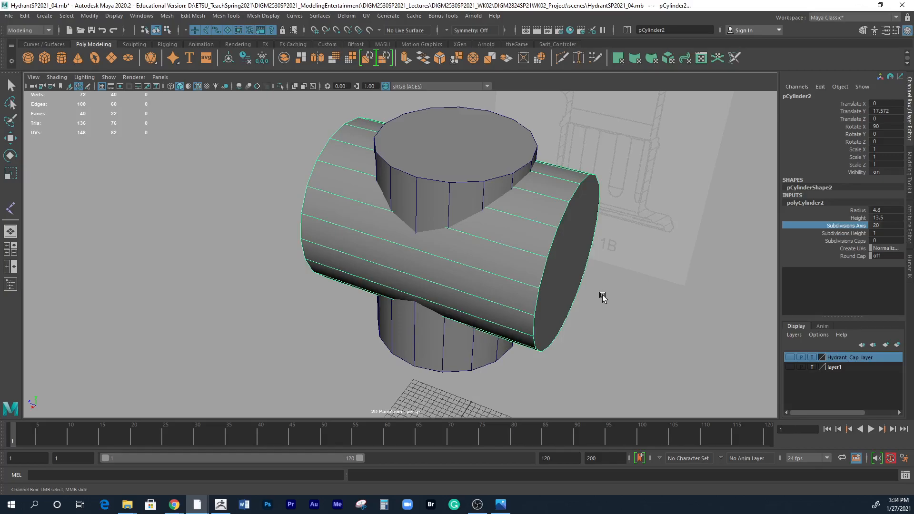
pyautogui.keyDown('alt'); pyautogui.moveTo(607, 304); pyautogui.dragTo(568, 325); pyautogui.keyUp('alt')
pyautogui.keyDown('alt'); pyautogui.moveTo(402, 241); pyautogui.dragTo(461, 240); pyautogui.keyUp('alt')
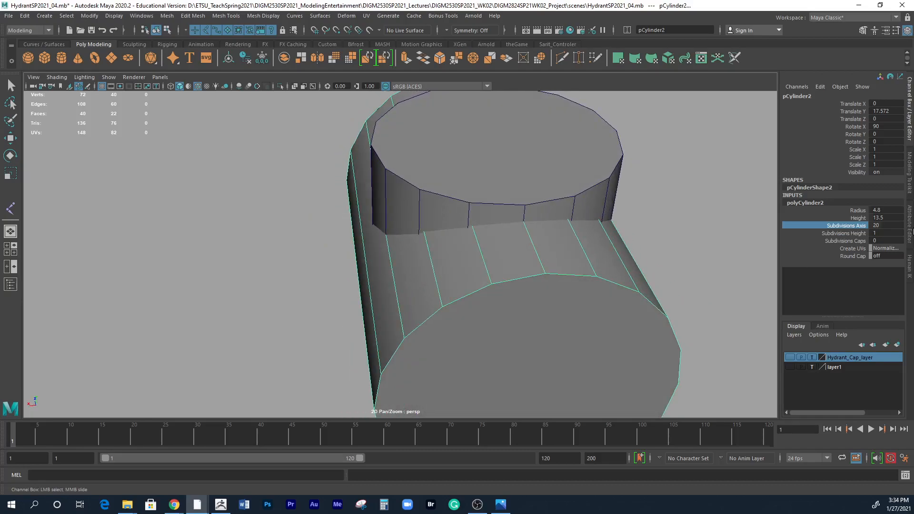
# Set the horizontal cylinder's Radius to 5 and inspect the edge alignment around the junction.
pyautogui.click(860, 211)
pyautogui.moveTo(704, 248); pyautogui.dragTo(704, 249, button='middle')
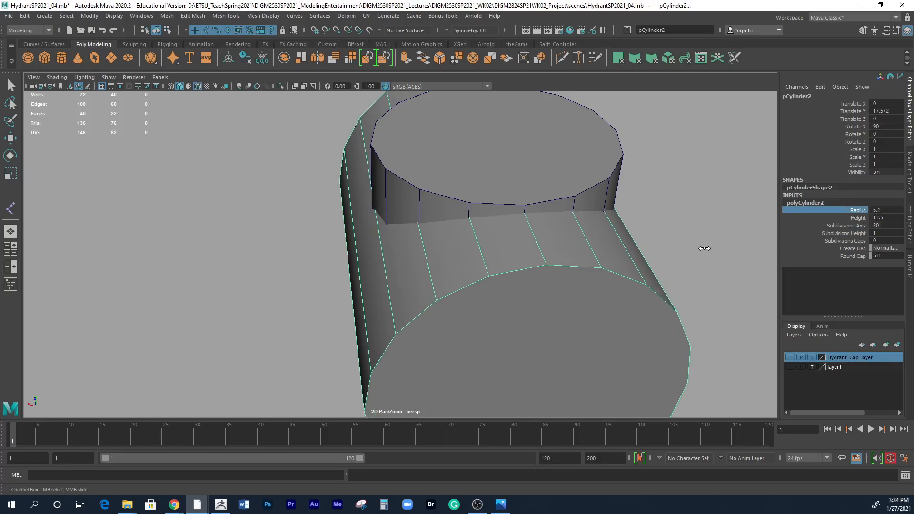
pyautogui.moveTo(705, 249); pyautogui.dragTo(703, 248, button='middle')
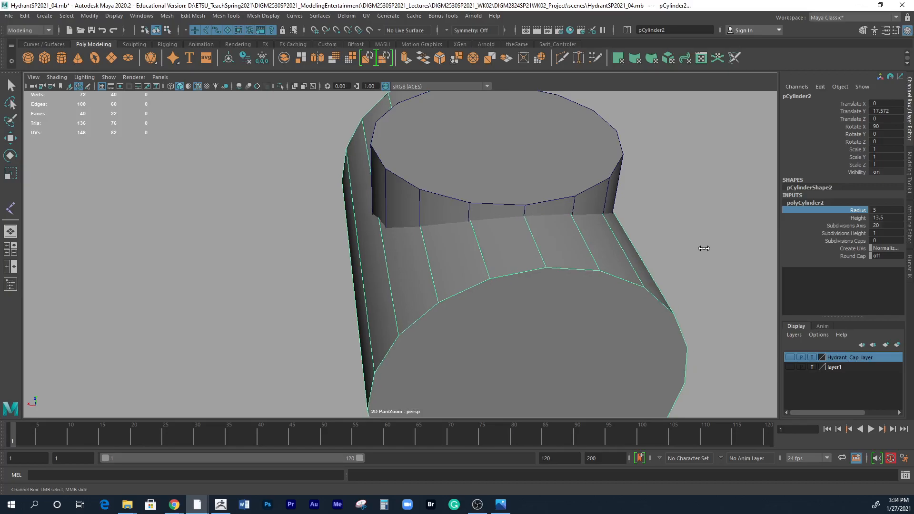
pyautogui.keyDown('alt'); pyautogui.moveTo(669, 255); pyautogui.dragTo(689, 257); pyautogui.keyUp('alt')
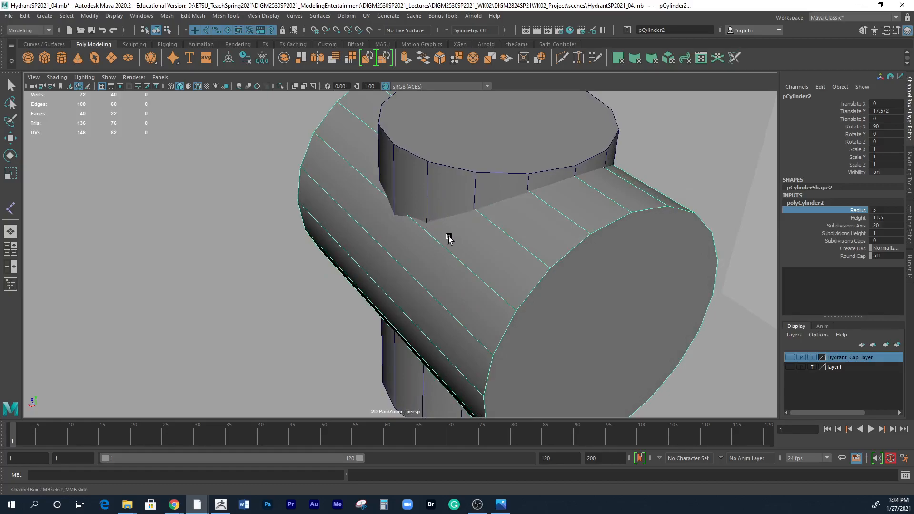
pyautogui.keyDown('alt'); pyautogui.moveTo(459, 244); pyautogui.dragTo(367, 236); pyautogui.keyUp('alt')
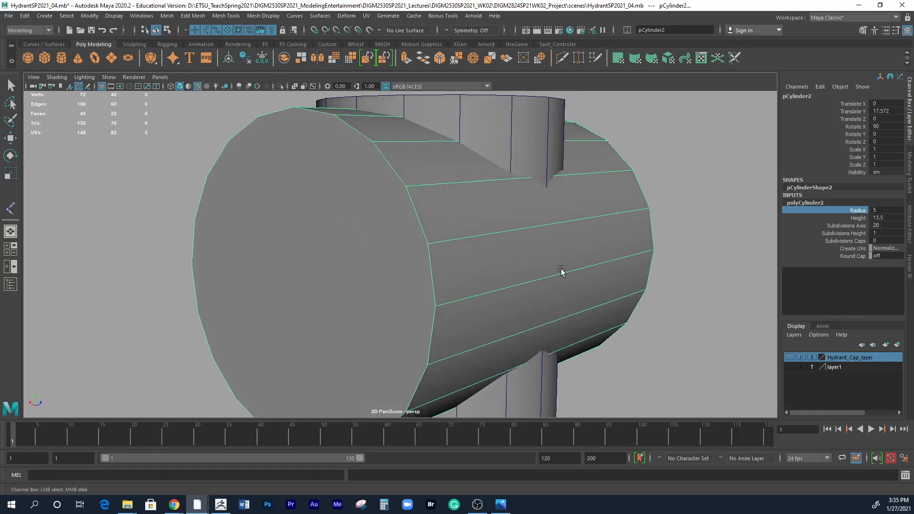
pyautogui.keyDown('alt'); pyautogui.moveTo(561, 269); pyautogui.dragTo(376, 229, button='right'); pyautogui.keyUp('alt')
pyautogui.moveTo(376, 229)
pyautogui.keyDown('alt'); pyautogui.mouseDown()
pyautogui.moveTo(566, 301)
pyautogui.moveTo(585, 299)
pyautogui.moveTo(538, 293)
pyautogui.moveTo(587, 271)
pyautogui.moveTo(408, 309)
pyautogui.mouseUp(); pyautogui.keyUp('alt')
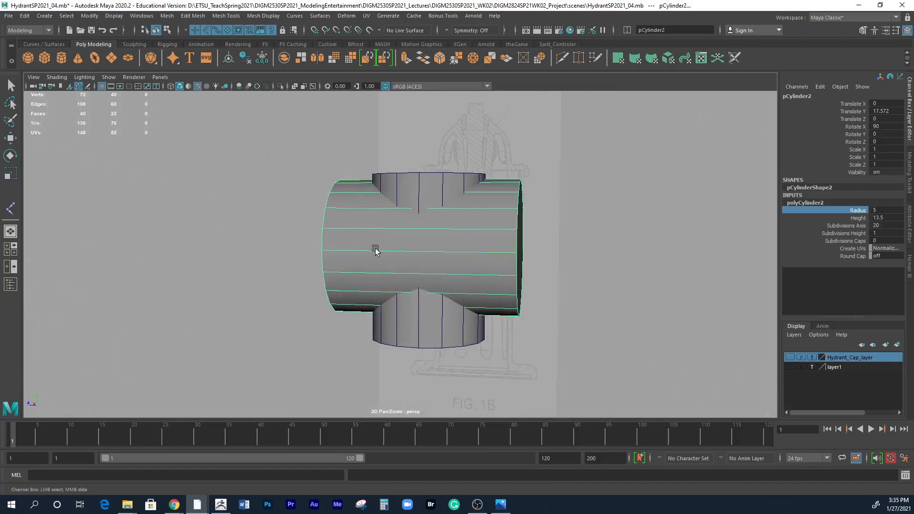
pyautogui.keyDown('alt'); pyautogui.moveTo(425, 192); pyautogui.dragTo(441, 198); pyautogui.keyUp('alt')
pyautogui.rightClick(446, 164)
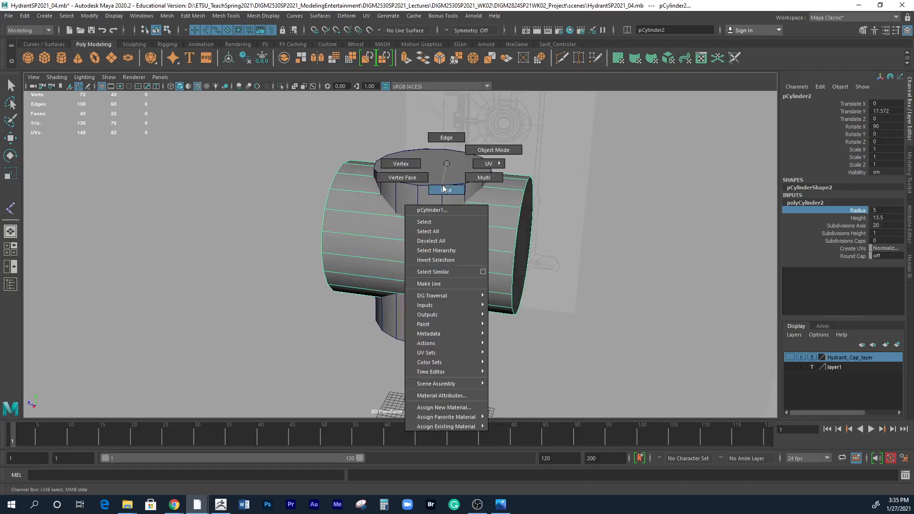
pyautogui.click(443, 188)
pyautogui.click(444, 169)
pyautogui.press('w')
# Return the vertical body cylinder to object mode and increase its Height to 15.1.
pyautogui.rightClick(456, 182)
pyautogui.click(502, 168)
pyautogui.click(804, 202)
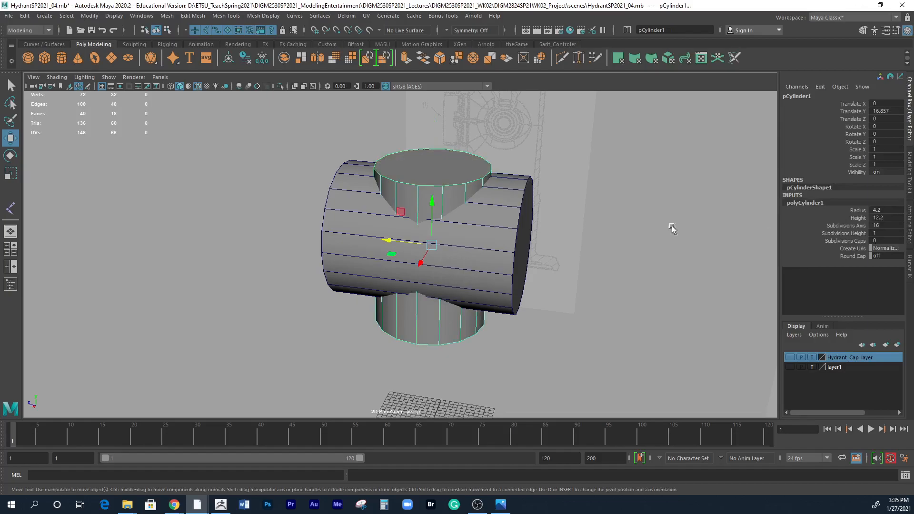
pyautogui.keyDown('alt'); pyautogui.moveTo(481, 188); pyautogui.dragTo(483, 179); pyautogui.keyUp('alt')
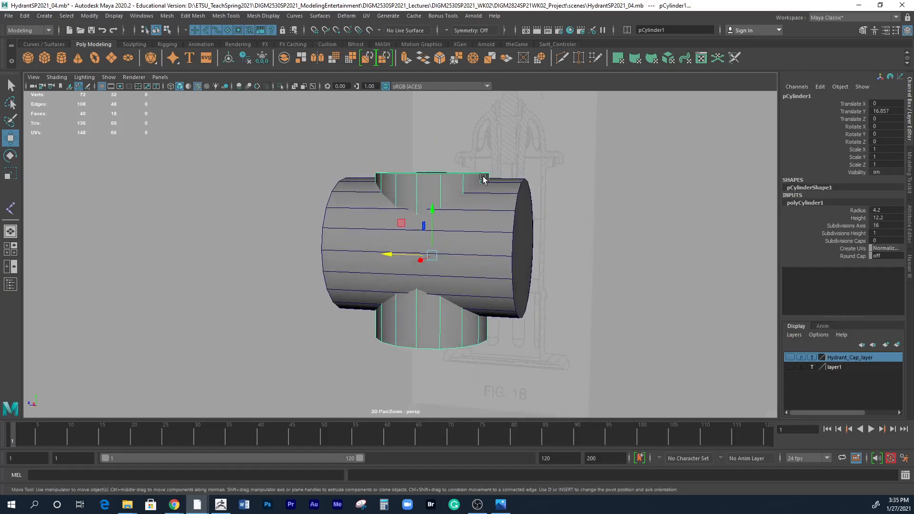
pyautogui.click(857, 217)
pyautogui.moveTo(647, 268)
pyautogui.mouseDown(button='middle')
pyautogui.moveTo(636, 260)
pyautogui.moveTo(650, 263)
pyautogui.mouseUp(button='middle')
pyautogui.keyDown('alt'); pyautogui.moveTo(647, 267); pyautogui.dragTo(568, 285); pyautogui.keyUp('alt')
pyautogui.keyDown('alt'); pyautogui.moveTo(501, 291); pyautogui.dragTo(495, 270); pyautogui.keyUp('alt')
# Create a third polygon cylinder at the origin and set its Rotate Z to 90.
pyautogui.click(64, 59)
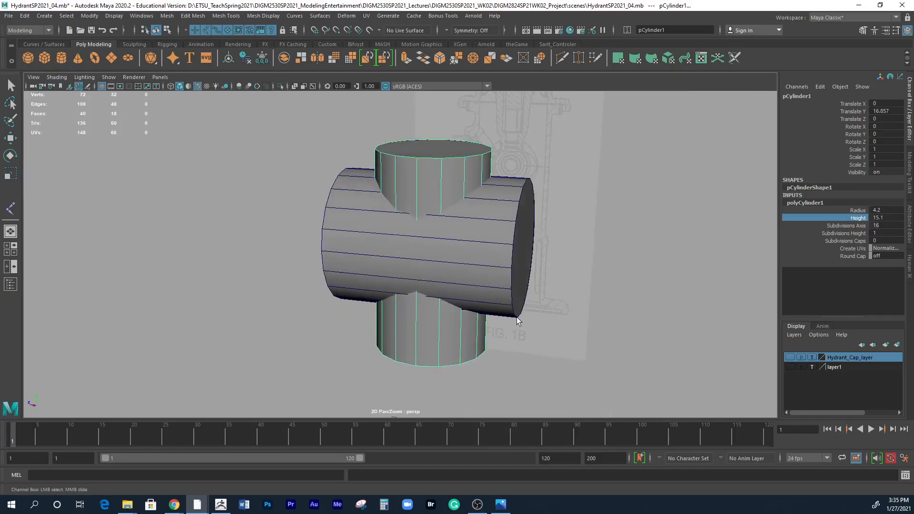
pyautogui.keyDown('alt'); pyautogui.moveTo(561, 347); pyautogui.dragTo(518, 352); pyautogui.keyUp('alt')
pyautogui.keyDown('alt'); pyautogui.moveTo(518, 353); pyautogui.dragTo(307, 296, button='right'); pyautogui.keyUp('alt')
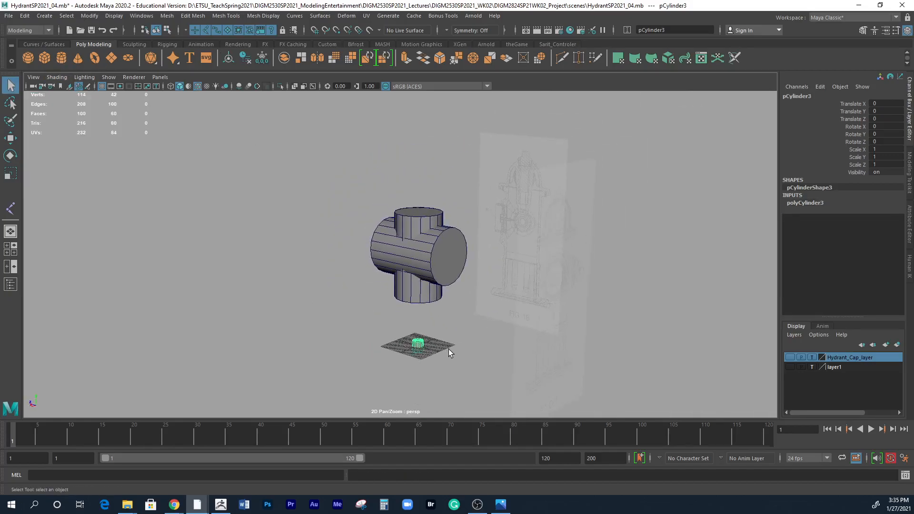
pyautogui.press('e')
pyautogui.moveTo(394, 331)
pyautogui.mouseDown()
pyautogui.moveTo(432, 312)
pyautogui.moveTo(453, 314)
pyautogui.mouseUp()
pyautogui.doubleClick(883, 141)
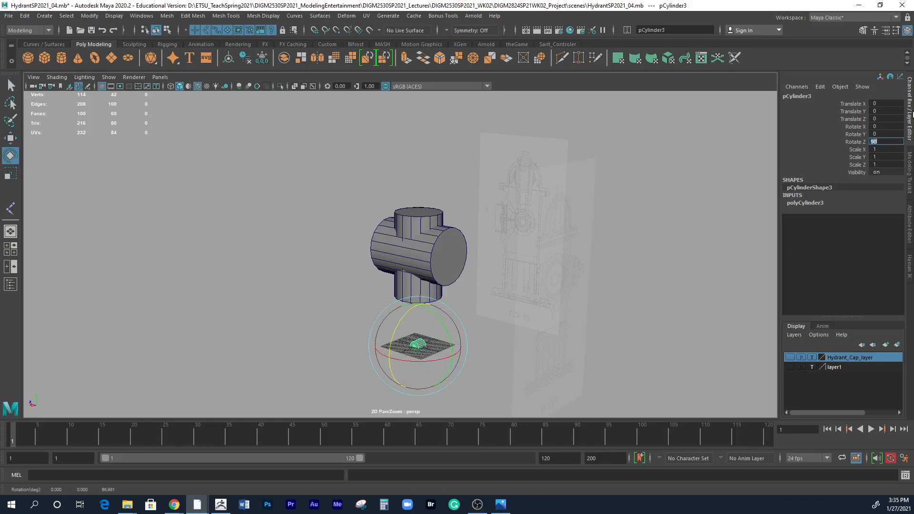
pyautogui.press('Return')
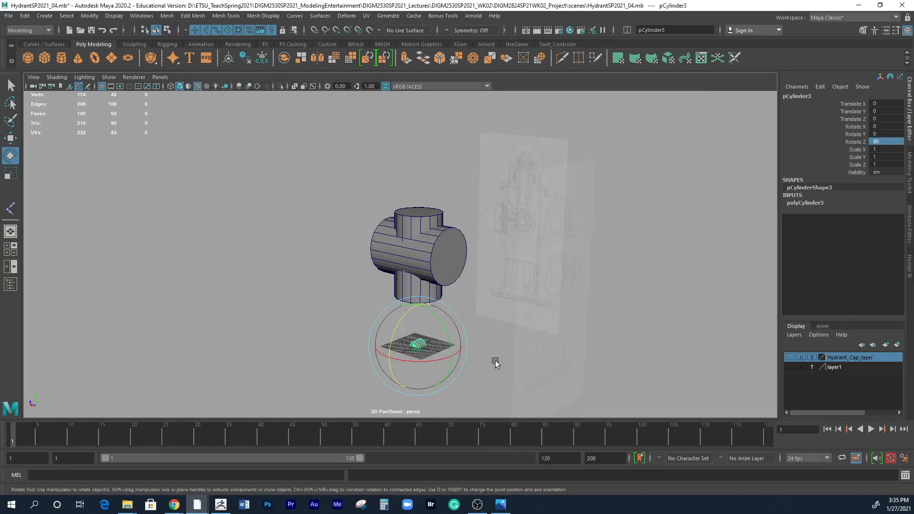
# Move the third cylinder up to about Translate Y 17.281 in the front view and set its Translate X to 0.
pyautogui.press('space')
pyautogui.press('space')
pyautogui.scroll(-3, 279, 326)
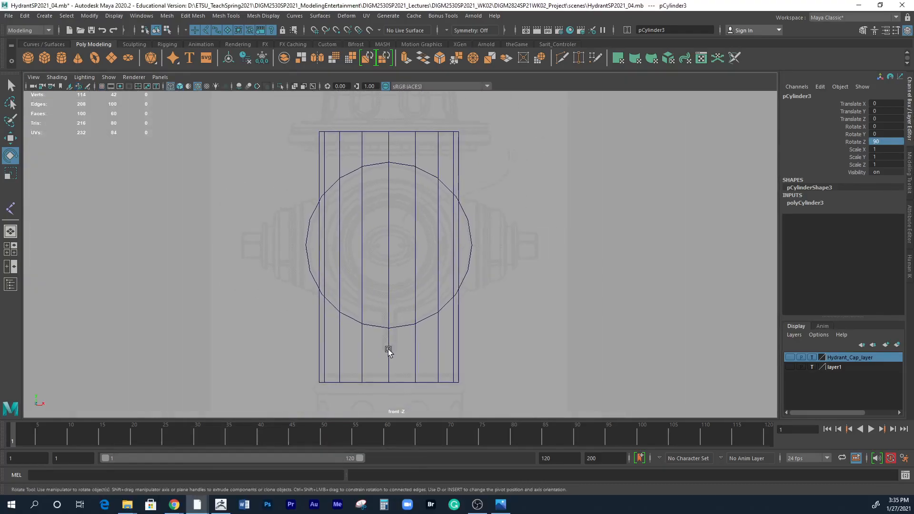
pyautogui.scroll(-1, 413, 353)
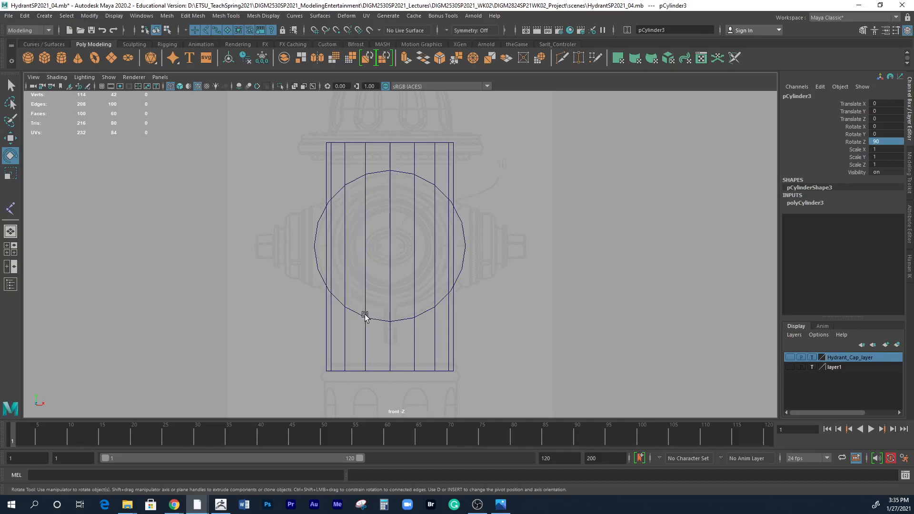
pyautogui.keyDown('alt'); pyautogui.moveTo(496, 384); pyautogui.dragTo(233, 335, button='right'); pyautogui.keyUp('alt')
pyautogui.press('w')
pyautogui.moveTo(394, 373); pyautogui.dragTo(404, 198)
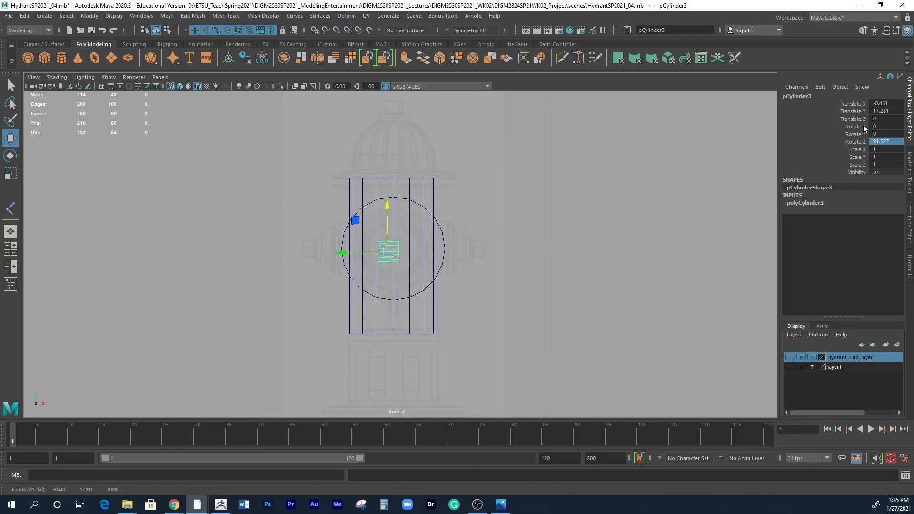
pyautogui.doubleClick(888, 103)
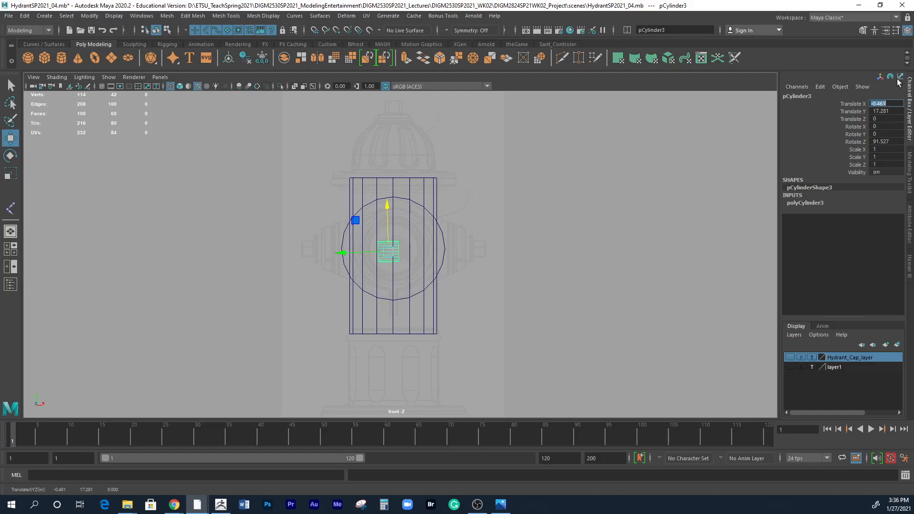
pyautogui.press('Return')
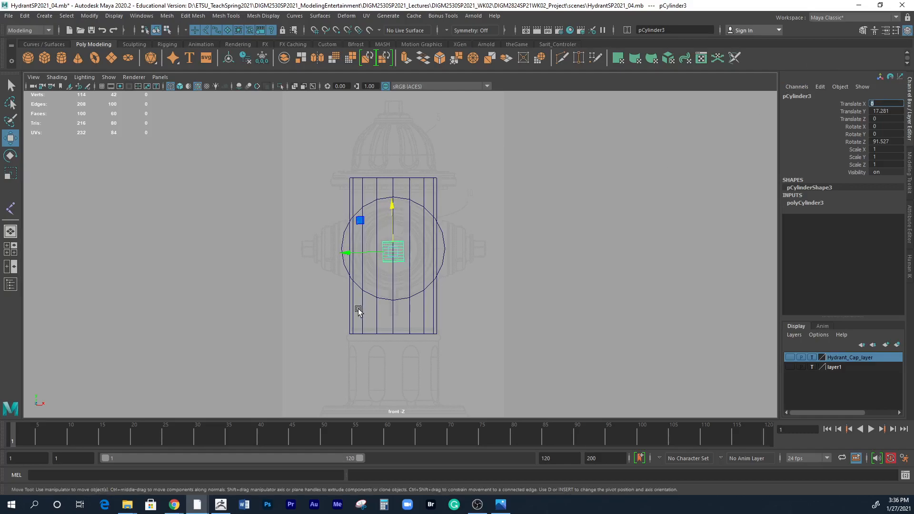
# Set the third cylinder's Subdivisions Caps to 0 and increase its Height to 14.8.
pyautogui.scroll(8, 677, 268)
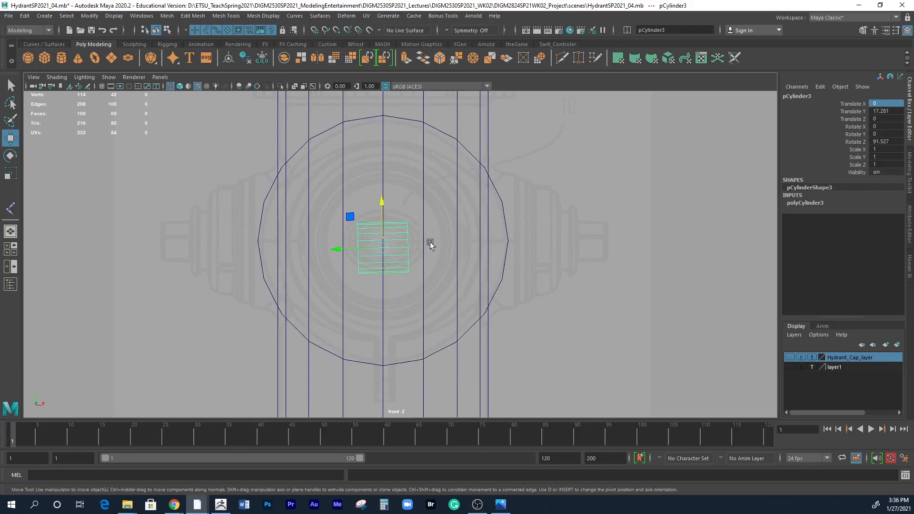
pyautogui.click(816, 204)
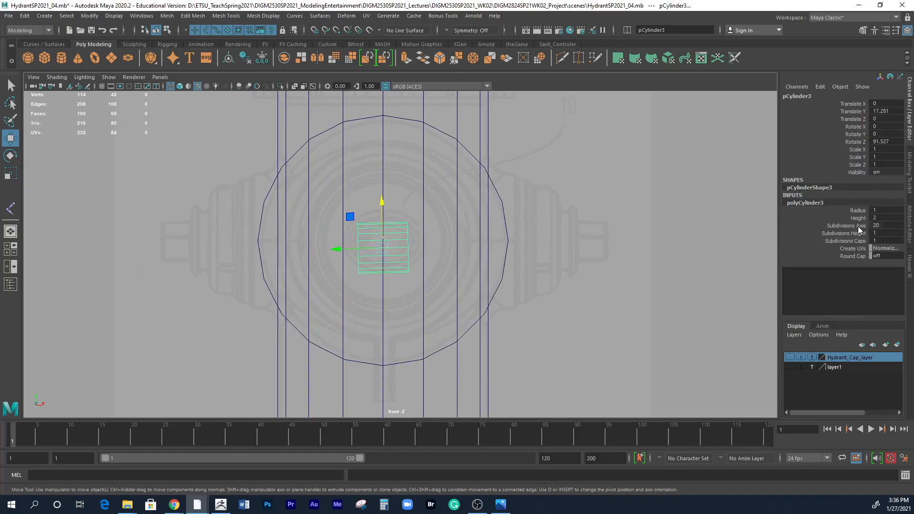
pyautogui.click(877, 241)
pyautogui.write('0')
pyautogui.click(860, 218)
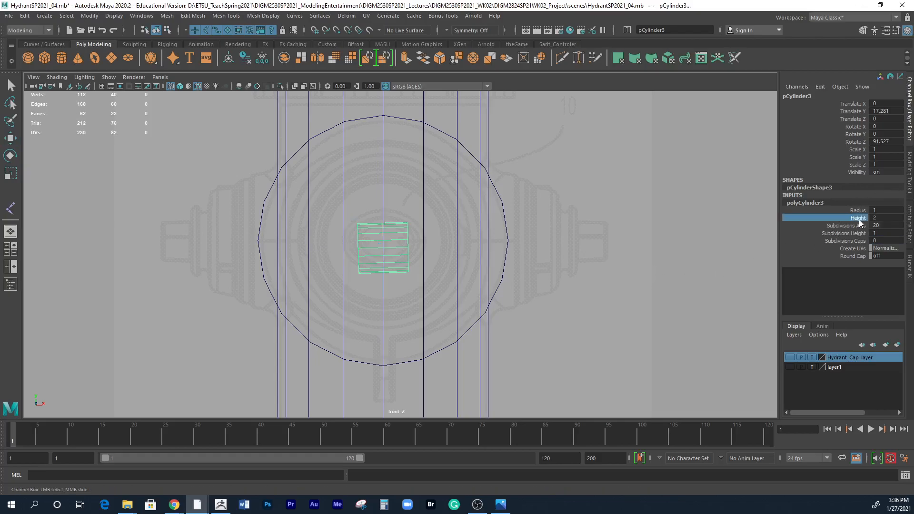
pyautogui.moveTo(636, 225); pyautogui.dragTo(702, 231, button='middle')
# Set the third cylinder's Rotate Z to exactly 90 and raise it to about Translate Y 17.567 in the front view.
pyautogui.doubleClick(895, 140)
pyautogui.write('90')
pyautogui.press('Return')
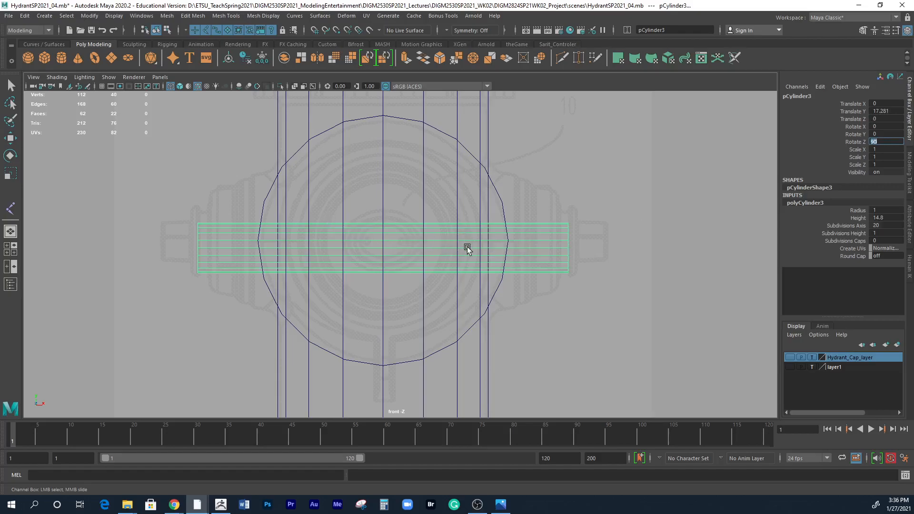
pyautogui.middleClick(466, 194)
pyautogui.press('w')
pyautogui.moveTo(381, 206); pyautogui.dragTo(393, 203)
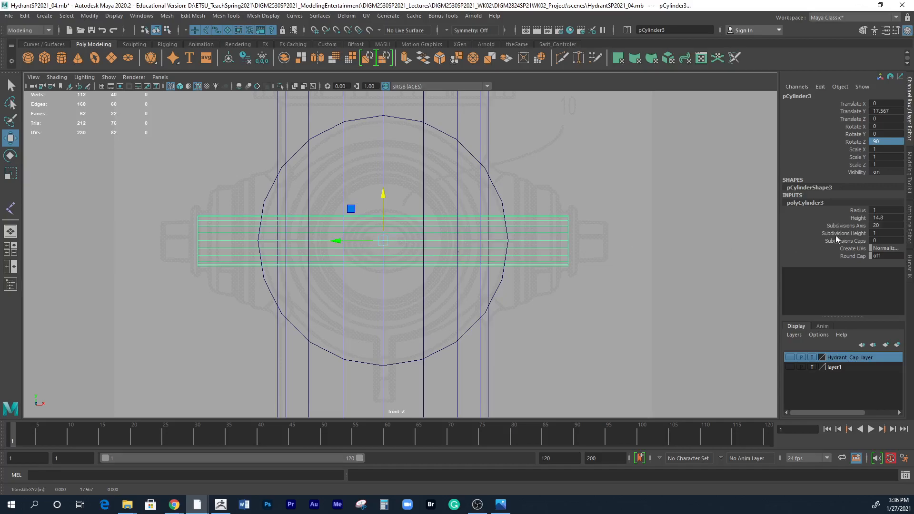
# Increase the third cylinder's Radius to 3.4 to match the side outlets in the reference drawing.
pyautogui.click(851, 212)
pyautogui.moveTo(634, 222); pyautogui.dragTo(645, 224, button='middle')
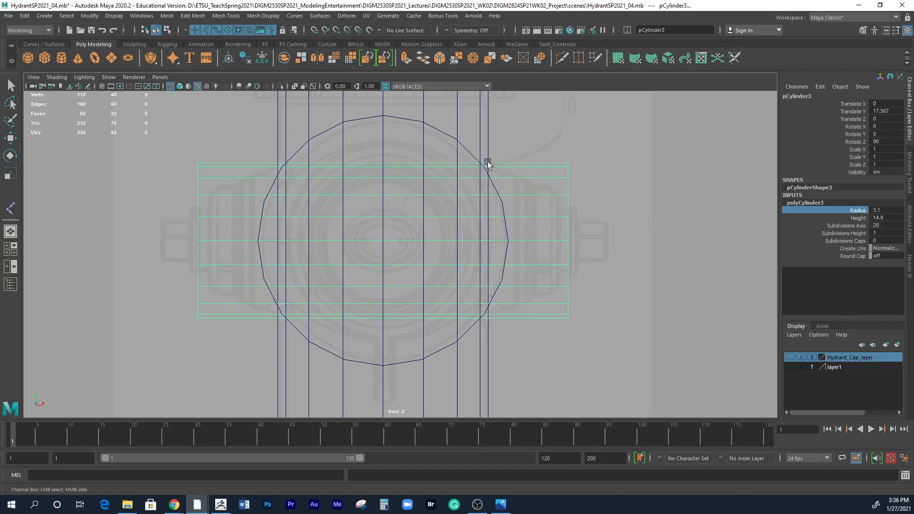
pyautogui.moveTo(707, 214); pyautogui.dragTo(709, 213, button='middle')
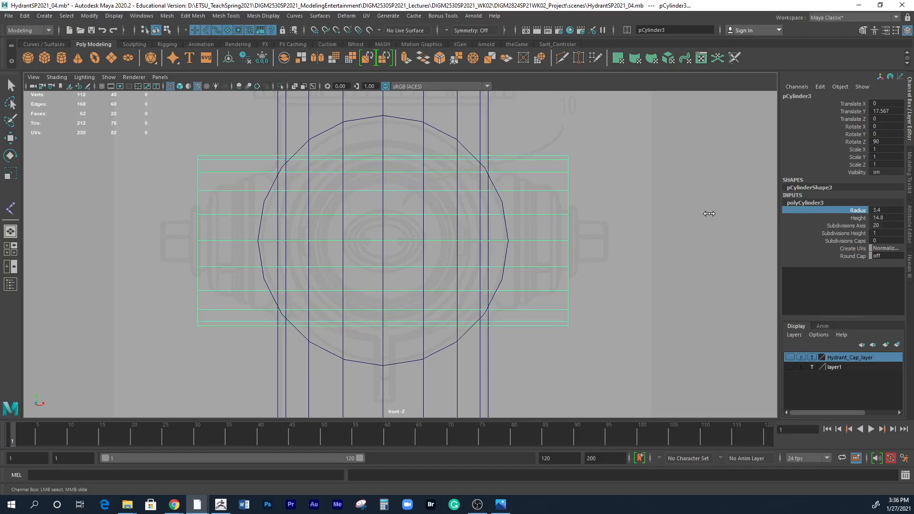
# Reduce the third cylinder's Subdivisions Axis to 12 in the perspective view and inspect its edge alignment at the junction.
pyautogui.press('space')
pyautogui.press('space')
pyautogui.keyDown('alt'); pyautogui.moveTo(548, 235); pyautogui.dragTo(666, 293); pyautogui.keyUp('alt')
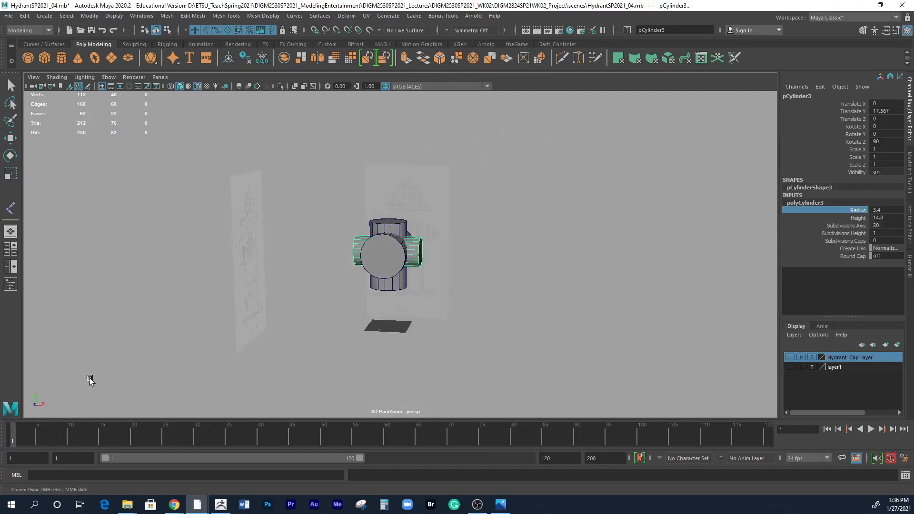
pyautogui.keyDown('alt'); pyautogui.moveTo(90, 380); pyautogui.dragTo(59, 401); pyautogui.keyUp('alt')
pyautogui.keyDown('alt'); pyautogui.moveTo(423, 324); pyautogui.dragTo(802, 296, button='right'); pyautogui.keyUp('alt')
pyautogui.keyDown('alt'); pyautogui.moveTo(547, 312); pyautogui.dragTo(528, 307); pyautogui.keyUp('alt')
pyautogui.keyDown('alt'); pyautogui.moveTo(529, 307); pyautogui.dragTo(659, 308, button='right'); pyautogui.keyUp('alt')
pyautogui.click(847, 226)
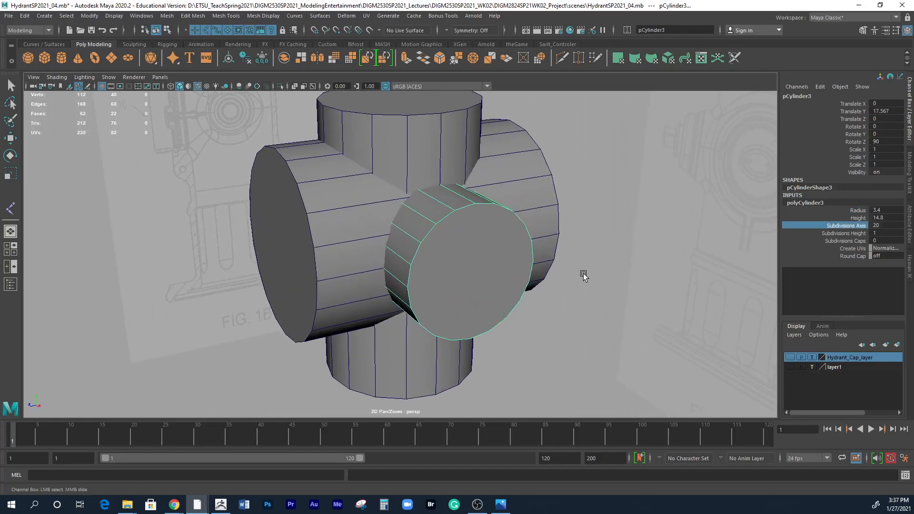
pyautogui.moveTo(614, 285); pyautogui.dragTo(603, 285, button='middle')
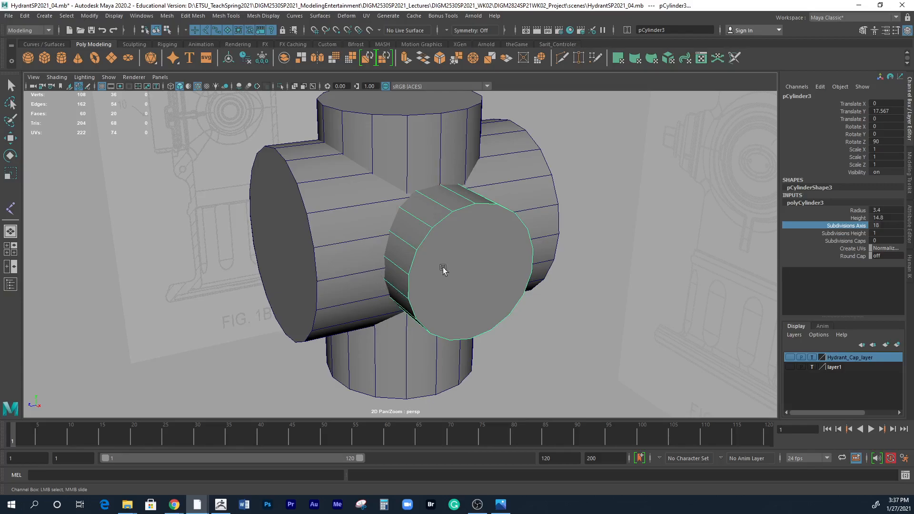
pyautogui.moveTo(618, 274); pyautogui.dragTo(594, 277, button='middle')
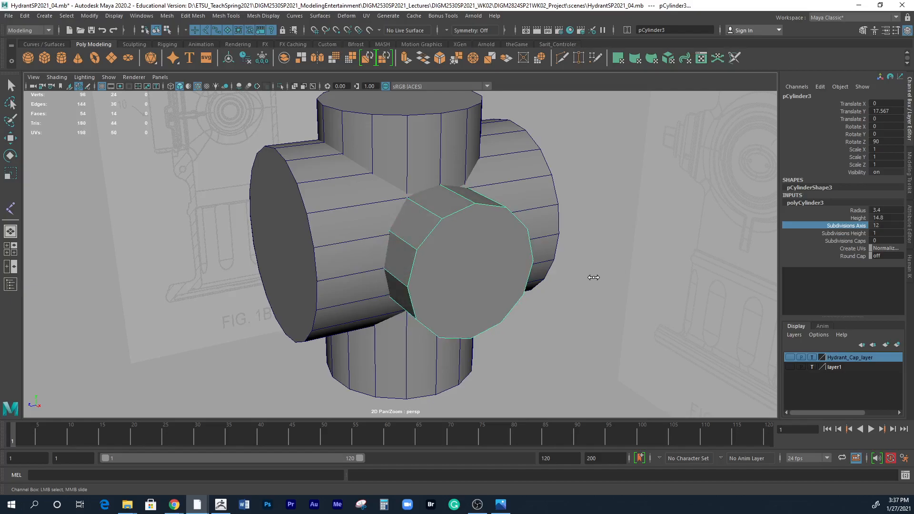
pyautogui.keyDown('alt'); pyautogui.moveTo(610, 314); pyautogui.dragTo(516, 350); pyautogui.keyUp('alt')
pyautogui.keyDown('alt'); pyautogui.moveTo(516, 350); pyautogui.dragTo(689, 323, button='right'); pyautogui.keyUp('alt')
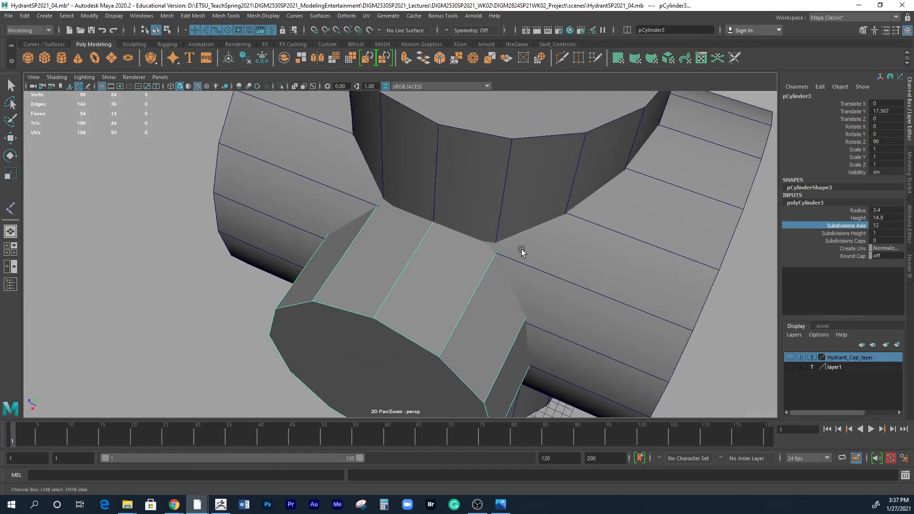
pyautogui.keyDown('alt'); pyautogui.moveTo(573, 265); pyautogui.dragTo(489, 278); pyautogui.keyUp('alt')
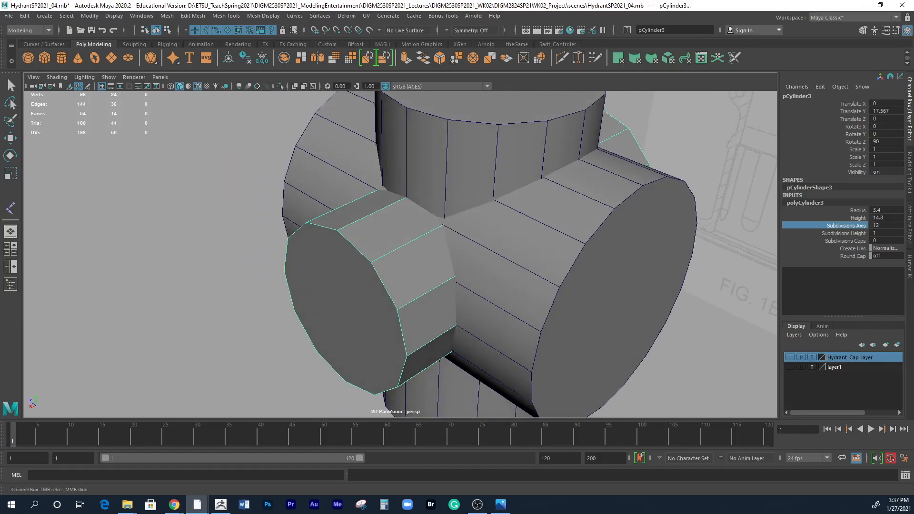
# Try narrowing the large front-to-back cylinder to about Scale X 0.966 and compare its shape with the hydrant photos.
pyautogui.moveTo(0, 164); pyautogui.dragTo(396, 75)
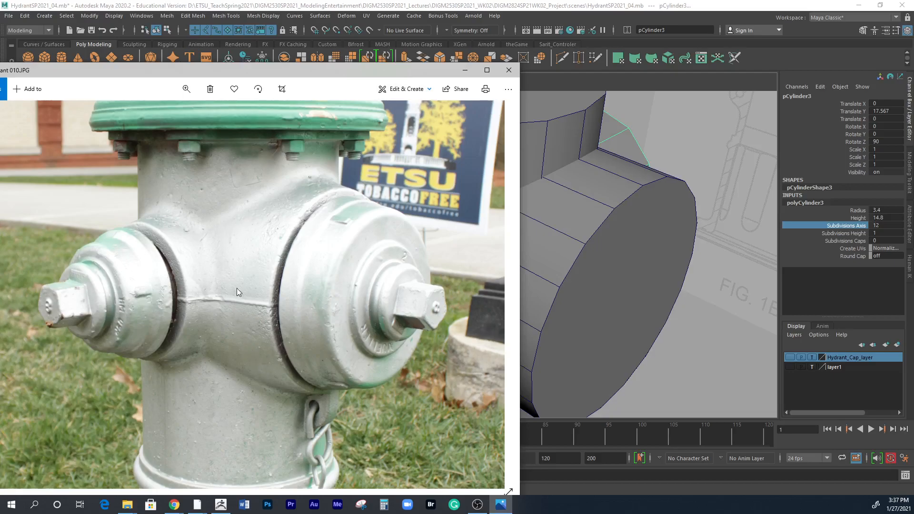
pyautogui.moveTo(338, 71); pyautogui.dragTo(0, 98)
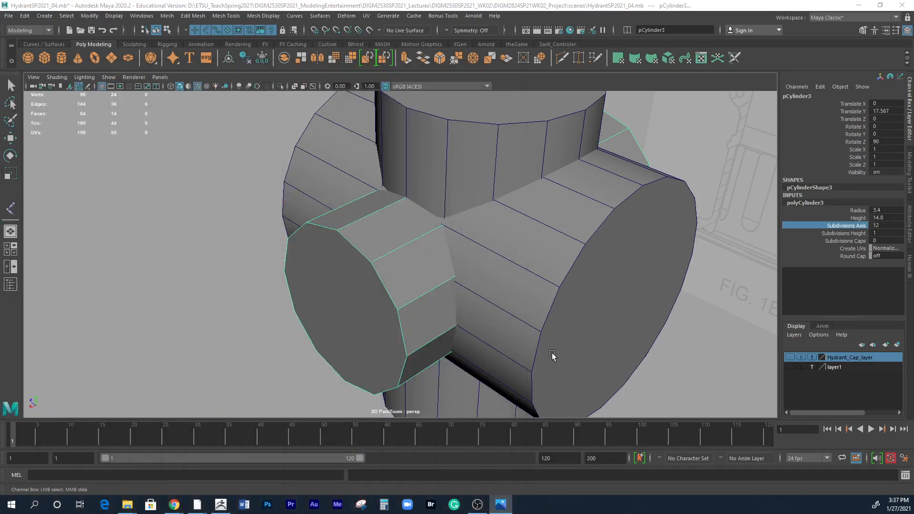
pyautogui.click(626, 311)
pyautogui.click(626, 310)
pyautogui.press('r')
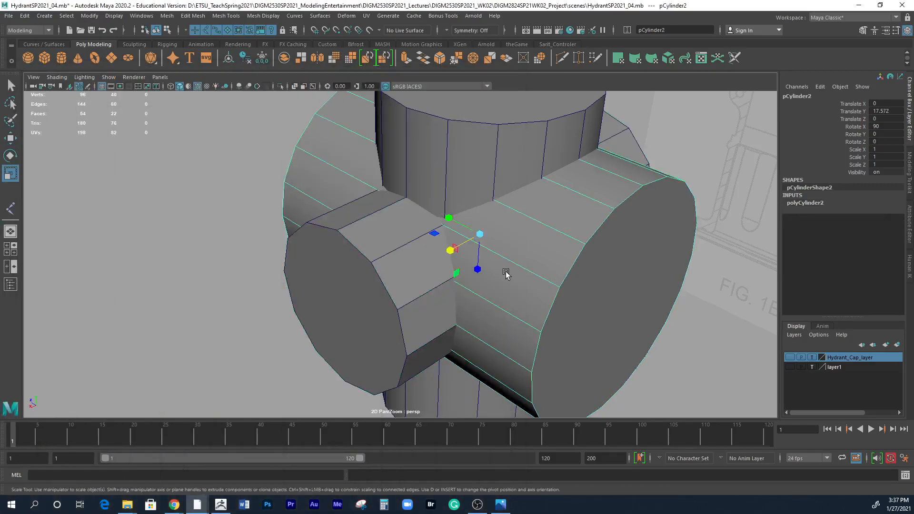
pyautogui.moveTo(444, 253); pyautogui.dragTo(453, 253)
pyautogui.keyDown('alt'); pyautogui.moveTo(608, 304); pyautogui.dragTo(497, 219); pyautogui.keyUp('alt')
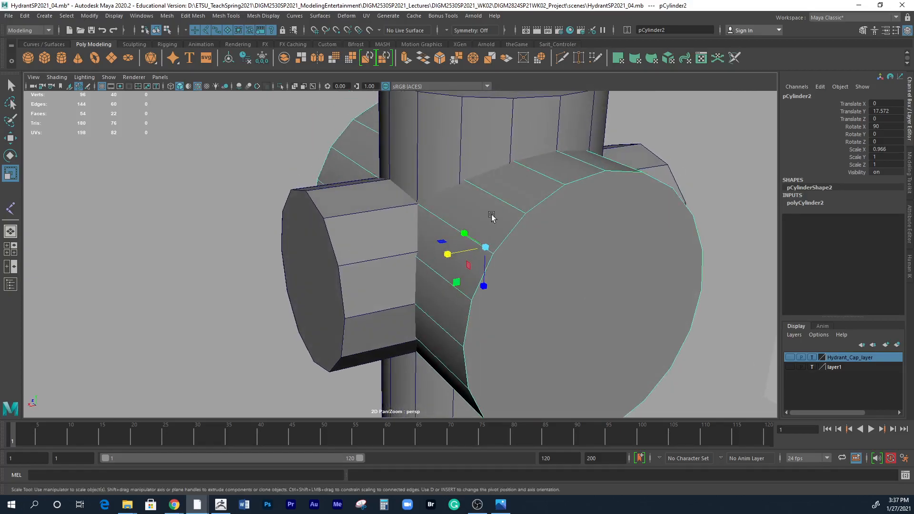
pyautogui.keyDown('alt'); pyautogui.moveTo(603, 258); pyautogui.dragTo(465, 265); pyautogui.keyUp('alt')
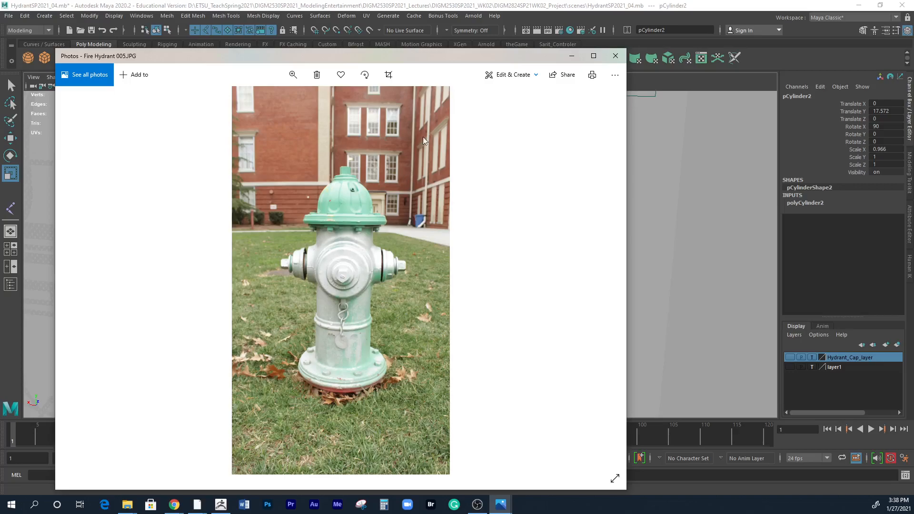
pyautogui.moveTo(427, 56); pyautogui.dragTo(0, 132)
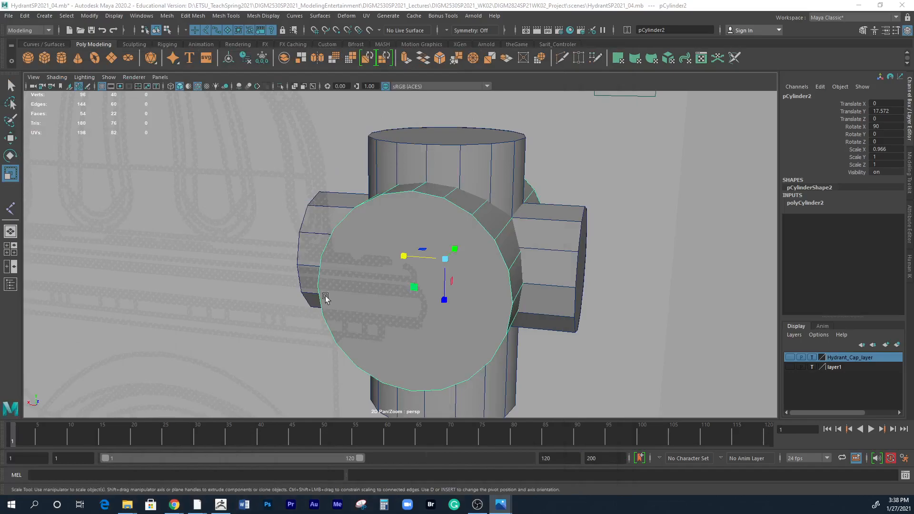
pyautogui.keyDown('alt'); pyautogui.moveTo(520, 244); pyautogui.dragTo(550, 274); pyautogui.keyUp('alt')
pyautogui.hotkey('ctrl', 'z')
# Try inserting an edge loop around the large cylinder, between the vertical body and one end cap.
pyautogui.keyDown('alt'); pyautogui.moveTo(505, 312); pyautogui.dragTo(506, 245); pyautogui.keyUp('alt')
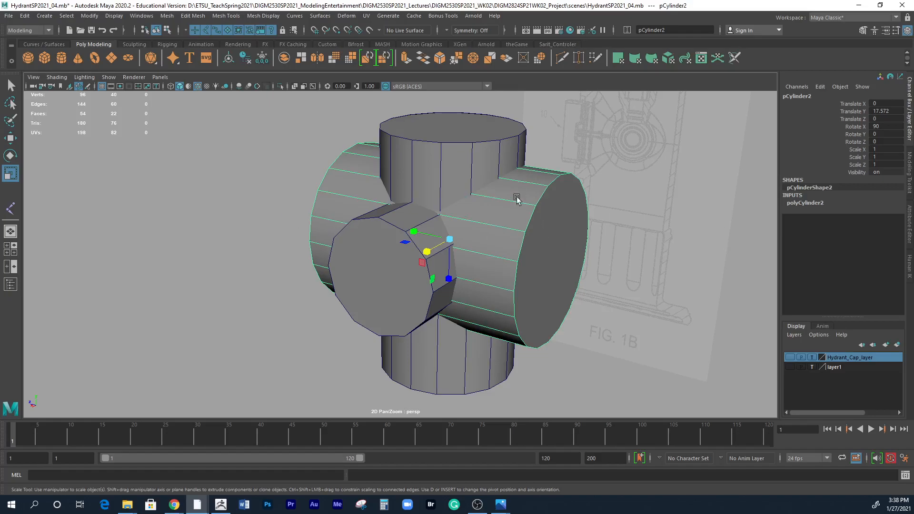
pyautogui.press('space')
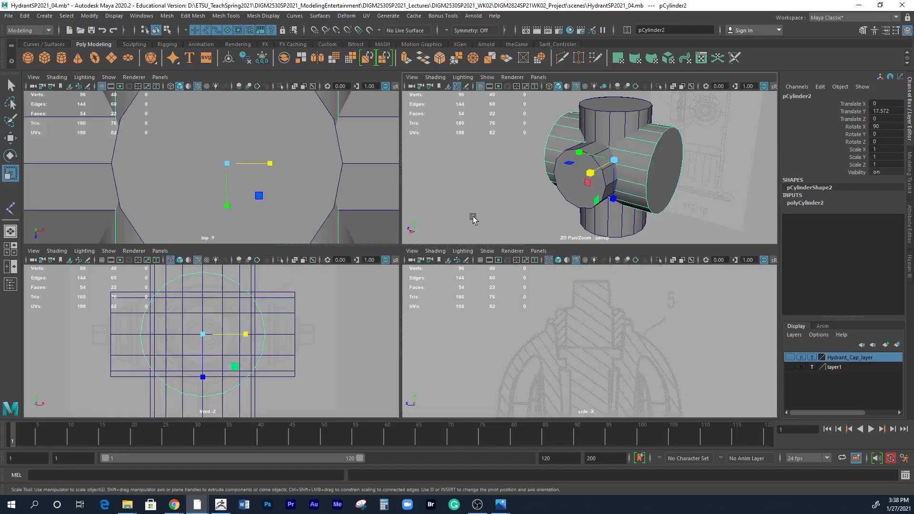
pyautogui.keyDown('shift'); pyautogui.rightClick(648, 150); pyautogui.keyUp('shift')
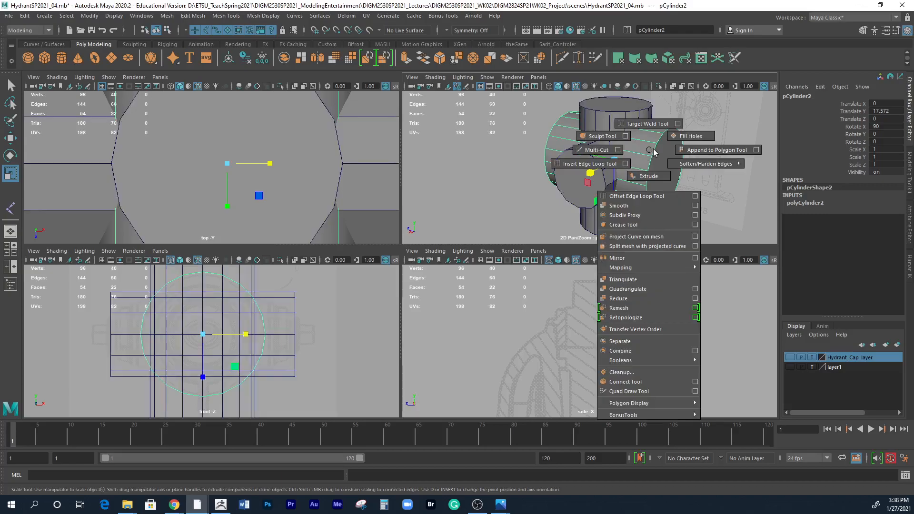
pyautogui.keyDown('alt'); pyautogui.moveTo(641, 182); pyautogui.dragTo(627, 206, button='middle'); pyautogui.keyUp('alt')
pyautogui.click(192, 16)
pyautogui.moveTo(225, 16)
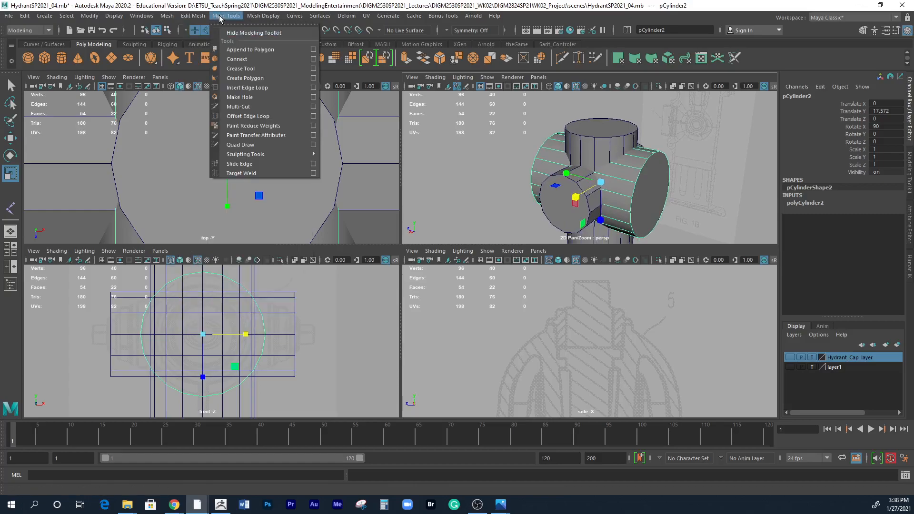
pyautogui.click(247, 88)
pyautogui.moveTo(617, 180); pyautogui.dragTo(616, 181)
pyautogui.keyDown('alt'); pyautogui.moveTo(522, 181); pyautogui.dragTo(562, 187); pyautogui.keyUp('alt')
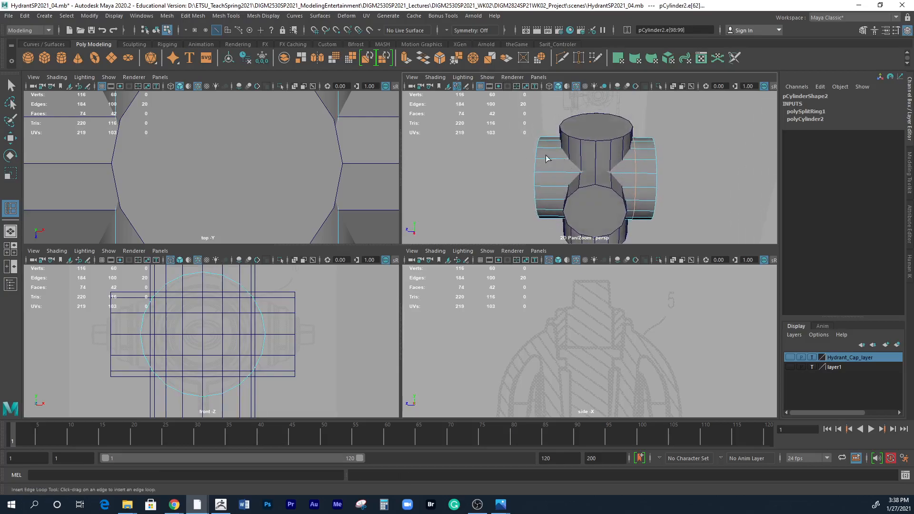
pyautogui.moveTo(543, 222)
pyautogui.keyDown('alt'); pyautogui.mouseDown()
pyautogui.moveTo(542, 250)
pyautogui.moveTo(542, 223)
pyautogui.mouseUp(); pyautogui.keyUp('alt')
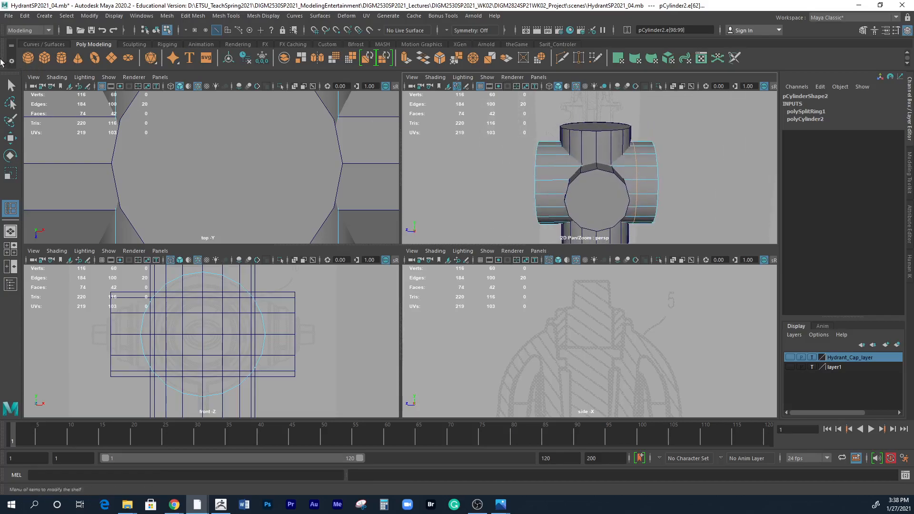
pyautogui.click(10, 85)
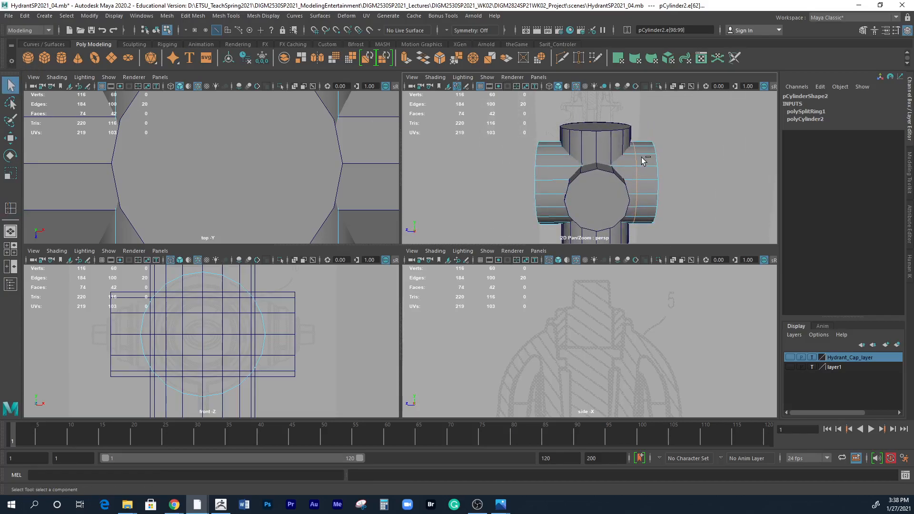
pyautogui.hotkey('ctrl', 'z')
pyautogui.hotkey('ctrl', 'z')
# Move the large cylinder to about Translate Z -6.747 so it projects from one side, and inspect its edges at the junction.
pyautogui.moveTo(642, 167); pyautogui.dragTo(672, 153, button='right')
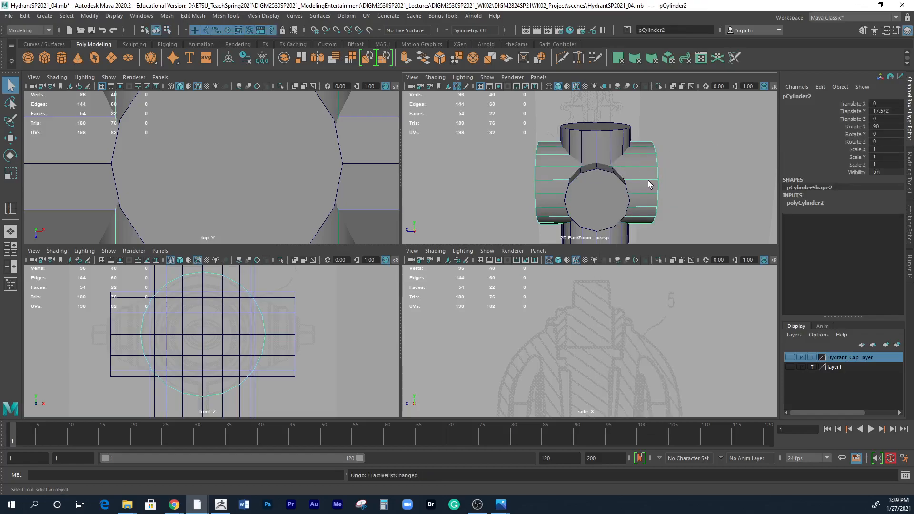
pyautogui.press('w')
pyautogui.moveTo(545, 185); pyautogui.dragTo(621, 192)
pyautogui.keyDown('alt'); pyautogui.moveTo(632, 362); pyautogui.dragTo(554, 264, button='middle'); pyautogui.keyUp('alt')
pyautogui.keyDown('alt'); pyautogui.moveTo(541, 313); pyautogui.dragTo(500, 242, button='middle'); pyautogui.keyUp('alt')
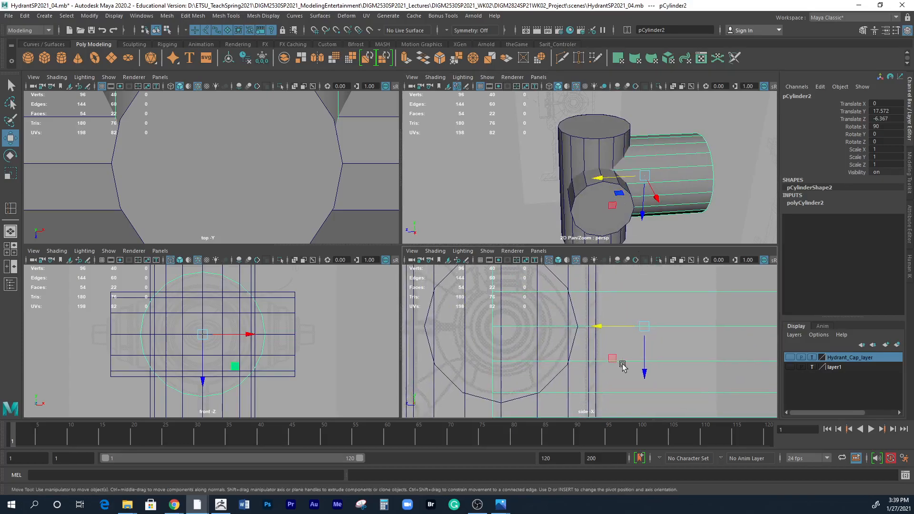
pyautogui.moveTo(600, 327); pyautogui.dragTo(608, 328)
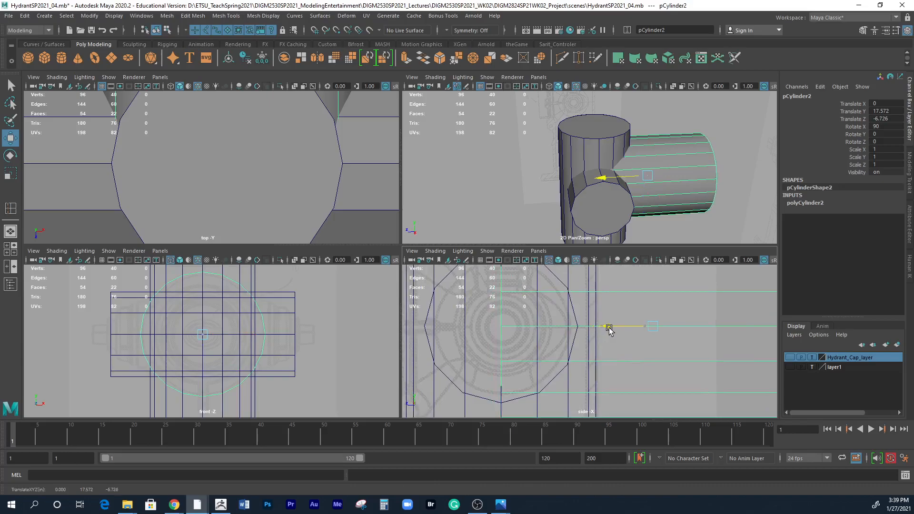
pyautogui.keyDown('alt'); pyautogui.moveTo(697, 186); pyautogui.dragTo(599, 182); pyautogui.keyUp('alt')
pyautogui.press('space')
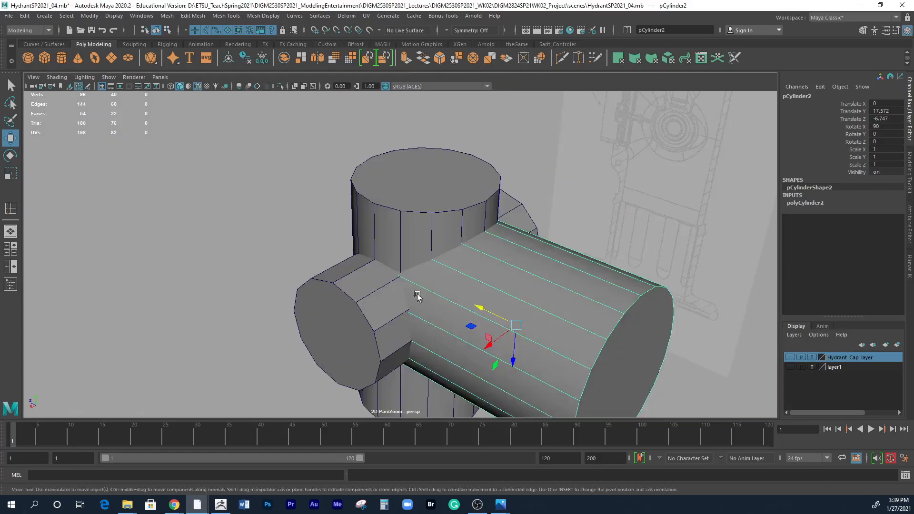
pyautogui.scroll(3, 410, 302)
pyautogui.scroll(8, 407, 332)
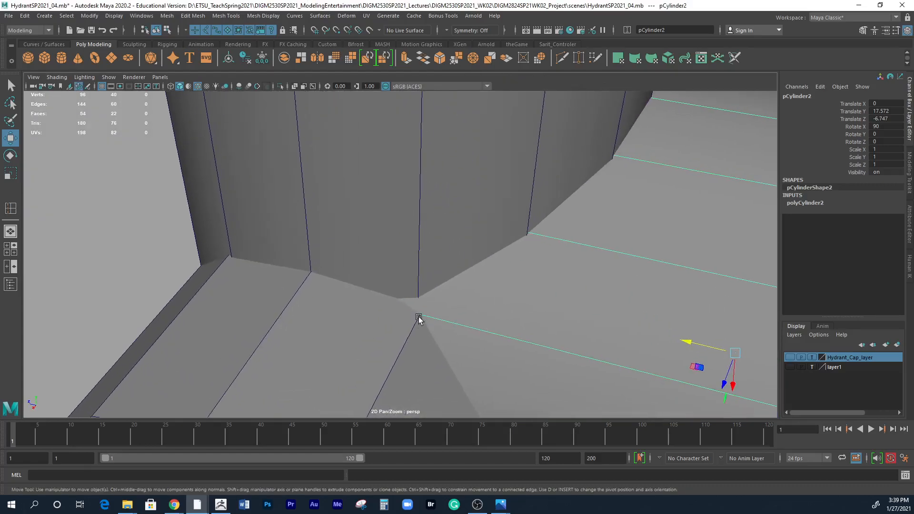
pyautogui.keyDown('alt'); pyautogui.moveTo(417, 317); pyautogui.dragTo(569, 338); pyautogui.keyUp('alt')
pyautogui.scroll(-8, 569, 338)
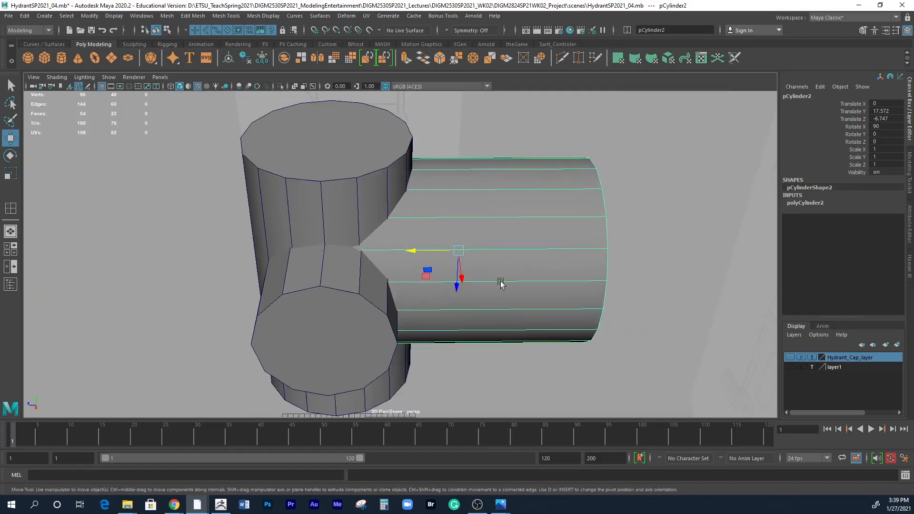
pyautogui.hotkey('ctrl', 'e')
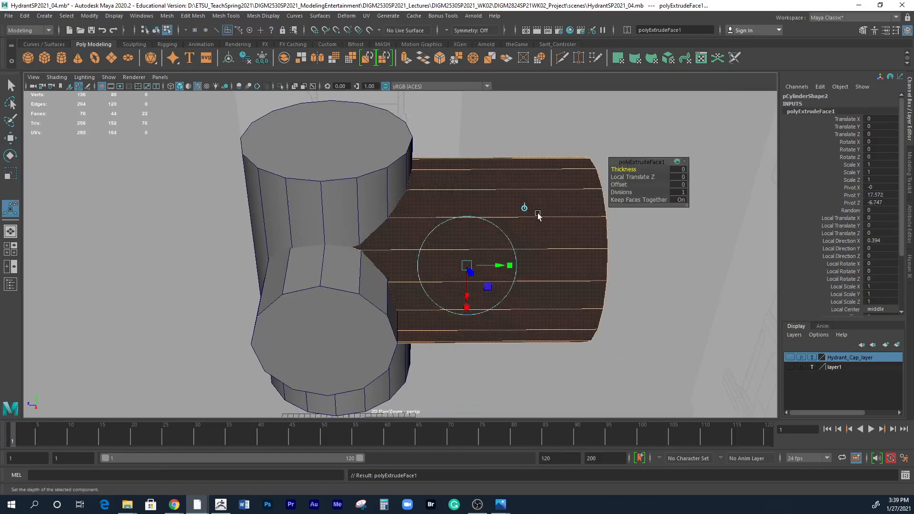
pyautogui.hotkey('ctrl', 'z')
pyautogui.hotkey('ctrl', 'z')
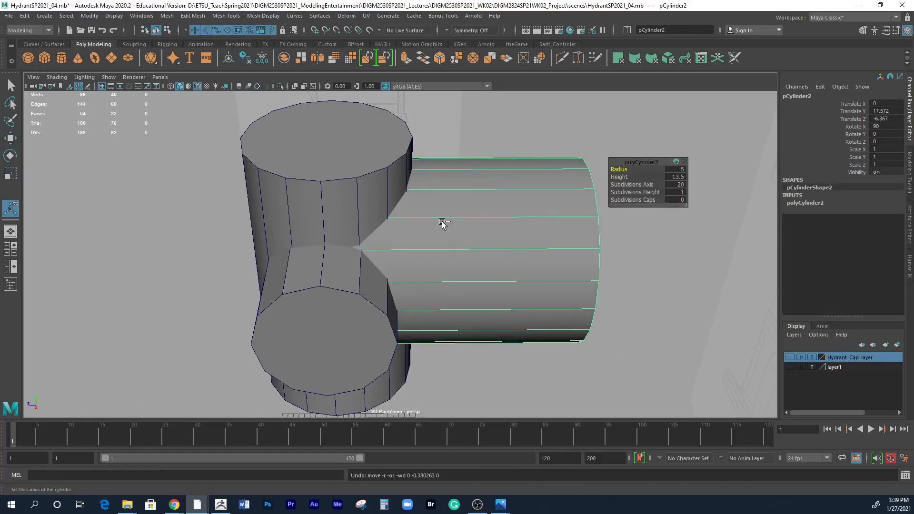
pyautogui.hotkey('shift', 'z')
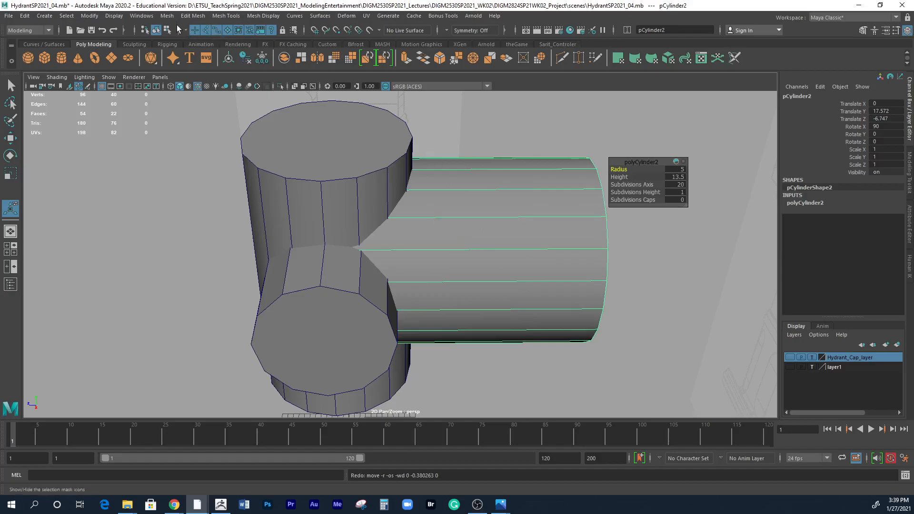
# Insert an edge loop around the large cylinder close to its junction with the vertical body.
pyautogui.click(226, 16)
pyautogui.click(246, 87)
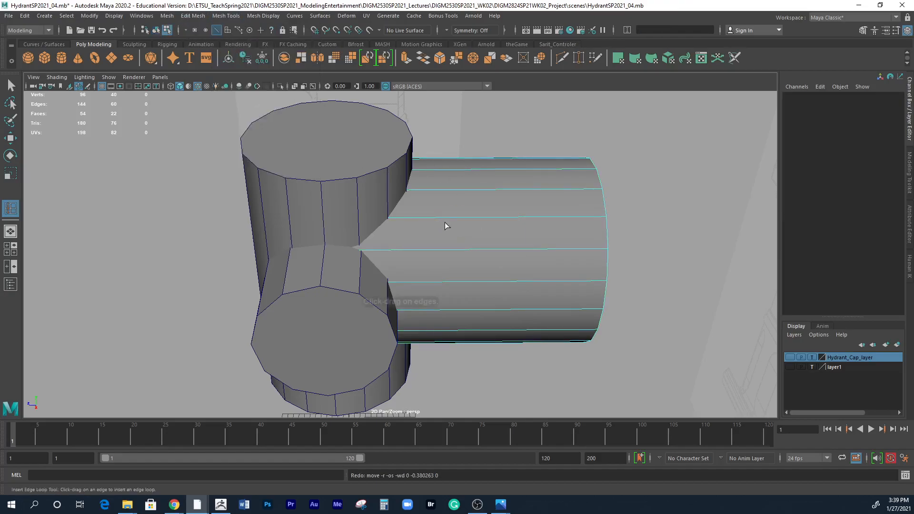
pyautogui.click(422, 215)
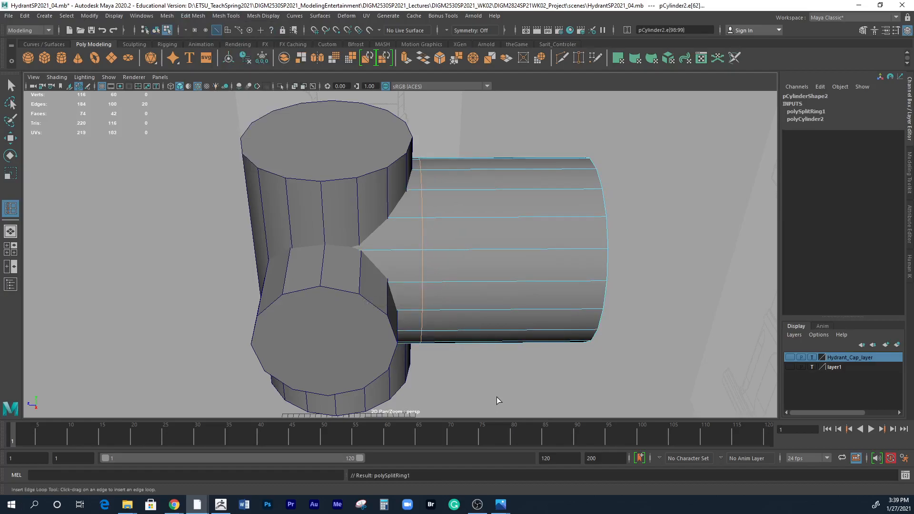
pyautogui.keyDown('alt'); pyautogui.moveTo(514, 332); pyautogui.dragTo(498, 287); pyautogui.keyUp('alt')
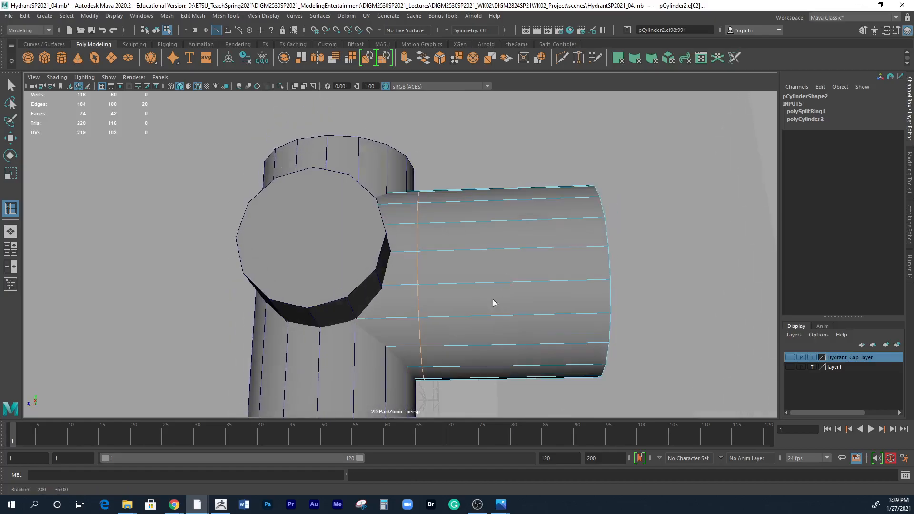
pyautogui.keyDown('alt'); pyautogui.moveTo(420, 385); pyautogui.dragTo(412, 246); pyautogui.keyUp('alt')
pyautogui.press('w')
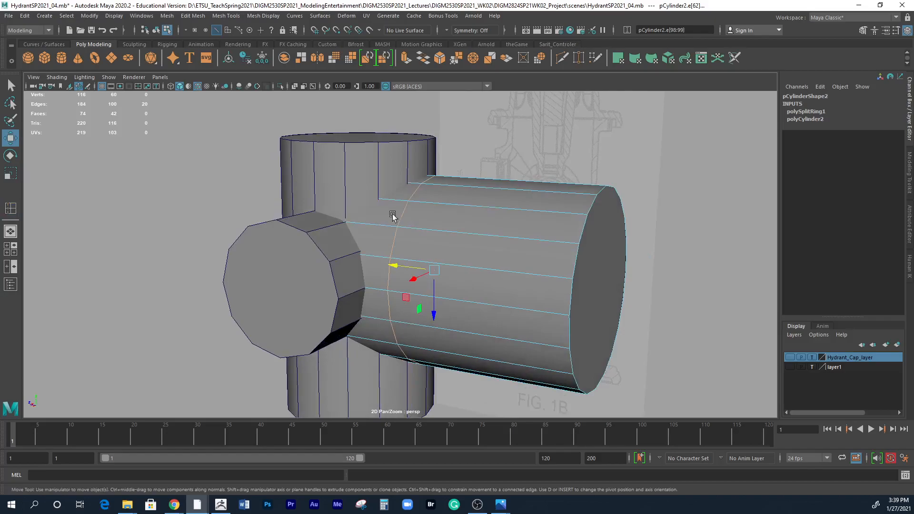
# Select the large cylinder's ring of faces beside the vertical body and compare this transition with the hydrant photo.
pyautogui.moveTo(372, 234); pyautogui.dragTo(374, 254, button='right')
pyautogui.click(372, 242)
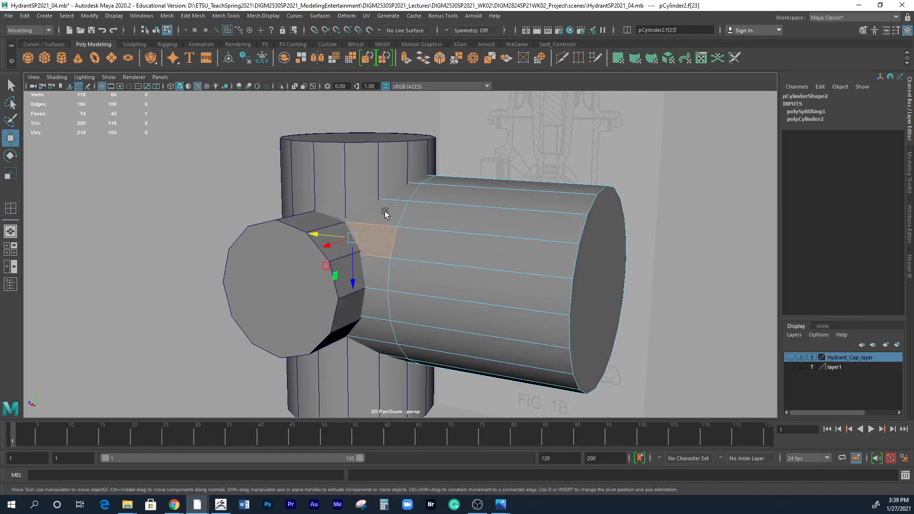
pyautogui.keyDown('shift'); pyautogui.doubleClick(384, 210); pyautogui.keyUp('shift')
pyautogui.keyDown('alt'); pyautogui.moveTo(450, 224); pyautogui.dragTo(421, 250); pyautogui.keyUp('alt')
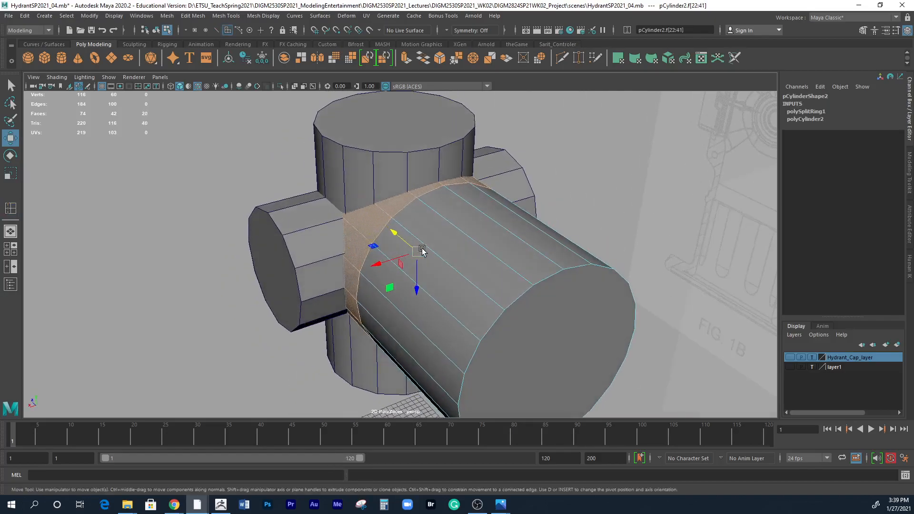
pyautogui.press('r')
pyautogui.keyDown('alt'); pyautogui.moveTo(400, 301); pyautogui.dragTo(392, 313); pyautogui.keyUp('alt')
pyautogui.keyDown('alt'); pyautogui.moveTo(392, 313); pyautogui.dragTo(516, 310, button='right'); pyautogui.keyUp('alt')
pyautogui.keyDown('alt'); pyautogui.moveTo(392, 315); pyautogui.dragTo(389, 285); pyautogui.keyUp('alt')
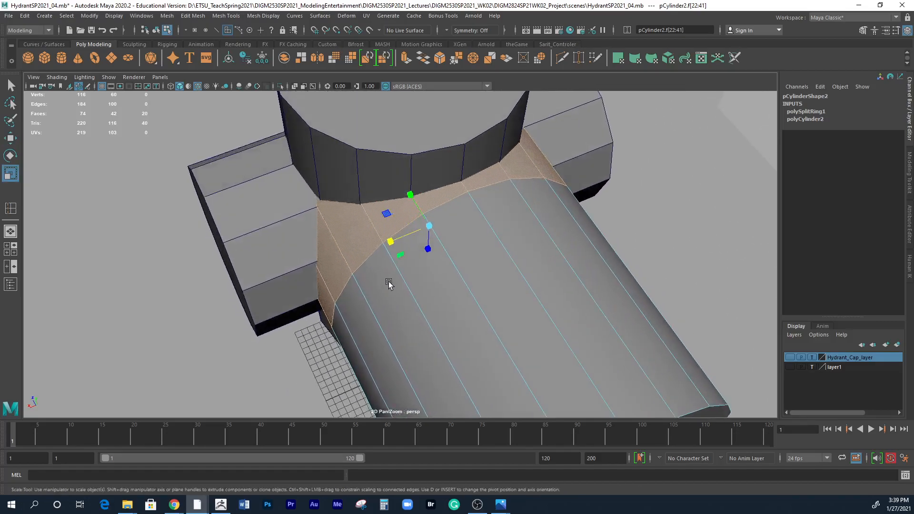
pyautogui.keyDown('alt'); pyautogui.moveTo(320, 212); pyautogui.dragTo(585, 314); pyautogui.keyUp('alt')
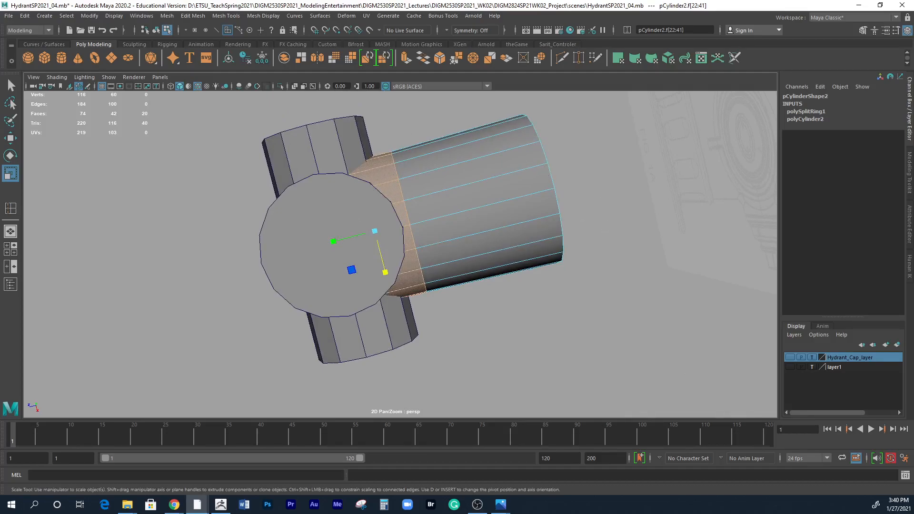
pyautogui.hotkey('alt', 'Tab')
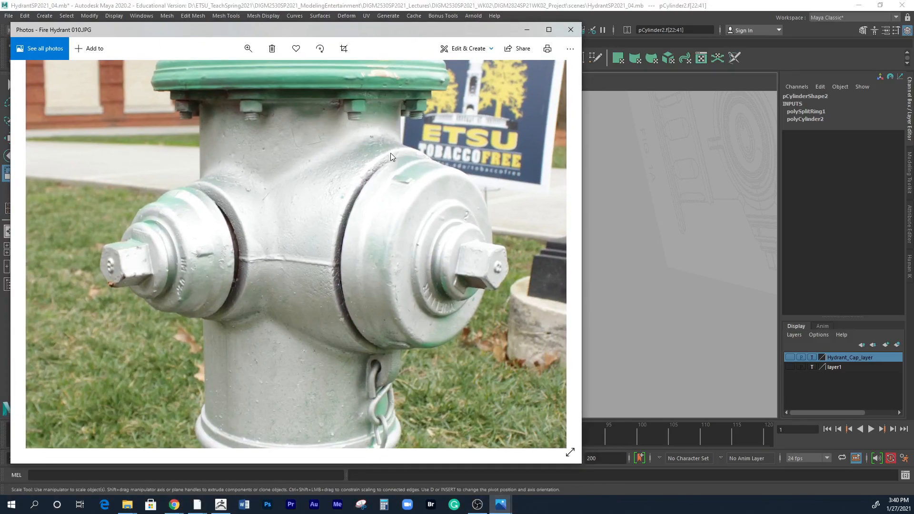
pyautogui.hotkey('alt', 'Tab')
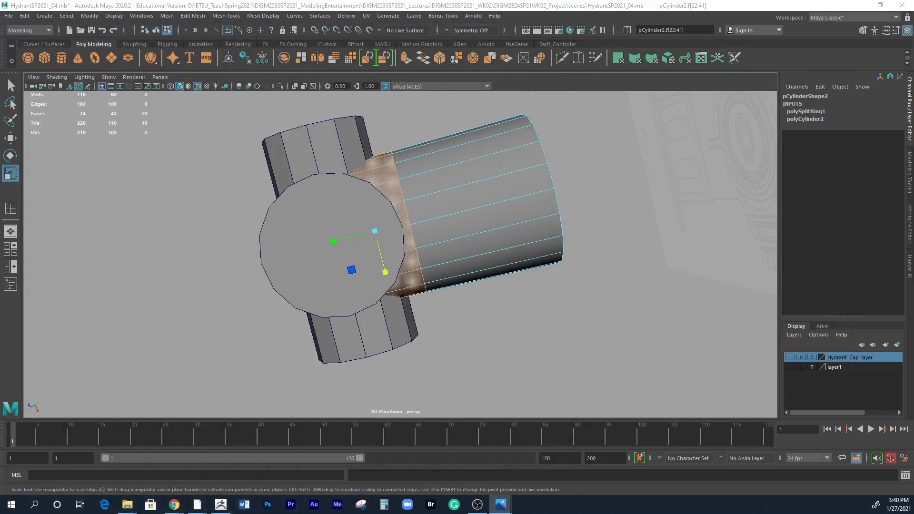
# Pull the large cylinder's end cap face in toward the new edge loop and scale it down to taper the end.
pyautogui.keyDown('alt'); pyautogui.moveTo(690, 217); pyautogui.dragTo(532, 312); pyautogui.keyUp('alt')
pyautogui.click(509, 353)
pyautogui.press('w')
pyautogui.press('space')
pyautogui.scroll(-3, 448, 300)
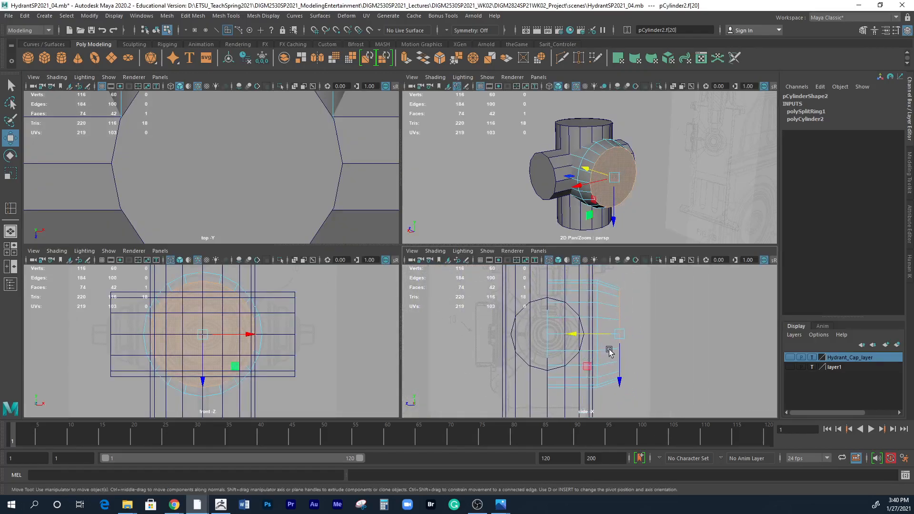
pyautogui.scroll(-5, 521, 188)
# Return the large cylinder to object selection and set its Rotate Y to -180.
pyautogui.keyDown('alt'); pyautogui.moveTo(520, 189); pyautogui.dragTo(593, 229); pyautogui.keyUp('alt')
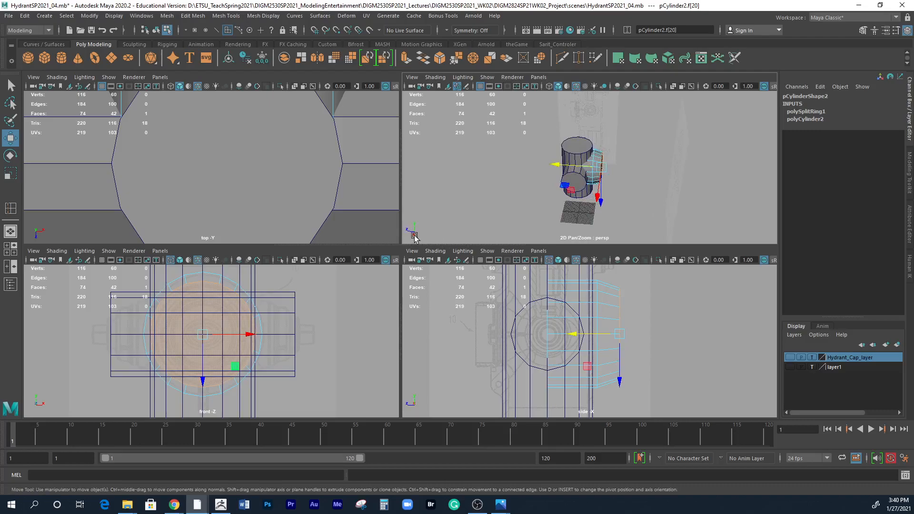
pyautogui.keyDown('alt'); pyautogui.moveTo(590, 210); pyautogui.dragTo(635, 163); pyautogui.keyUp('alt')
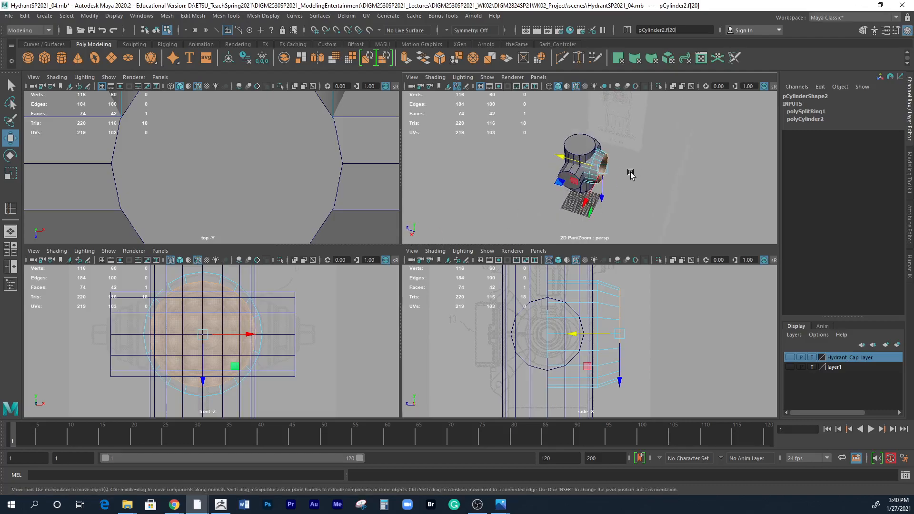
pyautogui.moveTo(610, 171); pyautogui.dragTo(620, 155, button='right')
pyautogui.click(629, 190)
pyautogui.click(605, 171)
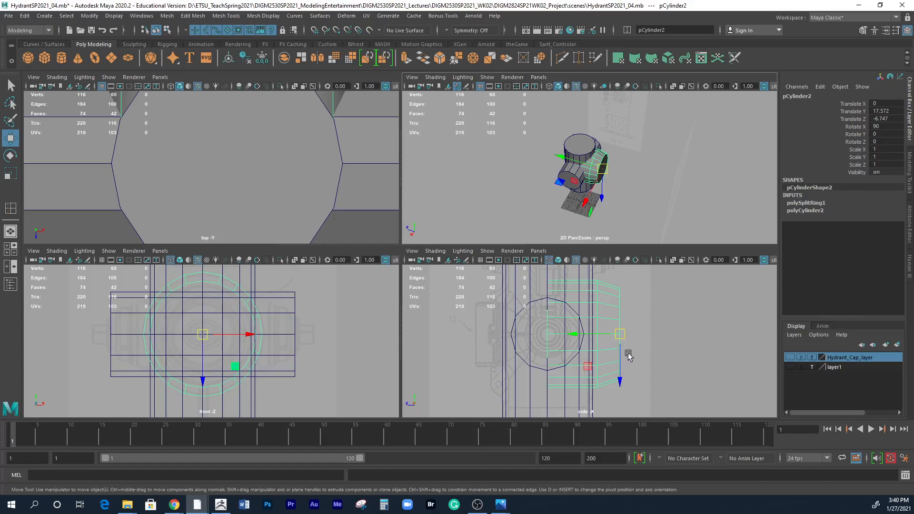
pyautogui.press('e')
pyautogui.moveTo(615, 333); pyautogui.dragTo(550, 329)
pyautogui.doubleClick(889, 133)
pyautogui.write('-180')
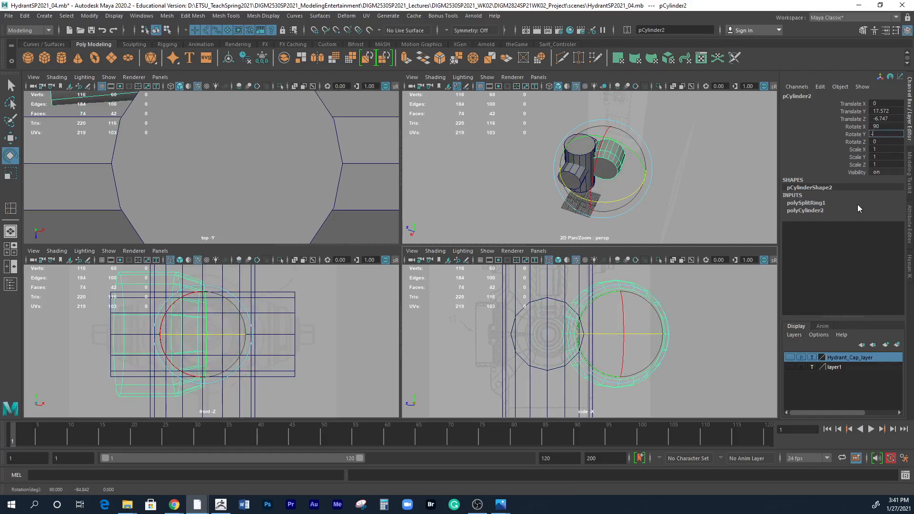
pyautogui.press('Return')
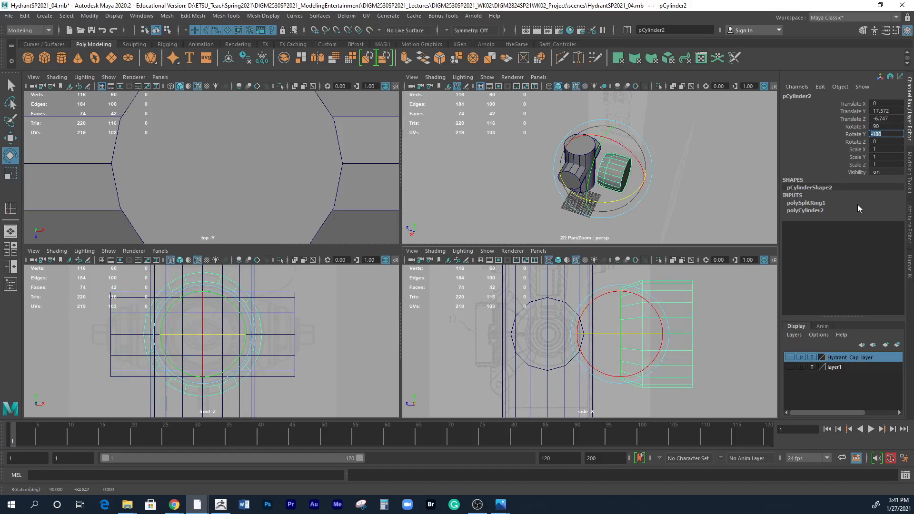
# Move the large cylinder to about Translate Z 6.73 in the side view, on the opposite side of the vertical body.
pyautogui.press('w')
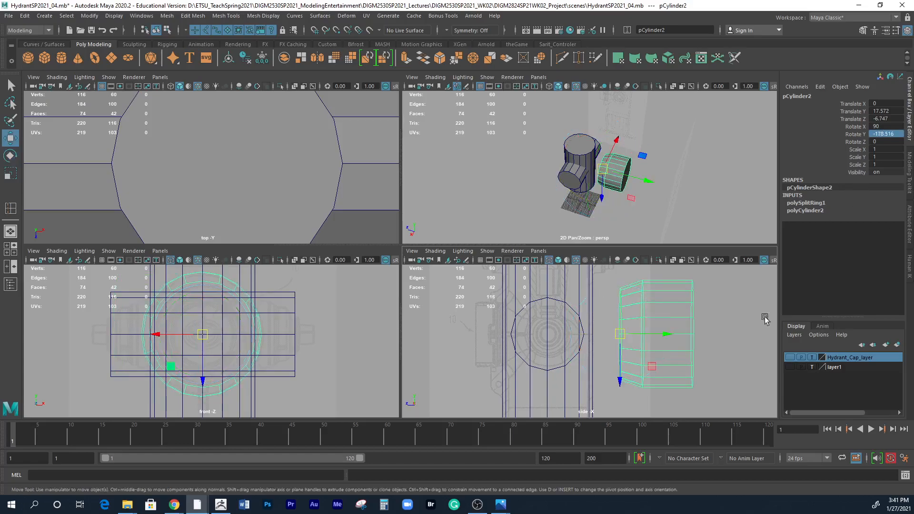
pyautogui.moveTo(665, 335); pyautogui.dragTo(522, 337)
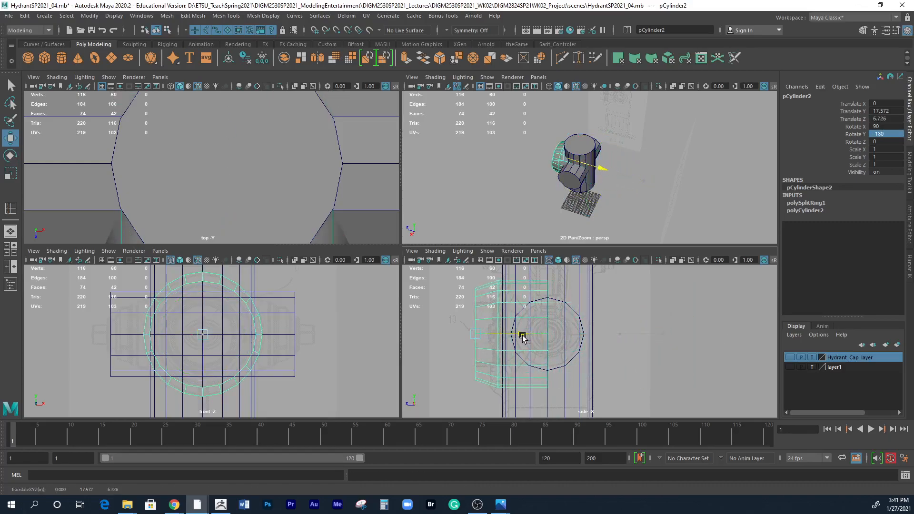
pyautogui.scroll(7, 545, 348)
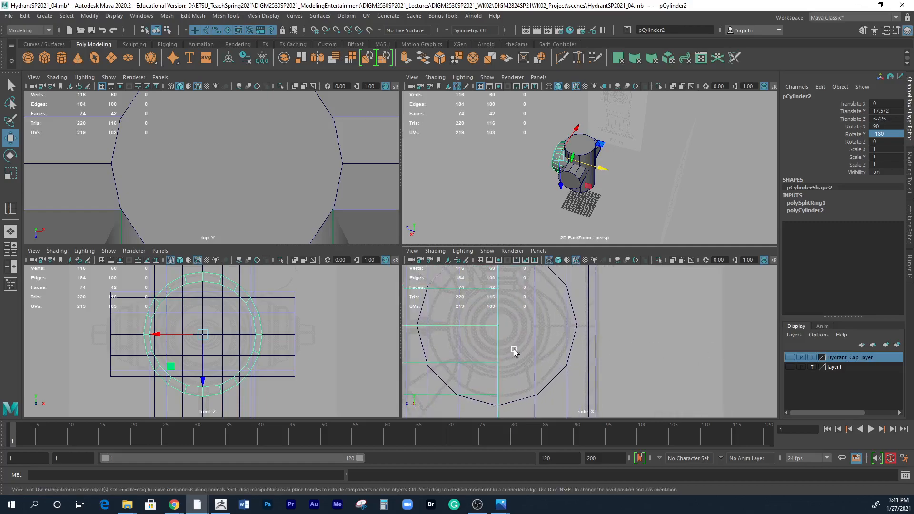
pyautogui.press('space')
pyautogui.scroll(3, 572, 351)
pyautogui.scroll(-4, 571, 351)
pyautogui.keyDown('alt'); pyautogui.moveTo(264, 295); pyautogui.dragTo(524, 406, button='middle'); pyautogui.keyUp('alt')
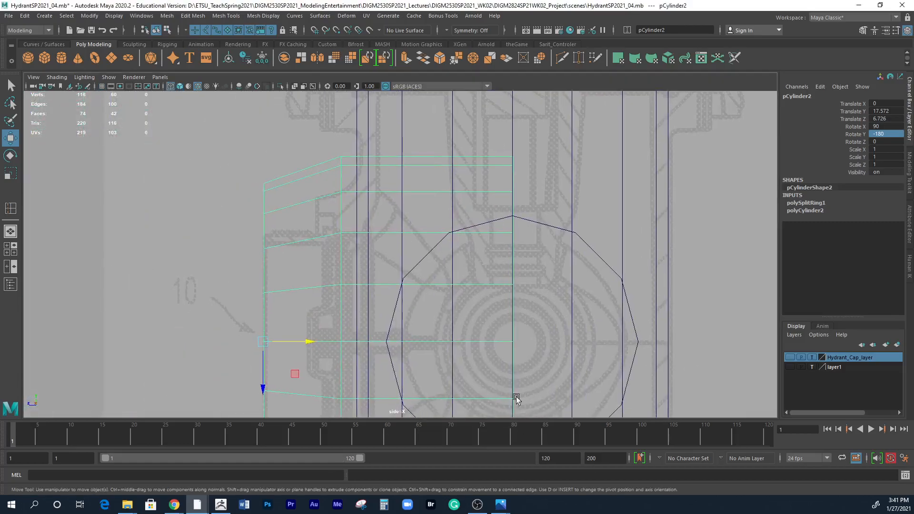
pyautogui.moveTo(322, 343); pyautogui.dragTo(310, 342)
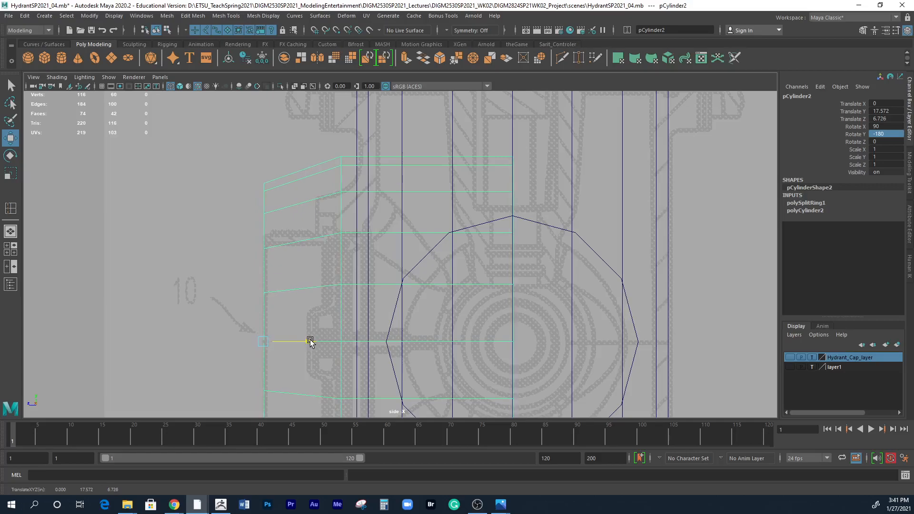
# Select the side-to-side cylinder in the perspective view and inspect how its edges meet the other two cylinders.
pyautogui.press('space')
pyautogui.press('space')
pyautogui.keyDown('alt'); pyautogui.moveTo(499, 177); pyautogui.dragTo(443, 357); pyautogui.keyUp('alt')
pyautogui.click(444, 262)
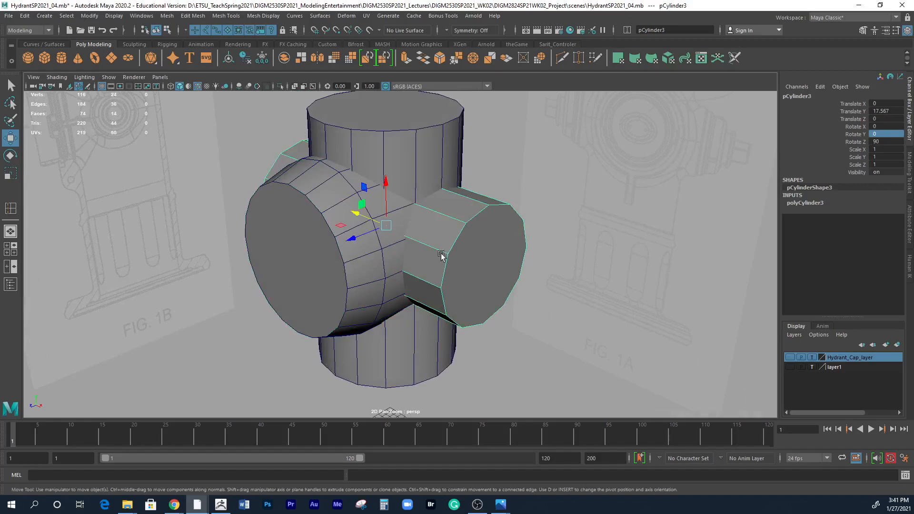
pyautogui.keyDown('alt'); pyautogui.moveTo(452, 292); pyautogui.dragTo(333, 287); pyautogui.keyUp('alt')
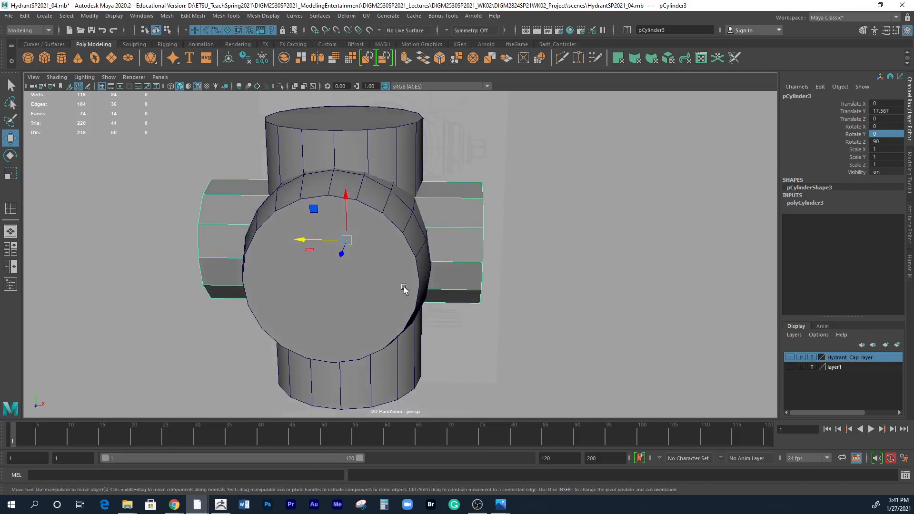
pyautogui.keyDown('alt'); pyautogui.moveTo(432, 247); pyautogui.dragTo(350, 253); pyautogui.keyUp('alt')
pyautogui.keyDown('alt'); pyautogui.moveTo(350, 253); pyautogui.dragTo(581, 281, button='right'); pyautogui.keyUp('alt')
pyautogui.keyDown('alt'); pyautogui.moveTo(464, 189); pyautogui.dragTo(427, 187); pyautogui.keyUp('alt')
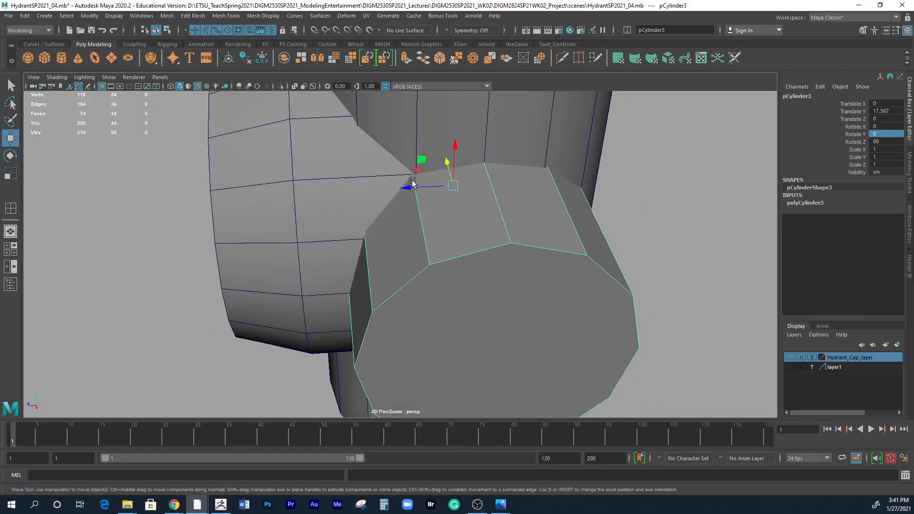
pyautogui.keyDown('alt'); pyautogui.moveTo(656, 214); pyautogui.dragTo(626, 214); pyautogui.keyUp('alt')
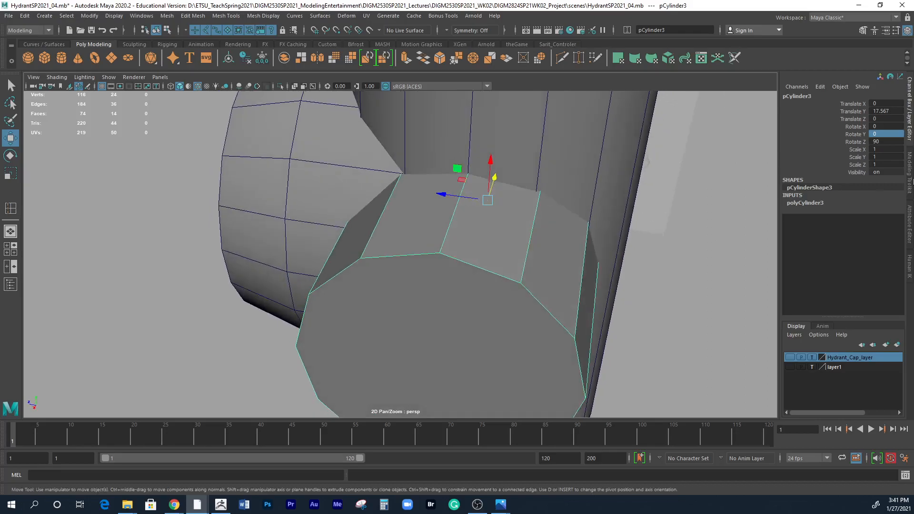
# Try radii of 3.3 and 3.35 for the side-to-side cylinder to align its edges at the junction.
pyautogui.click(816, 203)
pyautogui.click(878, 210)
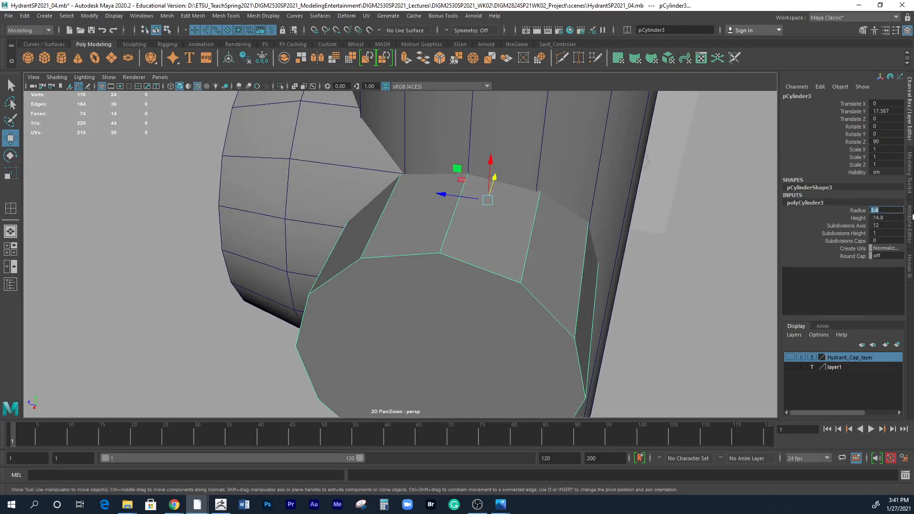
pyautogui.write('3.3')
pyautogui.press('Return')
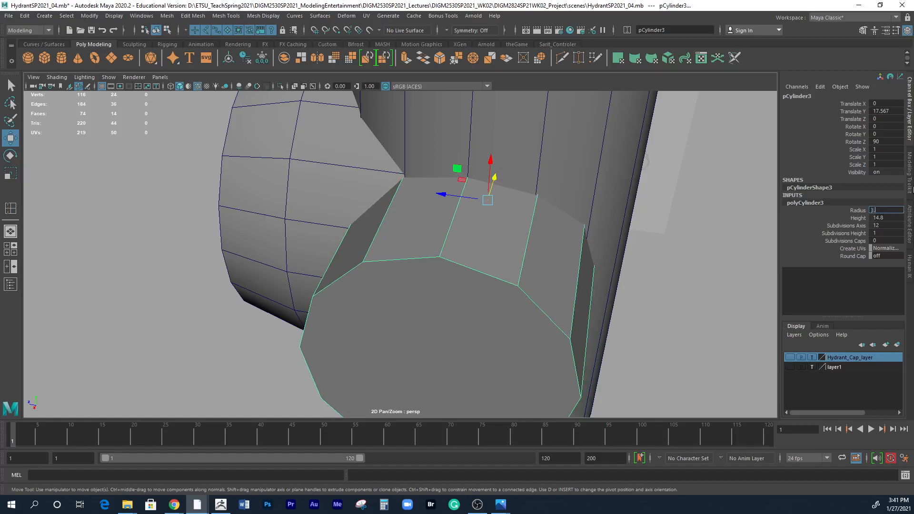
pyautogui.write('5')
pyautogui.press('Return')
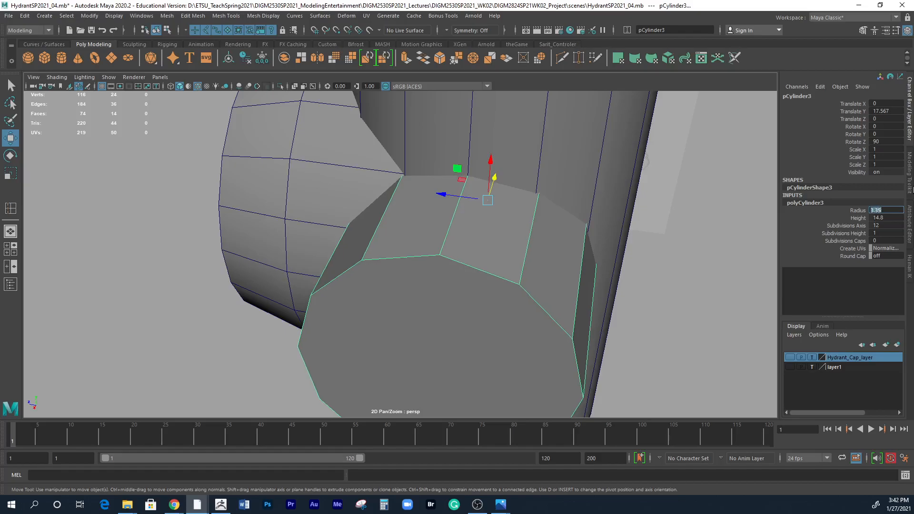
# Check the side-to-side cylinder's corner at the junction up close and try a radius of 3.38.
pyautogui.keyDown('alt'); pyautogui.moveTo(541, 253); pyautogui.dragTo(583, 259); pyautogui.keyUp('alt')
pyautogui.keyDown('alt'); pyautogui.moveTo(583, 259); pyautogui.dragTo(636, 259, button='right'); pyautogui.keyUp('alt')
pyautogui.keyDown('alt'); pyautogui.moveTo(636, 259); pyautogui.dragTo(499, 302, button='middle'); pyautogui.keyUp('alt')
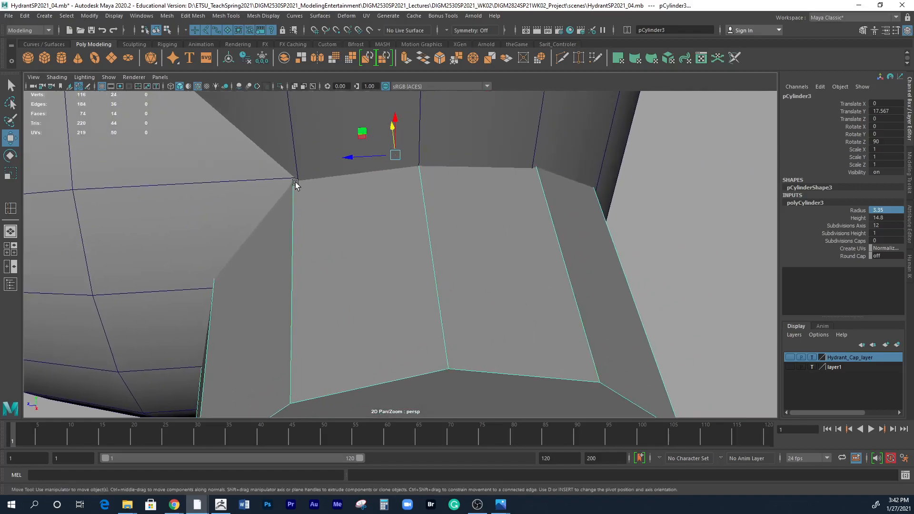
pyautogui.moveTo(367, 208)
pyautogui.keyDown('alt'); pyautogui.mouseDown()
pyautogui.moveTo(355, 234)
pyautogui.moveTo(357, 222)
pyautogui.mouseUp(); pyautogui.keyUp('alt')
pyautogui.click(883, 209)
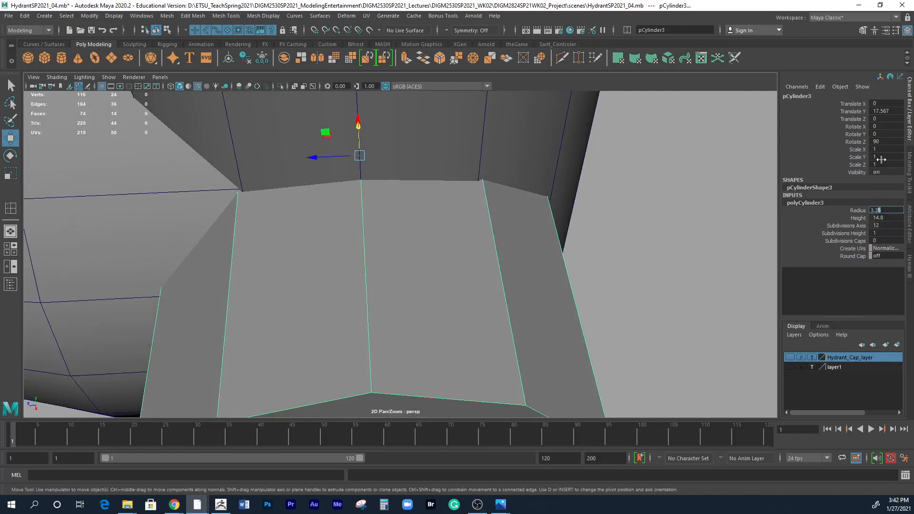
pyautogui.press('Return')
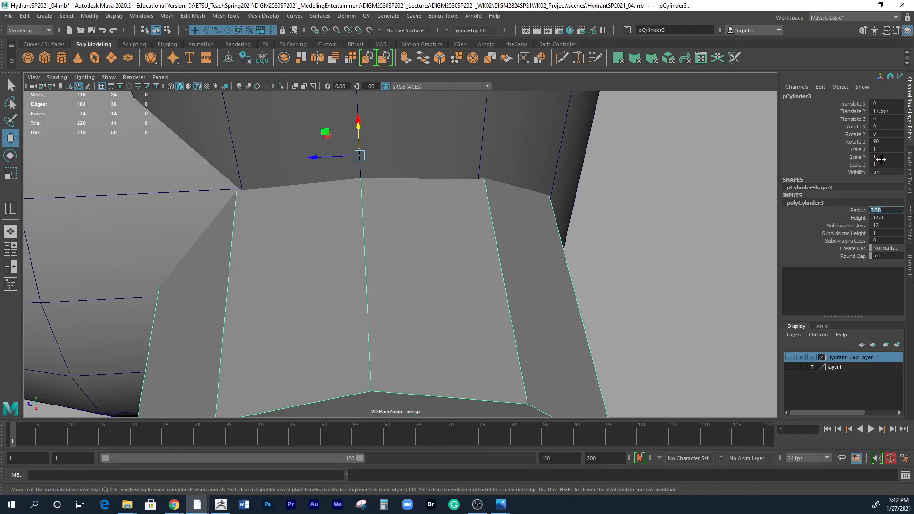
# Try a radius of 3.32 for the side-to-side cylinder.
pyautogui.write('.32')
pyautogui.press('Return')
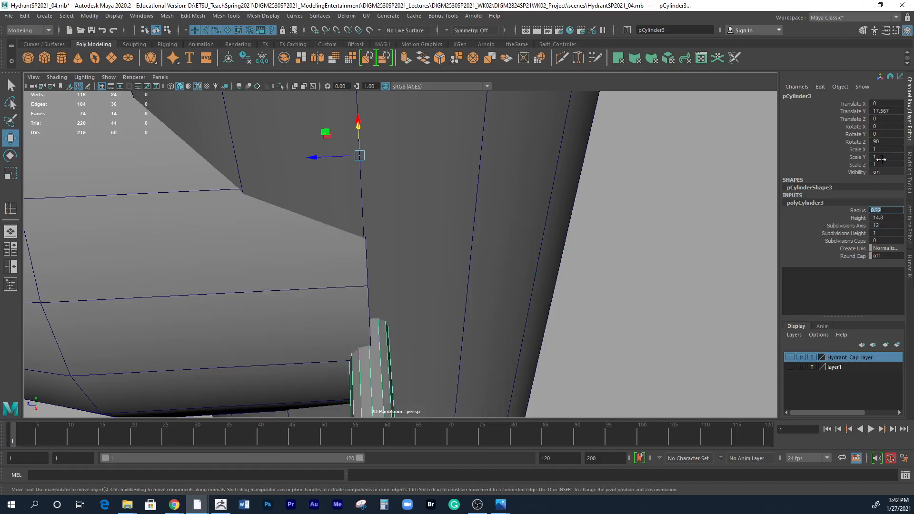
pyautogui.write('3.32')
pyautogui.press('Return')
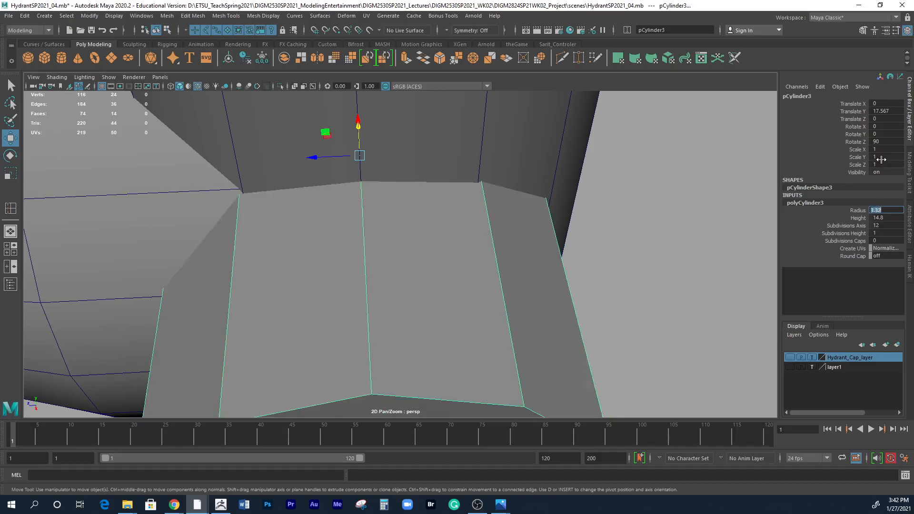
# Reduce the side-to-side cylinder's radius to 3.31 and on to 3.29 to refine its fit at the junction.
pyautogui.write('3.31')
pyautogui.press('Return')
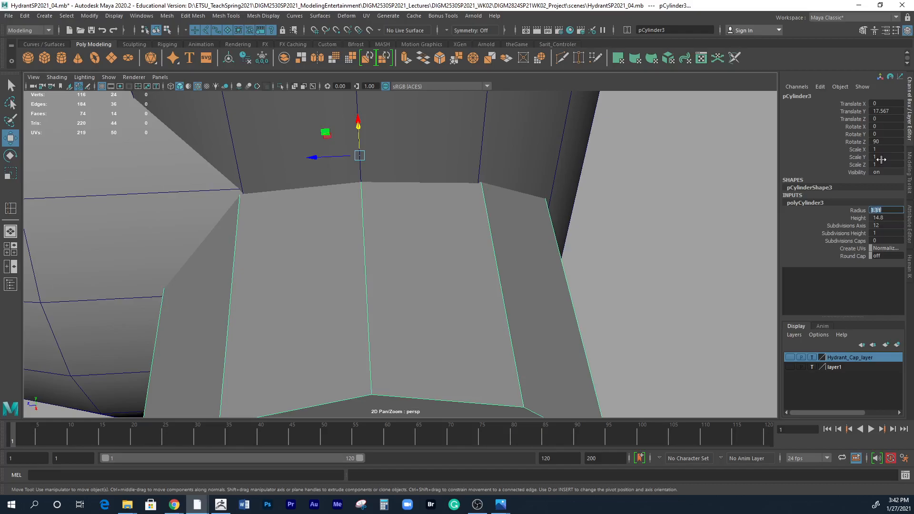
pyautogui.write('3.29')
pyautogui.press('Return')
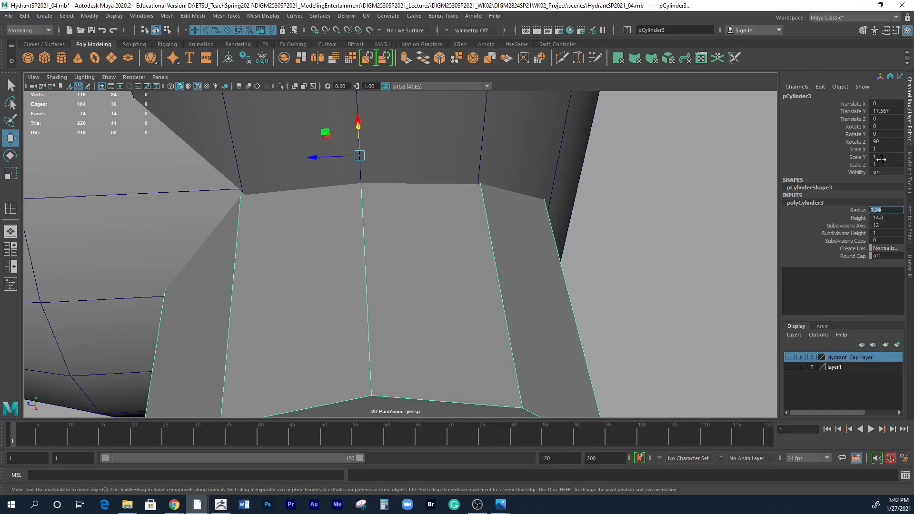
# Try radii of 4 and 3.5 for the side-to-side cylinder to compare its fit at the junction.
pyautogui.keyDown('alt'); pyautogui.moveTo(677, 265); pyautogui.dragTo(549, 209); pyautogui.keyUp('alt')
pyautogui.keyDown('alt'); pyautogui.moveTo(585, 243); pyautogui.dragTo(510, 280); pyautogui.keyUp('alt')
pyautogui.click(886, 210)
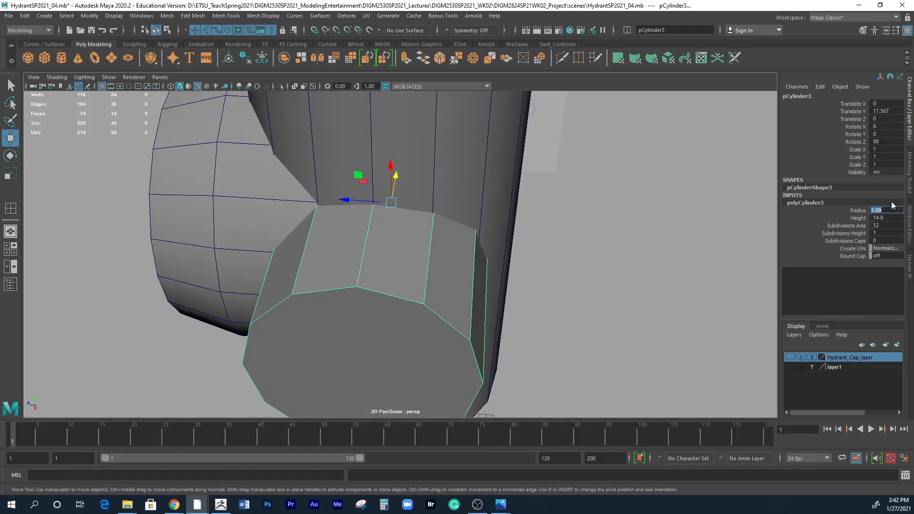
pyautogui.write('4')
pyautogui.press('Return')
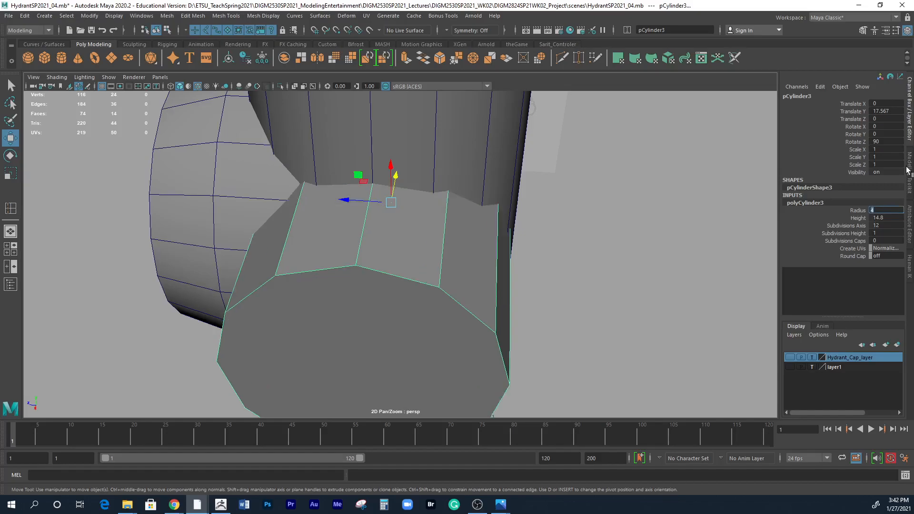
pyautogui.write('3.5')
pyautogui.press('Return')
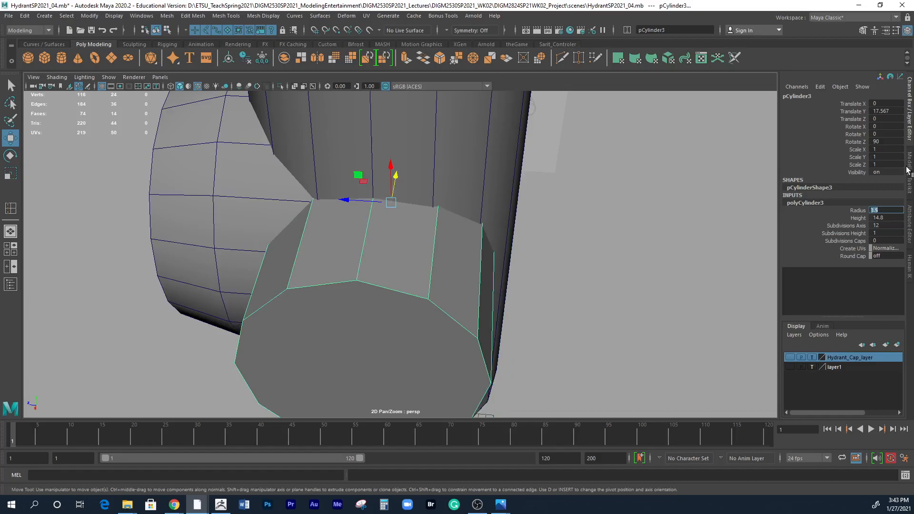
# Set the side-to-side cylinder's radius to 3.4 and check its junctions with the vertical body and large outlet.
pyautogui.write('3.4')
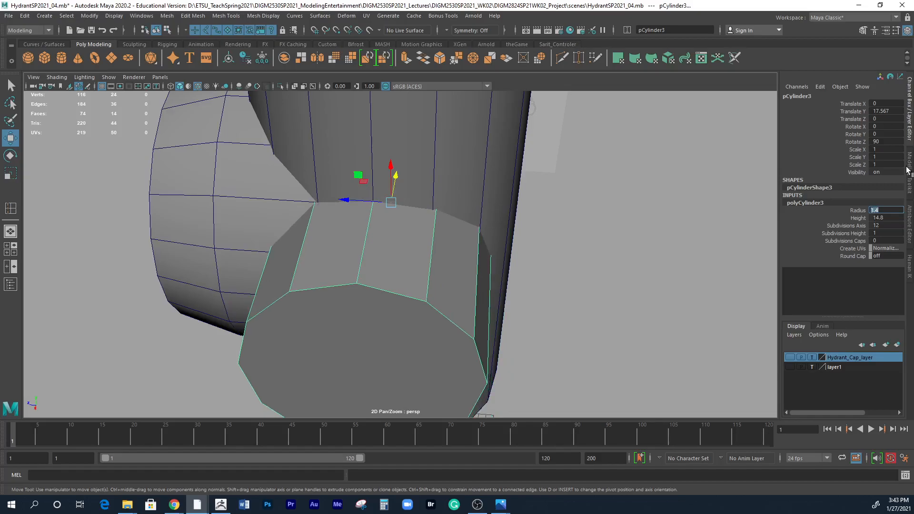
pyautogui.press('Return')
pyautogui.keyDown('alt'); pyautogui.moveTo(540, 269); pyautogui.dragTo(543, 232); pyautogui.keyUp('alt')
pyautogui.keyDown('alt'); pyautogui.moveTo(493, 342); pyautogui.dragTo(469, 365, button='right'); pyautogui.keyUp('alt')
pyautogui.keyDown('alt'); pyautogui.moveTo(469, 365); pyautogui.dragTo(489, 305, button='middle'); pyautogui.keyUp('alt')
pyautogui.keyDown('alt'); pyautogui.moveTo(477, 326); pyautogui.dragTo(504, 317); pyautogui.keyUp('alt')
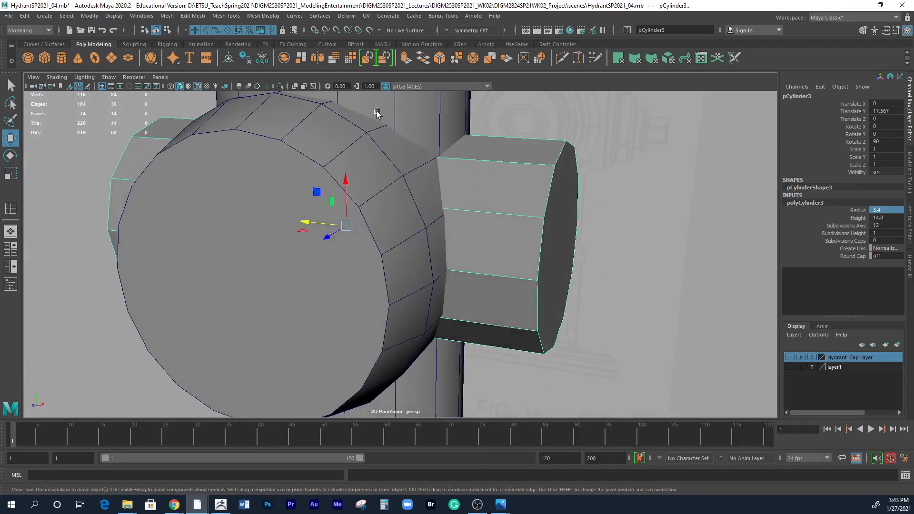
# Insert an edge loop around the side-to-side cylinder's right arm, close to where it meets the vertical body and large outlet.
pyautogui.click(11, 208)
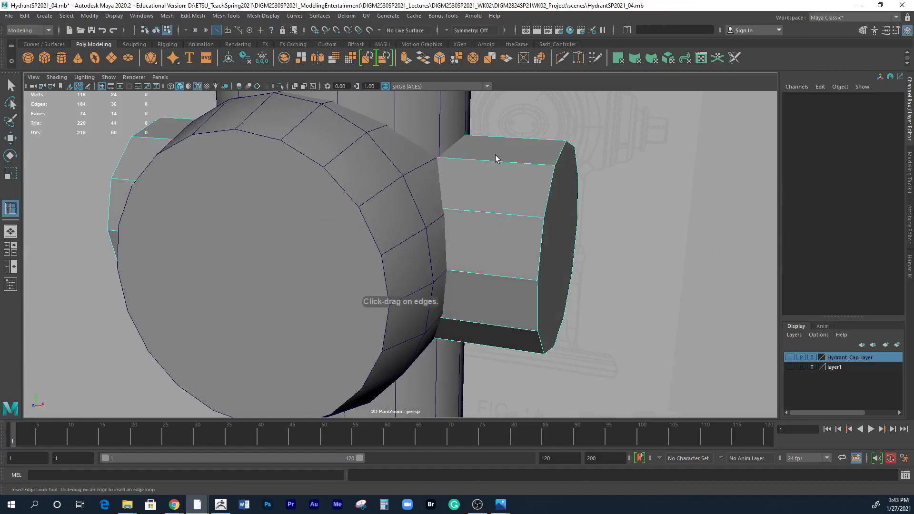
pyautogui.moveTo(495, 160); pyautogui.dragTo(470, 156)
pyautogui.keyDown('alt'); pyautogui.moveTo(445, 294); pyautogui.dragTo(176, 316); pyautogui.keyUp('alt')
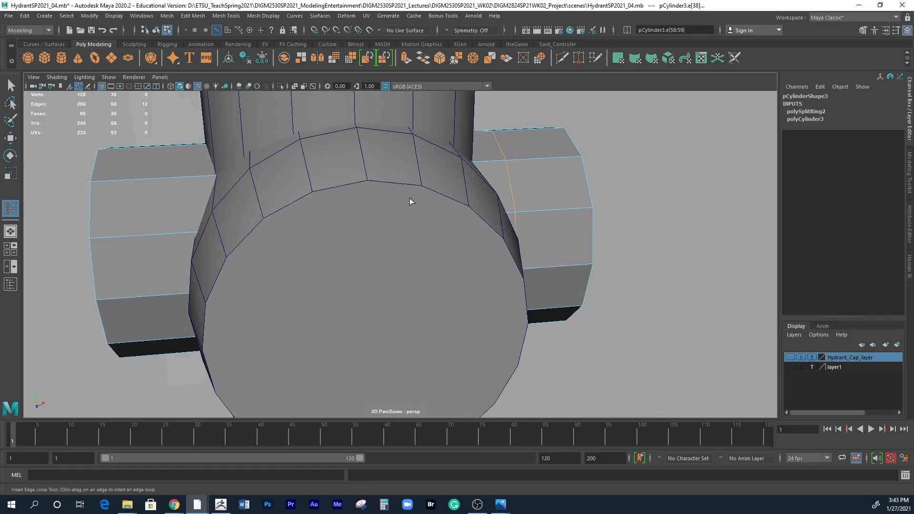
pyautogui.scroll(-5, 398, 198)
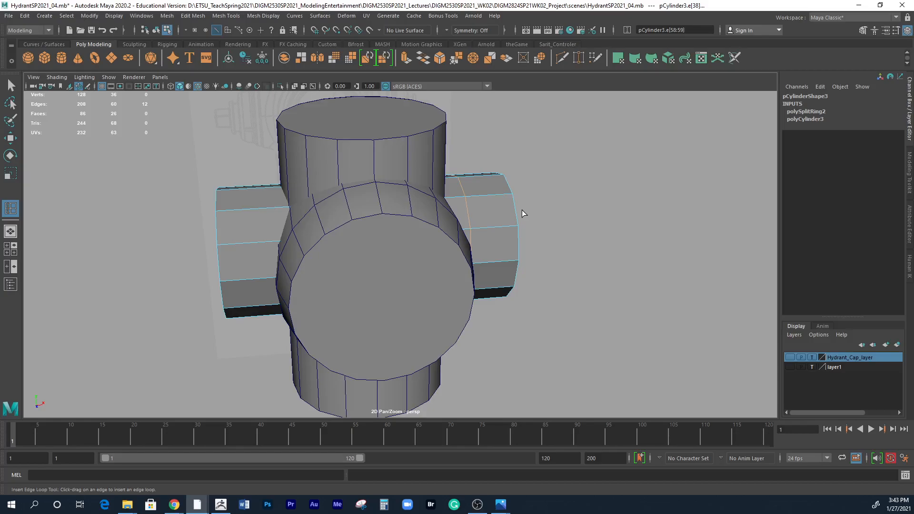
# Insert an edge loop around the side-to-side cylinder's left arm, close to where it meets the large outlet and vertical body.
pyautogui.keyDown('alt'); pyautogui.moveTo(543, 258); pyautogui.dragTo(337, 178); pyautogui.keyUp('alt')
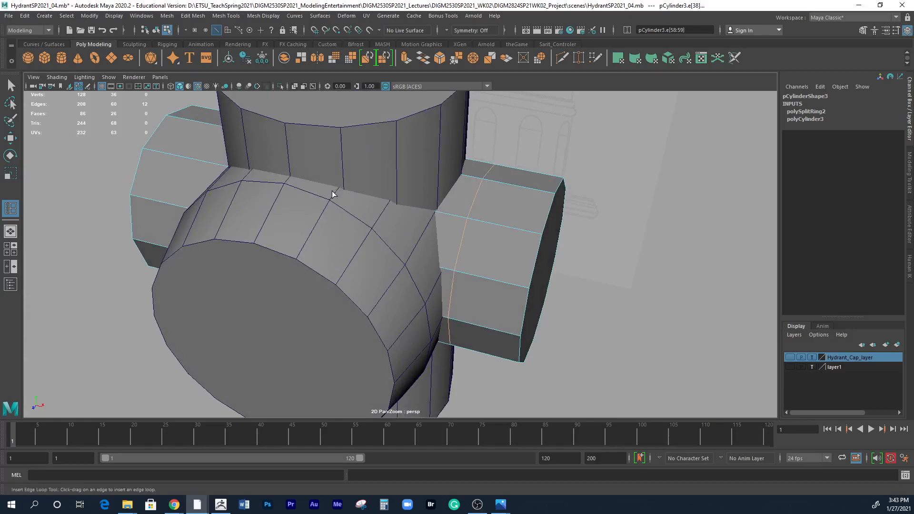
pyautogui.keyDown('alt'); pyautogui.moveTo(336, 236); pyautogui.dragTo(361, 234); pyautogui.keyUp('alt')
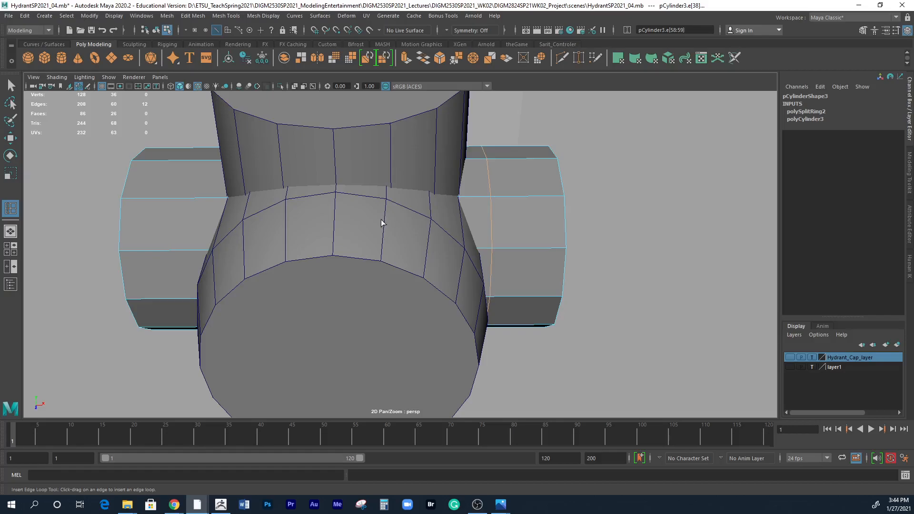
pyautogui.keyDown('alt'); pyautogui.moveTo(384, 221); pyautogui.dragTo(407, 231); pyautogui.keyUp('alt')
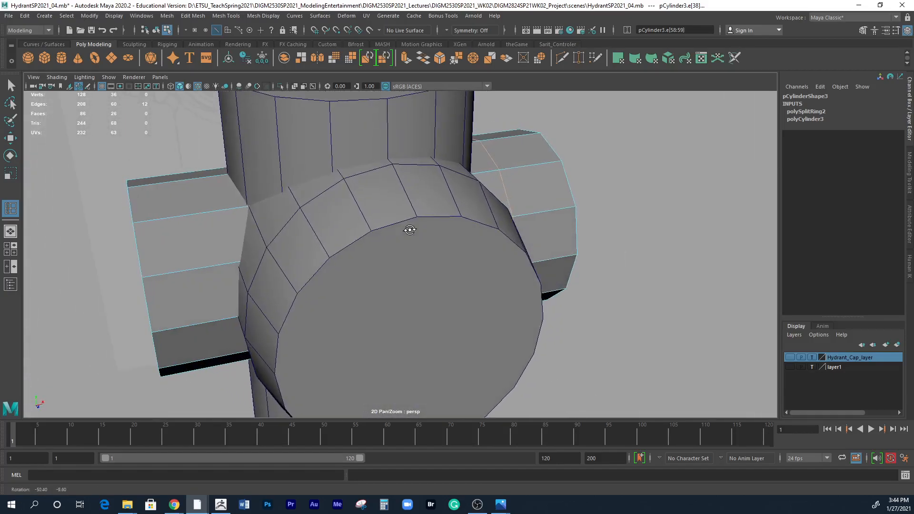
pyautogui.click(221, 264)
pyautogui.keyDown('alt'); pyautogui.moveTo(384, 318); pyautogui.dragTo(283, 319, button='right'); pyautogui.keyUp('alt')
pyautogui.keyDown('alt'); pyautogui.moveTo(283, 320); pyautogui.dragTo(348, 333); pyautogui.keyUp('alt')
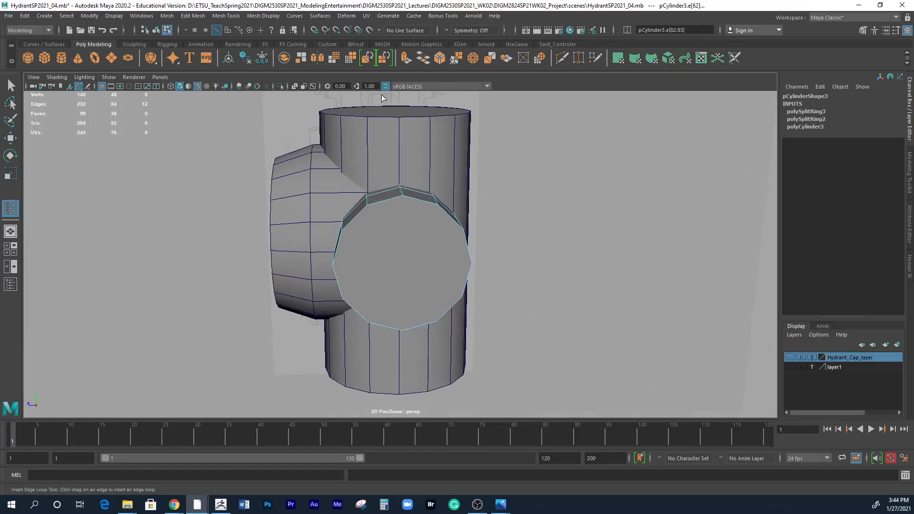
# Insert two edge loops around the vertical body's upper part, level with the points where the large outlet's edges meet it.
pyautogui.press('q')
pyautogui.click(428, 157)
pyautogui.moveTo(481, 196)
pyautogui.keyDown('alt'); pyautogui.mouseDown()
pyautogui.moveTo(481, 212)
pyautogui.moveTo(481, 201)
pyautogui.mouseUp(); pyautogui.keyUp('alt')
pyautogui.keyDown('alt'); pyautogui.moveTo(400, 216); pyautogui.dragTo(591, 217, button='right'); pyautogui.keyUp('alt')
pyautogui.keyDown('alt'); pyautogui.moveTo(470, 224); pyautogui.dragTo(506, 306, button='middle'); pyautogui.keyUp('alt')
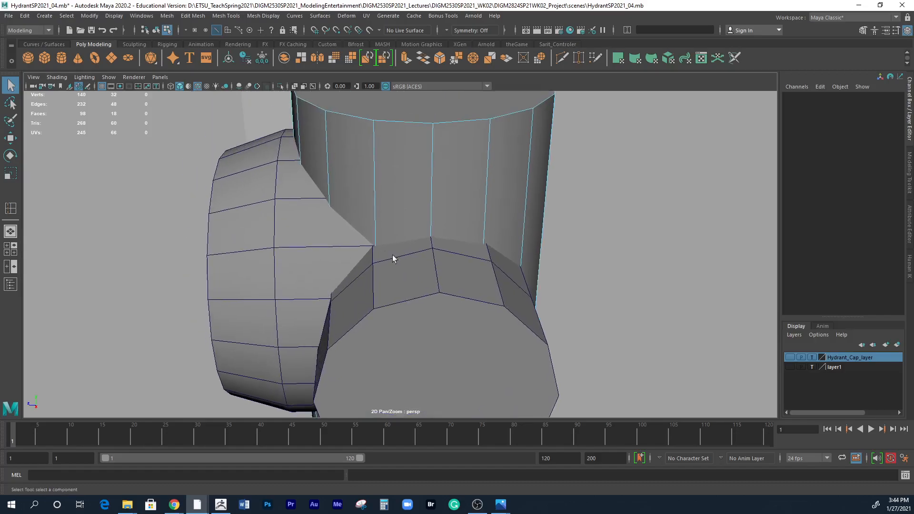
pyautogui.rightClick(330, 197)
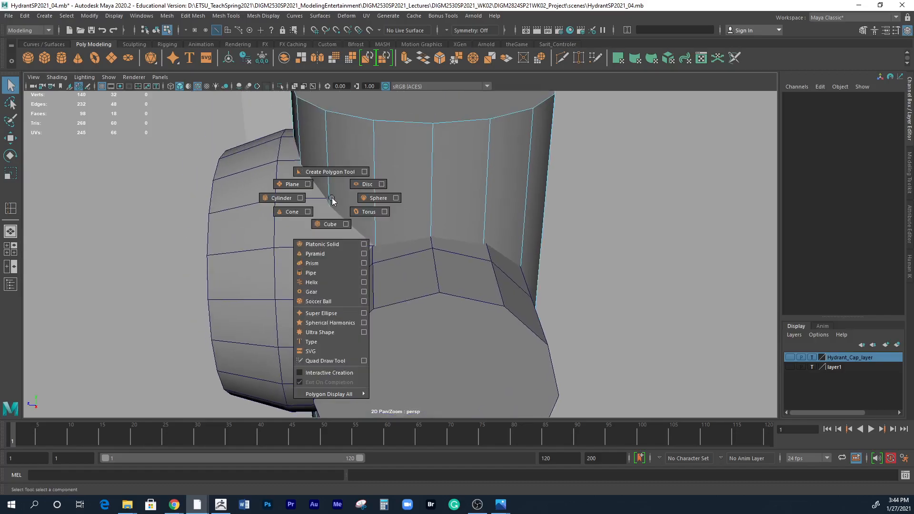
pyautogui.click(10, 208)
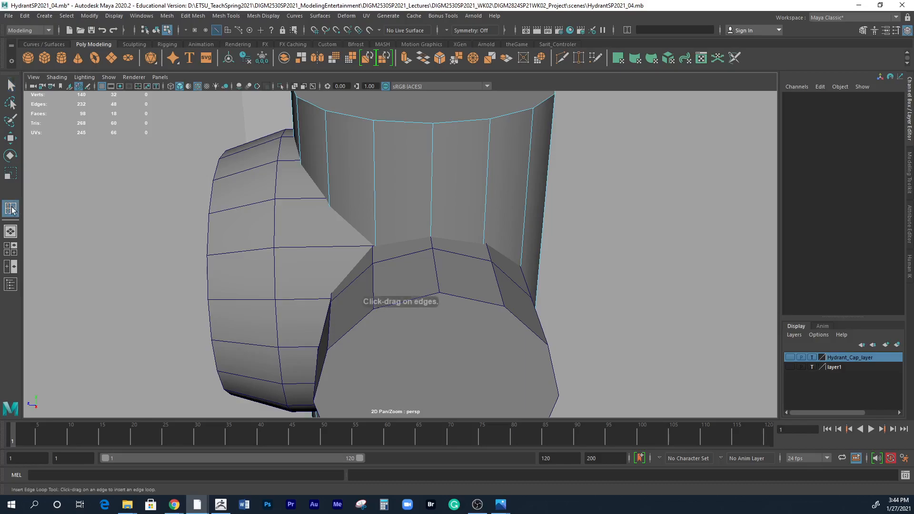
pyautogui.click(235, 16)
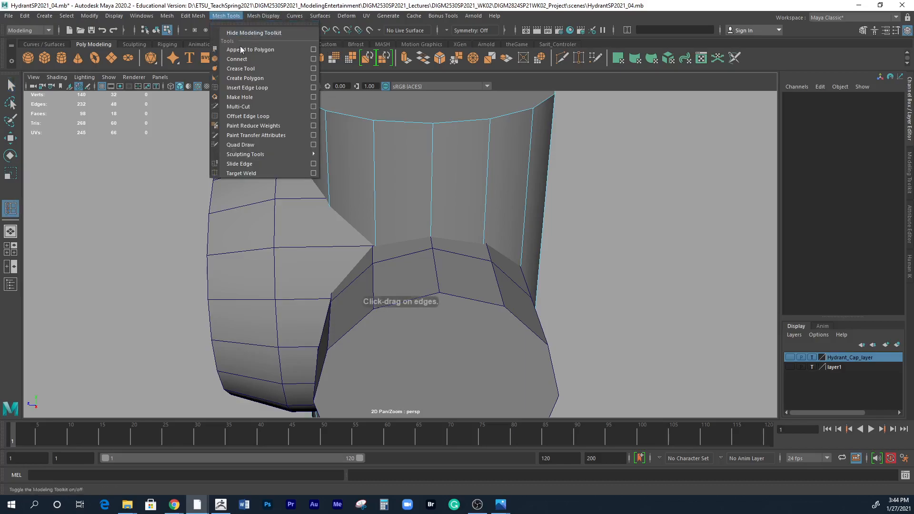
pyautogui.click(376, 196)
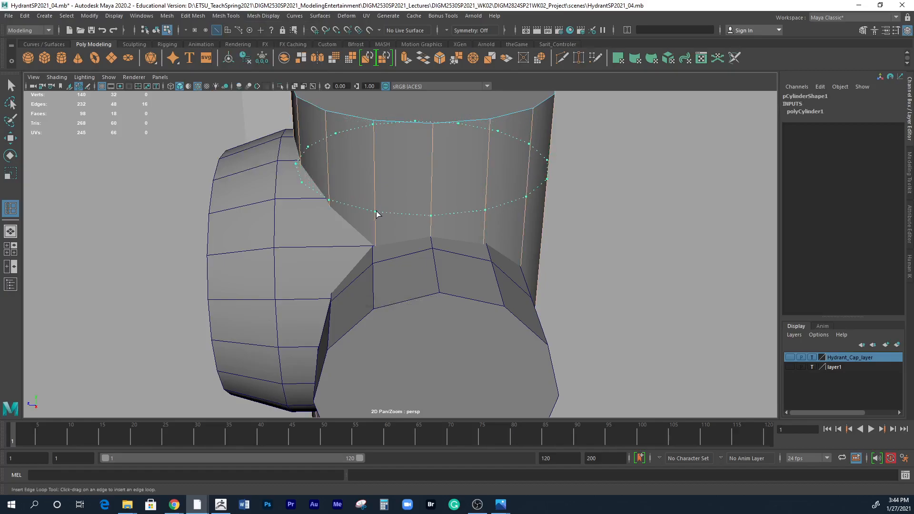
pyautogui.click(377, 214)
pyautogui.keyDown('alt'); pyautogui.moveTo(378, 206); pyautogui.dragTo(411, 190); pyautogui.keyUp('alt')
pyautogui.moveTo(370, 122); pyautogui.dragTo(370, 155)
pyautogui.moveTo(373, 120); pyautogui.dragTo(370, 149)
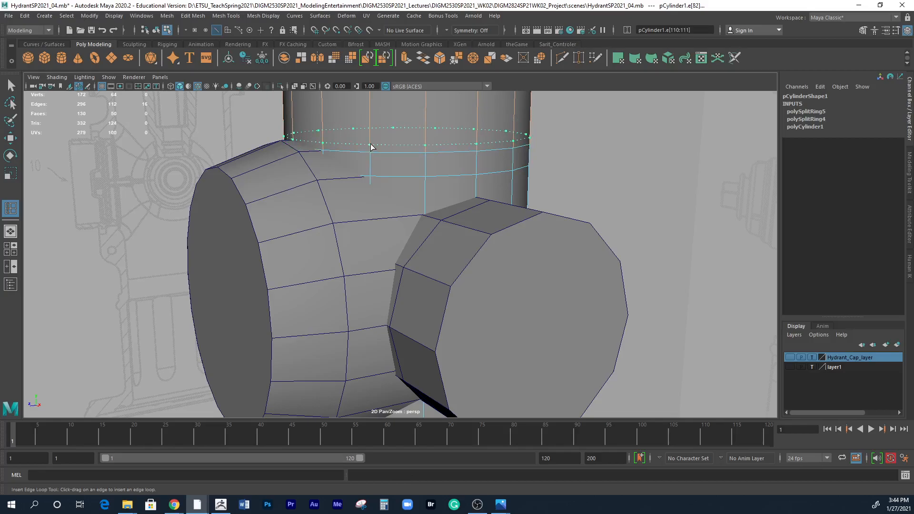
# Insert a third edge loop around the vertical body just above the large outlet, undoing and re-placing it once.
pyautogui.press('alt')
pyautogui.moveTo(372, 148); pyautogui.dragTo(372, 149)
pyautogui.keyDown('alt'); pyautogui.moveTo(373, 148); pyautogui.dragTo(454, 173); pyautogui.keyUp('alt')
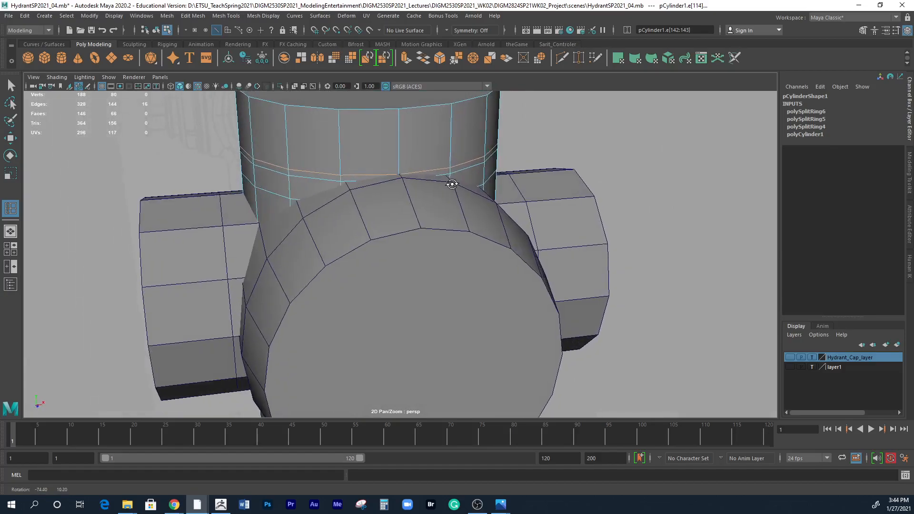
pyautogui.hotkey('ctrl', 'z')
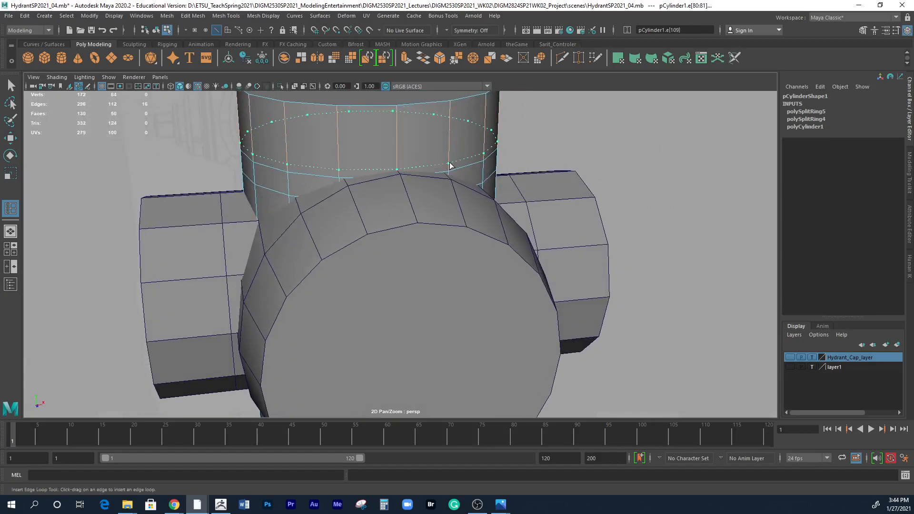
pyautogui.click(449, 165)
pyautogui.keyDown('alt'); pyautogui.moveTo(449, 165); pyautogui.dragTo(383, 195); pyautogui.keyUp('alt')
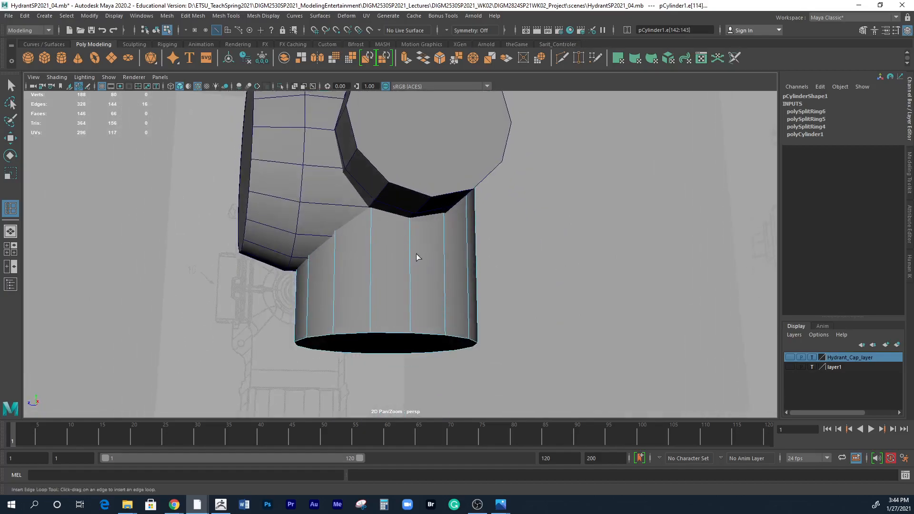
# Insert four edge loops around the vertical body's lower part, level with the undersides of the large outlet and side arms.
pyautogui.moveTo(410, 246); pyautogui.dragTo(412, 232)
pyautogui.moveTo(415, 263)
pyautogui.keyDown('alt'); pyautogui.mouseDown()
pyautogui.moveTo(424, 269)
pyautogui.moveTo(416, 290)
pyautogui.moveTo(415, 249)
pyautogui.mouseUp(); pyautogui.keyUp('alt')
pyautogui.keyDown('alt'); pyautogui.moveTo(418, 288); pyautogui.dragTo(421, 262); pyautogui.keyUp('alt')
pyautogui.keyDown('alt'); pyautogui.moveTo(471, 285); pyautogui.dragTo(397, 265); pyautogui.keyUp('alt')
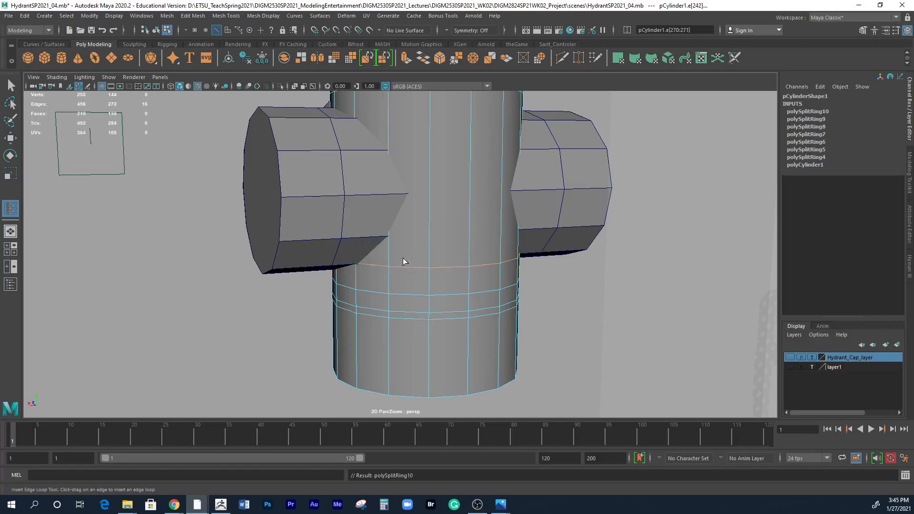
# Insert four more edge loops around the vertical body's middle, level with the points where the side arms' edges meet it.
pyautogui.moveTo(427, 234); pyautogui.dragTo(427, 240)
pyautogui.moveTo(432, 196); pyautogui.dragTo(431, 195)
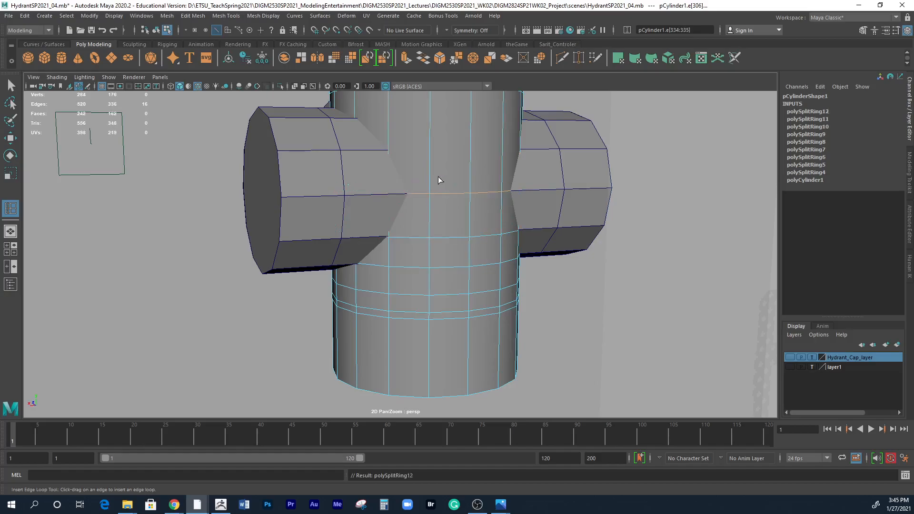
pyautogui.moveTo(430, 161); pyautogui.dragTo(392, 155)
pyautogui.keyDown('alt'); pyautogui.moveTo(435, 194); pyautogui.dragTo(506, 231); pyautogui.keyUp('alt')
pyautogui.keyDown('alt'); pyautogui.moveTo(632, 229); pyautogui.dragTo(543, 203); pyautogui.keyUp('alt')
pyautogui.keyDown('alt'); pyautogui.moveTo(460, 276); pyautogui.dragTo(548, 260); pyautogui.keyUp('alt')
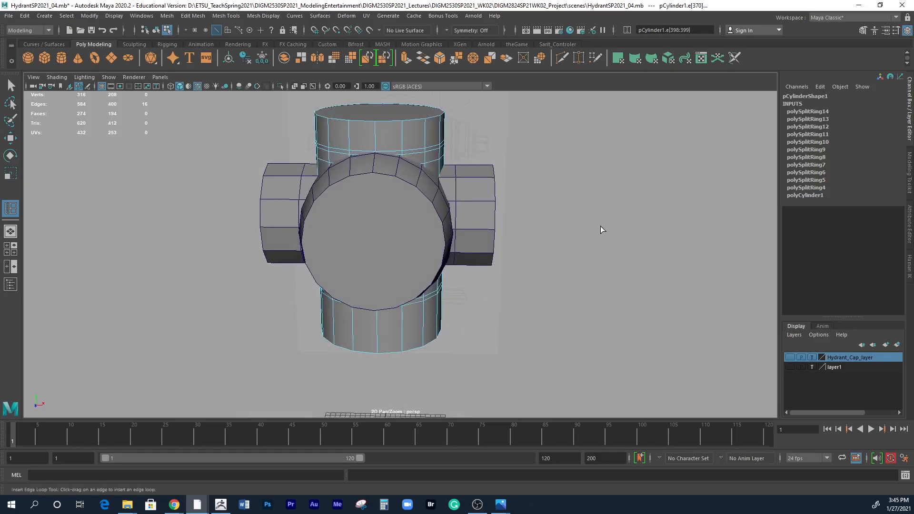
# Cut the vertical body's top cap in half from front to back with the Multi-Cut tool.
pyautogui.click(227, 16)
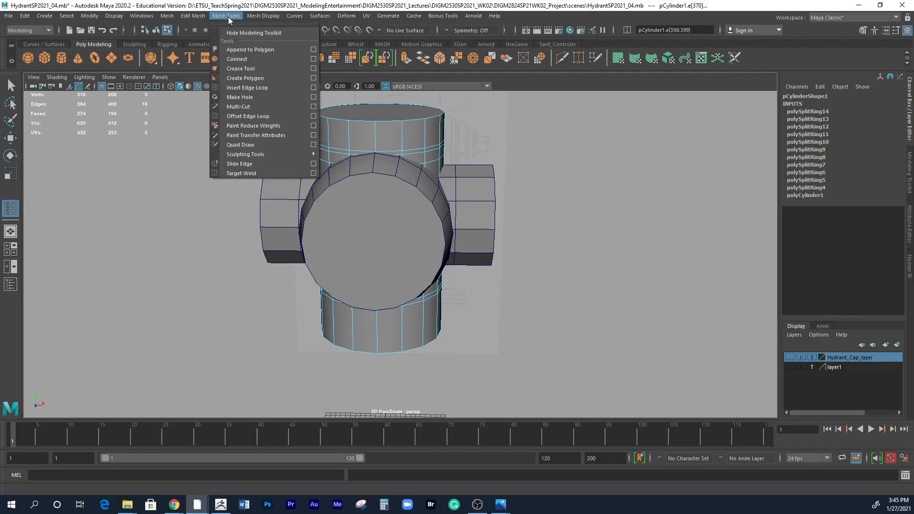
pyautogui.click(239, 107)
pyautogui.keyDown('alt'); pyautogui.moveTo(402, 160); pyautogui.dragTo(406, 189); pyautogui.keyUp('alt')
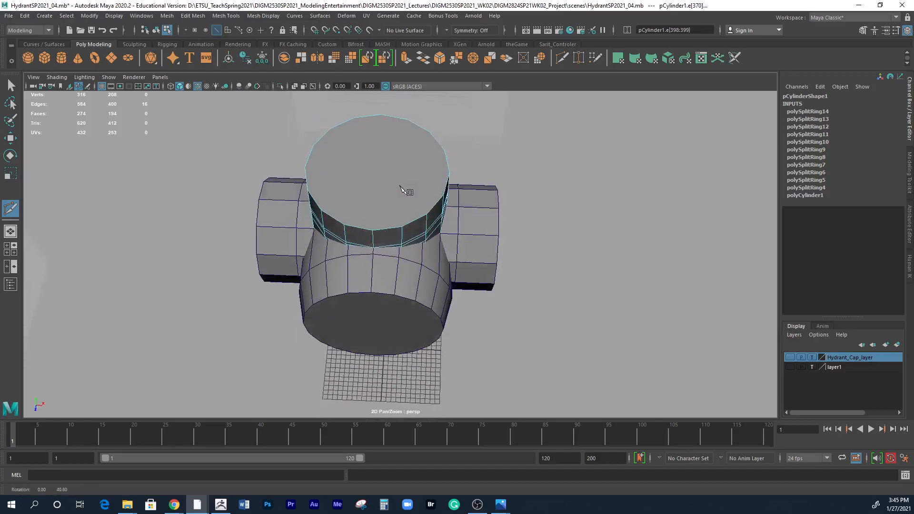
pyautogui.click(364, 112)
pyautogui.click(372, 229)
pyautogui.press('Return')
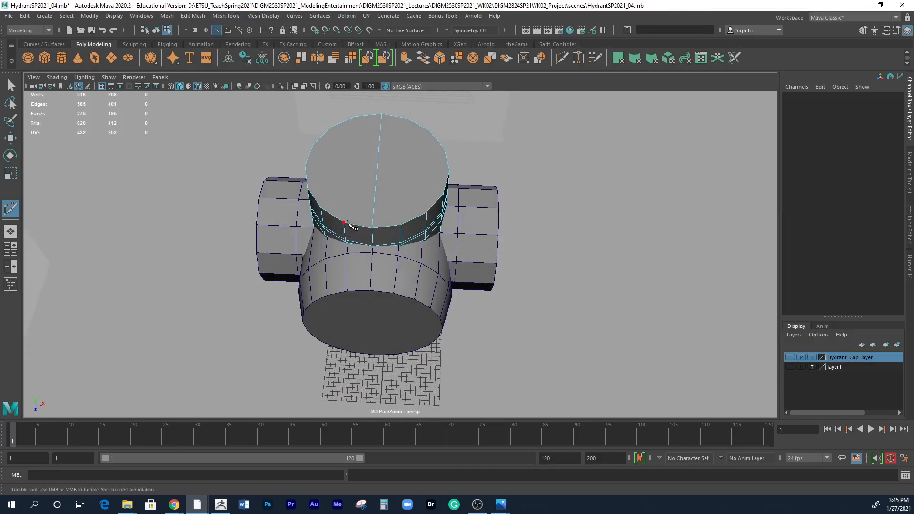
# Cut the vertical body's bottom cap in half with a front-to-back edge.
pyautogui.keyDown('alt'); pyautogui.moveTo(488, 372); pyautogui.dragTo(490, 272); pyautogui.keyUp('alt')
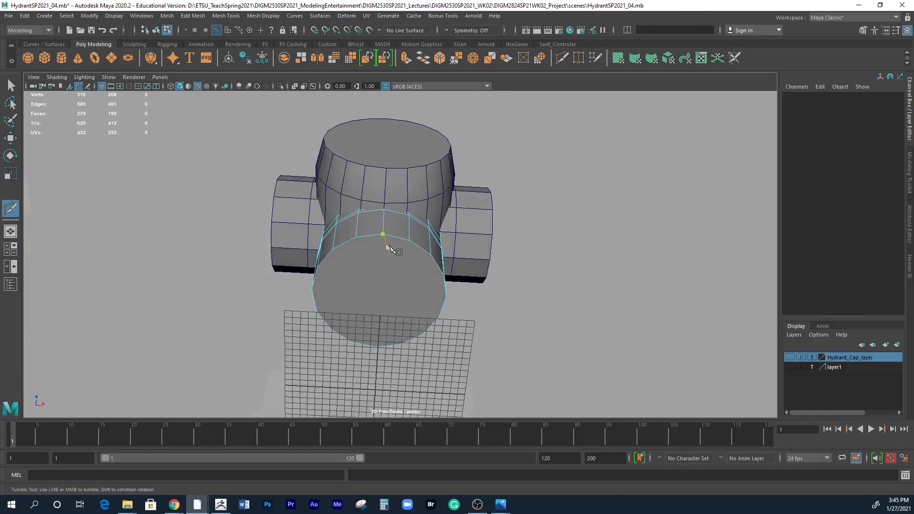
pyautogui.click(365, 238)
pyautogui.click(346, 352)
pyautogui.press('Return')
# Select the large front outlet and split its end cap with a vertical Multi-Cut edge through the middle.
pyautogui.keyDown('alt'); pyautogui.moveTo(528, 256); pyautogui.dragTo(473, 330); pyautogui.keyUp('alt')
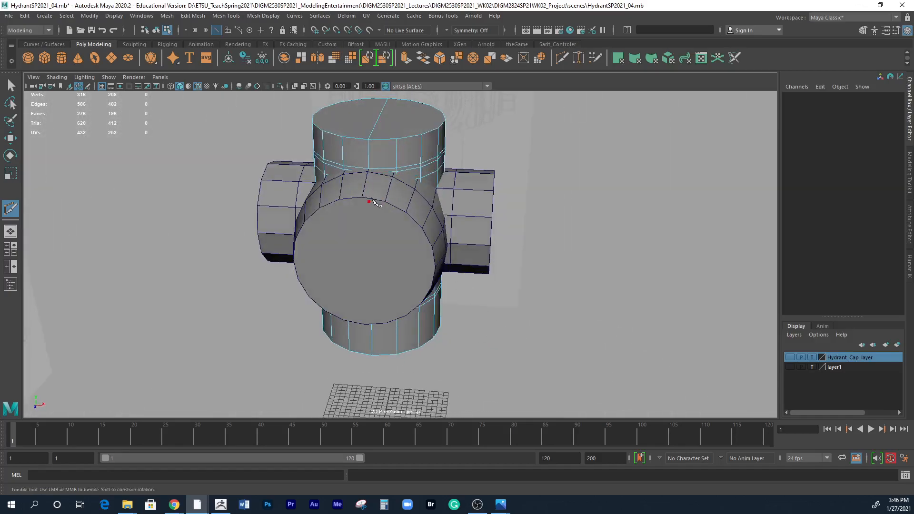
pyautogui.press('q')
pyautogui.moveTo(392, 227); pyautogui.dragTo(415, 206, button='right')
pyautogui.click(387, 228)
pyautogui.moveTo(384, 233); pyautogui.dragTo(386, 230, button='right')
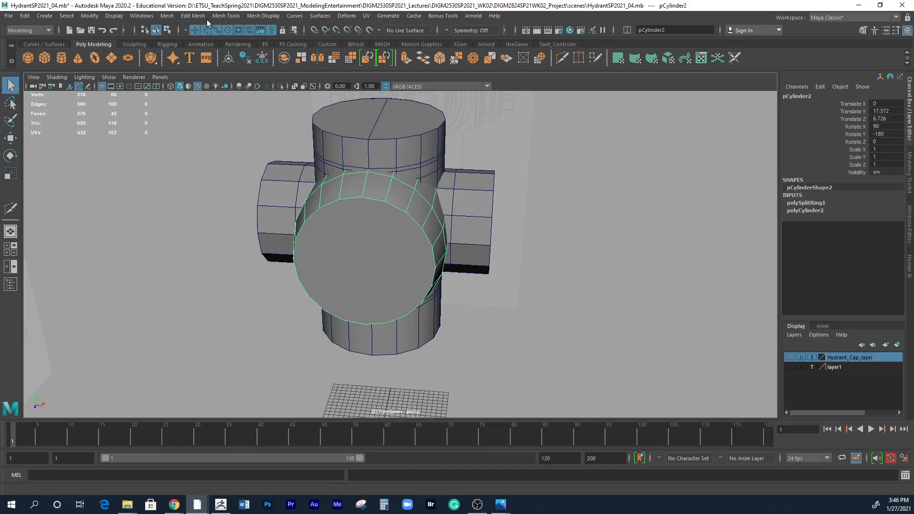
pyautogui.click(193, 16)
pyautogui.click(252, 107)
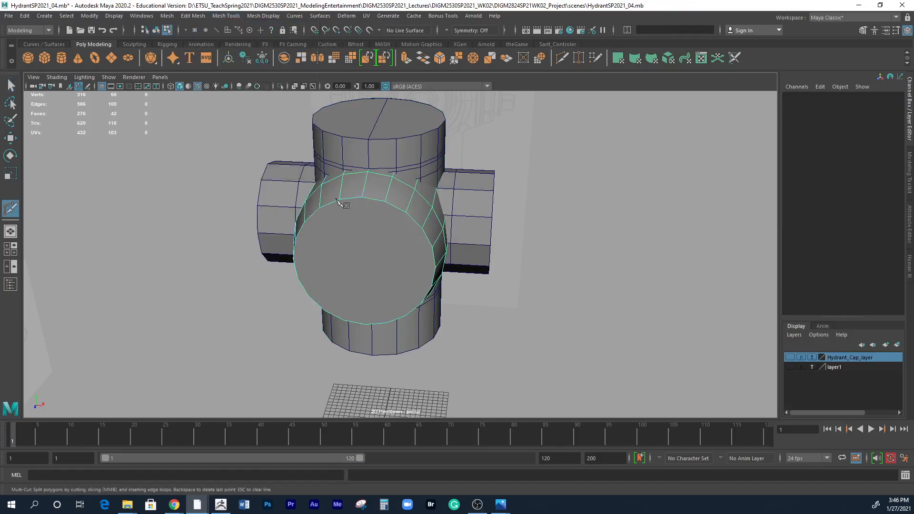
pyautogui.click(362, 196)
pyautogui.click(364, 324)
pyautogui.press('Return')
pyautogui.keyDown('alt'); pyautogui.moveTo(485, 347); pyautogui.dragTo(494, 277); pyautogui.keyUp('alt')
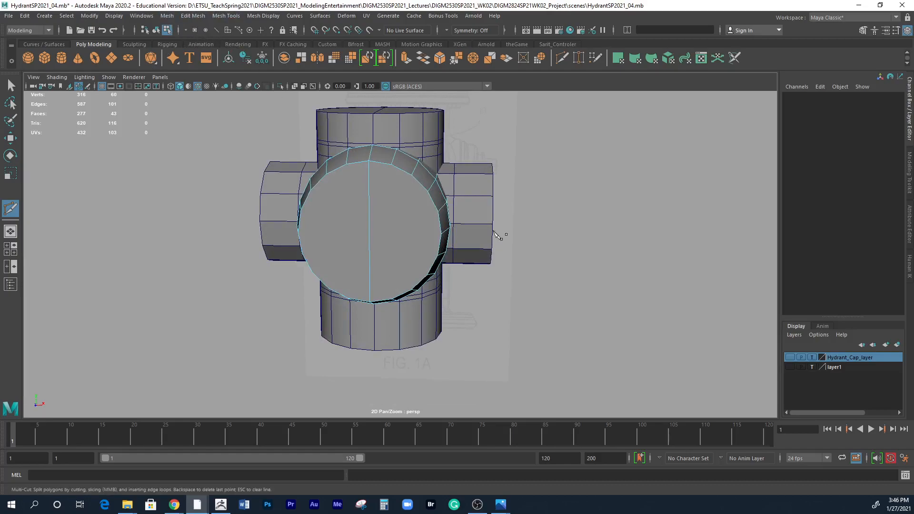
pyautogui.keyDown('alt'); pyautogui.moveTo(526, 346); pyautogui.dragTo(404, 214); pyautogui.keyUp('alt')
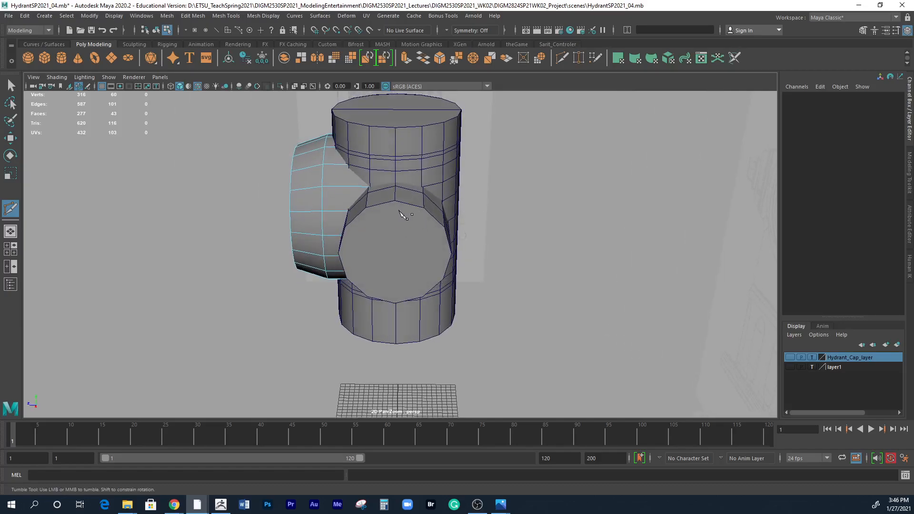
pyautogui.click(396, 254)
pyautogui.hotkey('ctrl', 'z')
pyautogui.keyDown('alt'); pyautogui.moveTo(403, 288); pyautogui.dragTo(540, 306); pyautogui.keyUp('alt')
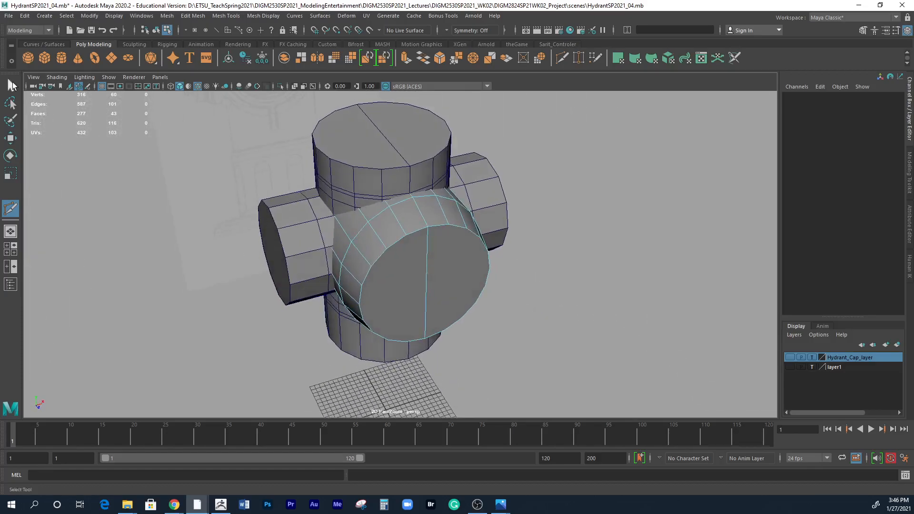
# Select the three body cylinders together and delete their construction history.
pyautogui.click(11, 85)
pyautogui.moveTo(434, 238); pyautogui.dragTo(474, 229, button='right')
pyautogui.keyDown('alt'); pyautogui.moveTo(541, 295); pyautogui.dragTo(534, 307); pyautogui.keyUp('alt')
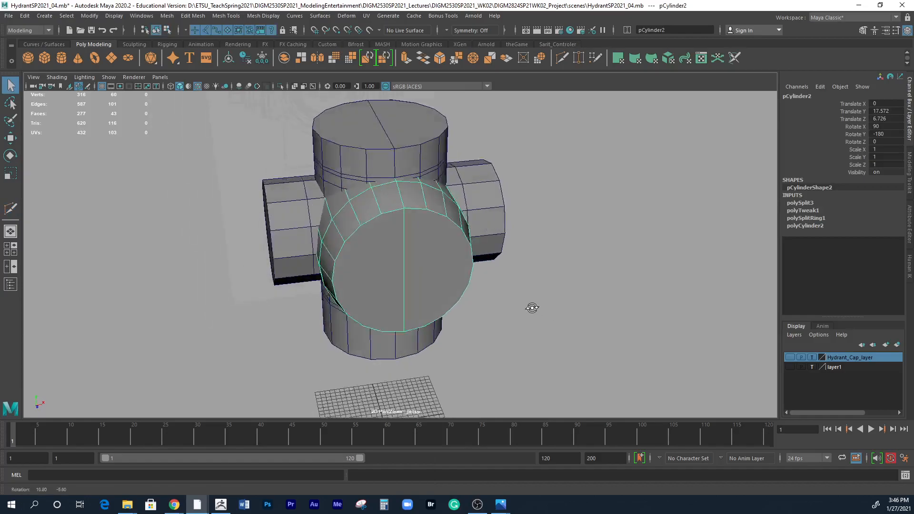
pyautogui.click(418, 151)
pyautogui.click(497, 200)
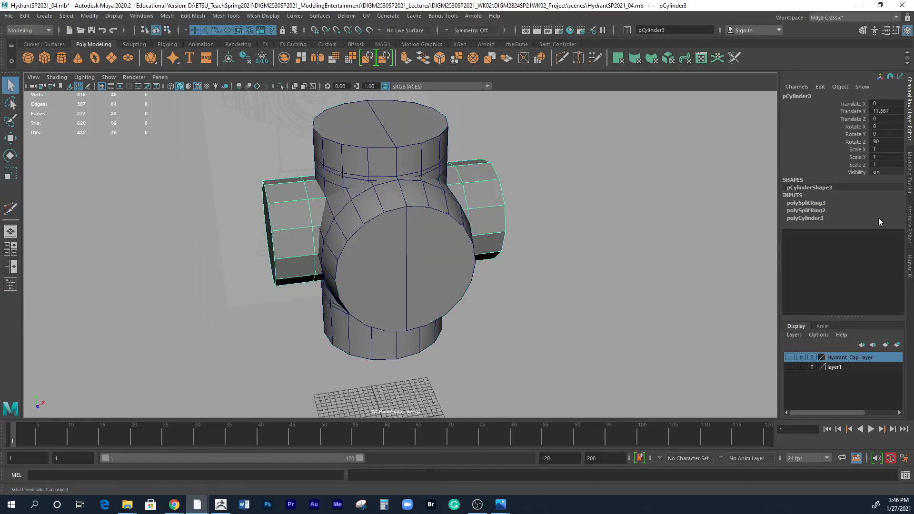
pyautogui.click(339, 155)
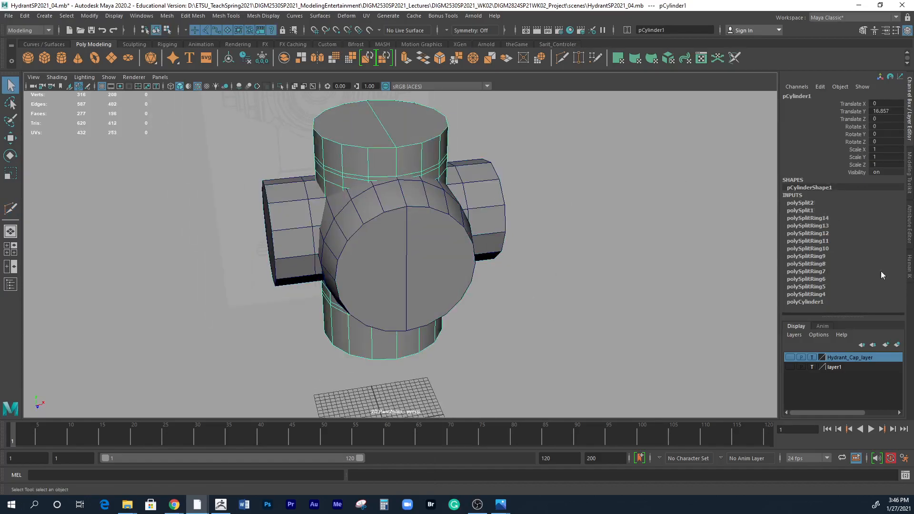
pyautogui.moveTo(273, 151); pyautogui.dragTo(469, 202)
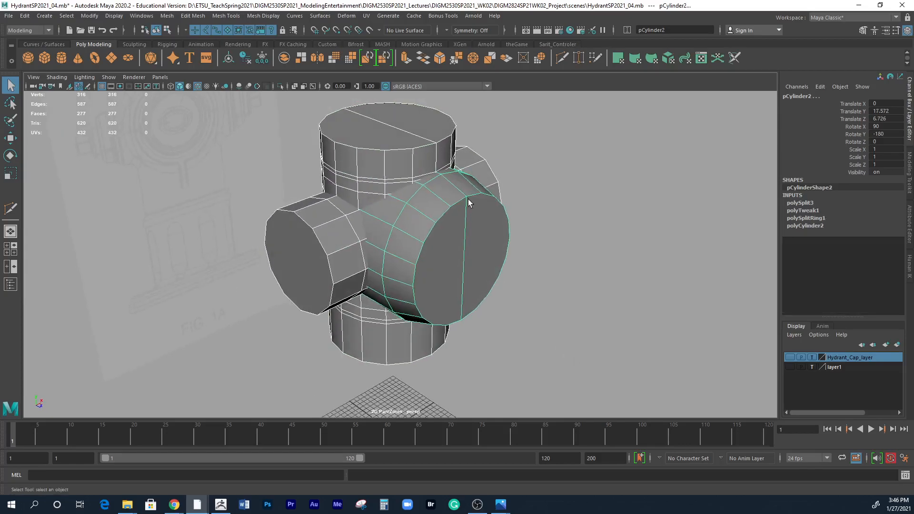
pyautogui.click(25, 15)
pyautogui.moveTo(44, 130)
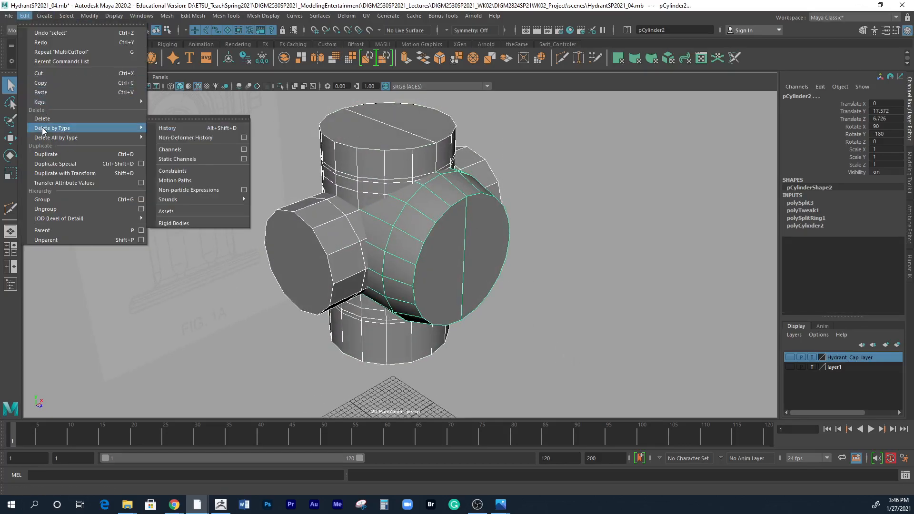
pyautogui.click(189, 129)
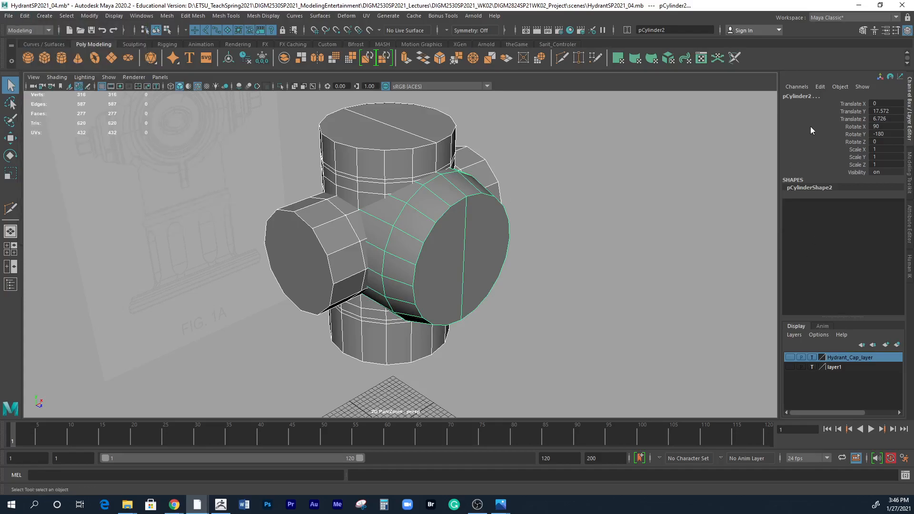
# Freeze the transformations of the three body cylinders and clear the selection.
pyautogui.click(91, 17)
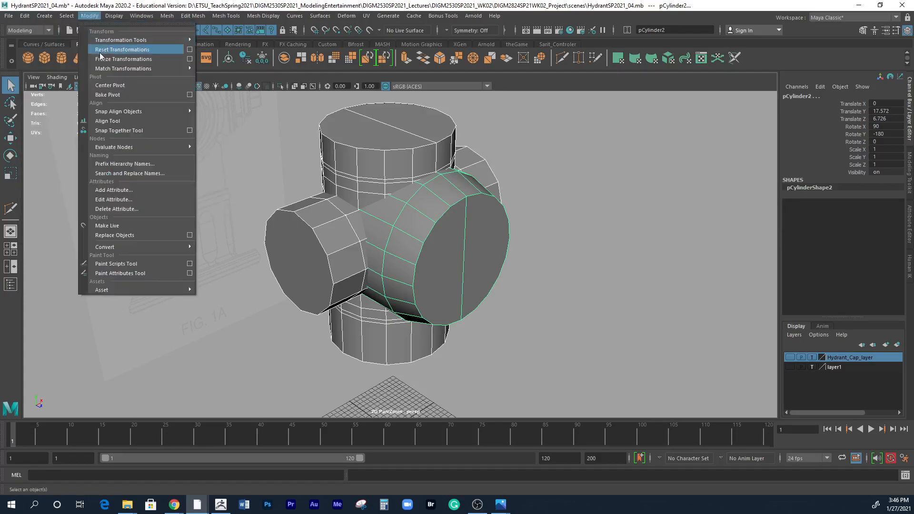
pyautogui.click(123, 59)
pyautogui.keyDown('alt'); pyautogui.moveTo(561, 306); pyautogui.dragTo(513, 303); pyautogui.keyUp('alt')
pyautogui.click(519, 310)
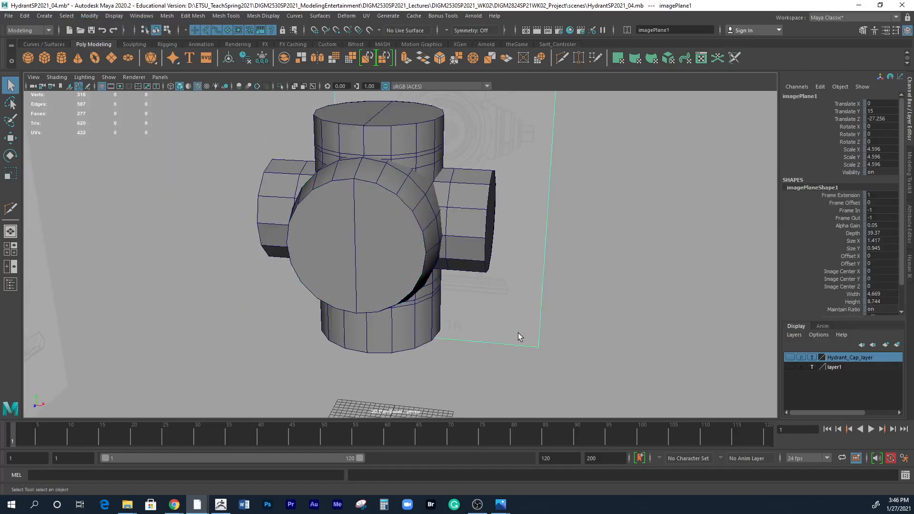
pyautogui.keyDown('alt'); pyautogui.moveTo(521, 331); pyautogui.dragTo(671, 318, button='right'); pyautogui.keyUp('alt')
pyautogui.keyDown('alt'); pyautogui.moveTo(675, 324); pyautogui.dragTo(638, 341); pyautogui.keyUp('alt')
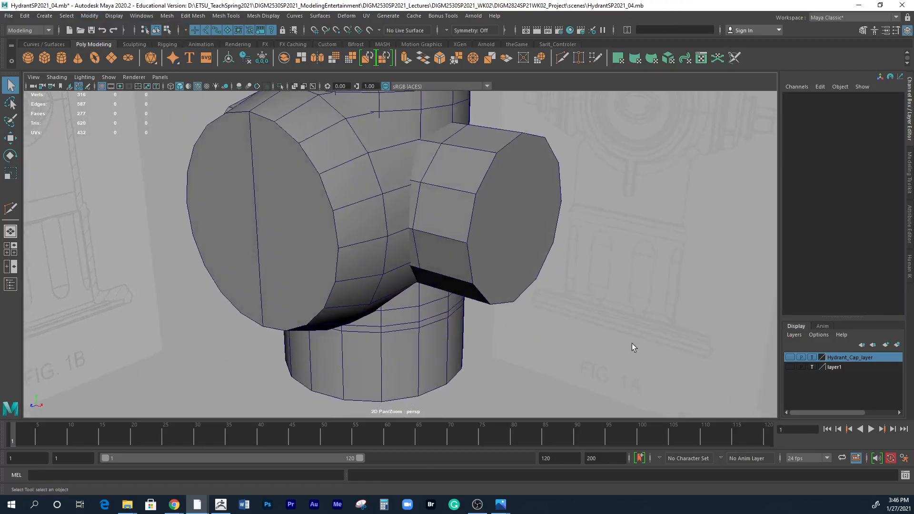
# Select all three body cylinders with the large front outlet last and save the scene.
pyautogui.keyDown('alt'); pyautogui.moveTo(638, 342); pyautogui.dragTo(429, 340, button='right'); pyautogui.keyUp('alt')
pyautogui.moveTo(430, 340)
pyautogui.keyDown('alt'); pyautogui.mouseDown()
pyautogui.moveTo(400, 343)
pyautogui.moveTo(429, 352)
pyautogui.mouseUp(); pyautogui.keyUp('alt')
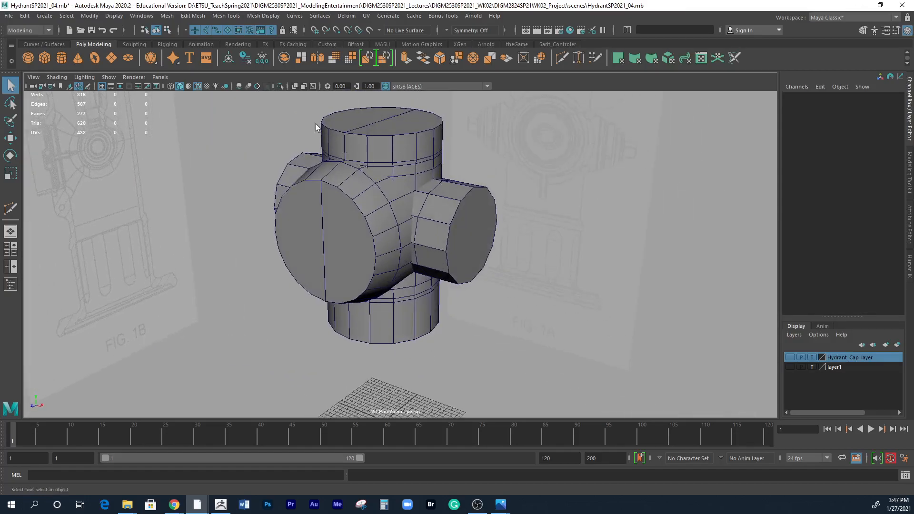
pyautogui.click(336, 198)
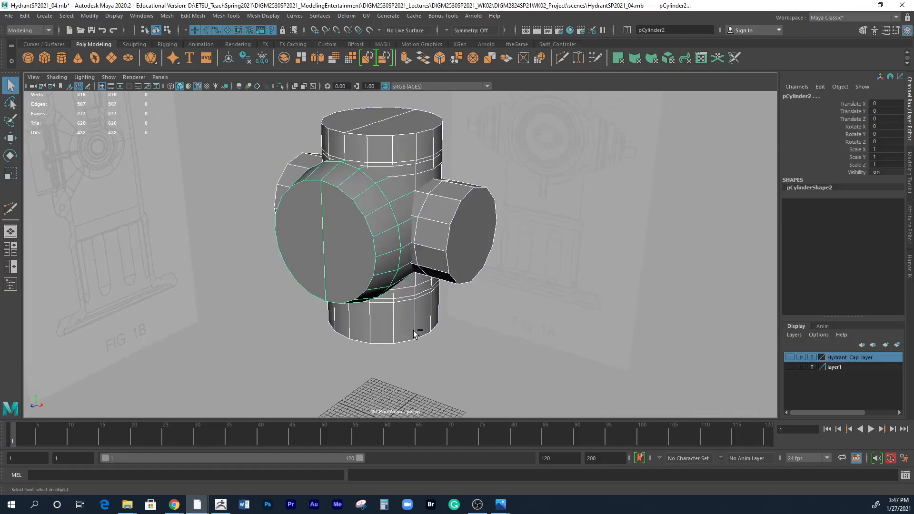
pyautogui.hotkey('ctrl', 's')
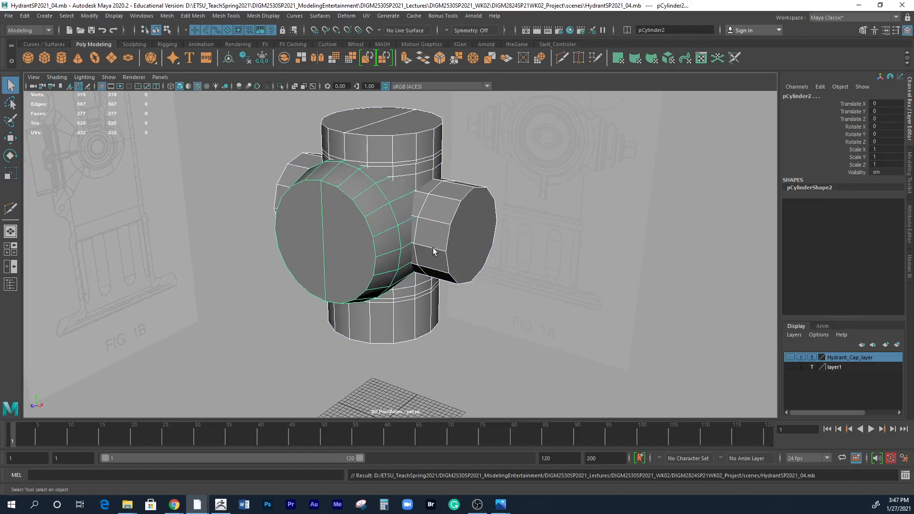
# Save the scene as a new version named HydrantSP2021_04a.mb.
pyautogui.click(8, 16)
pyautogui.click(31, 63)
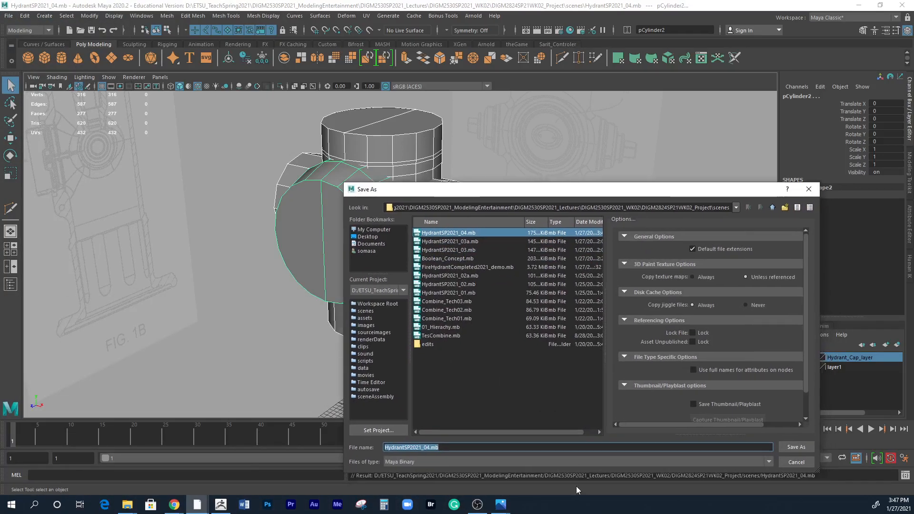
pyautogui.click(429, 447)
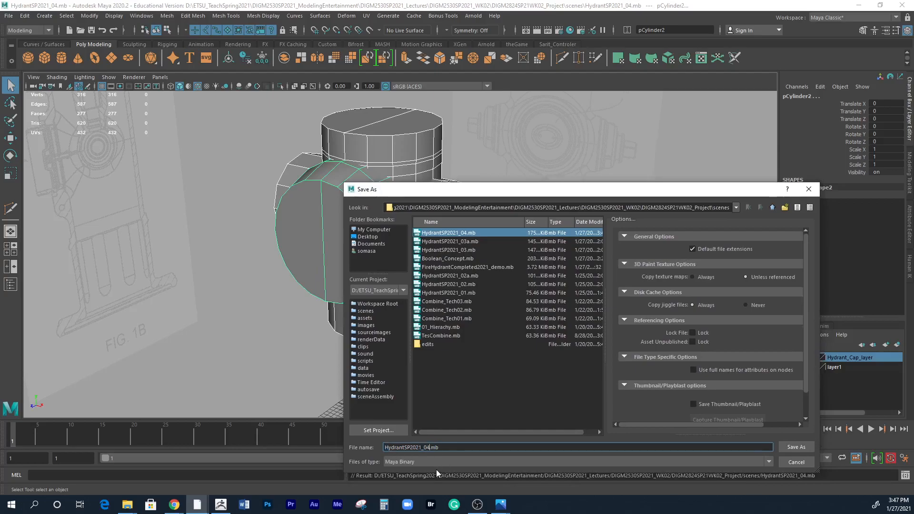
pyautogui.write('a')
pyautogui.click(788, 447)
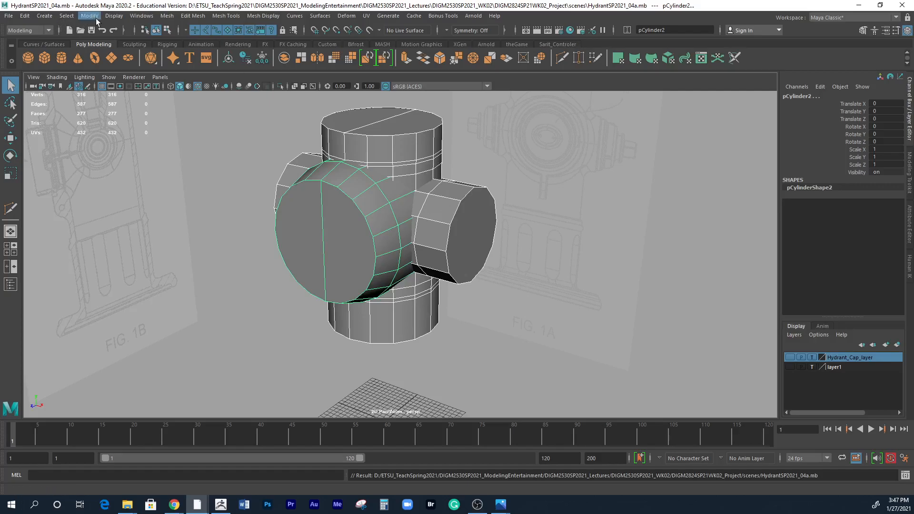
# Join the three body cylinders into one mesh with a Boolean union.
pyautogui.click(167, 17)
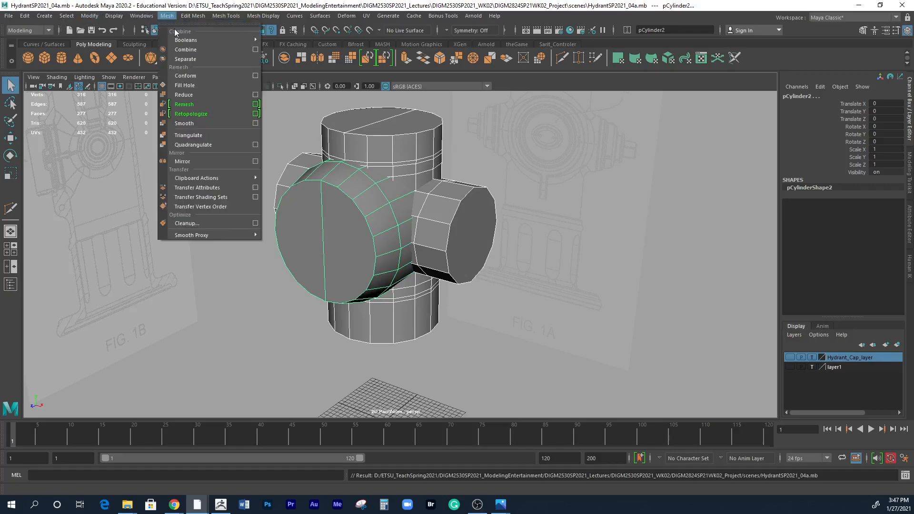
pyautogui.moveTo(179, 42)
pyautogui.click(281, 40)
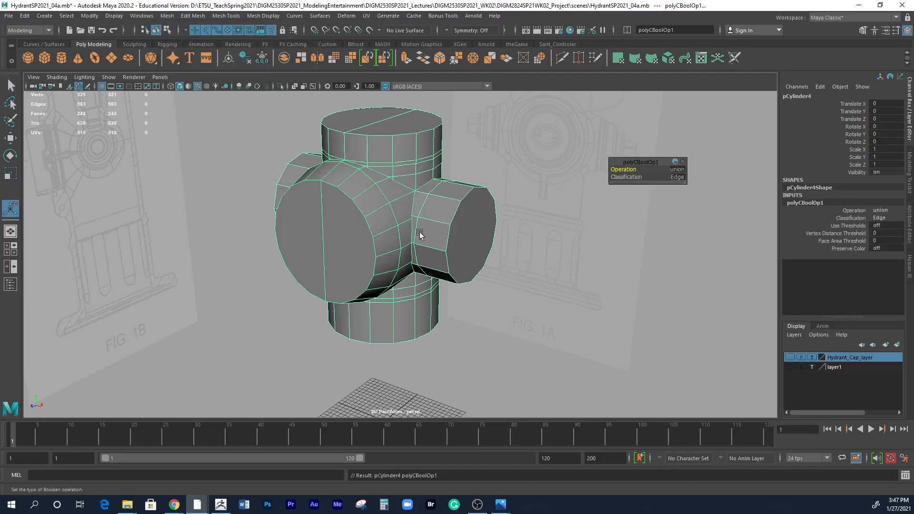
pyautogui.keyDown('alt'); pyautogui.moveTo(503, 343); pyautogui.dragTo(421, 187); pyautogui.keyUp('alt')
pyautogui.keyDown('alt'); pyautogui.moveTo(402, 320); pyautogui.dragTo(406, 214); pyautogui.keyUp('alt')
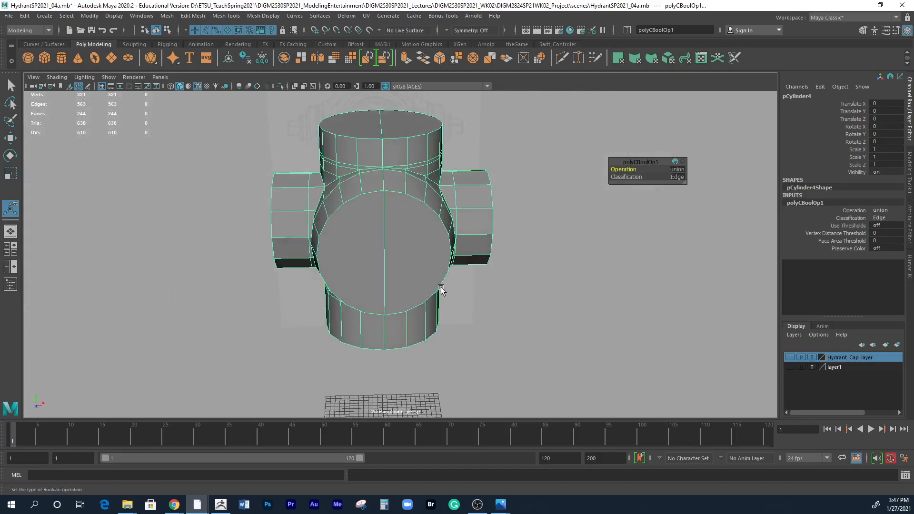
# Delete the front face strip just left of the body's center line, together with the left halves of the front, top and bottom caps.
pyautogui.moveTo(367, 220); pyautogui.dragTo(366, 235, button='right')
pyautogui.click(367, 193)
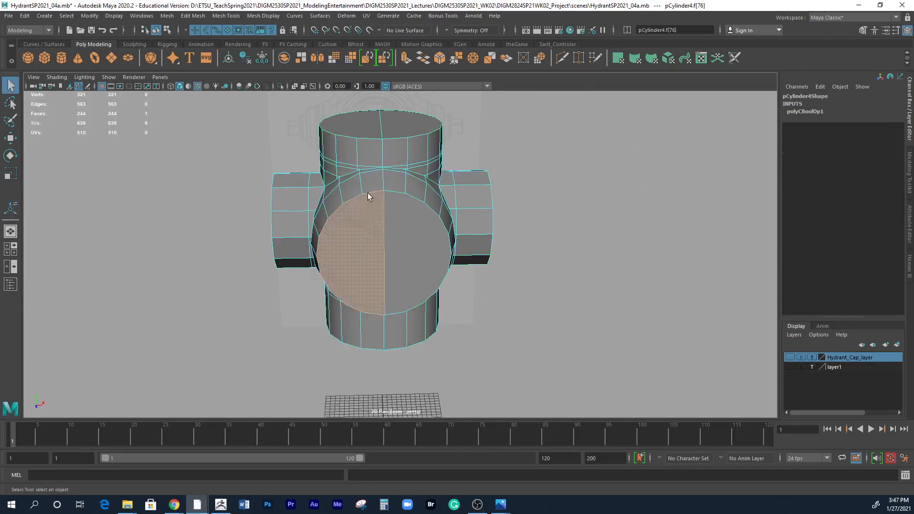
pyautogui.keyDown('shift'); pyautogui.doubleClick(366, 157); pyautogui.keyUp('shift')
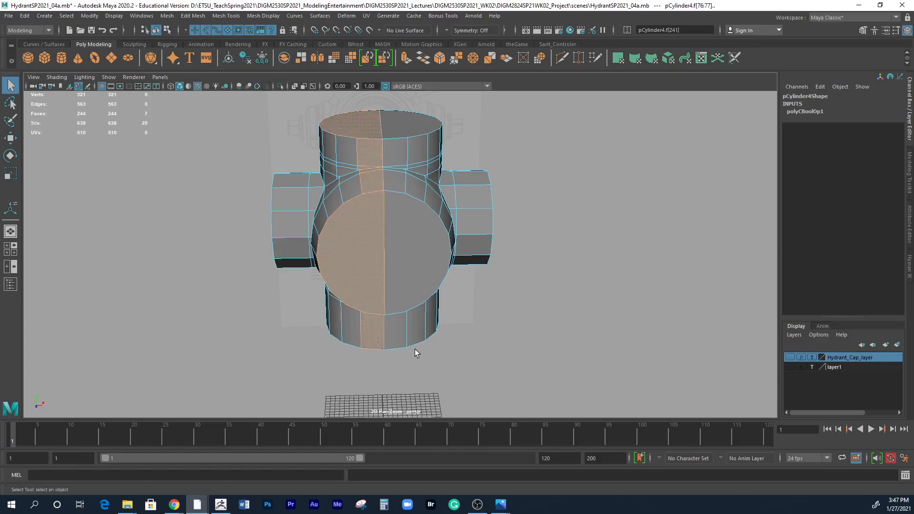
pyautogui.keyDown('alt'); pyautogui.moveTo(414, 347); pyautogui.dragTo(419, 301); pyautogui.keyUp('alt')
pyautogui.keyDown('shift'); pyautogui.click(372, 245); pyautogui.keyUp('shift')
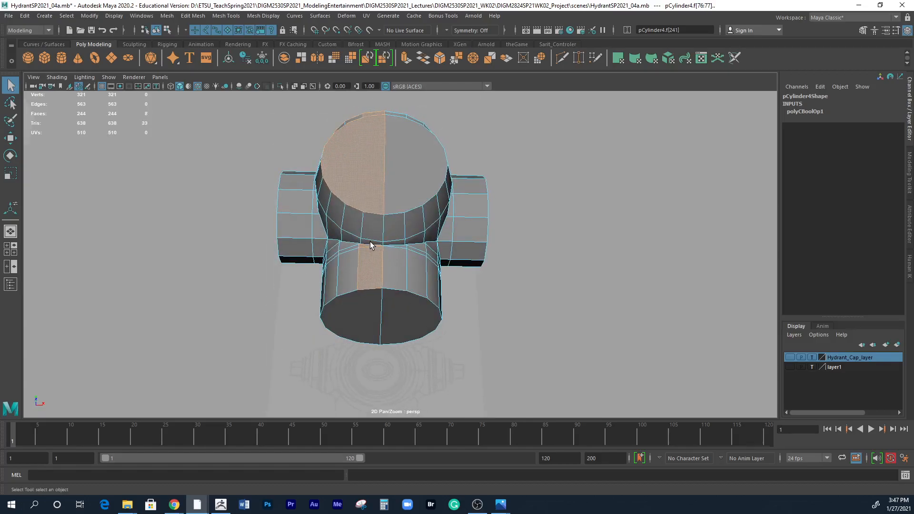
pyautogui.keyDown('shift'); pyautogui.click(366, 313); pyautogui.keyUp('shift')
pyautogui.press('Delete')
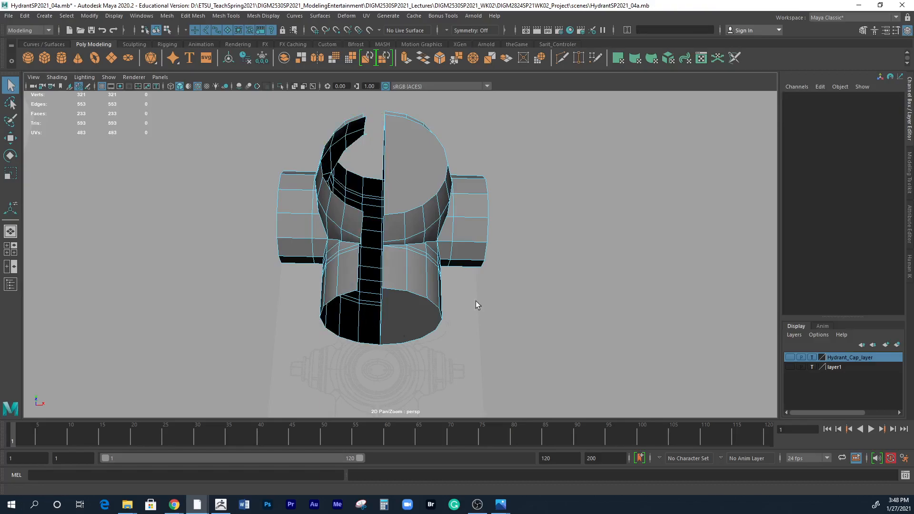
# Delete the back face strip left of the center line and the detached left half of the body.
pyautogui.keyDown('alt'); pyautogui.moveTo(504, 279); pyautogui.dragTo(511, 356); pyautogui.keyUp('alt')
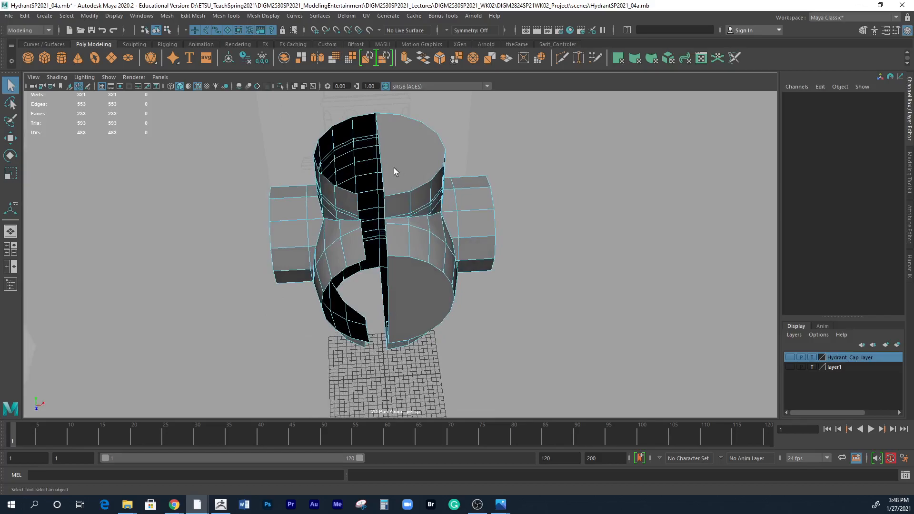
pyautogui.click(361, 126)
pyautogui.keyDown('shift'); pyautogui.doubleClick(372, 266); pyautogui.keyUp('shift')
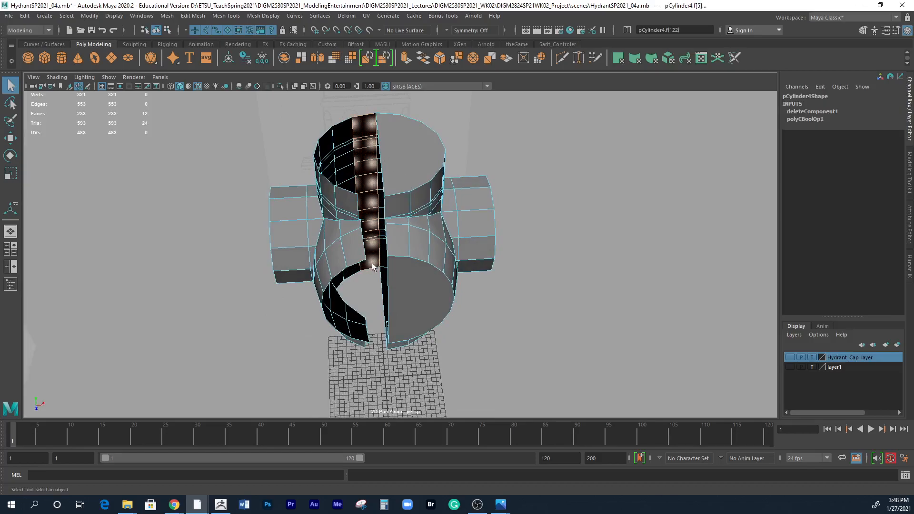
pyautogui.press('Delete')
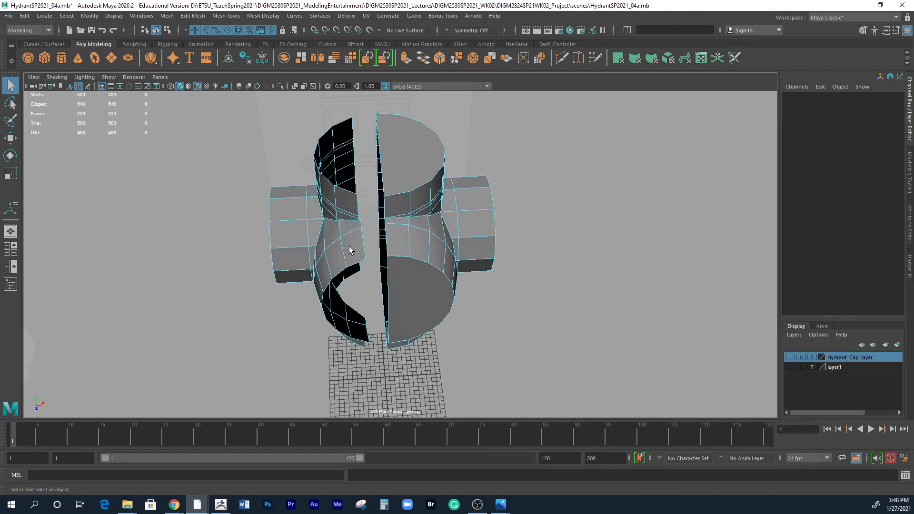
pyautogui.doubleClick(349, 247)
pyautogui.press('Delete')
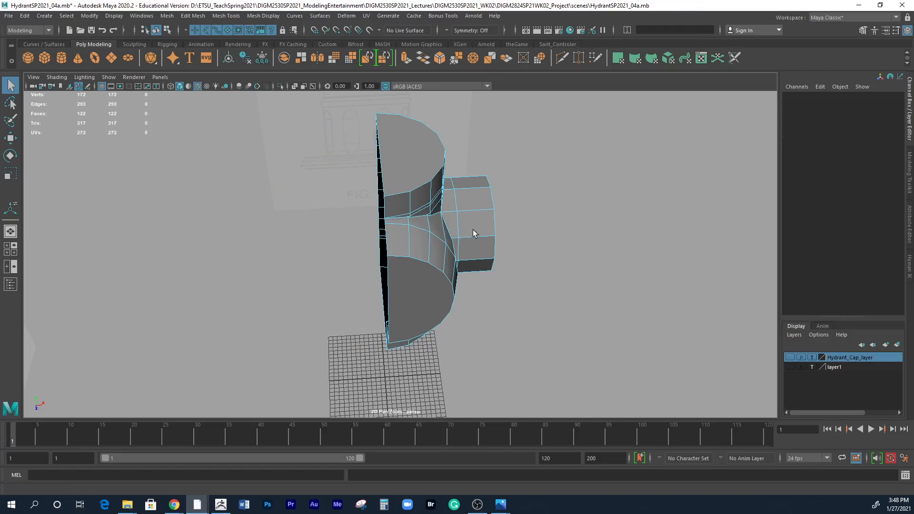
# Delete the remaining cap faces on the front outlet, side outlet, top and bottom of the half body.
pyautogui.keyDown('alt'); pyautogui.moveTo(496, 283); pyautogui.dragTo(432, 199); pyautogui.keyUp('alt')
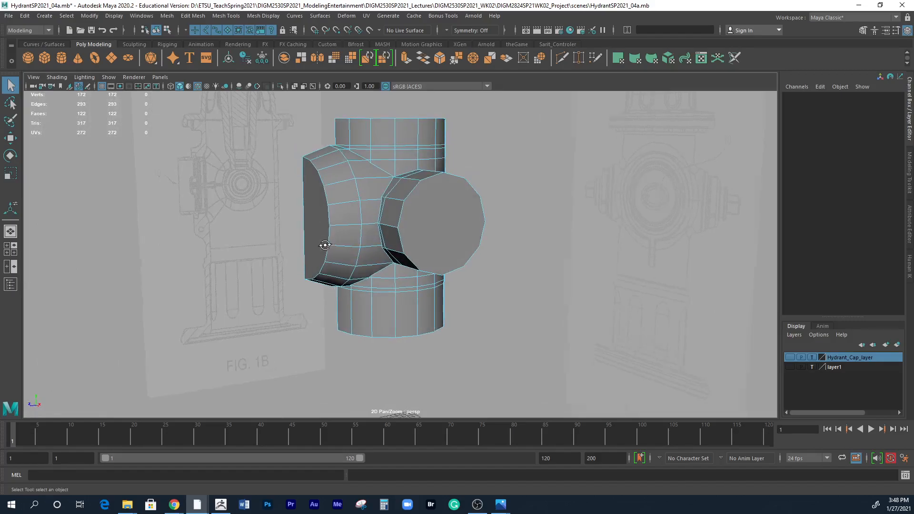
pyautogui.keyDown('alt'); pyautogui.moveTo(323, 243); pyautogui.dragTo(364, 238); pyautogui.keyUp('alt')
pyautogui.moveTo(360, 235); pyautogui.dragTo(355, 256, button='right')
pyautogui.click(355, 256)
pyautogui.keyDown('alt'); pyautogui.moveTo(355, 256); pyautogui.dragTo(431, 260); pyautogui.keyUp('alt')
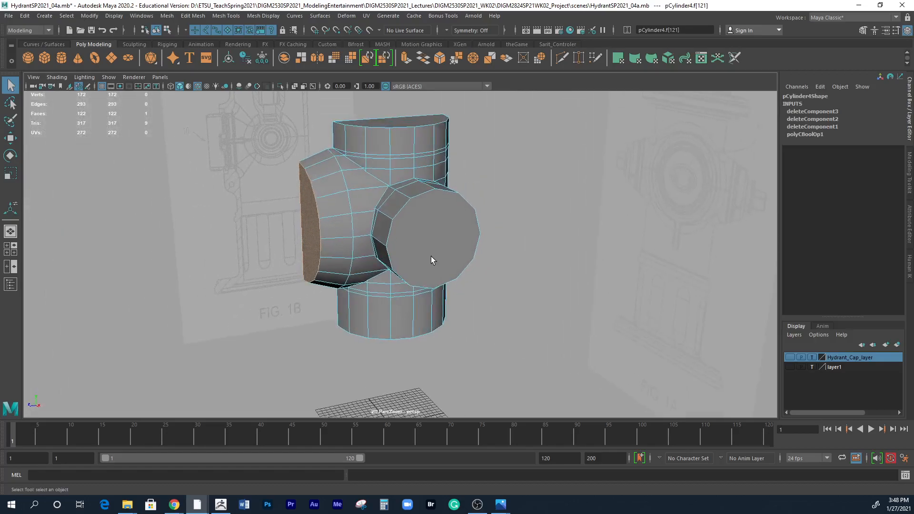
pyautogui.keyDown('shift'); pyautogui.click(432, 257); pyautogui.keyUp('shift')
pyautogui.keyDown('shift'); pyautogui.click(405, 120); pyautogui.keyUp('shift')
pyautogui.keyDown('alt'); pyautogui.moveTo(469, 182); pyautogui.dragTo(432, 373); pyautogui.keyUp('alt')
pyautogui.press('Delete')
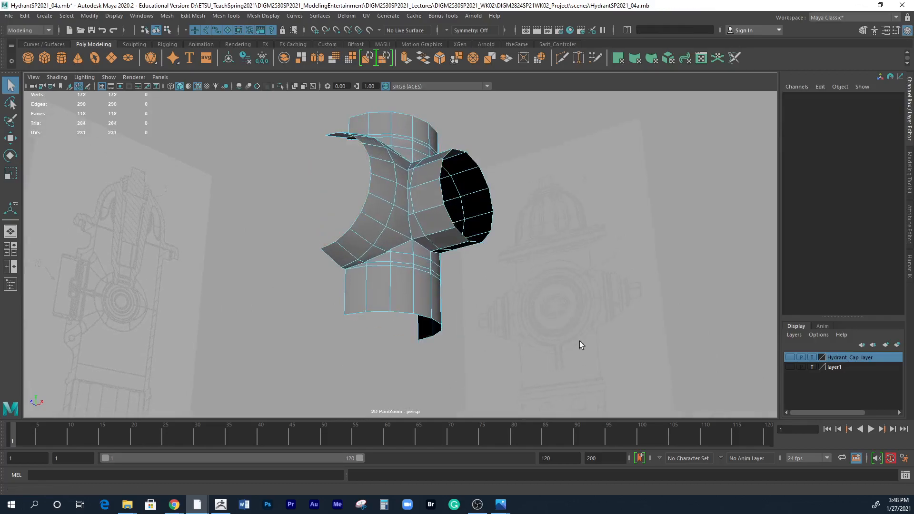
# Run mesh Cleanup on the half body to tessellate faces with more than 4 sides.
pyautogui.keyDown('alt'); pyautogui.moveTo(501, 278); pyautogui.dragTo(478, 316); pyautogui.keyUp('alt')
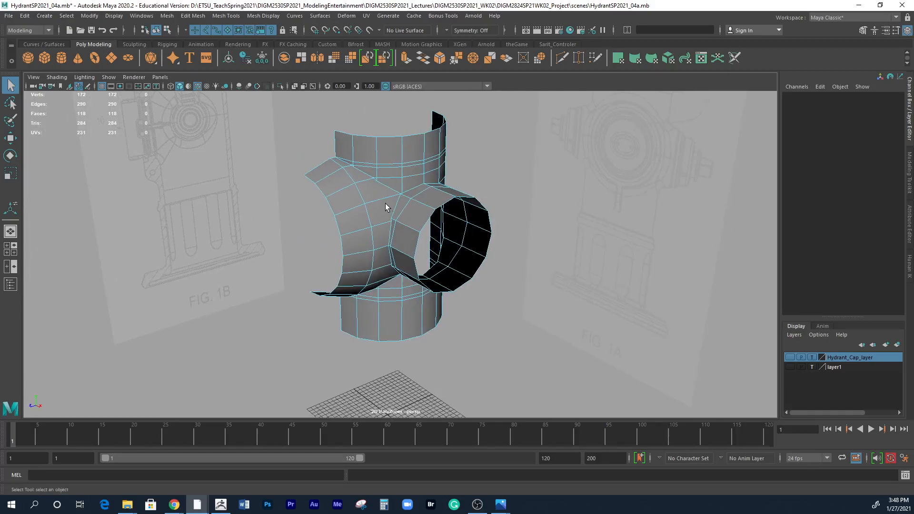
pyautogui.moveTo(384, 197)
pyautogui.mouseDown(button='right')
pyautogui.moveTo(414, 191)
pyautogui.moveTo(397, 198)
pyautogui.mouseUp(button='right')
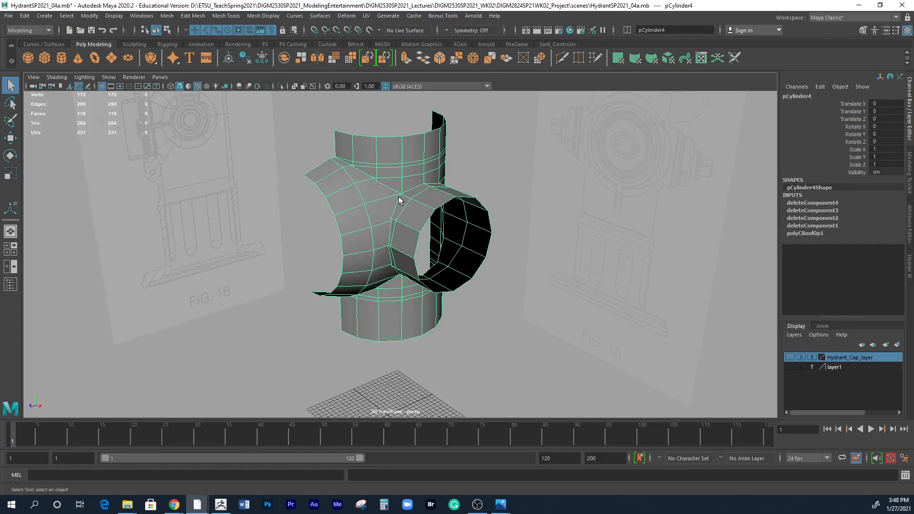
pyautogui.click(166, 16)
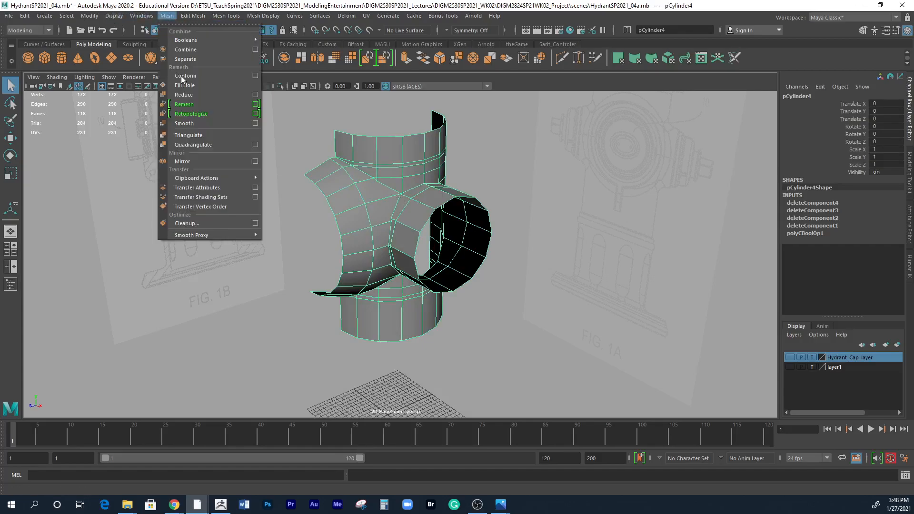
pyautogui.click(255, 224)
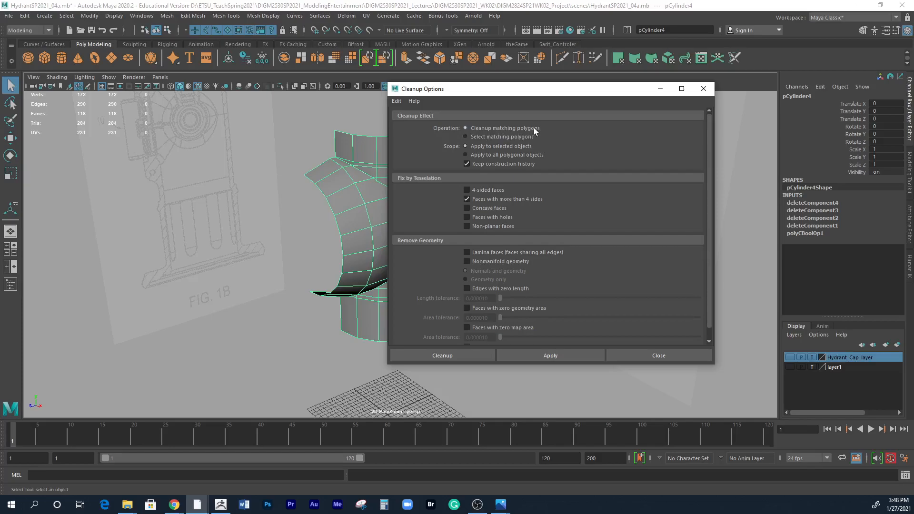
pyautogui.click(480, 355)
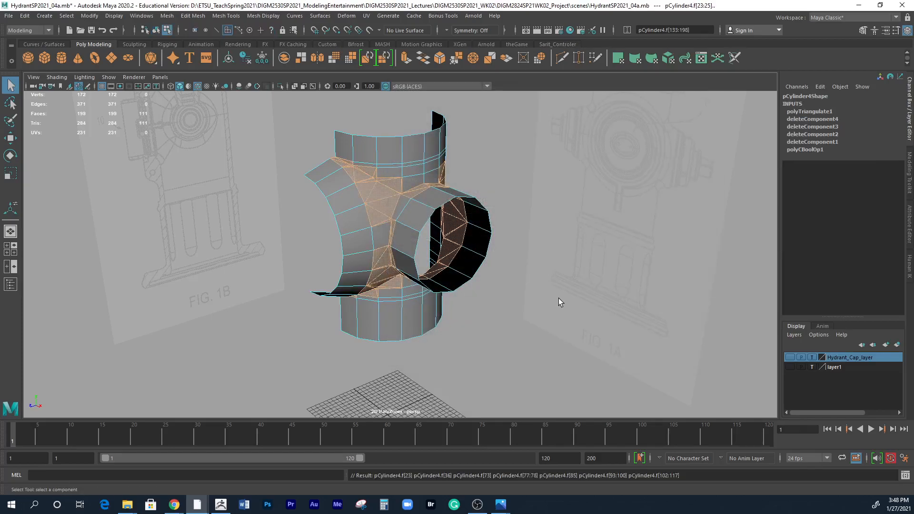
# Examine the tessellated faces around the outlet joints from several angles and clear the face selection.
pyautogui.keyDown('alt'); pyautogui.moveTo(527, 276); pyautogui.dragTo(511, 255); pyautogui.keyUp('alt')
pyautogui.keyDown('alt'); pyautogui.moveTo(511, 256); pyautogui.dragTo(573, 277, button='right'); pyautogui.keyUp('alt')
pyautogui.keyDown('alt'); pyautogui.moveTo(573, 277); pyautogui.dragTo(529, 318); pyautogui.keyUp('alt')
pyautogui.keyDown('alt'); pyautogui.moveTo(523, 284); pyautogui.dragTo(465, 318, button='middle'); pyautogui.keyUp('alt')
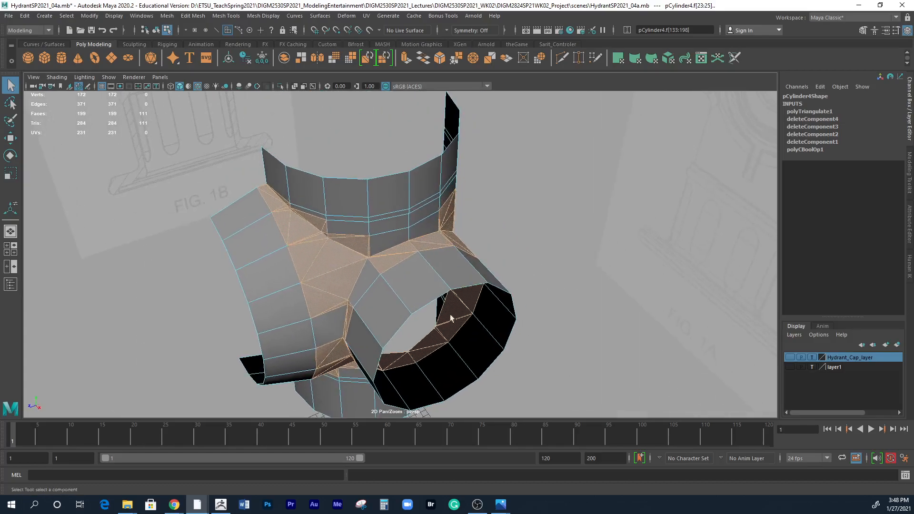
pyautogui.keyDown('alt'); pyautogui.moveTo(465, 319); pyautogui.dragTo(501, 286, button='right'); pyautogui.keyUp('alt')
pyautogui.keyDown('alt'); pyautogui.moveTo(502, 286); pyautogui.dragTo(464, 255); pyautogui.keyUp('alt')
pyautogui.click(519, 138)
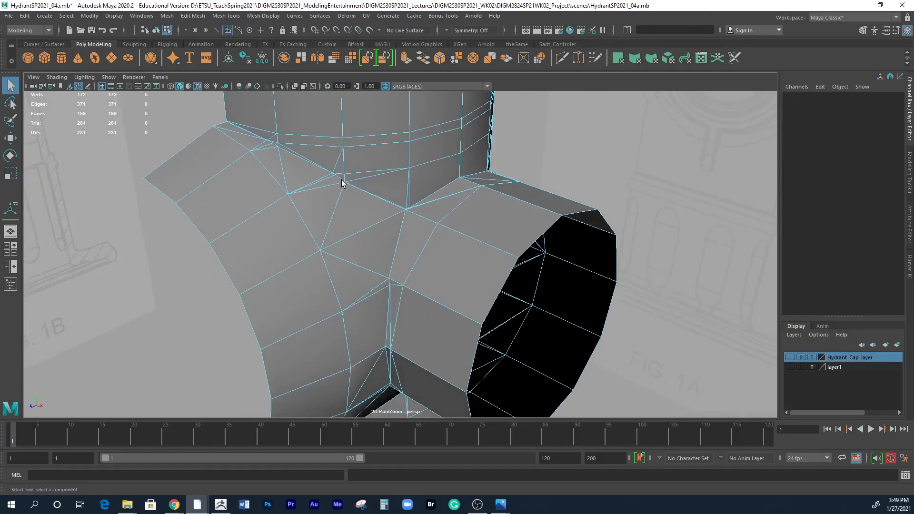
# Select the edge loop around the large front outlet near its joint using Contiguous Edges.
pyautogui.moveTo(278, 196); pyautogui.dragTo(269, 178, button='right')
pyautogui.click(270, 179)
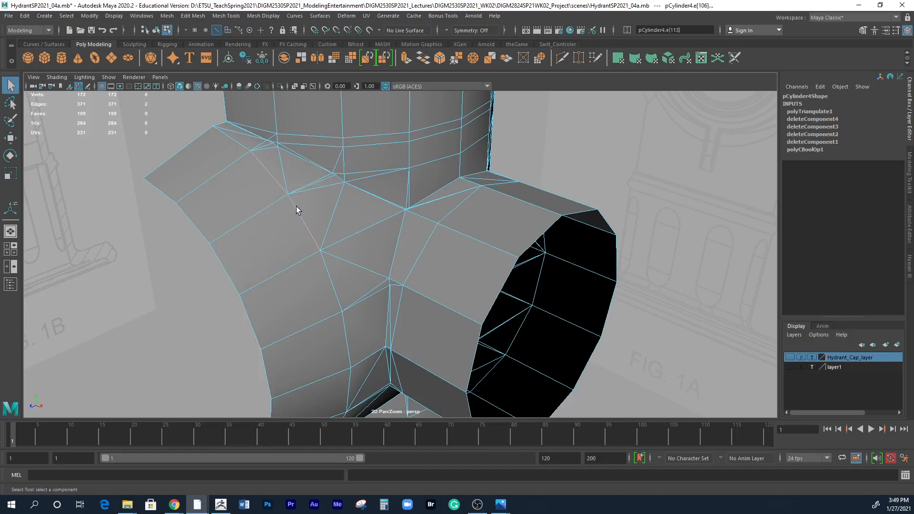
pyautogui.keyDown('shift'); pyautogui.click(347, 333); pyautogui.keyUp('shift')
pyautogui.click(66, 15)
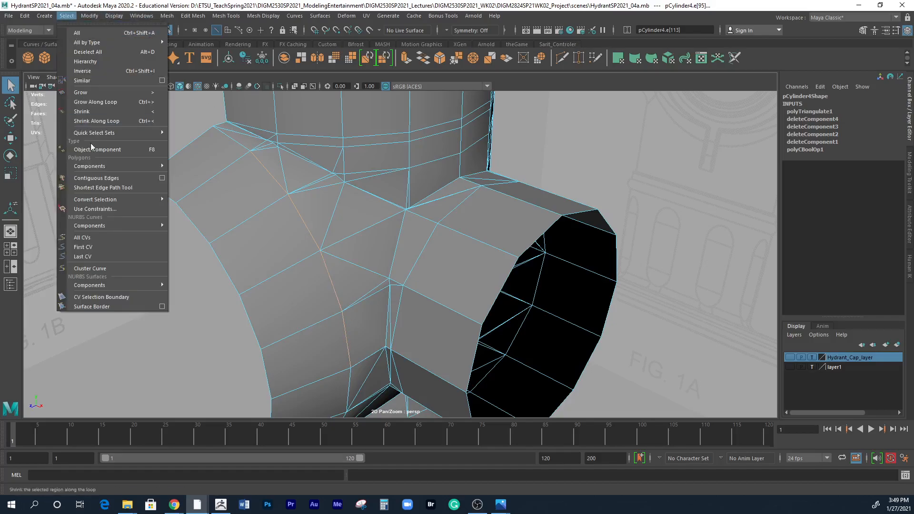
pyautogui.click(92, 176)
pyautogui.keyDown('alt'); pyautogui.moveTo(374, 271); pyautogui.dragTo(304, 215, button='right'); pyautogui.keyUp('alt')
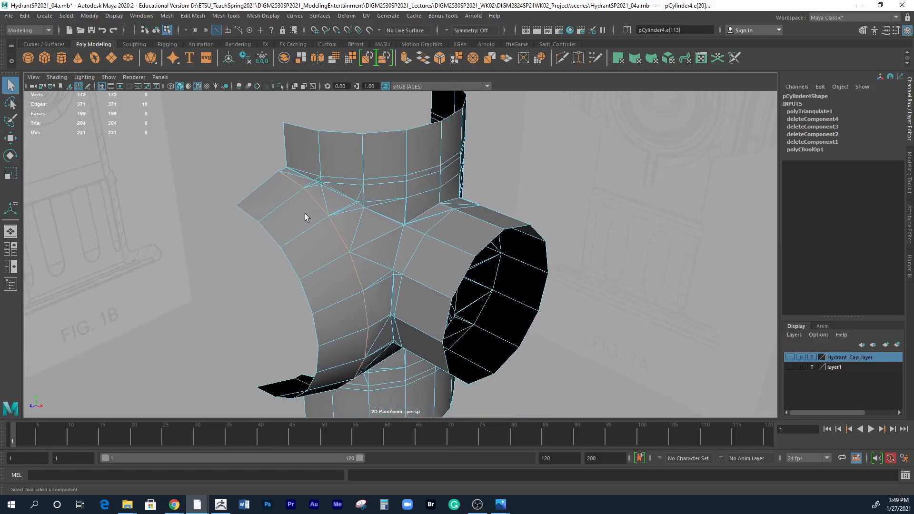
pyautogui.keyDown('alt'); pyautogui.moveTo(385, 360); pyautogui.dragTo(374, 310); pyautogui.keyUp('alt')
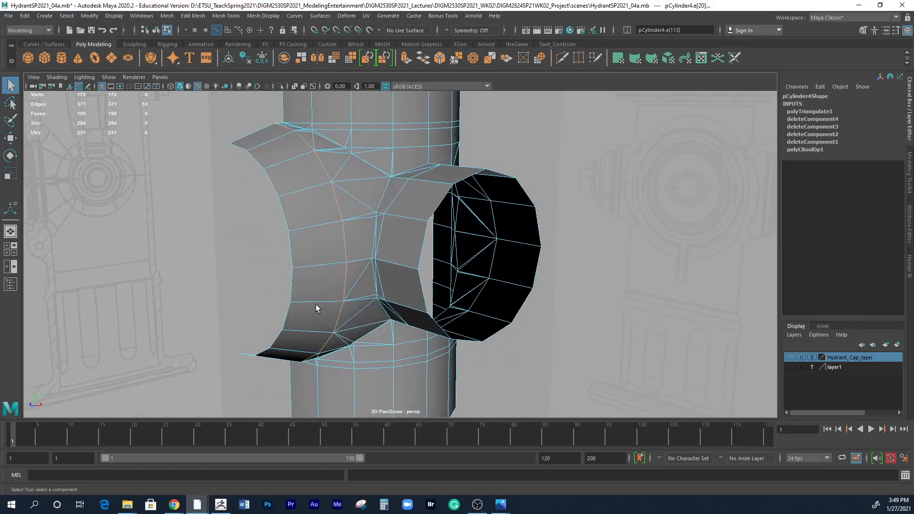
# Select the edge loop around the side outlet's base and examine the narrow triangles along its joint up close.
pyautogui.keyDown('alt'); pyautogui.moveTo(377, 258); pyautogui.dragTo(421, 221); pyautogui.keyUp('alt')
pyautogui.keyDown('shift'); pyautogui.doubleClick(403, 253); pyautogui.keyUp('shift')
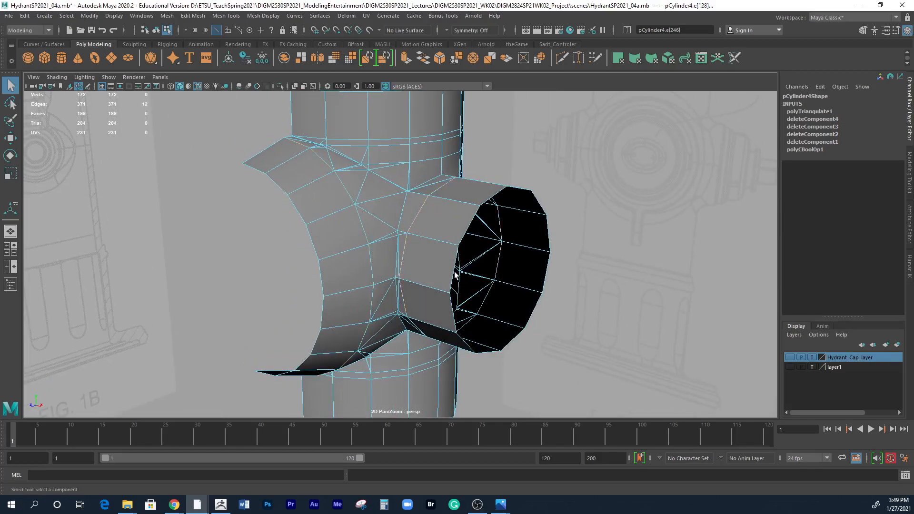
pyautogui.keyDown('alt'); pyautogui.moveTo(442, 273); pyautogui.dragTo(360, 253); pyautogui.keyUp('alt')
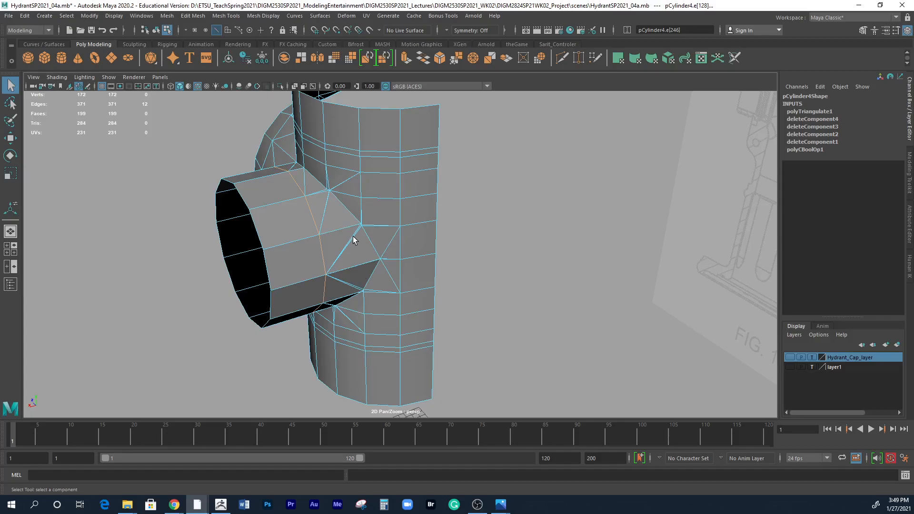
pyautogui.keyDown('alt'); pyautogui.moveTo(377, 249); pyautogui.dragTo(404, 296); pyautogui.keyUp('alt')
pyautogui.keyDown('alt'); pyautogui.moveTo(404, 297); pyautogui.dragTo(460, 285, button='right'); pyautogui.keyUp('alt')
pyautogui.keyDown('alt'); pyautogui.moveTo(460, 285); pyautogui.dragTo(407, 283); pyautogui.keyUp('alt')
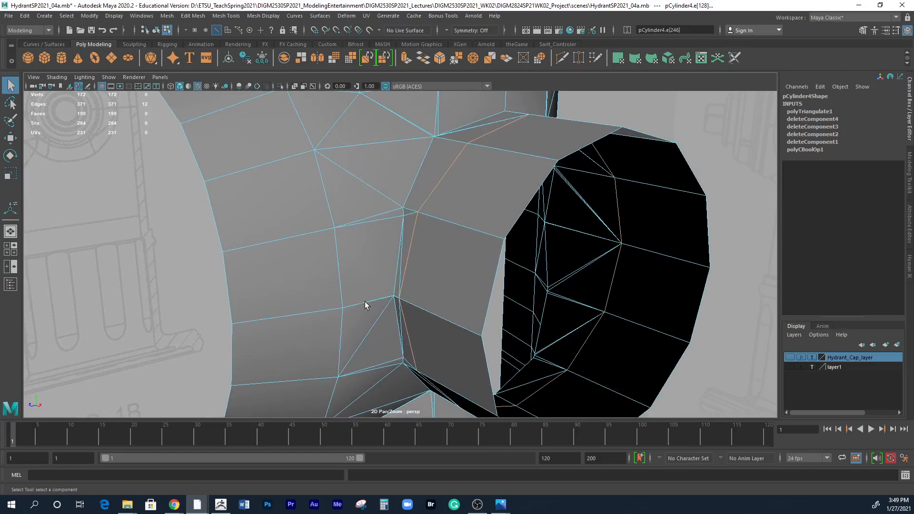
pyautogui.keyDown('alt'); pyautogui.moveTo(394, 301); pyautogui.dragTo(601, 313, button='right'); pyautogui.keyUp('alt')
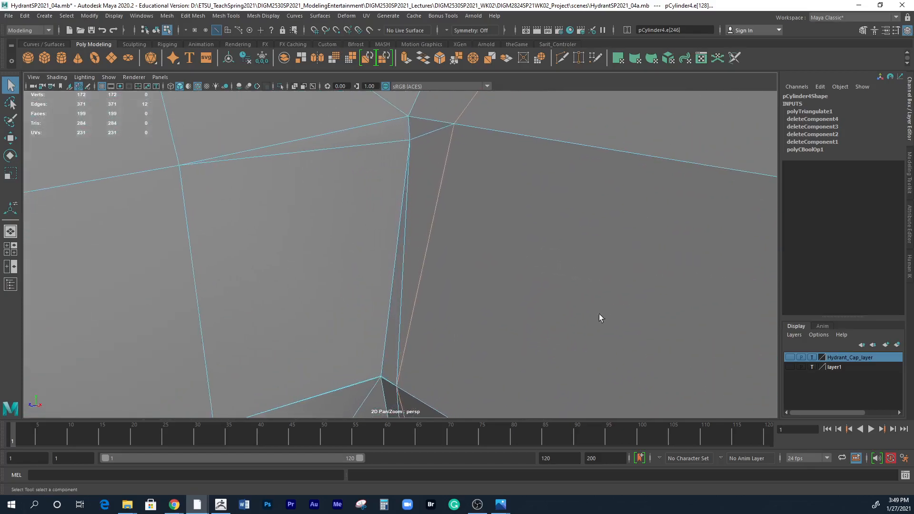
# Delete the three extra edges forming narrow triangles beside the side outlet's joint, including the diagonal, using Delete Edge/Vertex.
pyautogui.keyDown('alt'); pyautogui.moveTo(601, 313); pyautogui.dragTo(461, 230); pyautogui.keyUp('alt')
pyautogui.keyDown('alt'); pyautogui.moveTo(461, 230); pyautogui.dragTo(464, 215, button='middle'); pyautogui.keyUp('alt')
pyautogui.keyDown('alt'); pyautogui.moveTo(464, 215); pyautogui.dragTo(492, 181, button='right'); pyautogui.keyUp('alt')
pyautogui.keyDown('alt'); pyautogui.moveTo(492, 181); pyautogui.dragTo(482, 243, button='middle'); pyautogui.keyUp('alt')
pyautogui.keyDown('alt'); pyautogui.moveTo(464, 262); pyautogui.dragTo(509, 247, button='right'); pyautogui.keyUp('alt')
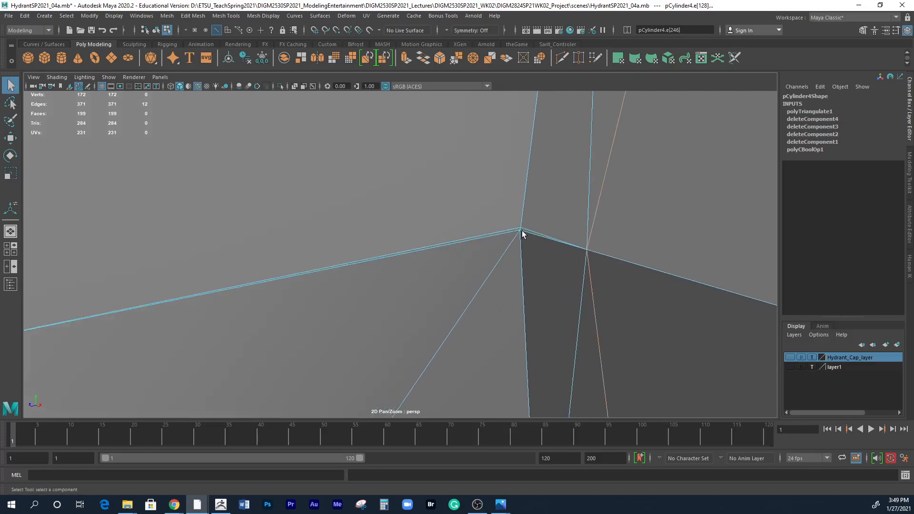
pyautogui.keyDown('alt'); pyautogui.moveTo(583, 272); pyautogui.dragTo(330, 223, button='right'); pyautogui.keyUp('alt')
pyautogui.keyDown('alt'); pyautogui.moveTo(329, 223); pyautogui.dragTo(399, 270); pyautogui.keyUp('alt')
pyautogui.keyDown('alt'); pyautogui.moveTo(399, 270); pyautogui.dragTo(636, 221, button='right'); pyautogui.keyUp('alt')
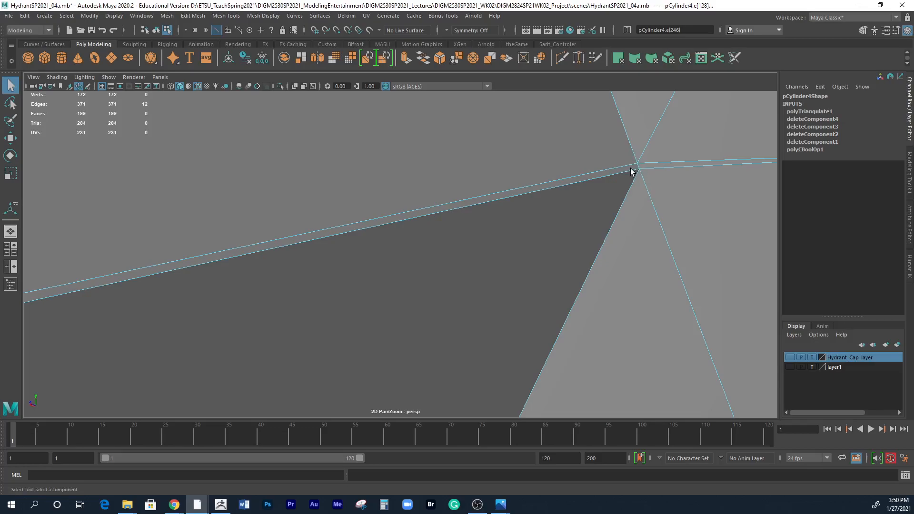
pyautogui.moveTo(631, 169); pyautogui.dragTo(631, 172, button='right')
pyautogui.keyDown('shift'); pyautogui.click(649, 164); pyautogui.keyUp('shift')
pyautogui.moveTo(705, 190); pyautogui.dragTo(398, 160, button='right')
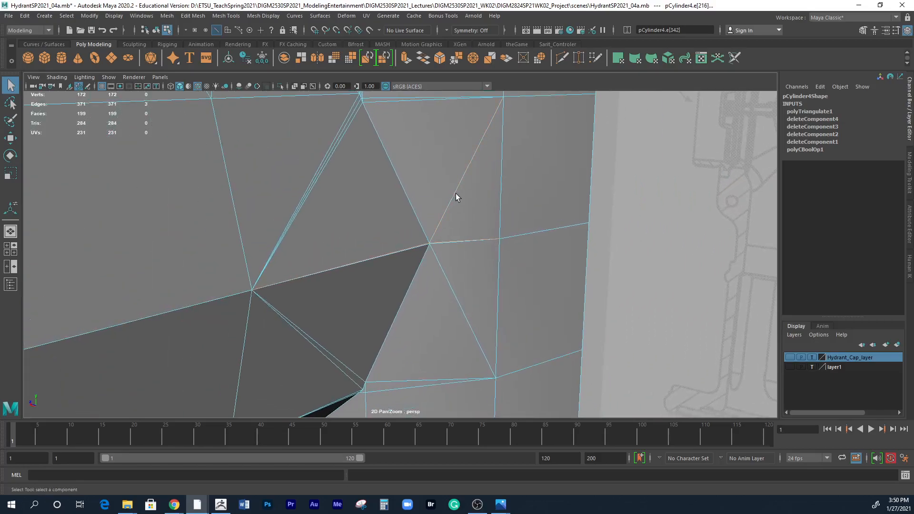
pyautogui.keyDown('shift'); pyautogui.moveTo(457, 196); pyautogui.dragTo(457, 195, button='right'); pyautogui.keyUp('shift')
pyautogui.click(193, 16)
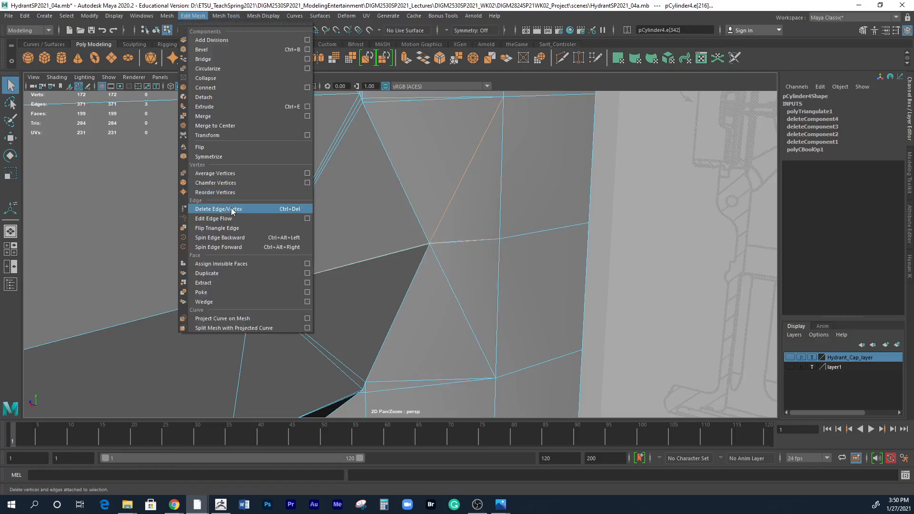
pyautogui.click(288, 216)
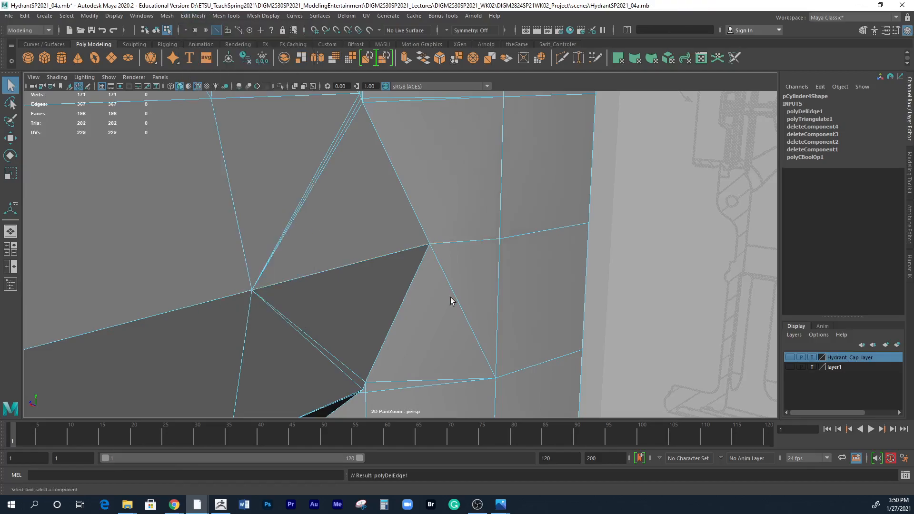
# Delete the two extra edges running almost parallel to the crease at the corner of the outlet joint.
pyautogui.keyDown('alt'); pyautogui.moveTo(444, 298); pyautogui.dragTo(400, 177); pyautogui.keyUp('alt')
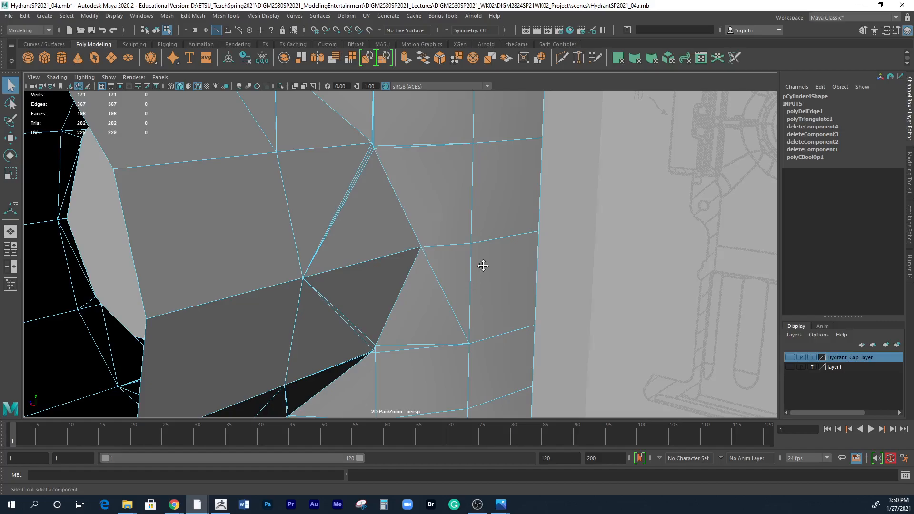
pyautogui.keyDown('alt'); pyautogui.moveTo(480, 269); pyautogui.dragTo(590, 217, button='middle'); pyautogui.keyUp('alt')
pyautogui.keyDown('alt'); pyautogui.moveTo(590, 218); pyautogui.dragTo(457, 249); pyautogui.keyUp('alt')
pyautogui.keyDown('alt'); pyautogui.moveTo(359, 242); pyautogui.dragTo(456, 230, button='right'); pyautogui.keyUp('alt')
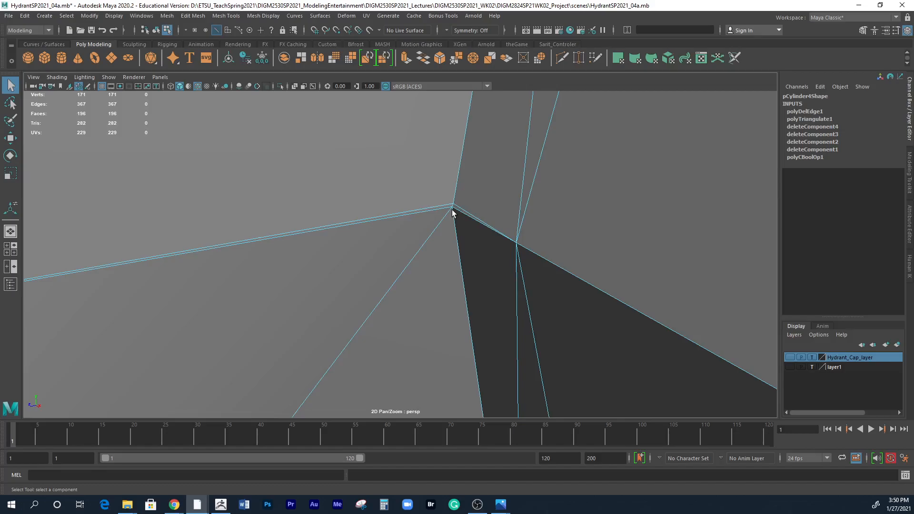
pyautogui.click(449, 207)
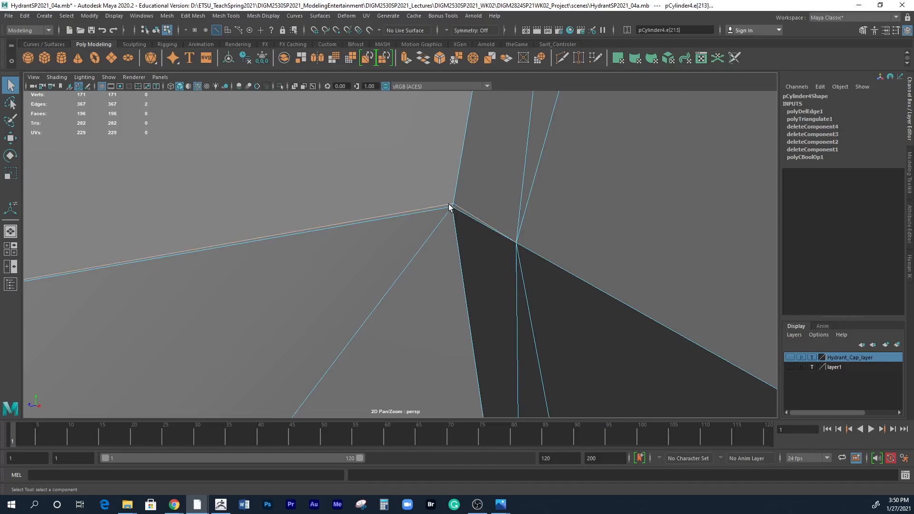
pyautogui.click(193, 16)
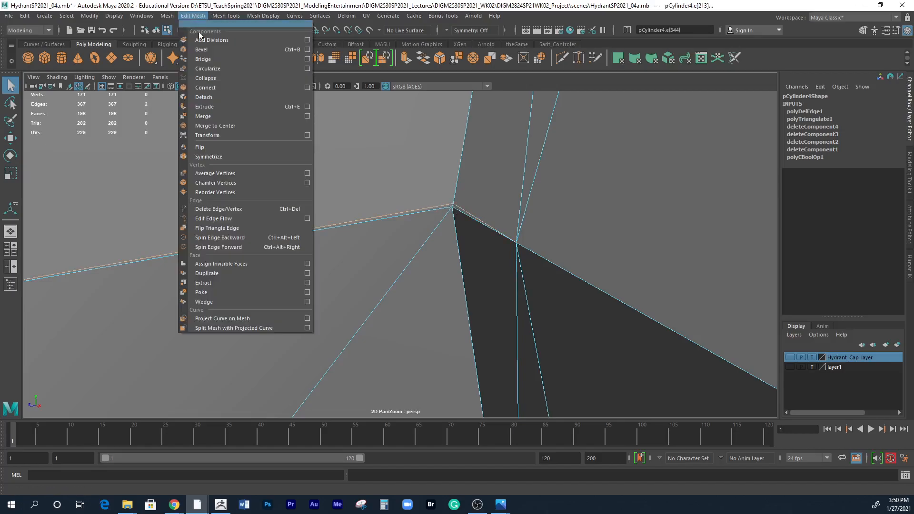
pyautogui.click(216, 209)
# Examine the remaining narrow triangles around the joint between the large front outlet and the side outlet from several angles.
pyautogui.keyDown('alt'); pyautogui.moveTo(420, 253); pyautogui.dragTo(118, 213, button='right'); pyautogui.keyUp('alt')
pyautogui.scroll(5, 438, 267)
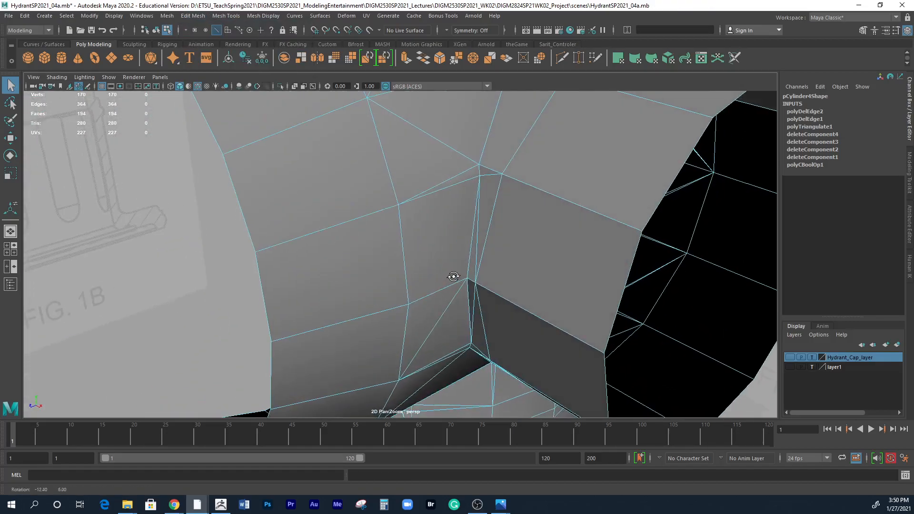
pyautogui.keyDown('alt'); pyautogui.moveTo(455, 195); pyautogui.dragTo(500, 289, button='right'); pyautogui.keyUp('alt')
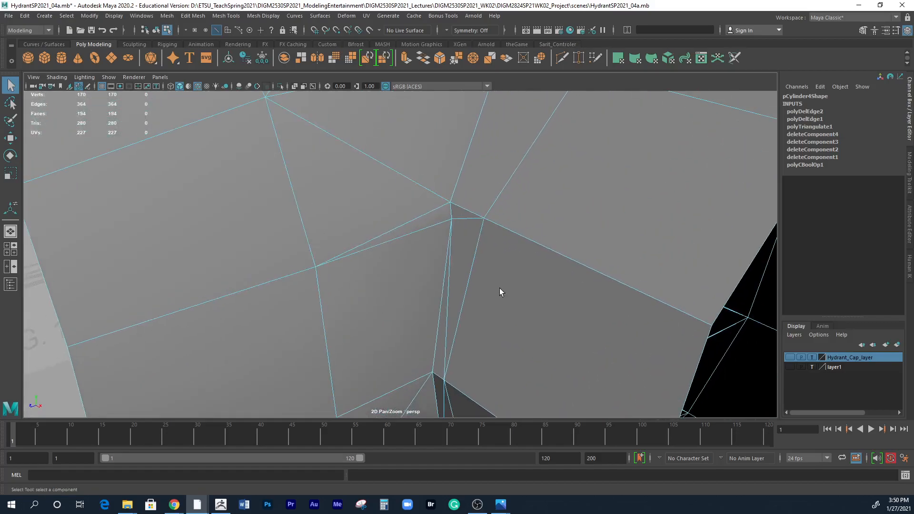
pyautogui.keyDown('alt'); pyautogui.moveTo(441, 224); pyautogui.dragTo(410, 261, button='right'); pyautogui.keyUp('alt')
pyautogui.keyDown('alt'); pyautogui.moveTo(410, 261); pyautogui.dragTo(372, 258); pyautogui.keyUp('alt')
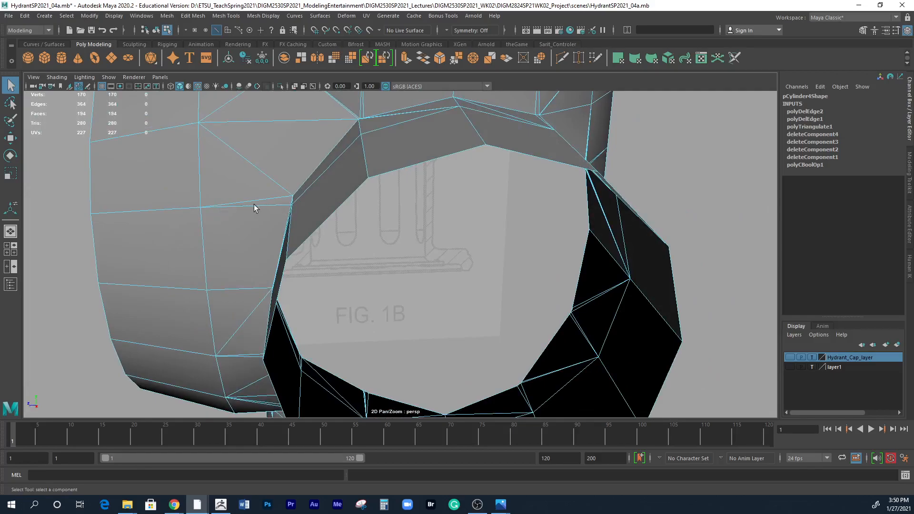
pyautogui.keyDown('alt'); pyautogui.moveTo(216, 218); pyautogui.dragTo(335, 209); pyautogui.keyUp('alt')
pyautogui.keyDown('alt'); pyautogui.moveTo(338, 214); pyautogui.dragTo(131, 195, button='right'); pyautogui.keyUp('alt')
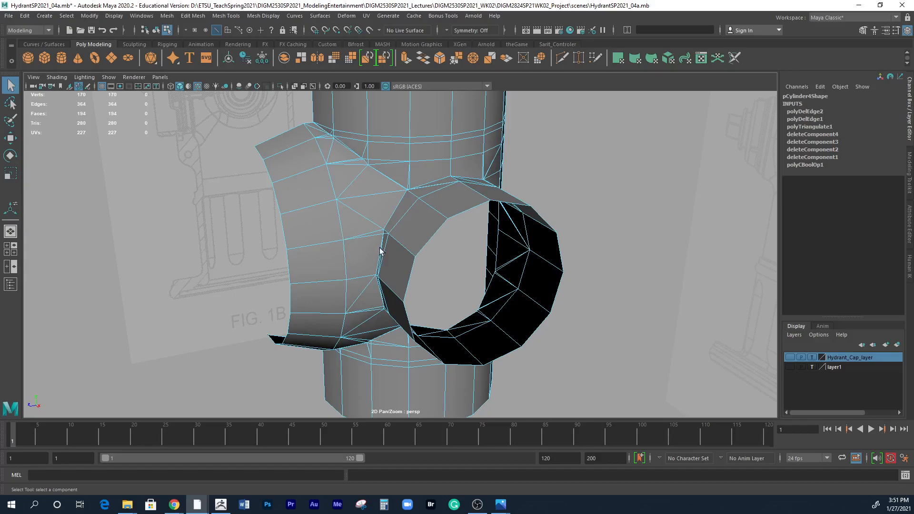
# Delete the three extra edges meeting at the redundant vertex on the crease between the front outlet and the side outlet.
pyautogui.keyDown('alt'); pyautogui.moveTo(370, 249); pyautogui.dragTo(605, 274, button='right'); pyautogui.keyUp('alt')
pyautogui.keyDown('alt'); pyautogui.moveTo(290, 235); pyautogui.dragTo(304, 286, button='middle'); pyautogui.keyUp('alt')
pyautogui.keyDown('alt'); pyautogui.moveTo(303, 286); pyautogui.dragTo(494, 281, button='right'); pyautogui.keyUp('alt')
pyautogui.keyDown('alt'); pyautogui.moveTo(395, 284); pyautogui.dragTo(454, 261, button='middle'); pyautogui.keyUp('alt')
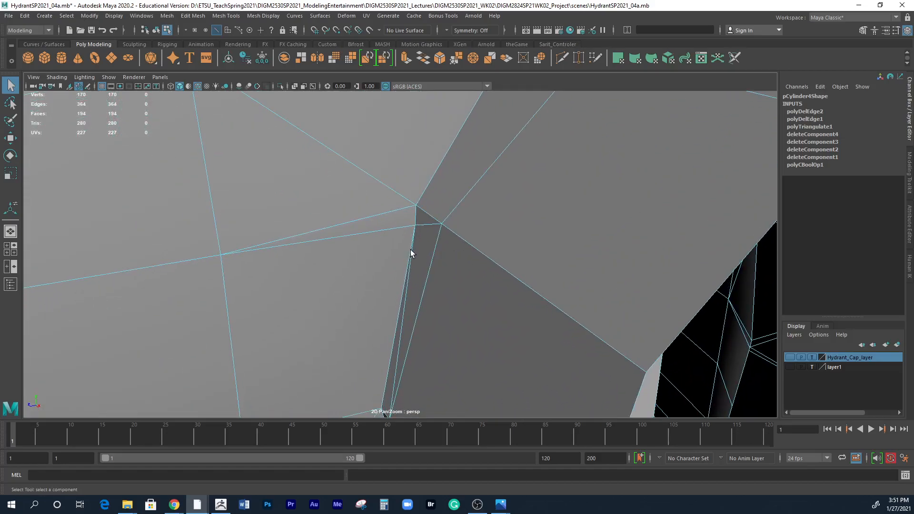
pyautogui.keyDown('alt'); pyautogui.moveTo(435, 255); pyautogui.dragTo(390, 251, button='right'); pyautogui.keyUp('alt')
pyautogui.keyDown('alt'); pyautogui.moveTo(426, 243); pyautogui.dragTo(440, 220, button='middle'); pyautogui.keyUp('alt')
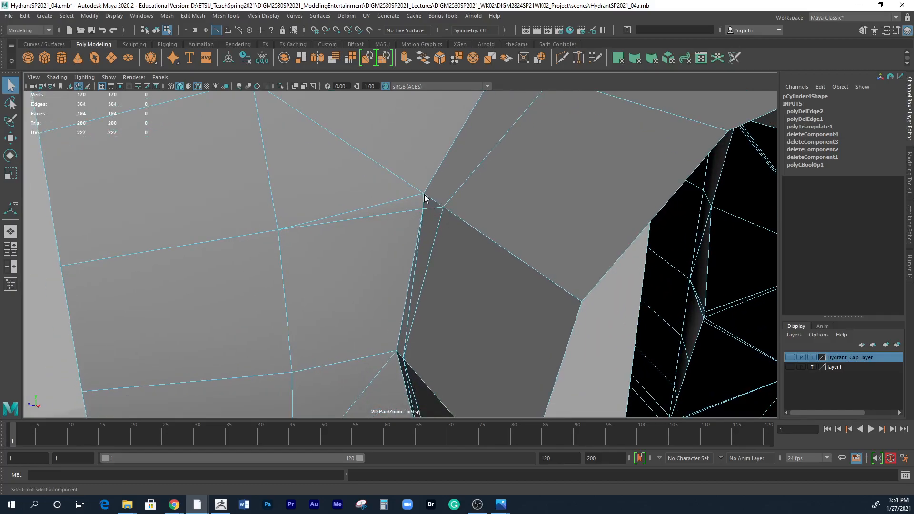
pyautogui.click(415, 210)
pyautogui.keyDown('shift'); pyautogui.click(416, 265); pyautogui.keyUp('shift')
pyautogui.keyDown('alt'); pyautogui.moveTo(434, 265); pyautogui.dragTo(456, 271); pyautogui.keyUp('alt')
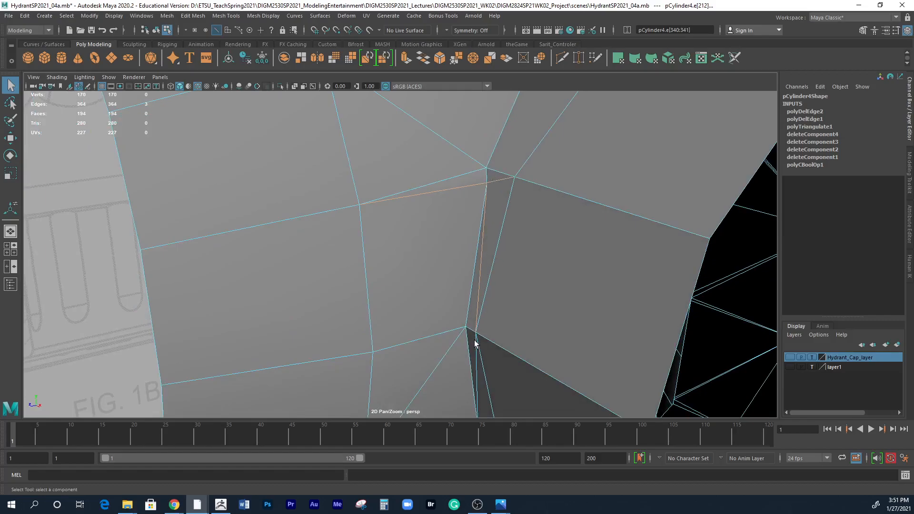
pyautogui.click(193, 16)
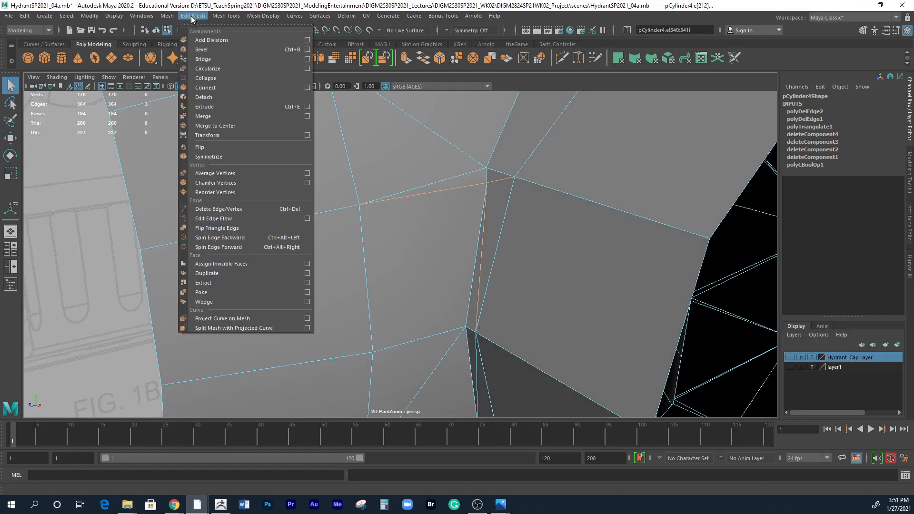
pyautogui.click(207, 210)
# Delete the four extra edges, including the diagonal, around the redundant vertex further down the crease between the two outlets.
pyautogui.keyDown('alt'); pyautogui.moveTo(466, 309); pyautogui.dragTo(395, 254); pyautogui.keyUp('alt')
pyautogui.keyDown('alt'); pyautogui.moveTo(428, 271); pyautogui.dragTo(571, 274, button='right'); pyautogui.keyUp('alt')
pyautogui.keyDown('alt'); pyautogui.moveTo(559, 269); pyautogui.dragTo(527, 261, button='middle'); pyautogui.keyUp('alt')
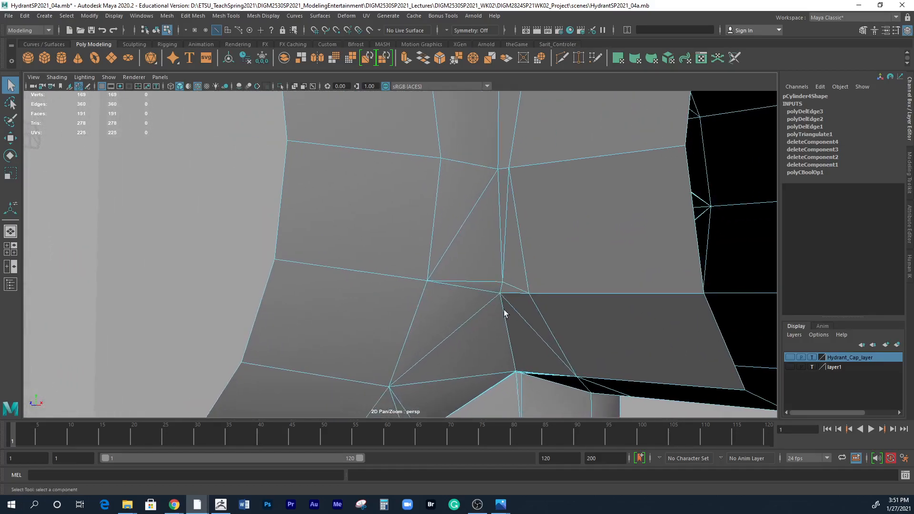
pyautogui.keyDown('alt'); pyautogui.moveTo(503, 308); pyautogui.dragTo(484, 293, button='right'); pyautogui.keyUp('alt')
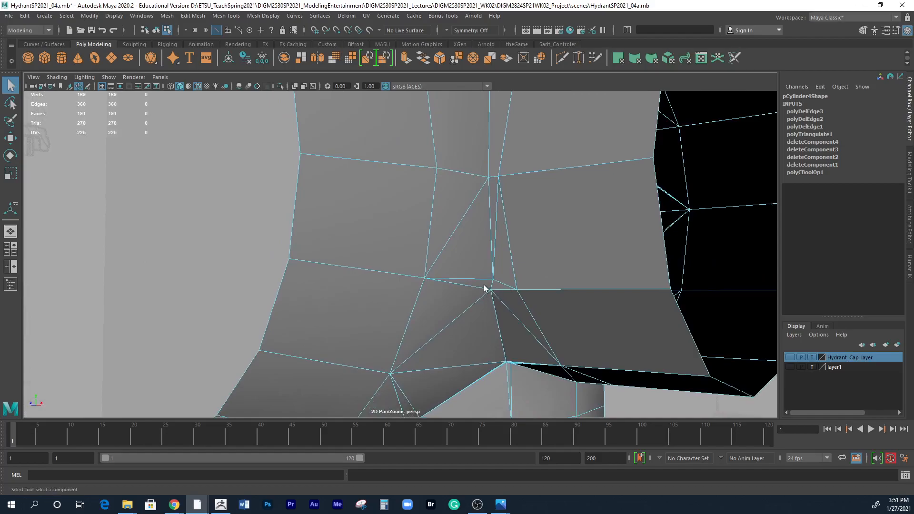
pyautogui.click(481, 278)
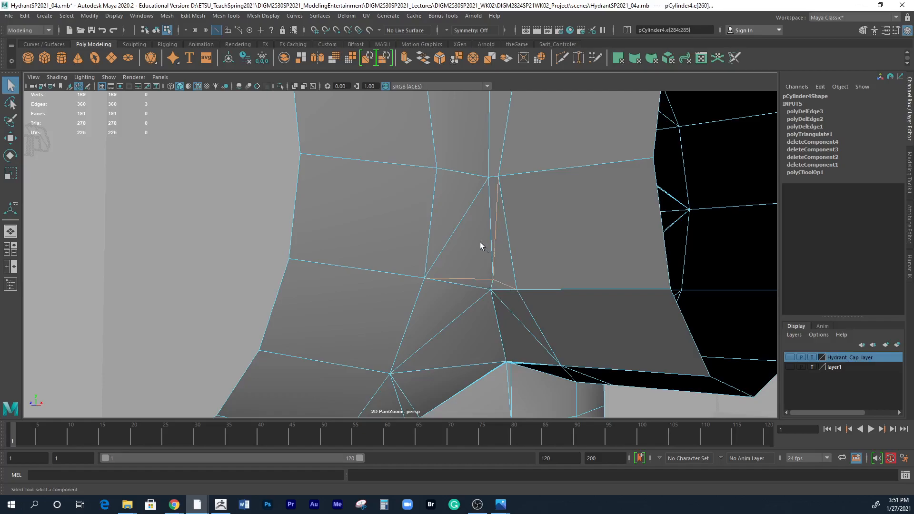
pyautogui.click(193, 15)
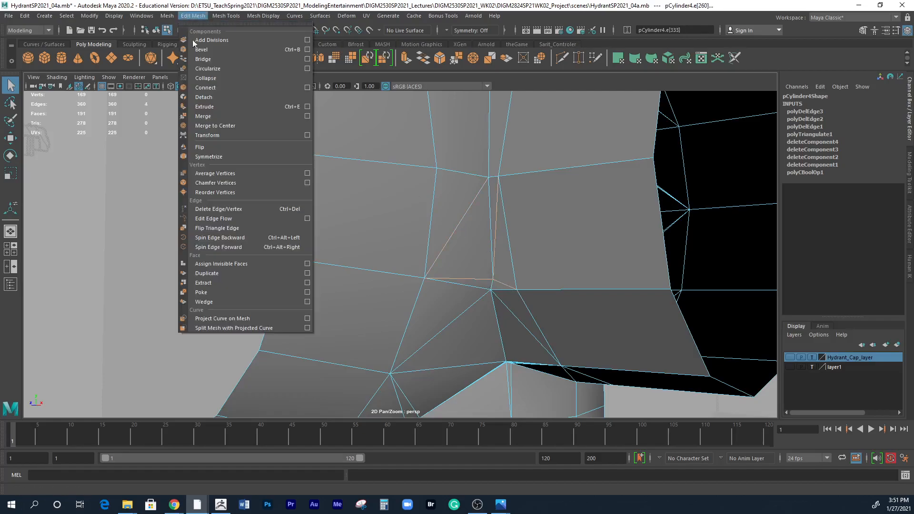
pyautogui.click(211, 210)
# Delete the five extra edges forming triangles on the front outlet's lower faces and the adjoining body near the lower crease.
pyautogui.keyDown('alt'); pyautogui.moveTo(489, 223); pyautogui.dragTo(565, 287, button='right'); pyautogui.keyUp('alt')
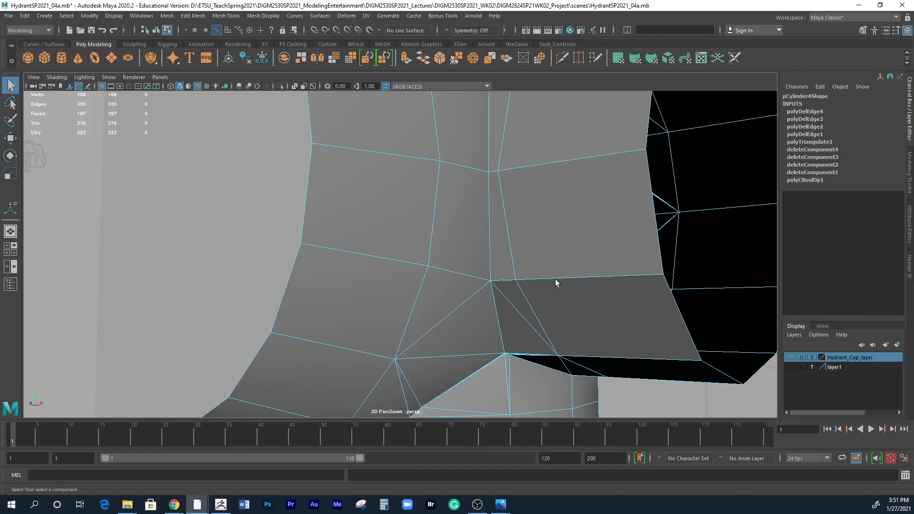
pyautogui.keyDown('alt'); pyautogui.moveTo(586, 328); pyautogui.dragTo(373, 291); pyautogui.keyUp('alt')
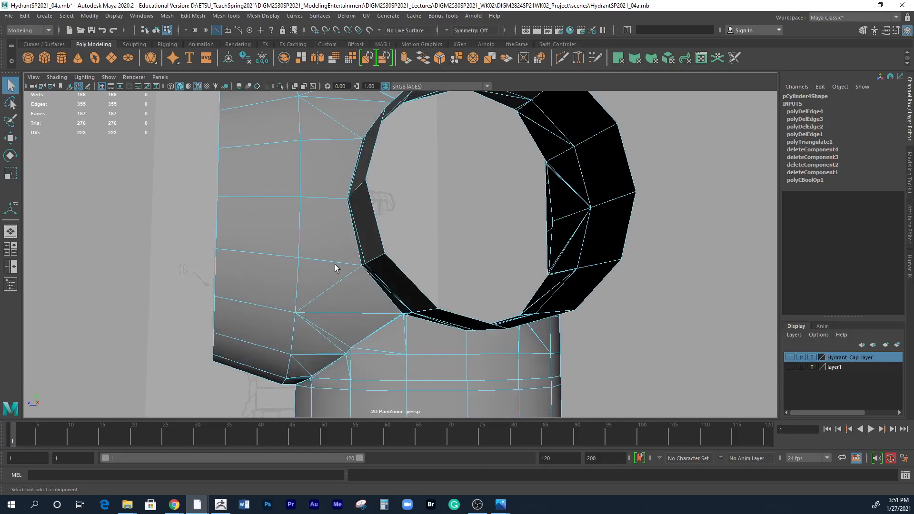
pyautogui.keyDown('alt'); pyautogui.moveTo(352, 270); pyautogui.dragTo(380, 266); pyautogui.keyUp('alt')
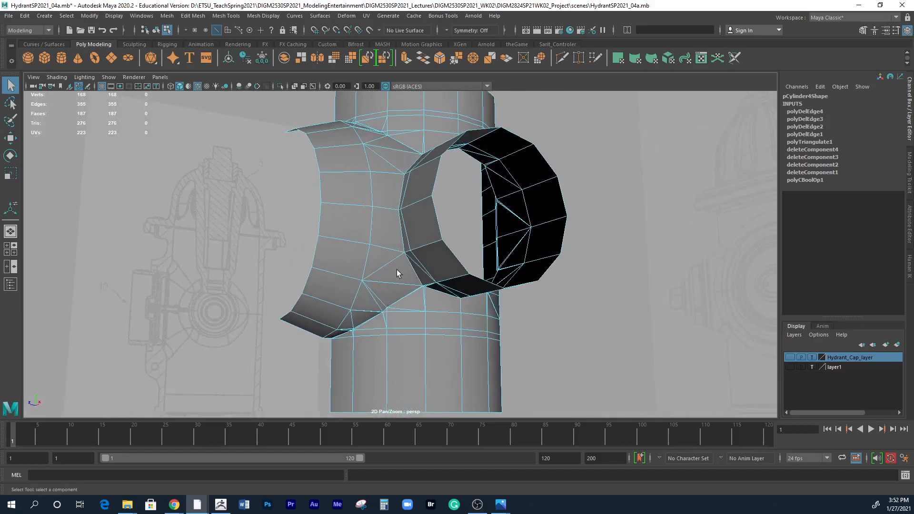
pyautogui.keyDown('alt'); pyautogui.moveTo(445, 293); pyautogui.dragTo(416, 298); pyautogui.keyUp('alt')
pyautogui.click(390, 264)
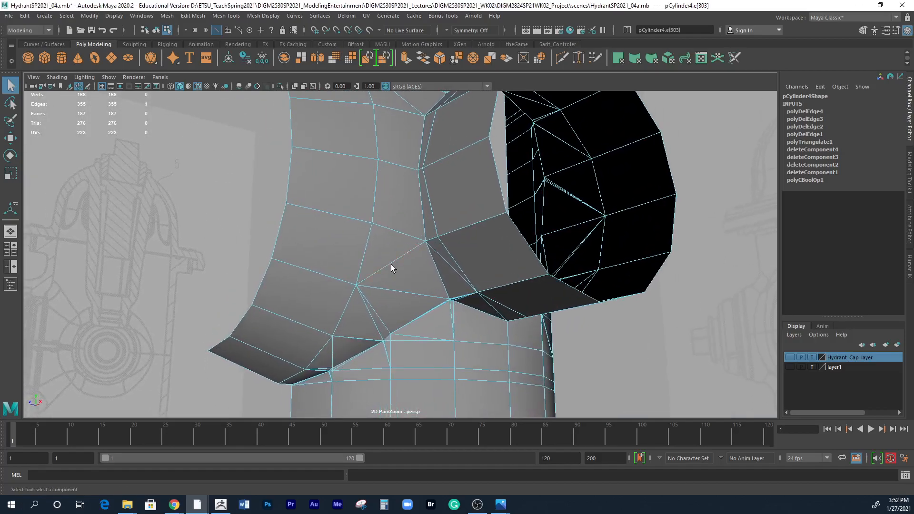
pyautogui.keyDown('shift'); pyautogui.click(399, 335); pyautogui.keyUp('shift')
pyautogui.keyDown('shift'); pyautogui.click(379, 334); pyautogui.keyUp('shift')
pyautogui.click(194, 16)
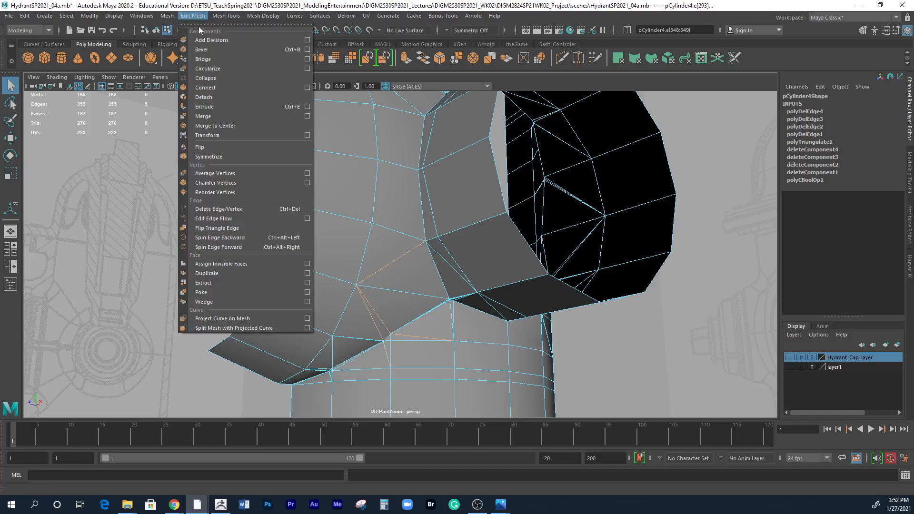
pyautogui.click(216, 210)
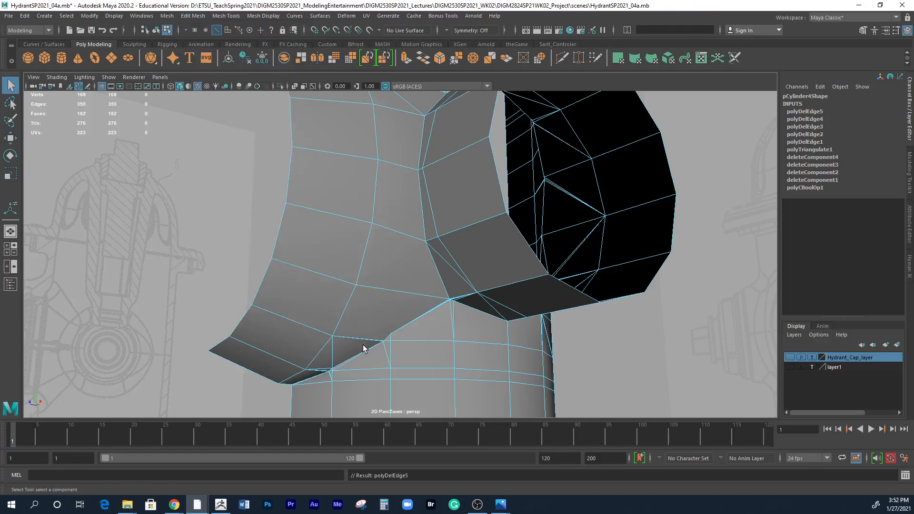
# Delete the two extra edges on the lower body directly beneath the front outlet's crease, beside the slanted edge.
pyautogui.keyDown('alt'); pyautogui.moveTo(362, 345); pyautogui.dragTo(463, 343, button='right'); pyautogui.keyUp('alt')
pyautogui.keyDown('alt'); pyautogui.moveTo(463, 343); pyautogui.dragTo(483, 254, button='middle'); pyautogui.keyUp('alt')
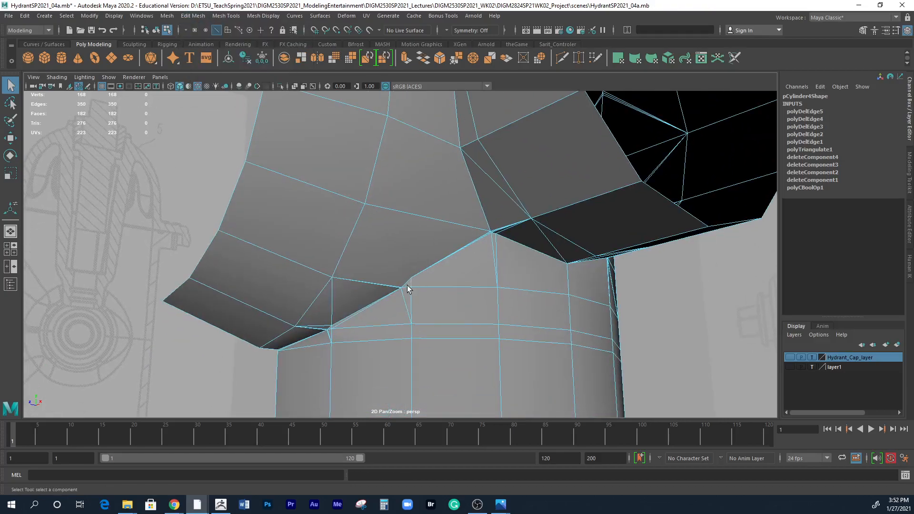
pyautogui.moveTo(452, 322)
pyautogui.keyDown('alt'); pyautogui.mouseDown()
pyautogui.moveTo(399, 312)
pyautogui.moveTo(351, 319)
pyautogui.moveTo(423, 314)
pyautogui.moveTo(438, 332)
pyautogui.mouseUp(); pyautogui.keyUp('alt')
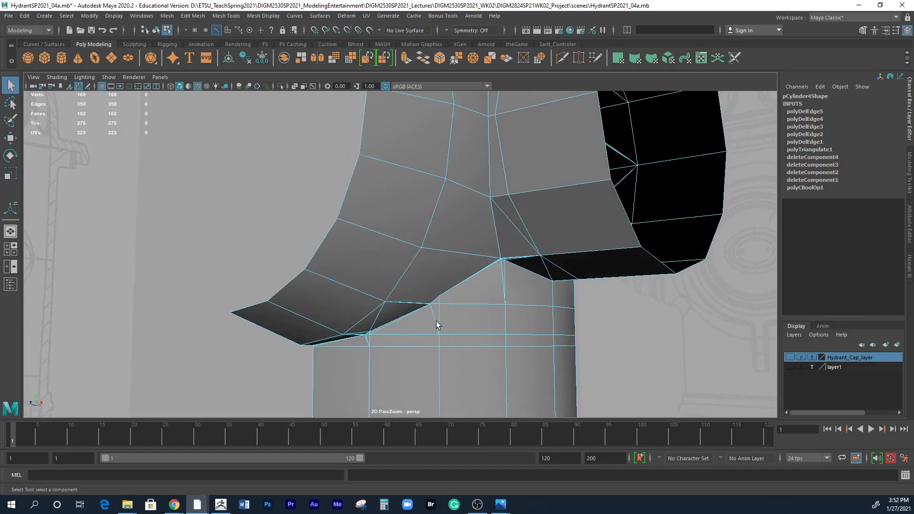
pyautogui.click(439, 318)
pyautogui.moveTo(438, 309); pyautogui.dragTo(439, 310, button='right')
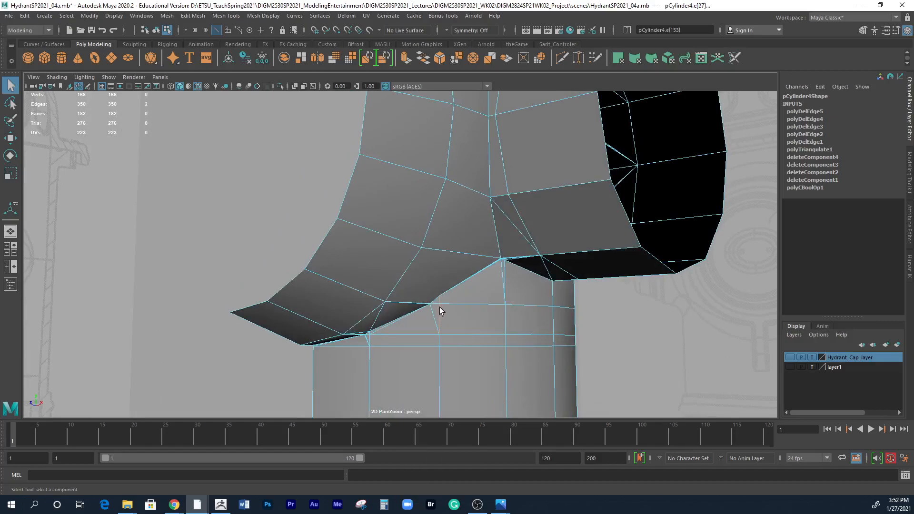
pyautogui.click(193, 16)
pyautogui.click(210, 209)
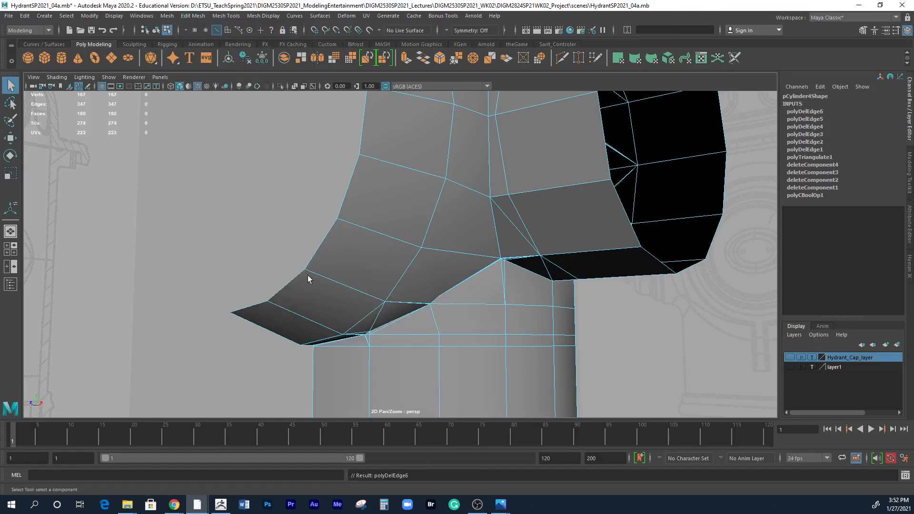
# Delete the two thin extra edges running along the front outlet's underside crease up to the corner by the side outlet.
pyautogui.keyDown('alt'); pyautogui.moveTo(459, 359); pyautogui.dragTo(604, 350, button='right'); pyautogui.keyUp('alt')
pyautogui.keyDown('alt'); pyautogui.moveTo(603, 350); pyautogui.dragTo(583, 299, button='middle'); pyautogui.keyUp('alt')
pyautogui.keyDown('alt'); pyautogui.moveTo(452, 302); pyautogui.dragTo(580, 300, button='right'); pyautogui.keyUp('alt')
pyautogui.keyDown('alt'); pyautogui.moveTo(580, 301); pyautogui.dragTo(507, 306, button='middle'); pyautogui.keyUp('alt')
pyautogui.keyDown('alt'); pyautogui.moveTo(573, 210); pyautogui.dragTo(602, 216, button='right'); pyautogui.keyUp('alt')
pyautogui.keyDown('alt'); pyautogui.moveTo(603, 216); pyautogui.dragTo(533, 235); pyautogui.keyUp('alt')
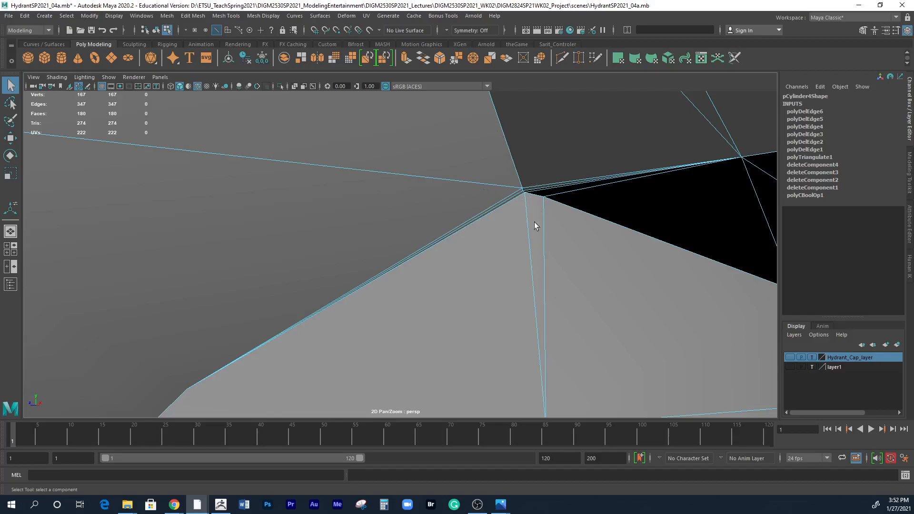
pyautogui.click(518, 195)
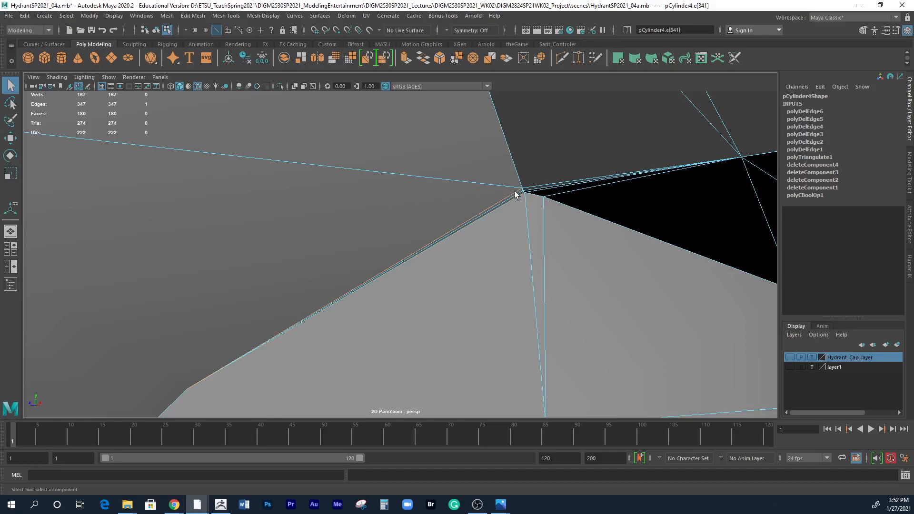
pyautogui.hotkey('ctrl', 'z')
pyautogui.click(514, 198)
pyautogui.click(193, 16)
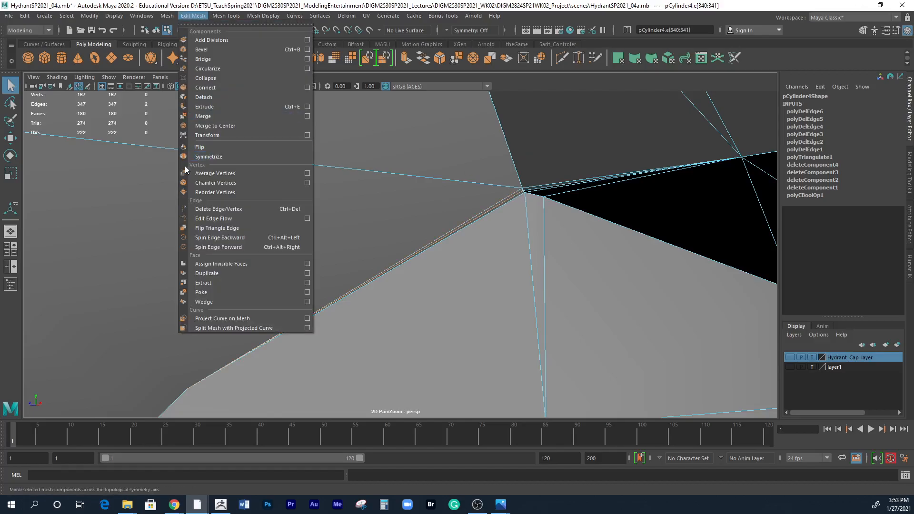
pyautogui.click(208, 209)
# Examine the remaining sliver faces at the corner where the two outlets meet the lower body.
pyautogui.keyDown('alt'); pyautogui.moveTo(364, 293); pyautogui.dragTo(328, 293, button='right'); pyautogui.keyUp('alt')
pyautogui.keyDown('alt'); pyautogui.moveTo(502, 220); pyautogui.dragTo(682, 283, button='right'); pyautogui.keyUp('alt')
pyautogui.keyDown('alt'); pyautogui.moveTo(507, 257); pyautogui.dragTo(572, 266, button='middle'); pyautogui.keyUp('alt')
pyautogui.keyDown('alt'); pyautogui.moveTo(572, 266); pyautogui.dragTo(331, 229, button='right'); pyautogui.keyUp('alt')
pyautogui.keyDown('alt'); pyautogui.moveTo(369, 248); pyautogui.dragTo(411, 240, button='middle'); pyautogui.keyUp('alt')
pyautogui.keyDown('alt'); pyautogui.moveTo(411, 240); pyautogui.dragTo(650, 263, button='right'); pyautogui.keyUp('alt')
pyautogui.keyDown('alt'); pyautogui.moveTo(651, 262); pyautogui.dragTo(457, 261, button='middle'); pyautogui.keyUp('alt')
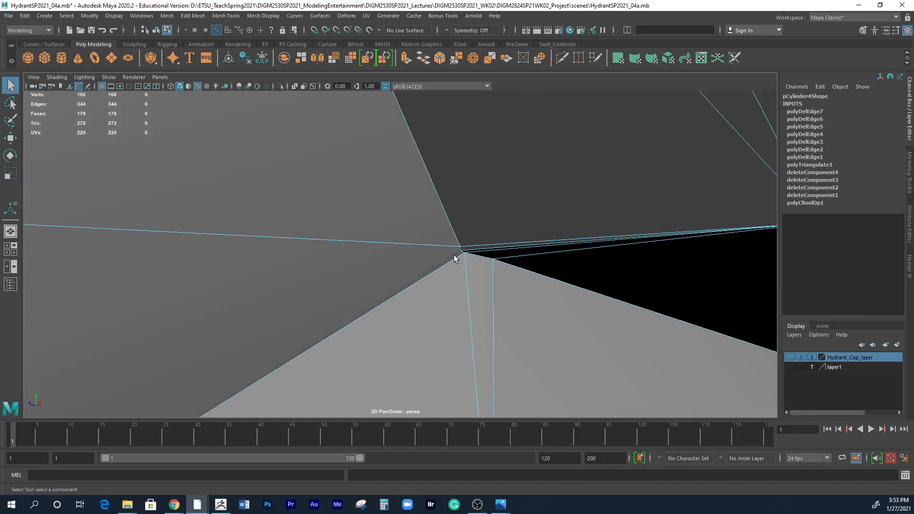
pyautogui.scroll(-3, 481, 192)
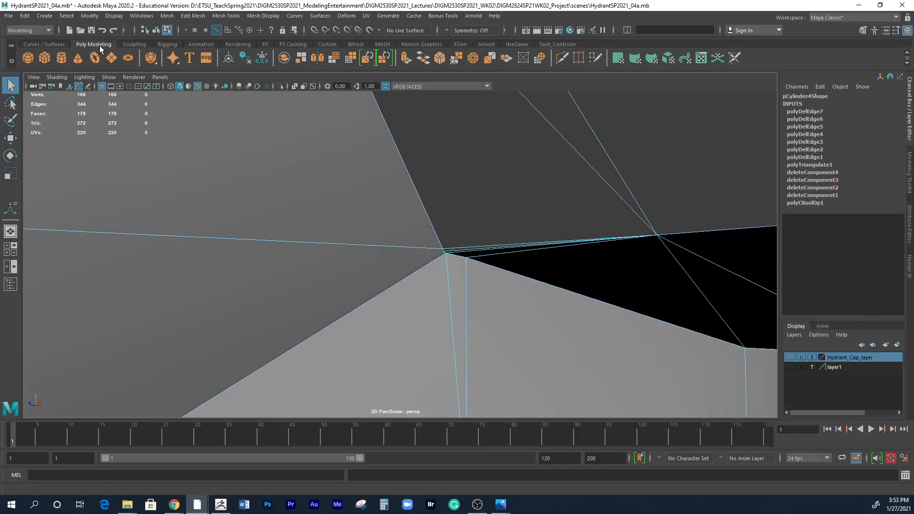
pyautogui.click(565, 61)
pyautogui.click(446, 252)
pyautogui.keyDown('alt'); pyautogui.moveTo(488, 196); pyautogui.dragTo(527, 142, button='middle'); pyautogui.keyUp('alt')
pyautogui.keyDown('alt'); pyautogui.moveTo(490, 167); pyautogui.dragTo(532, 165, button='right'); pyautogui.keyUp('alt')
pyautogui.keyDown('alt'); pyautogui.moveTo(532, 166); pyautogui.dragTo(512, 188, button='middle'); pyautogui.keyUp('alt')
pyautogui.moveTo(514, 179)
pyautogui.keyDown('alt'); pyautogui.mouseDown(button='right')
pyautogui.moveTo(479, 179)
pyautogui.moveTo(484, 190)
pyautogui.mouseUp(button='right'); pyautogui.keyUp('alt')
pyautogui.press('q')
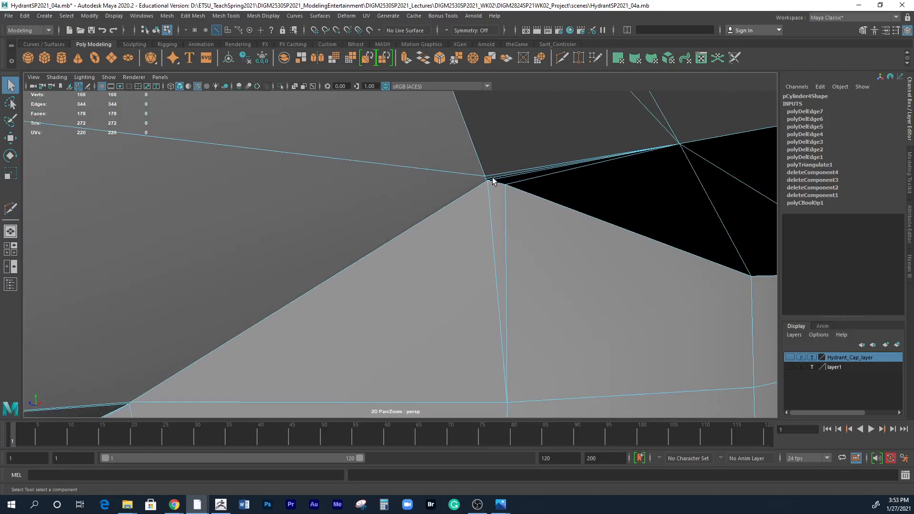
# Delete the three extra edges converging on the corner where the two outlets meet the lower body, including the thin sliver edges.
pyautogui.click(494, 180)
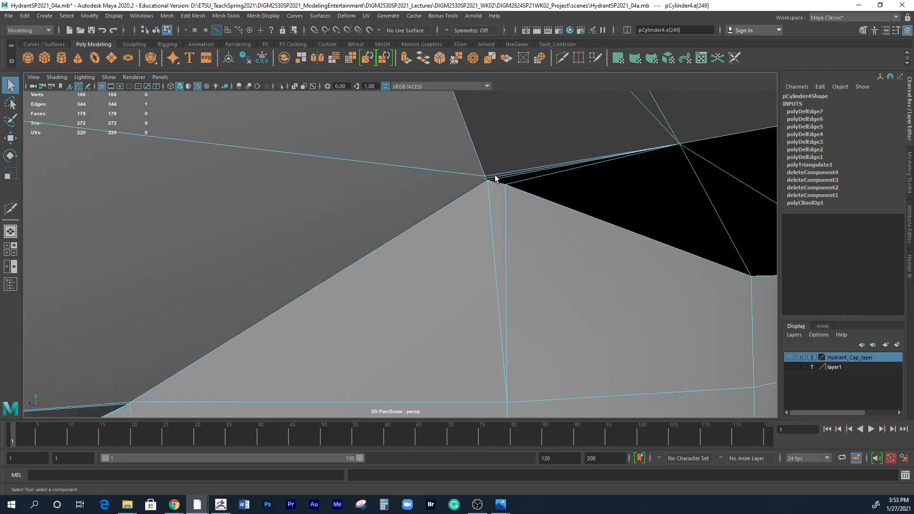
pyautogui.keyDown('alt'); pyautogui.moveTo(495, 177); pyautogui.dragTo(352, 221, button='right'); pyautogui.keyUp('alt')
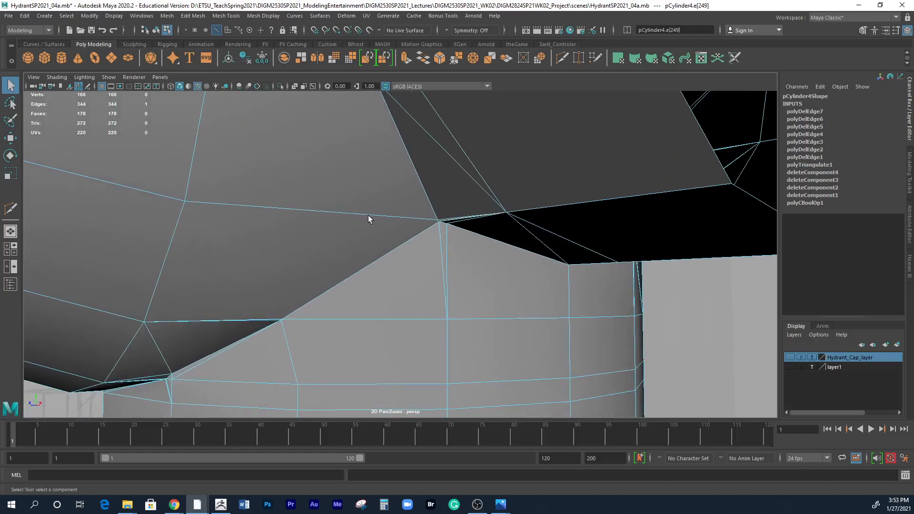
pyautogui.keyDown('alt'); pyautogui.moveTo(438, 228); pyautogui.dragTo(607, 166, button='right'); pyautogui.keyUp('alt')
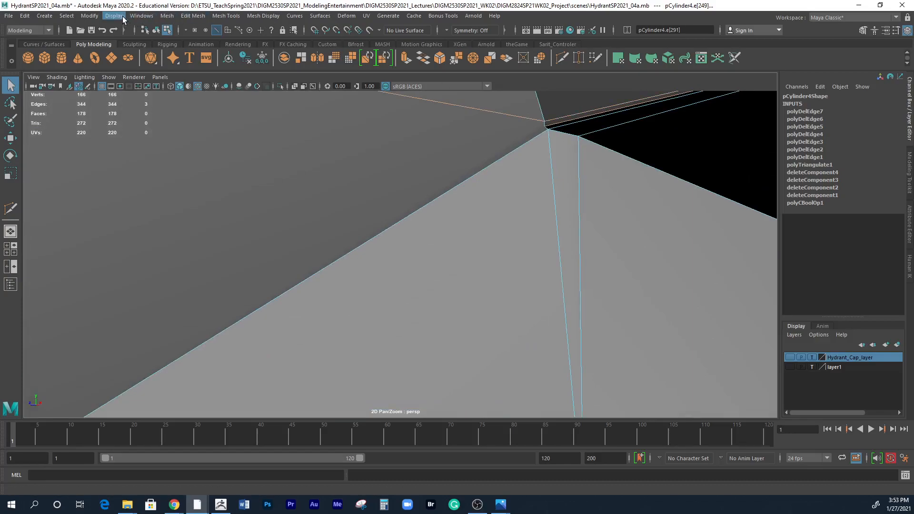
pyautogui.click(193, 15)
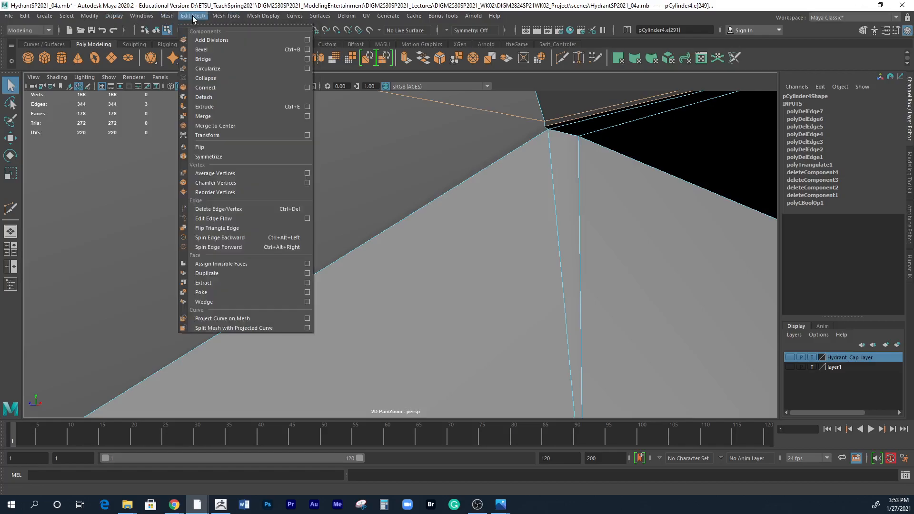
pyautogui.click(210, 210)
# Cut a new edge from the outlet's nearest open grid vertex to the corner where the two outlets meet the lower body.
pyautogui.keyDown('alt'); pyautogui.moveTo(466, 212); pyautogui.dragTo(208, 126, button='right'); pyautogui.keyUp('alt')
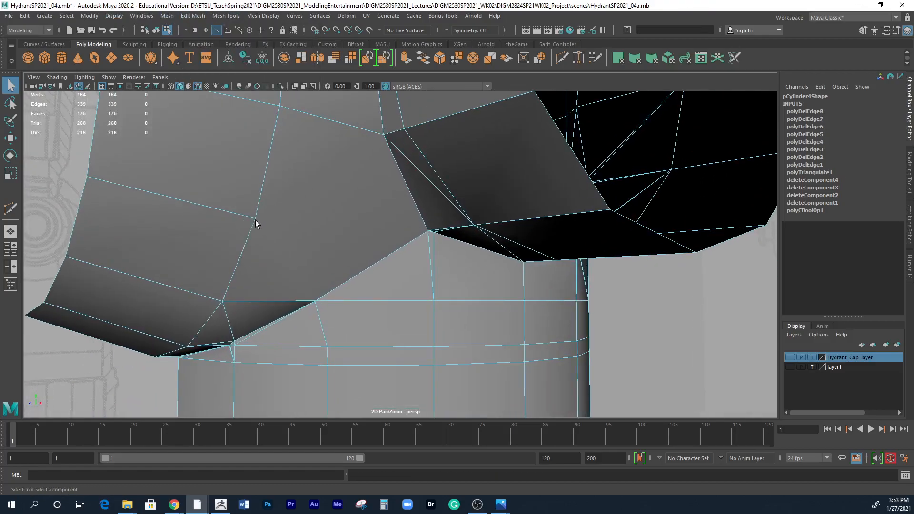
pyautogui.click(562, 58)
pyautogui.click(255, 217)
pyautogui.click(428, 231)
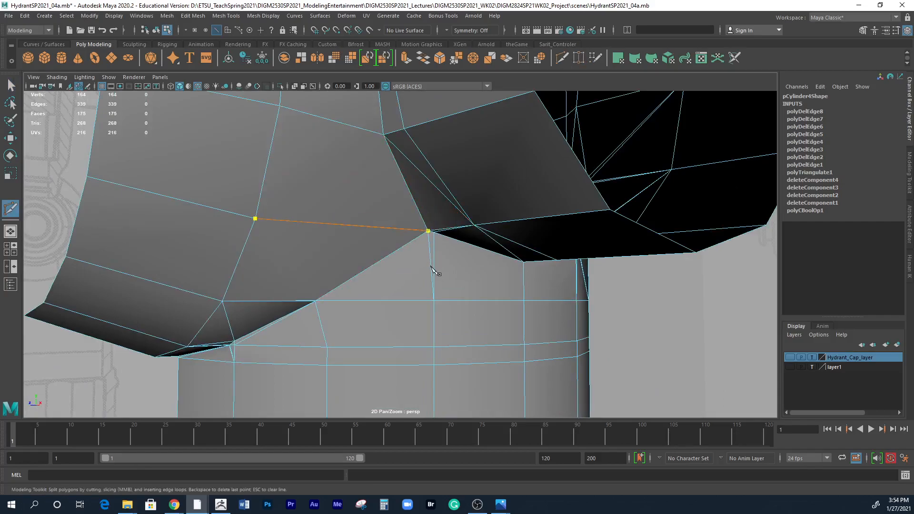
pyautogui.press('Return')
# Preview the body in smooth mesh display to check the outlet joints, and return to the unsmoothed display.
pyautogui.keyDown('alt'); pyautogui.moveTo(465, 316); pyautogui.dragTo(287, 232, button='right'); pyautogui.keyUp('alt')
pyautogui.keyDown('alt'); pyautogui.moveTo(289, 233); pyautogui.dragTo(429, 345); pyautogui.keyUp('alt')
pyautogui.keyDown('alt'); pyautogui.moveTo(421, 290); pyautogui.dragTo(628, 252, button='right'); pyautogui.keyUp('alt')
pyautogui.keyDown('alt'); pyautogui.moveTo(391, 221); pyautogui.dragTo(395, 167); pyautogui.keyUp('alt')
pyautogui.keyDown('alt'); pyautogui.moveTo(339, 248); pyautogui.dragTo(424, 217, button='middle'); pyautogui.keyUp('alt')
pyautogui.keyDown('alt'); pyautogui.moveTo(431, 215); pyautogui.dragTo(638, 228, button='right'); pyautogui.keyUp('alt')
pyautogui.keyDown('alt'); pyautogui.moveTo(465, 194); pyautogui.dragTo(553, 221, button='middle'); pyautogui.keyUp('alt')
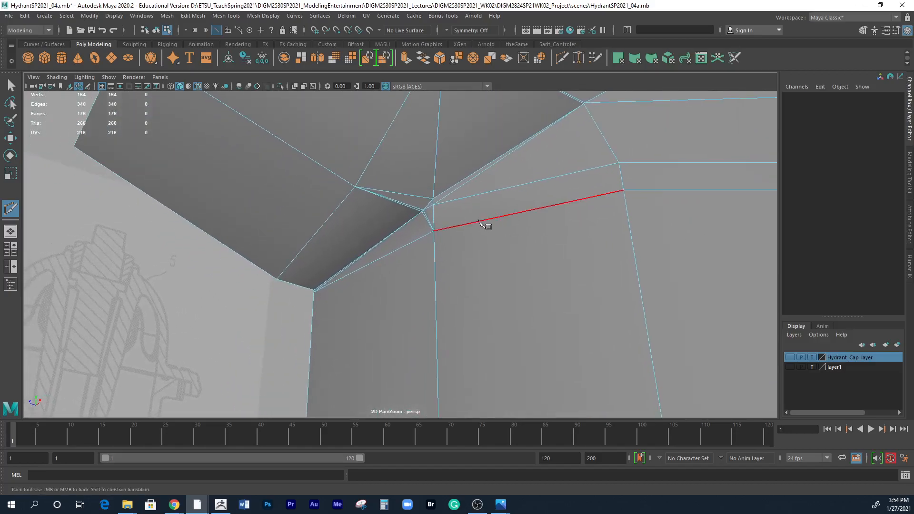
pyautogui.press('w')
pyautogui.keyDown('alt'); pyautogui.moveTo(473, 222); pyautogui.dragTo(491, 282, button='right'); pyautogui.keyUp('alt')
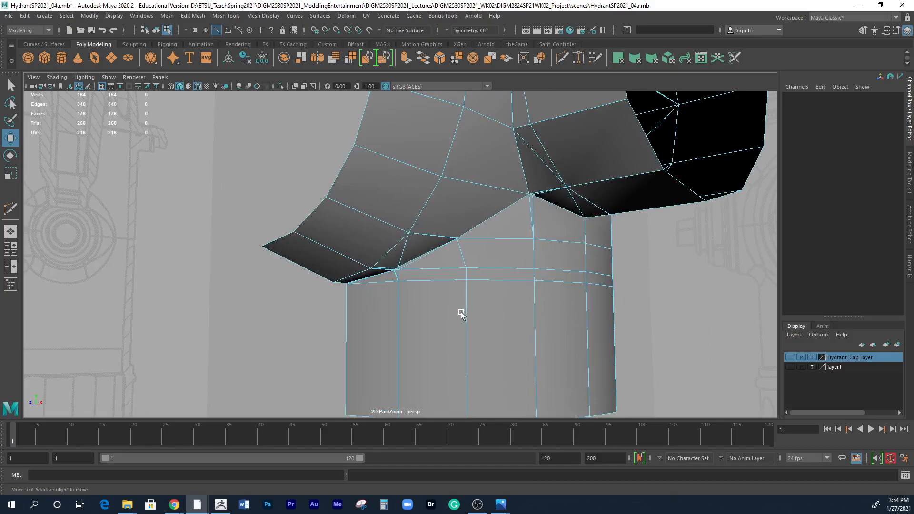
pyautogui.press('3')
pyautogui.keyDown('alt'); pyautogui.moveTo(527, 318); pyautogui.dragTo(510, 322); pyautogui.keyUp('alt')
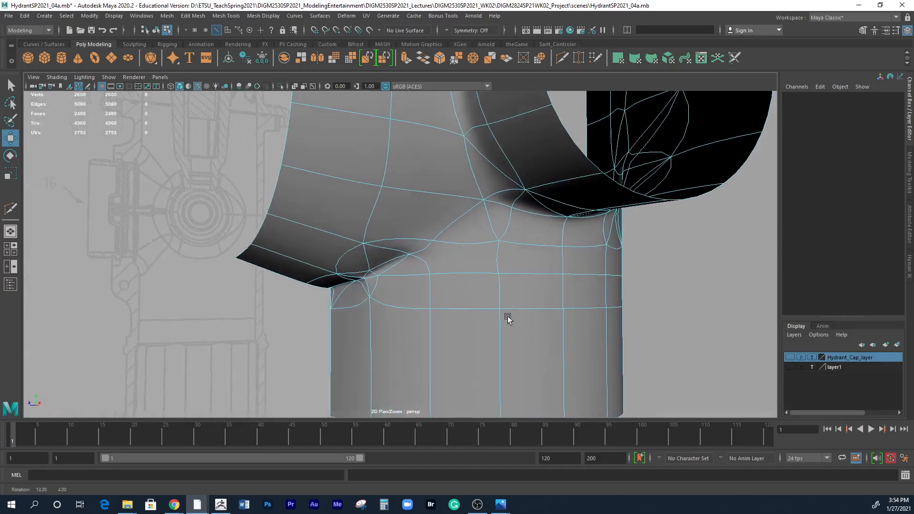
pyautogui.press('1')
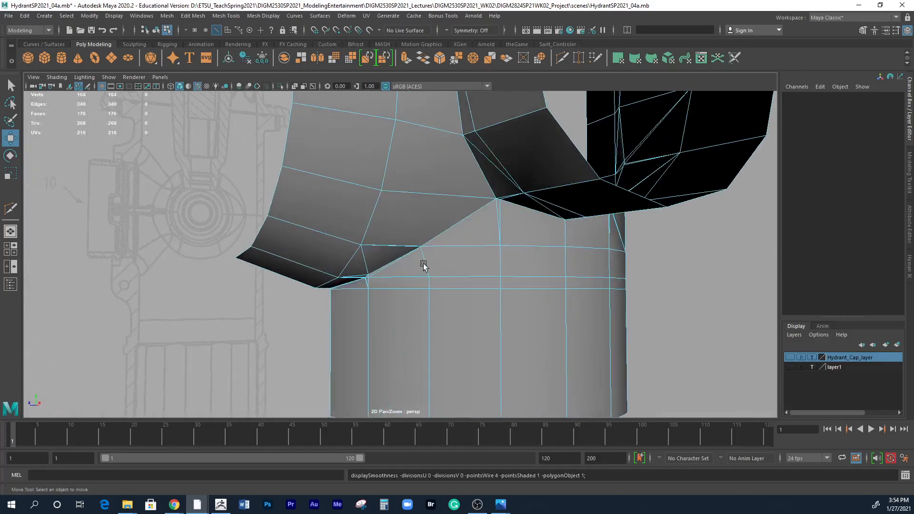
# Delete three extra edges at the outlet's lower crease: the short outlet edge, the slanted crease edge and the short edge joining them.
pyautogui.keyDown('alt'); pyautogui.moveTo(410, 278); pyautogui.dragTo(670, 265, button='right'); pyautogui.keyUp('alt')
pyautogui.keyDown('alt'); pyautogui.moveTo(669, 265); pyautogui.dragTo(481, 234); pyautogui.keyUp('alt')
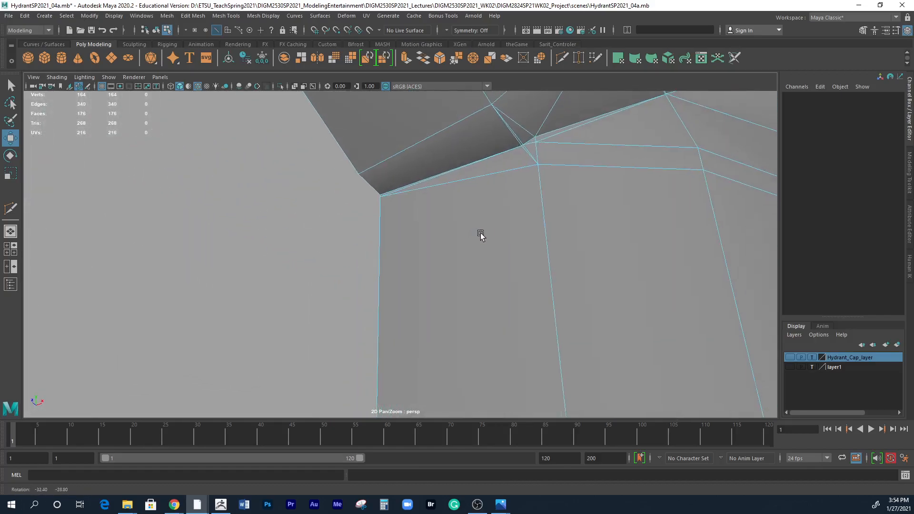
pyautogui.keyDown('alt'); pyautogui.moveTo(481, 234); pyautogui.dragTo(459, 293, button='middle'); pyautogui.keyUp('alt')
pyautogui.keyDown('alt'); pyautogui.moveTo(459, 293); pyautogui.dragTo(522, 275, button='right'); pyautogui.keyUp('alt')
pyautogui.keyDown('alt'); pyautogui.moveTo(521, 275); pyautogui.dragTo(489, 307, button='middle'); pyautogui.keyUp('alt')
pyautogui.keyDown('alt'); pyautogui.moveTo(488, 307); pyautogui.dragTo(517, 287, button='right'); pyautogui.keyUp('alt')
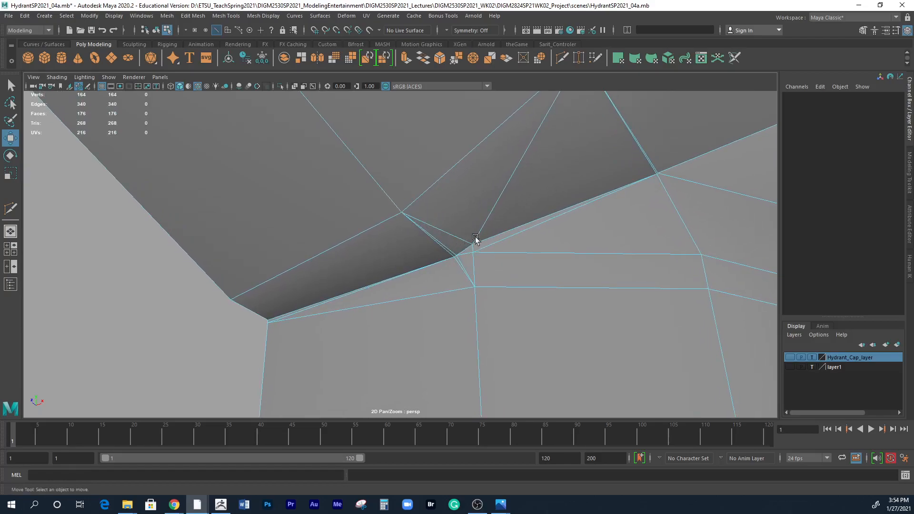
pyautogui.keyDown('alt'); pyautogui.moveTo(465, 248); pyautogui.dragTo(401, 281); pyautogui.keyUp('alt')
pyautogui.keyDown('alt'); pyautogui.moveTo(401, 281); pyautogui.dragTo(418, 230, button='middle'); pyautogui.keyUp('alt')
pyautogui.keyDown('alt'); pyautogui.moveTo(418, 230); pyautogui.dragTo(532, 260, button='right'); pyautogui.keyUp('alt')
pyautogui.keyDown('alt'); pyautogui.moveTo(533, 260); pyautogui.dragTo(405, 256); pyautogui.keyUp('alt')
pyautogui.moveTo(423, 237)
pyautogui.mouseDown(button='right')
pyautogui.moveTo(419, 210)
pyautogui.moveTo(418, 230)
pyautogui.mouseUp(button='right')
pyautogui.click(415, 232)
pyautogui.keyDown('alt'); pyautogui.moveTo(422, 233); pyautogui.dragTo(425, 267); pyautogui.keyUp('alt')
pyautogui.keyDown('alt'); pyautogui.moveTo(431, 256); pyautogui.dragTo(559, 232, button='right'); pyautogui.keyUp('alt')
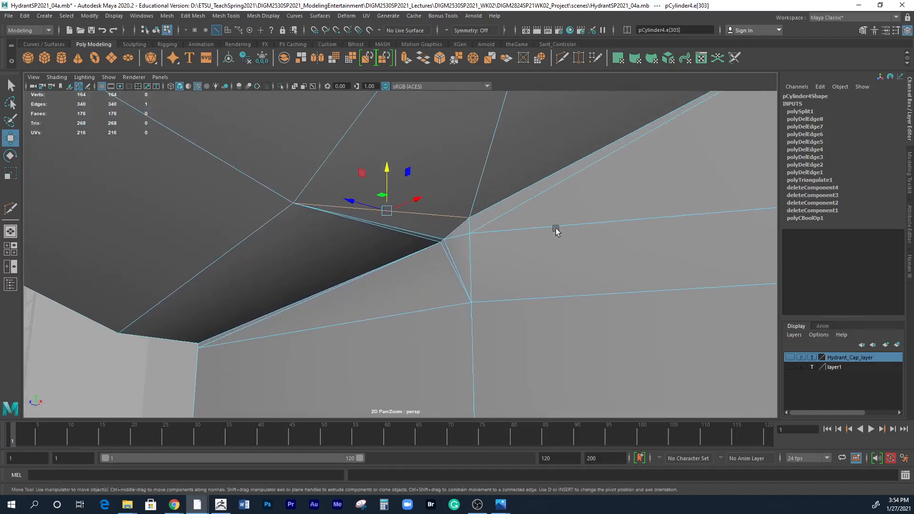
pyautogui.keyDown('shift'); pyautogui.click(481, 211); pyautogui.keyUp('shift')
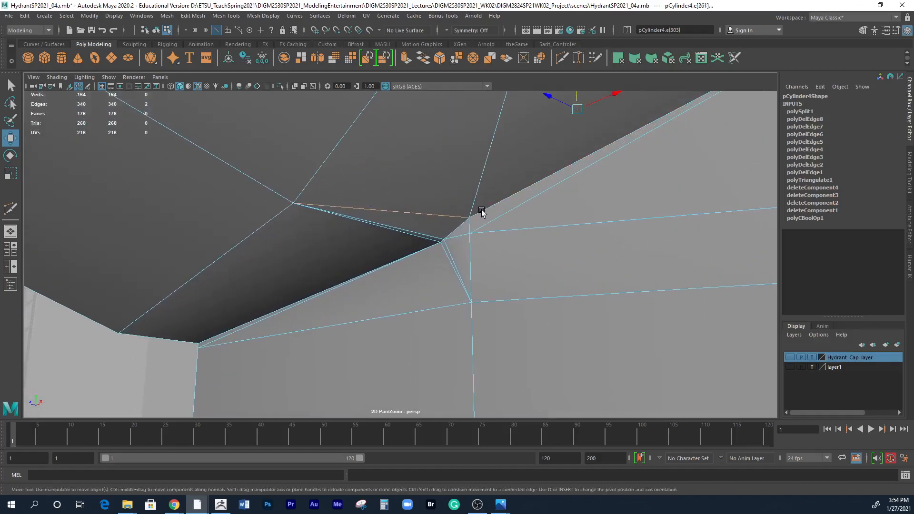
pyautogui.keyDown('alt'); pyautogui.moveTo(537, 227); pyautogui.dragTo(521, 199, button='right'); pyautogui.keyUp('alt')
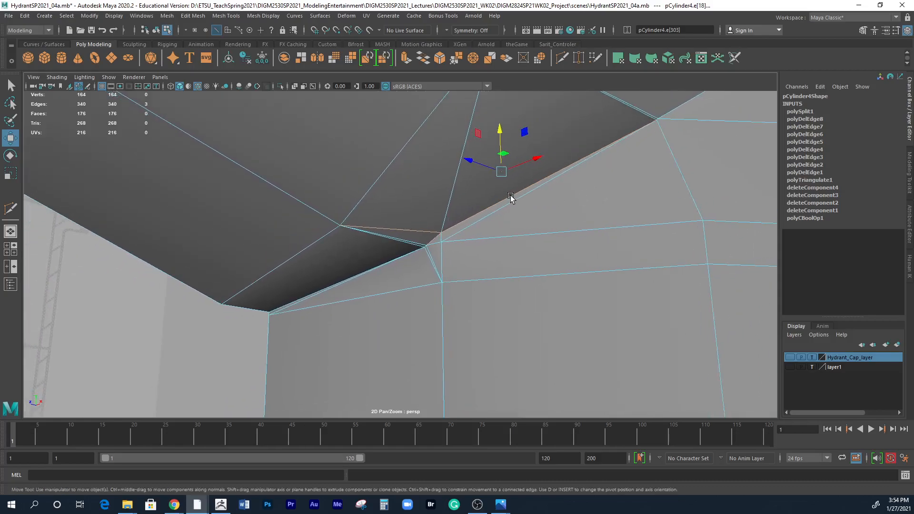
pyautogui.click(225, 15)
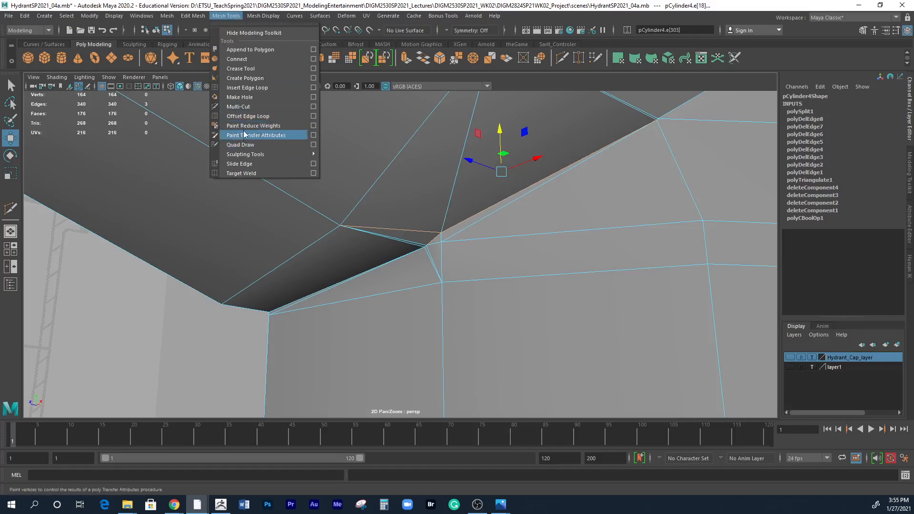
pyautogui.moveTo(193, 16)
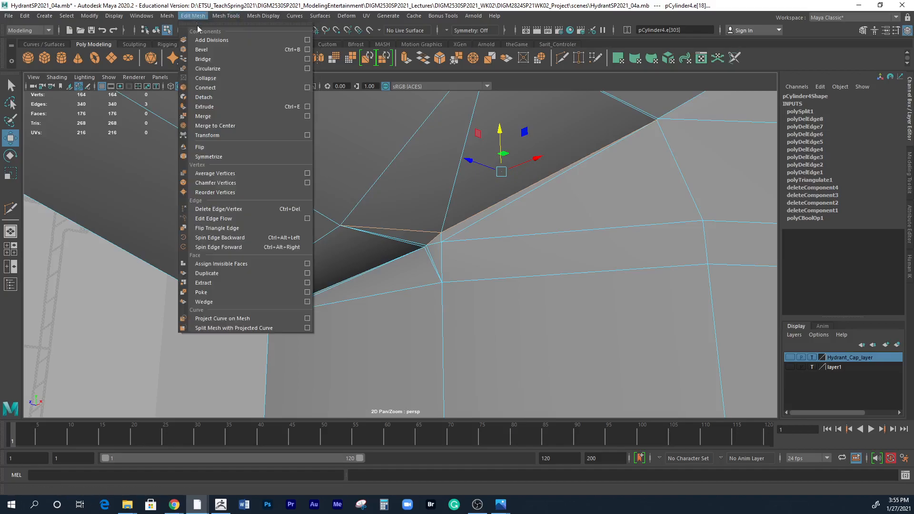
pyautogui.click(216, 210)
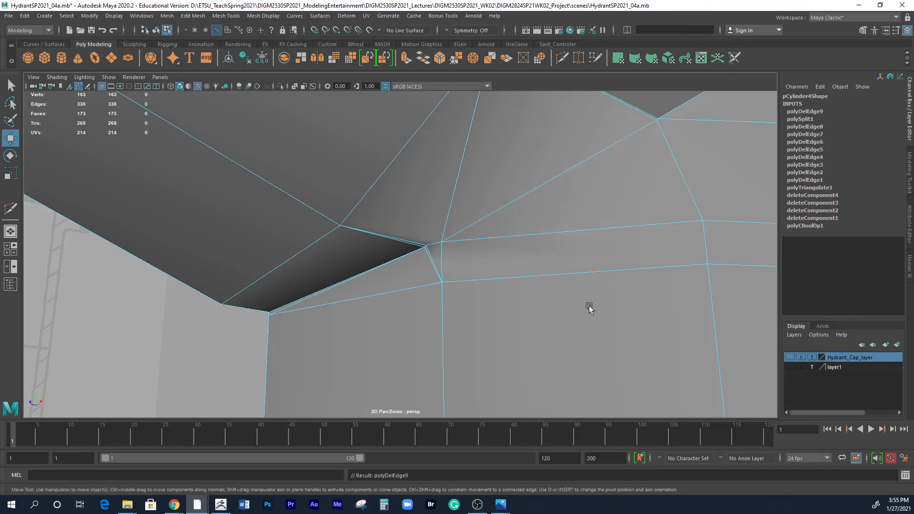
# Delete the diagonal edge on the outlet's lower face and the short vertical edge directly beneath it at the crease.
pyautogui.keyDown('alt'); pyautogui.moveTo(551, 317); pyautogui.dragTo(430, 284, button='right'); pyautogui.keyUp('alt')
pyautogui.keyDown('alt'); pyautogui.moveTo(430, 284); pyautogui.dragTo(442, 267); pyautogui.keyUp('alt')
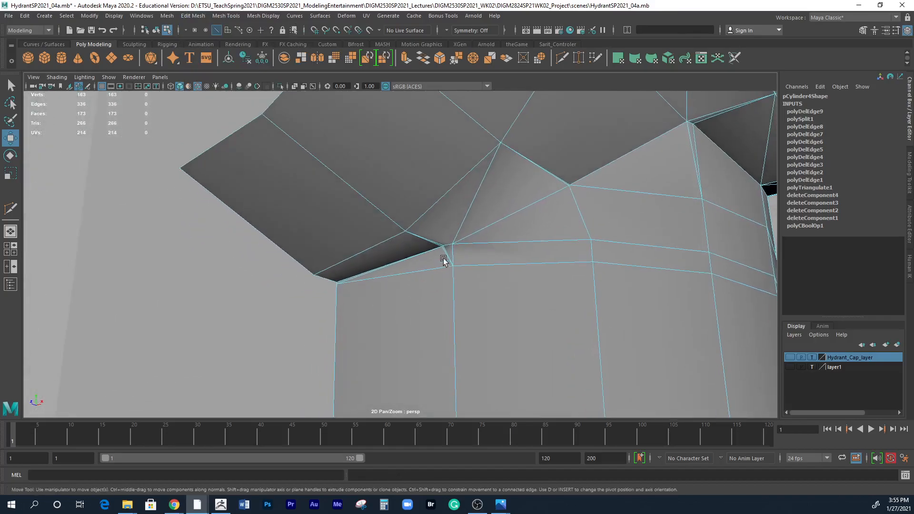
pyautogui.keyDown('alt'); pyautogui.moveTo(459, 228); pyautogui.dragTo(480, 190); pyautogui.keyUp('alt')
pyautogui.keyDown('alt'); pyautogui.moveTo(463, 247); pyautogui.dragTo(475, 280); pyautogui.keyUp('alt')
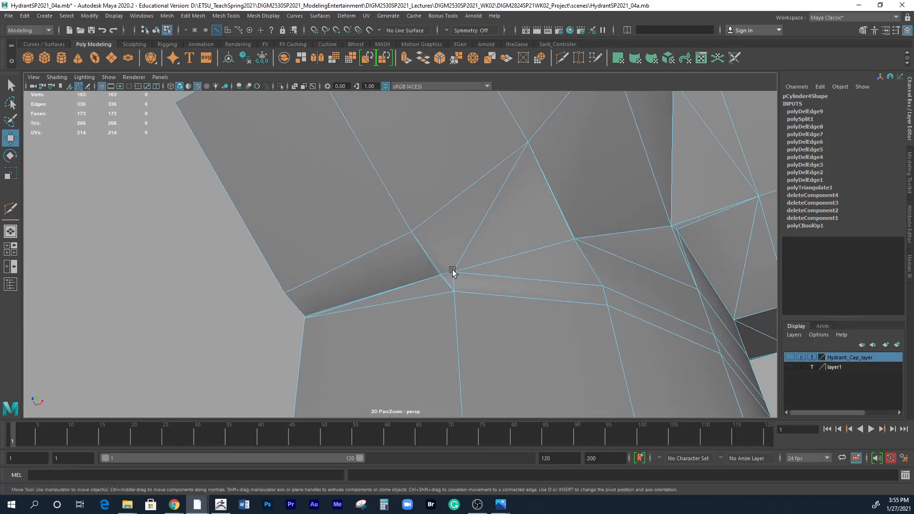
pyautogui.click(497, 199)
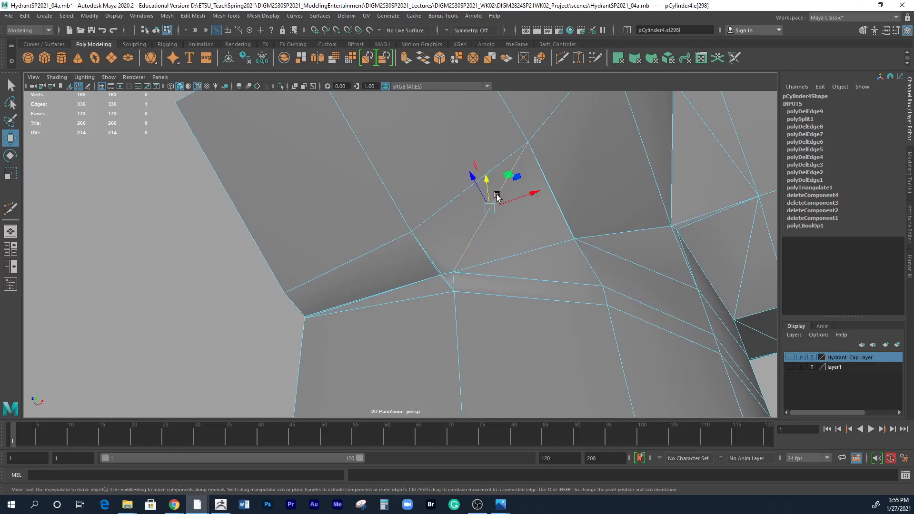
pyautogui.keyDown('shift'); pyautogui.click(454, 280); pyautogui.keyUp('shift')
pyautogui.keyDown('shift'); pyautogui.rightClick(461, 261); pyautogui.keyUp('shift')
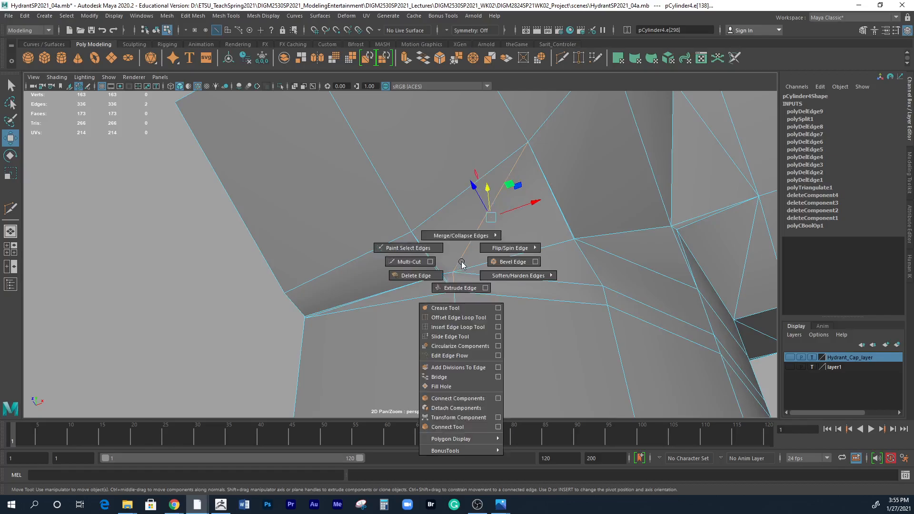
pyautogui.click(193, 15)
pyautogui.click(219, 209)
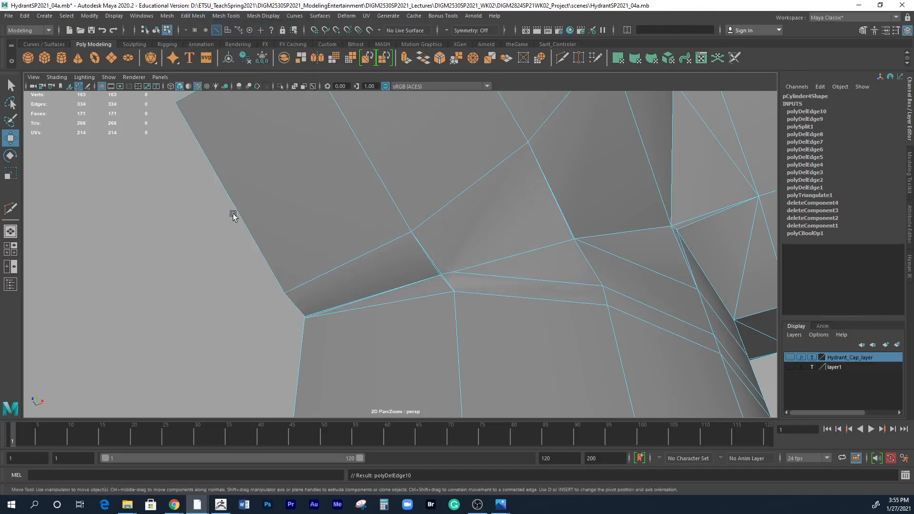
# Delete the upper horizontal body edge ending at the crease, plus the doubled thin edges above and below the crease vertex.
pyautogui.scroll(-2, 511, 295)
pyautogui.keyDown('alt'); pyautogui.moveTo(512, 295); pyautogui.dragTo(557, 249); pyautogui.keyUp('alt')
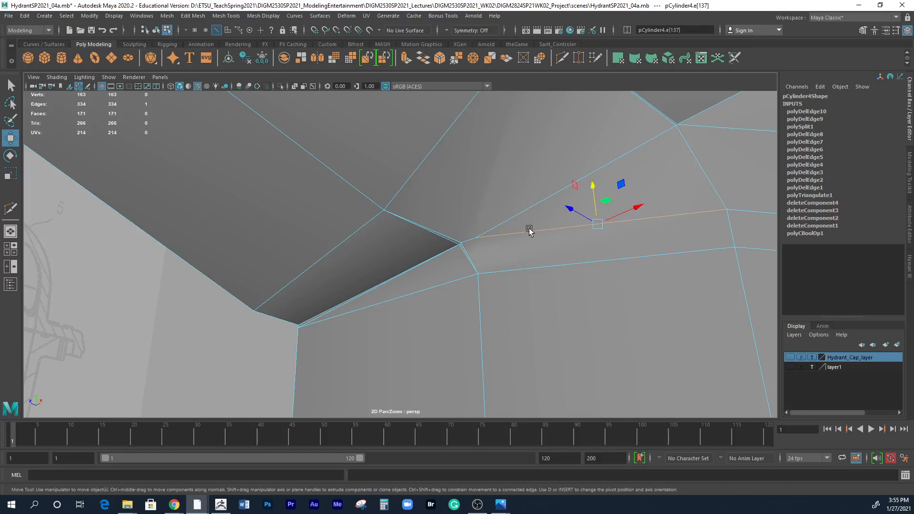
pyautogui.scroll(3, 540, 251)
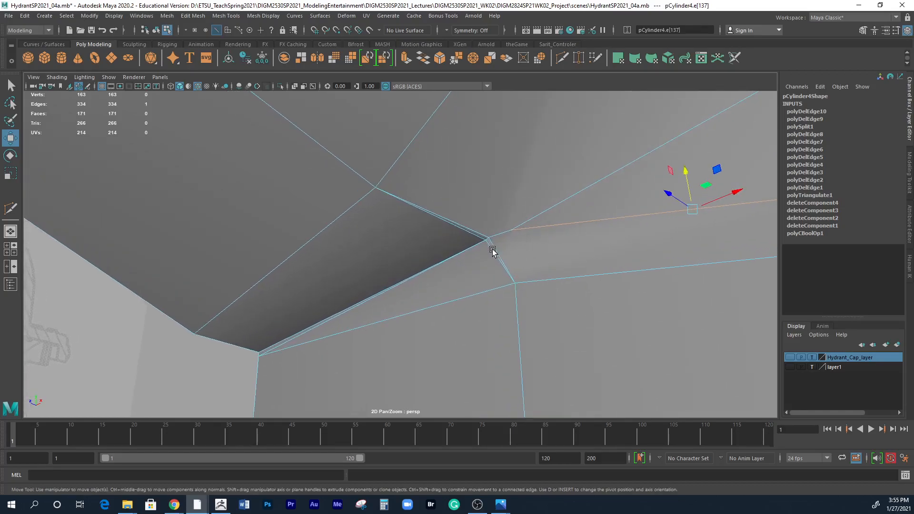
pyautogui.click(493, 244)
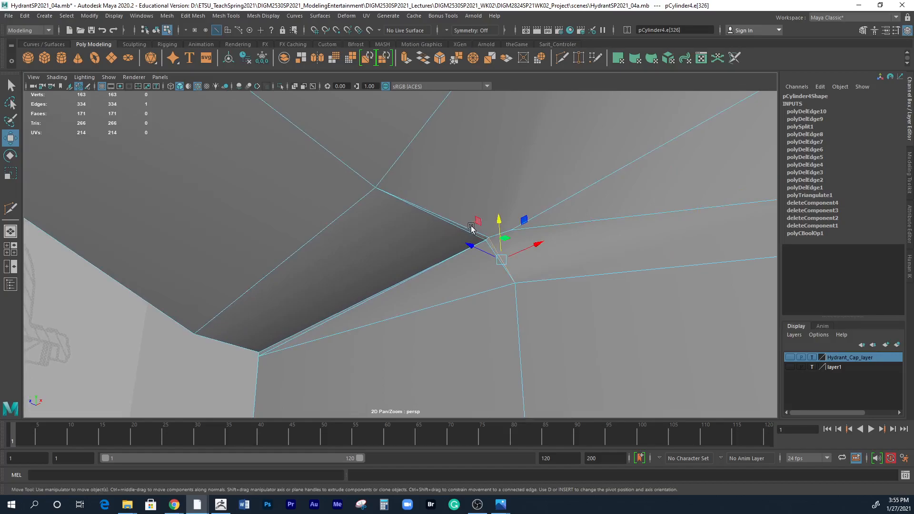
pyautogui.press('q')
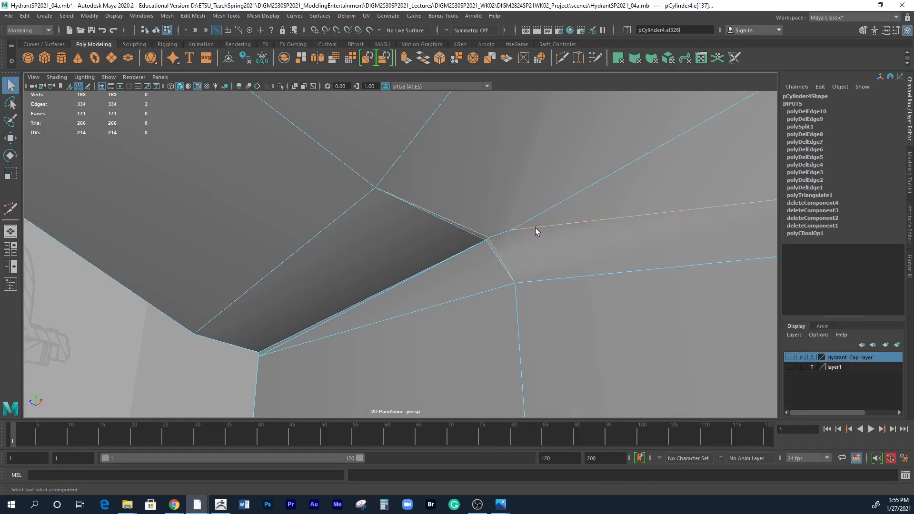
pyautogui.scroll(-2, 544, 255)
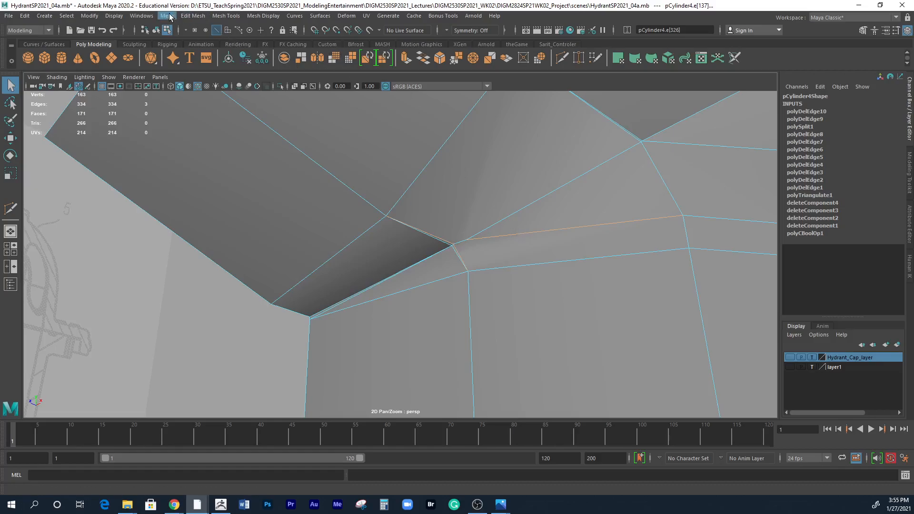
pyautogui.click(193, 16)
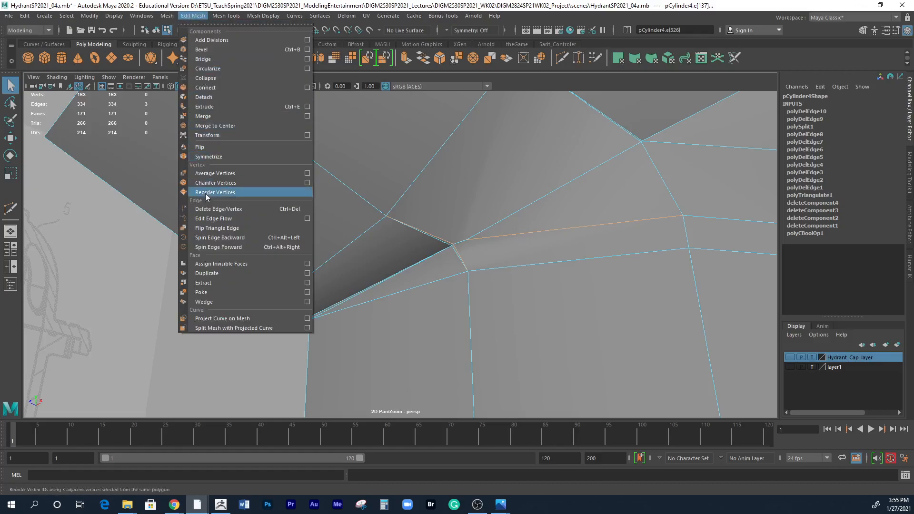
pyautogui.click(206, 209)
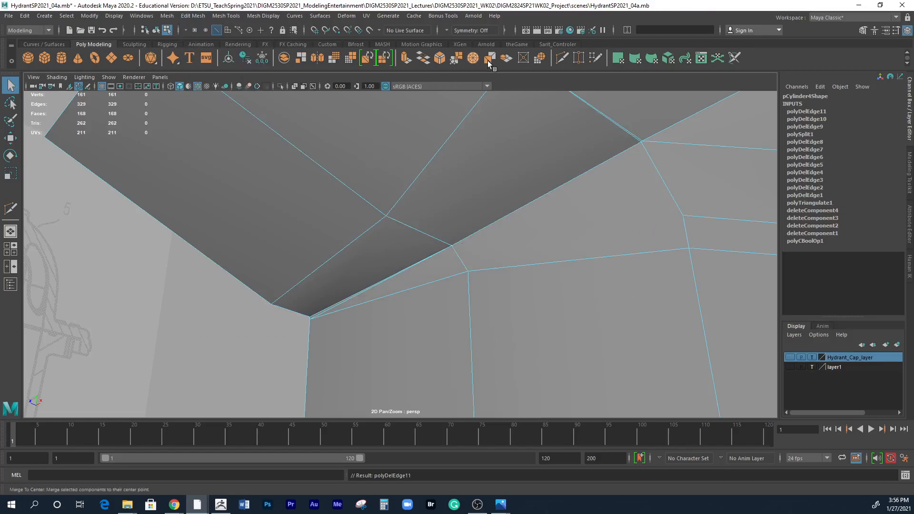
# Cut a new edge from the body's upper horizontal loop vertex to the crease vertex on the outlet's underside.
pyautogui.press('y')
pyautogui.click(683, 215)
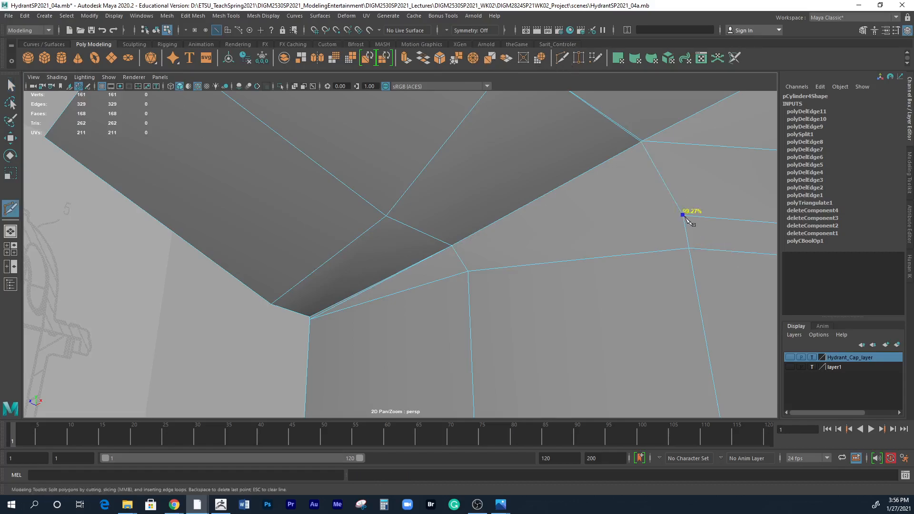
pyautogui.click(451, 245)
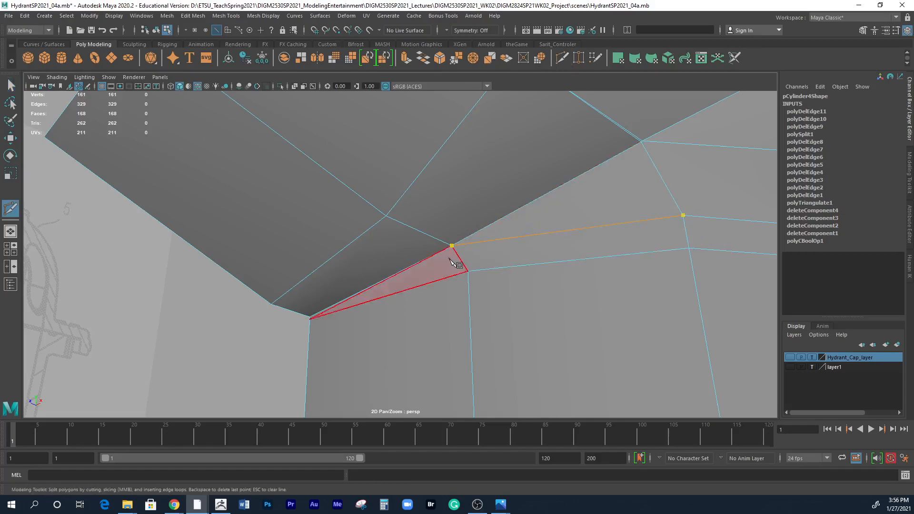
pyautogui.press('Return')
# Complete the new edge between the body's upper loop and the crease vertex, and delete the thin sliver edge running along the outlet's lower crease.
pyautogui.click(688, 248)
pyautogui.keyDown('alt'); pyautogui.moveTo(689, 259); pyautogui.dragTo(427, 312, button='right'); pyautogui.keyUp('alt')
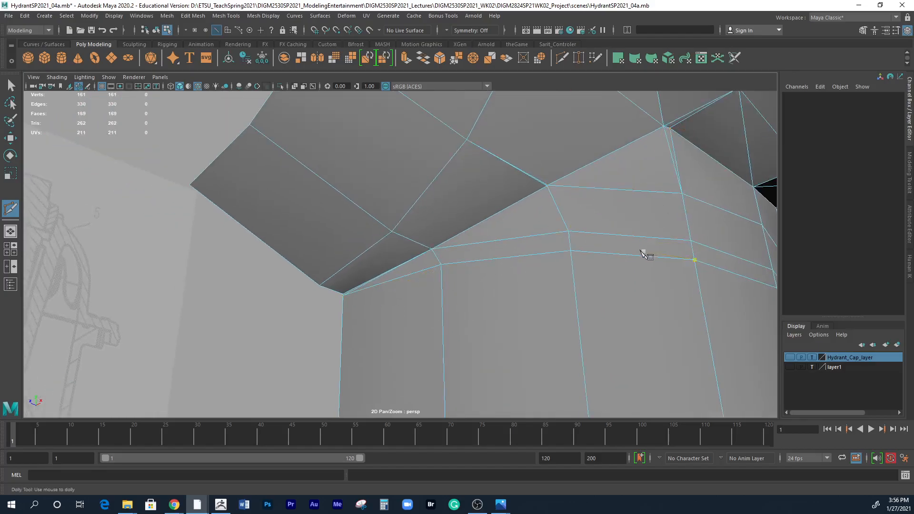
pyautogui.keyDown('alt'); pyautogui.moveTo(648, 254); pyautogui.dragTo(688, 251, button='right'); pyautogui.keyUp('alt')
pyautogui.click(608, 250)
pyautogui.press('q')
pyautogui.keyDown('alt'); pyautogui.moveTo(395, 278); pyautogui.dragTo(509, 252, button='right'); pyautogui.keyUp('alt')
pyautogui.click(292, 322)
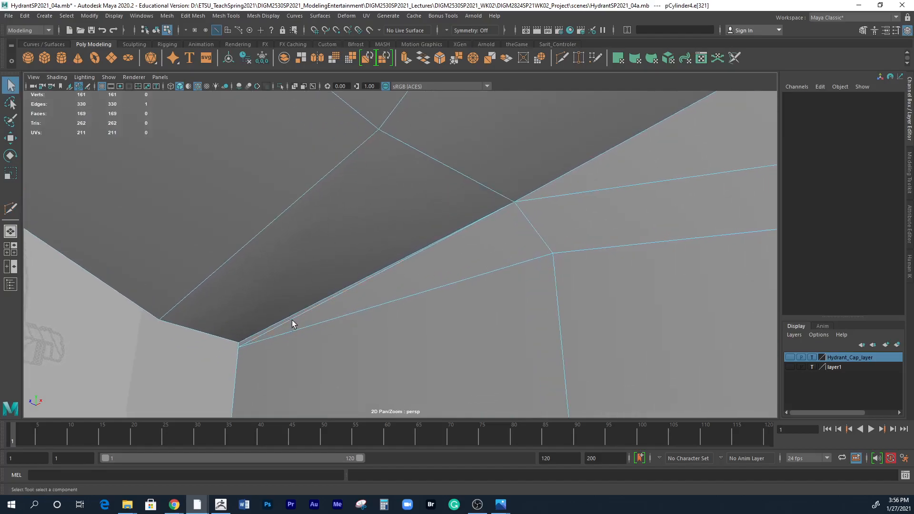
pyautogui.click(193, 15)
pyautogui.click(213, 209)
# Merge the two nearly coincident vertices on the outlet's lower crease, using a threshold of 0.0100 and always merging for two vertices.
pyautogui.keyDown('alt'); pyautogui.moveTo(449, 343); pyautogui.dragTo(499, 255); pyautogui.keyUp('alt')
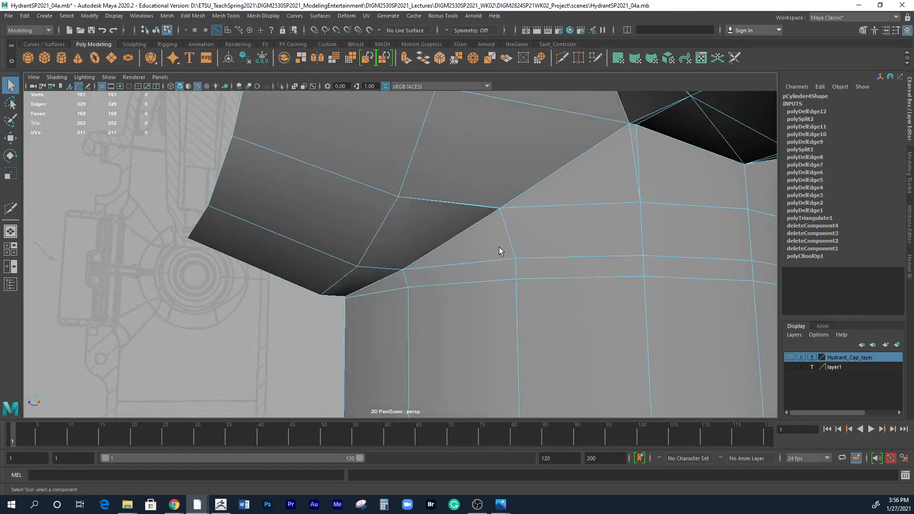
pyautogui.keyDown('alt'); pyautogui.moveTo(492, 249); pyautogui.dragTo(823, 209, button='right'); pyautogui.keyUp('alt')
pyautogui.keyDown('alt'); pyautogui.moveTo(732, 209); pyautogui.dragTo(545, 312, button='middle'); pyautogui.keyUp('alt')
pyautogui.keyDown('alt'); pyautogui.moveTo(557, 296); pyautogui.dragTo(596, 284, button='right'); pyautogui.keyUp('alt')
pyautogui.keyDown('alt'); pyautogui.moveTo(597, 284); pyautogui.dragTo(485, 312, button='middle'); pyautogui.keyUp('alt')
pyautogui.keyDown('alt'); pyautogui.moveTo(511, 299); pyautogui.dragTo(524, 273, button='right'); pyautogui.keyUp('alt')
pyautogui.keyDown('alt'); pyautogui.moveTo(464, 253); pyautogui.dragTo(446, 266, button='right'); pyautogui.keyUp('alt')
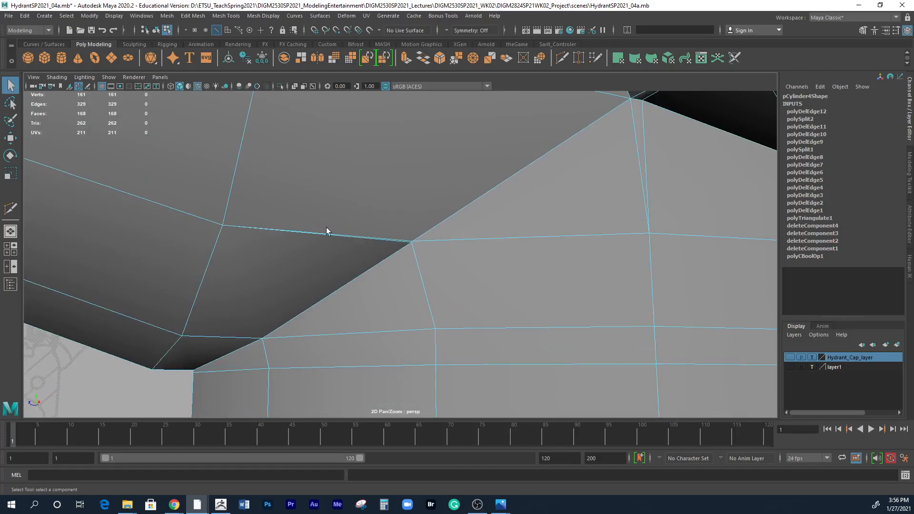
pyautogui.keyDown('alt'); pyautogui.moveTo(379, 254); pyautogui.dragTo(675, 263, button='right'); pyautogui.keyUp('alt')
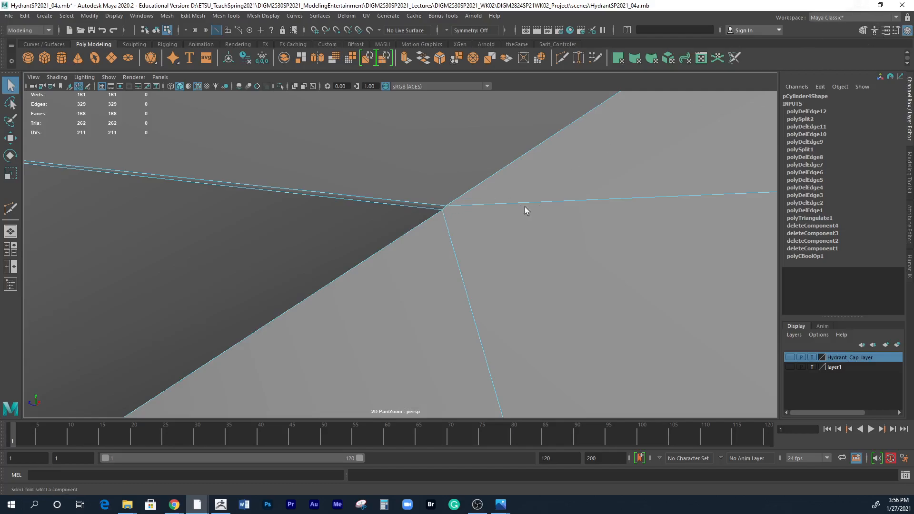
pyautogui.moveTo(442, 215); pyautogui.dragTo(439, 214, button='right')
pyautogui.click(442, 210)
pyautogui.press('w')
pyautogui.press('q')
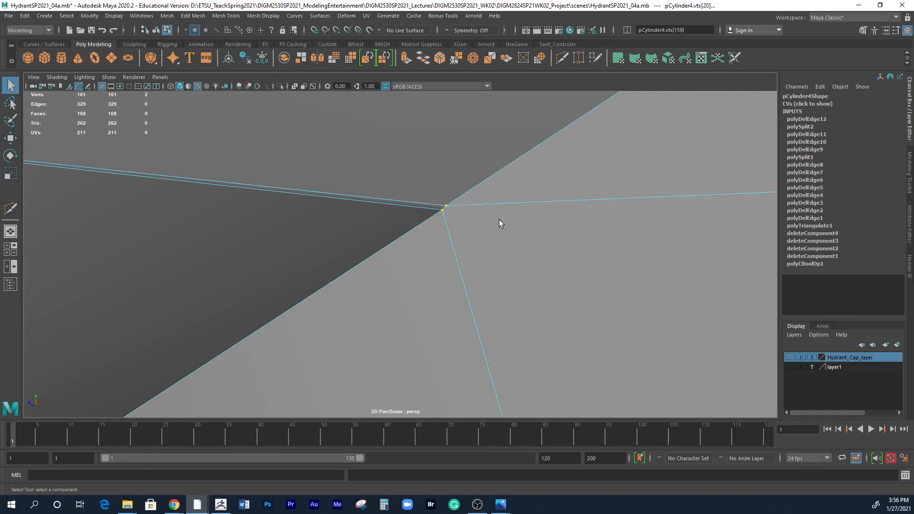
pyautogui.scroll(-2, 536, 248)
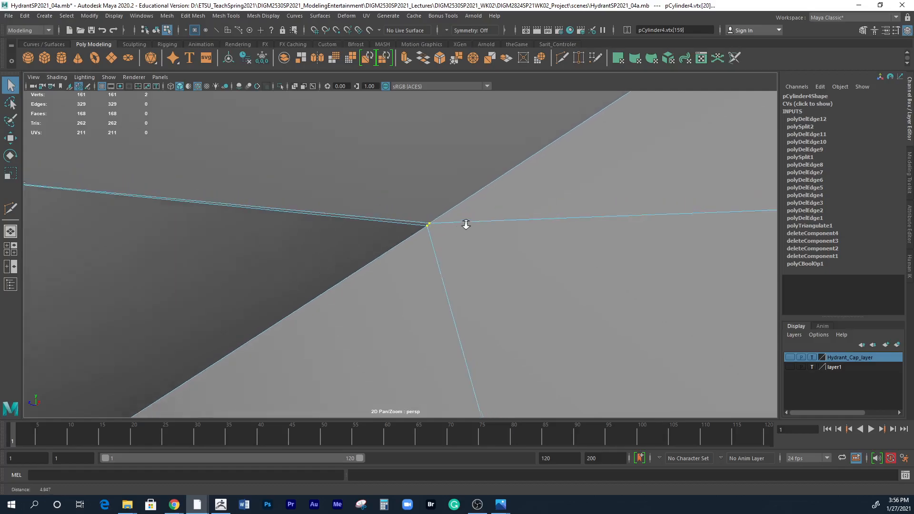
pyautogui.click(193, 16)
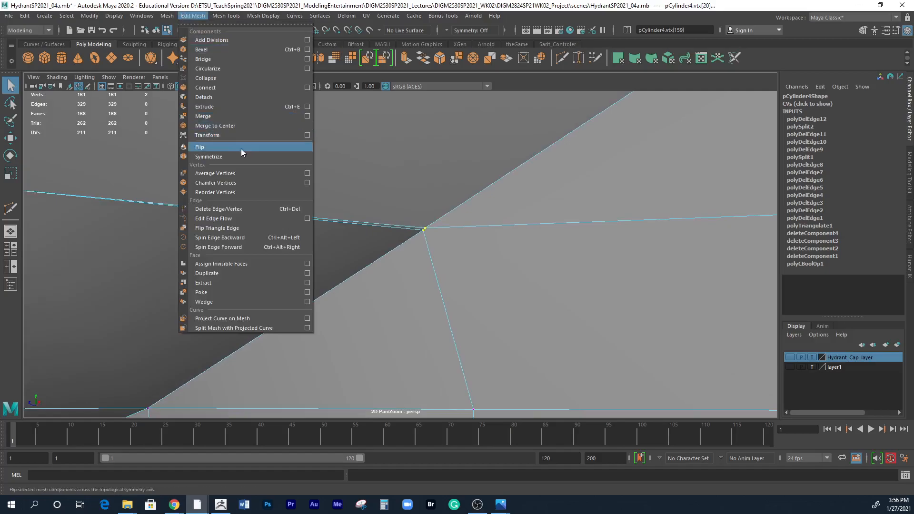
pyautogui.click(307, 116)
pyautogui.moveTo(513, 93); pyautogui.dragTo(642, 90)
pyautogui.click(525, 98)
pyautogui.click(528, 115)
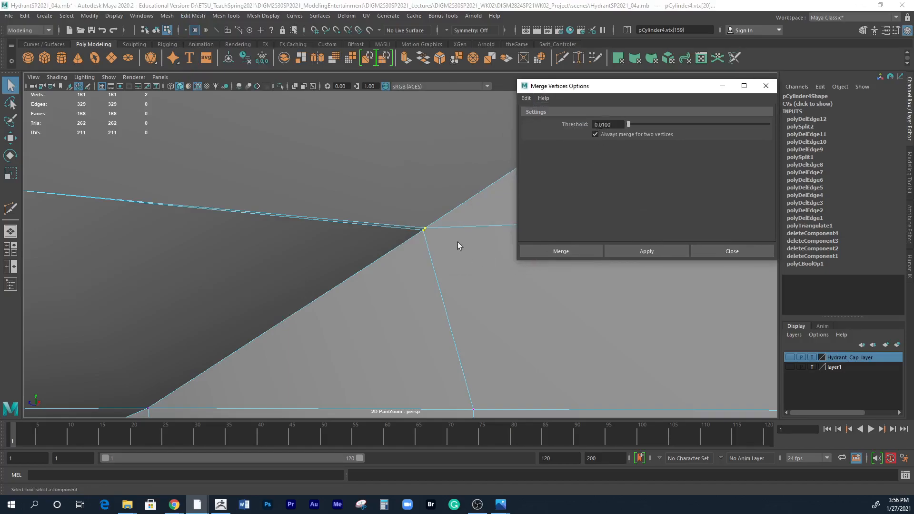
pyautogui.click(622, 253)
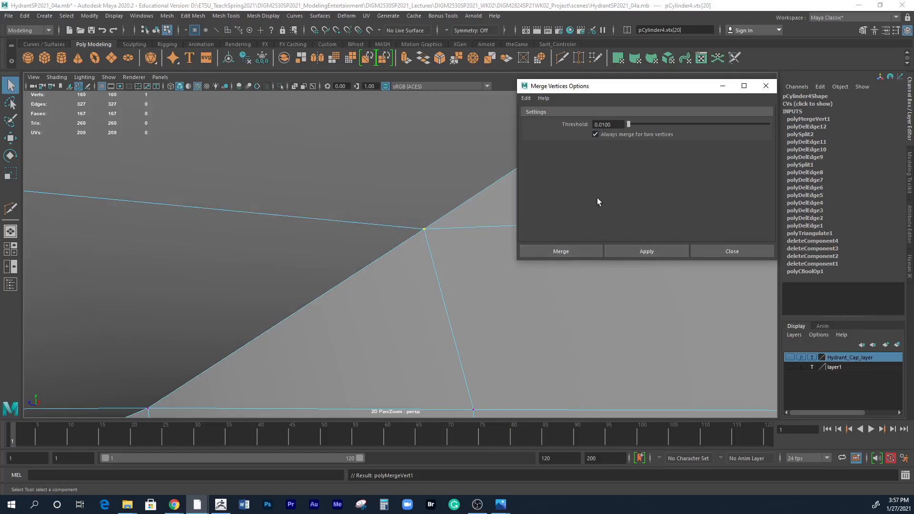
# Select the spare vertex beside the lower crease corner where the two outlets meet the body, and close the merge options.
pyautogui.keyDown('alt'); pyautogui.moveTo(488, 292); pyautogui.dragTo(224, 223, button='right'); pyautogui.keyUp('alt')
pyautogui.keyDown('alt'); pyautogui.moveTo(505, 335); pyautogui.dragTo(506, 356); pyautogui.keyUp('alt')
pyautogui.keyDown('alt'); pyautogui.moveTo(506, 356); pyautogui.dragTo(352, 269, button='right'); pyautogui.keyUp('alt')
pyautogui.keyDown('alt'); pyautogui.moveTo(352, 269); pyautogui.dragTo(485, 318); pyautogui.keyUp('alt')
pyautogui.keyDown('alt'); pyautogui.moveTo(436, 295); pyautogui.dragTo(485, 262); pyautogui.keyUp('alt')
pyautogui.keyDown('alt'); pyautogui.moveTo(485, 261); pyautogui.dragTo(509, 262, button='right'); pyautogui.keyUp('alt')
pyautogui.keyDown('alt'); pyautogui.moveTo(508, 262); pyautogui.dragTo(362, 290, button='middle'); pyautogui.keyUp('alt')
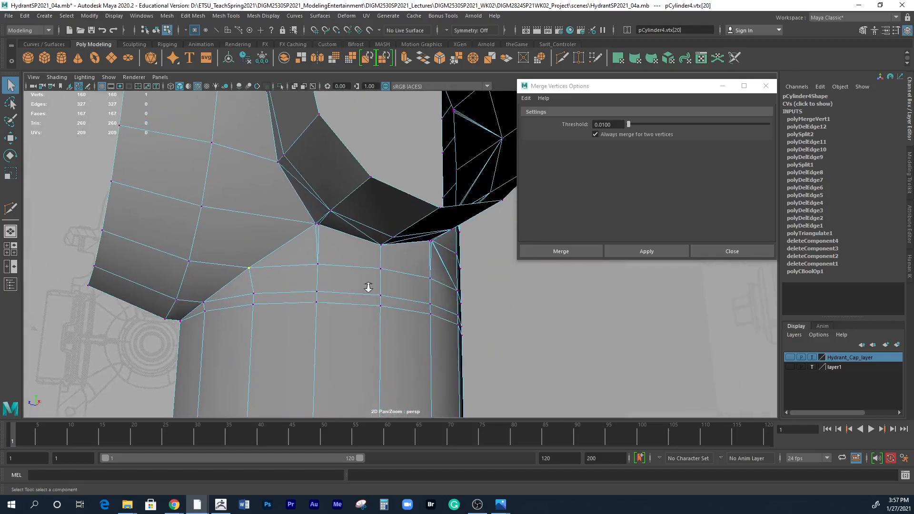
pyautogui.keyDown('alt'); pyautogui.moveTo(362, 290); pyautogui.dragTo(573, 275, button='right'); pyautogui.keyUp('alt')
pyautogui.keyDown('alt'); pyautogui.moveTo(369, 233); pyautogui.dragTo(423, 284, button='middle'); pyautogui.keyUp('alt')
pyautogui.keyDown('alt'); pyautogui.moveTo(423, 285); pyautogui.dragTo(517, 253, button='right'); pyautogui.keyUp('alt')
pyautogui.keyDown('alt'); pyautogui.moveTo(407, 263); pyautogui.dragTo(495, 255, button='middle'); pyautogui.keyUp('alt')
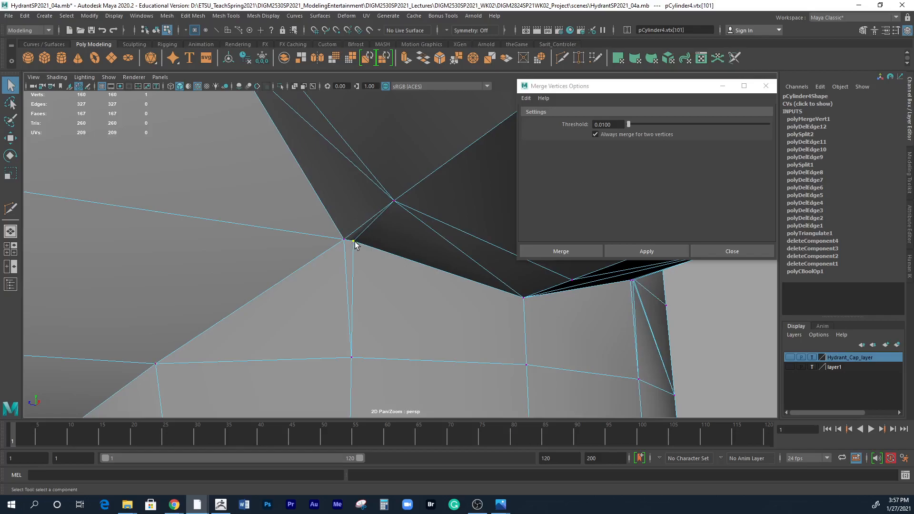
pyautogui.press('w')
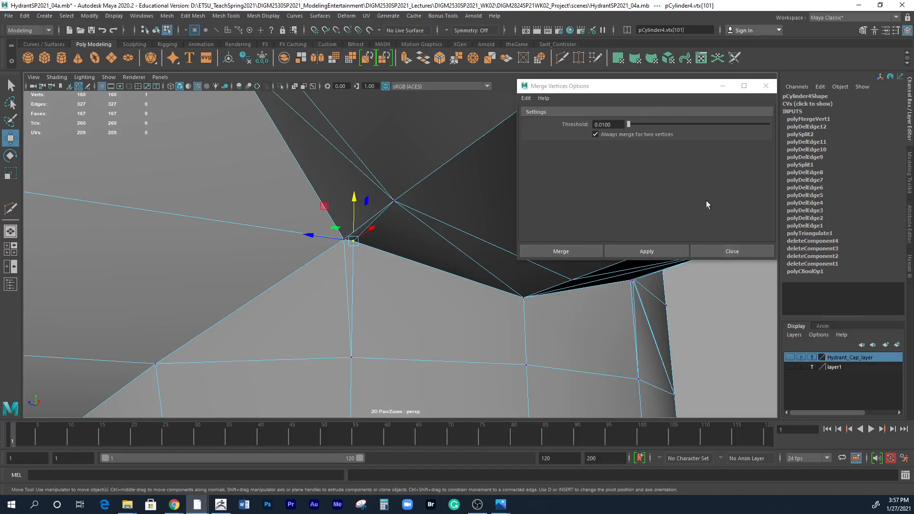
pyautogui.click(737, 252)
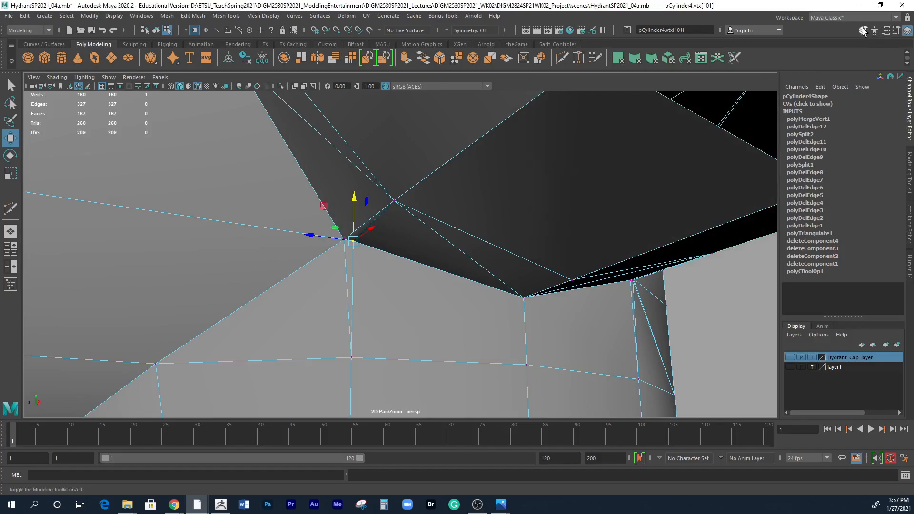
# Weld the spare vertex onto the neighbouring lower crease corner vertex with Target Weld, merging to the target.
pyautogui.click(863, 31)
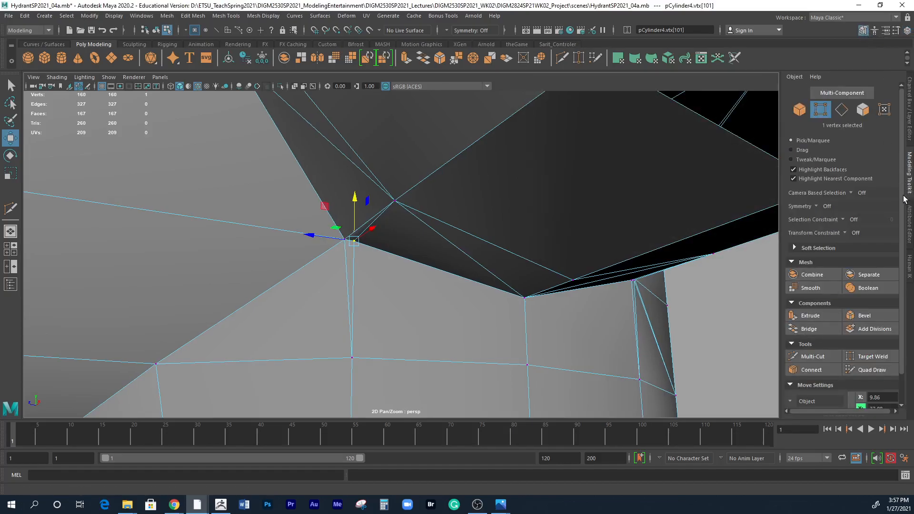
pyautogui.scroll(-2, 900, 256)
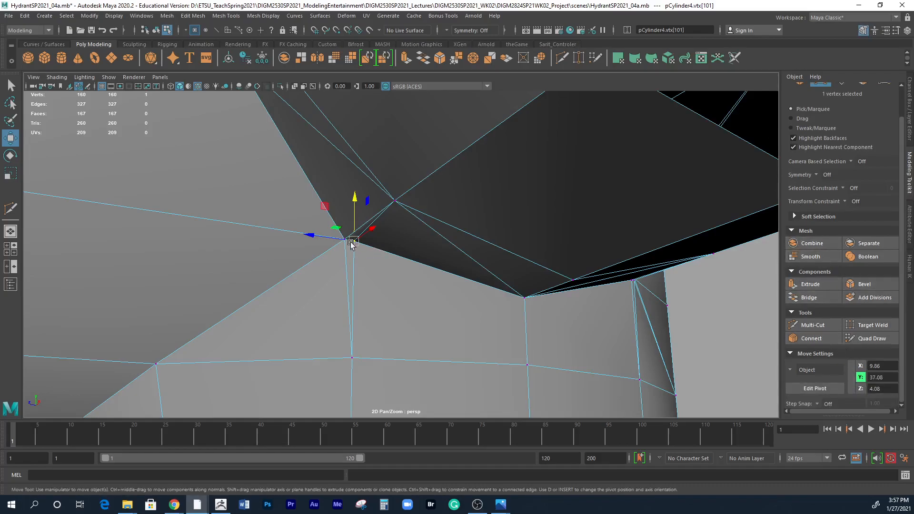
pyautogui.click(867, 327)
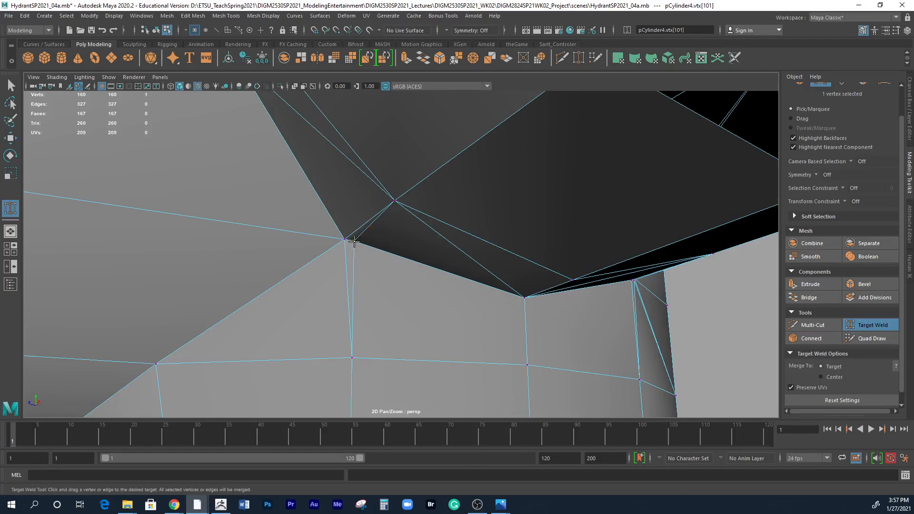
pyautogui.moveTo(354, 242); pyautogui.dragTo(339, 244)
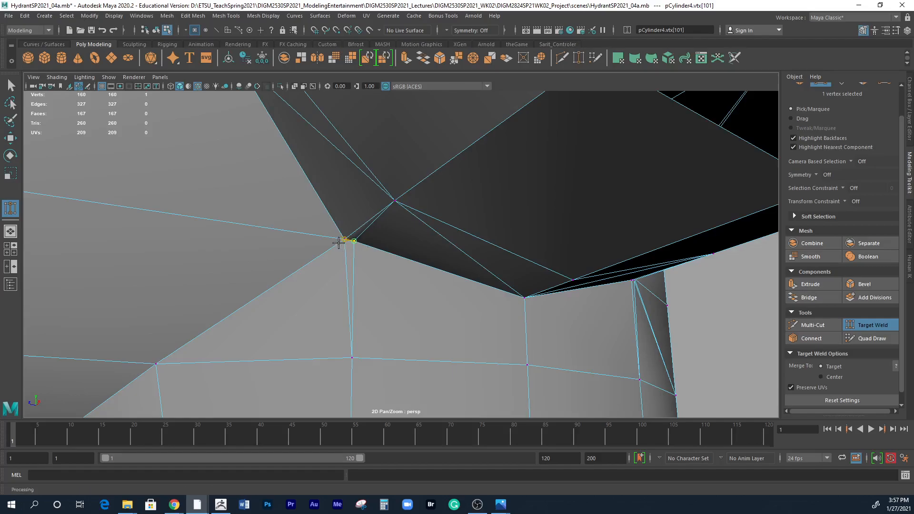
pyautogui.click(393, 291)
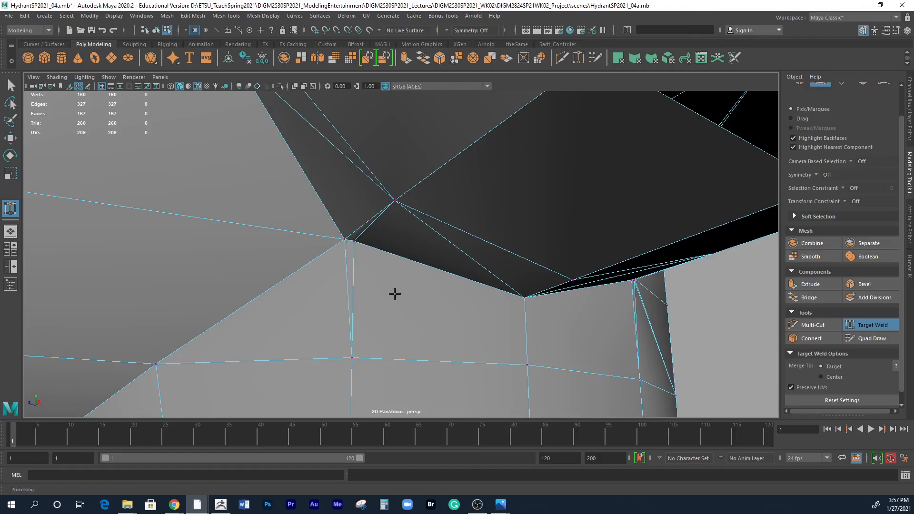
pyautogui.keyDown('alt'); pyautogui.moveTo(369, 271); pyautogui.dragTo(578, 294, button='right'); pyautogui.keyUp('alt')
pyautogui.keyDown('alt'); pyautogui.moveTo(489, 277); pyautogui.dragTo(552, 352); pyautogui.keyUp('alt')
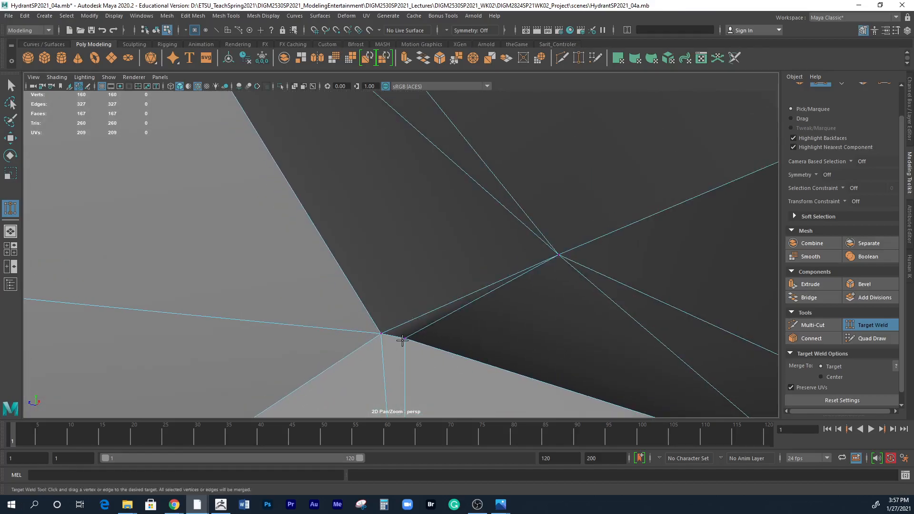
pyautogui.moveTo(405, 337); pyautogui.dragTo(376, 332)
pyautogui.keyDown('alt'); pyautogui.moveTo(376, 331); pyautogui.dragTo(210, 254, button='right'); pyautogui.keyUp('alt')
pyautogui.keyDown('alt'); pyautogui.moveTo(210, 254); pyautogui.dragTo(441, 206); pyautogui.keyUp('alt')
# Delete three extra diagonal edges on the smaller outlet's side and underside near its joints with the body and the larger outlet.
pyautogui.press('w')
pyautogui.moveTo(440, 205); pyautogui.dragTo(437, 180, button='right')
pyautogui.click(428, 189)
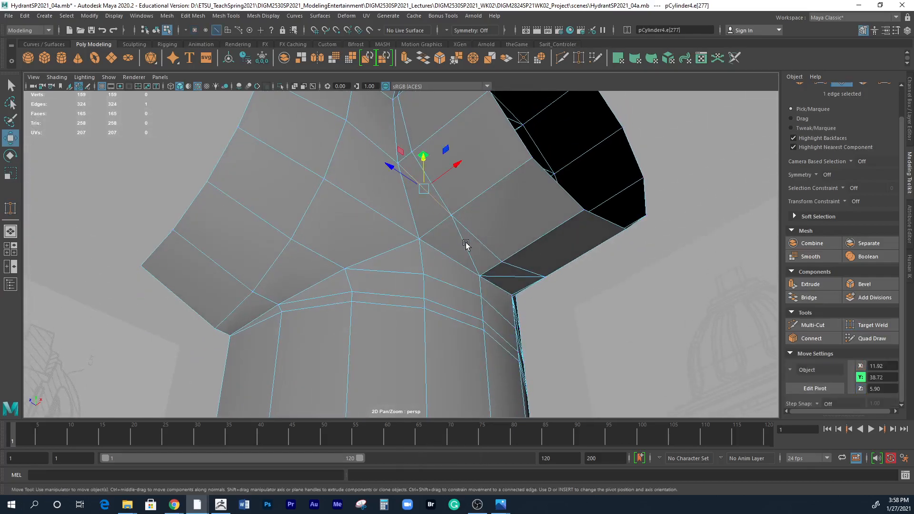
pyautogui.press('q')
pyautogui.keyDown('shift'); pyautogui.click(466, 247); pyautogui.keyUp('shift')
pyautogui.keyDown('alt'); pyautogui.moveTo(518, 300); pyautogui.dragTo(425, 210); pyautogui.keyUp('alt')
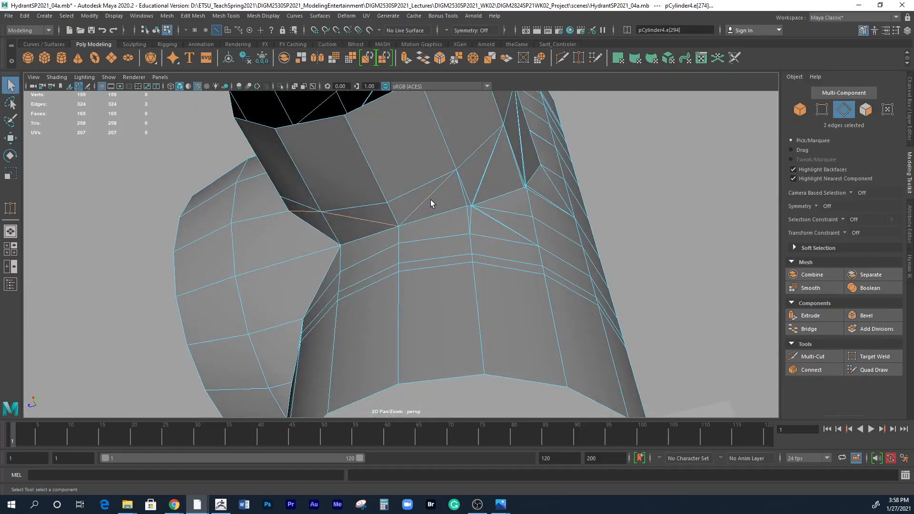
pyautogui.click(193, 16)
pyautogui.click(236, 209)
# Delete the diagonal edge on the larger outlet's side that runs into the seam with the smaller outlet.
pyautogui.keyDown('alt'); pyautogui.moveTo(316, 275); pyautogui.dragTo(418, 261); pyautogui.keyUp('alt')
pyautogui.keyDown('alt'); pyautogui.moveTo(418, 261); pyautogui.dragTo(422, 260, button='right'); pyautogui.keyUp('alt')
pyautogui.keyDown('alt'); pyautogui.moveTo(422, 260); pyautogui.dragTo(395, 261); pyautogui.keyUp('alt')
pyautogui.click(395, 261)
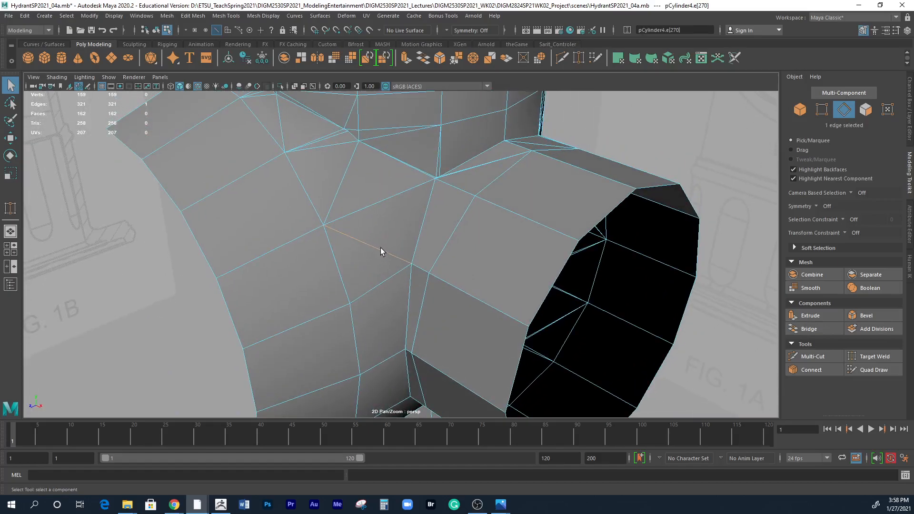
pyautogui.click(193, 16)
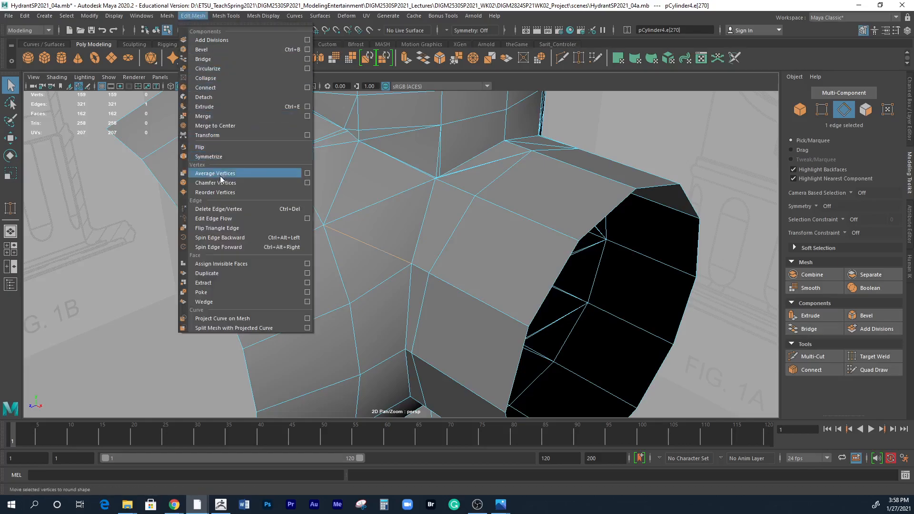
pyautogui.click(240, 209)
# Examine the thin edges and doubled vertices where the tops of the two outlets meet the body.
pyautogui.keyDown('alt'); pyautogui.moveTo(411, 226); pyautogui.dragTo(332, 257); pyautogui.keyUp('alt')
pyautogui.scroll(3, 319, 258)
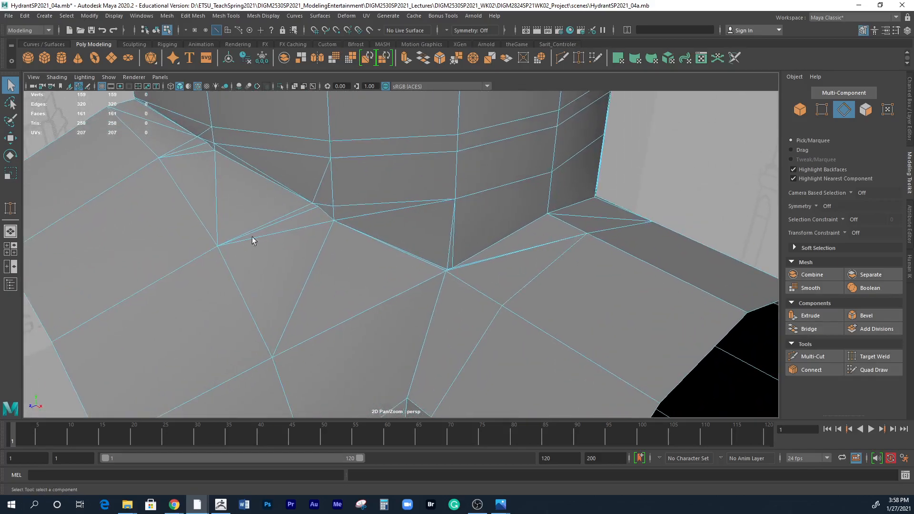
pyautogui.click(295, 211)
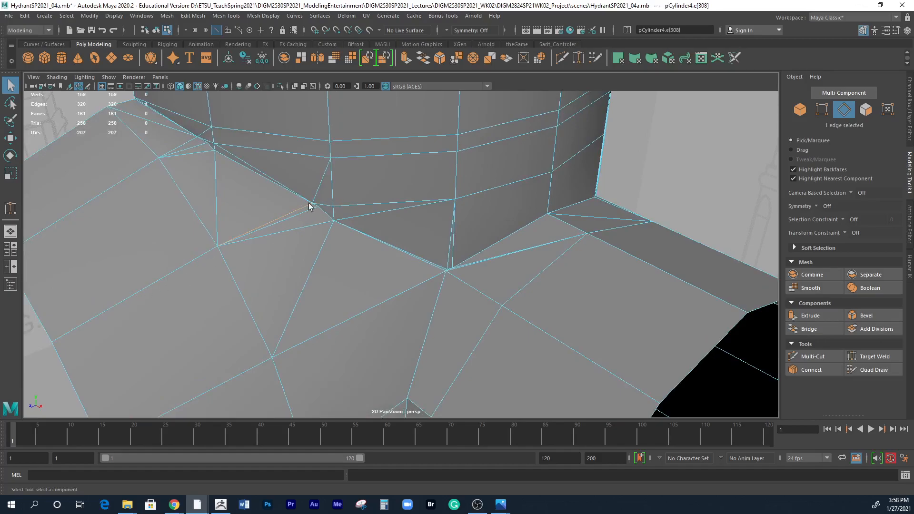
pyautogui.keyDown('alt'); pyautogui.moveTo(375, 234); pyautogui.dragTo(358, 269); pyautogui.keyUp('alt')
pyautogui.keyDown('alt'); pyautogui.moveTo(331, 209); pyautogui.dragTo(243, 236); pyautogui.keyUp('alt')
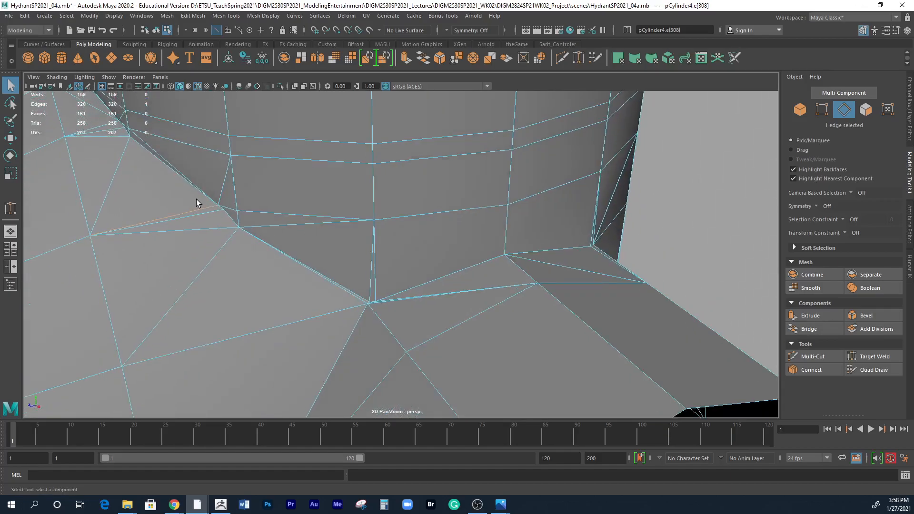
pyautogui.keyDown('alt'); pyautogui.moveTo(206, 203); pyautogui.dragTo(175, 208); pyautogui.keyUp('alt')
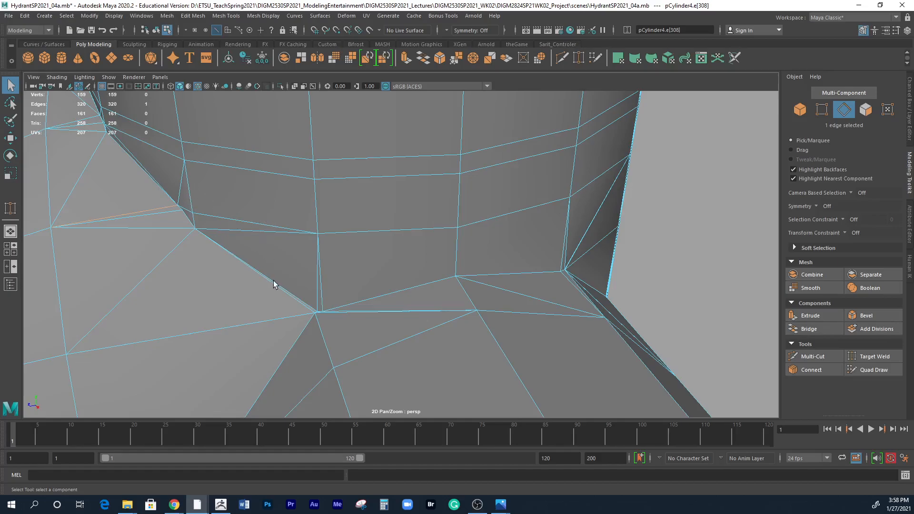
pyautogui.keyDown('alt'); pyautogui.moveTo(275, 290); pyautogui.dragTo(300, 250, button='middle'); pyautogui.keyUp('alt')
pyautogui.keyDown('alt'); pyautogui.moveTo(300, 251); pyautogui.dragTo(380, 289, button='right'); pyautogui.keyUp('alt')
pyautogui.keyDown('alt'); pyautogui.moveTo(368, 303); pyautogui.dragTo(411, 270, button='middle'); pyautogui.keyUp('alt')
pyautogui.keyDown('alt'); pyautogui.moveTo(367, 271); pyautogui.dragTo(369, 276); pyautogui.keyUp('alt')
pyautogui.keyDown('alt'); pyautogui.moveTo(414, 293); pyautogui.dragTo(409, 296, button='right'); pyautogui.keyUp('alt')
pyautogui.keyDown('alt'); pyautogui.moveTo(410, 295); pyautogui.dragTo(420, 273, button='middle'); pyautogui.keyUp('alt')
pyautogui.keyDown('alt'); pyautogui.moveTo(407, 266); pyautogui.dragTo(446, 304); pyautogui.keyUp('alt')
pyautogui.keyDown('alt'); pyautogui.moveTo(454, 309); pyautogui.dragTo(432, 273, button='middle'); pyautogui.keyUp('alt')
pyautogui.keyDown('alt'); pyautogui.moveTo(432, 273); pyautogui.dragTo(534, 326); pyautogui.keyUp('alt')
pyautogui.keyDown('alt'); pyautogui.moveTo(534, 326); pyautogui.dragTo(483, 251, button='middle'); pyautogui.keyUp('alt')
pyautogui.keyDown('alt'); pyautogui.moveTo(443, 298); pyautogui.dragTo(481, 295, button='right'); pyautogui.keyUp('alt')
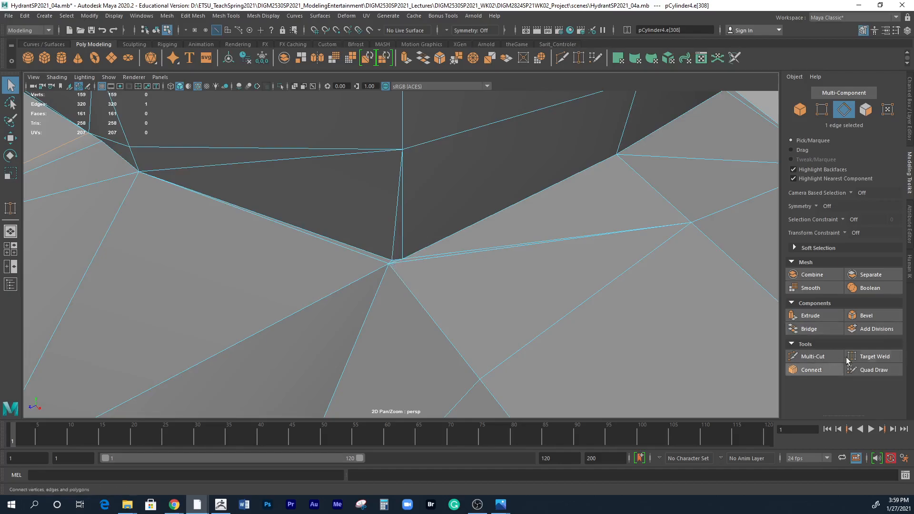
# Weld the two spare vertices into the upper corner vertex where both outlets meet the body, using Target Weld.
pyautogui.click(877, 357)
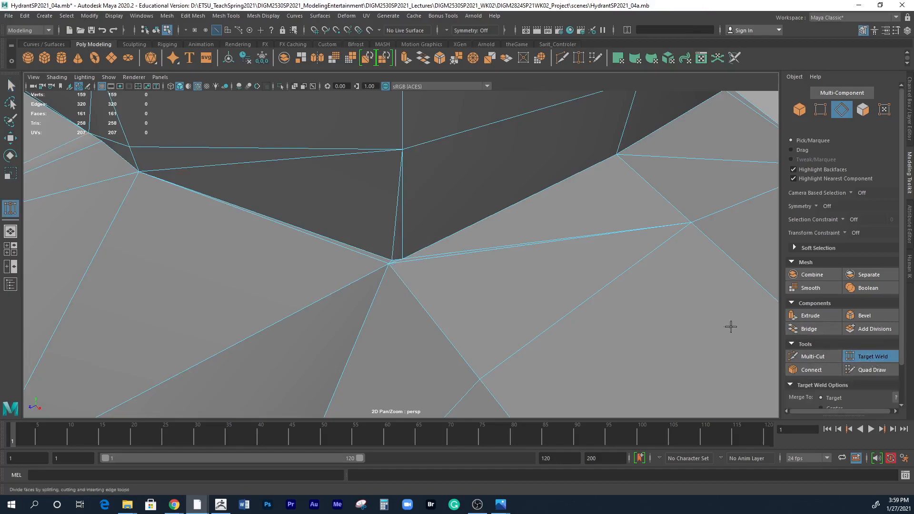
pyautogui.keyDown('alt'); pyautogui.moveTo(390, 265); pyautogui.dragTo(465, 282, button='right'); pyautogui.keyUp('alt')
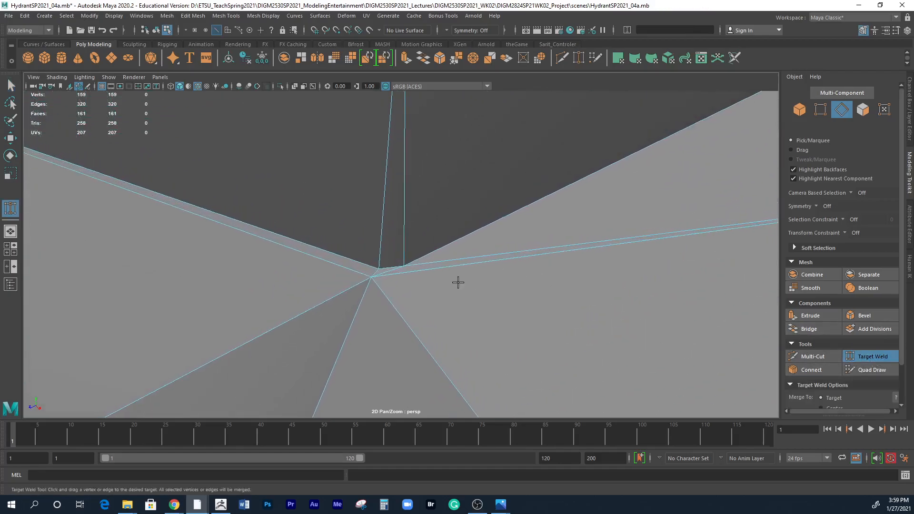
pyautogui.moveTo(404, 264); pyautogui.dragTo(357, 256, button='right')
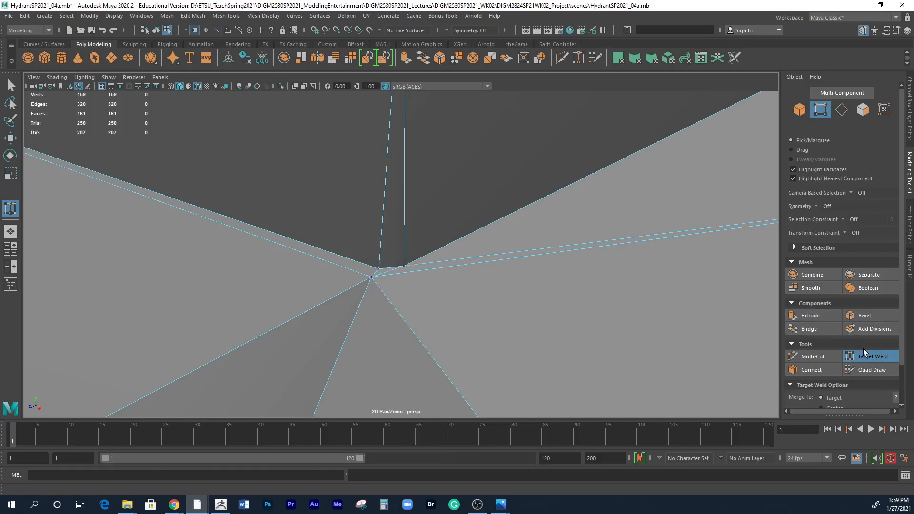
pyautogui.moveTo(403, 266); pyautogui.dragTo(613, 239)
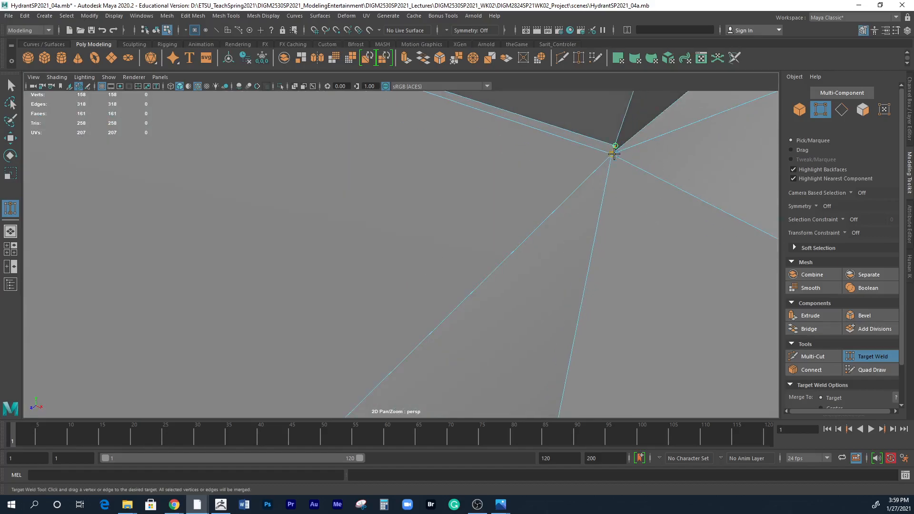
pyautogui.moveTo(614, 154); pyautogui.dragTo(613, 155)
# Examine the remaining narrow triangles and closely spaced vertices along the larger outlet's upper crease with the body.
pyautogui.keyDown('alt'); pyautogui.moveTo(635, 231); pyautogui.dragTo(540, 220, button='right'); pyautogui.keyUp('alt')
pyautogui.keyDown('alt'); pyautogui.moveTo(480, 277); pyautogui.dragTo(520, 200, button='middle'); pyautogui.keyUp('alt')
pyautogui.keyDown('alt'); pyautogui.moveTo(360, 197); pyautogui.dragTo(316, 194, button='right'); pyautogui.keyUp('alt')
pyautogui.keyDown('alt'); pyautogui.moveTo(316, 193); pyautogui.dragTo(419, 281); pyautogui.keyUp('alt')
pyautogui.keyDown('alt'); pyautogui.moveTo(427, 233); pyautogui.dragTo(401, 217); pyautogui.keyUp('alt')
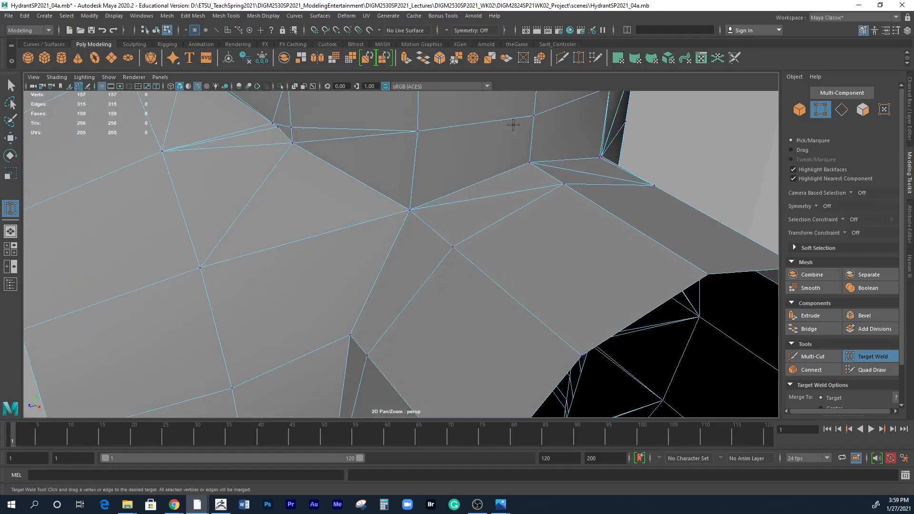
pyautogui.keyDown('alt'); pyautogui.moveTo(564, 112); pyautogui.dragTo(468, 138); pyautogui.keyUp('alt')
pyautogui.keyDown('alt'); pyautogui.moveTo(319, 137); pyautogui.dragTo(392, 255); pyautogui.keyUp('alt')
pyautogui.keyDown('alt'); pyautogui.moveTo(400, 272); pyautogui.dragTo(567, 273, button='right'); pyautogui.keyUp('alt')
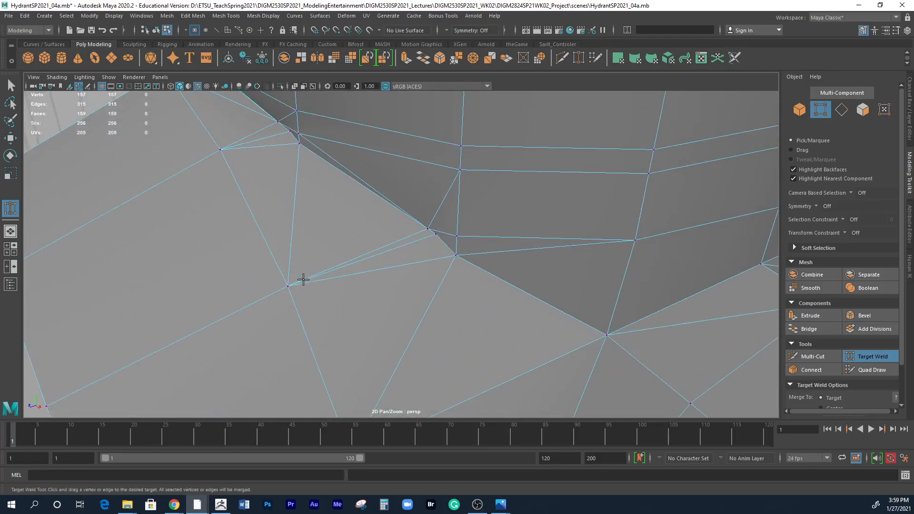
# Weld the three closely spaced vertices on the larger outlet's upper crease into the adjacent crease vertex, using Target Weld.
pyautogui.moveTo(437, 234); pyautogui.dragTo(428, 229)
pyautogui.moveTo(456, 257); pyautogui.dragTo(427, 230)
pyautogui.keyDown('alt'); pyautogui.moveTo(514, 294); pyautogui.dragTo(424, 173, button='right'); pyautogui.keyUp('alt')
pyautogui.keyDown('alt'); pyautogui.moveTo(464, 261); pyautogui.dragTo(548, 218); pyautogui.keyUp('alt')
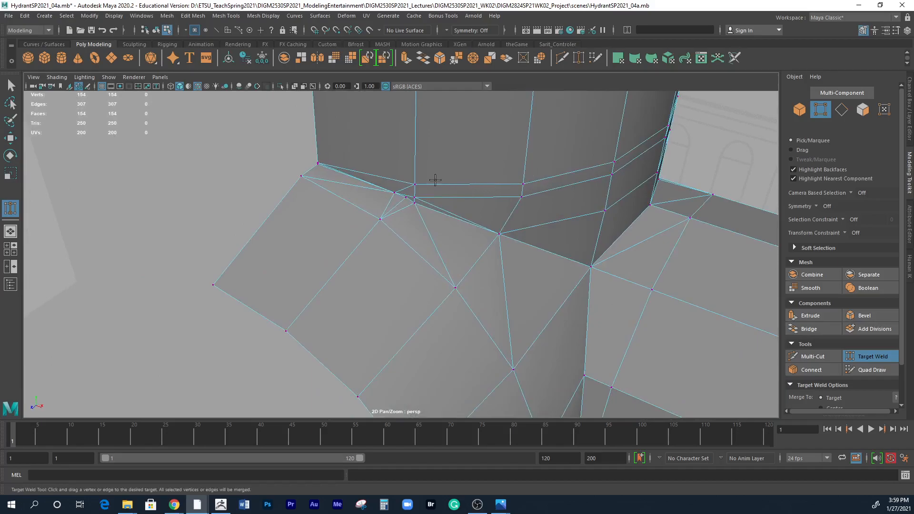
# Weld the next cluster of three spare vertices, further along the crease toward the larger outlet's open edge, into one crease vertex.
pyautogui.keyDown('alt'); pyautogui.moveTo(463, 248); pyautogui.dragTo(266, 236); pyautogui.keyUp('alt')
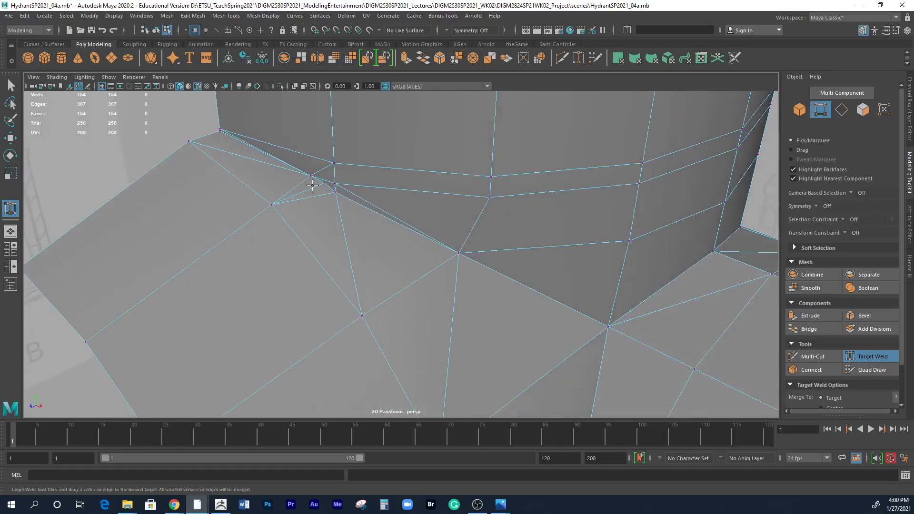
pyautogui.scroll(-7, 400, 284)
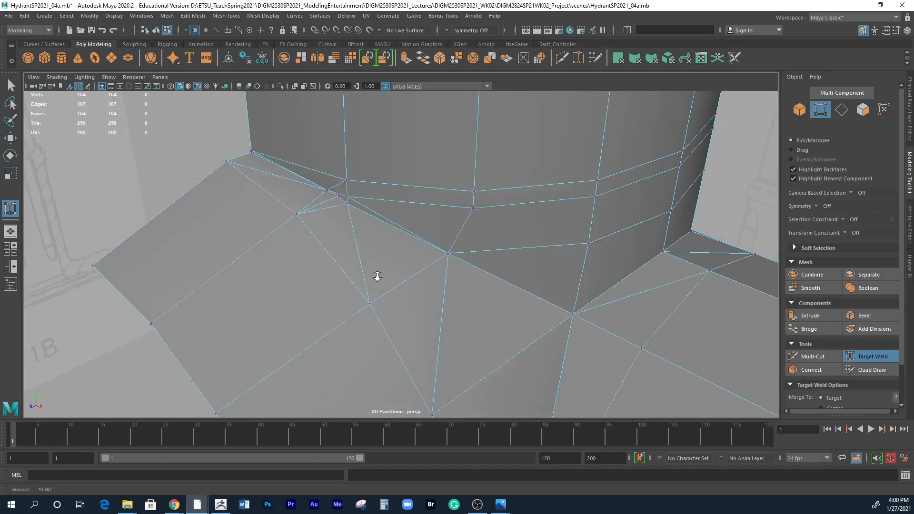
pyautogui.keyDown('alt'); pyautogui.moveTo(404, 290); pyautogui.dragTo(427, 283); pyautogui.keyUp('alt')
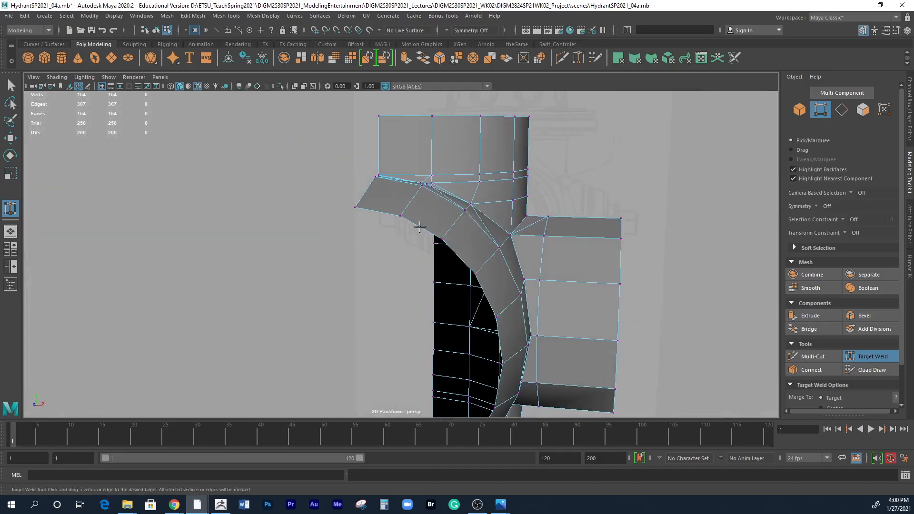
pyautogui.keyDown('alt'); pyautogui.moveTo(508, 308); pyautogui.dragTo(469, 326); pyautogui.keyUp('alt')
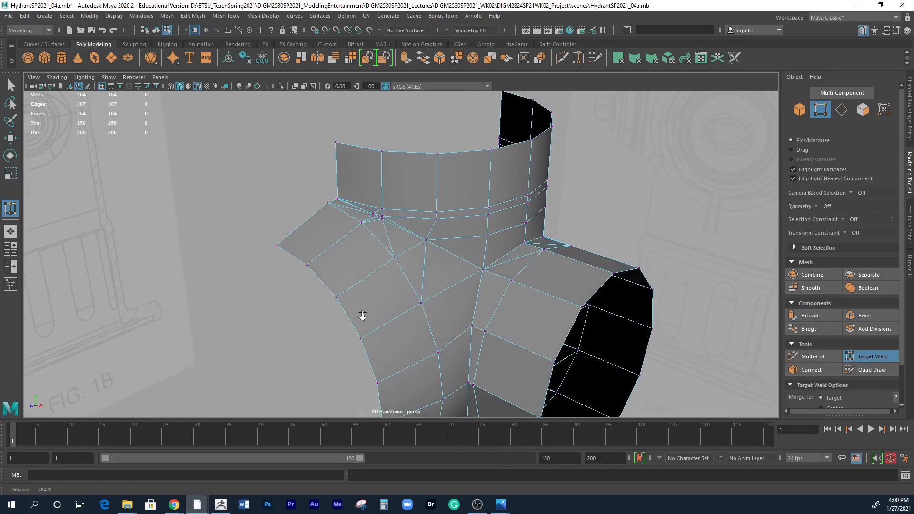
pyautogui.keyDown('alt'); pyautogui.moveTo(358, 317); pyautogui.dragTo(581, 319, button='right'); pyautogui.keyUp('alt')
pyautogui.keyDown('alt'); pyautogui.moveTo(403, 239); pyautogui.dragTo(415, 328, button='middle'); pyautogui.keyUp('alt')
pyautogui.keyDown('alt'); pyautogui.moveTo(349, 312); pyautogui.dragTo(538, 330, button='right'); pyautogui.keyUp('alt')
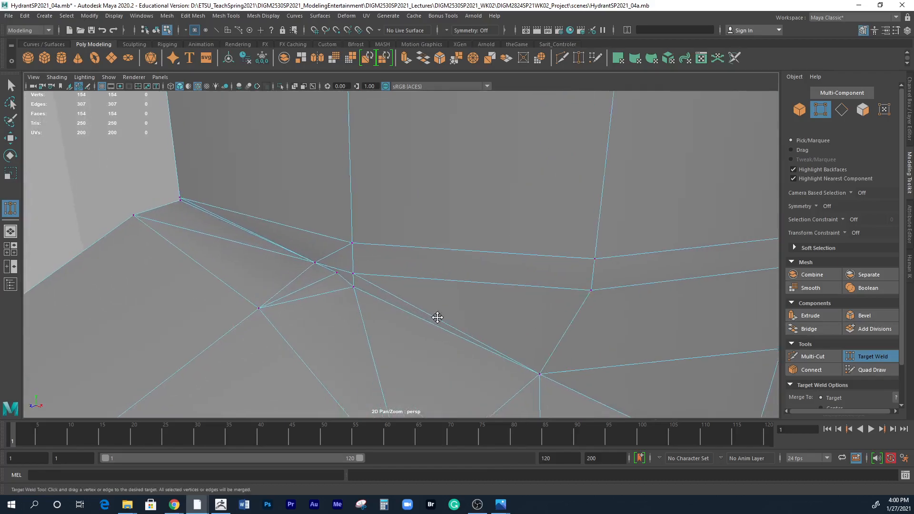
pyautogui.keyDown('alt'); pyautogui.moveTo(432, 318); pyautogui.dragTo(473, 296, button='middle'); pyautogui.keyUp('alt')
pyautogui.keyDown('alt'); pyautogui.moveTo(410, 316); pyautogui.dragTo(445, 285); pyautogui.keyUp('alt')
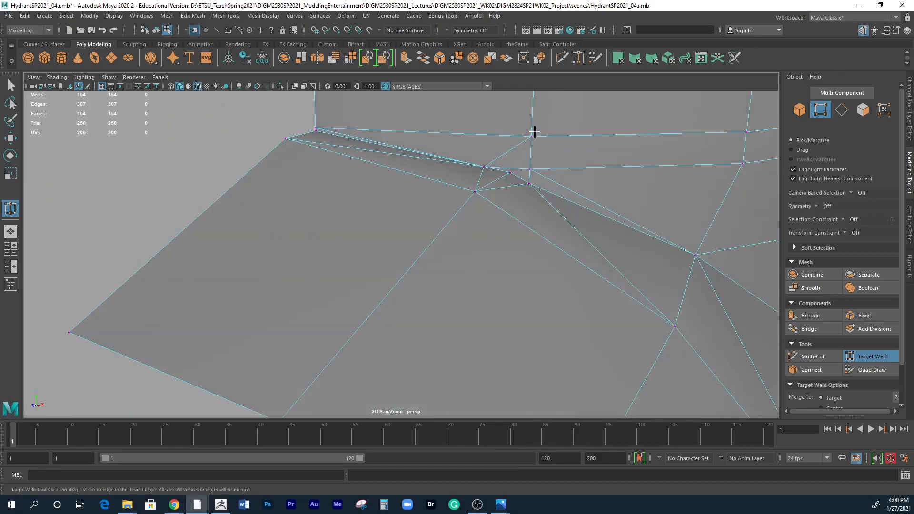
pyautogui.keyDown('alt'); pyautogui.moveTo(548, 211); pyautogui.dragTo(522, 226, button='right'); pyautogui.keyUp('alt')
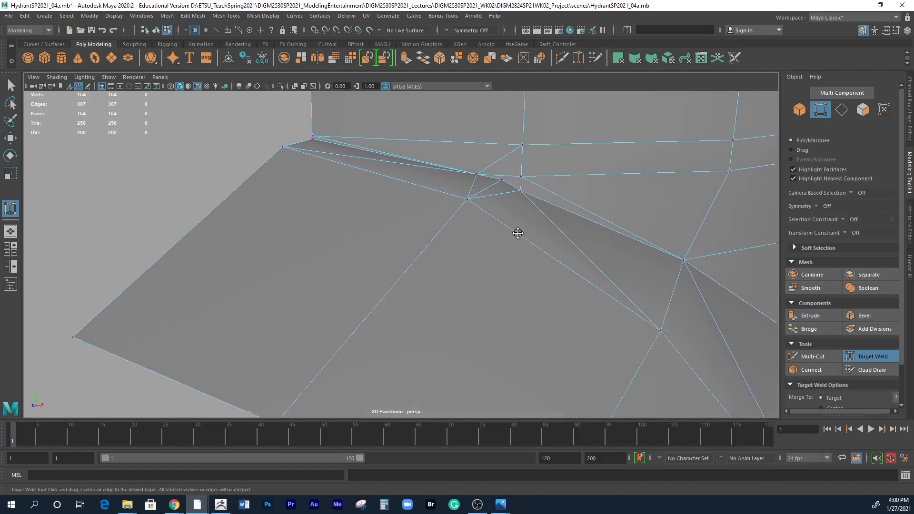
pyautogui.keyDown('alt'); pyautogui.moveTo(522, 226); pyautogui.dragTo(500, 246, button='middle'); pyautogui.keyUp('alt')
pyautogui.keyDown('alt'); pyautogui.moveTo(477, 220); pyautogui.dragTo(325, 302); pyautogui.keyUp('alt')
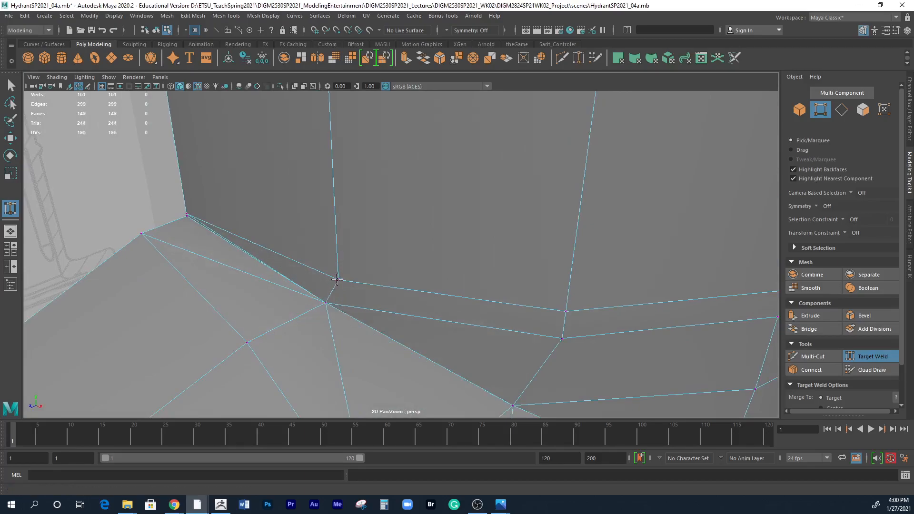
# Delete the two diagonal edges on the larger outlet that converge on the newly welded crease vertex.
pyautogui.scroll(-8, 388, 288)
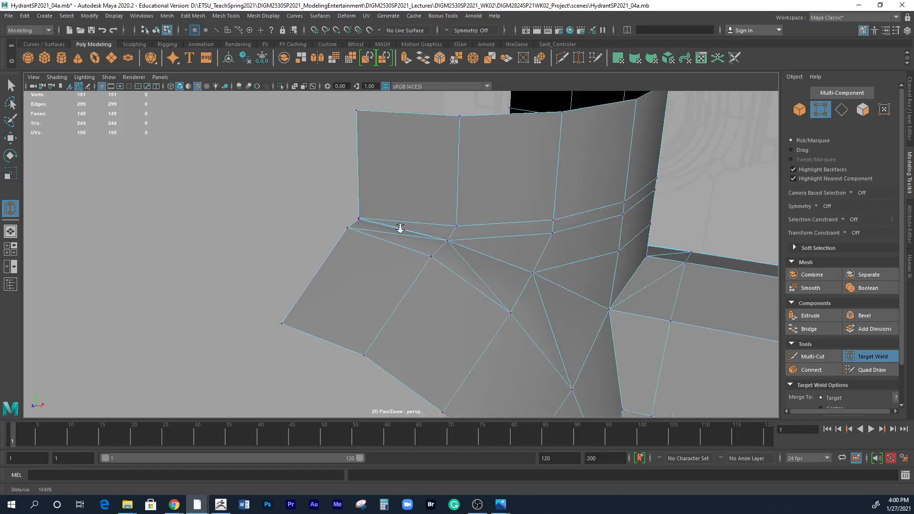
pyautogui.keyDown('alt'); pyautogui.moveTo(547, 309); pyautogui.dragTo(387, 259); pyautogui.keyUp('alt')
pyautogui.keyDown('alt'); pyautogui.moveTo(320, 261); pyautogui.dragTo(457, 265, button='right'); pyautogui.keyUp('alt')
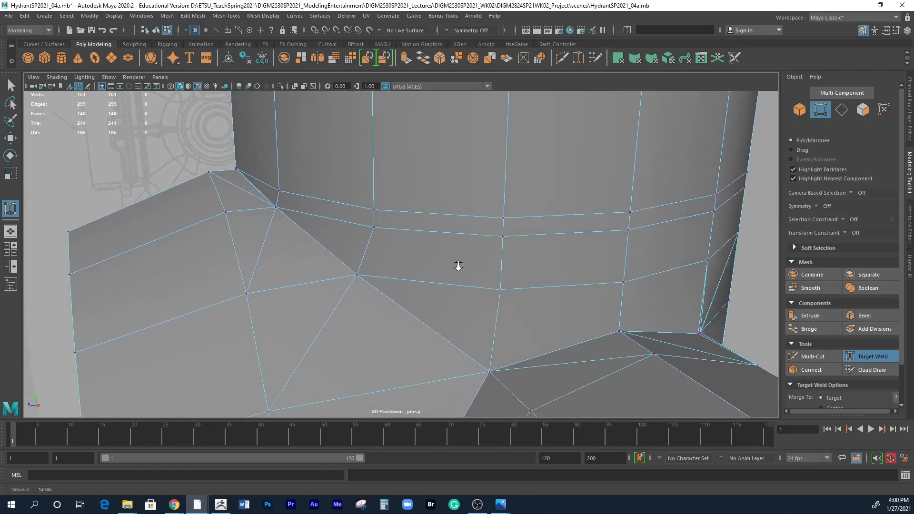
pyautogui.keyDown('alt'); pyautogui.moveTo(330, 228); pyautogui.dragTo(355, 275, button='middle'); pyautogui.keyUp('alt')
pyautogui.keyDown('alt'); pyautogui.moveTo(286, 276); pyautogui.dragTo(372, 276, button='right'); pyautogui.keyUp('alt')
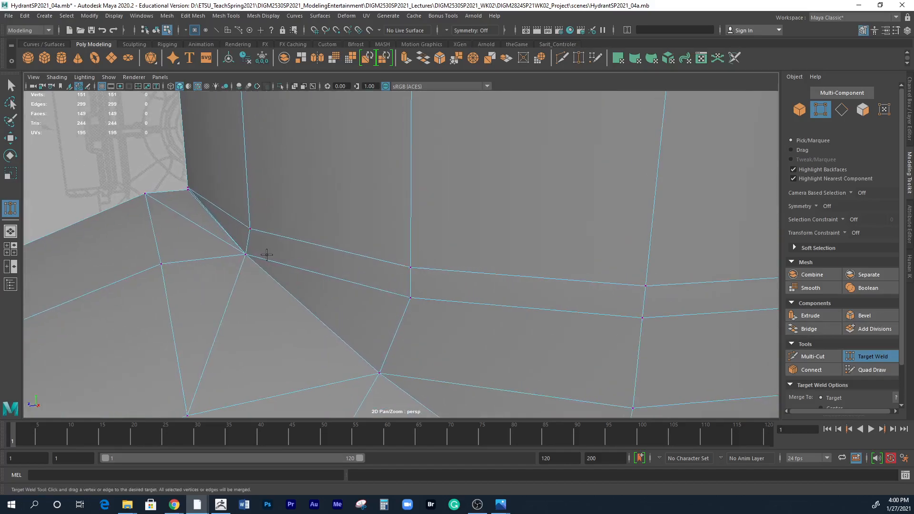
pyautogui.press('q')
pyautogui.keyDown('alt'); pyautogui.moveTo(198, 237); pyautogui.dragTo(293, 227, button='right'); pyautogui.keyUp('alt')
pyautogui.keyDown('alt'); pyautogui.moveTo(241, 258); pyautogui.dragTo(268, 204, button='middle'); pyautogui.keyUp('alt')
pyautogui.rightClick(207, 233)
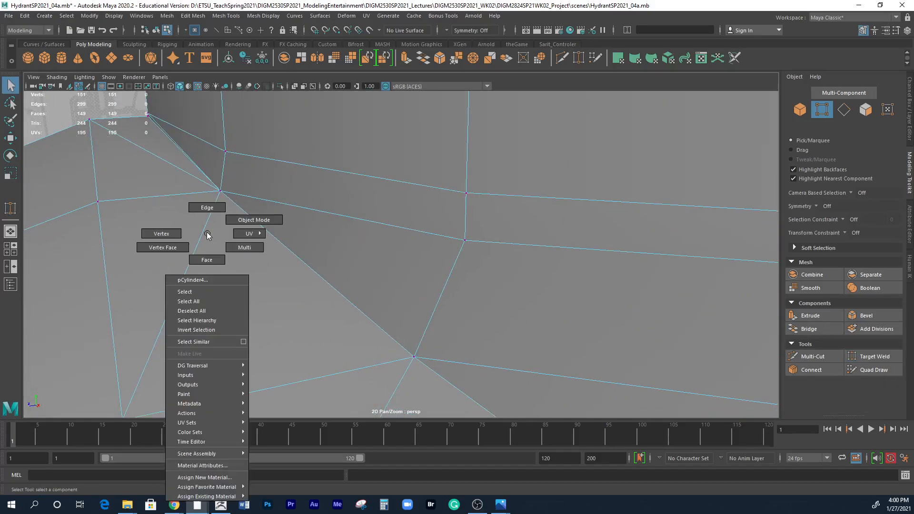
pyautogui.click(206, 207)
pyautogui.click(204, 229)
pyautogui.keyDown('alt'); pyautogui.moveTo(218, 228); pyautogui.dragTo(247, 272, button='middle'); pyautogui.keyUp('alt')
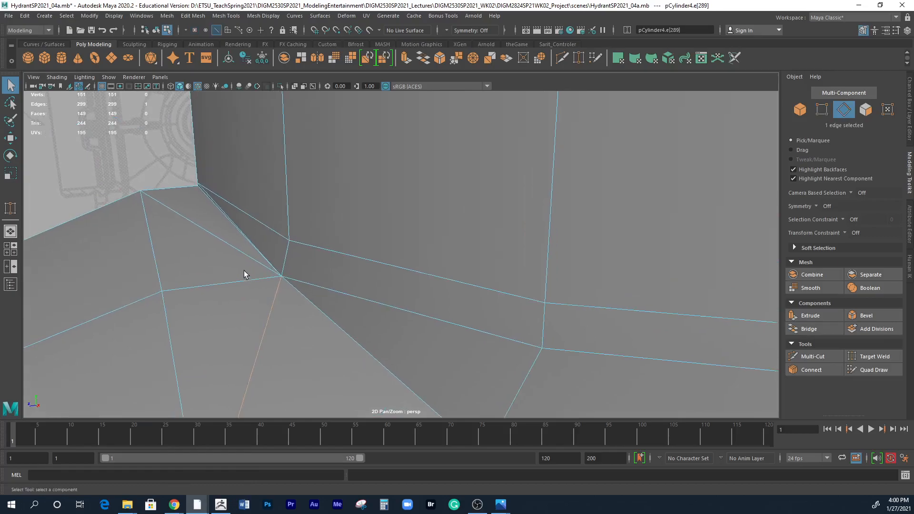
pyautogui.keyDown('shift'); pyautogui.click(229, 245); pyautogui.keyUp('shift')
pyautogui.keyDown('alt'); pyautogui.moveTo(235, 253); pyautogui.dragTo(308, 255, button='right'); pyautogui.keyUp('alt')
pyautogui.keyDown('alt'); pyautogui.moveTo(238, 242); pyautogui.dragTo(309, 246, button='middle'); pyautogui.keyUp('alt')
pyautogui.keyDown('shift'); pyautogui.rightClick(259, 266); pyautogui.keyUp('shift')
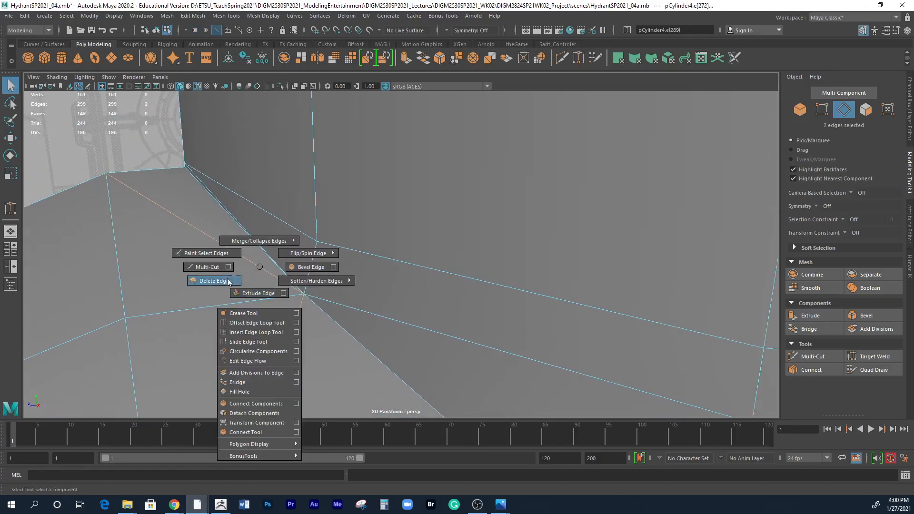
pyautogui.click(193, 16)
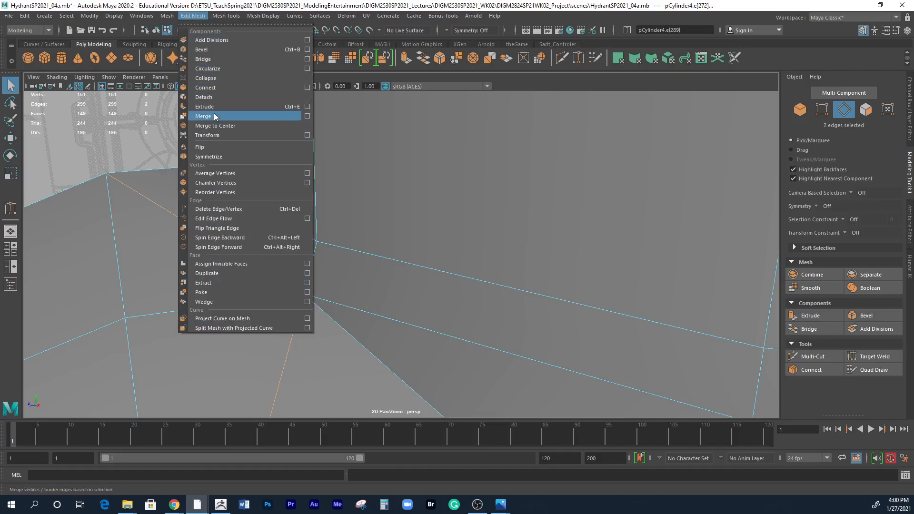
pyautogui.click(225, 210)
# Delete the remaining diagonal edge on the larger outlet that runs up to the next crease vertex.
pyautogui.keyDown('alt'); pyautogui.moveTo(481, 287); pyautogui.dragTo(286, 207, button='right'); pyautogui.keyUp('alt')
pyautogui.keyDown('alt'); pyautogui.moveTo(580, 370); pyautogui.dragTo(605, 240, button='middle'); pyautogui.keyUp('alt')
pyautogui.keyDown('alt'); pyautogui.moveTo(604, 244); pyautogui.dragTo(352, 182, button='right'); pyautogui.keyUp('alt')
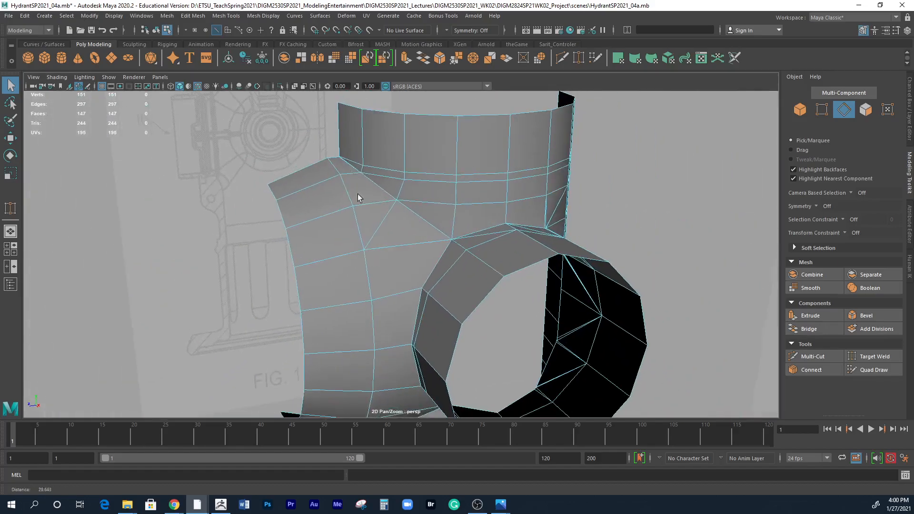
pyautogui.click(379, 230)
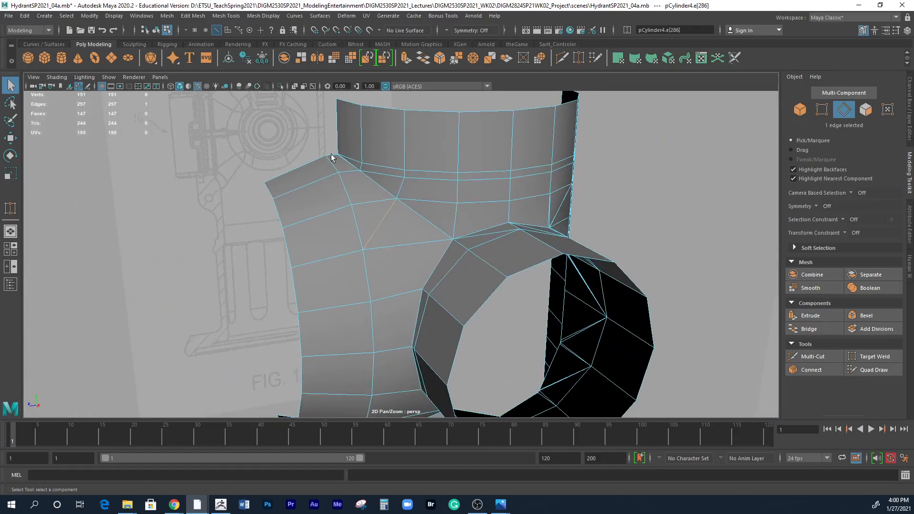
pyautogui.click(166, 16)
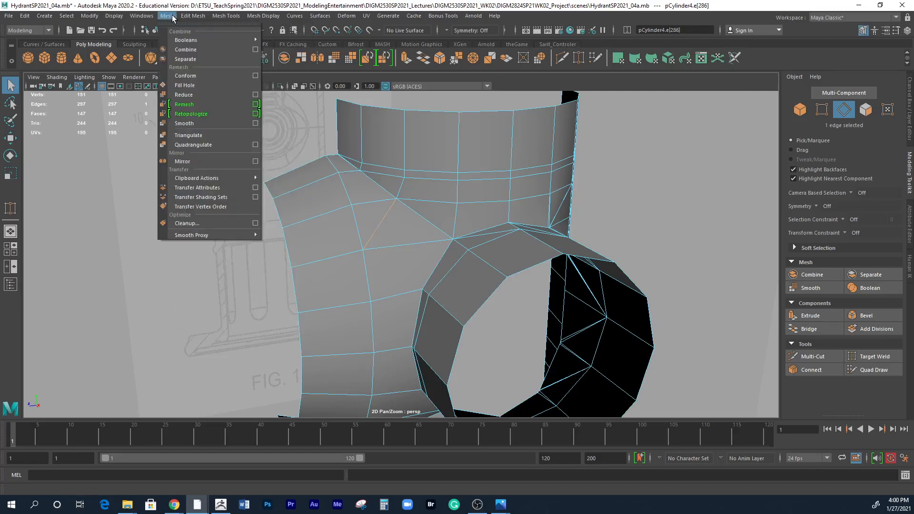
pyautogui.moveTo(188, 18)
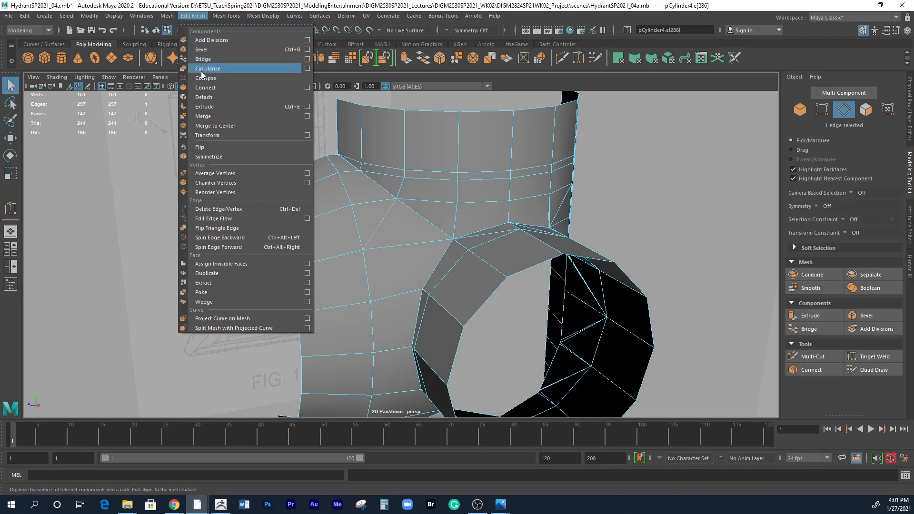
pyautogui.click(219, 209)
pyautogui.click(269, 206)
# Preview the body and outlet joints in smooth mesh display, then return to the unsmoothed display.
pyautogui.scroll(-4, 405, 231)
pyautogui.keyDown('alt'); pyautogui.moveTo(440, 272); pyautogui.dragTo(445, 204); pyautogui.keyUp('alt')
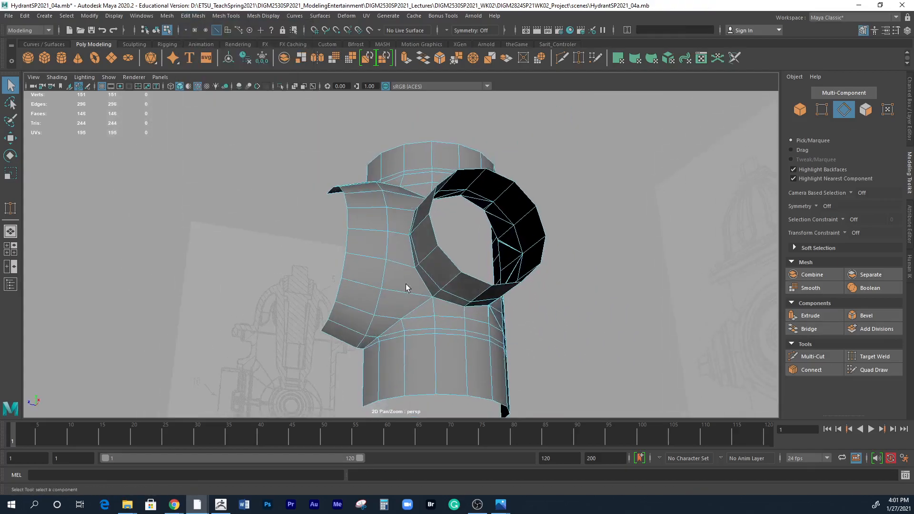
pyautogui.keyDown('alt'); pyautogui.moveTo(393, 284); pyautogui.dragTo(412, 257); pyautogui.keyUp('alt')
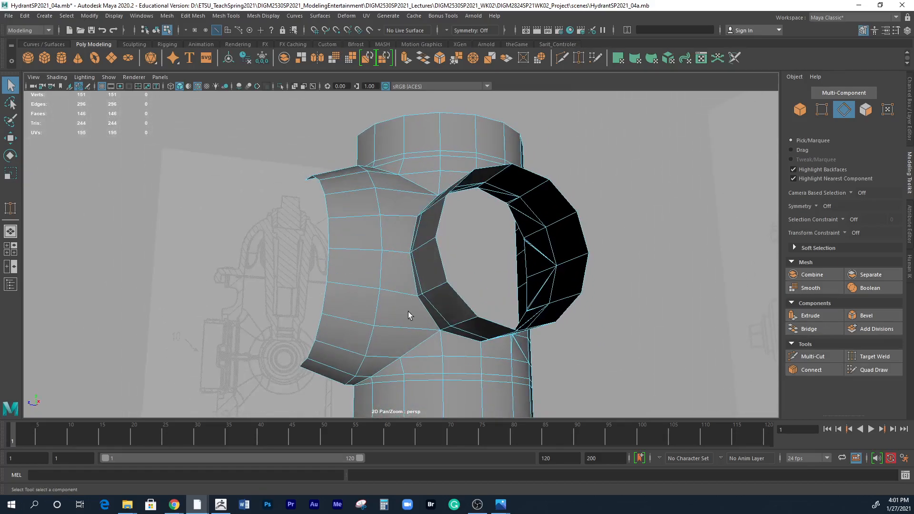
pyautogui.press('3')
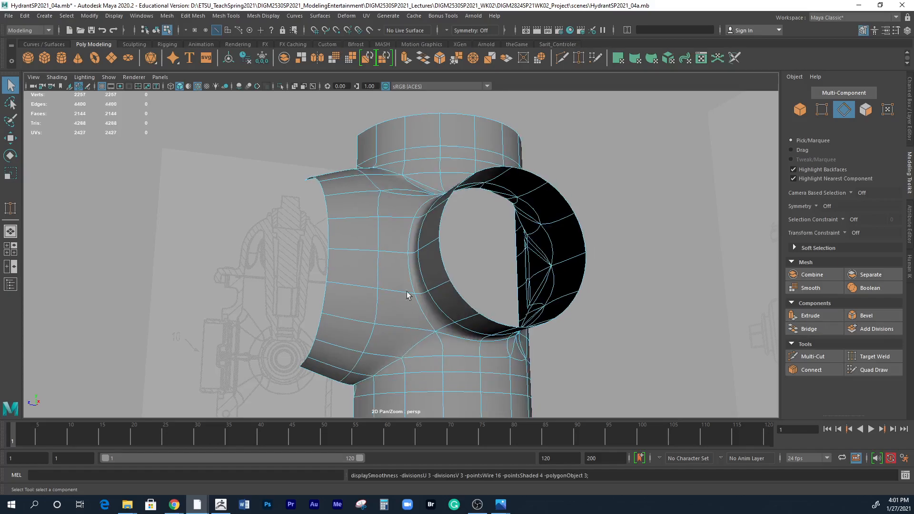
pyautogui.keyDown('alt'); pyautogui.moveTo(416, 304); pyautogui.dragTo(443, 304); pyautogui.keyUp('alt')
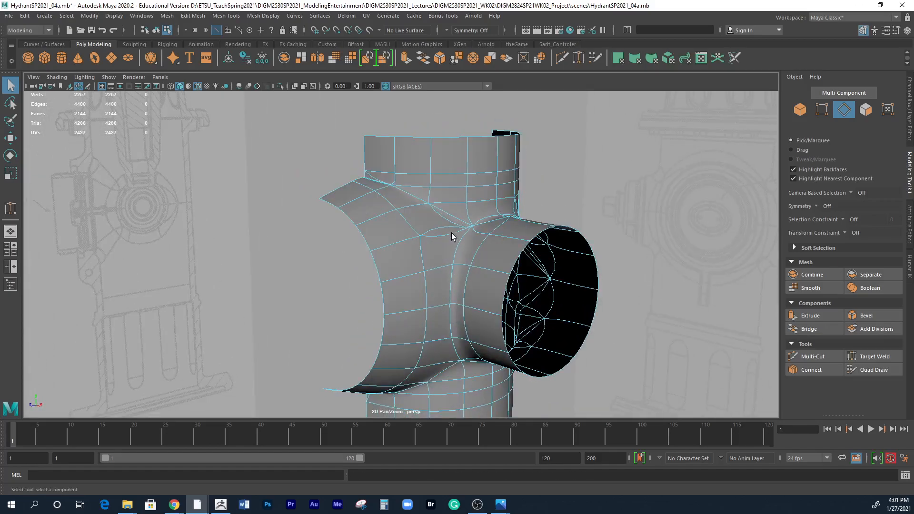
pyautogui.press('1')
# Examine the corner vertex where both outlets meet the body, using the Vertex Face display.
pyautogui.keyDown('alt'); pyautogui.moveTo(462, 266); pyautogui.dragTo(869, 256, button='right'); pyautogui.keyUp('alt')
pyautogui.keyDown('alt'); pyautogui.moveTo(660, 173); pyautogui.dragTo(508, 267, button='middle'); pyautogui.keyUp('alt')
pyautogui.keyDown('alt'); pyautogui.moveTo(508, 268); pyautogui.dragTo(693, 270, button='right'); pyautogui.keyUp('alt')
pyautogui.keyDown('alt'); pyautogui.moveTo(693, 270); pyautogui.dragTo(587, 273, button='middle'); pyautogui.keyUp('alt')
pyautogui.keyDown('alt'); pyautogui.moveTo(587, 273); pyautogui.dragTo(531, 277); pyautogui.keyUp('alt')
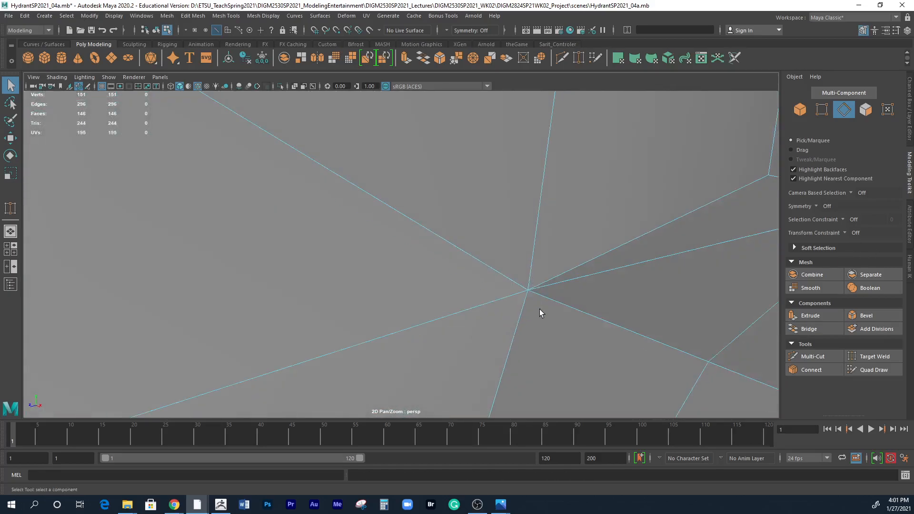
pyautogui.moveTo(530, 286); pyautogui.dragTo(355, 227, button='right')
pyautogui.keyDown('alt'); pyautogui.moveTo(355, 227); pyautogui.dragTo(421, 241); pyautogui.keyUp('alt')
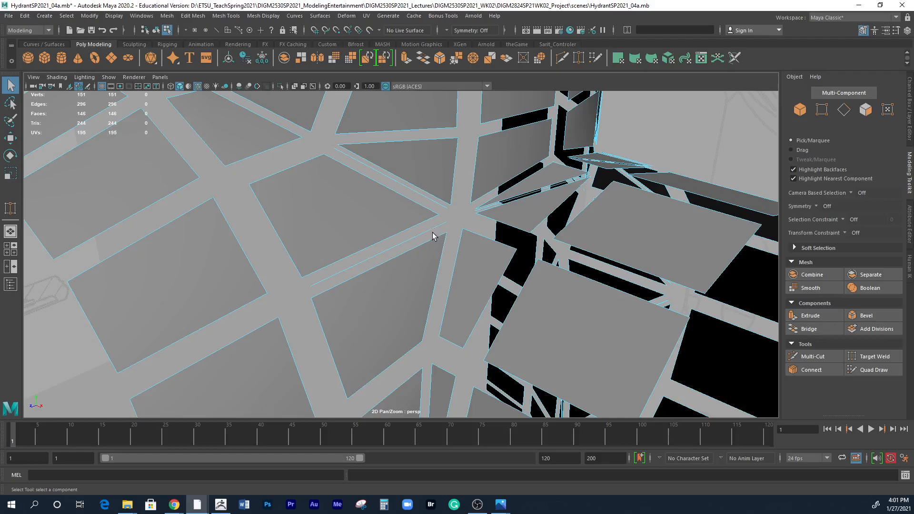
# Run mesh Cleanup on the body for faces with more than 4 sides and edges with zero length, using a 0.000010 length tolerance.
pyautogui.moveTo(425, 223); pyautogui.dragTo(469, 206, button='right')
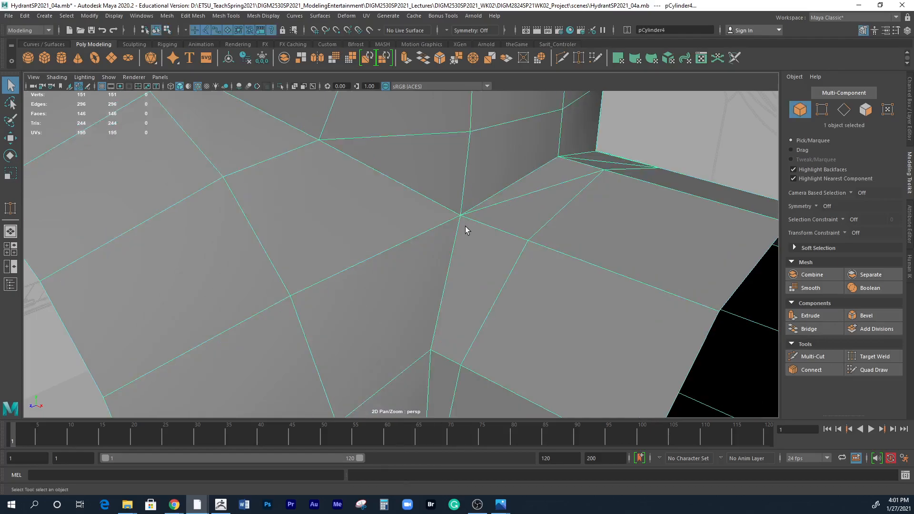
pyautogui.click(170, 17)
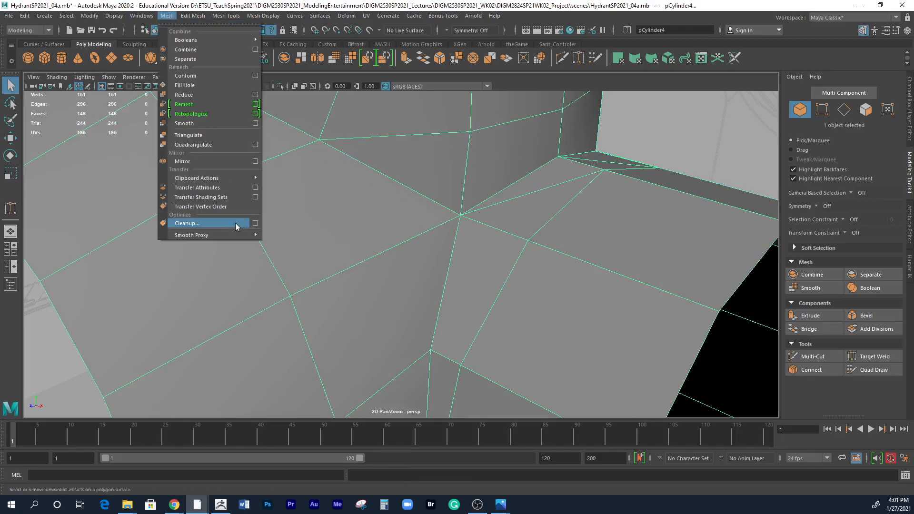
pyautogui.click(260, 223)
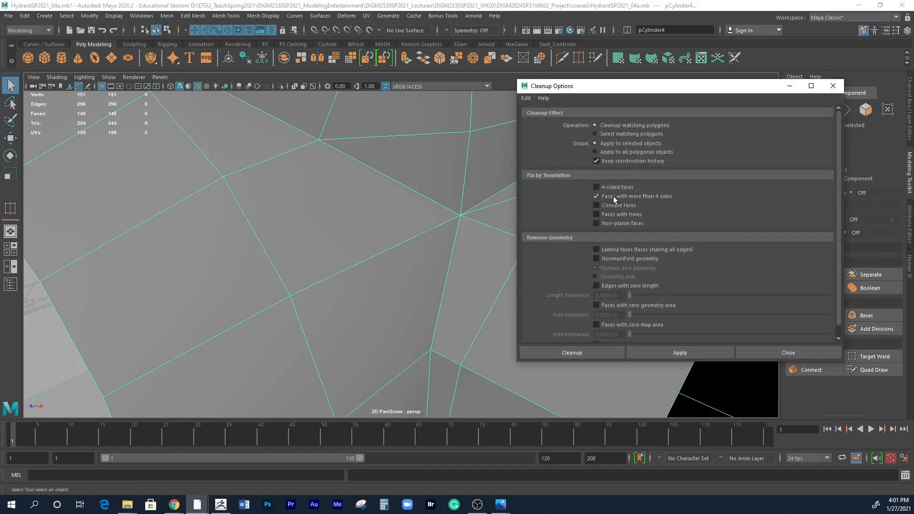
pyautogui.scroll(-1, 681, 280)
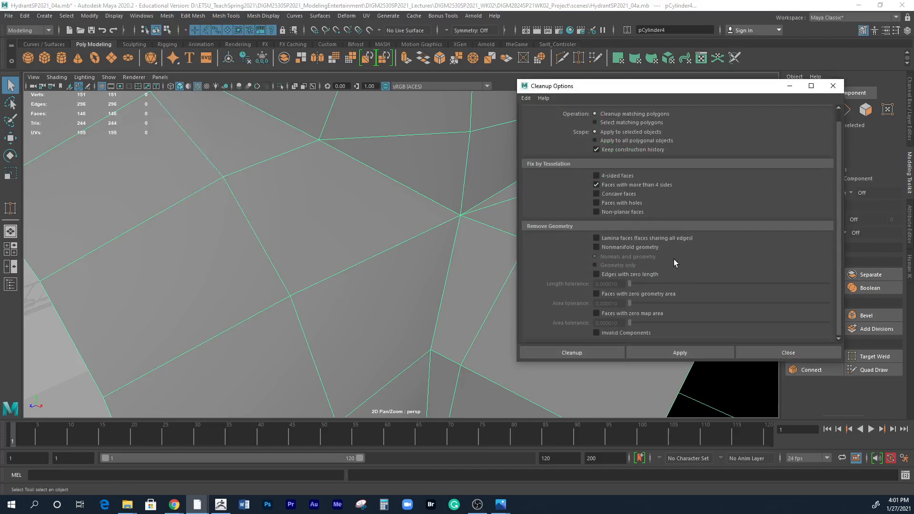
pyautogui.click(618, 274)
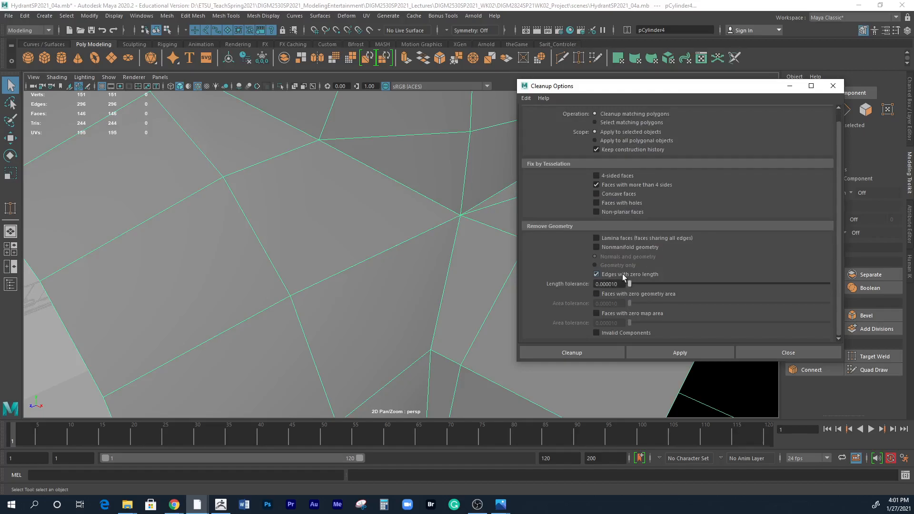
pyautogui.click(668, 355)
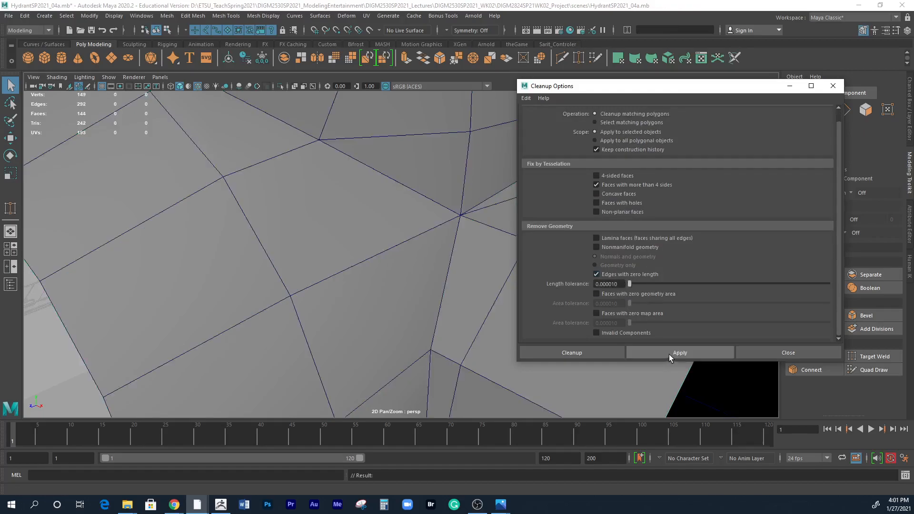
pyautogui.moveTo(473, 255); pyautogui.dragTo(442, 256, button='right')
pyautogui.click(780, 352)
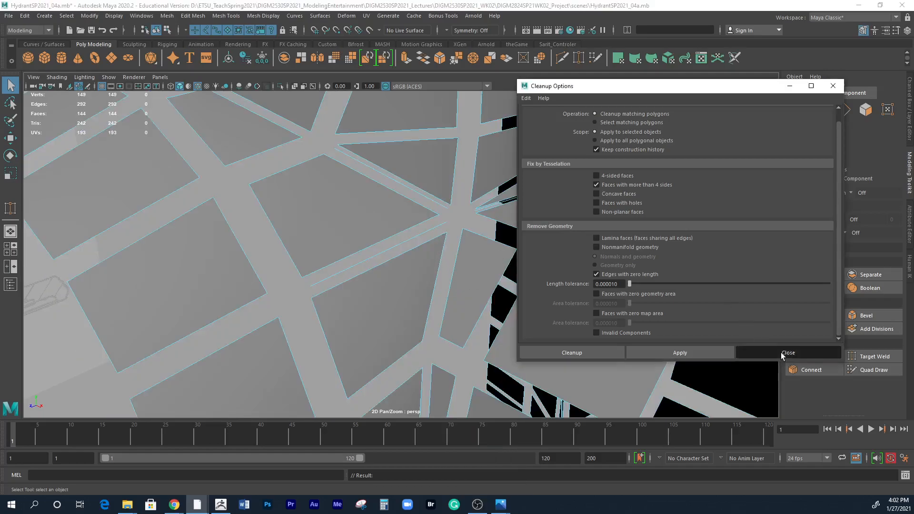
# Merge the two coincident vertices at the corner where both outlets meet the body, using a 0.0100 threshold.
pyautogui.moveTo(427, 233); pyautogui.dragTo(395, 233, button='right')
pyautogui.moveTo(478, 229); pyautogui.dragTo(478, 230)
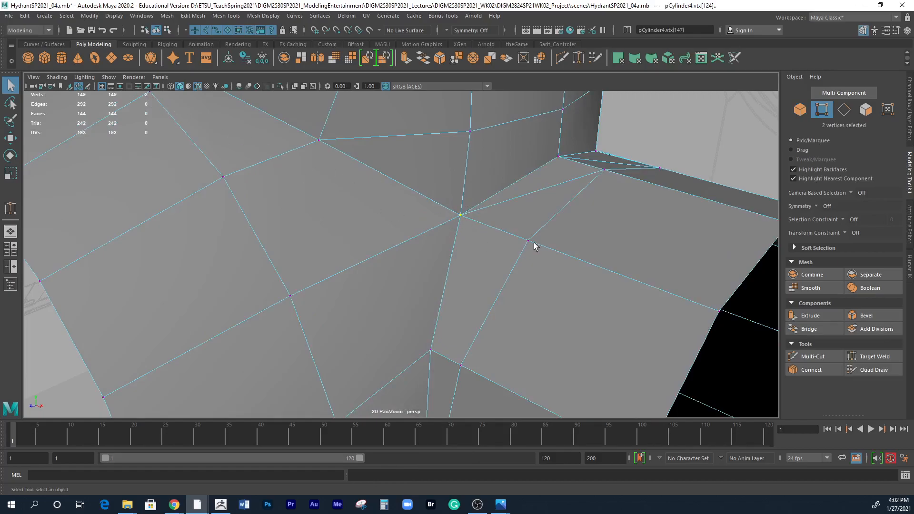
pyautogui.press('4')
pyautogui.keyDown('alt'); pyautogui.moveTo(565, 259); pyautogui.dragTo(410, 237); pyautogui.keyUp('alt')
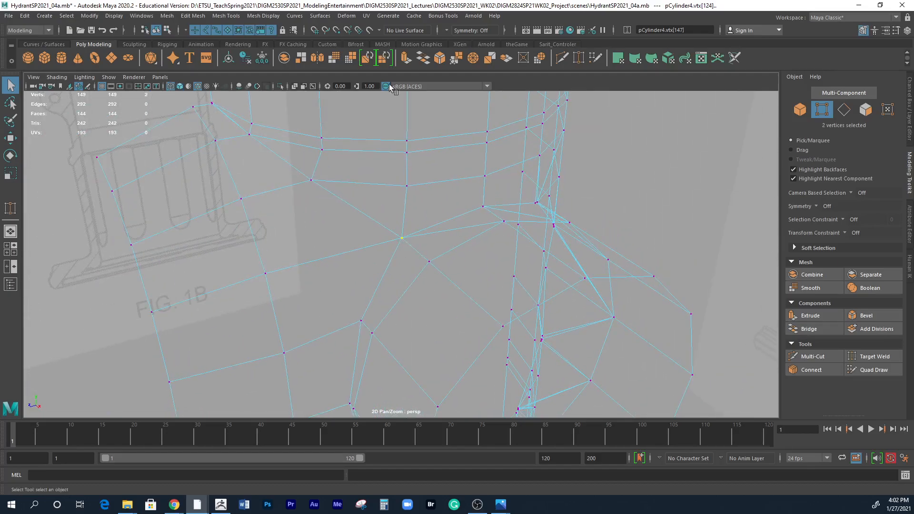
pyautogui.click(222, 16)
pyautogui.moveTo(192, 16)
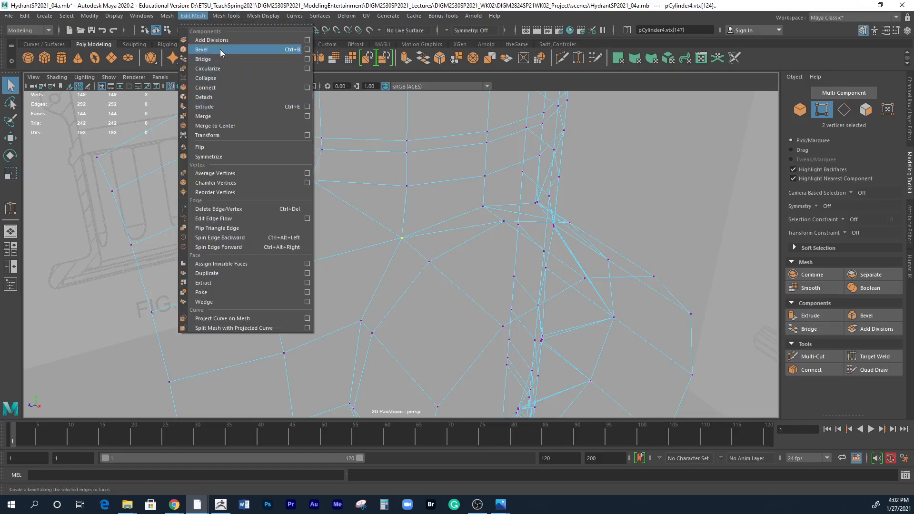
pyautogui.click(307, 116)
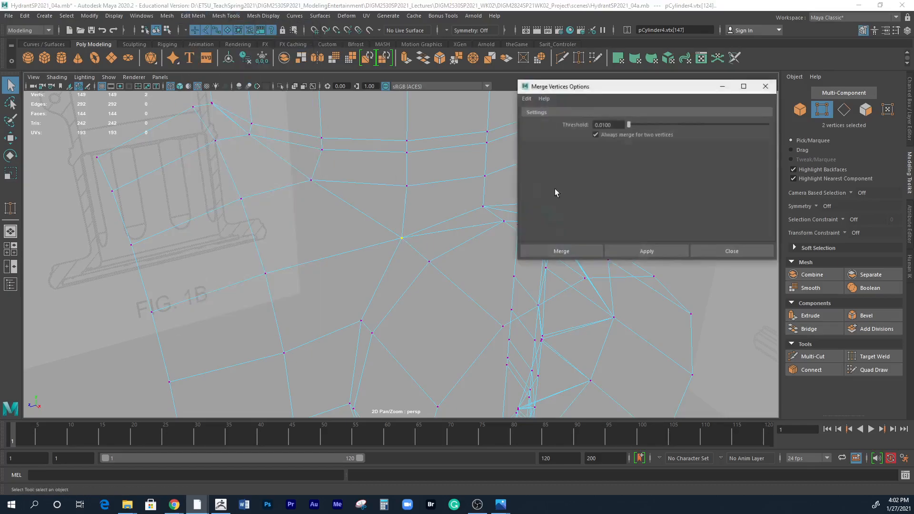
pyautogui.click(638, 251)
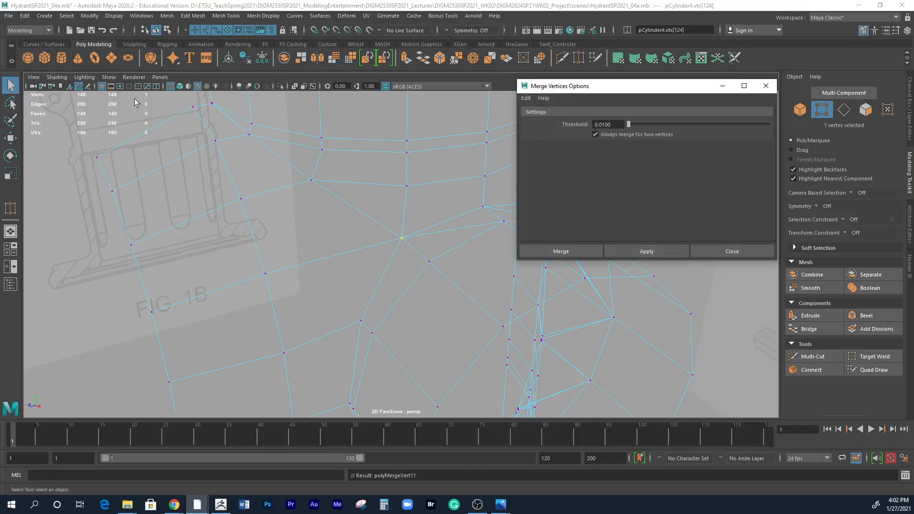
# Delete the thin sliver edge along the crease between the larger outlet and the body, beside the half shell's open border.
pyautogui.moveTo(408, 243); pyautogui.dragTo(369, 258, button='right')
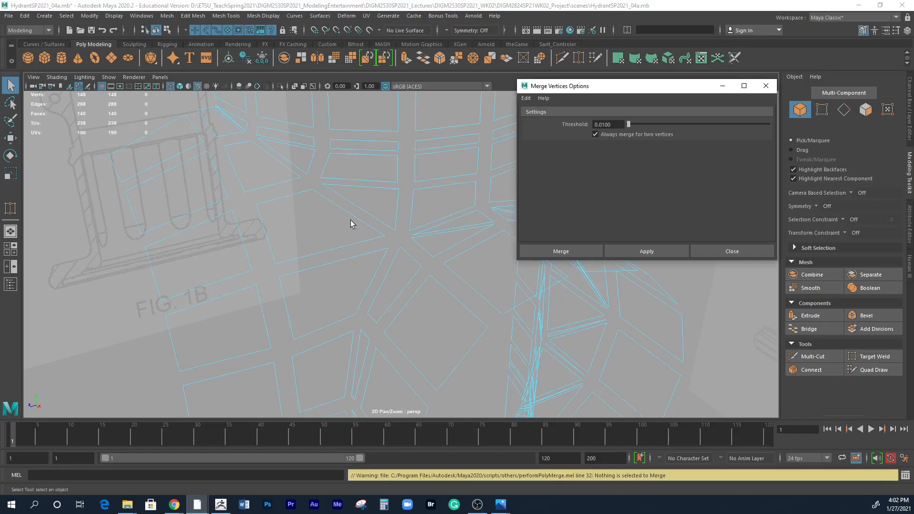
pyautogui.keyDown('alt'); pyautogui.moveTo(381, 220); pyautogui.dragTo(270, 257); pyautogui.keyUp('alt')
pyautogui.keyDown('alt'); pyautogui.moveTo(269, 257); pyautogui.dragTo(400, 250, button='right'); pyautogui.keyUp('alt')
pyautogui.keyDown('alt'); pyautogui.moveTo(262, 276); pyautogui.dragTo(366, 275, button='middle'); pyautogui.keyUp('alt')
pyautogui.moveTo(282, 296); pyautogui.dragTo(312, 257, button='right')
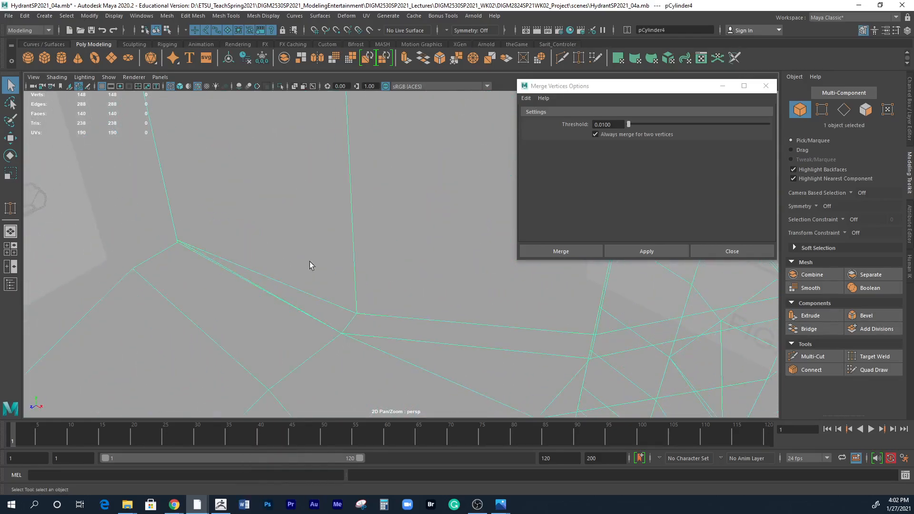
pyautogui.moveTo(299, 295); pyautogui.dragTo(300, 224, button='right')
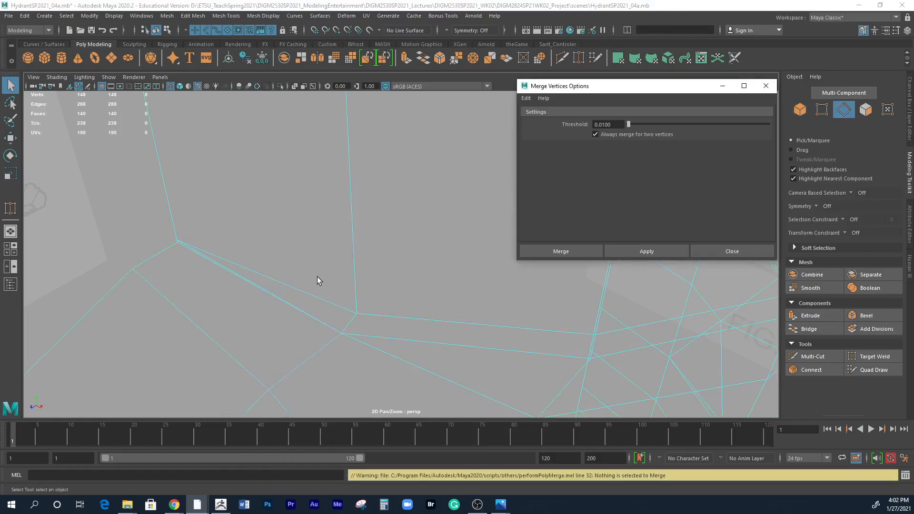
pyautogui.press('5')
pyautogui.moveTo(273, 302)
pyautogui.keyDown('alt'); pyautogui.mouseDown(button='right')
pyautogui.moveTo(351, 302)
pyautogui.moveTo(421, 273)
pyautogui.mouseUp(button='right'); pyautogui.keyUp('alt')
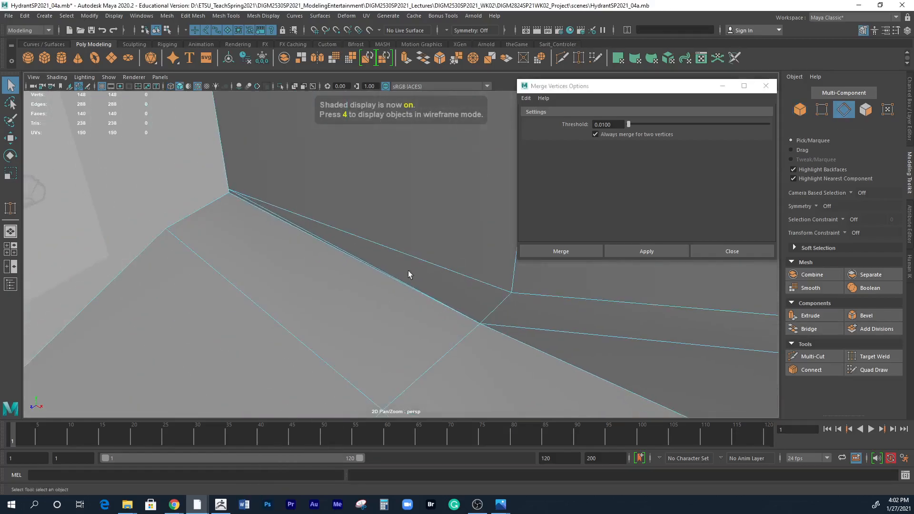
pyautogui.moveTo(287, 221); pyautogui.dragTo(289, 223, button='right')
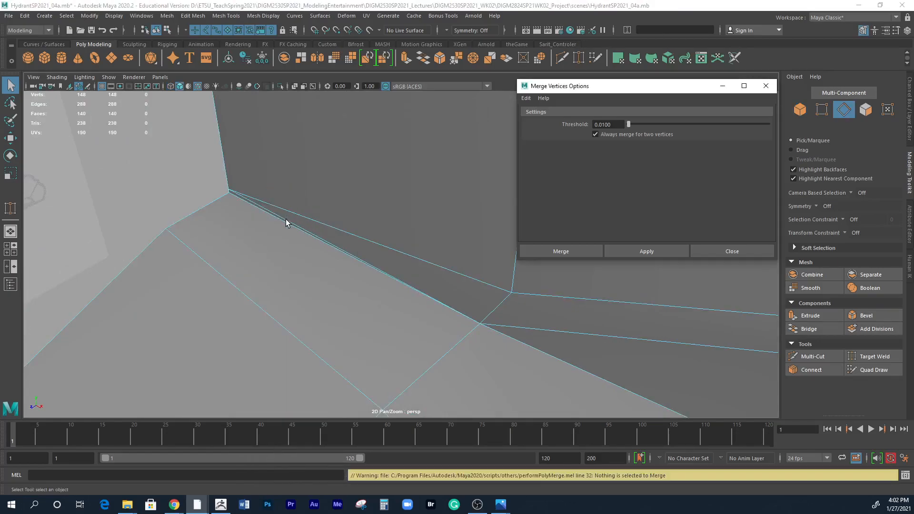
pyautogui.click(289, 224)
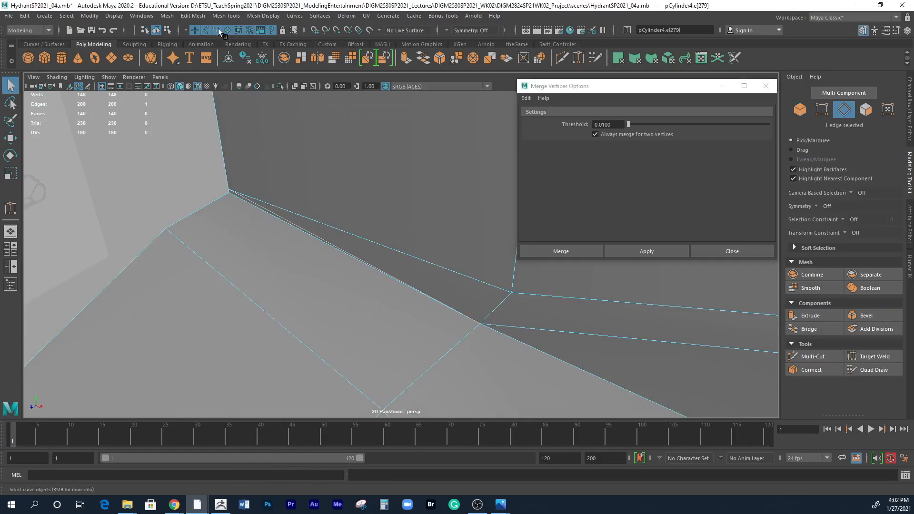
pyautogui.click(193, 16)
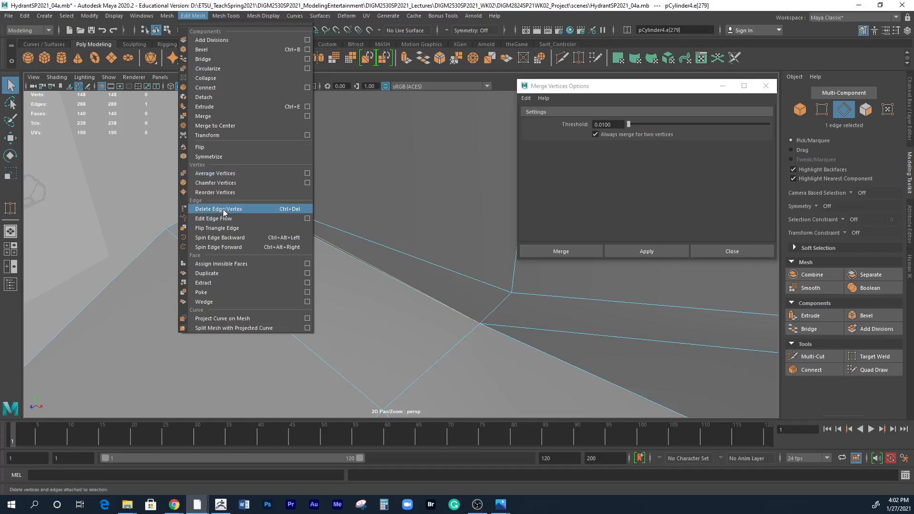
pyautogui.click(225, 210)
# Move the body's border vertex above the larger outlet's crease straight up to about 22.8 in Y.
pyautogui.keyDown('alt'); pyautogui.moveTo(561, 316); pyautogui.dragTo(287, 223, button='right'); pyautogui.keyUp('alt')
pyautogui.keyDown('alt'); pyautogui.moveTo(504, 322); pyautogui.dragTo(383, 274, button='middle'); pyautogui.keyUp('alt')
pyautogui.keyDown('alt'); pyautogui.moveTo(380, 269); pyautogui.dragTo(376, 264); pyautogui.keyUp('alt')
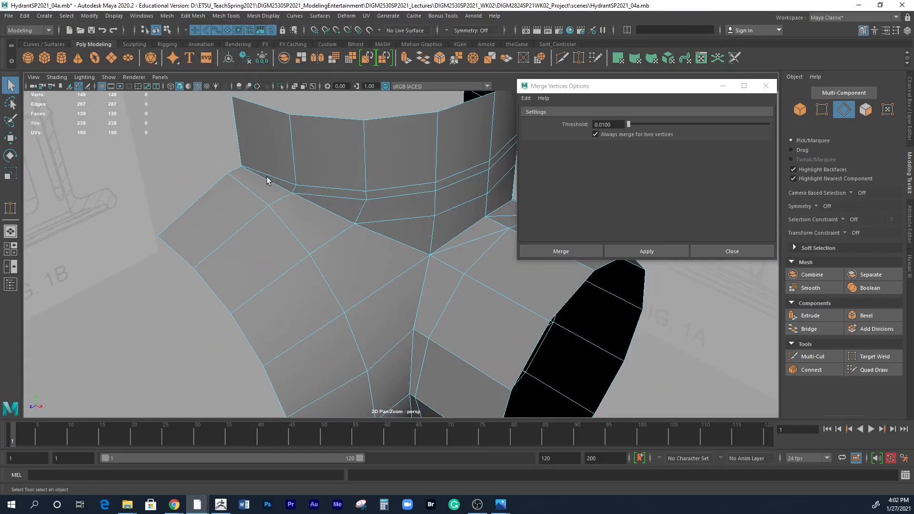
pyautogui.keyDown('alt'); pyautogui.moveTo(288, 189); pyautogui.dragTo(324, 168); pyautogui.keyUp('alt')
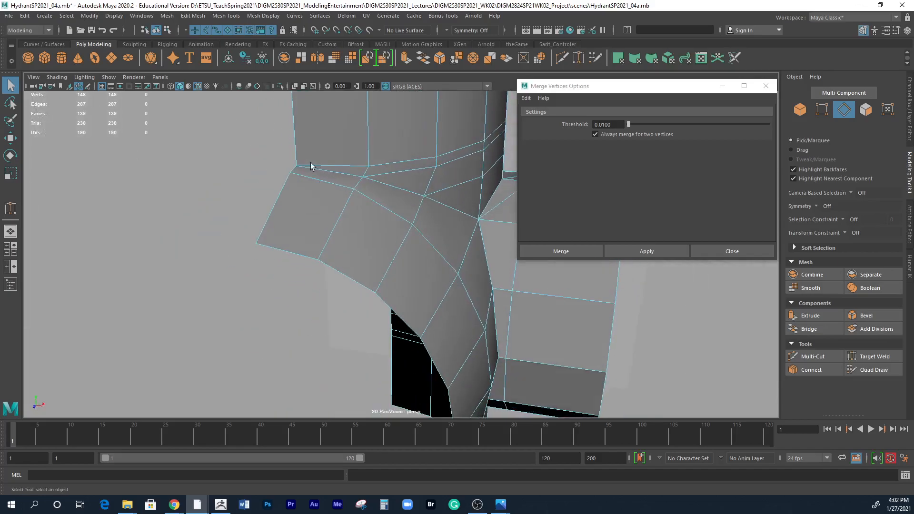
pyautogui.keyDown('alt'); pyautogui.moveTo(325, 179); pyautogui.dragTo(524, 181, button='right'); pyautogui.keyUp('alt')
pyautogui.keyDown('alt'); pyautogui.moveTo(283, 107); pyautogui.dragTo(424, 300, button='middle'); pyautogui.keyUp('alt')
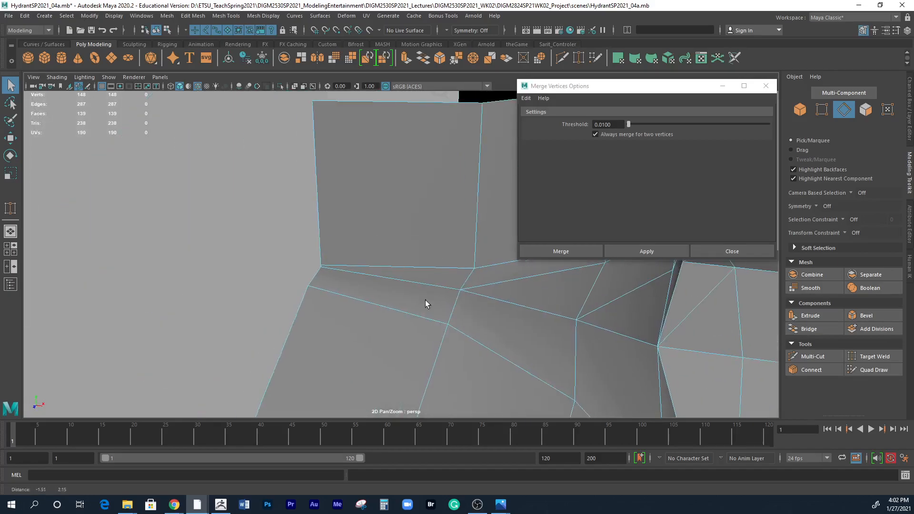
pyautogui.moveTo(339, 265); pyautogui.dragTo(294, 242, button='right')
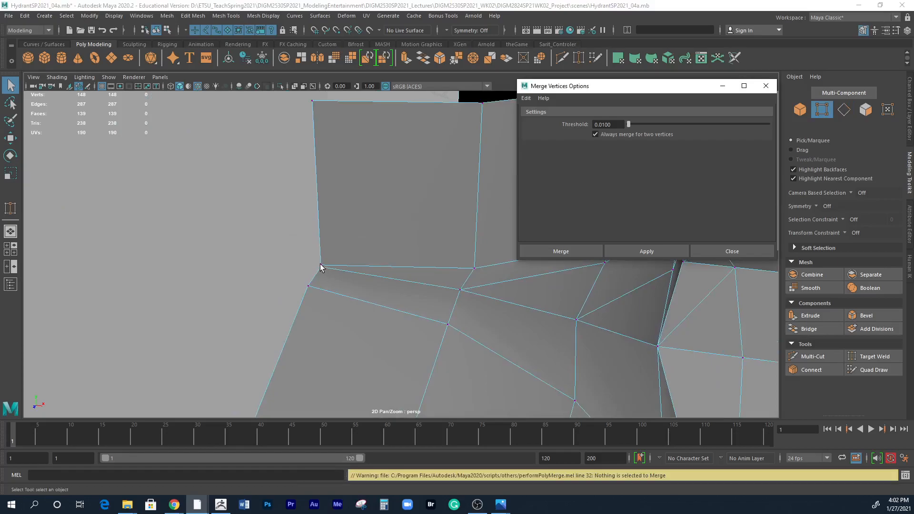
pyautogui.click(322, 267)
pyautogui.press('w')
pyautogui.moveTo(316, 233)
pyautogui.mouseDown()
pyautogui.moveTo(316, 213)
pyautogui.moveTo(316, 223)
pyautogui.mouseUp()
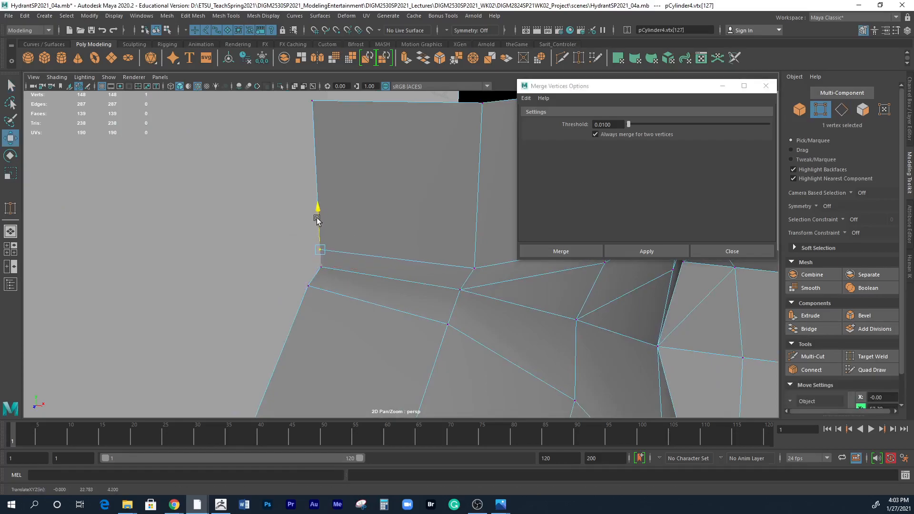
# Delete the two diagonal edges crossing the narrow faces on top of the smaller outlet beside the crease, and save the scene.
pyautogui.keyDown('alt'); pyautogui.moveTo(435, 266); pyautogui.dragTo(365, 257); pyautogui.keyUp('alt')
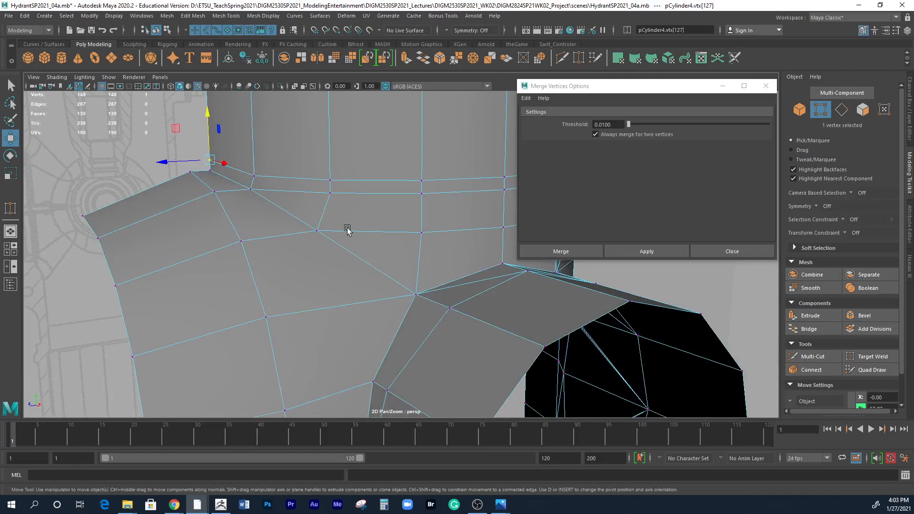
pyautogui.keyDown('alt'); pyautogui.moveTo(486, 293); pyautogui.dragTo(352, 264); pyautogui.keyUp('alt')
pyautogui.rightClick(343, 189)
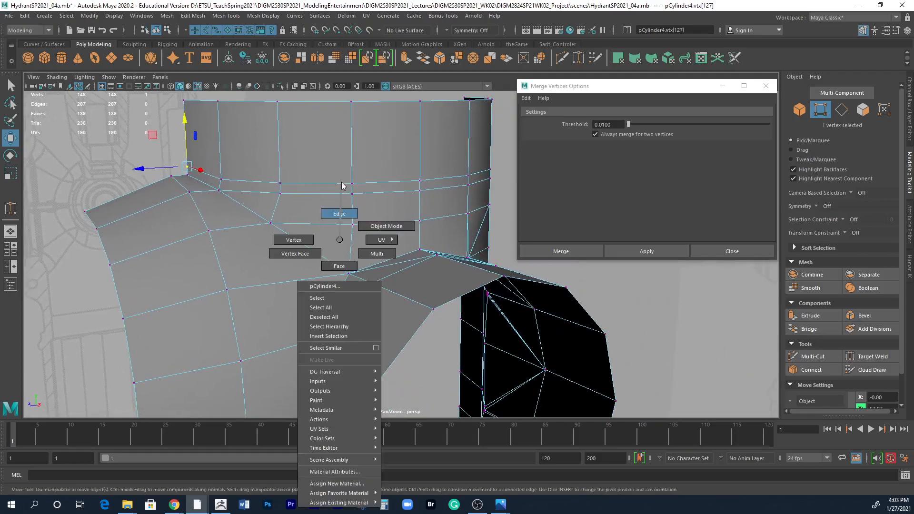
pyautogui.moveTo(339, 239); pyautogui.dragTo(343, 214, button='right')
pyautogui.keyDown('alt'); pyautogui.moveTo(343, 217); pyautogui.dragTo(459, 323); pyautogui.keyUp('alt')
pyautogui.keyDown('alt'); pyautogui.moveTo(458, 322); pyautogui.dragTo(269, 242, button='middle'); pyautogui.keyUp('alt')
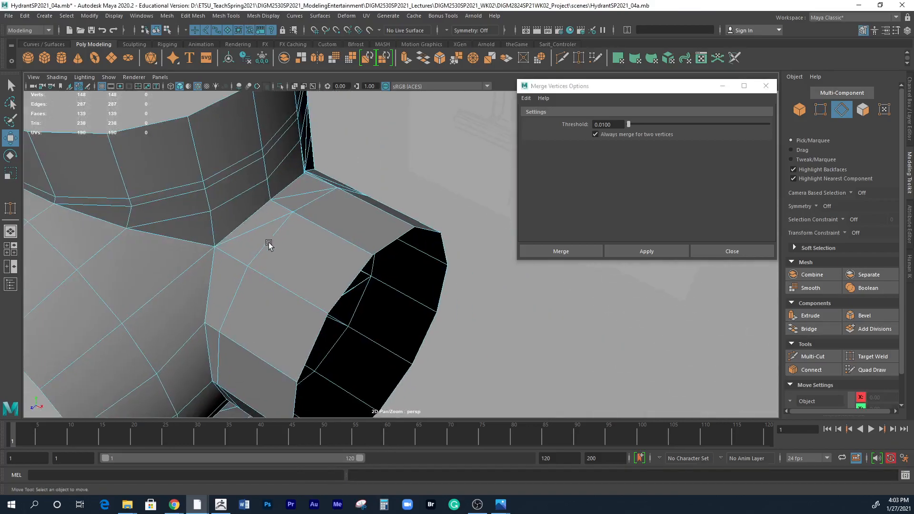
pyautogui.scroll(3, 250, 245)
pyautogui.keyDown('alt'); pyautogui.moveTo(247, 245); pyautogui.dragTo(354, 278); pyautogui.keyUp('alt')
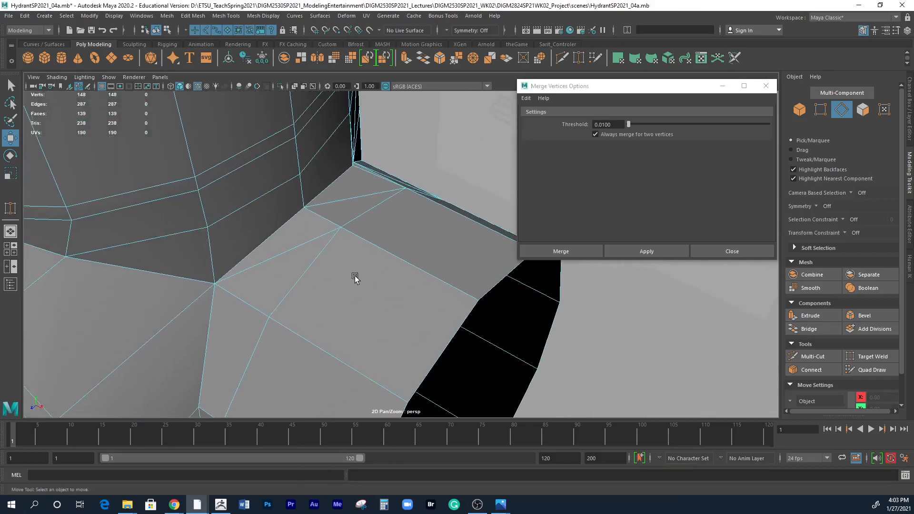
pyautogui.click(298, 247)
pyautogui.press('q')
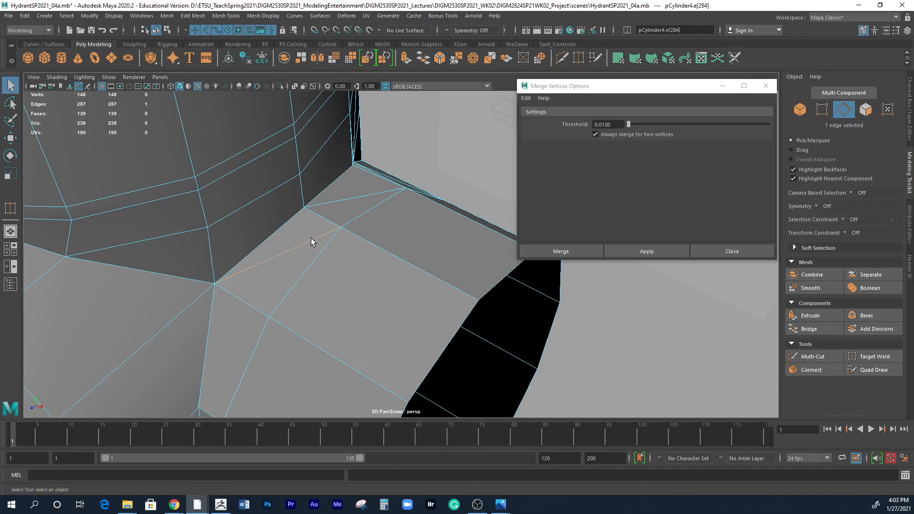
pyautogui.keyDown('shift'); pyautogui.click(349, 198); pyautogui.keyUp('shift')
pyautogui.keyDown('alt'); pyautogui.moveTo(387, 212); pyautogui.dragTo(333, 103); pyautogui.keyUp('alt')
pyautogui.keyDown('alt'); pyautogui.moveTo(344, 186); pyautogui.dragTo(352, 194); pyautogui.keyUp('alt')
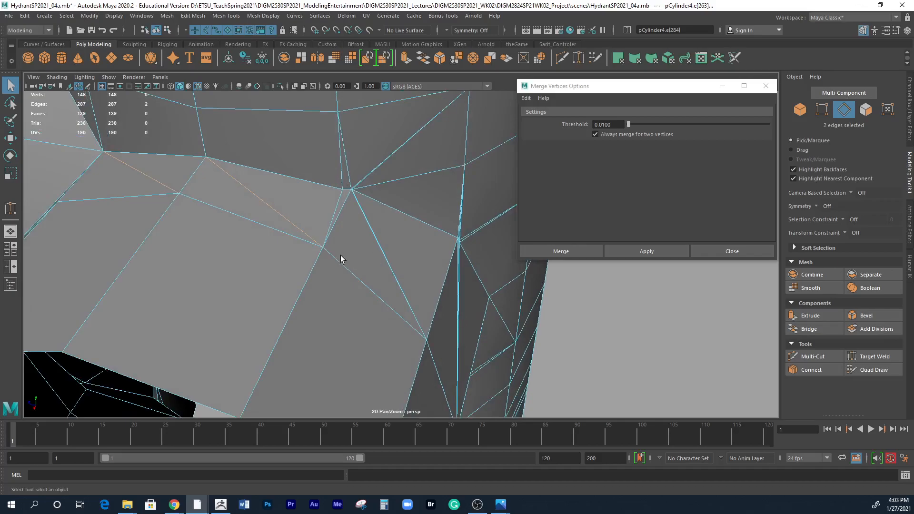
pyautogui.click(193, 15)
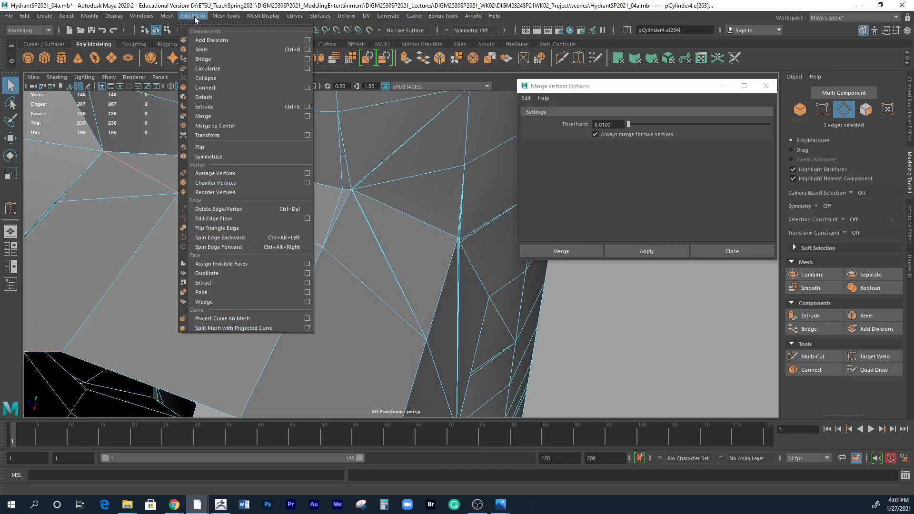
pyautogui.click(233, 209)
pyautogui.scroll(1, 446, 239)
pyautogui.scroll(1, 446, 239)
pyautogui.hotkey('ctrl', 's')
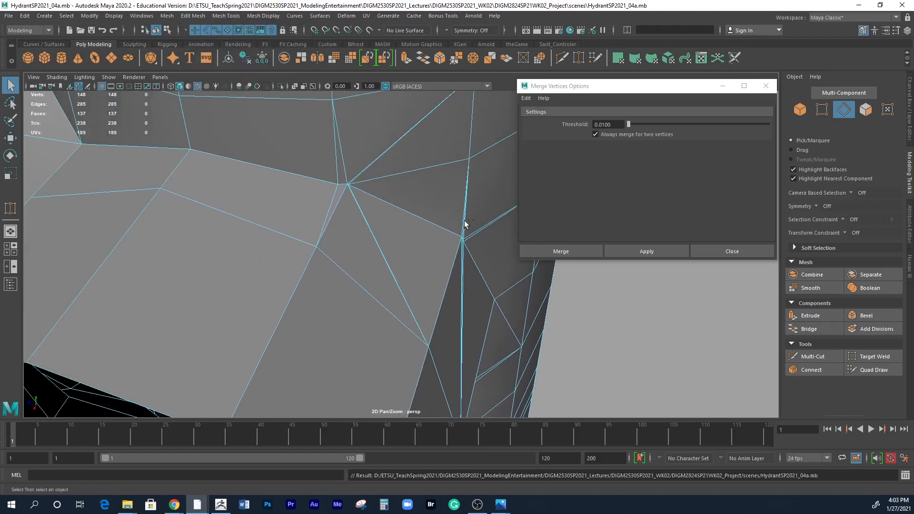
# Delete the two extra edges that meet at the doubled crease corner of the smaller outlet, one on the body and one on the outlet.
pyautogui.keyDown('alt'); pyautogui.moveTo(397, 232); pyautogui.dragTo(434, 298); pyautogui.keyUp('alt')
pyautogui.scroll(-4, 322, 265)
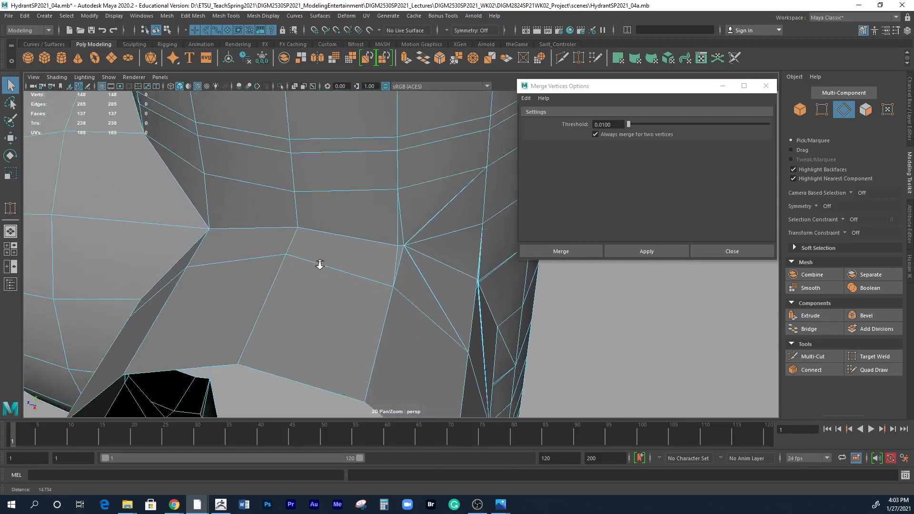
pyautogui.scroll(-3, 401, 259)
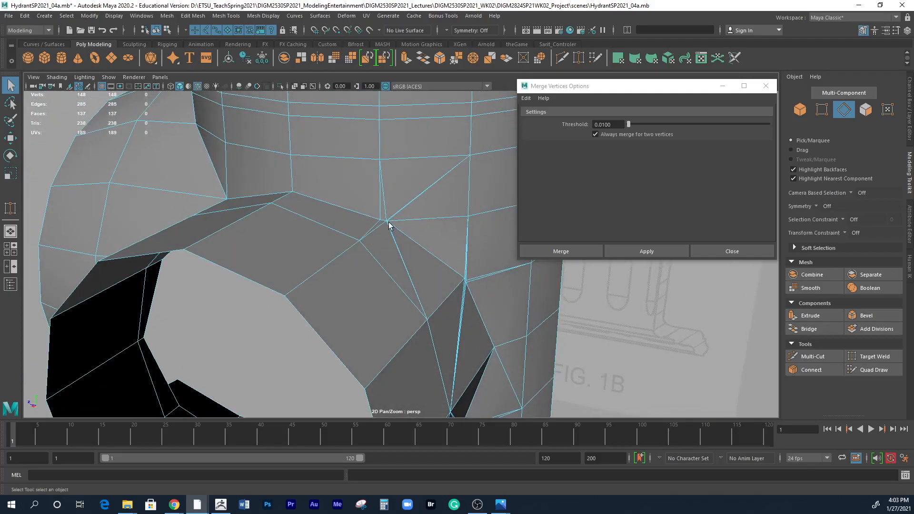
pyautogui.scroll(3, 386, 231)
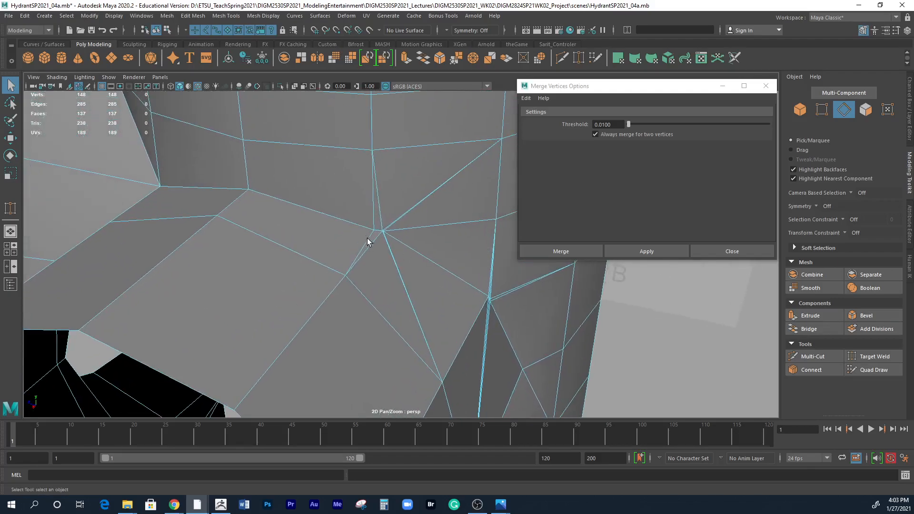
pyautogui.moveTo(373, 235); pyautogui.dragTo(374, 203, button='right')
pyautogui.doubleClick(371, 235)
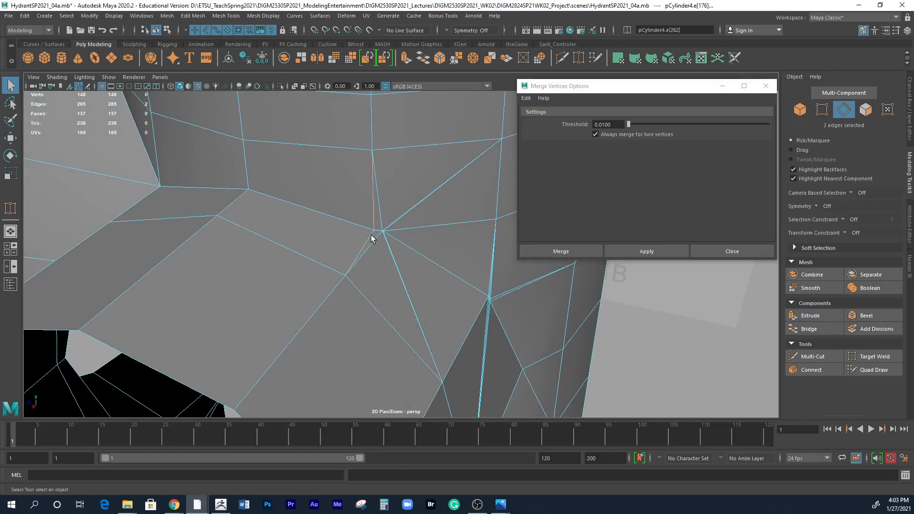
pyautogui.click(193, 16)
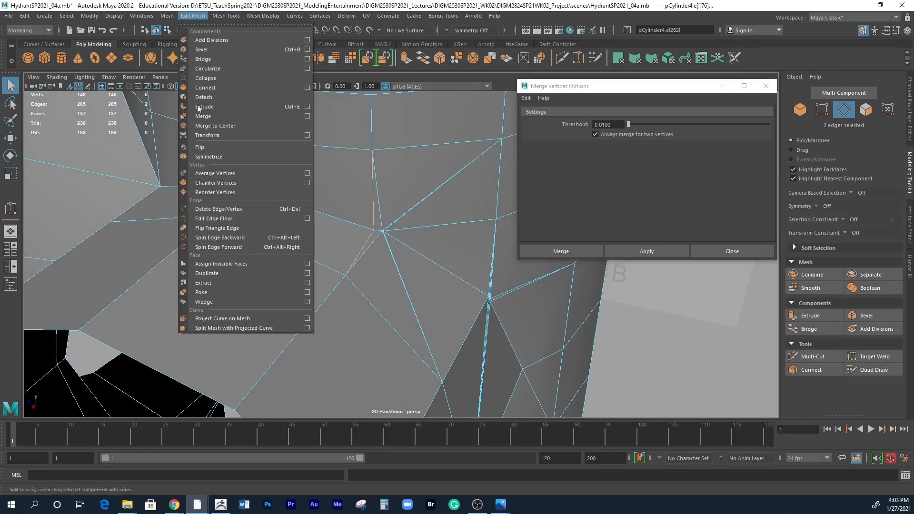
pyautogui.click(218, 207)
# Merge the two overlapping vertices at the smaller outlet's crease with the body, using a 0.0100 threshold.
pyautogui.scroll(-2, 427, 308)
pyautogui.keyDown('alt'); pyautogui.moveTo(390, 300); pyautogui.dragTo(410, 298); pyautogui.keyUp('alt')
pyautogui.scroll(2, 409, 299)
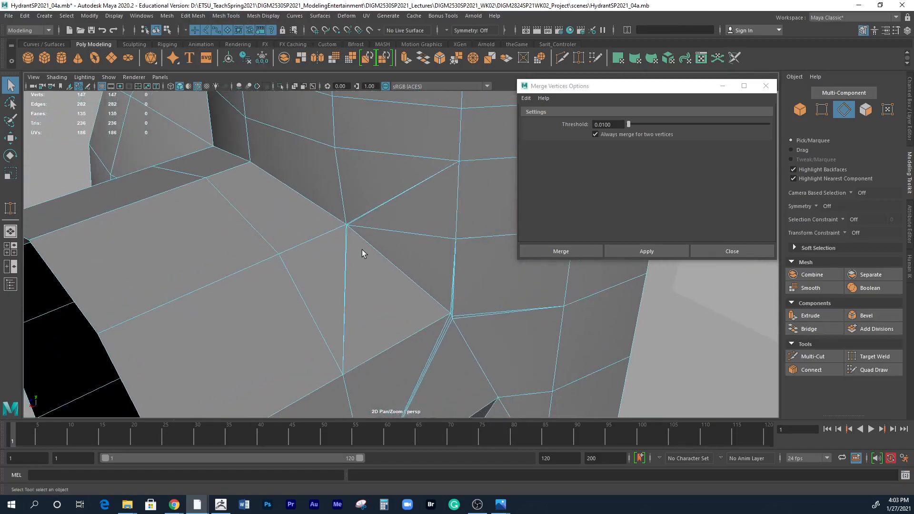
pyautogui.keyDown('alt'); pyautogui.moveTo(362, 250); pyautogui.dragTo(304, 265, button='middle'); pyautogui.keyUp('alt')
pyautogui.keyDown('alt'); pyautogui.moveTo(304, 265); pyautogui.dragTo(520, 255, button='right'); pyautogui.keyUp('alt')
pyautogui.keyDown('alt'); pyautogui.moveTo(250, 240); pyautogui.dragTo(360, 287, button='middle'); pyautogui.keyUp('alt')
pyautogui.keyDown('alt'); pyautogui.moveTo(286, 278); pyautogui.dragTo(355, 271, button='right'); pyautogui.keyUp('alt')
pyautogui.keyDown('alt'); pyautogui.moveTo(316, 276); pyautogui.dragTo(298, 333, button='middle'); pyautogui.keyUp('alt')
pyautogui.keyDown('alt'); pyautogui.moveTo(363, 312); pyautogui.dragTo(286, 299, button='right'); pyautogui.keyUp('alt')
pyautogui.keyDown('alt'); pyautogui.moveTo(328, 287); pyautogui.dragTo(329, 282, button='middle'); pyautogui.keyUp('alt')
pyautogui.moveTo(331, 280); pyautogui.dragTo(290, 242, button='right')
pyautogui.moveTo(365, 259); pyautogui.dragTo(323, 243, button='right')
pyautogui.moveTo(315, 266); pyautogui.dragTo(335, 295)
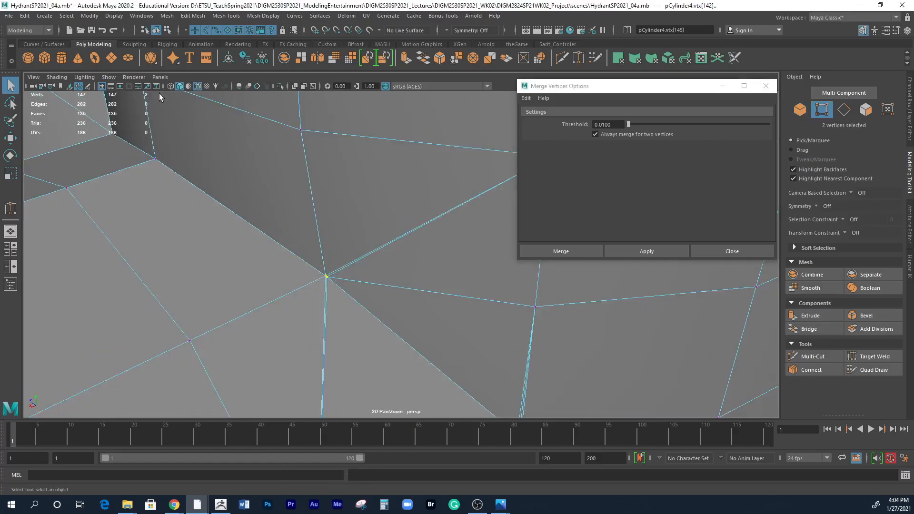
pyautogui.press('4')
pyautogui.keyDown('alt'); pyautogui.moveTo(412, 273); pyautogui.dragTo(461, 265); pyautogui.keyUp('alt')
pyautogui.keyDown('alt'); pyautogui.moveTo(418, 291); pyautogui.dragTo(369, 308, button='middle'); pyautogui.keyUp('alt')
pyautogui.keyDown('alt'); pyautogui.moveTo(364, 307); pyautogui.dragTo(588, 312, button='right'); pyautogui.keyUp('alt')
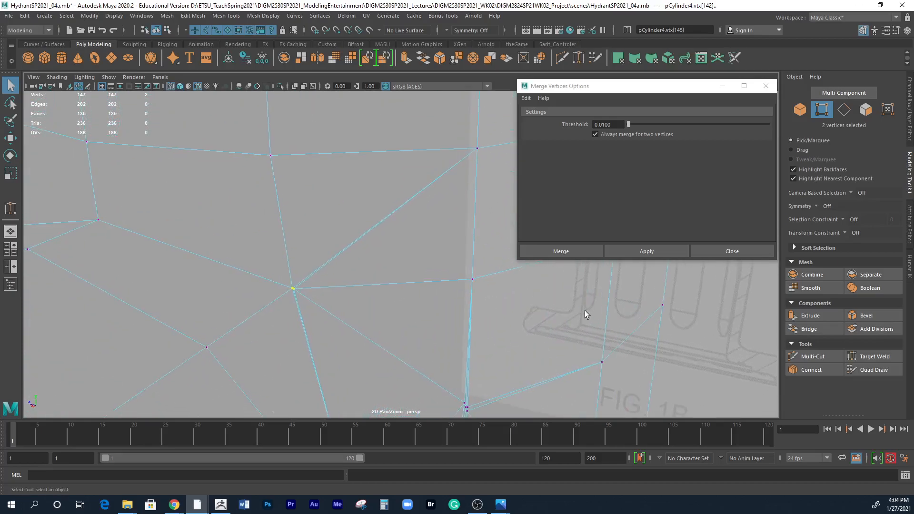
pyautogui.click(638, 252)
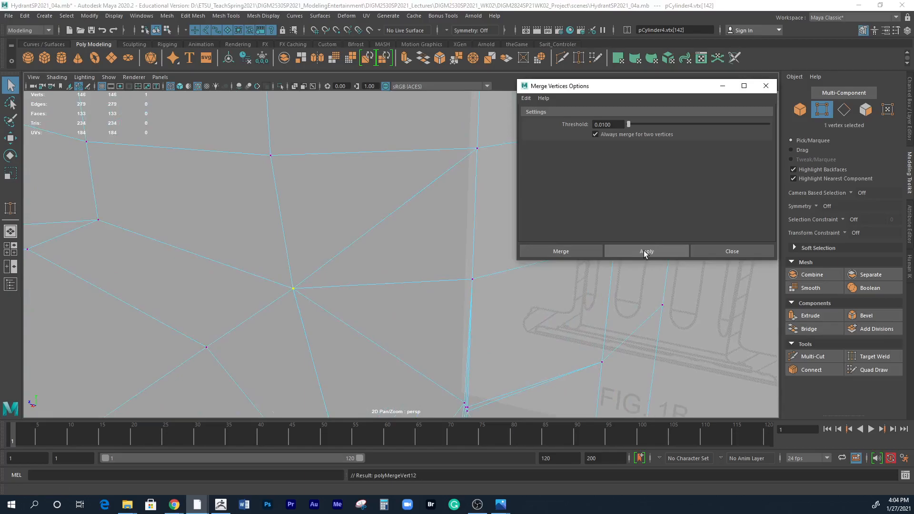
# Delete the diagonal edge on the body that runs outward from the merged crease vertex of the smaller outlet.
pyautogui.keyDown('alt'); pyautogui.moveTo(421, 315); pyautogui.dragTo(364, 279, button='middle'); pyautogui.keyUp('alt')
pyautogui.moveTo(393, 323)
pyautogui.keyDown('alt'); pyautogui.mouseDown(button='middle')
pyautogui.moveTo(363, 214)
pyautogui.moveTo(301, 232)
pyautogui.moveTo(306, 291)
pyautogui.mouseUp(button='middle'); pyautogui.keyUp('alt')
pyautogui.press('5')
pyautogui.moveTo(325, 242); pyautogui.dragTo(329, 254, button='right')
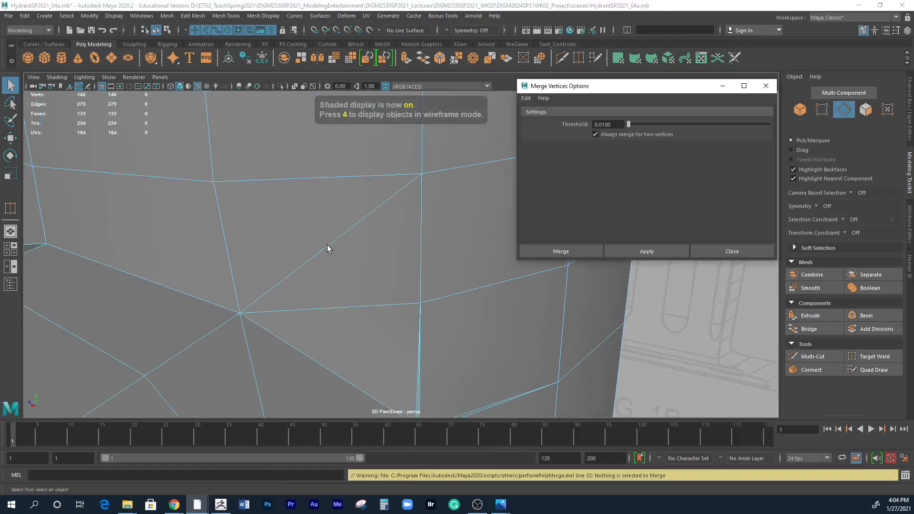
pyautogui.click(327, 245)
pyautogui.click(196, 15)
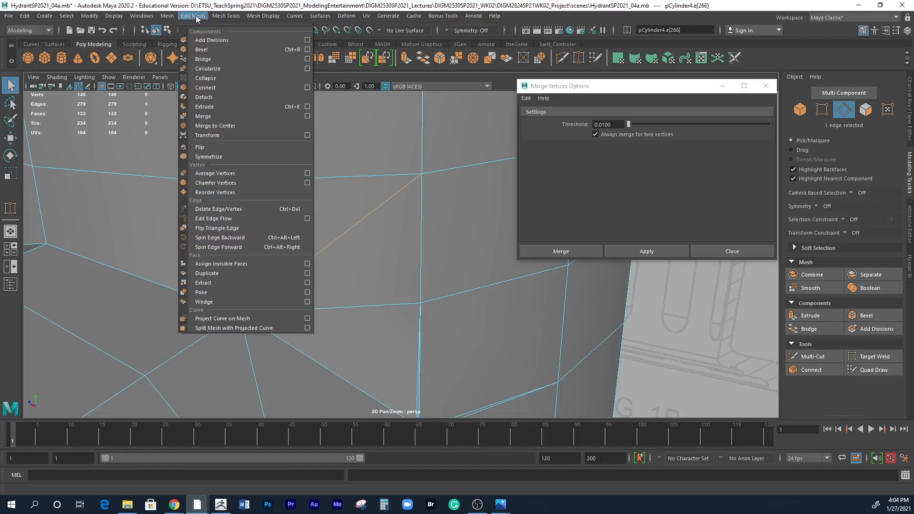
pyautogui.click(217, 209)
# Weld the clustered vertices at the next crease corner down the smaller outlet into a single vertex with Target Weld.
pyautogui.keyDown('alt'); pyautogui.moveTo(416, 341); pyautogui.dragTo(278, 207); pyautogui.keyUp('alt')
pyautogui.scroll(-4, 318, 213)
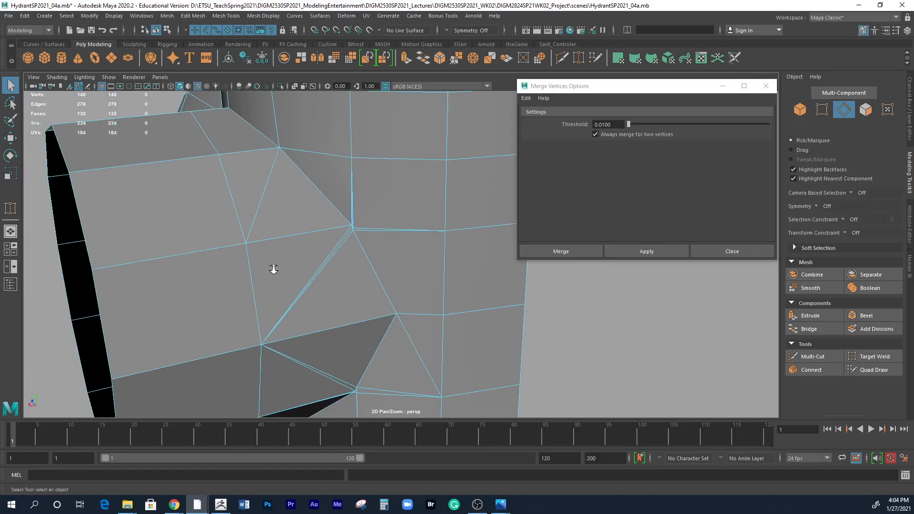
pyautogui.keyDown('alt'); pyautogui.moveTo(272, 269); pyautogui.dragTo(419, 258, button='right'); pyautogui.keyUp('alt')
pyautogui.keyDown('alt'); pyautogui.moveTo(419, 258); pyautogui.dragTo(381, 269, button='middle'); pyautogui.keyUp('alt')
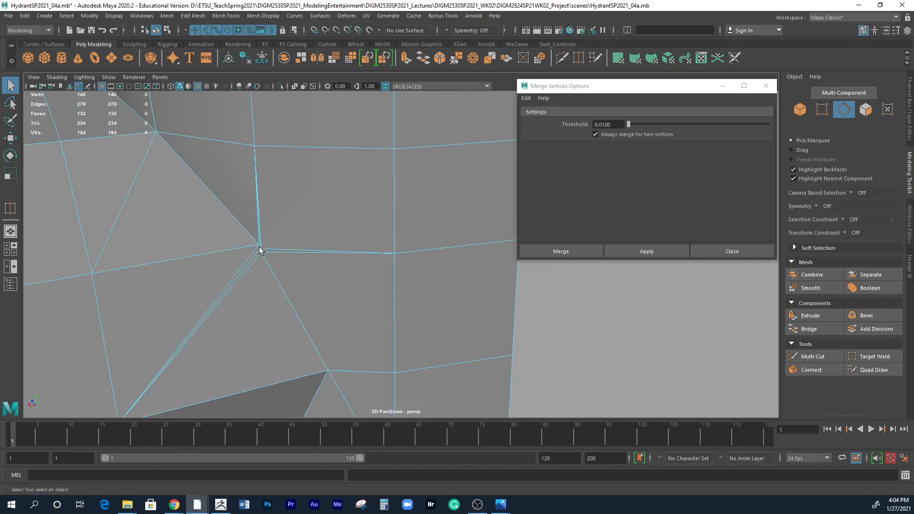
pyautogui.keyDown('alt'); pyautogui.moveTo(304, 272); pyautogui.dragTo(344, 251, button='middle'); pyautogui.keyUp('alt')
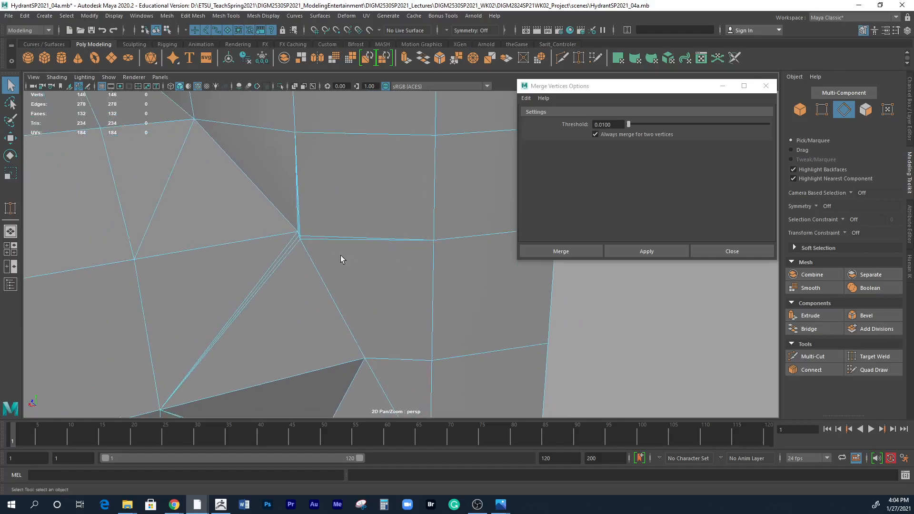
pyautogui.keyDown('alt'); pyautogui.moveTo(344, 251); pyautogui.dragTo(360, 258, button='right'); pyautogui.keyUp('alt')
pyautogui.keyDown('alt'); pyautogui.moveTo(359, 258); pyautogui.dragTo(361, 314, button='middle'); pyautogui.keyUp('alt')
pyautogui.keyDown('alt'); pyautogui.moveTo(302, 278); pyautogui.dragTo(340, 204, button='middle'); pyautogui.keyUp('alt')
pyautogui.keyDown('alt'); pyautogui.moveTo(340, 204); pyautogui.dragTo(397, 233, button='right'); pyautogui.keyUp('alt')
pyautogui.keyDown('alt'); pyautogui.moveTo(304, 209); pyautogui.dragTo(326, 253, button='middle'); pyautogui.keyUp('alt')
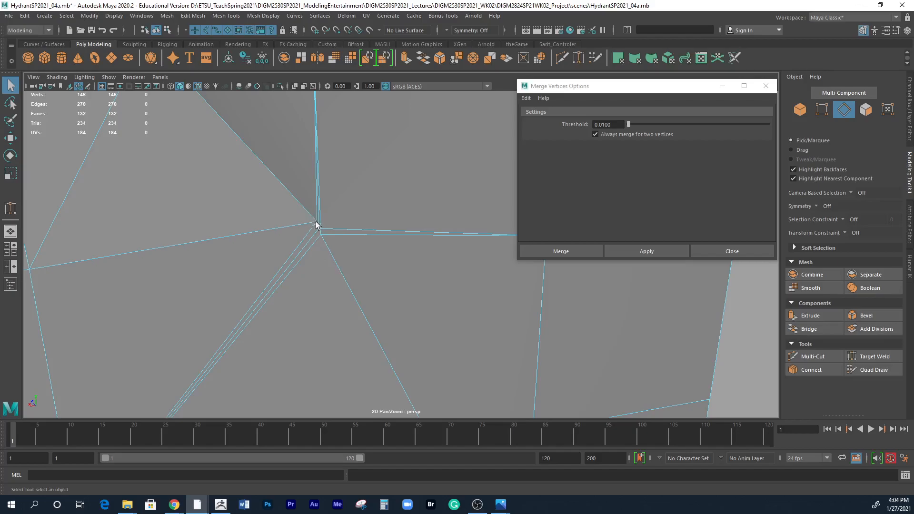
pyautogui.click(858, 355)
pyautogui.scroll(4, 477, 285)
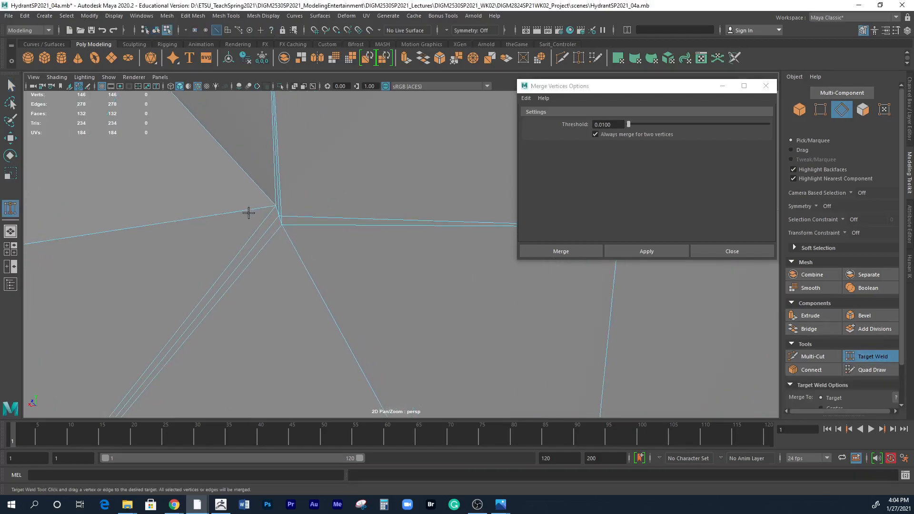
pyautogui.moveTo(280, 220); pyautogui.dragTo(254, 224, button='right')
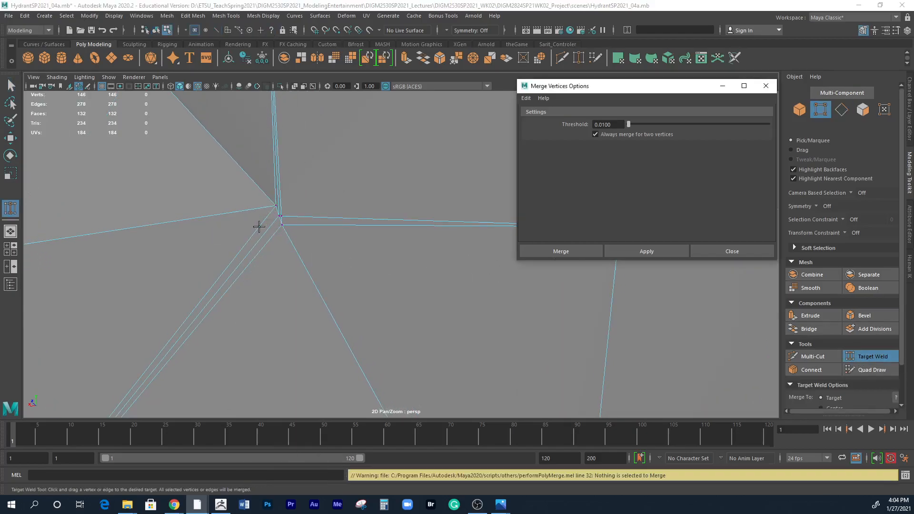
pyautogui.scroll(1, 329, 239)
pyautogui.keyDown('alt'); pyautogui.moveTo(329, 238); pyautogui.dragTo(392, 265, button='right'); pyautogui.keyUp('alt')
pyautogui.keyDown('alt'); pyautogui.moveTo(317, 228); pyautogui.dragTo(375, 310, button='middle'); pyautogui.keyUp('alt')
pyautogui.keyDown('alt'); pyautogui.moveTo(339, 281); pyautogui.dragTo(375, 288, button='right'); pyautogui.keyUp('alt')
pyautogui.keyDown('alt'); pyautogui.moveTo(281, 287); pyautogui.dragTo(335, 295, button='middle'); pyautogui.keyUp('alt')
pyautogui.moveTo(233, 286); pyautogui.dragTo(218, 257)
pyautogui.keyDown('alt'); pyautogui.moveTo(357, 331); pyautogui.dragTo(210, 212, button='right'); pyautogui.keyUp('alt')
pyautogui.keyDown('alt'); pyautogui.moveTo(210, 212); pyautogui.dragTo(338, 311); pyautogui.keyUp('alt')
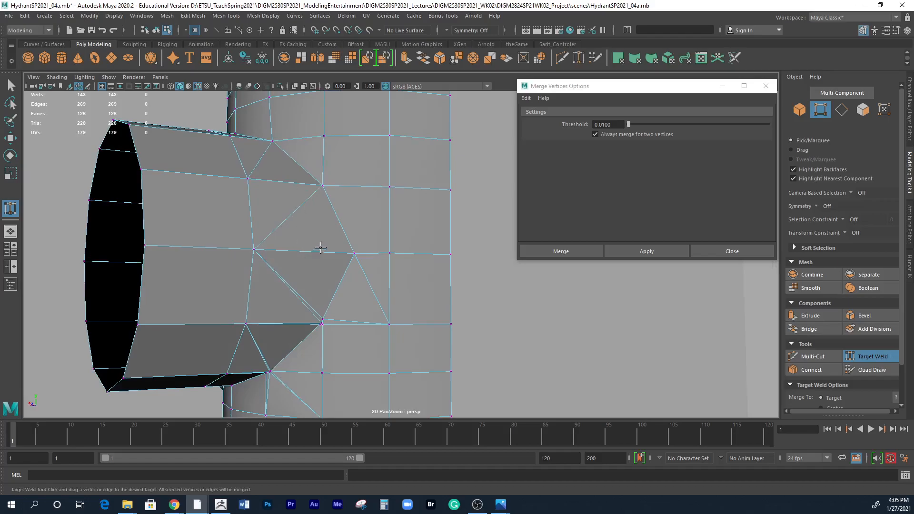
# Select the diagonal edge on the smaller outlet that runs from the welded crease corner to the outlet's neighbouring edge loop.
pyautogui.press('q')
pyautogui.moveTo(316, 203); pyautogui.dragTo(313, 176, button='right')
pyautogui.click(303, 204)
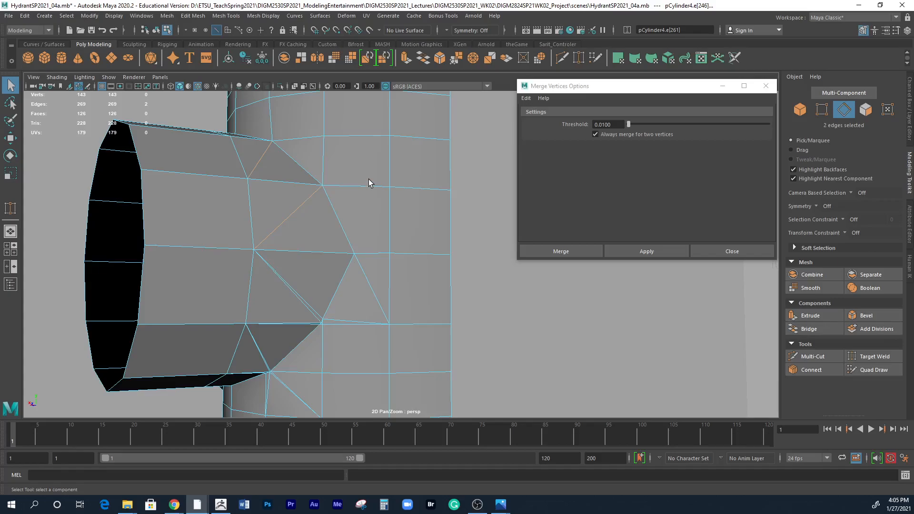
# Delete the two selected diagonal edges on the smaller outlet beside the body crease.
pyautogui.click(193, 16)
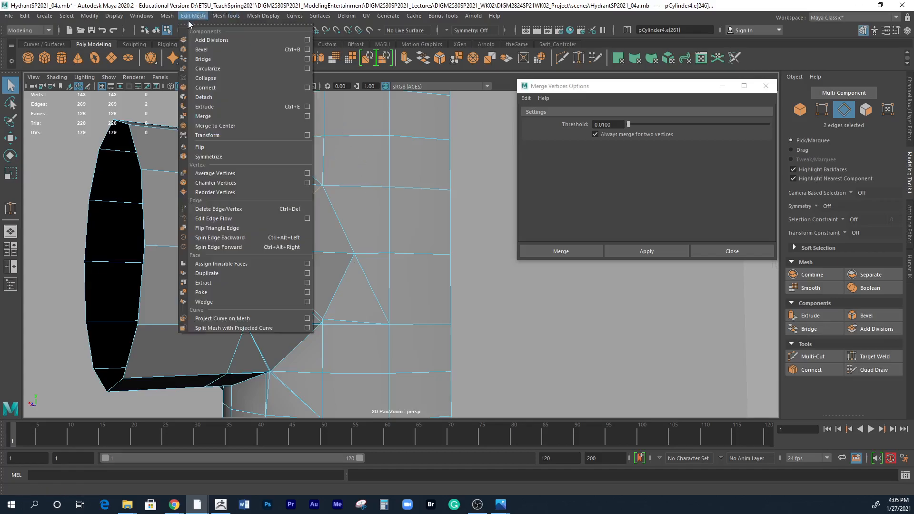
pyautogui.click(206, 210)
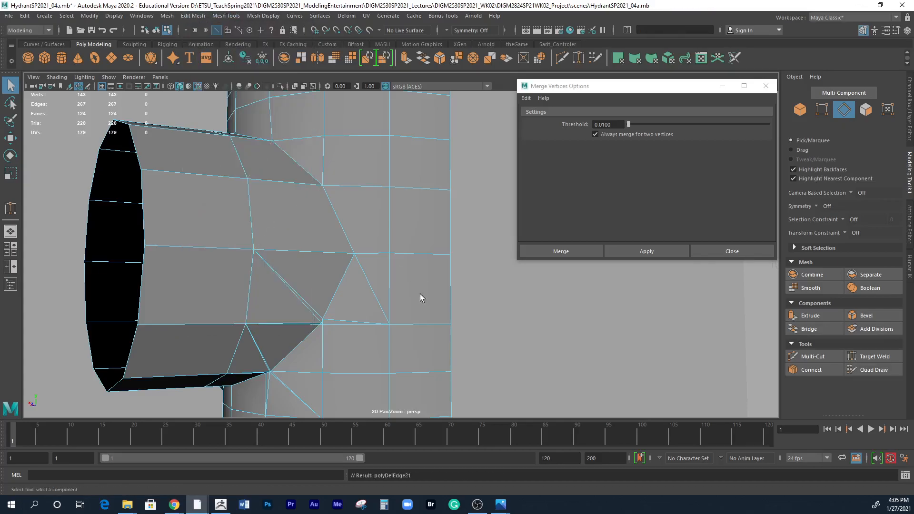
# Use Target Weld to weld the upper stray vertex at the smaller outlet's next lower crease corner onto the corner vertex.
pyautogui.keyDown('alt'); pyautogui.moveTo(362, 299); pyautogui.dragTo(353, 317); pyautogui.keyUp('alt')
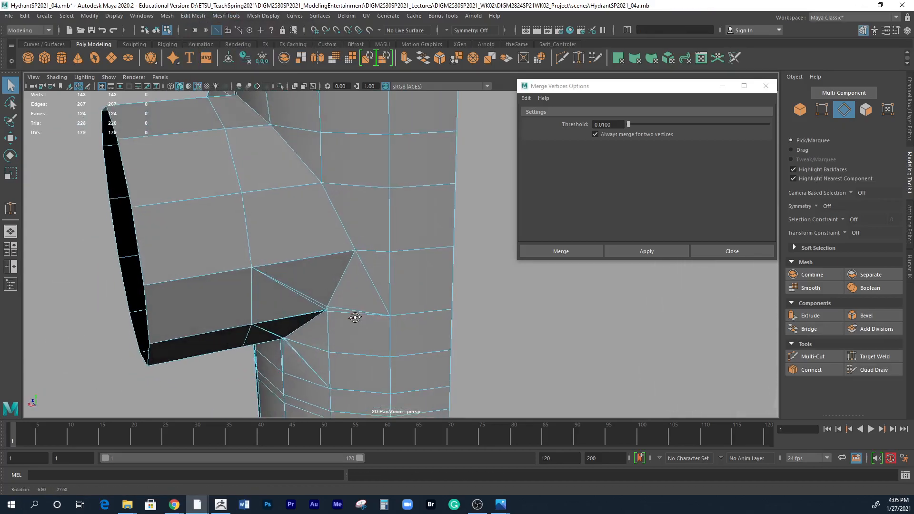
pyautogui.keyDown('alt'); pyautogui.moveTo(362, 305); pyautogui.dragTo(363, 209, button='middle'); pyautogui.keyUp('alt')
pyautogui.keyDown('alt'); pyautogui.moveTo(363, 209); pyautogui.dragTo(322, 220); pyautogui.keyUp('alt')
pyautogui.scroll(4, 344, 240)
pyautogui.scroll(3, 322, 221)
pyautogui.scroll(2, 290, 228)
pyautogui.keyDown('alt'); pyautogui.moveTo(316, 236); pyautogui.dragTo(418, 280, button='middle'); pyautogui.keyUp('alt')
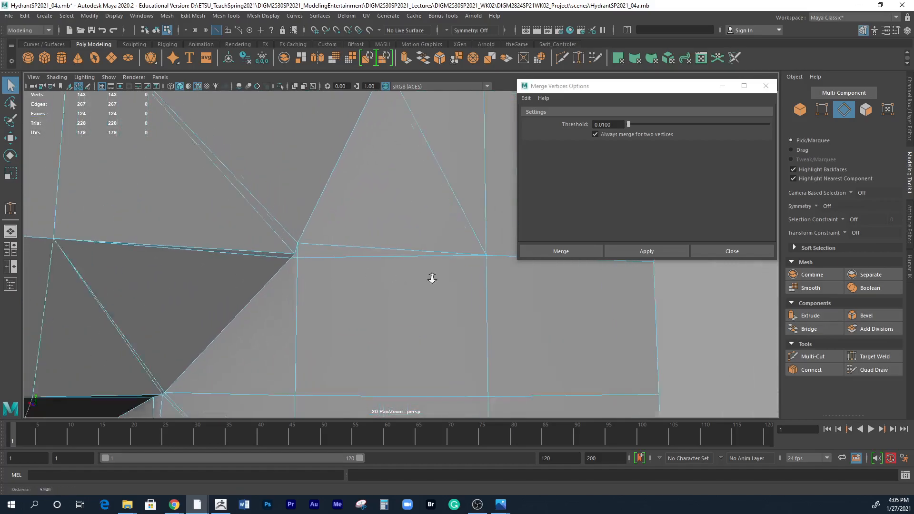
pyautogui.scroll(3, 416, 279)
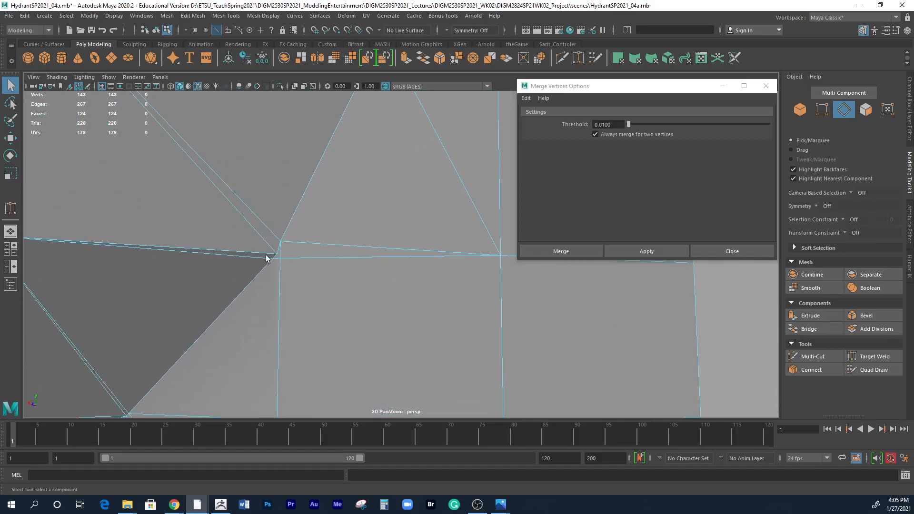
pyautogui.scroll(-2, 299, 261)
pyautogui.scroll(-3, 224, 265)
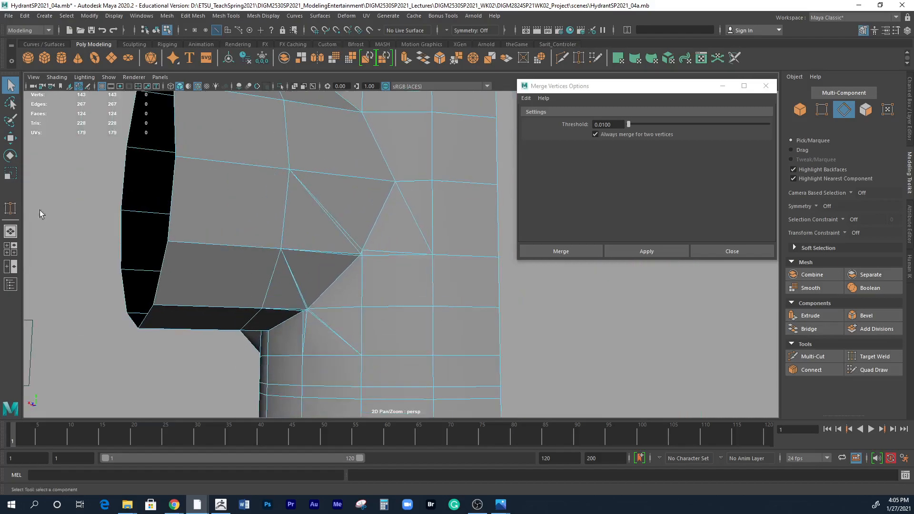
pyautogui.scroll(5, 306, 272)
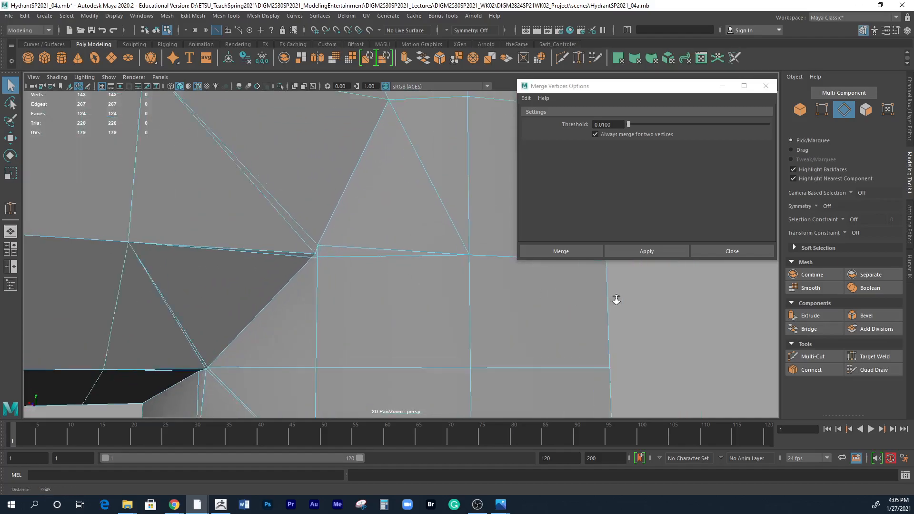
pyautogui.click(874, 356)
pyautogui.keyDown('alt'); pyautogui.moveTo(379, 270); pyautogui.dragTo(562, 274, button='right'); pyautogui.keyUp('alt')
pyautogui.keyDown('alt'); pyautogui.moveTo(310, 257); pyautogui.dragTo(320, 255); pyautogui.keyUp('alt')
pyautogui.moveTo(269, 240); pyautogui.dragTo(267, 244)
pyautogui.press('g')
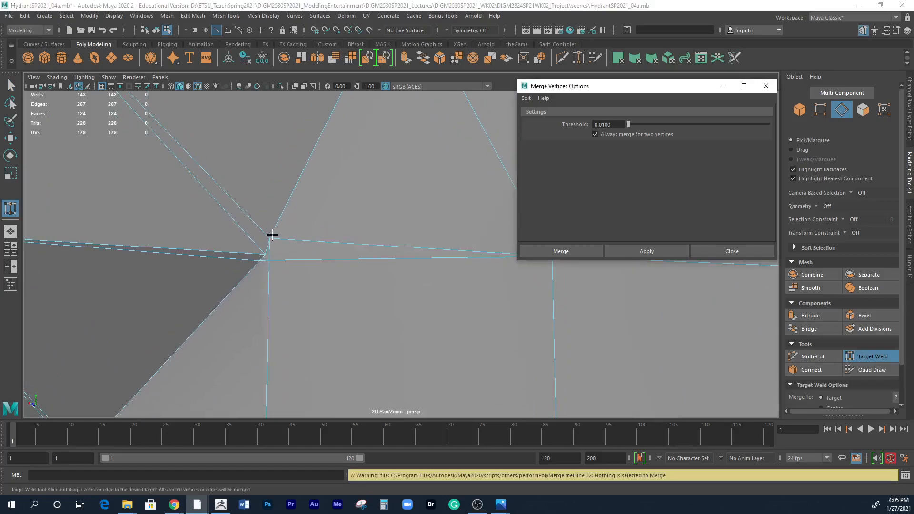
pyautogui.moveTo(273, 235); pyautogui.dragTo(233, 243, button='right')
pyautogui.moveTo(269, 237); pyautogui.dragTo(276, 255)
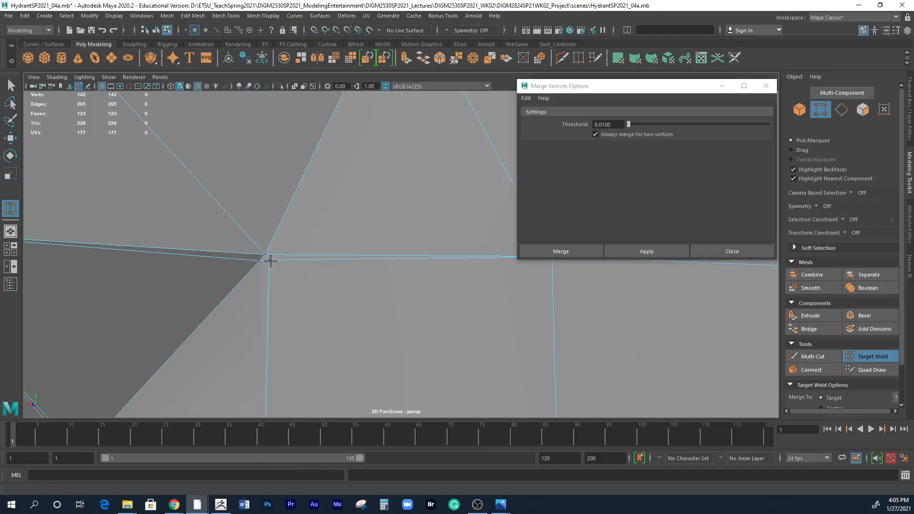
# Weld the remaining stray vertices at this crease corner into the single corner vertex.
pyautogui.moveTo(264, 255); pyautogui.dragTo(265, 254)
pyautogui.keyDown('alt'); pyautogui.moveTo(410, 287); pyautogui.dragTo(276, 264, button='right'); pyautogui.keyUp('alt')
pyautogui.moveTo(337, 242); pyautogui.dragTo(308, 258, button='right')
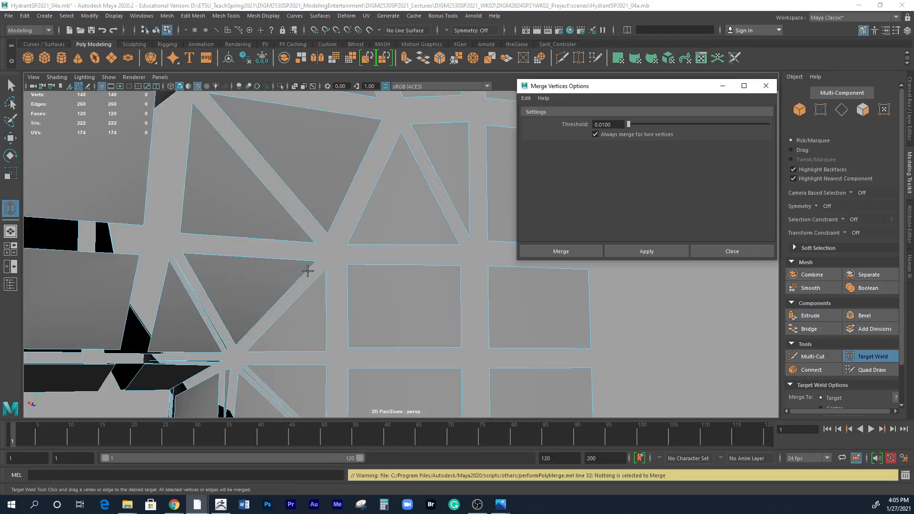
# Delete the two diagonal edges beside the welded corner, one on the smaller outlet and one on the body.
pyautogui.moveTo(307, 267); pyautogui.dragTo(308, 216, button='right')
pyautogui.keyDown('alt'); pyautogui.moveTo(377, 277); pyautogui.dragTo(352, 289); pyautogui.keyUp('alt')
pyautogui.moveTo(427, 204); pyautogui.dragTo(431, 187, button='right')
pyautogui.click(433, 182)
pyautogui.keyDown('shift'); pyautogui.click(324, 206); pyautogui.keyUp('shift')
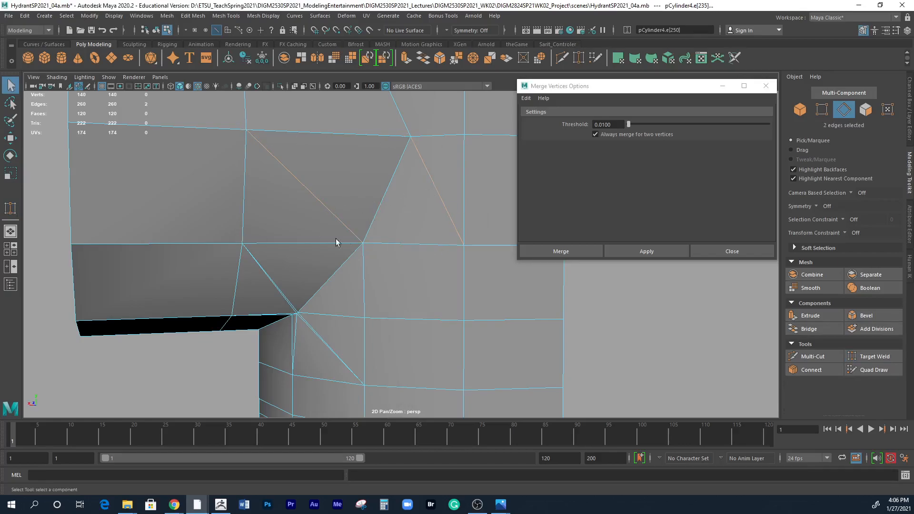
pyautogui.click(193, 16)
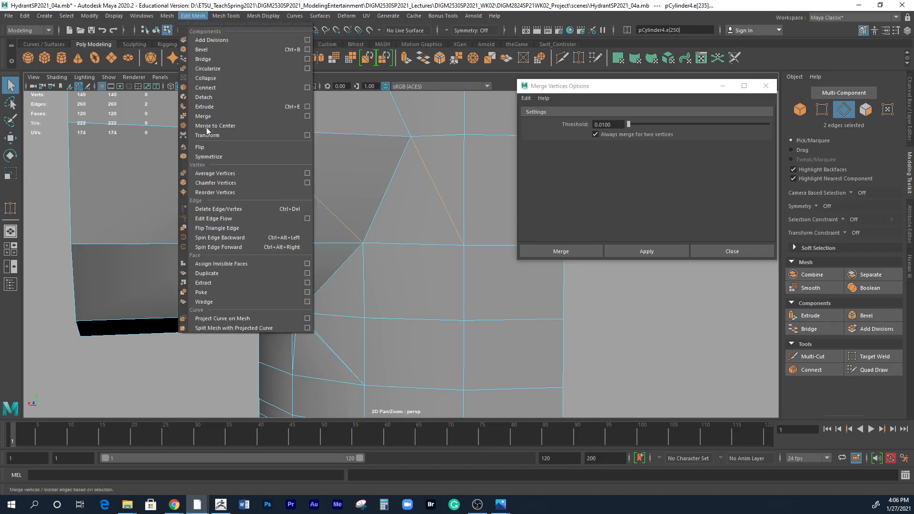
pyautogui.click(214, 210)
# Examine the underside of the smaller outlet where it meets the body and the neighbouring outlet for remaining stray vertices and edges.
pyautogui.scroll(-5, 327, 259)
pyautogui.keyDown('alt'); pyautogui.moveTo(401, 289); pyautogui.dragTo(383, 186); pyautogui.keyUp('alt')
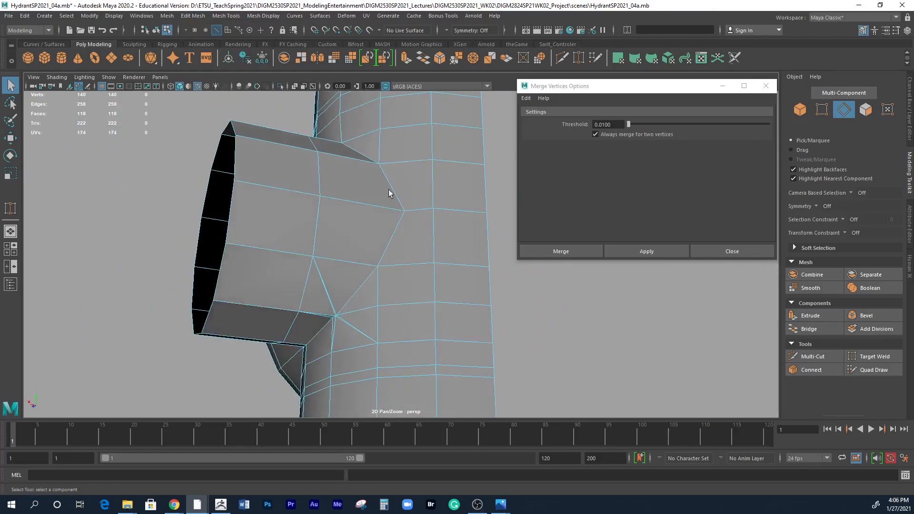
pyautogui.keyDown('alt'); pyautogui.moveTo(383, 186); pyautogui.dragTo(413, 133, button='middle'); pyautogui.keyUp('alt')
pyautogui.scroll(2, 491, 220)
pyautogui.keyDown('alt'); pyautogui.moveTo(492, 220); pyautogui.dragTo(311, 284); pyautogui.keyUp('alt')
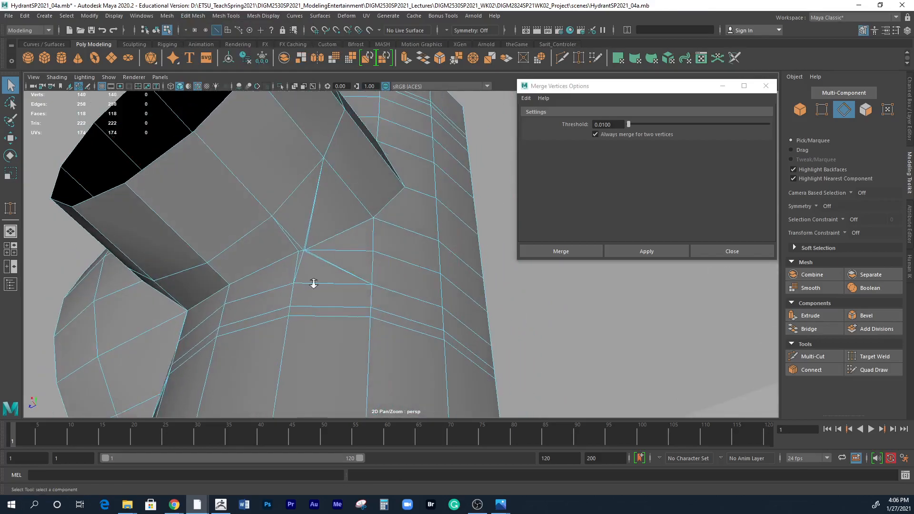
pyautogui.scroll(2, 299, 259)
pyautogui.keyDown('alt'); pyautogui.moveTo(296, 249); pyautogui.dragTo(367, 300); pyautogui.keyUp('alt')
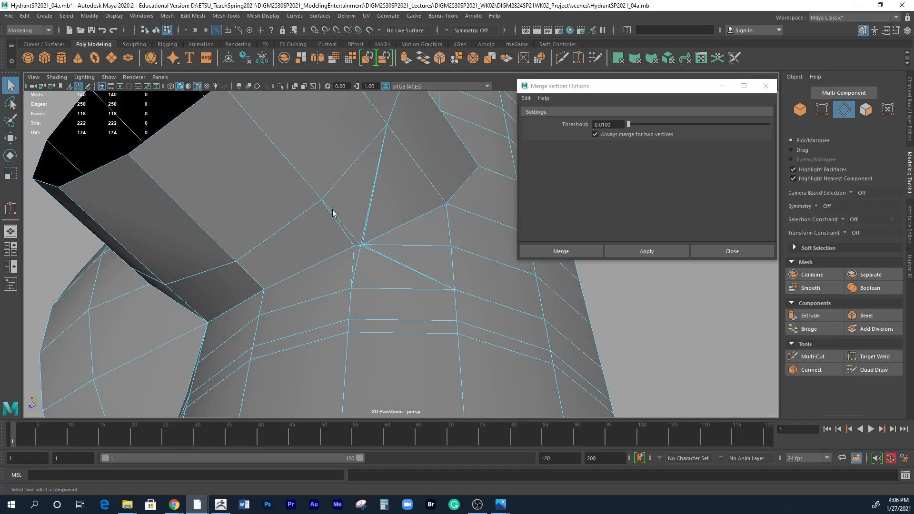
pyautogui.scroll(3, 350, 241)
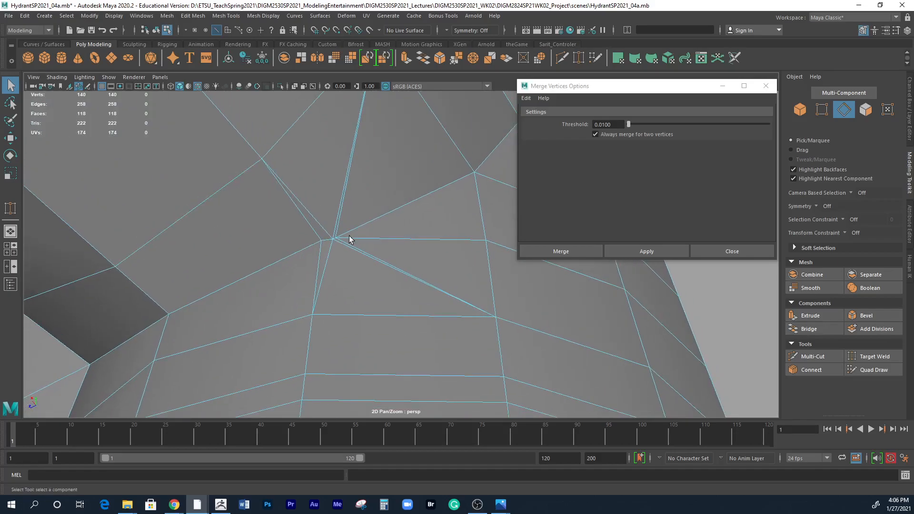
pyautogui.keyDown('alt'); pyautogui.moveTo(347, 244); pyautogui.dragTo(372, 243); pyautogui.keyUp('alt')
pyautogui.keyDown('alt'); pyautogui.moveTo(304, 242); pyautogui.dragTo(245, 243, button='right'); pyautogui.keyUp('alt')
pyautogui.keyDown('alt'); pyautogui.moveTo(252, 243); pyautogui.dragTo(296, 278); pyautogui.keyUp('alt')
pyautogui.keyDown('alt'); pyautogui.moveTo(350, 219); pyautogui.dragTo(304, 336); pyautogui.keyUp('alt')
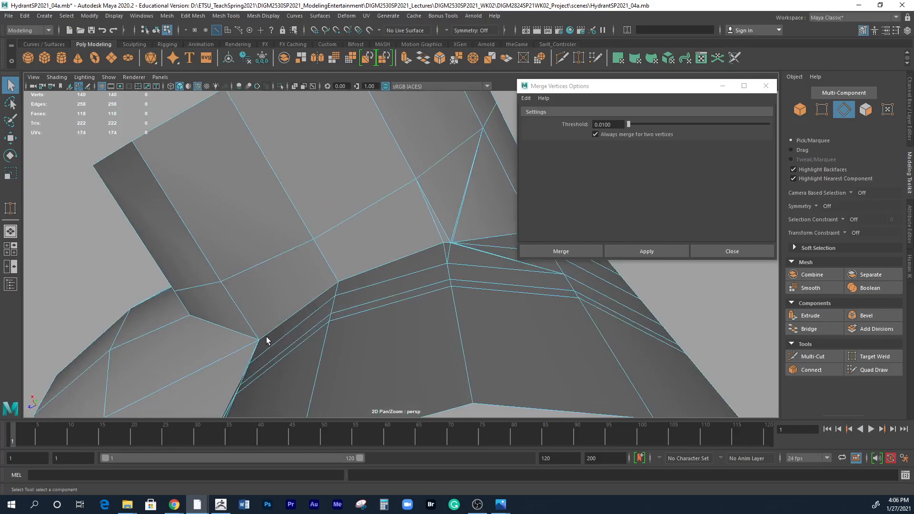
pyautogui.keyDown('alt'); pyautogui.moveTo(438, 256); pyautogui.dragTo(464, 314); pyautogui.keyUp('alt')
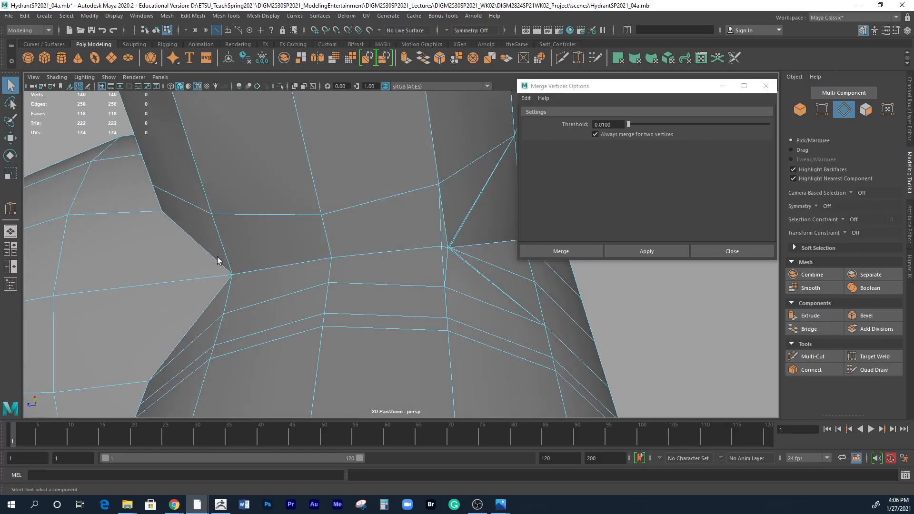
pyautogui.keyDown('alt'); pyautogui.moveTo(482, 298); pyautogui.dragTo(430, 322); pyautogui.keyUp('alt')
pyautogui.keyDown('alt'); pyautogui.moveTo(430, 322); pyautogui.dragTo(532, 254, button='right'); pyautogui.keyUp('alt')
pyautogui.keyDown('alt'); pyautogui.moveTo(486, 286); pyautogui.dragTo(390, 338, button='middle'); pyautogui.keyUp('alt')
pyautogui.keyDown('alt'); pyautogui.moveTo(389, 338); pyautogui.dragTo(419, 305); pyautogui.keyUp('alt')
pyautogui.keyDown('alt'); pyautogui.moveTo(419, 304); pyautogui.dragTo(354, 254, button='right'); pyautogui.keyUp('alt')
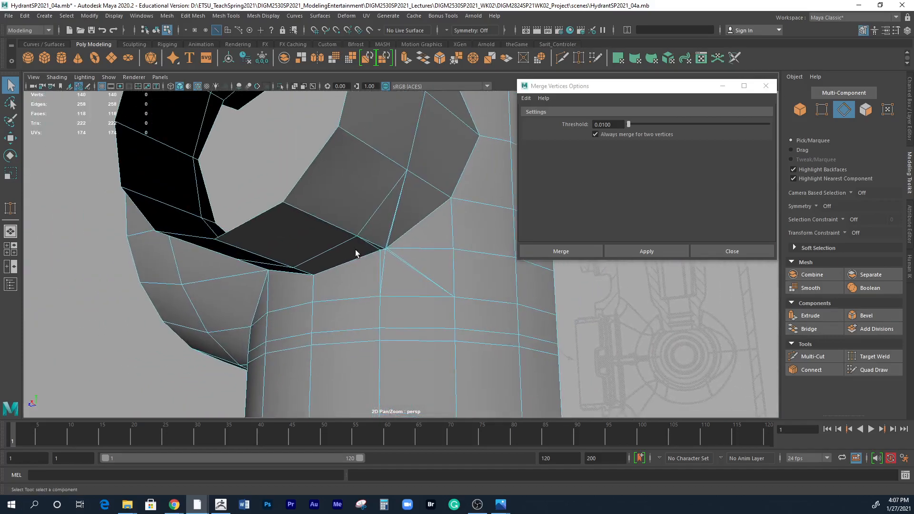
pyautogui.keyDown('alt'); pyautogui.moveTo(369, 247); pyautogui.dragTo(360, 270); pyautogui.keyUp('alt')
pyautogui.keyDown('alt'); pyautogui.moveTo(367, 211); pyautogui.dragTo(353, 129, button='right'); pyautogui.keyUp('alt')
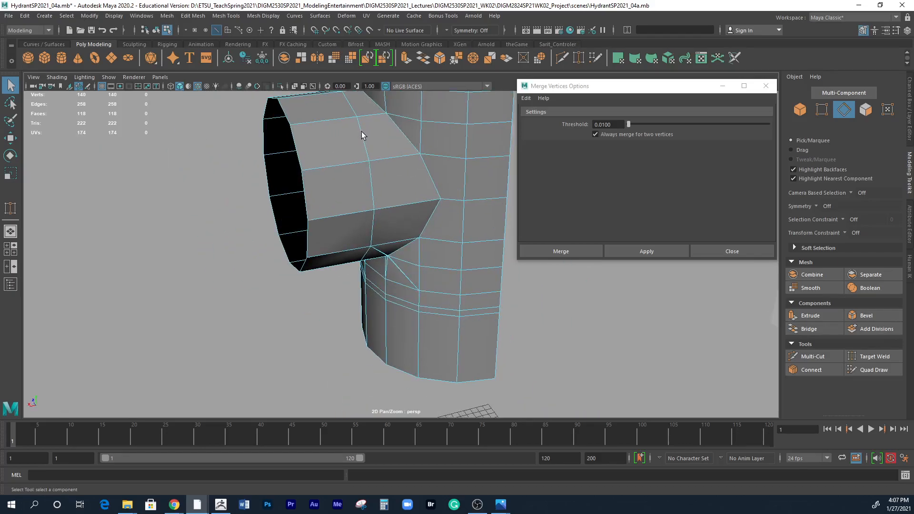
# Weld the clustered vertices at the crease corner on the smaller outlet's underside into one vertex with Target Weld.
pyautogui.keyDown('alt'); pyautogui.moveTo(379, 252); pyautogui.dragTo(391, 207); pyautogui.keyUp('alt')
pyautogui.keyDown('alt'); pyautogui.moveTo(405, 228); pyautogui.dragTo(665, 294, button='right'); pyautogui.keyUp('alt')
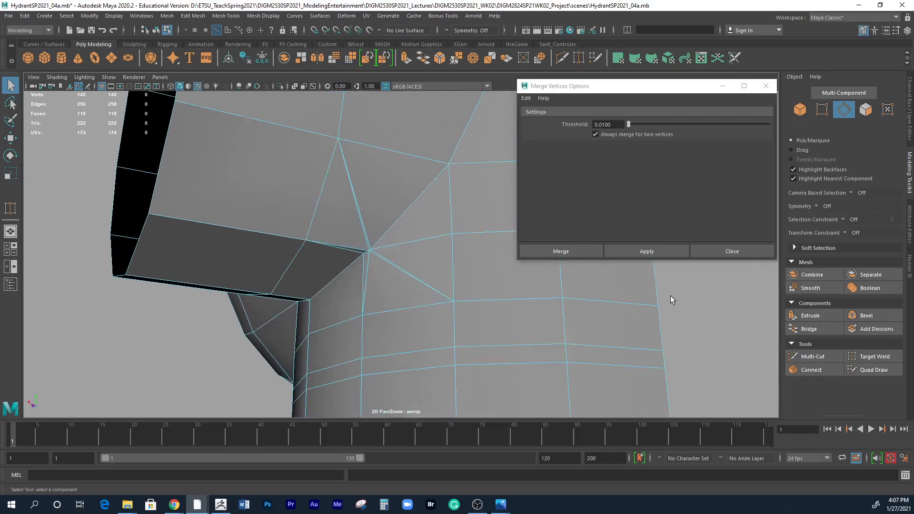
pyautogui.keyDown('alt'); pyautogui.moveTo(371, 286); pyautogui.dragTo(422, 291); pyautogui.keyUp('alt')
pyautogui.keyDown('alt'); pyautogui.moveTo(422, 292); pyautogui.dragTo(563, 290, button='right'); pyautogui.keyUp('alt')
pyautogui.keyDown('alt'); pyautogui.moveTo(343, 263); pyautogui.dragTo(372, 209); pyautogui.keyUp('alt')
pyautogui.keyDown('alt'); pyautogui.moveTo(345, 134); pyautogui.dragTo(338, 192, button='middle'); pyautogui.keyUp('alt')
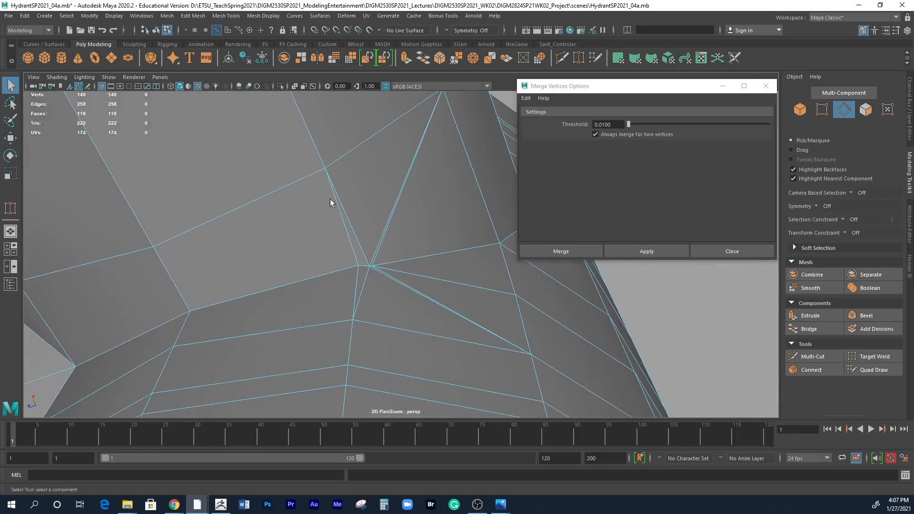
pyautogui.moveTo(397, 282)
pyautogui.keyDown('alt'); pyautogui.mouseDown()
pyautogui.moveTo(402, 301)
pyautogui.moveTo(381, 294)
pyautogui.mouseUp(); pyautogui.keyUp('alt')
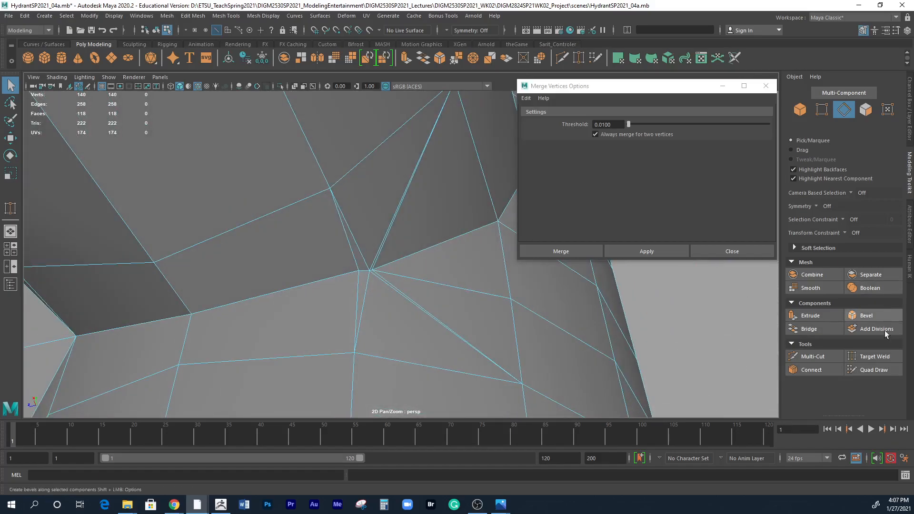
pyautogui.click(879, 356)
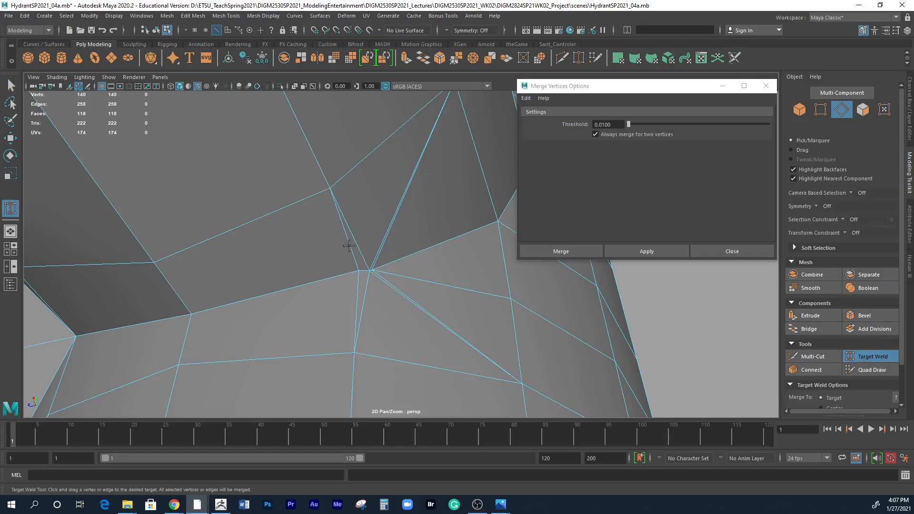
pyautogui.moveTo(362, 272); pyautogui.dragTo(316, 242, button='right')
pyautogui.click(847, 355)
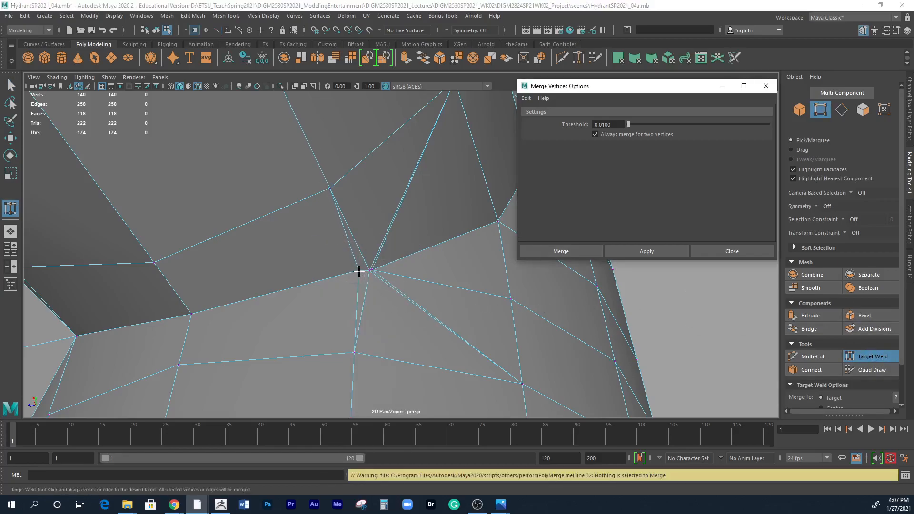
pyautogui.moveTo(358, 270); pyautogui.dragTo(369, 271)
pyautogui.keyDown('alt'); pyautogui.moveTo(377, 280); pyautogui.dragTo(452, 327, button='right'); pyautogui.keyUp('alt')
pyautogui.moveTo(331, 291); pyautogui.dragTo(321, 294)
# Delete the diagonal edges running from the welded underside corner, one across the outlet and one across the body.
pyautogui.keyDown('alt'); pyautogui.moveTo(433, 310); pyautogui.dragTo(329, 243); pyautogui.keyUp('alt')
pyautogui.press('q')
pyautogui.moveTo(378, 224); pyautogui.dragTo(379, 212, button='right')
pyautogui.click(378, 222)
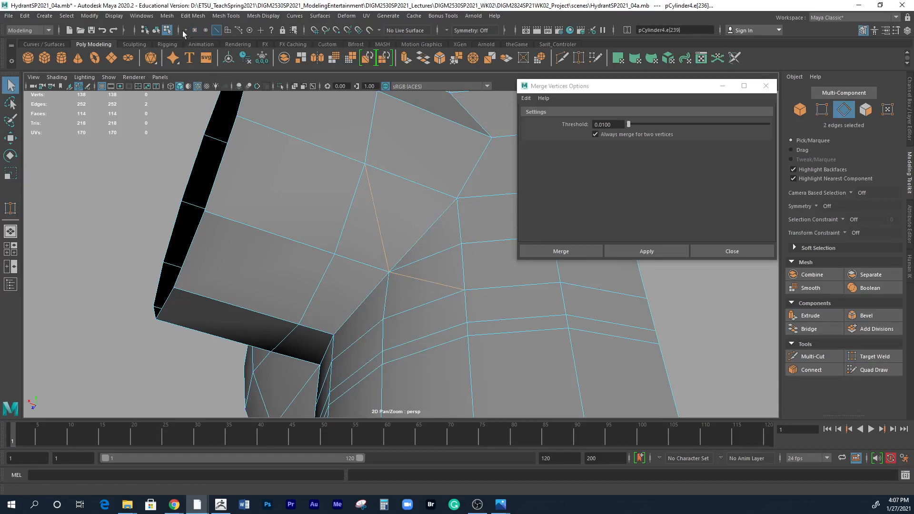
pyautogui.click(193, 16)
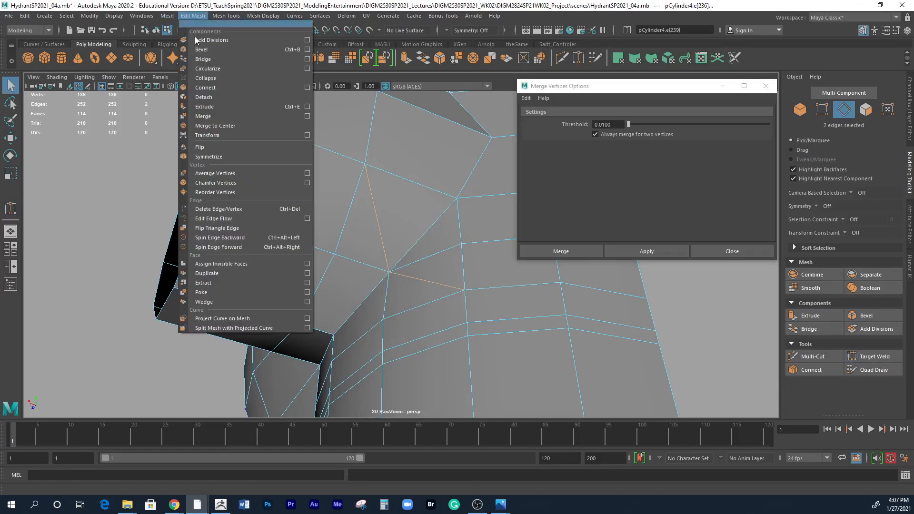
pyautogui.click(210, 212)
# Inspect the body and both outlet joints from all around in smooth mesh preview, then return to the unsmoothed display.
pyautogui.keyDown('alt'); pyautogui.moveTo(451, 313); pyautogui.dragTo(358, 170); pyautogui.keyUp('alt')
pyautogui.press('3')
pyautogui.moveTo(406, 227)
pyautogui.keyDown('alt'); pyautogui.mouseDown()
pyautogui.moveTo(375, 254)
pyautogui.moveTo(298, 279)
pyautogui.moveTo(405, 226)
pyautogui.mouseUp(); pyautogui.keyUp('alt')
pyautogui.moveTo(396, 168)
pyautogui.keyDown('alt'); pyautogui.mouseDown()
pyautogui.moveTo(451, 214)
pyautogui.moveTo(409, 177)
pyautogui.mouseUp(); pyautogui.keyUp('alt')
pyautogui.keyDown('alt'); pyautogui.moveTo(421, 212); pyautogui.dragTo(403, 189); pyautogui.keyUp('alt')
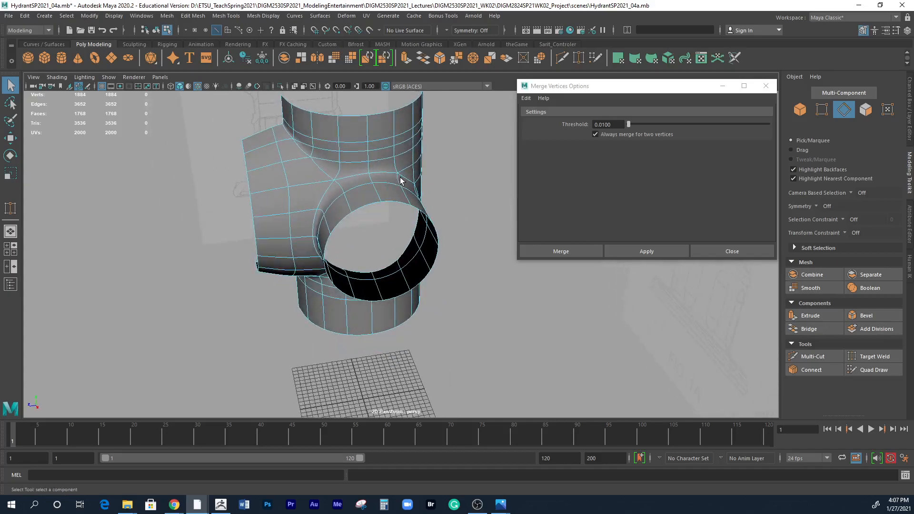
pyautogui.keyDown('alt'); pyautogui.moveTo(416, 167); pyautogui.dragTo(353, 259); pyautogui.keyUp('alt')
pyautogui.press('1')
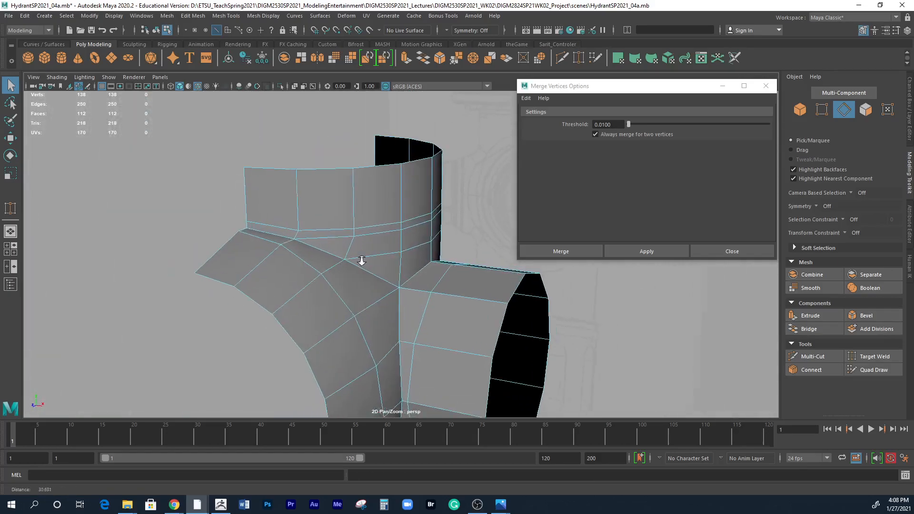
# Float the Edit Mesh commands, close the Merge Vertices options, and spin backward the neck-ring edge directly above the outlet's upper crease.
pyautogui.keyDown('alt'); pyautogui.moveTo(353, 259); pyautogui.dragTo(373, 276, button='right'); pyautogui.keyUp('alt')
pyautogui.keyDown('alt'); pyautogui.moveTo(373, 276); pyautogui.dragTo(369, 279, button='middle'); pyautogui.keyUp('alt')
pyautogui.keyDown('alt'); pyautogui.moveTo(333, 284); pyautogui.dragTo(324, 295); pyautogui.keyUp('alt')
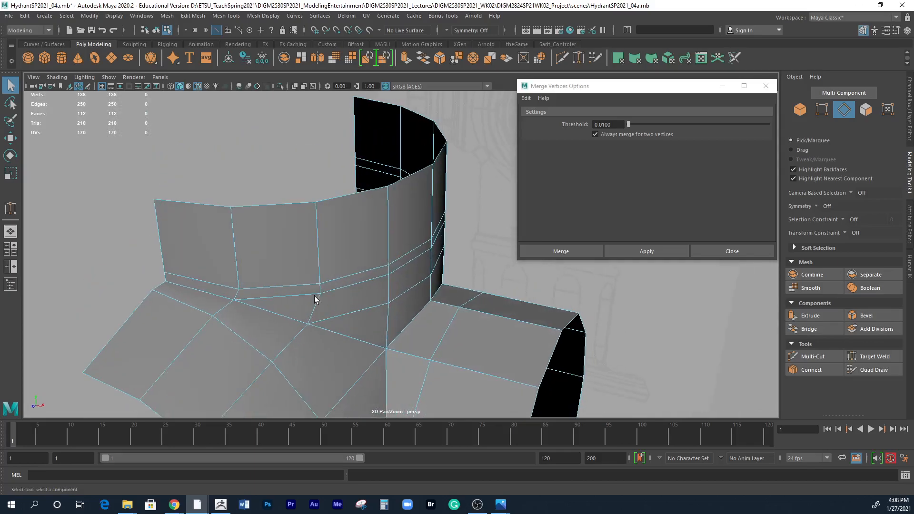
pyautogui.click(284, 296)
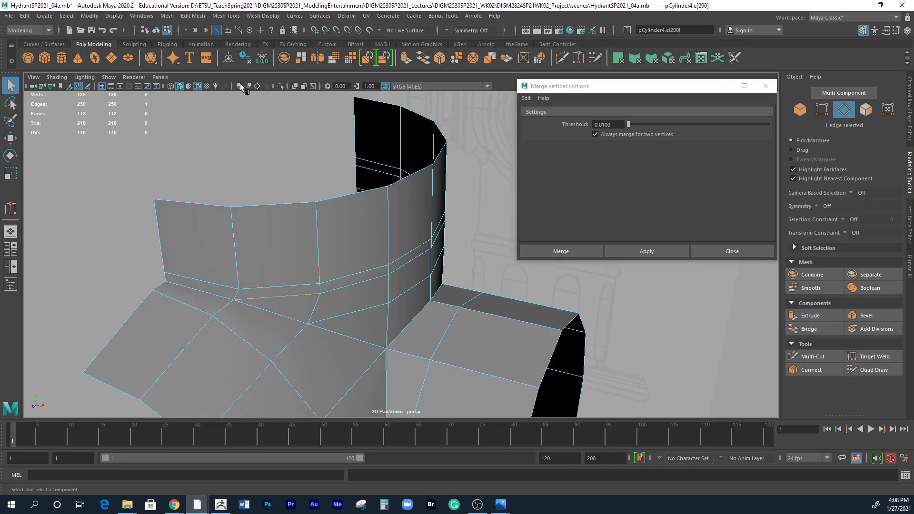
pyautogui.click(203, 16)
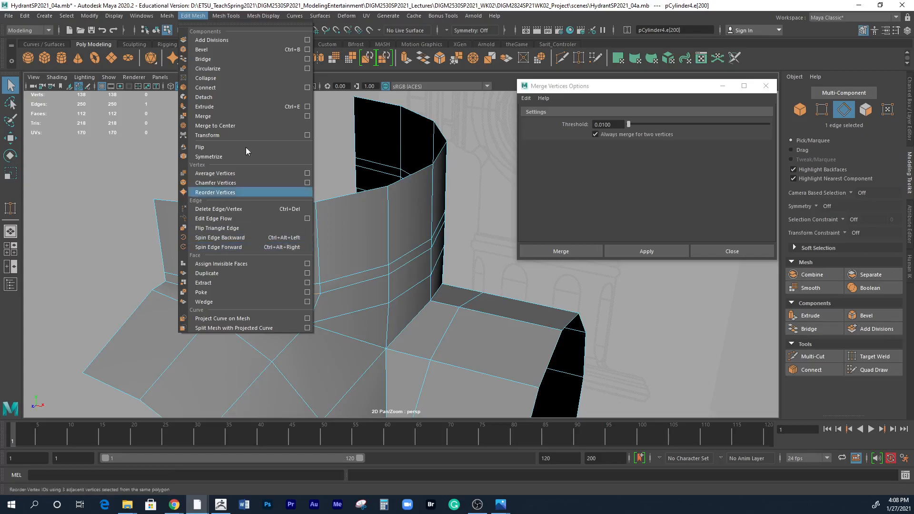
pyautogui.click(235, 24)
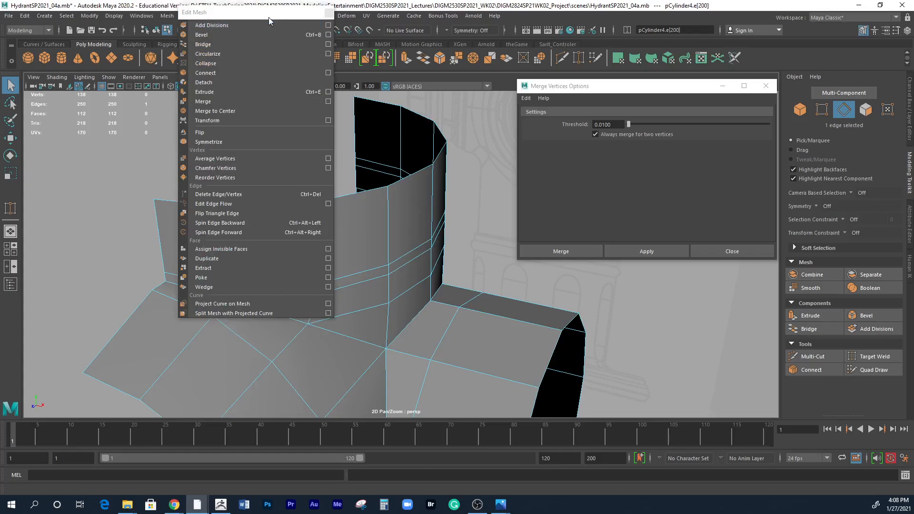
pyautogui.moveTo(292, 33); pyautogui.dragTo(564, 85)
pyautogui.click(766, 86)
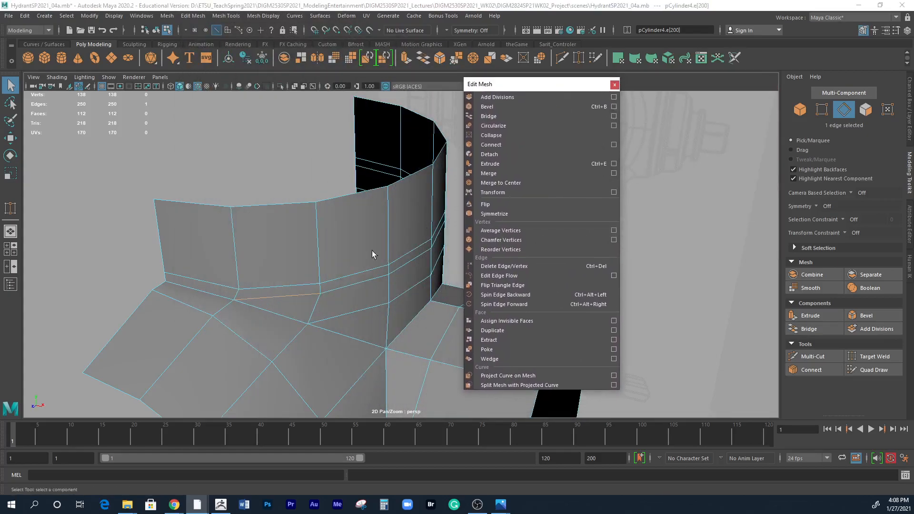
pyautogui.click(510, 295)
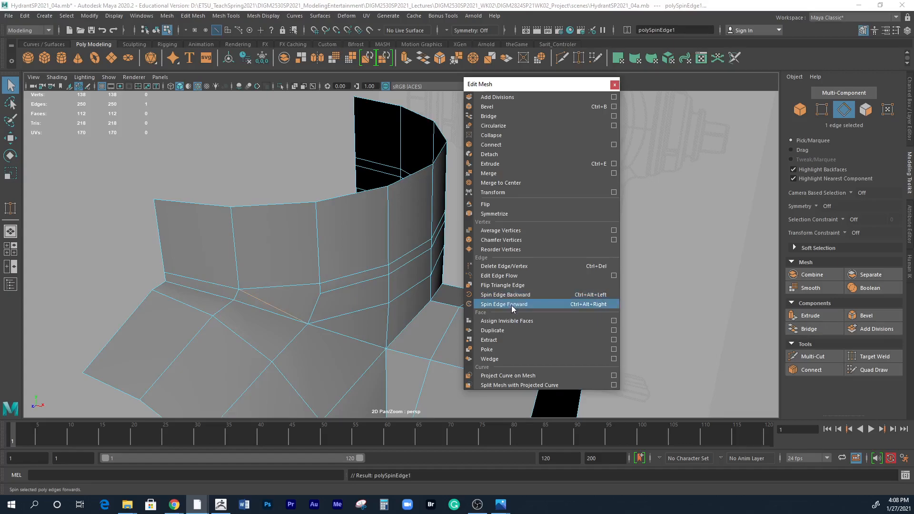
# Spin the selected neck-ring edge backward two more times so it links the upper ring row to the lower one.
pyautogui.click(511, 295)
pyautogui.click(511, 295)
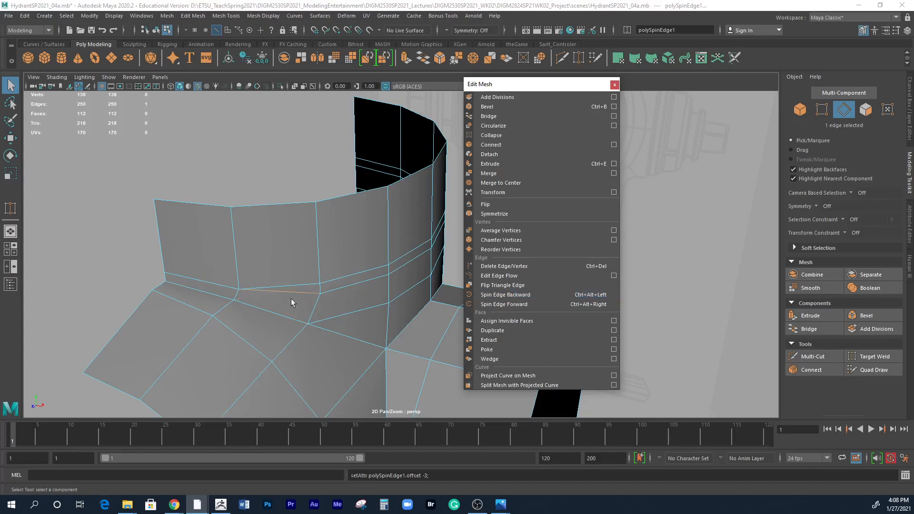
pyautogui.keyDown('alt'); pyautogui.moveTo(332, 317); pyautogui.dragTo(290, 299); pyautogui.keyUp('alt')
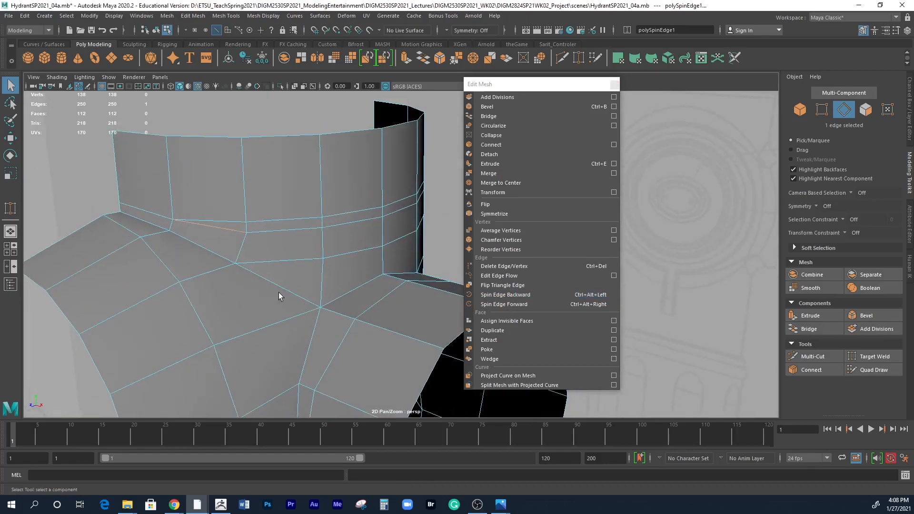
pyautogui.keyDown('alt'); pyautogui.moveTo(281, 241); pyautogui.dragTo(363, 239); pyautogui.keyUp('alt')
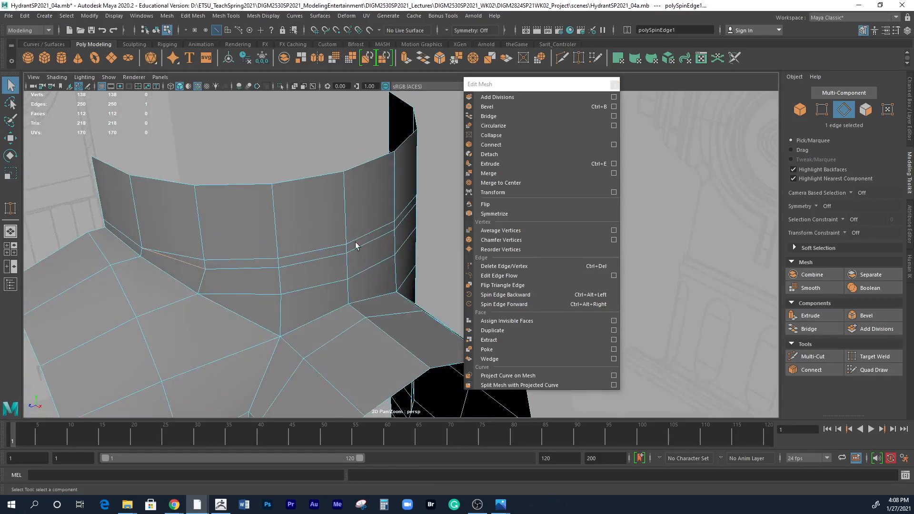
# Delete the seven-edge upper ring loop around the neck together with its vertices.
pyautogui.doubleClick(210, 261)
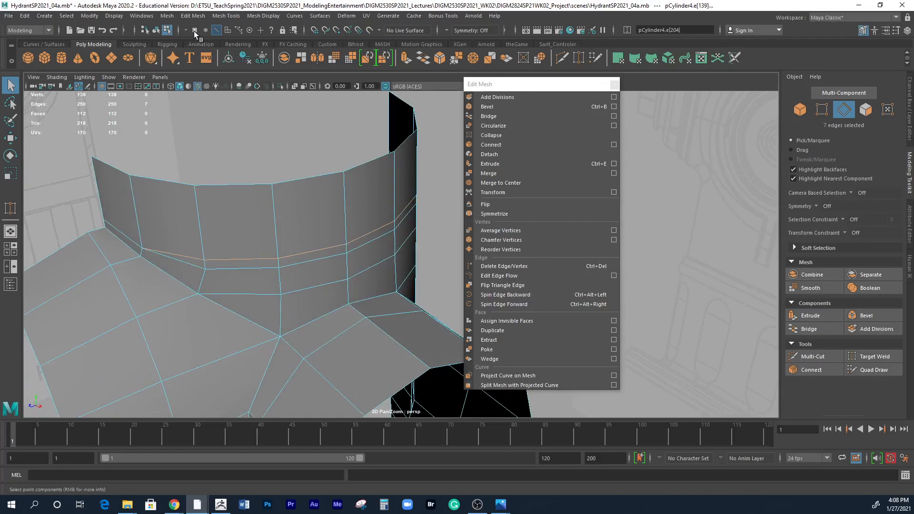
pyautogui.click(193, 16)
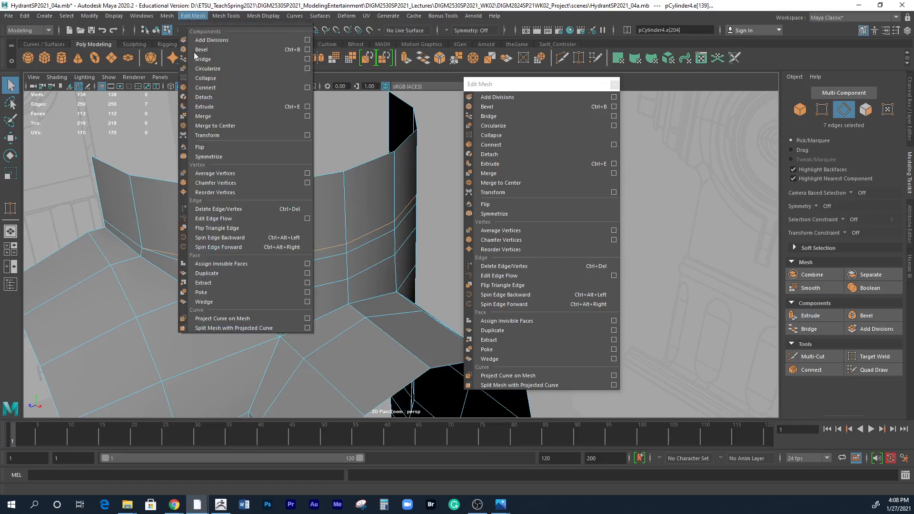
pyautogui.click(207, 210)
pyautogui.keyDown('alt'); pyautogui.moveTo(269, 293); pyautogui.dragTo(290, 293); pyautogui.keyUp('alt')
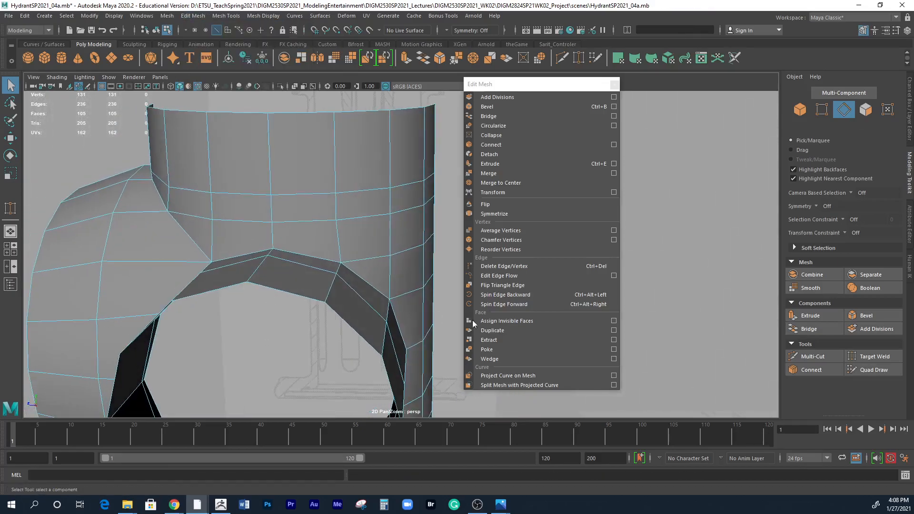
# Spin backward the lower ring's edge above the outlet crease until it runs diagonally between the two neck rings.
pyautogui.keyDown('alt'); pyautogui.moveTo(400, 286); pyautogui.dragTo(462, 268); pyautogui.keyUp('alt')
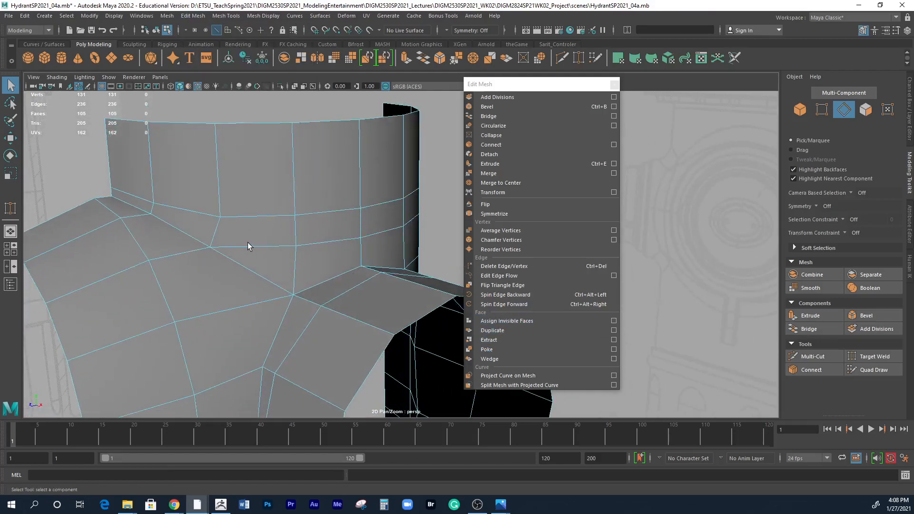
pyautogui.click(262, 246)
pyautogui.click(524, 297)
pyautogui.click(525, 296)
pyautogui.click(522, 294)
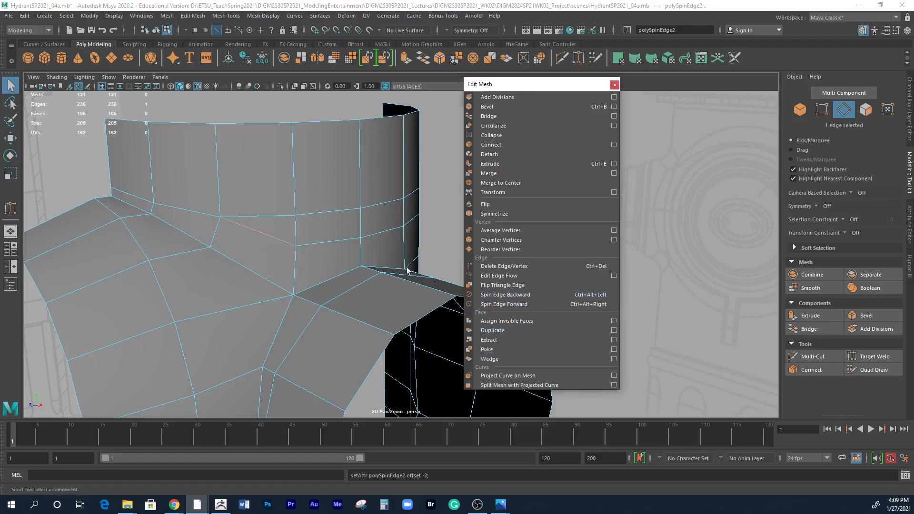
pyautogui.keyDown('alt'); pyautogui.moveTo(331, 255); pyautogui.dragTo(292, 251); pyautogui.keyUp('alt')
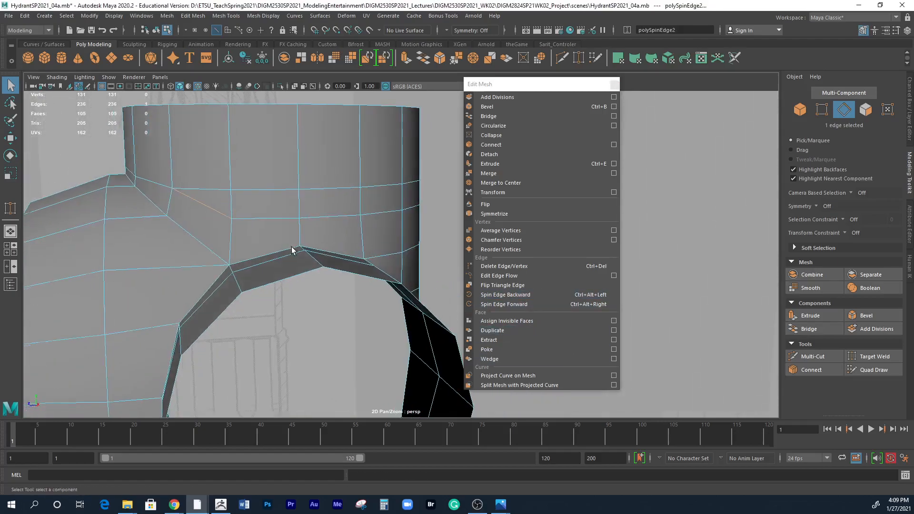
# Delete the six-edge ring loop above the spun diagonal edge, including its vertices.
pyautogui.doubleClick(271, 189)
pyautogui.moveTo(272, 189)
pyautogui.keyDown('alt'); pyautogui.mouseDown()
pyautogui.moveTo(278, 195)
pyautogui.moveTo(255, 198)
pyautogui.moveTo(290, 187)
pyautogui.mouseUp(); pyautogui.keyUp('alt')
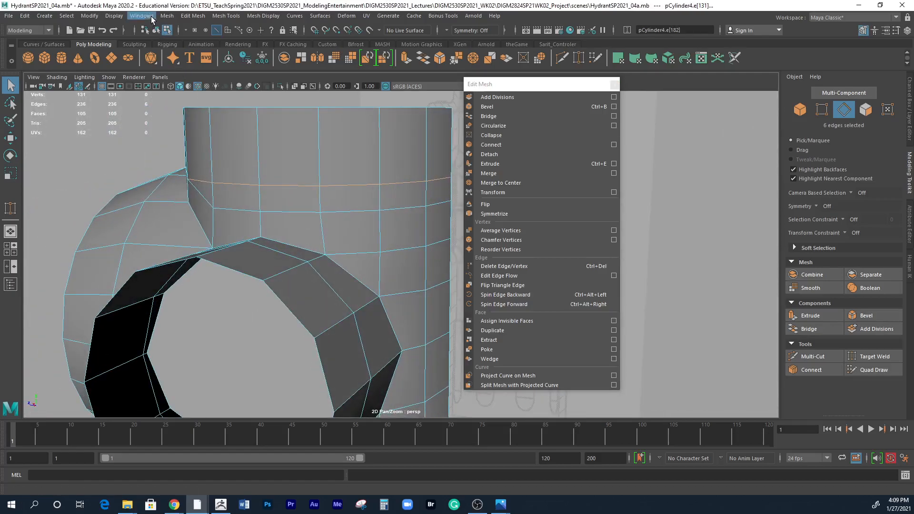
pyautogui.click(194, 17)
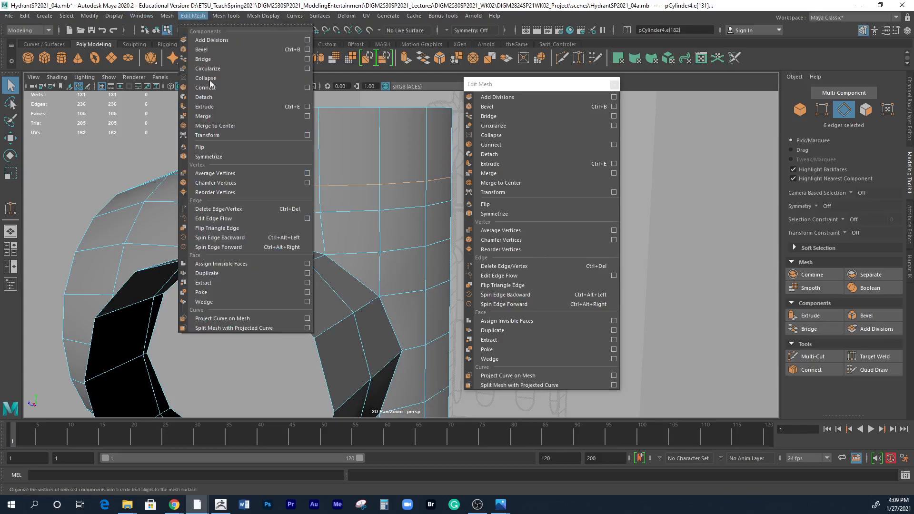
pyautogui.click(219, 218)
pyautogui.hotkey('ctrl', 'z')
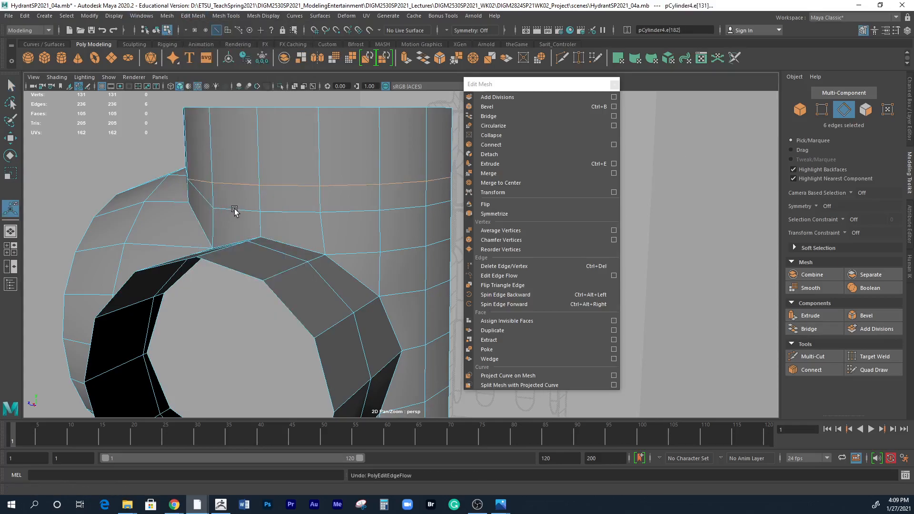
pyautogui.click(193, 15)
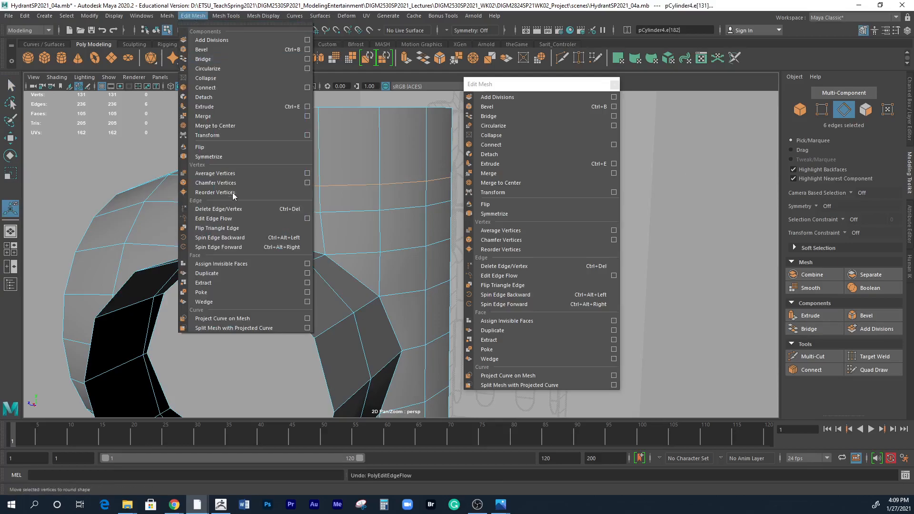
pyautogui.click(238, 210)
pyautogui.keyDown('alt'); pyautogui.moveTo(302, 279); pyautogui.dragTo(357, 294); pyautogui.keyUp('alt')
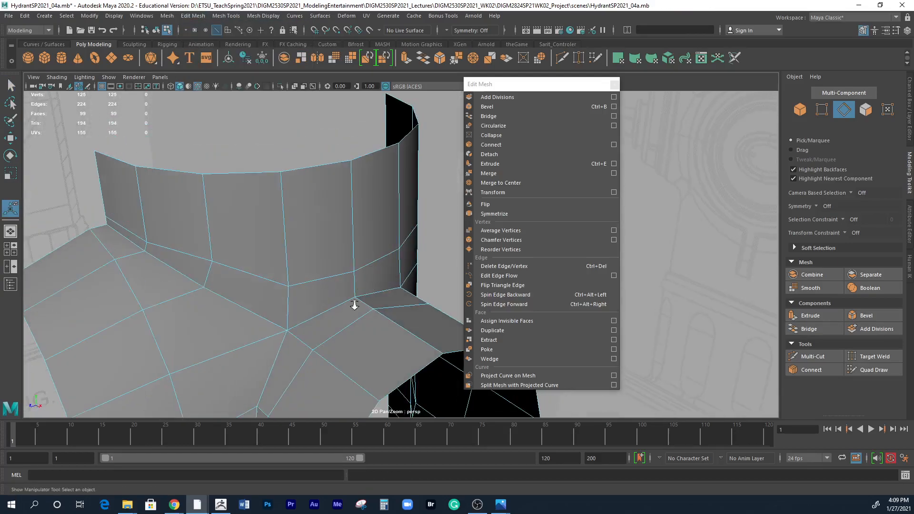
# Place Multi-Cut points across the neck between its ring loop and the outlet creases, from the halved outlet past the round outlet.
pyautogui.keyDown('alt'); pyautogui.moveTo(357, 294); pyautogui.dragTo(279, 269, button='right'); pyautogui.keyUp('alt')
pyautogui.keyDown('alt'); pyautogui.moveTo(279, 269); pyautogui.dragTo(265, 191); pyautogui.keyUp('alt')
pyautogui.keyDown('alt'); pyautogui.moveTo(316, 327); pyautogui.dragTo(293, 239); pyautogui.keyUp('alt')
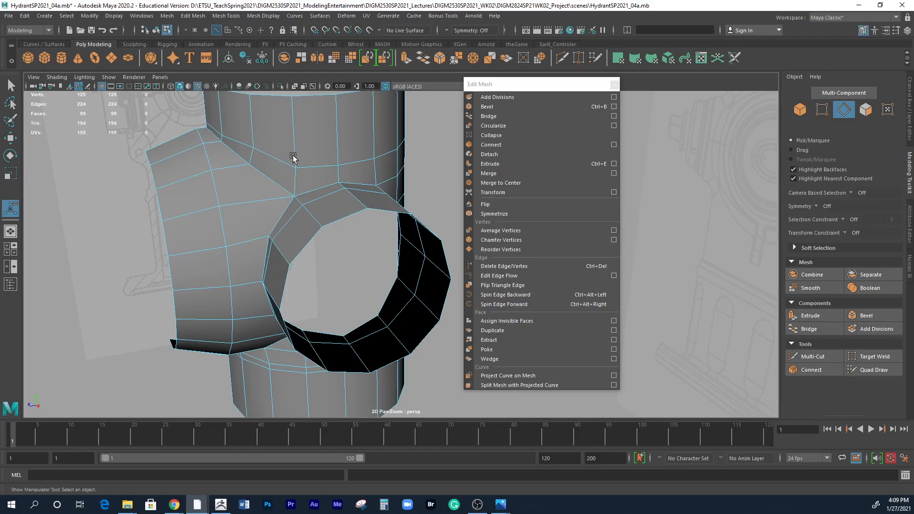
pyautogui.keyDown('alt'); pyautogui.moveTo(321, 178); pyautogui.dragTo(231, 205); pyautogui.keyUp('alt')
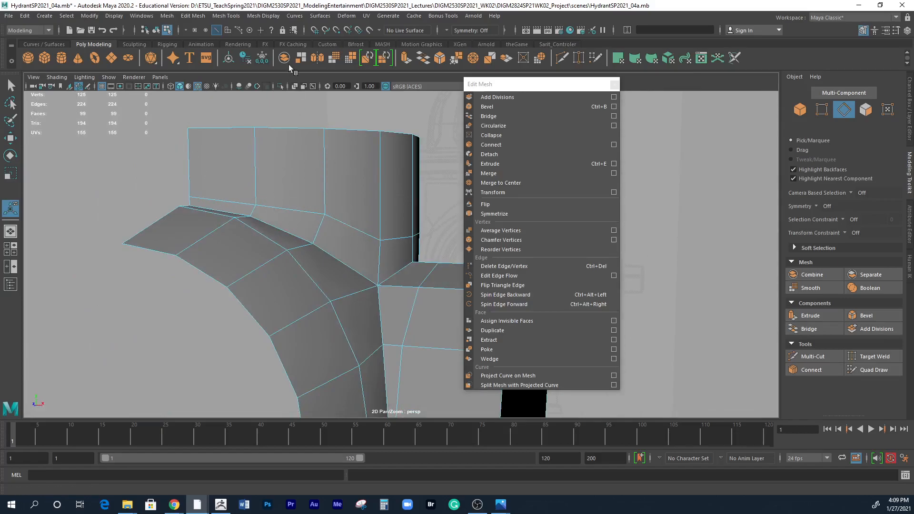
pyautogui.click(561, 59)
pyautogui.keyDown('alt'); pyautogui.moveTo(409, 204); pyautogui.dragTo(369, 224); pyautogui.keyUp('alt')
pyautogui.click(186, 251)
pyautogui.click(248, 273)
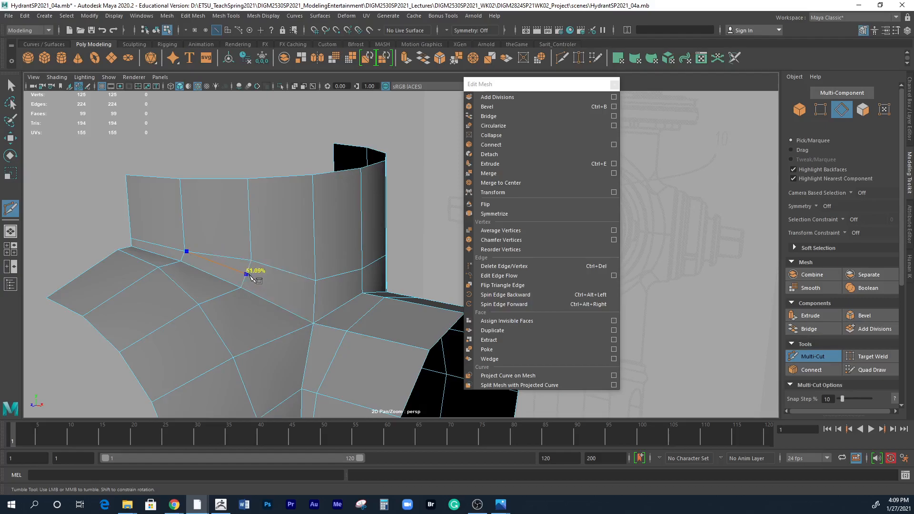
pyautogui.keyDown('alt'); pyautogui.moveTo(247, 272); pyautogui.dragTo(302, 252); pyautogui.keyUp('alt')
pyautogui.click(304, 252)
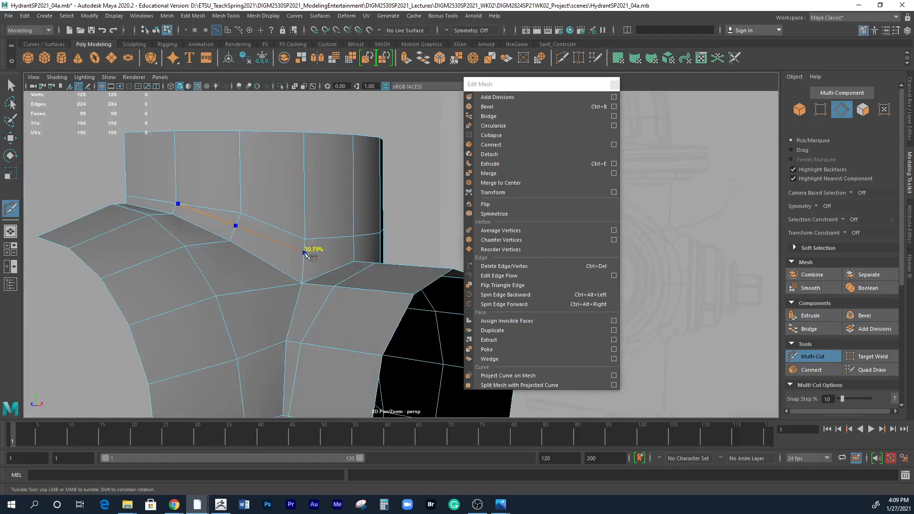
pyautogui.keyDown('alt'); pyautogui.moveTo(328, 265); pyautogui.dragTo(241, 242); pyautogui.keyUp('alt')
pyautogui.click(295, 248)
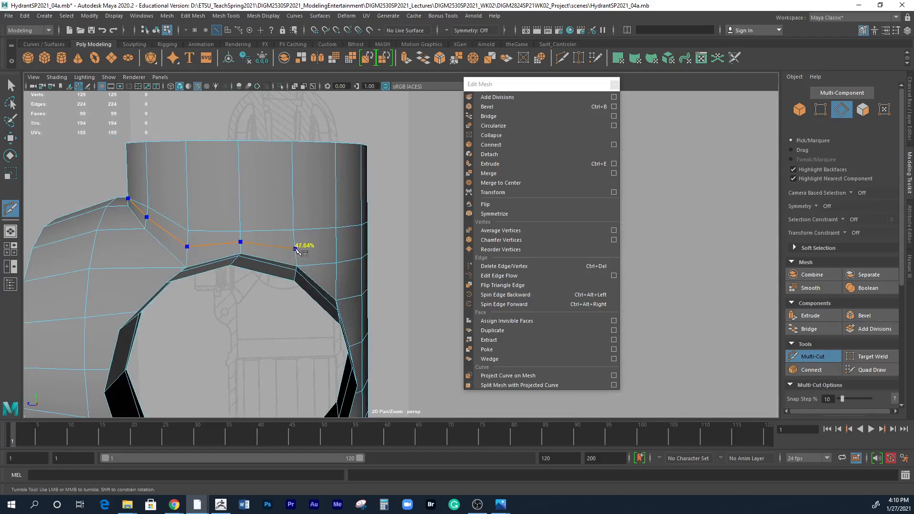
# Extend the cut around the rear of the neck to the shell's open border and commit it.
pyautogui.keyDown('alt'); pyautogui.moveTo(296, 250); pyautogui.dragTo(328, 259); pyautogui.keyUp('alt')
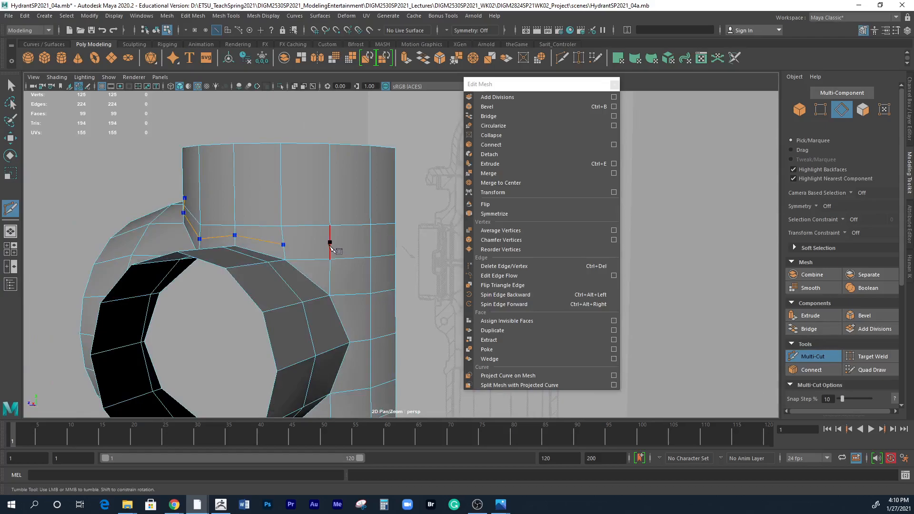
pyautogui.click(329, 245)
pyautogui.press('BackSpace')
pyautogui.click(330, 244)
pyautogui.keyDown('alt'); pyautogui.moveTo(411, 252); pyautogui.dragTo(442, 245); pyautogui.keyUp('alt')
pyautogui.press('Return')
pyautogui.keyDown('alt'); pyautogui.moveTo(350, 320); pyautogui.dragTo(352, 285); pyautogui.keyUp('alt')
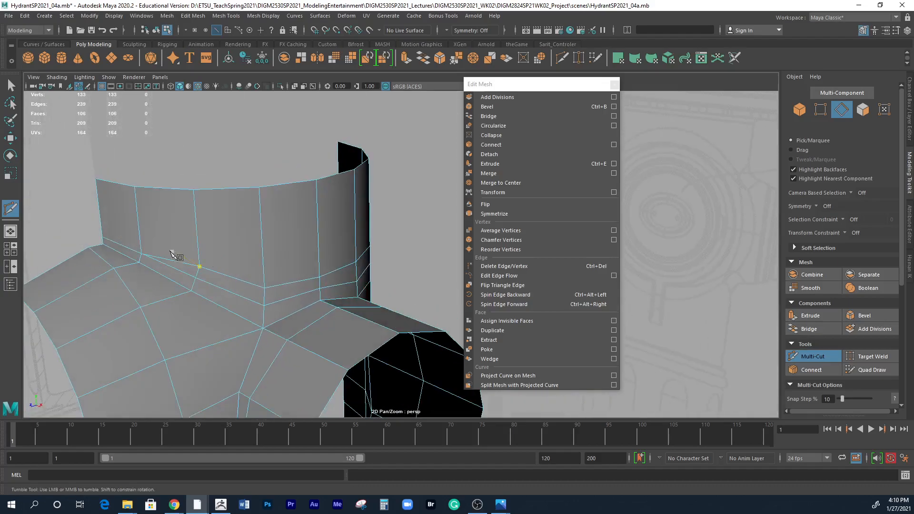
pyautogui.press('q')
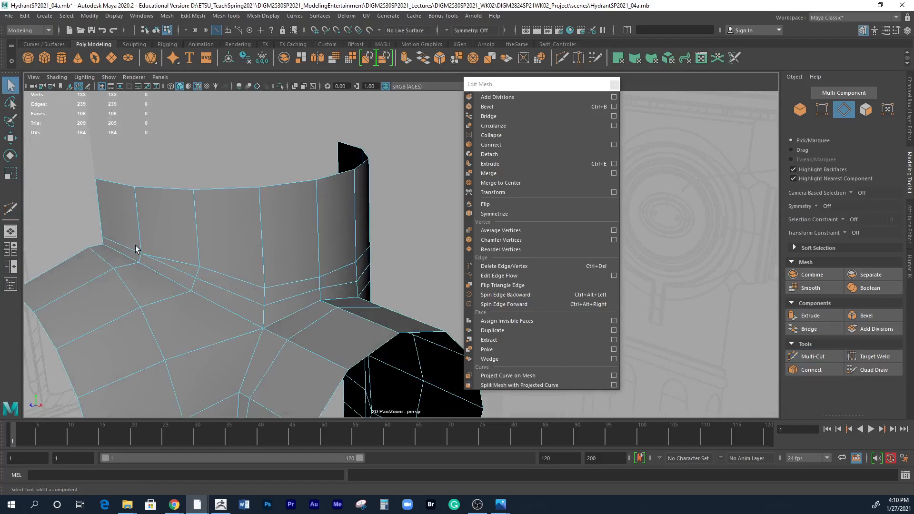
# Delete the seven-edge ring loop directly above the newly cut row, including its vertices.
pyautogui.moveTo(200, 235); pyautogui.dragTo(204, 219, button='right')
pyautogui.doubleClick(211, 270)
pyautogui.keyDown('alt'); pyautogui.moveTo(259, 283); pyautogui.dragTo(235, 276); pyautogui.keyUp('alt')
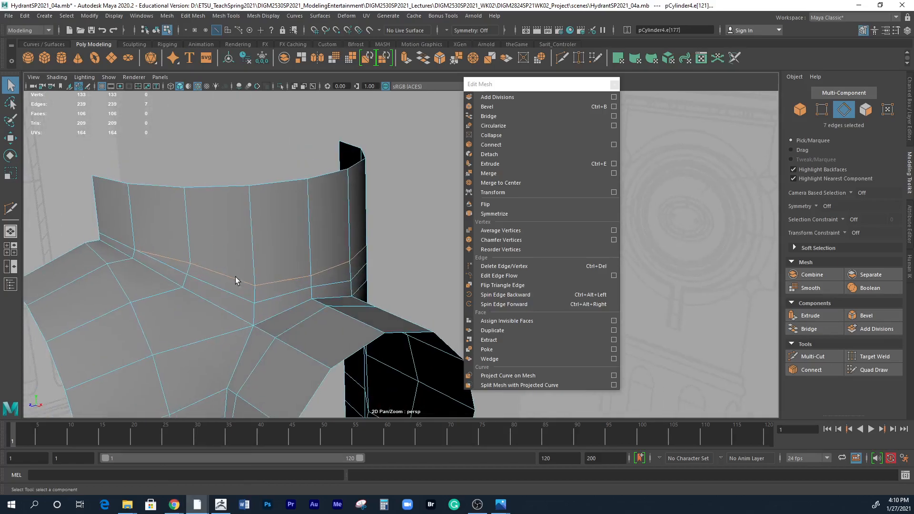
pyautogui.click(188, 17)
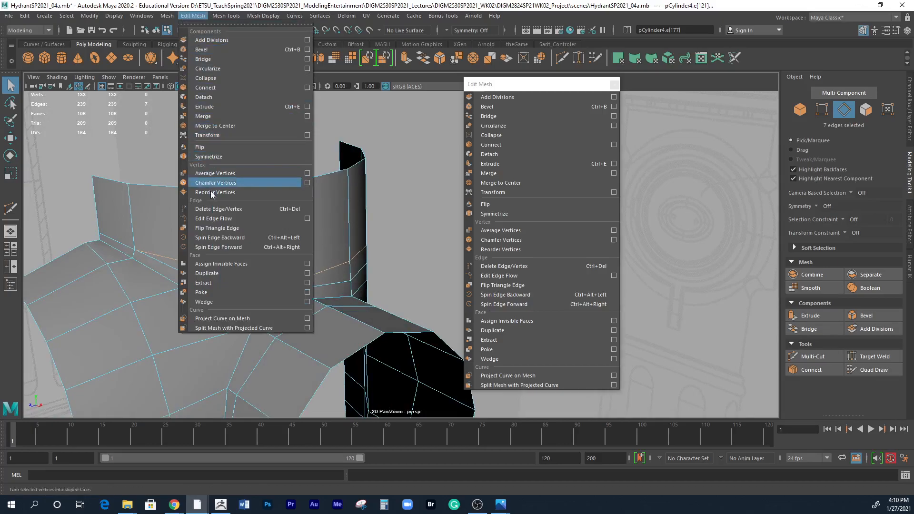
pyautogui.click(216, 209)
pyautogui.keyDown('alt'); pyautogui.moveTo(243, 291); pyautogui.dragTo(406, 163); pyautogui.keyUp('alt')
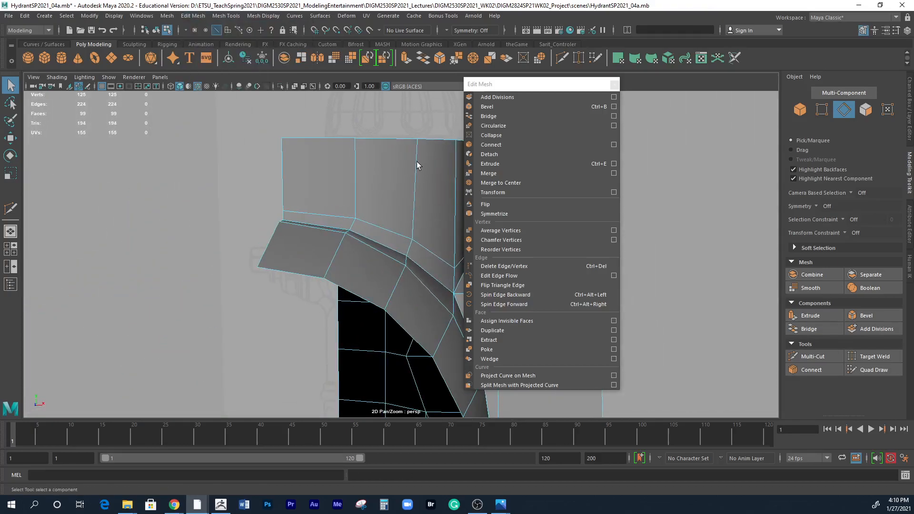
# Select only the eight edges of the neck's open top border and move them down closer to the outlets.
pyautogui.keyDown('alt'); pyautogui.moveTo(410, 229); pyautogui.dragTo(304, 213); pyautogui.keyUp('alt')
pyautogui.moveTo(264, 169); pyautogui.dragTo(268, 148, button='right')
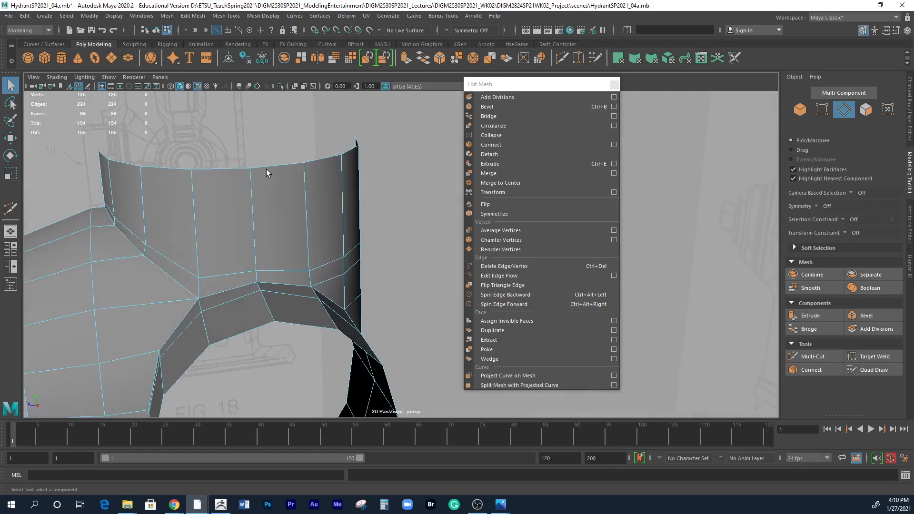
pyautogui.doubleClick(267, 167)
pyautogui.press('w')
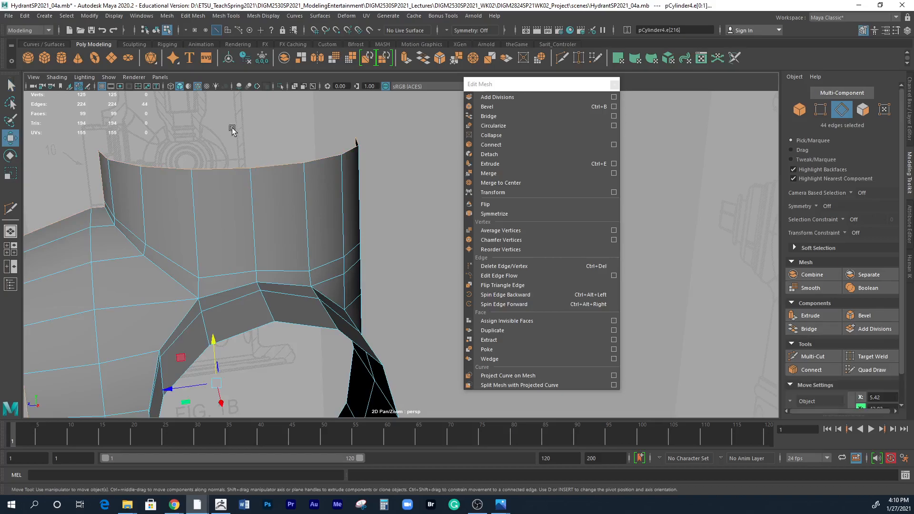
pyautogui.keyDown('alt'); pyautogui.moveTo(242, 252); pyautogui.dragTo(212, 219, button='right'); pyautogui.keyUp('alt')
pyautogui.click(172, 176)
pyautogui.keyDown('alt'); pyautogui.moveTo(324, 211); pyautogui.dragTo(376, 168); pyautogui.keyUp('alt')
pyautogui.doubleClick(376, 165)
pyautogui.moveTo(279, 143); pyautogui.dragTo(312, 241)
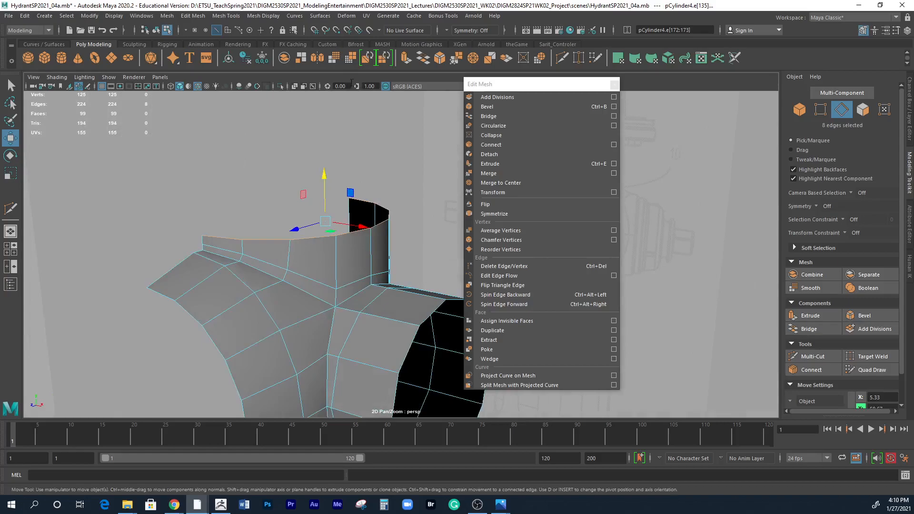
# Spin backward the ring edge above the round outlet's rear shoulder so it slopes from the upper row to the row below.
pyautogui.keyDown('alt'); pyautogui.moveTo(401, 225); pyautogui.dragTo(359, 175); pyautogui.keyUp('alt')
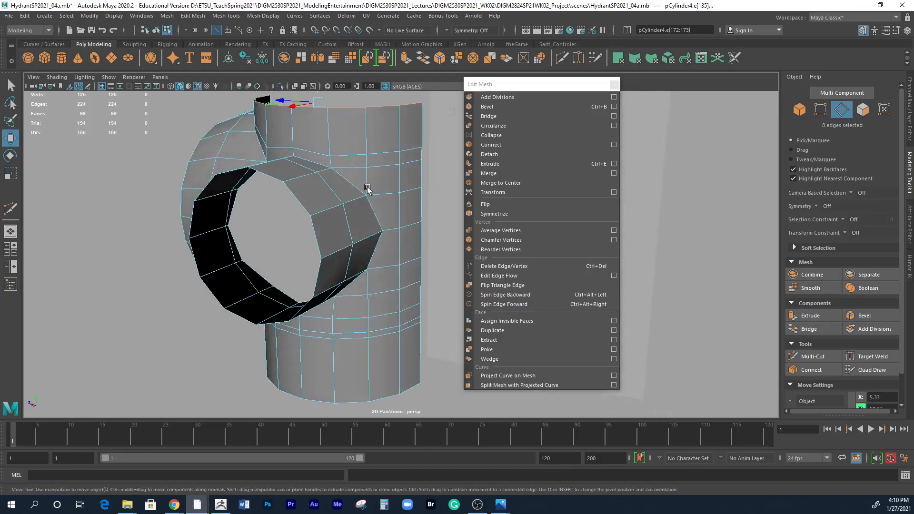
pyautogui.keyDown('alt'); pyautogui.moveTo(406, 245); pyautogui.dragTo(357, 173); pyautogui.keyUp('alt')
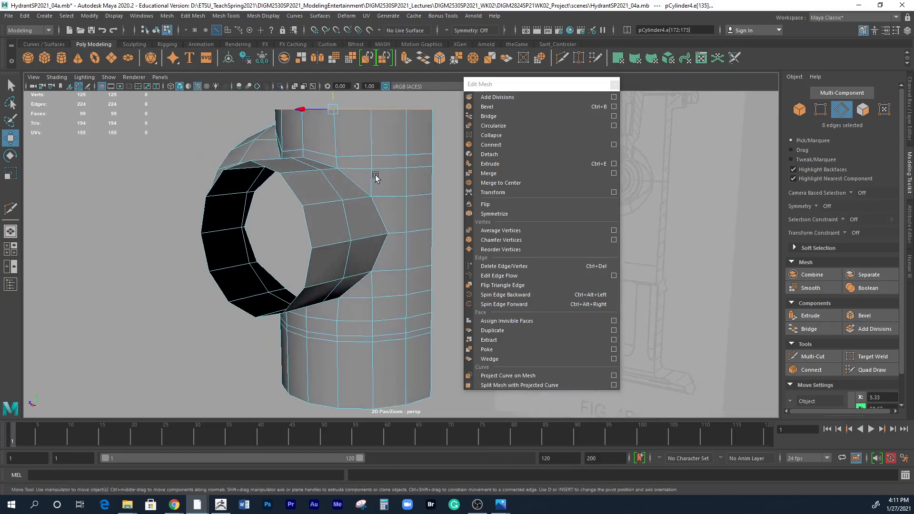
pyautogui.keyDown('alt'); pyautogui.moveTo(387, 202); pyautogui.dragTo(352, 199); pyautogui.keyUp('alt')
pyautogui.moveTo(355, 199); pyautogui.dragTo(353, 173, button='right')
pyautogui.click(361, 199)
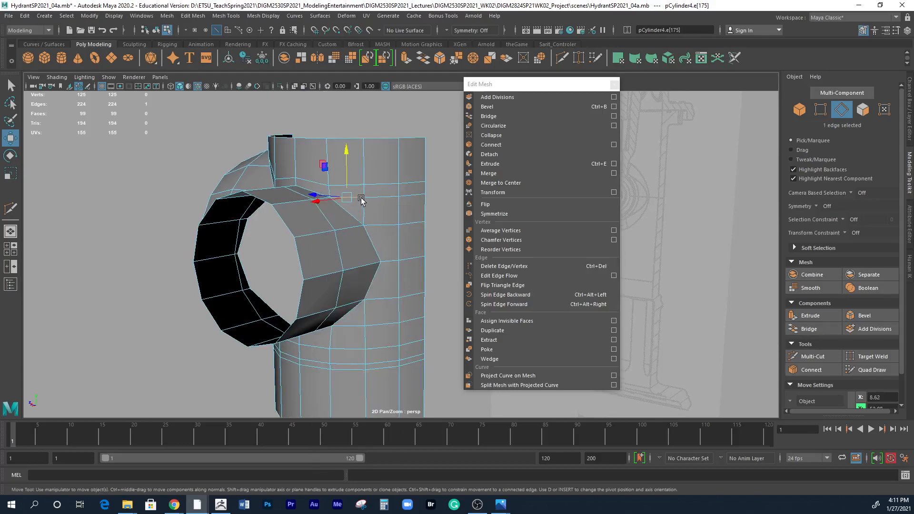
pyautogui.click(557, 295)
pyautogui.click(560, 297)
pyautogui.click(560, 296)
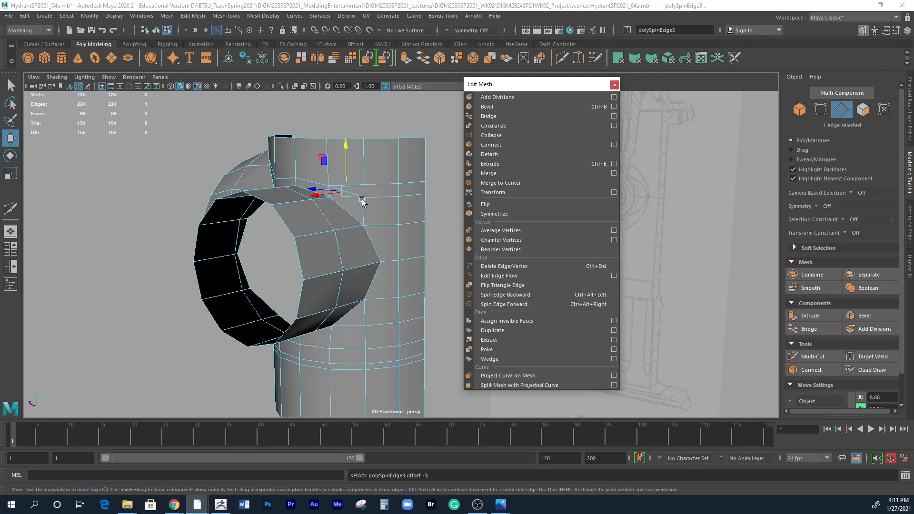
pyautogui.keyDown('alt'); pyautogui.moveTo(384, 215); pyautogui.dragTo(363, 205); pyautogui.keyUp('alt')
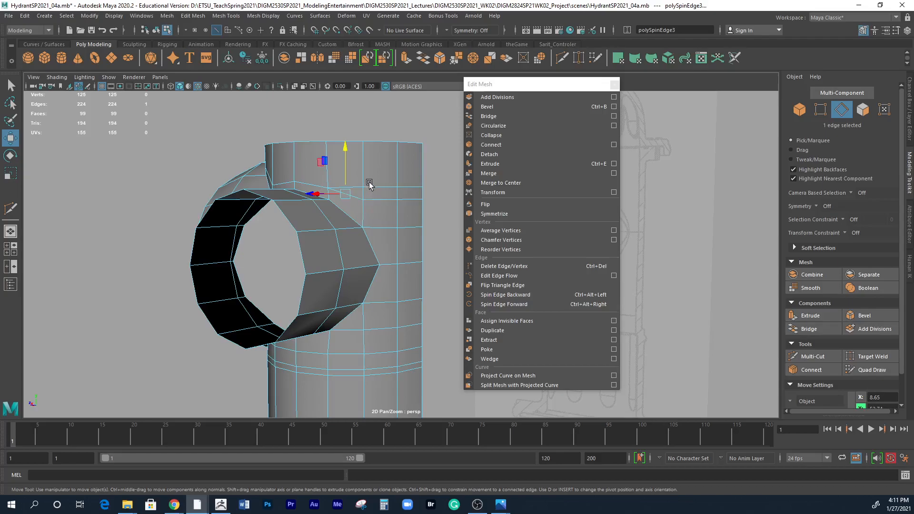
# Delete the remaining three-edge segment of the upper ring behind the round outlet, including its vertices.
pyautogui.click(370, 184)
pyautogui.doubleClick(370, 187)
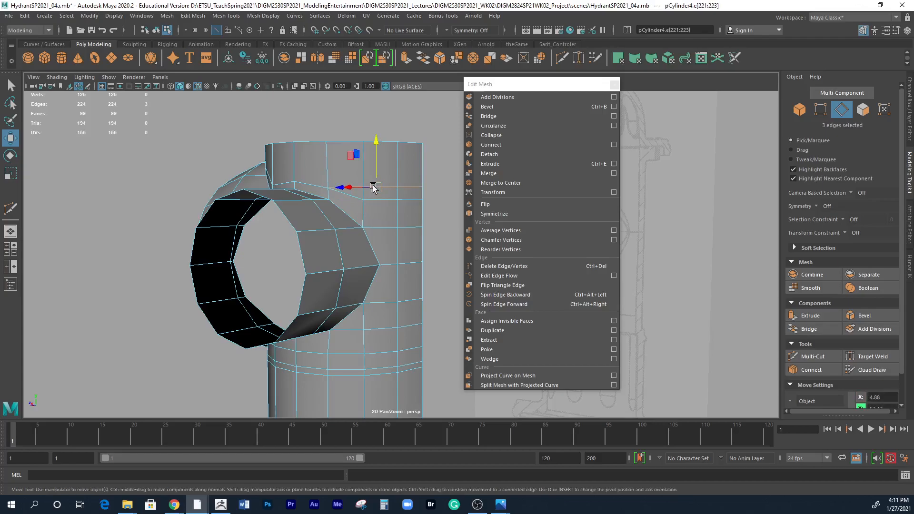
pyautogui.click(192, 16)
pyautogui.click(216, 209)
pyautogui.keyDown('alt'); pyautogui.moveTo(342, 289); pyautogui.dragTo(381, 295); pyautogui.keyUp('alt')
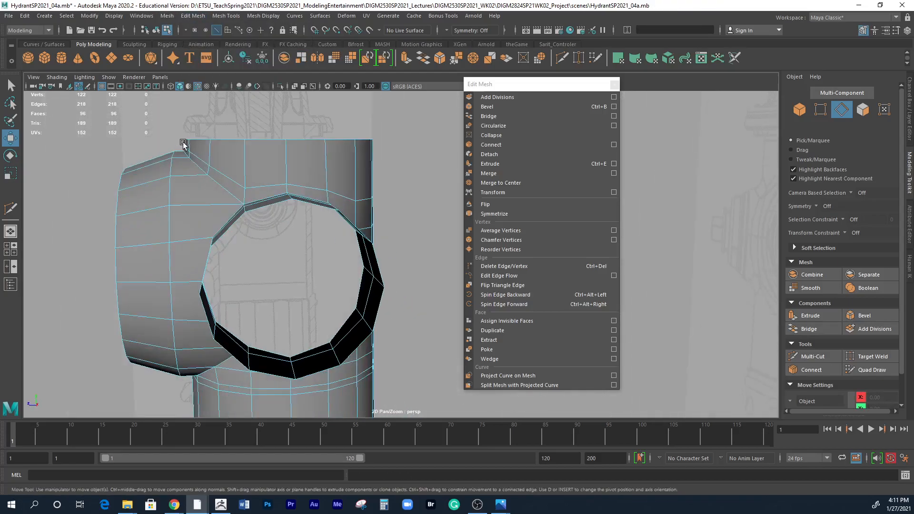
pyautogui.keyDown('alt'); pyautogui.moveTo(233, 172); pyautogui.dragTo(353, 214); pyautogui.keyUp('alt')
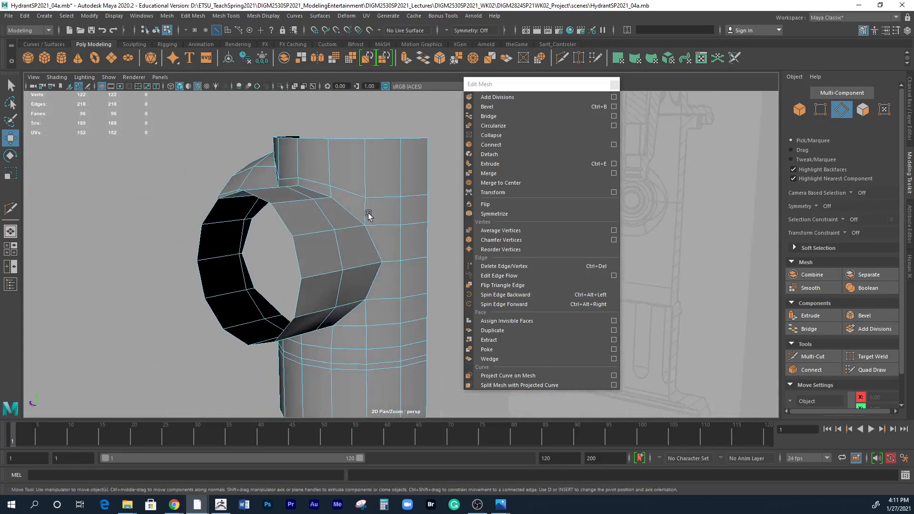
pyautogui.keyDown('alt'); pyautogui.moveTo(395, 260); pyautogui.dragTo(370, 206); pyautogui.keyUp('alt')
pyautogui.doubleClick(379, 194)
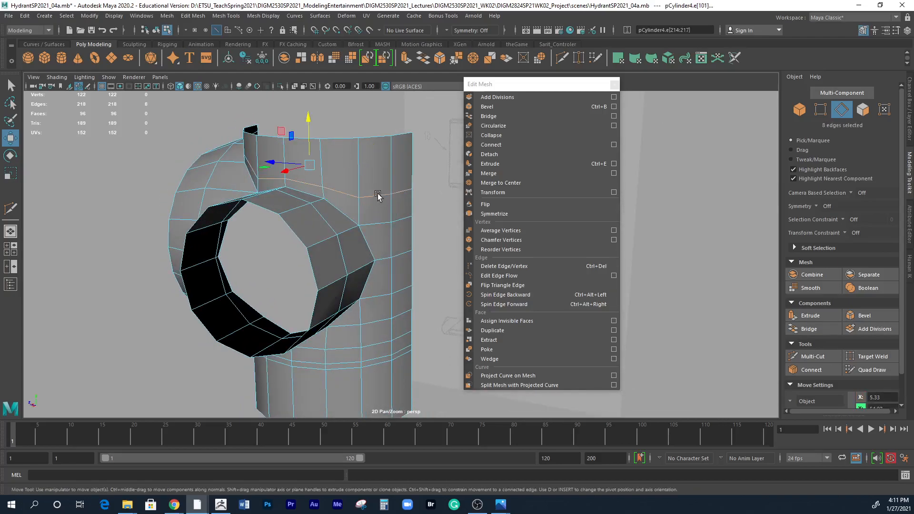
pyautogui.click(401, 193)
pyautogui.click(400, 192)
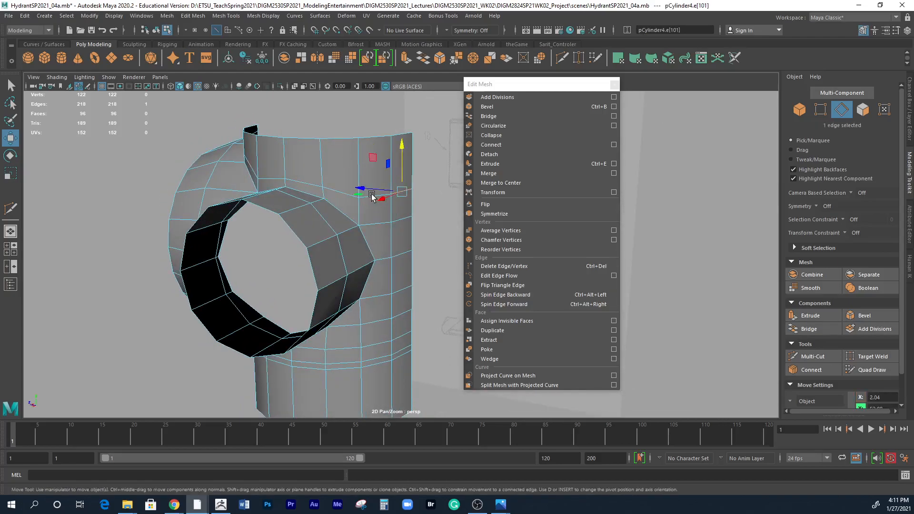
pyautogui.click(161, 222)
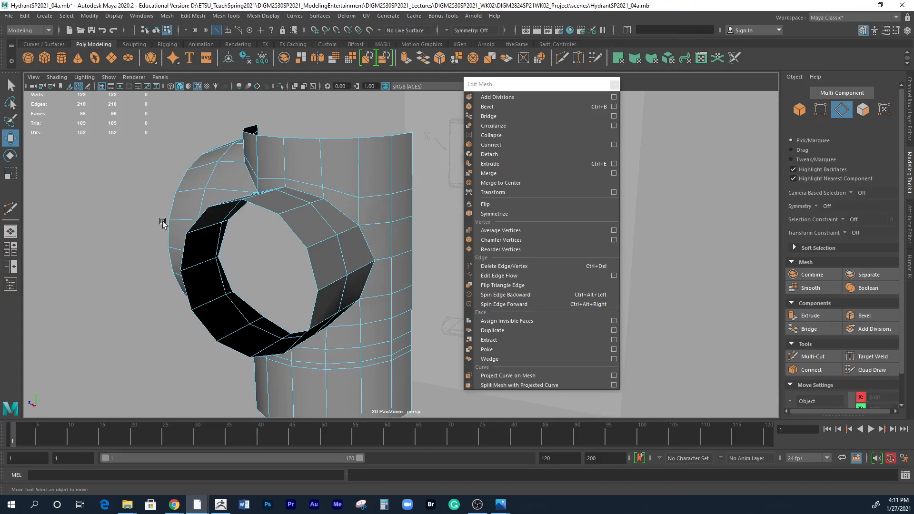
# Multi-Cut a new edge line behind the round outlet from the upper ring's vertex across three rows to the vertex below the outlet's rear shoulder.
pyautogui.click(16, 212)
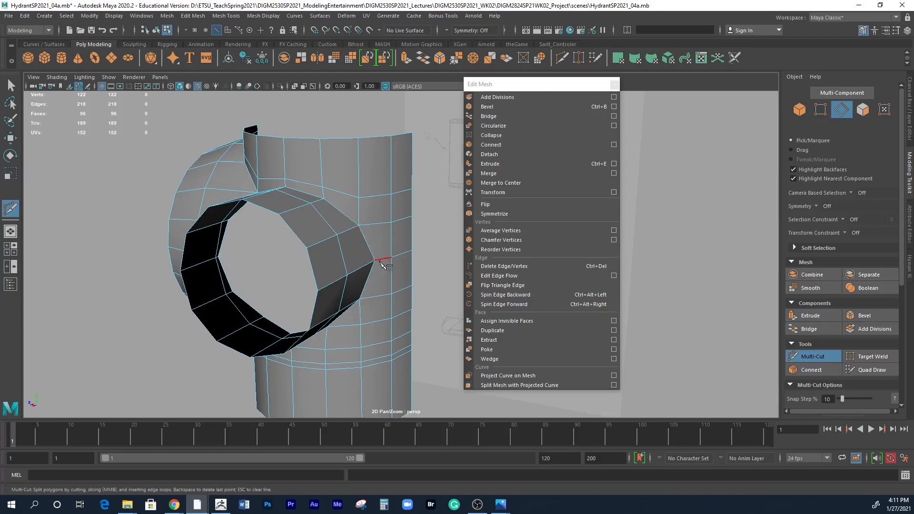
pyautogui.click(359, 197)
pyautogui.click(377, 224)
pyautogui.click(385, 259)
pyautogui.click(372, 297)
pyautogui.moveTo(378, 317)
pyautogui.keyDown('alt'); pyautogui.mouseDown()
pyautogui.moveTo(383, 291)
pyautogui.moveTo(370, 314)
pyautogui.mouseUp(); pyautogui.keyUp('alt')
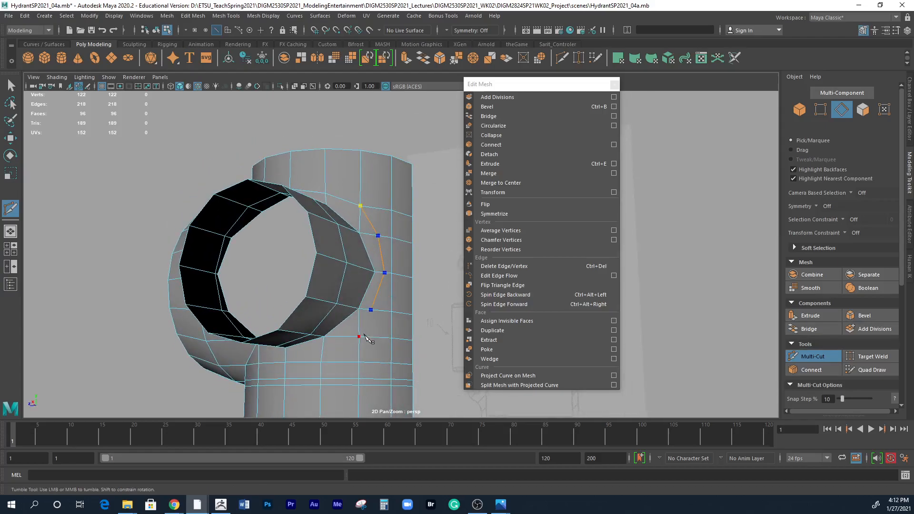
pyautogui.click(359, 337)
pyautogui.keyDown('alt'); pyautogui.moveTo(402, 304); pyautogui.dragTo(394, 337); pyautogui.keyUp('alt')
pyautogui.rightClick(393, 321)
# Move the vertex at the new cut's upper end straight down, closer to the round outlet's shoulder.
pyautogui.keyDown('alt'); pyautogui.moveTo(394, 319); pyautogui.dragTo(445, 248, button='right'); pyautogui.keyUp('alt')
pyautogui.keyDown('alt'); pyautogui.moveTo(278, 220); pyautogui.dragTo(268, 293, button='middle'); pyautogui.keyUp('alt')
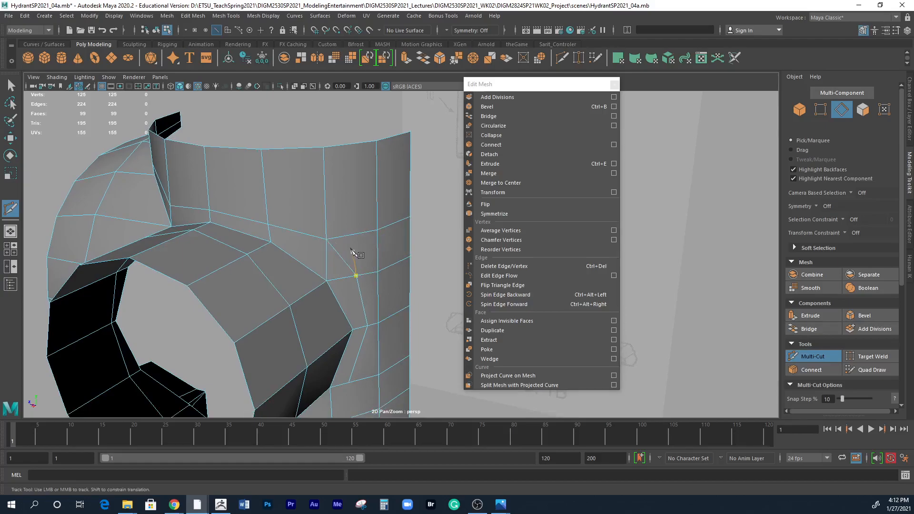
pyautogui.press('w')
pyautogui.moveTo(332, 239); pyautogui.dragTo(289, 242, button='right')
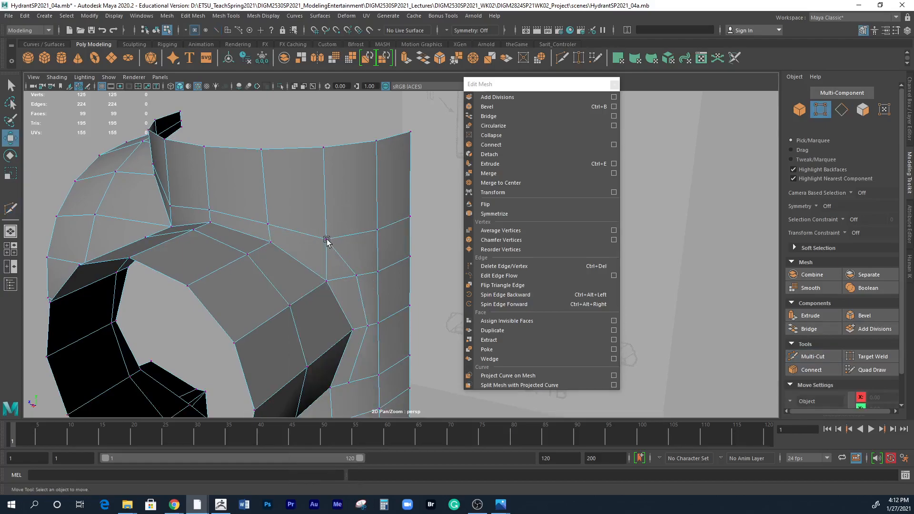
pyautogui.click(327, 238)
pyautogui.moveTo(325, 224); pyautogui.dragTo(325, 240)
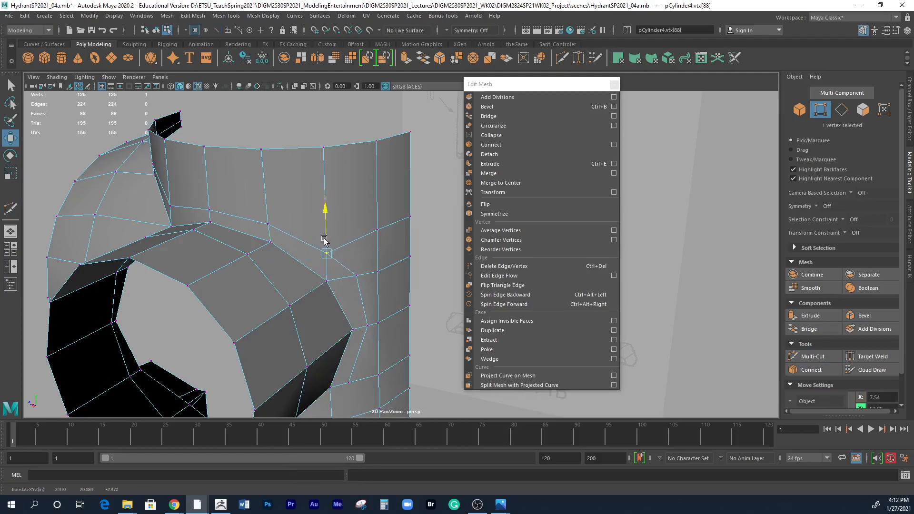
pyautogui.keyDown('alt'); pyautogui.moveTo(384, 295); pyautogui.dragTo(406, 308); pyautogui.keyUp('alt')
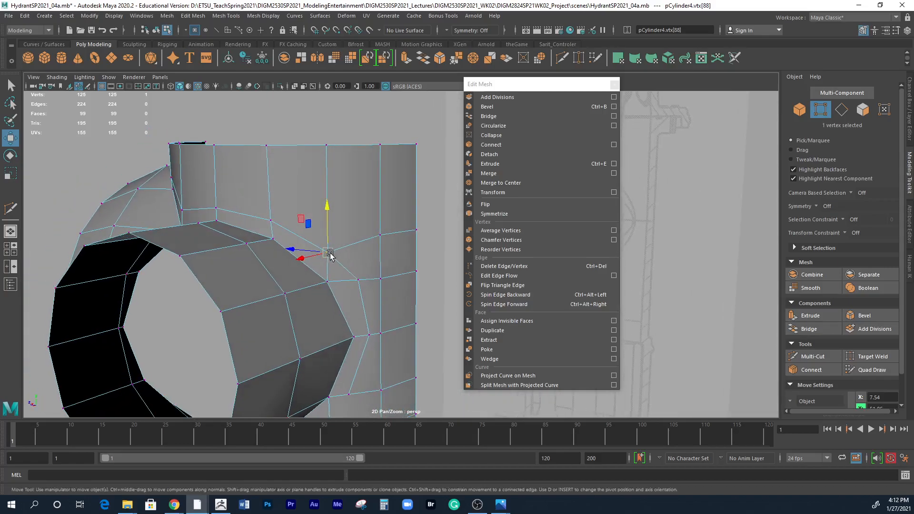
pyautogui.moveTo(327, 247); pyautogui.dragTo(327, 247)
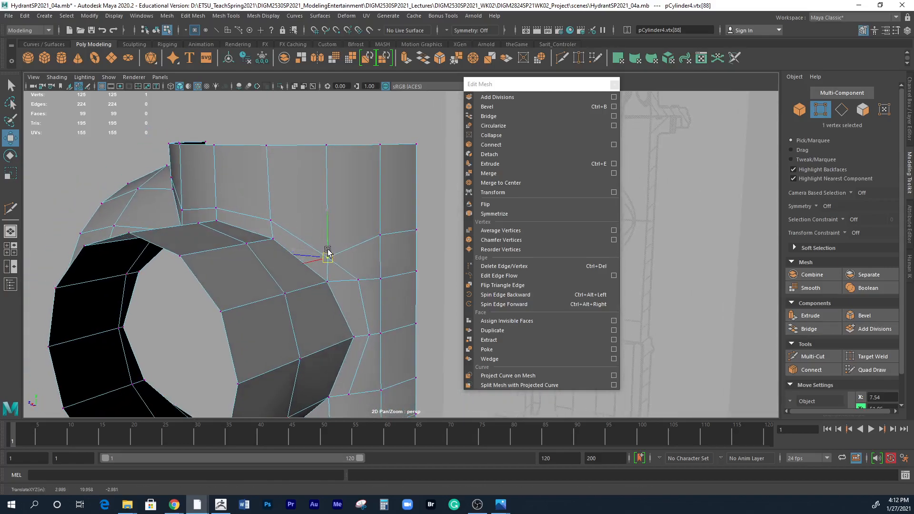
pyautogui.keyDown('alt'); pyautogui.moveTo(328, 253); pyautogui.dragTo(372, 274); pyautogui.keyUp('alt')
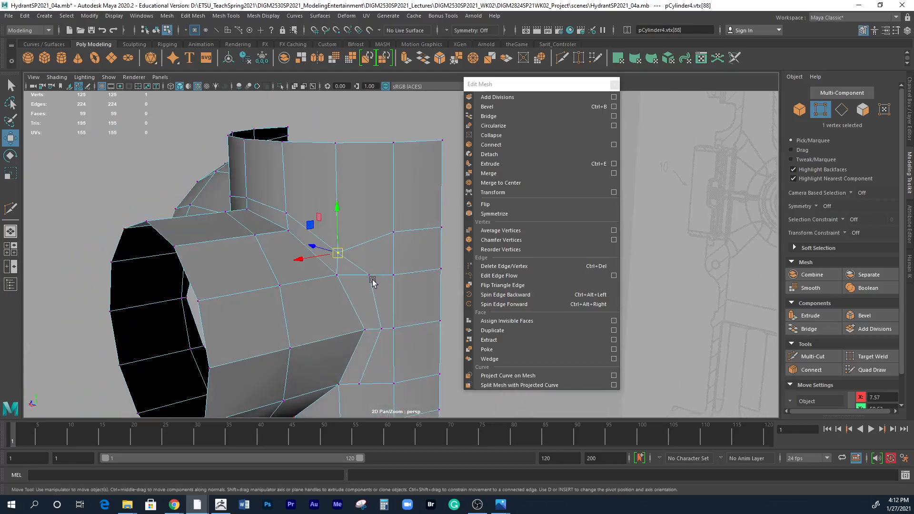
# Delete the three-edge horizontal row running from the round outlet's upper rear shoulder to the shell's back border, including its vertices.
pyautogui.moveTo(370, 280); pyautogui.dragTo(371, 218, button='right')
pyautogui.keyDown('alt'); pyautogui.moveTo(377, 261); pyautogui.dragTo(386, 271); pyautogui.keyUp('alt')
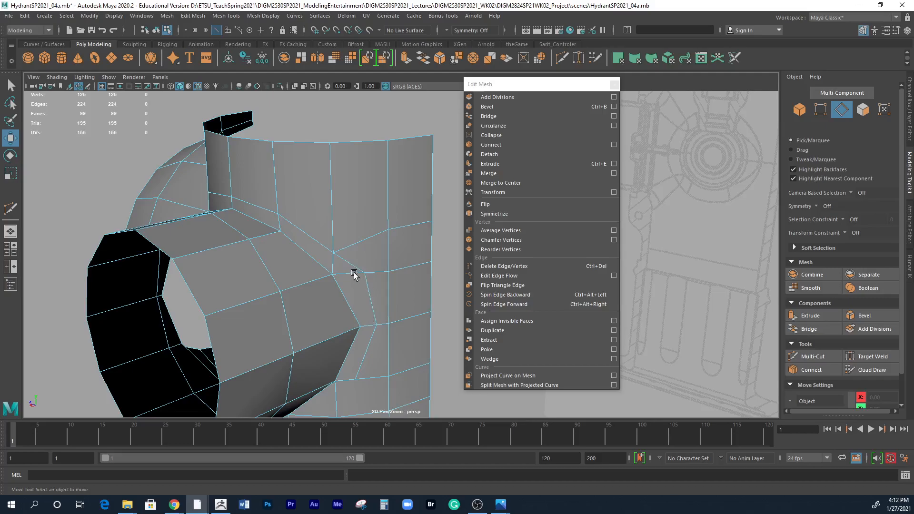
pyautogui.doubleClick(354, 274)
pyautogui.moveTo(356, 270)
pyautogui.keyDown('alt'); pyautogui.mouseDown()
pyautogui.moveTo(373, 279)
pyautogui.moveTo(333, 279)
pyautogui.moveTo(367, 281)
pyautogui.mouseUp(); pyautogui.keyUp('alt')
pyautogui.keyDown('shift'); pyautogui.rightClick(407, 273); pyautogui.keyUp('shift')
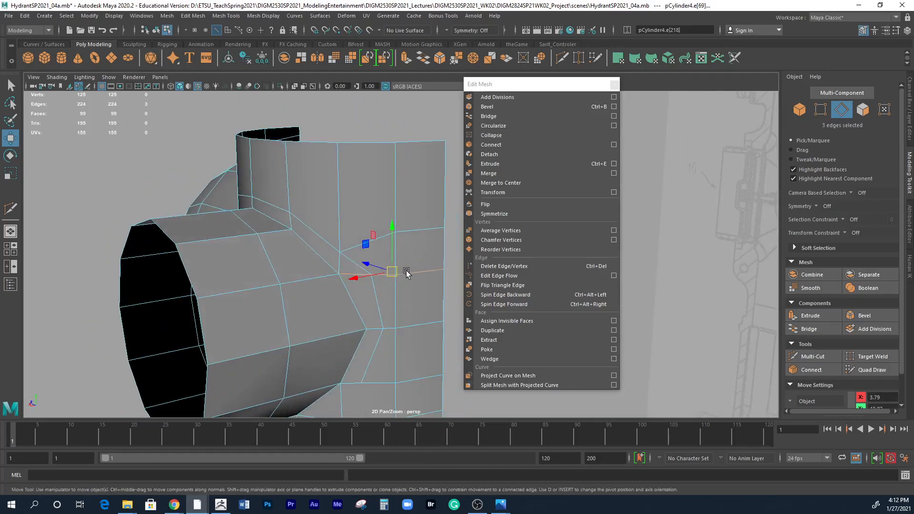
pyautogui.click(193, 15)
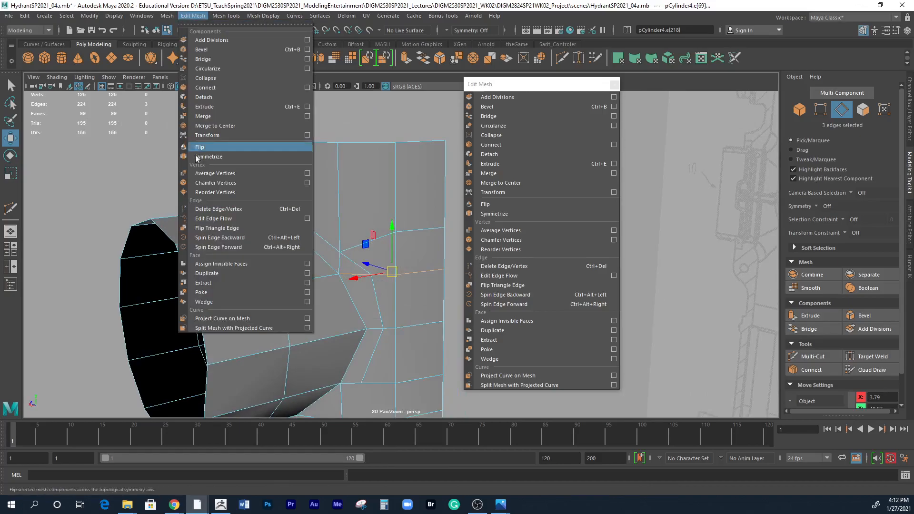
pyautogui.click(209, 208)
# Shift the vertex at the cut's upper end sideways toward the shell's back border and check the shape in smooth preview.
pyautogui.keyDown('alt'); pyautogui.moveTo(385, 298); pyautogui.dragTo(344, 269); pyautogui.keyUp('alt')
pyautogui.click(414, 243)
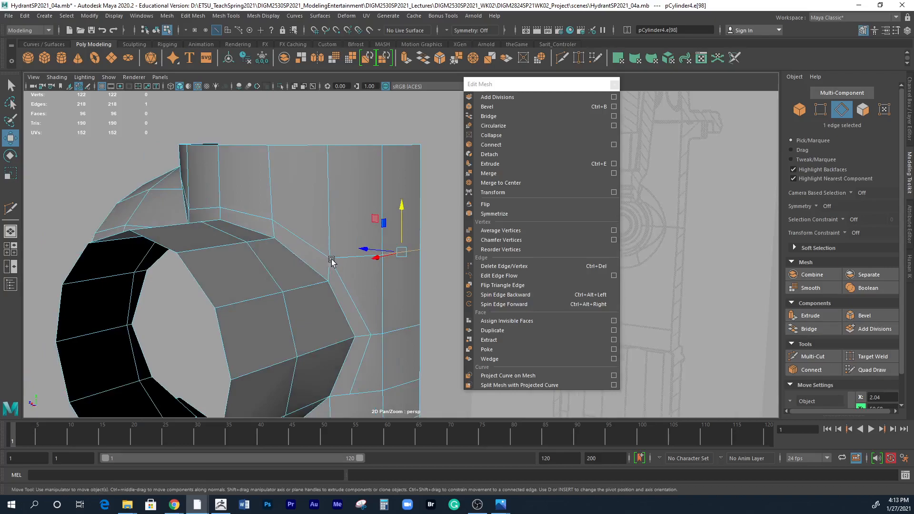
pyautogui.moveTo(328, 257); pyautogui.dragTo(364, 265, button='right')
pyautogui.hotkey('ctrl', 'z')
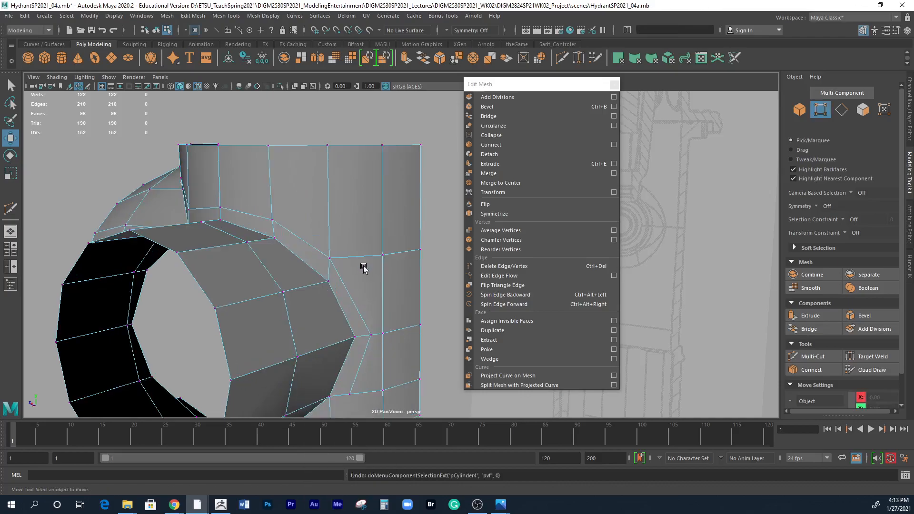
pyautogui.click(331, 258)
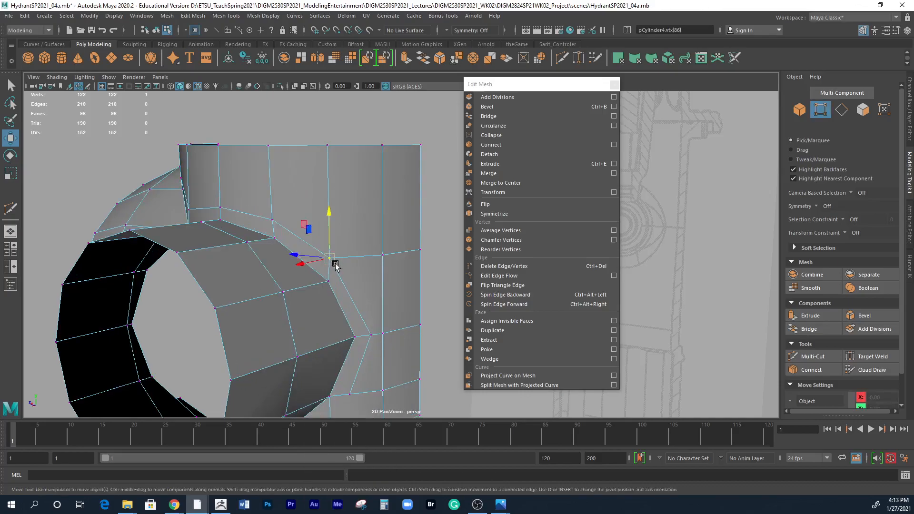
pyautogui.moveTo(313, 255); pyautogui.dragTo(326, 260)
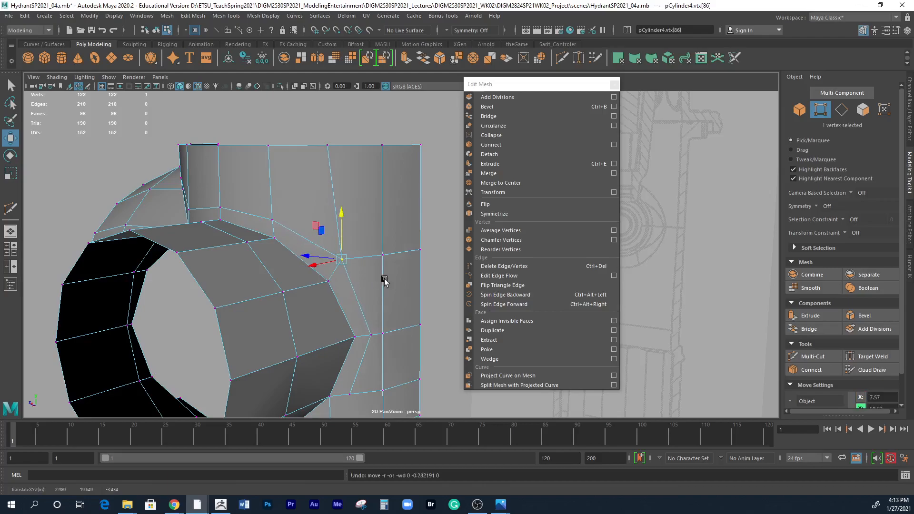
pyautogui.keyDown('alt'); pyautogui.moveTo(384, 283); pyautogui.dragTo(339, 327); pyautogui.keyUp('alt')
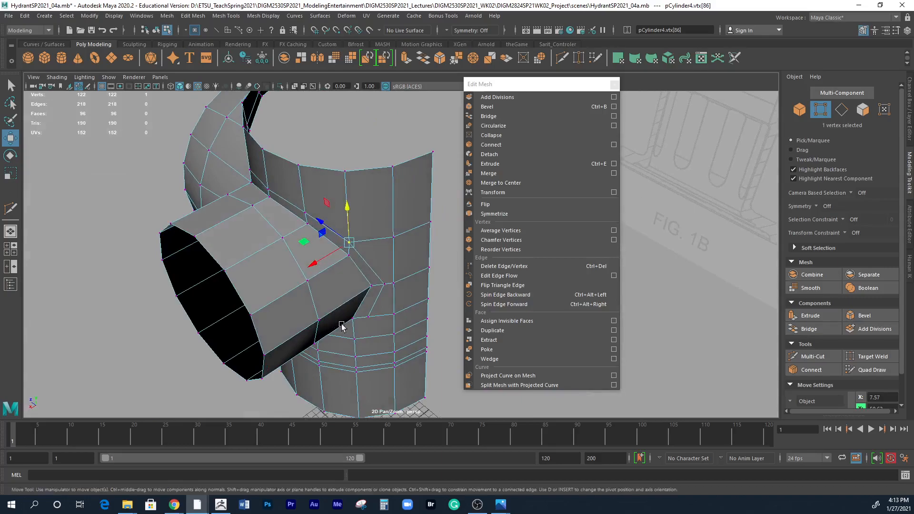
pyautogui.press('3')
pyautogui.keyDown('alt'); pyautogui.moveTo(419, 309); pyautogui.dragTo(367, 265); pyautogui.keyUp('alt')
pyautogui.press('1')
# Multi-Cut a diagonal edge from the outlet cut's lower end to the vertex on the row below.
pyautogui.keyDown('alt'); pyautogui.moveTo(390, 331); pyautogui.dragTo(339, 265); pyautogui.keyUp('alt')
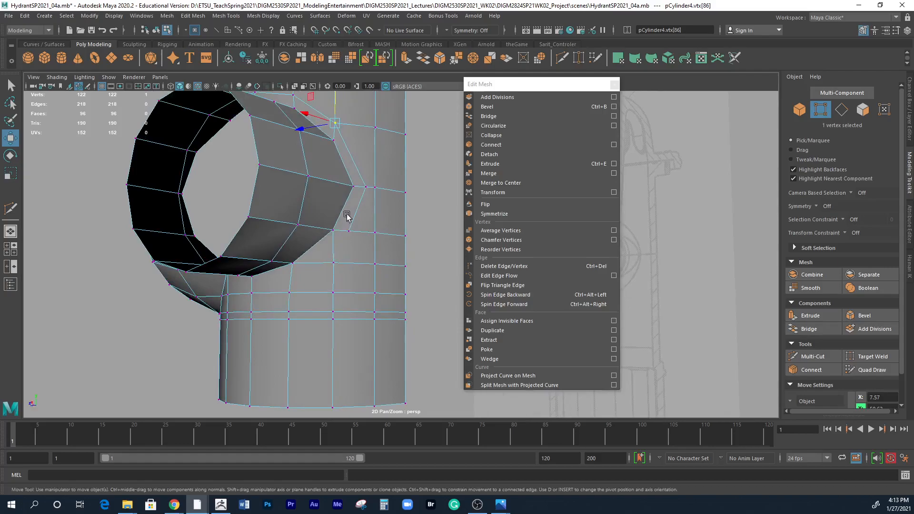
pyautogui.click(10, 209)
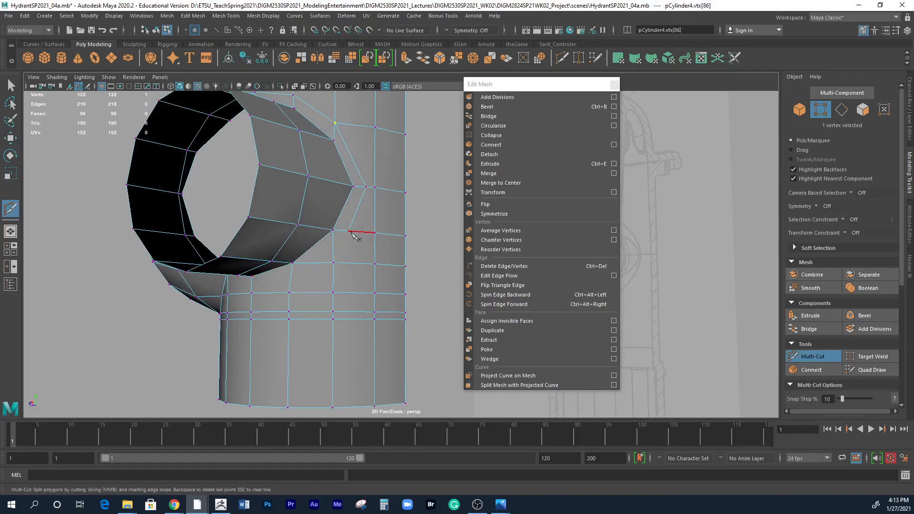
pyautogui.click(334, 264)
pyautogui.press('Return')
pyautogui.click(398, 297)
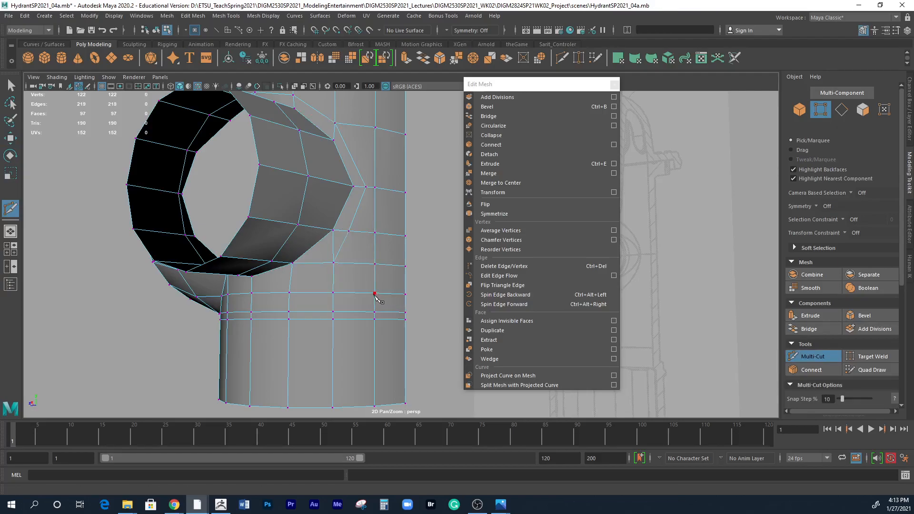
# Delete the short vertical edge between the outlet and the new diagonal cut, and check the corner in smooth preview.
pyautogui.moveTo(336, 252); pyautogui.dragTo(335, 233, button='right')
pyautogui.click(335, 248)
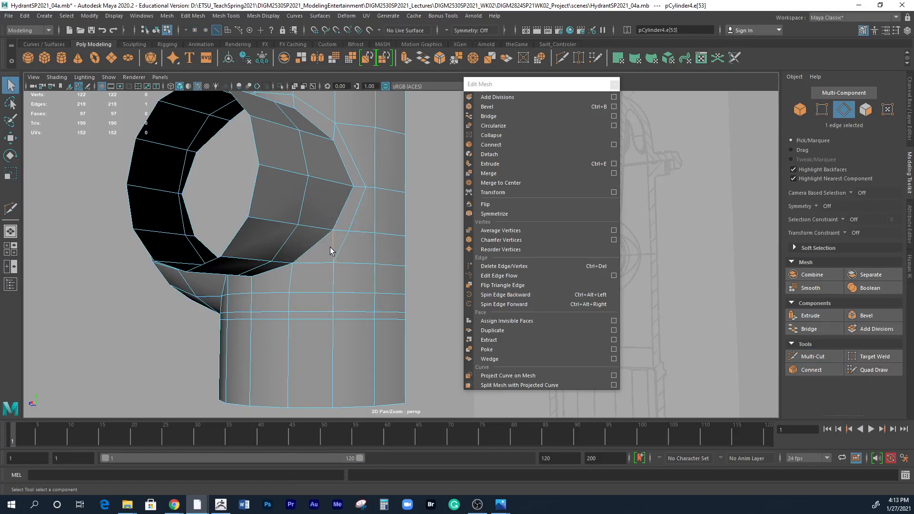
pyautogui.click(192, 16)
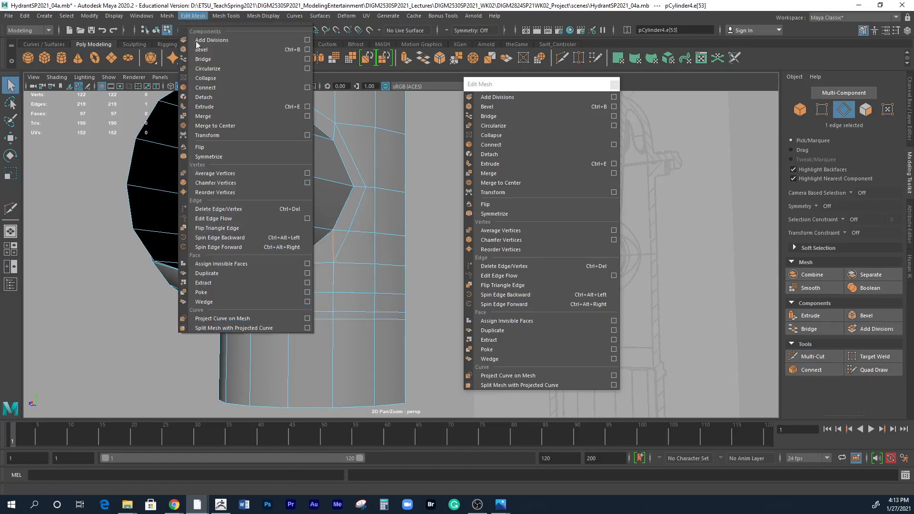
pyautogui.click(212, 209)
pyautogui.scroll(3, 383, 310)
pyautogui.moveTo(308, 265)
pyautogui.keyDown('alt'); pyautogui.mouseDown()
pyautogui.moveTo(331, 279)
pyautogui.moveTo(294, 269)
pyautogui.mouseUp(); pyautogui.keyUp('alt')
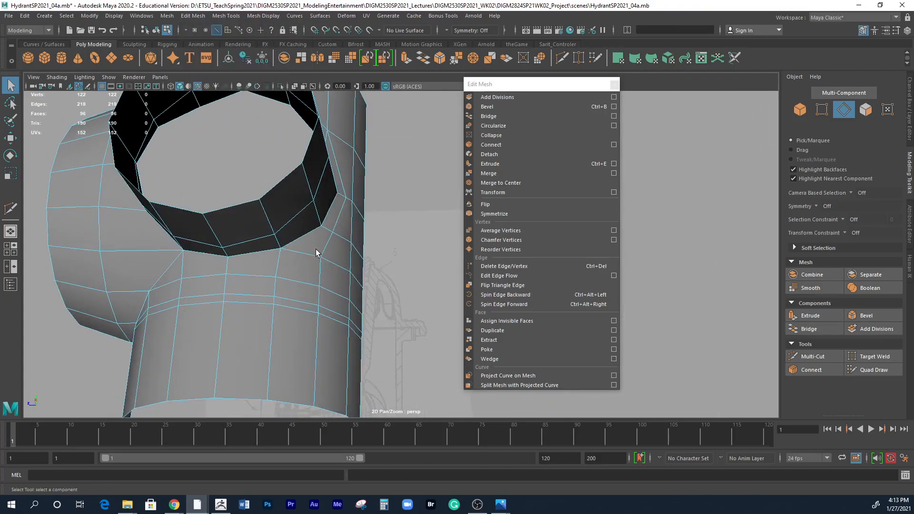
pyautogui.press('3')
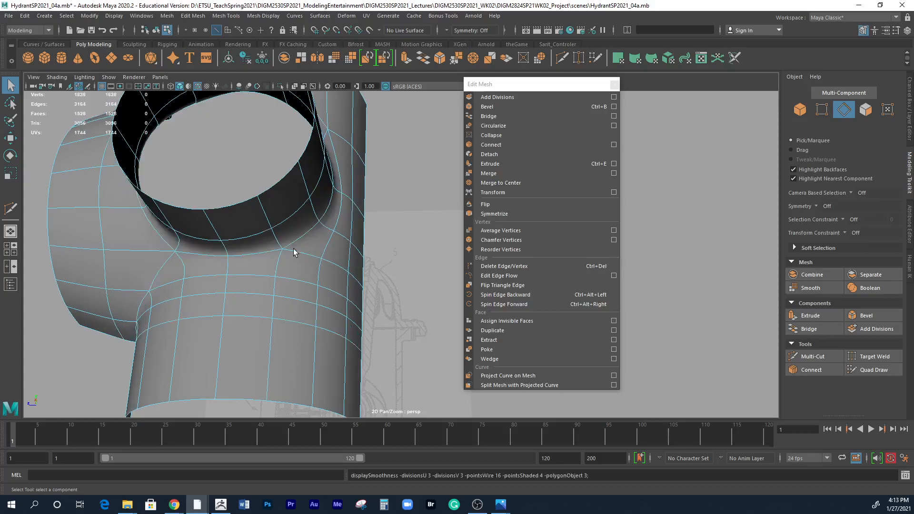
pyautogui.keyDown('alt'); pyautogui.moveTo(286, 257); pyautogui.dragTo(246, 288); pyautogui.keyUp('alt')
pyautogui.press('1')
# Delete all faces below the outlets' horizontal centre line and return the remaining shell to object mode.
pyautogui.keyDown('alt'); pyautogui.moveTo(312, 284); pyautogui.dragTo(296, 310); pyautogui.keyUp('alt')
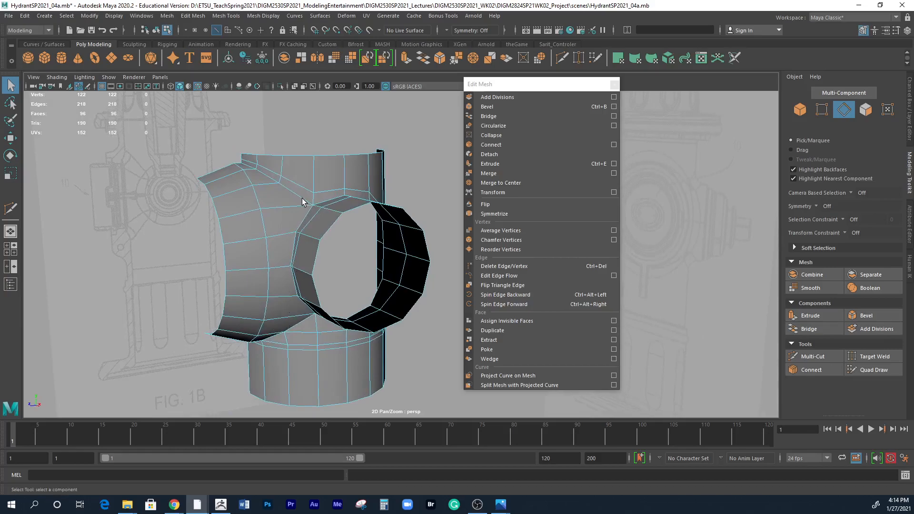
pyautogui.keyDown('alt'); pyautogui.moveTo(347, 285); pyautogui.dragTo(300, 274); pyautogui.keyUp('alt')
pyautogui.moveTo(232, 261); pyautogui.dragTo(233, 276, button='right')
pyautogui.click(213, 257)
pyautogui.moveTo(176, 261); pyautogui.dragTo(426, 364)
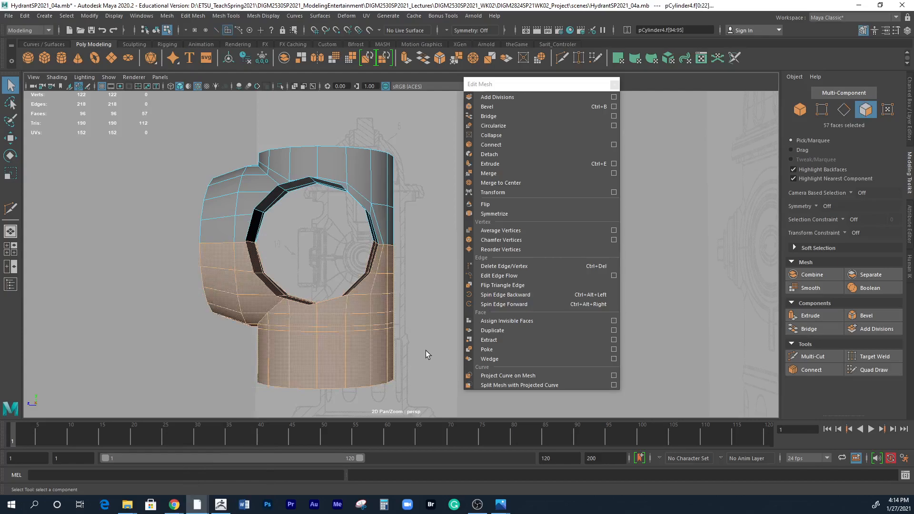
pyautogui.press('Delete')
pyautogui.moveTo(323, 293)
pyautogui.keyDown('alt'); pyautogui.mouseDown()
pyautogui.moveTo(398, 298)
pyautogui.moveTo(321, 275)
pyautogui.mouseUp(); pyautogui.keyUp('alt')
pyautogui.moveTo(345, 190); pyautogui.dragTo(388, 174, button='right')
pyautogui.keyDown('alt'); pyautogui.moveTo(377, 302); pyautogui.dragTo(327, 205); pyautogui.keyUp('alt')
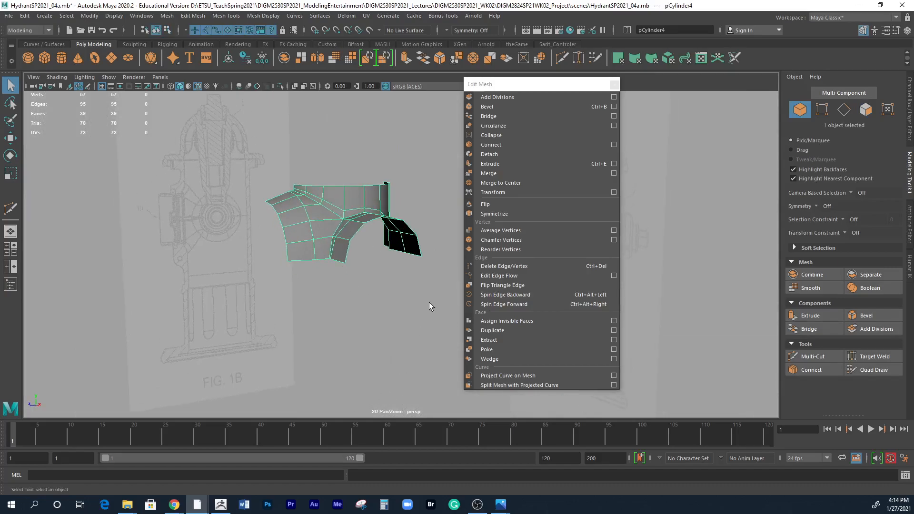
# Move the floating Edit Mesh window clear of the model and compare the remaining upper shell with the reference photo Fire Hydrant 010.JPG.
pyautogui.keyDown('alt'); pyautogui.moveTo(404, 297); pyautogui.dragTo(385, 286); pyautogui.keyUp('alt')
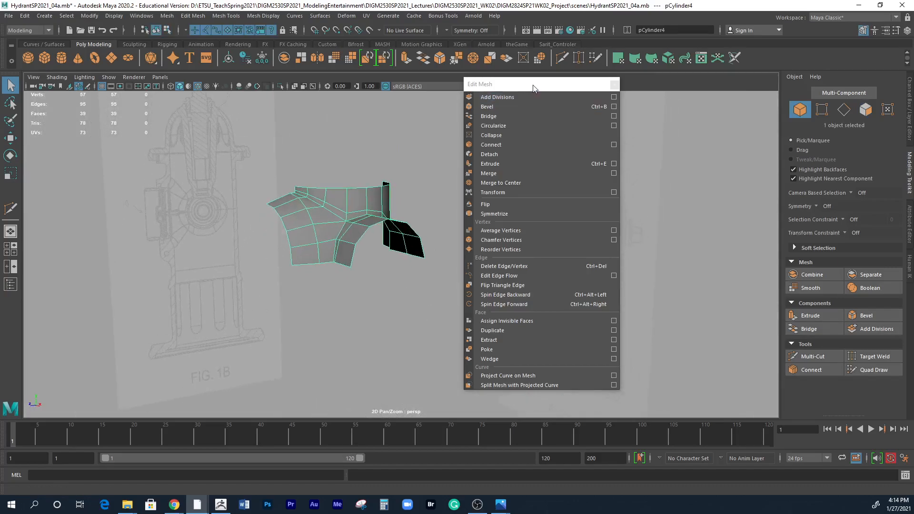
pyautogui.moveTo(528, 85); pyautogui.dragTo(607, 57)
pyautogui.keyDown('alt'); pyautogui.moveTo(509, 245); pyautogui.dragTo(347, 291); pyautogui.keyUp('alt')
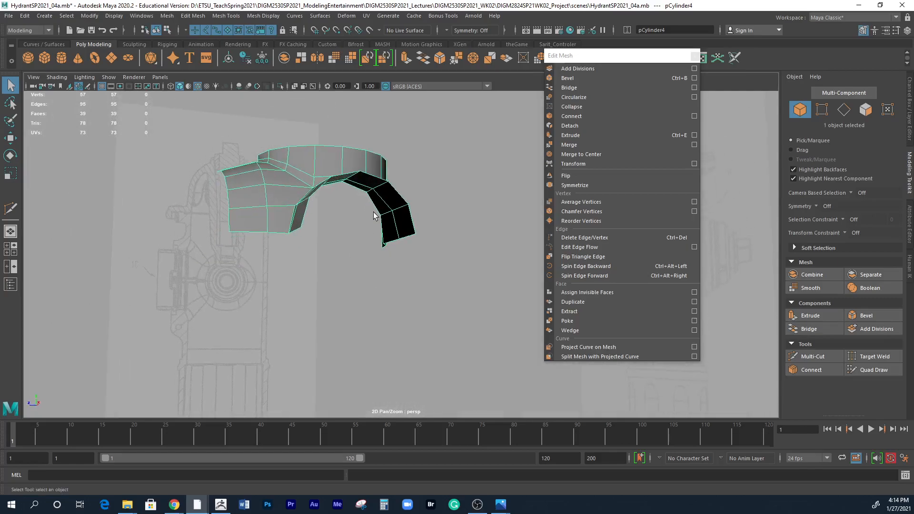
pyautogui.keyDown('alt'); pyautogui.moveTo(213, 240); pyautogui.dragTo(251, 216); pyautogui.keyUp('alt')
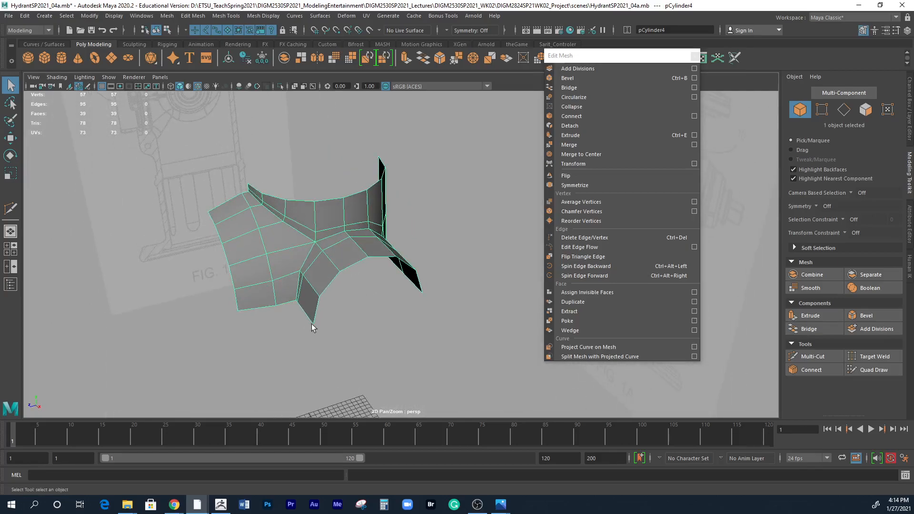
pyautogui.moveTo(0, 72); pyautogui.dragTo(317, 11)
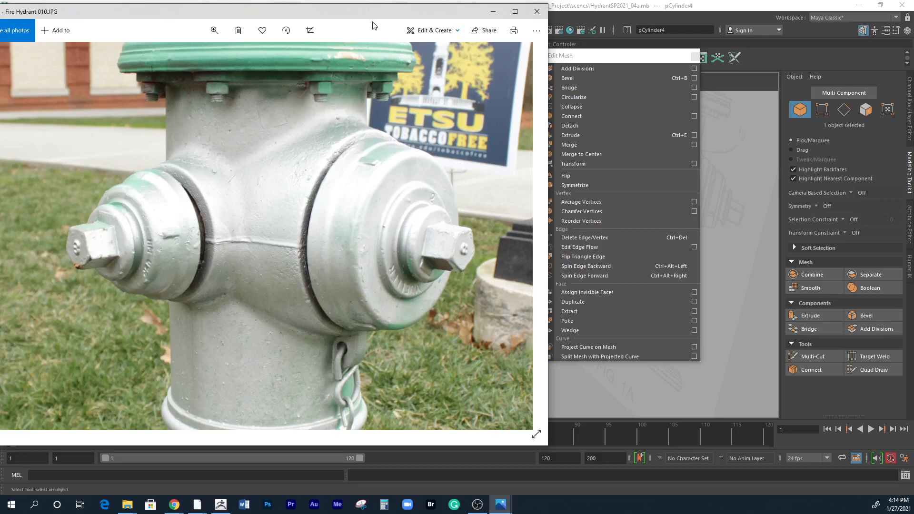
pyautogui.moveTo(375, 14); pyautogui.dragTo(0, 29)
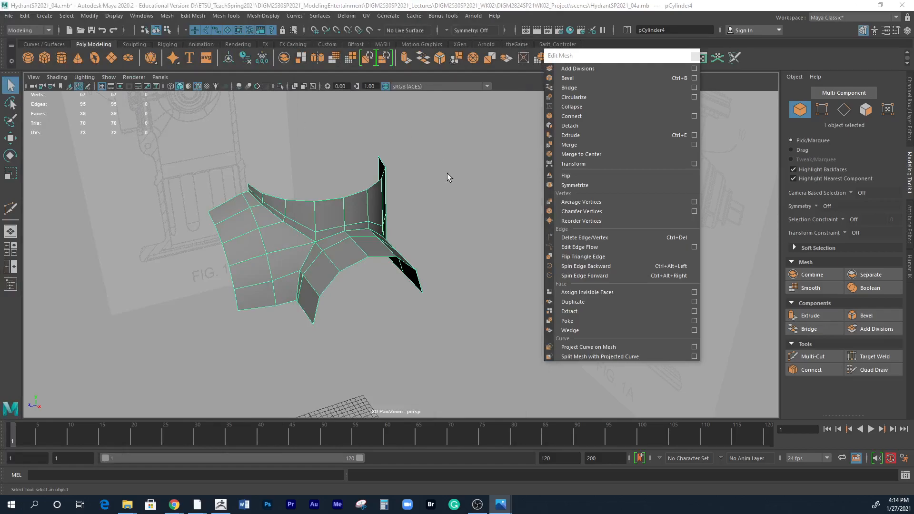
# Switch to the four-view layout, close the floating Edit Mesh window, and open the Mirror options for the shell.
pyautogui.keyDown('alt'); pyautogui.moveTo(387, 228); pyautogui.dragTo(399, 272); pyautogui.keyUp('alt')
pyautogui.press('w')
pyautogui.press('space')
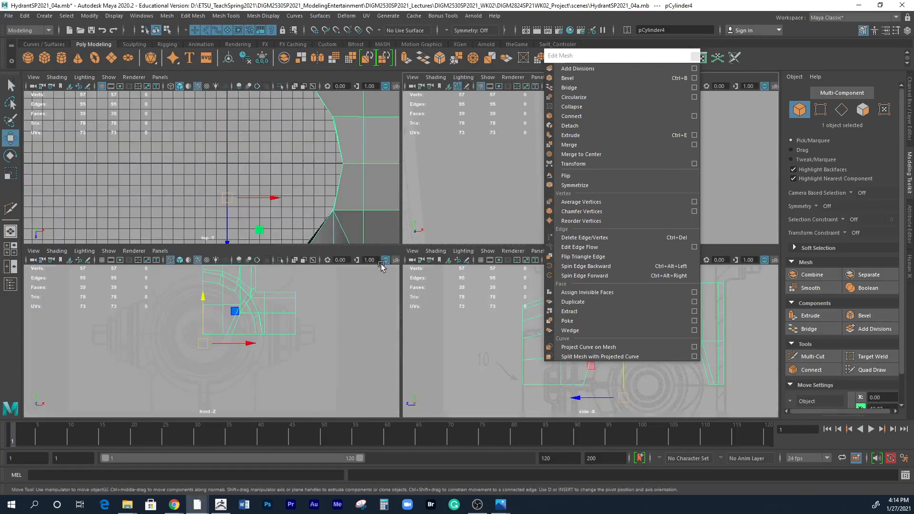
pyautogui.keyDown('alt'); pyautogui.moveTo(277, 367); pyautogui.dragTo(328, 388, button='middle'); pyautogui.keyUp('alt')
pyautogui.keyDown('alt'); pyautogui.moveTo(325, 388); pyautogui.dragTo(305, 371, button='right'); pyautogui.keyUp('alt')
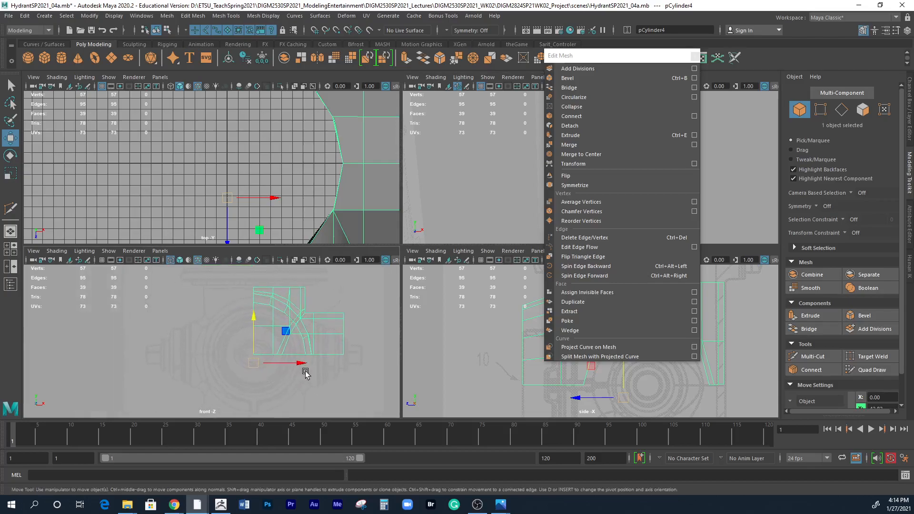
pyautogui.click(694, 56)
pyautogui.click(169, 16)
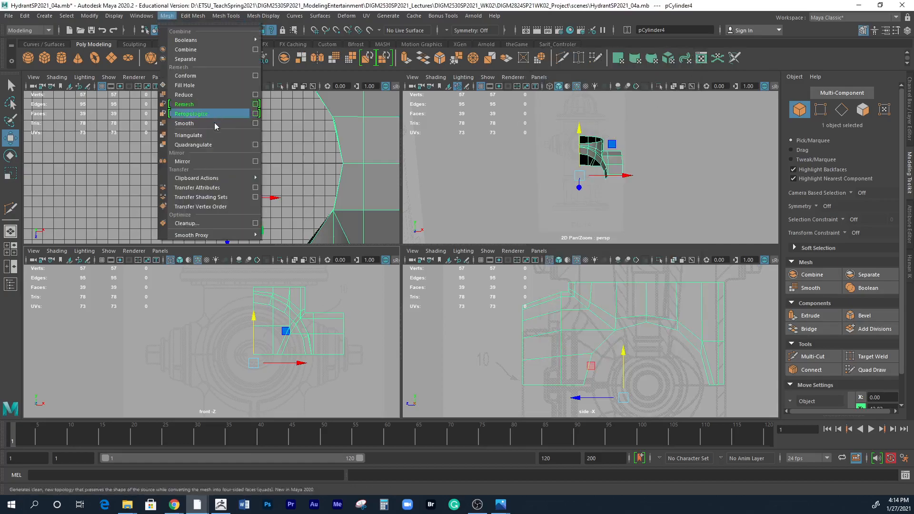
pyautogui.click(255, 161)
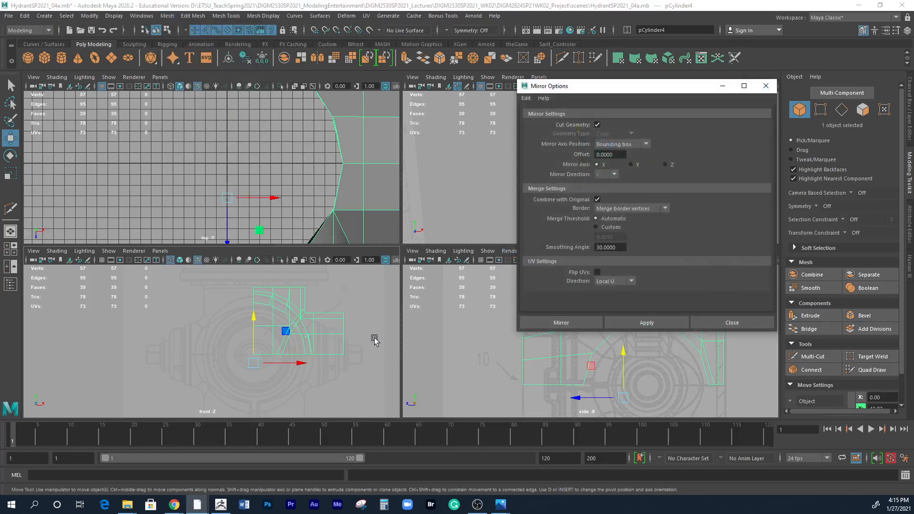
# Display the model shaded in the front and side views.
pyautogui.press('5')
pyautogui.press('5')
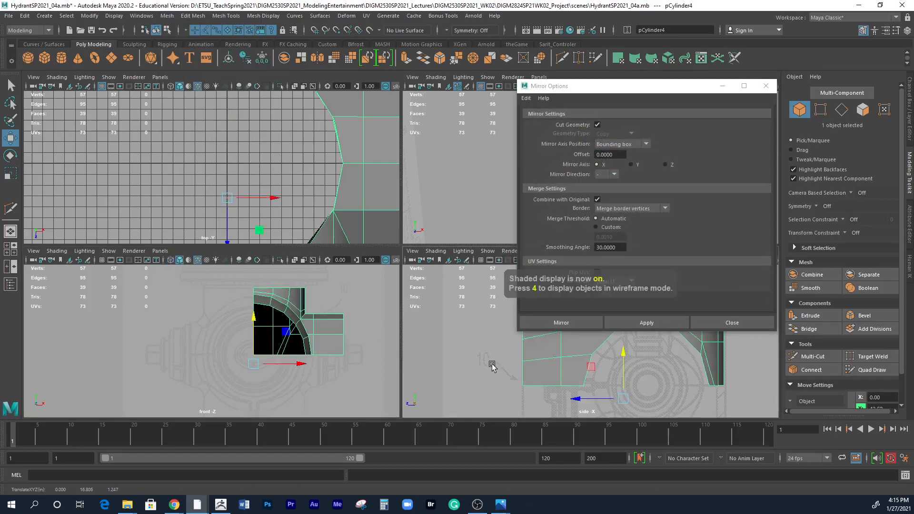
pyautogui.keyDown('alt'); pyautogui.moveTo(372, 357); pyautogui.dragTo(327, 349, button='middle'); pyautogui.keyUp('alt')
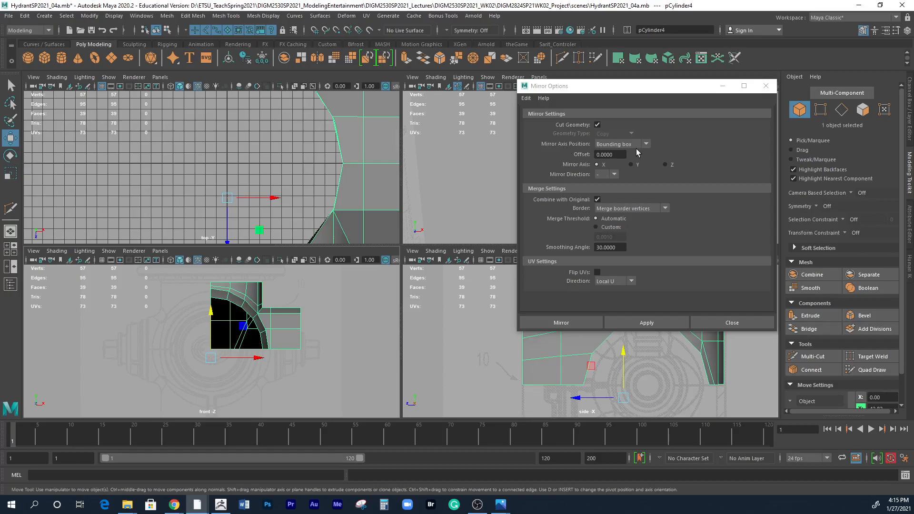
pyautogui.click(257, 357)
pyautogui.click(8, 15)
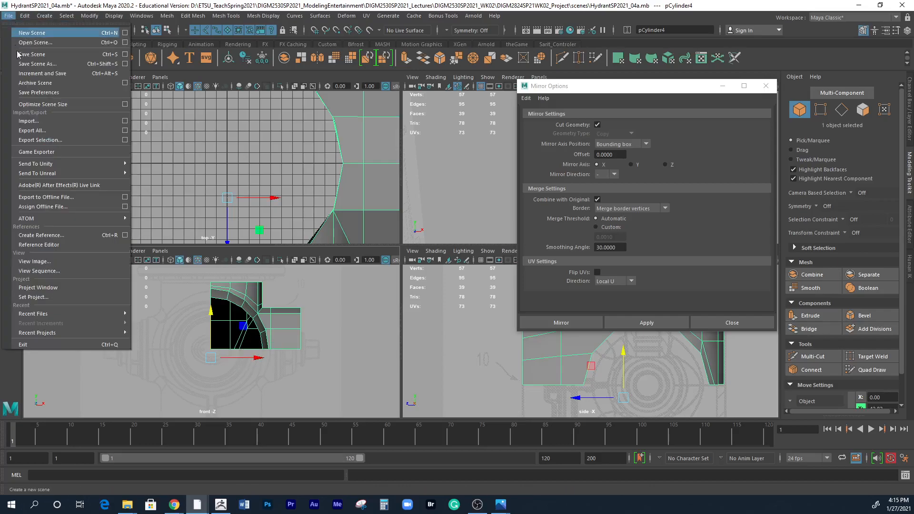
pyautogui.click(20, 59)
pyautogui.click(8, 16)
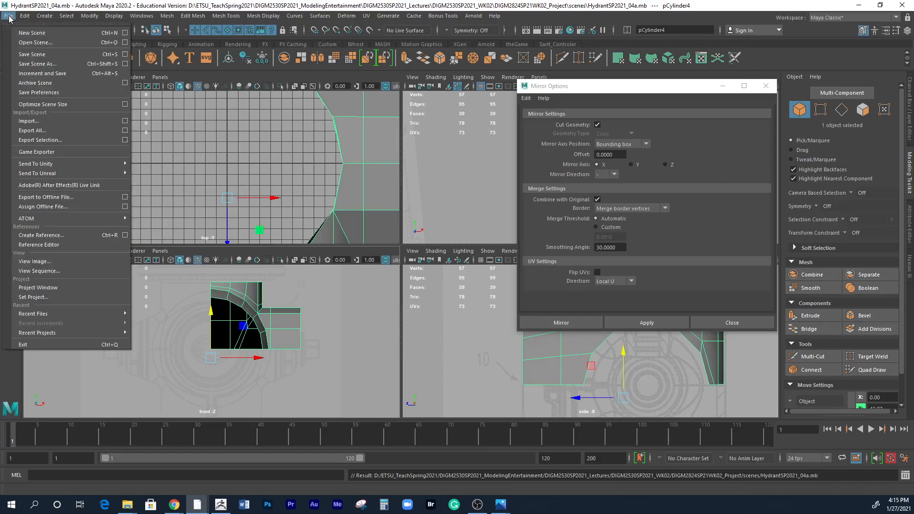
pyautogui.click(25, 67)
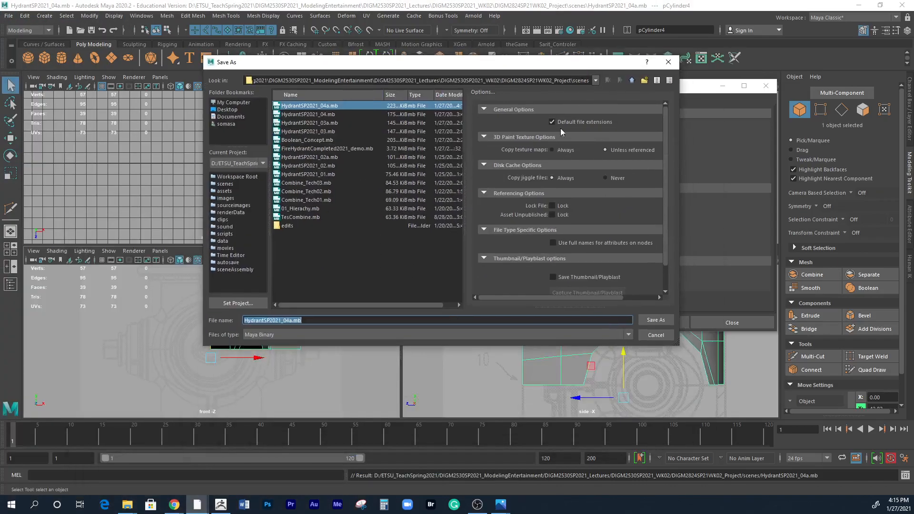
pyautogui.click(291, 321)
pyautogui.write('b')
pyautogui.click(655, 334)
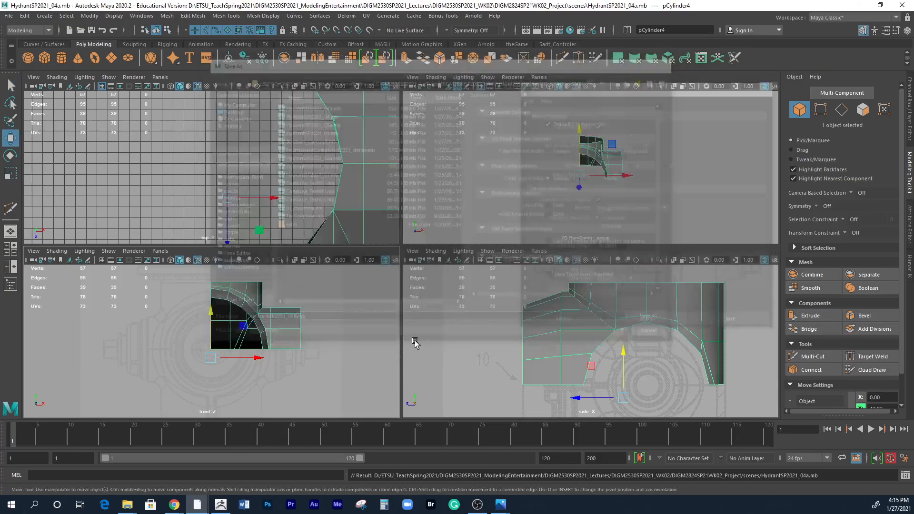
# Undo the face deletion to bring back the shell's lower half, and bring the full shell into view in all four views.
pyautogui.press('w')
pyautogui.hotkey('ctrl', 'z')
pyautogui.hotkey('ctrl', 'z')
pyautogui.hotkey('ctrl', 'z')
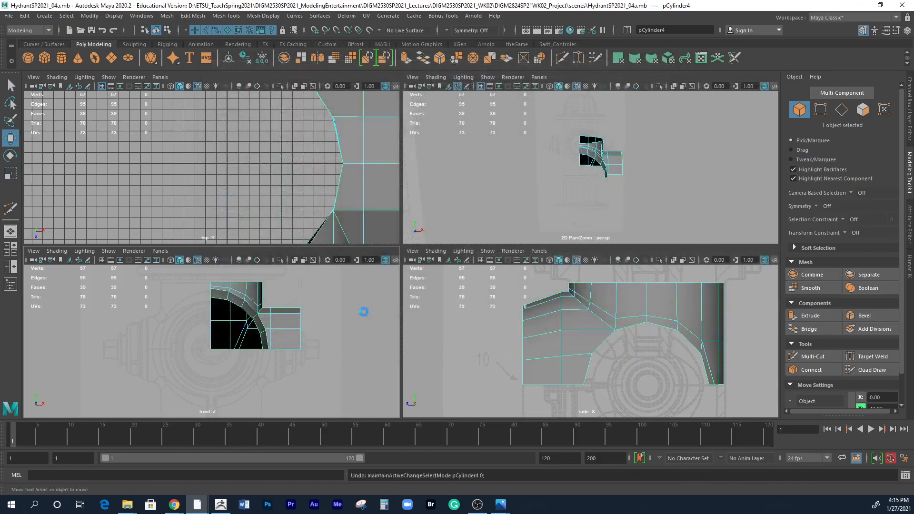
pyautogui.click(355, 312)
pyautogui.scroll(-3, 343, 316)
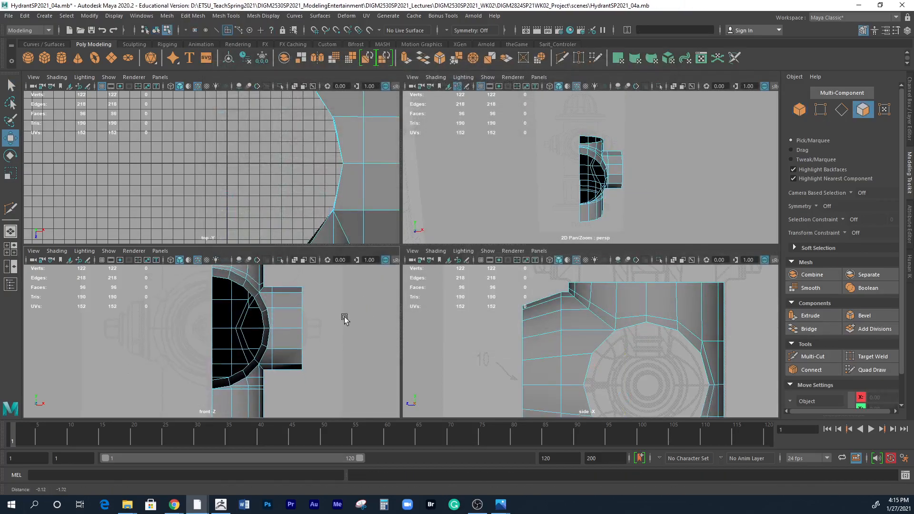
pyautogui.keyDown('alt'); pyautogui.moveTo(625, 206); pyautogui.dragTo(579, 218); pyautogui.keyUp('alt')
pyautogui.scroll(-4, 650, 343)
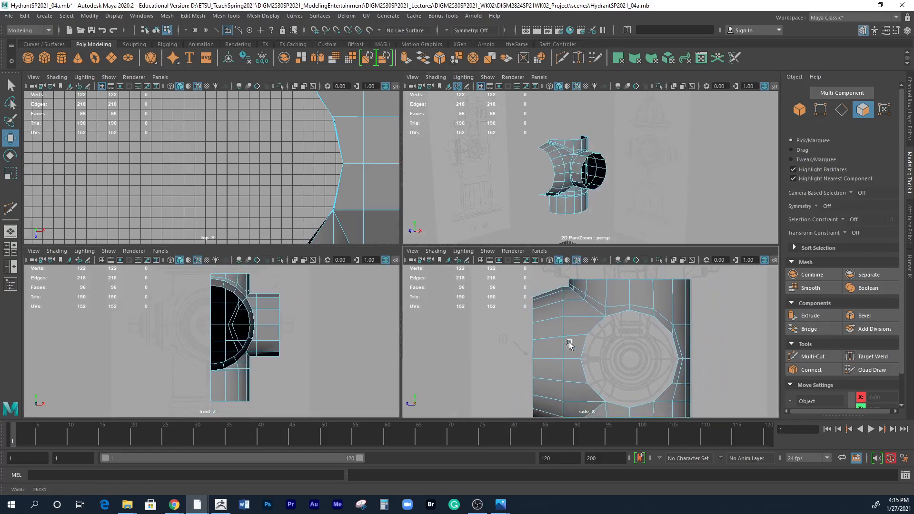
pyautogui.keyDown('alt'); pyautogui.moveTo(563, 343); pyautogui.dragTo(515, 335, button='right'); pyautogui.keyUp('alt')
pyautogui.moveTo(666, 378)
pyautogui.keyDown('alt'); pyautogui.mouseDown(button='middle')
pyautogui.moveTo(662, 344)
pyautogui.moveTo(665, 362)
pyautogui.mouseUp(button='middle'); pyautogui.keyUp('alt')
pyautogui.keyDown('alt'); pyautogui.moveTo(333, 193); pyautogui.dragTo(191, 183, button='right'); pyautogui.keyUp('alt')
pyautogui.keyDown('alt'); pyautogui.moveTo(272, 196); pyautogui.dragTo(213, 175, button='right'); pyautogui.keyUp('alt')
pyautogui.keyDown('alt'); pyautogui.moveTo(267, 179); pyautogui.dragTo(268, 169, button='middle'); pyautogui.keyUp('alt')
# Save the full half shell in the current scene, and save a new version as HydrantSP2021_04b.mb.
pyautogui.hotkey('ctrl', 's')
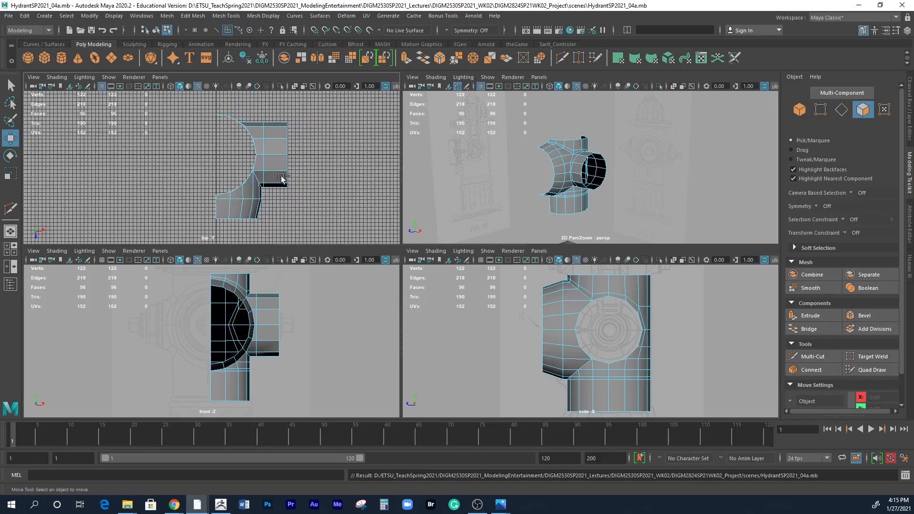
pyautogui.click(9, 16)
pyautogui.click(27, 56)
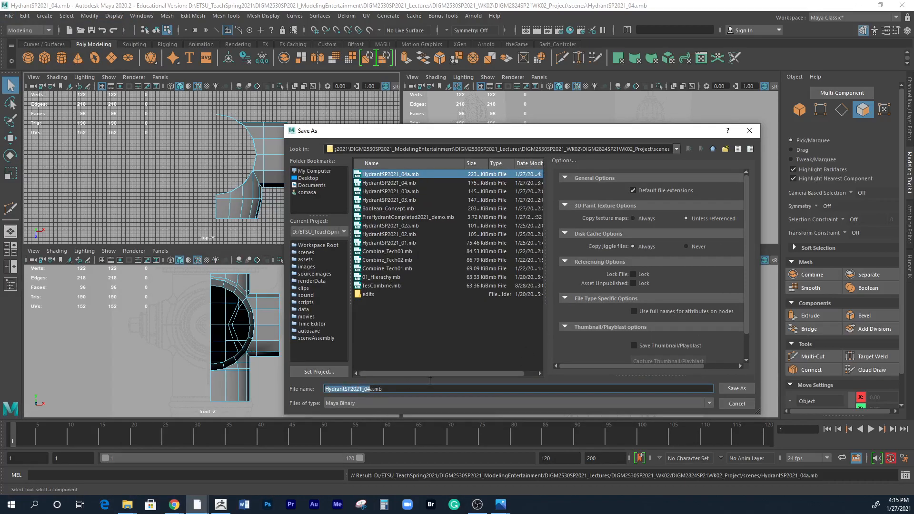
pyautogui.click(381, 389)
pyautogui.write('b')
pyautogui.press('Return')
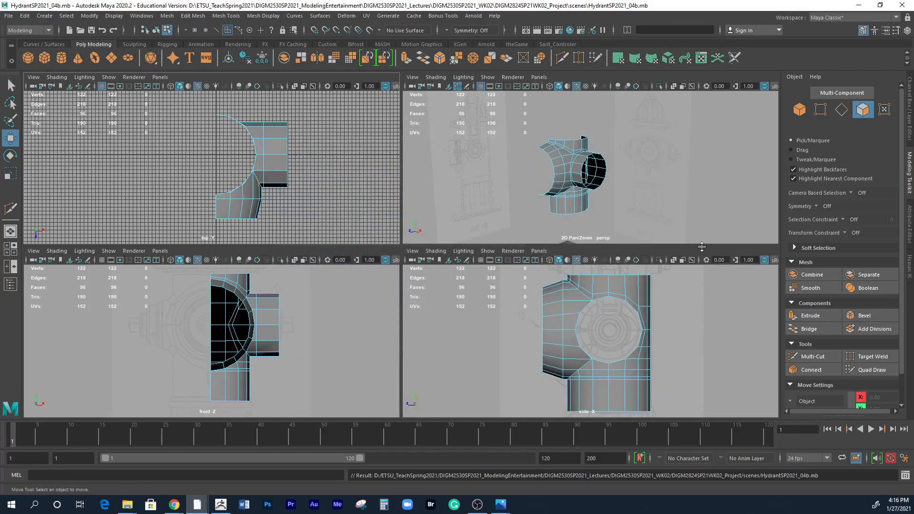
# Delete all shell faces below the outlets' horizontal centre line, including the stray leftover face, and return to object mode.
pyautogui.moveTo(268, 328); pyautogui.dragTo(274, 276, button='right')
pyautogui.moveTo(312, 400); pyautogui.dragTo(164, 329)
pyautogui.press('Delete')
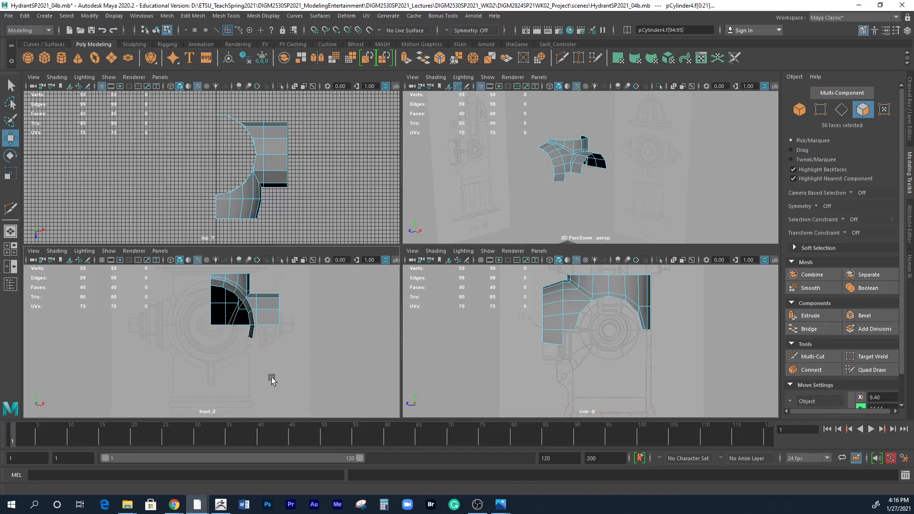
pyautogui.click(253, 340)
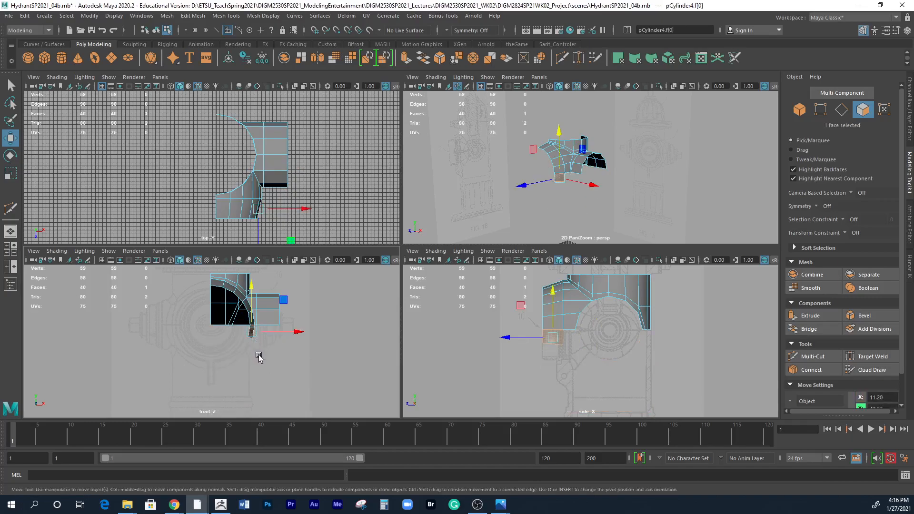
pyautogui.press('Delete')
pyautogui.moveTo(642, 207)
pyautogui.keyDown('alt'); pyautogui.mouseDown()
pyautogui.moveTo(511, 197)
pyautogui.moveTo(545, 207)
pyautogui.moveTo(642, 189)
pyautogui.mouseUp(); pyautogui.keyUp('alt')
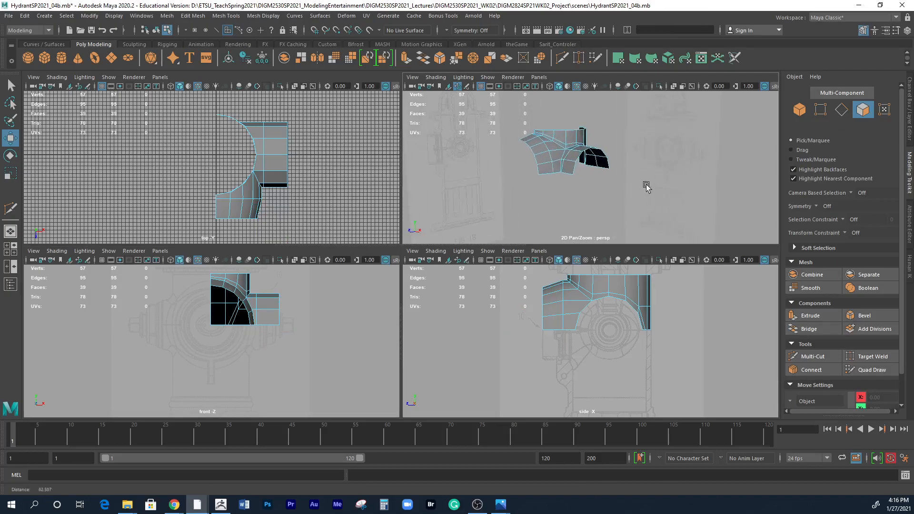
pyautogui.keyDown('alt'); pyautogui.moveTo(643, 190); pyautogui.dragTo(661, 212, button='right'); pyautogui.keyUp('alt')
pyautogui.keyDown('alt'); pyautogui.moveTo(661, 210); pyautogui.dragTo(658, 214); pyautogui.keyUp('alt')
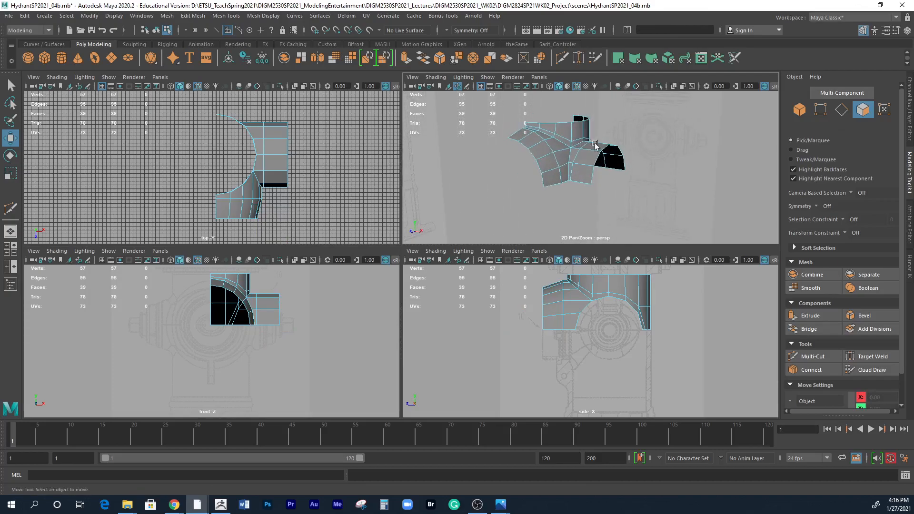
pyautogui.moveTo(581, 151); pyautogui.dragTo(621, 138, button='right')
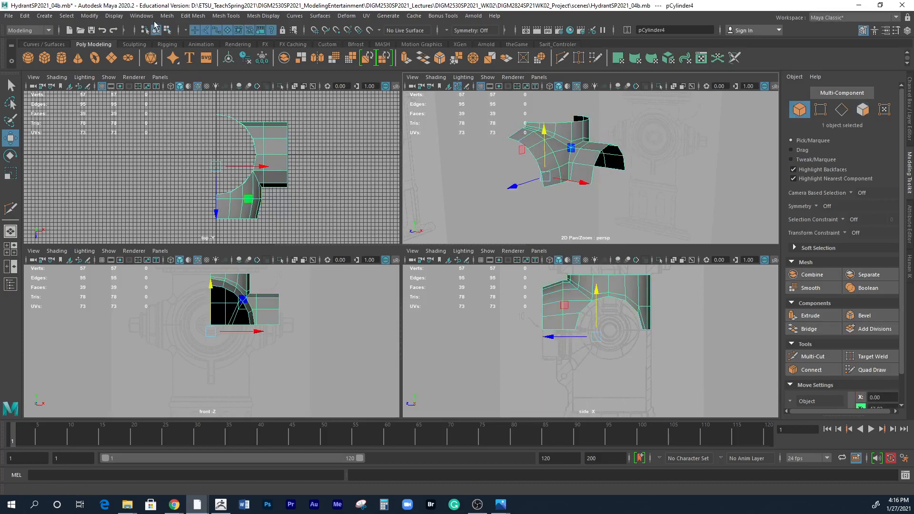
# Open the Mirror options for the shell, move the window clear of the model, and enlarge the front view.
pyautogui.click(167, 16)
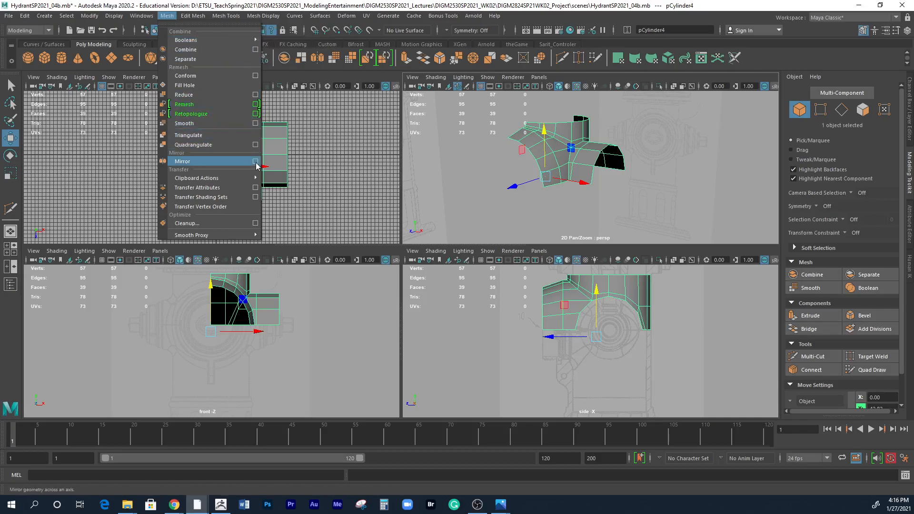
pyautogui.click(256, 162)
pyautogui.moveTo(604, 88); pyautogui.dragTo(740, 90)
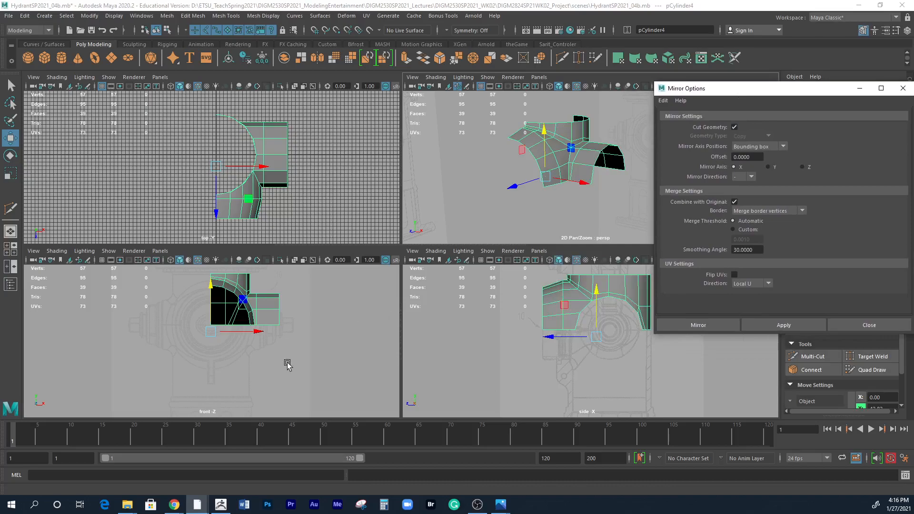
pyautogui.press('space')
pyautogui.keyDown('alt'); pyautogui.moveTo(415, 337); pyautogui.dragTo(534, 332, button='right'); pyautogui.keyUp('alt')
pyautogui.keyDown('alt'); pyautogui.moveTo(541, 338); pyautogui.dragTo(524, 357, button='middle'); pyautogui.keyUp('alt')
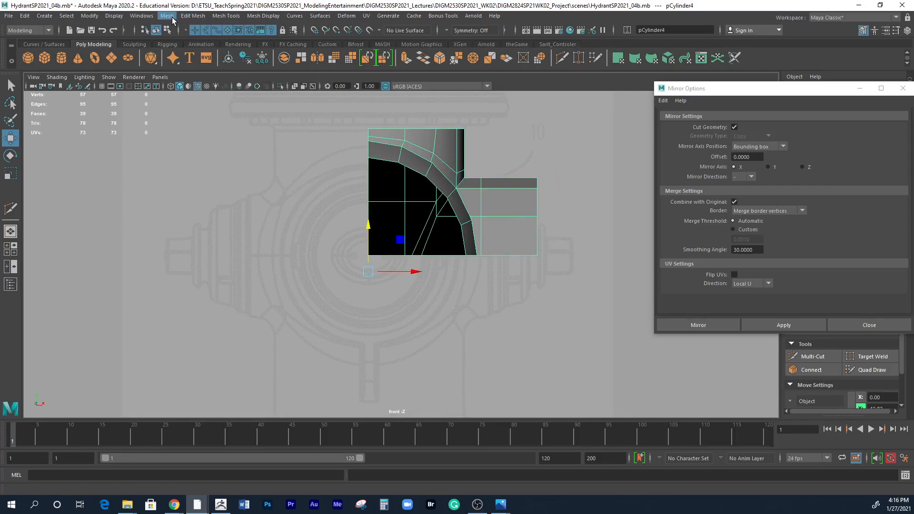
# Turn on border edge display for the selected shell.
pyautogui.click(114, 16)
pyautogui.moveTo(132, 141)
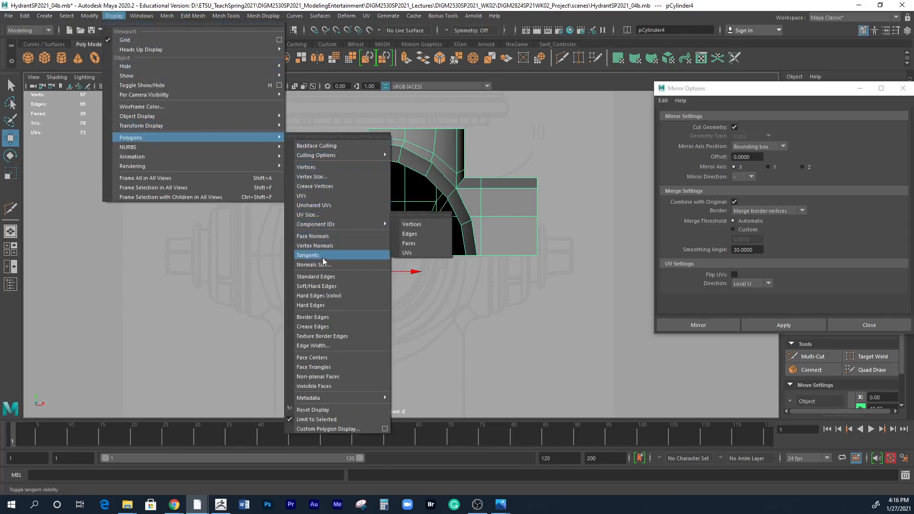
pyautogui.click(323, 317)
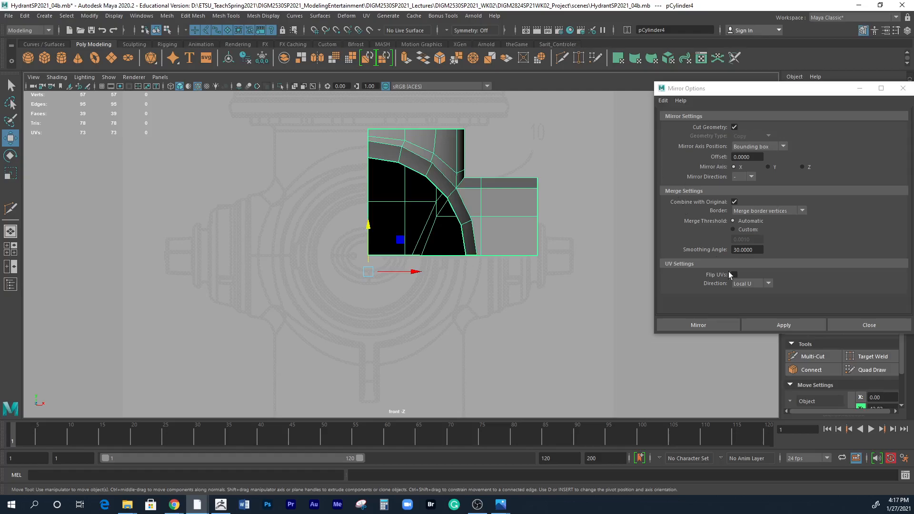
# Reset the Mirror settings to their defaults and set the mirror axis position to World.
pyautogui.click(749, 148)
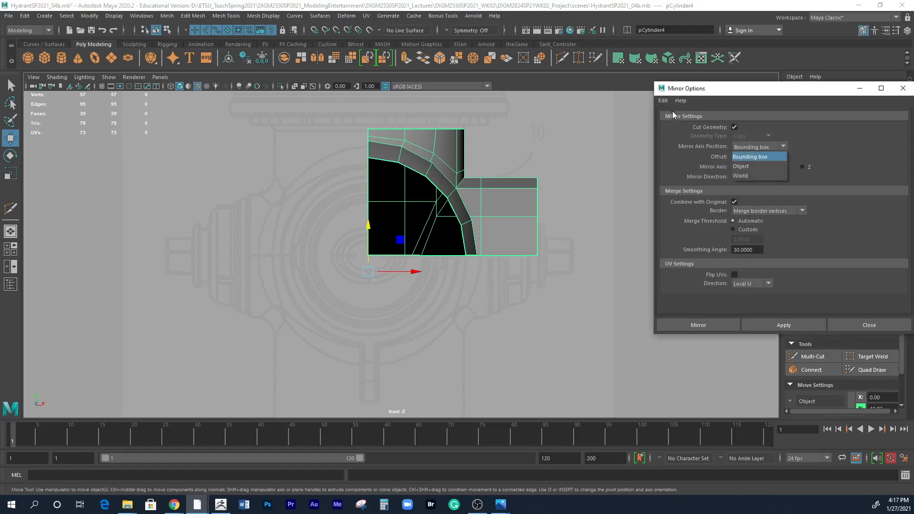
pyautogui.click(663, 100)
pyautogui.click(684, 120)
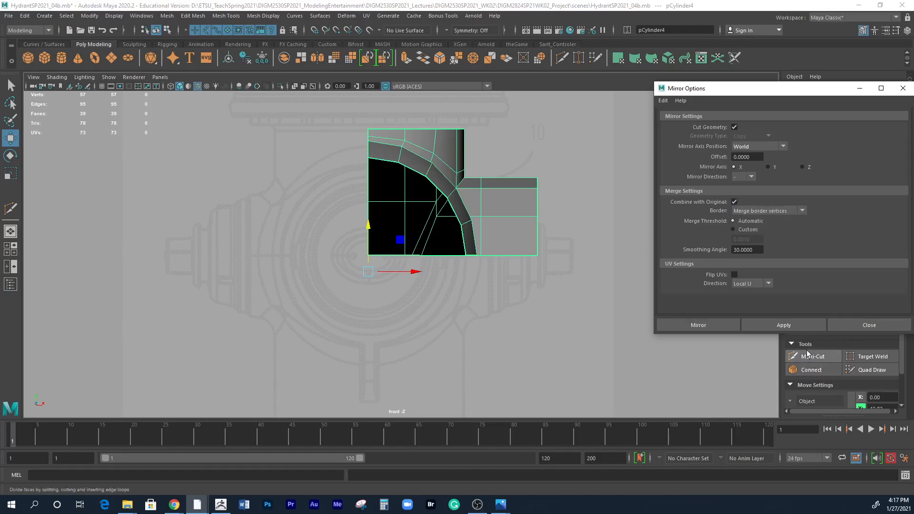
# Try mirroring the shell across the world X axis, check it in the four views, and undo the mirror.
pyautogui.click(784, 325)
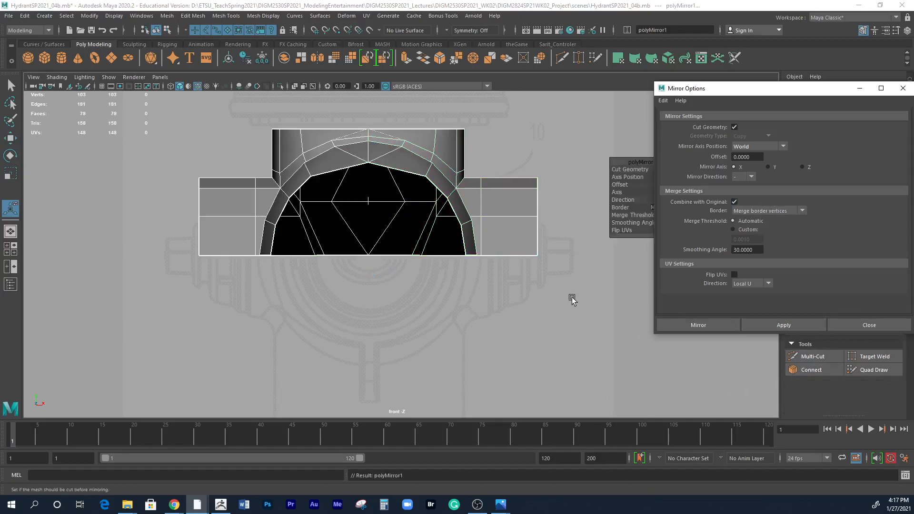
pyautogui.press('space')
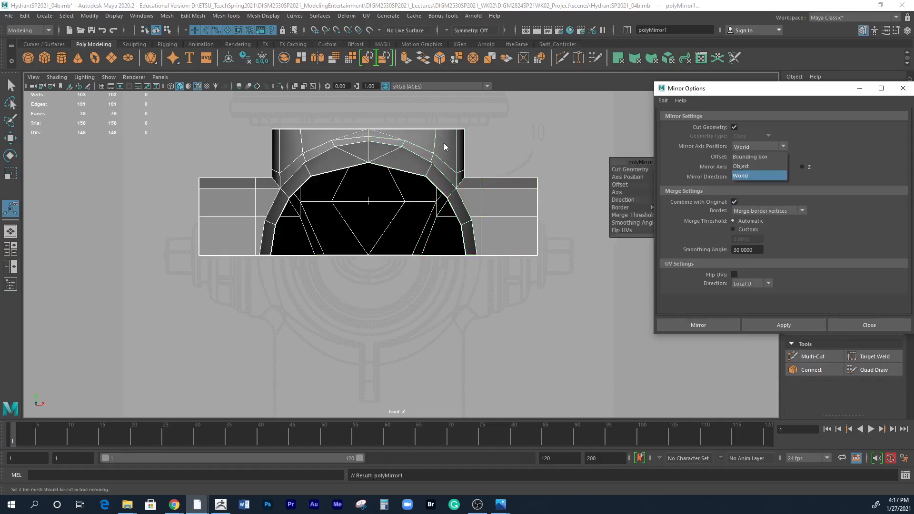
pyautogui.click(510, 137)
pyautogui.hotkey('ctrl', 'z')
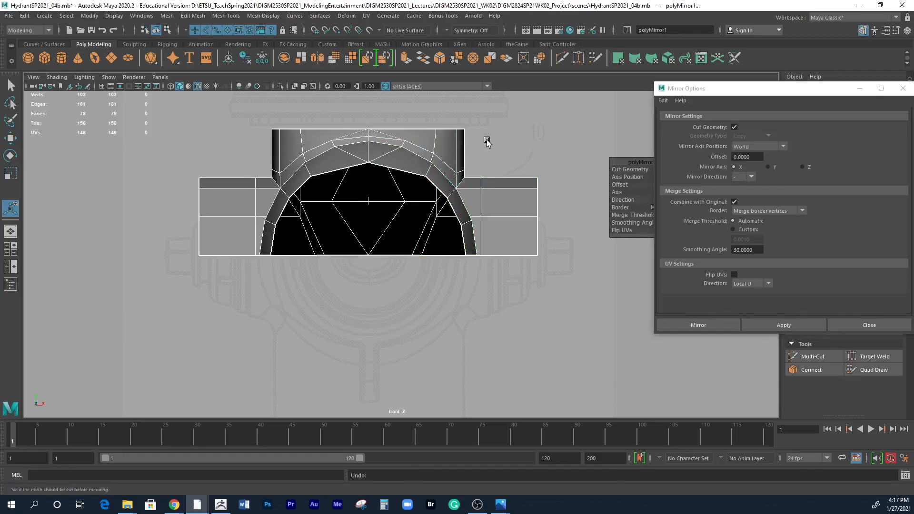
pyautogui.press('space')
pyautogui.keyDown('alt'); pyautogui.moveTo(509, 153); pyautogui.dragTo(543, 192); pyautogui.keyUp('alt')
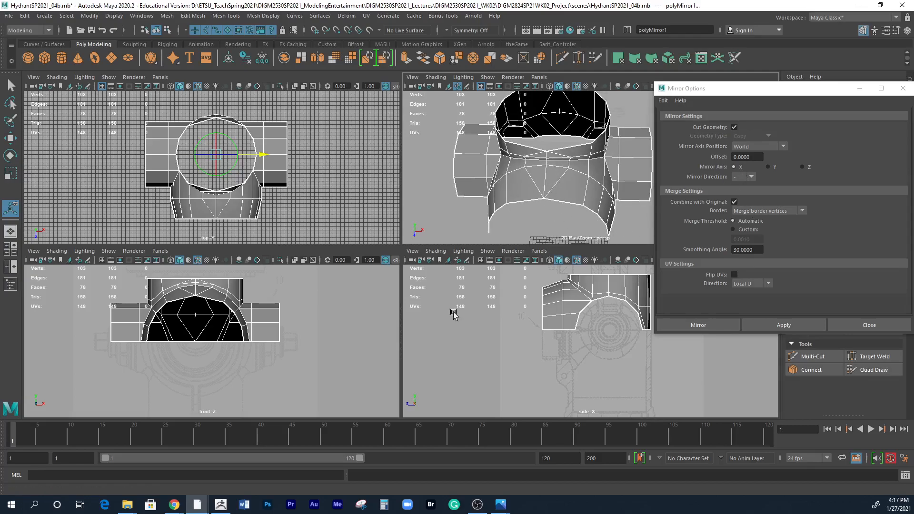
pyautogui.hotkey('ctrl', 'z')
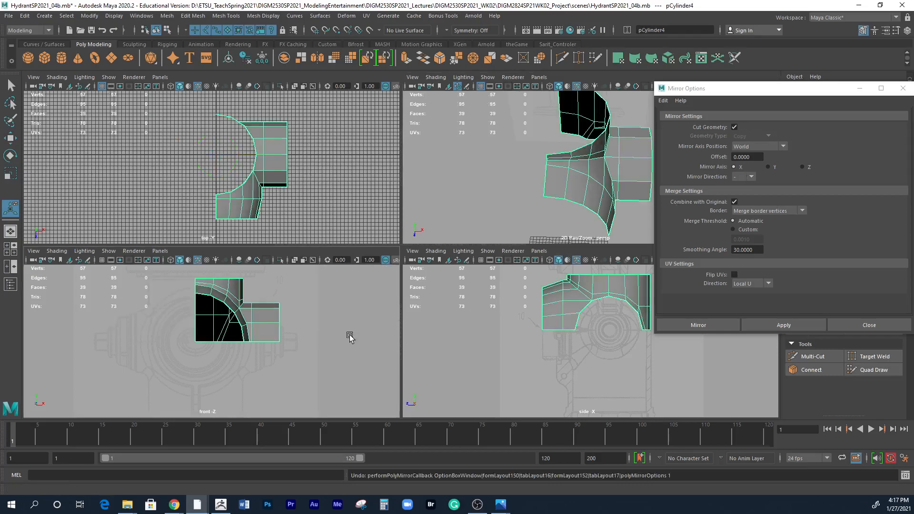
pyautogui.keyDown('alt'); pyautogui.moveTo(535, 143); pyautogui.dragTo(590, 110); pyautogui.keyUp('alt')
pyautogui.keyDown('alt'); pyautogui.moveTo(617, 99); pyautogui.dragTo(537, 138, button='right'); pyautogui.keyUp('alt')
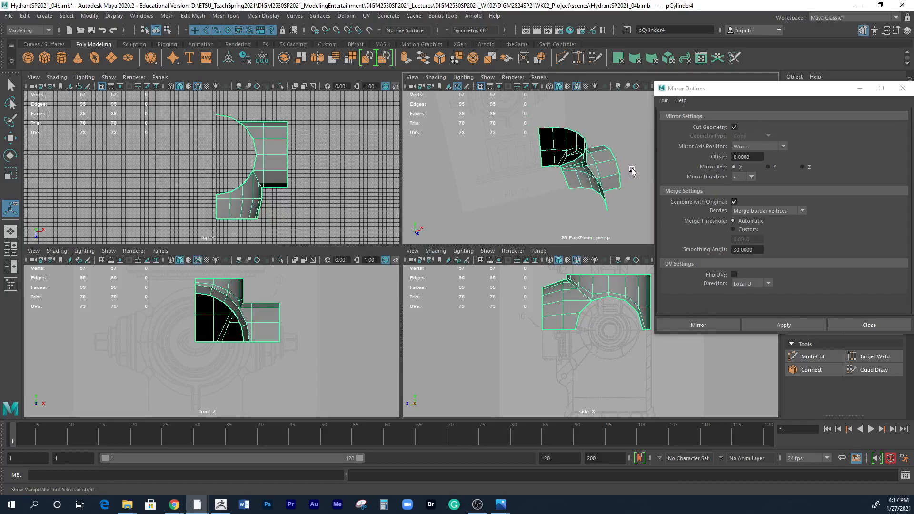
pyautogui.keyDown('alt'); pyautogui.moveTo(593, 210); pyautogui.dragTo(593, 137); pyautogui.keyUp('alt')
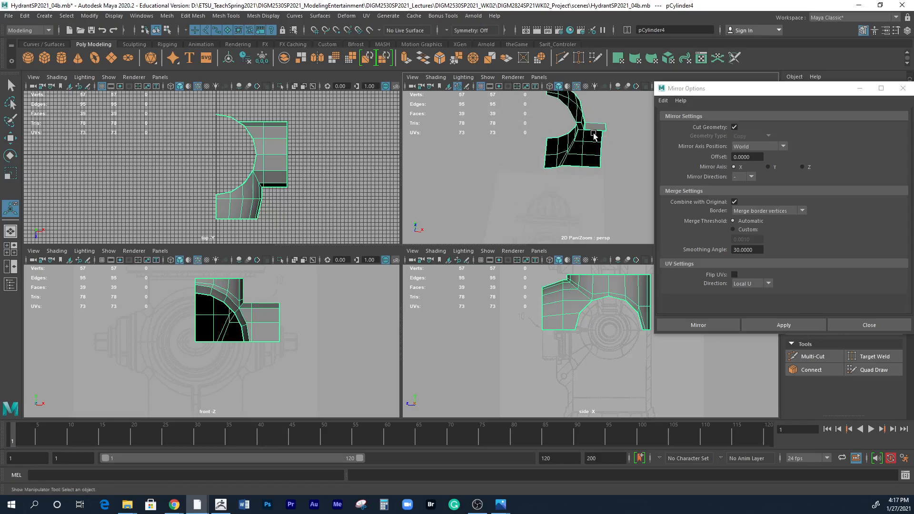
# Set the Mirror border handling to Do not merge borders.
pyautogui.keyDown('alt'); pyautogui.moveTo(577, 190); pyautogui.dragTo(622, 227); pyautogui.keyUp('alt')
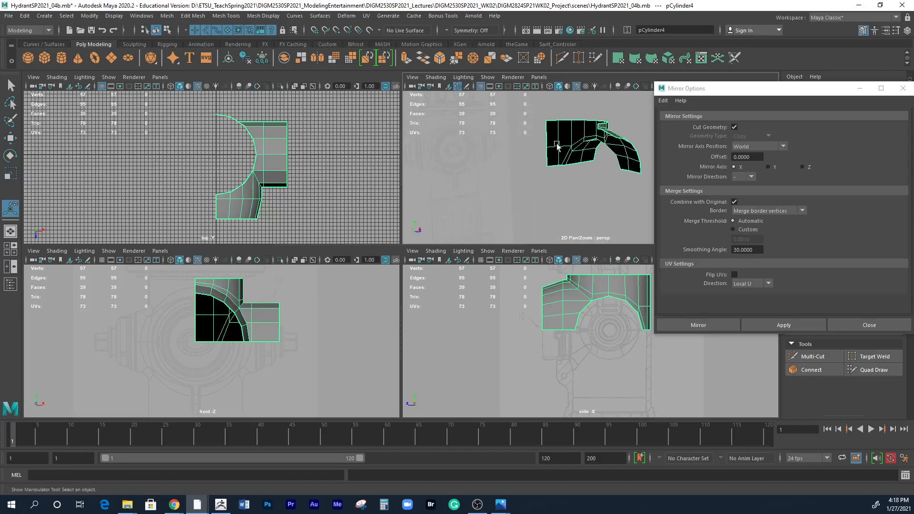
pyautogui.moveTo(604, 187)
pyautogui.keyDown('alt'); pyautogui.mouseDown()
pyautogui.moveTo(540, 198)
pyautogui.moveTo(618, 198)
pyautogui.mouseUp(); pyautogui.keyUp('alt')
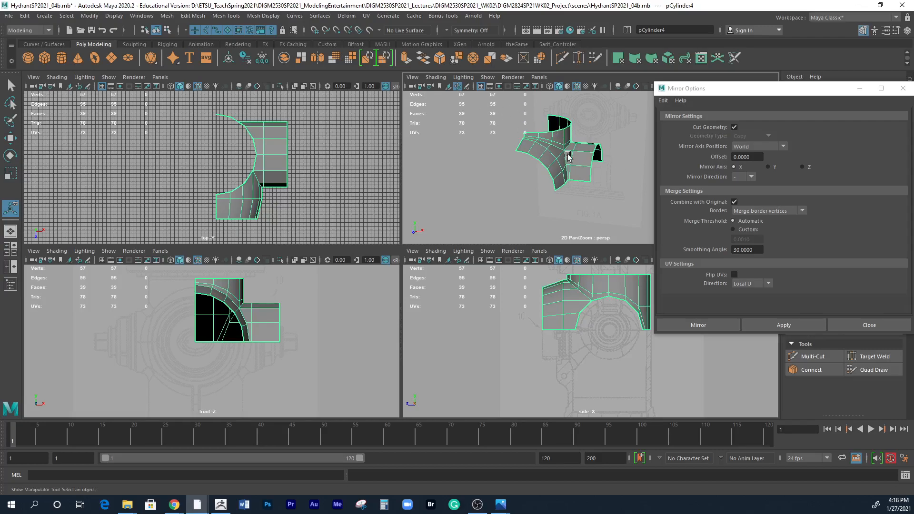
pyautogui.click(779, 212)
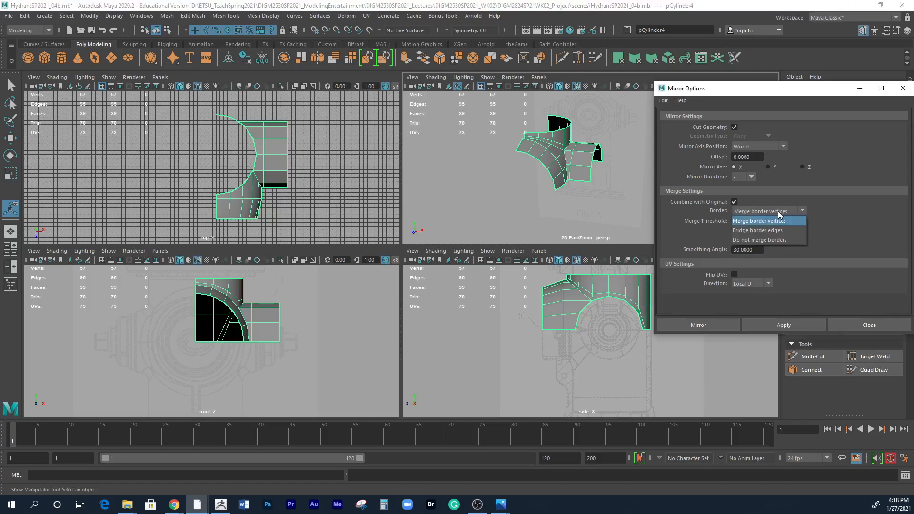
pyautogui.click(774, 241)
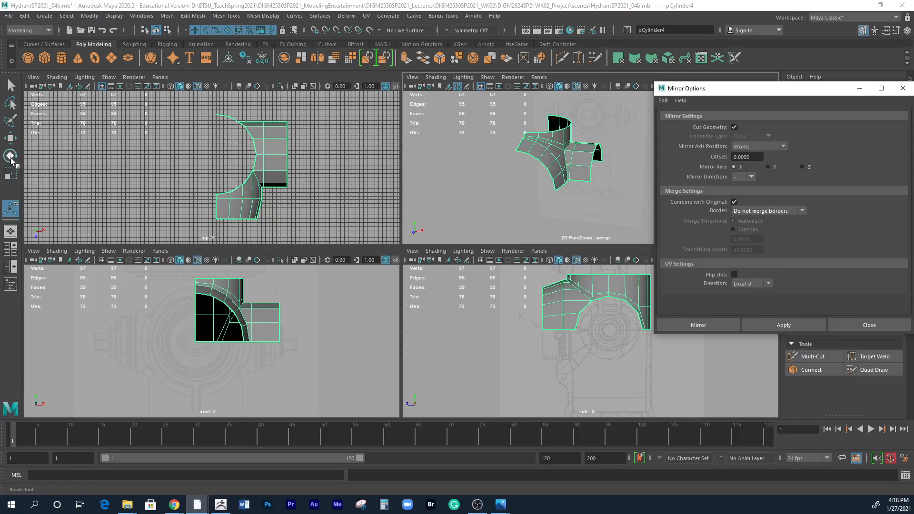
# Display the shell's pivot with the Move tool and temporarily show the front view grid to compare the pivot with the world axes.
pyautogui.click(10, 138)
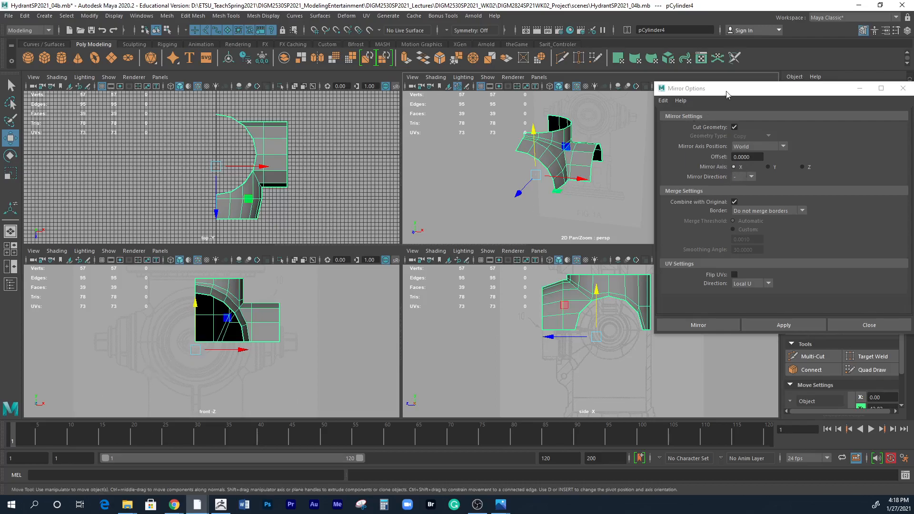
pyautogui.moveTo(726, 94); pyautogui.dragTo(635, 307)
pyautogui.click(910, 119)
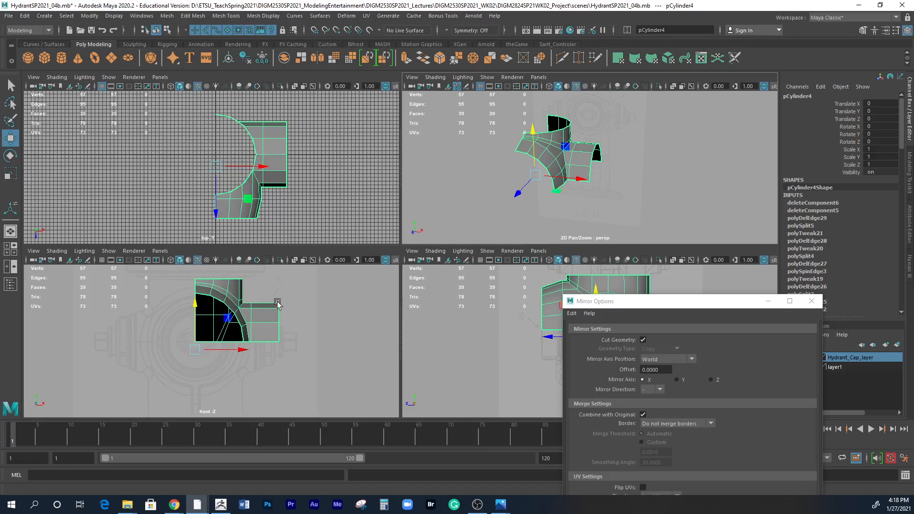
pyautogui.click(102, 260)
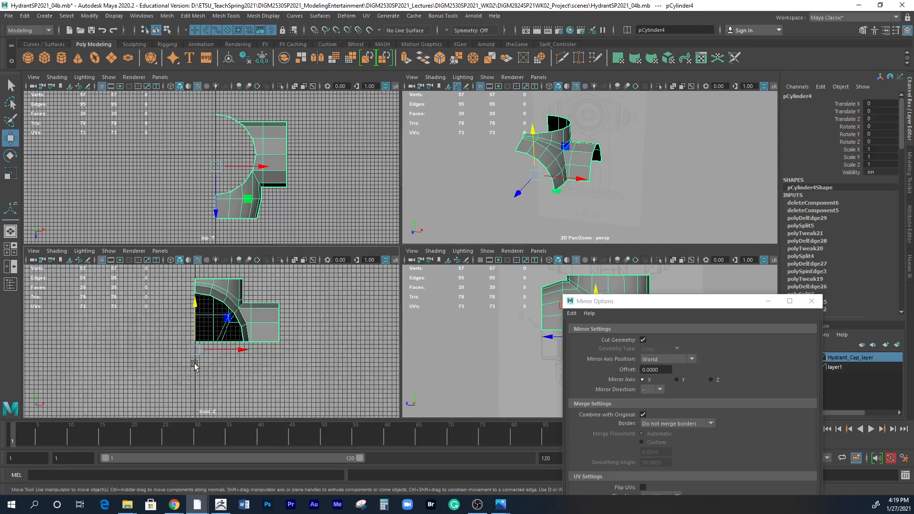
pyautogui.keyDown('alt'); pyautogui.moveTo(252, 360); pyautogui.dragTo(259, 267, button='middle'); pyautogui.keyUp('alt')
pyautogui.moveTo(247, 395)
pyautogui.keyDown('alt'); pyautogui.mouseDown(button='middle')
pyautogui.moveTo(249, 359)
pyautogui.moveTo(218, 430)
pyautogui.mouseUp(button='middle'); pyautogui.keyUp('alt')
pyautogui.keyDown('alt'); pyautogui.moveTo(252, 295); pyautogui.dragTo(251, 401, button='middle'); pyautogui.keyUp('alt')
pyautogui.keyDown('alt'); pyautogui.moveTo(255, 349); pyautogui.dragTo(249, 352, button='middle'); pyautogui.keyUp('alt')
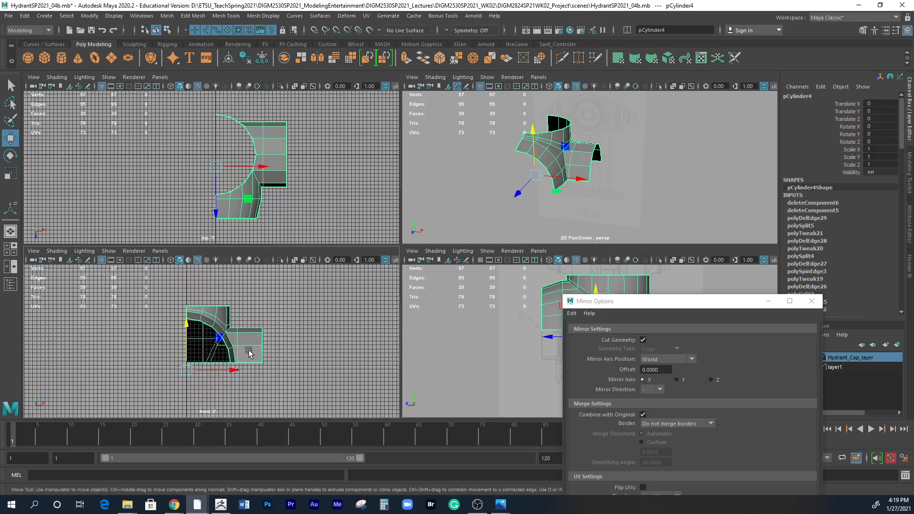
pyautogui.click(102, 259)
# Try mirroring the shell across the world X axis without merging borders, and undo the mirror.
pyautogui.moveTo(628, 306); pyautogui.dragTo(343, 126)
pyautogui.keyDown('alt'); pyautogui.moveTo(252, 407); pyautogui.dragTo(348, 407, button='right'); pyautogui.keyUp('alt')
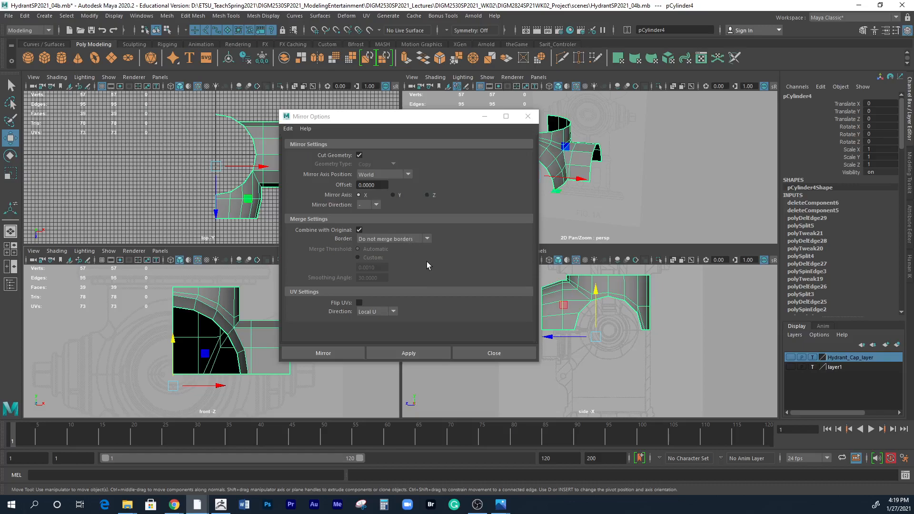
pyautogui.click(424, 354)
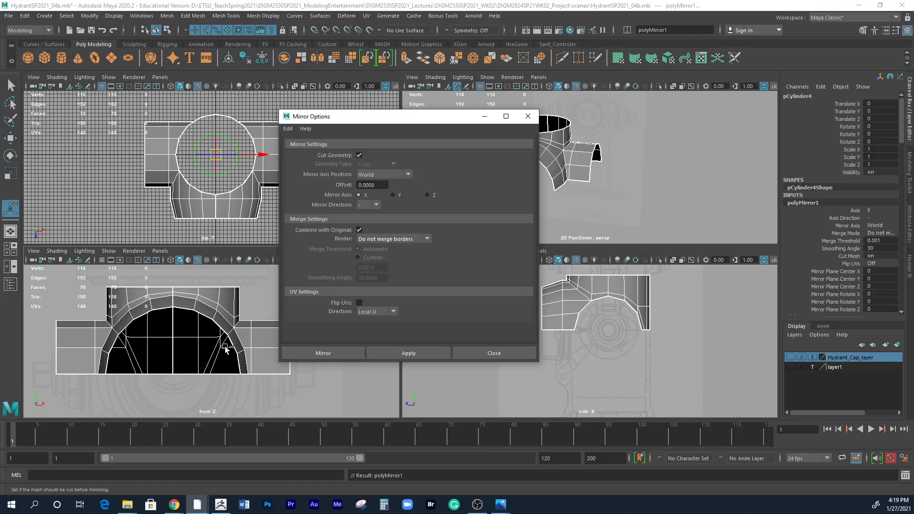
pyautogui.hotkey('ctrl', 'z')
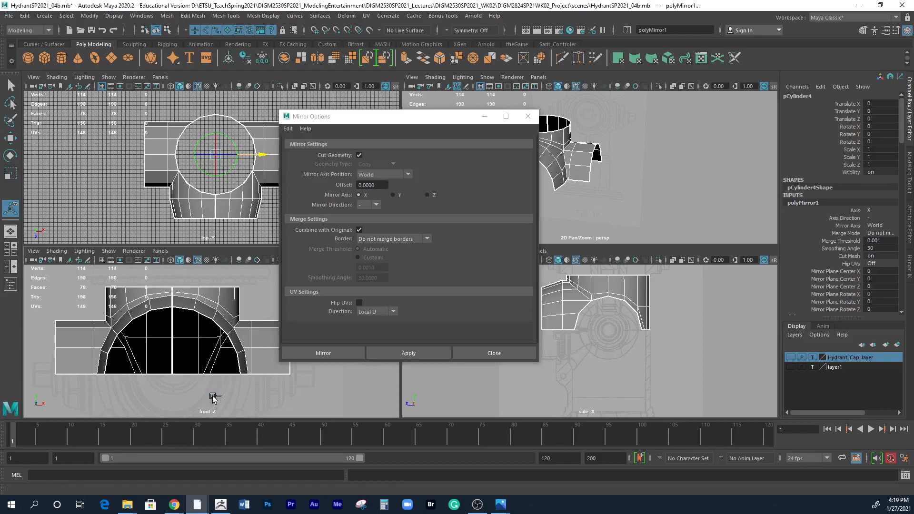
pyautogui.hotkey('ctrl', 'z')
# Set the mirror axis to Y and look at the shell's pivot in the front view.
pyautogui.keyDown('alt'); pyautogui.moveTo(608, 199); pyautogui.dragTo(583, 176); pyautogui.keyUp('alt')
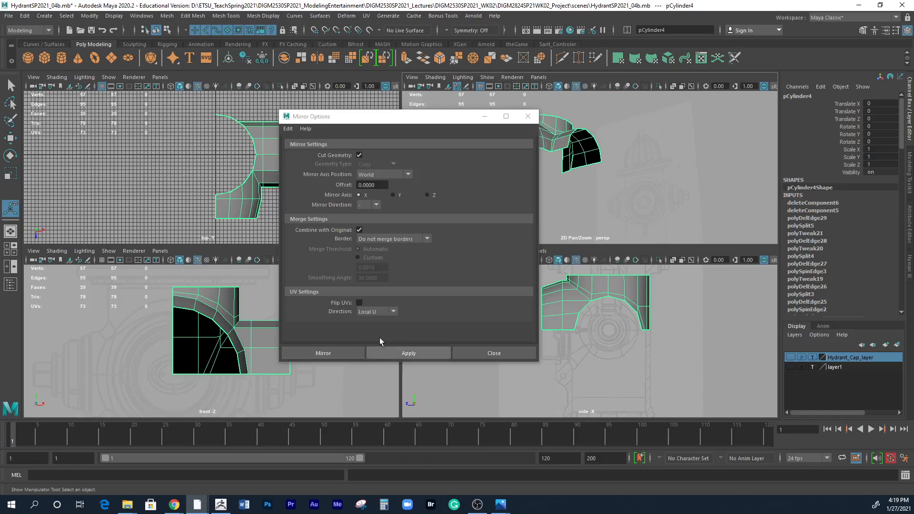
pyautogui.click(396, 193)
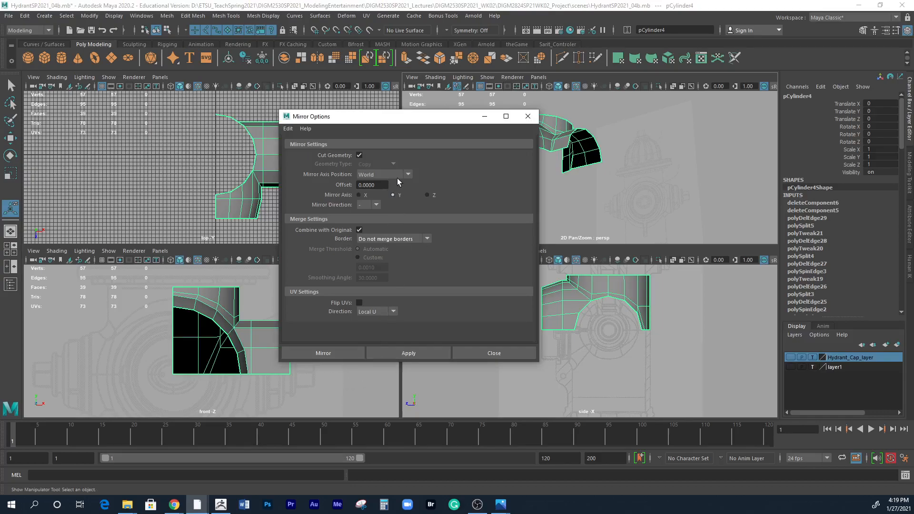
pyautogui.middleClick(204, 402)
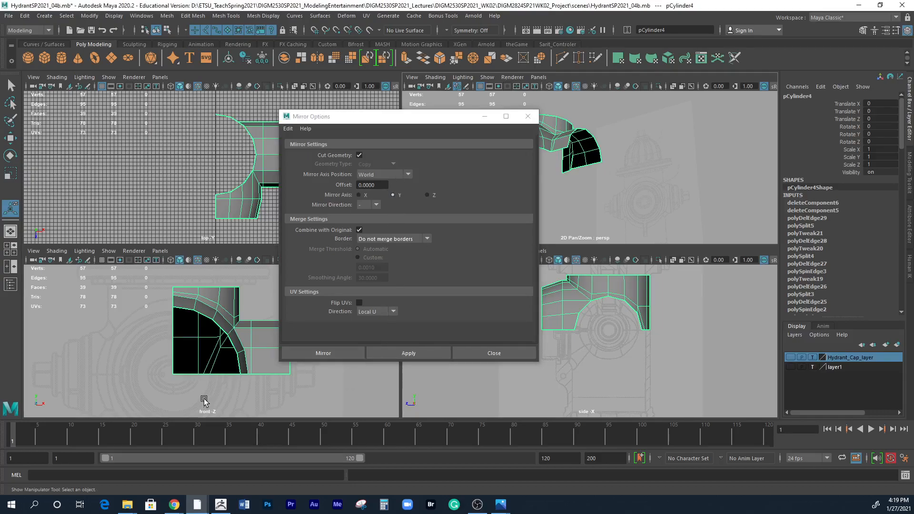
pyautogui.press('w')
pyautogui.keyDown('alt'); pyautogui.moveTo(239, 399); pyautogui.dragTo(112, 378, button='right'); pyautogui.keyUp('alt')
pyautogui.keyDown('alt'); pyautogui.moveTo(319, 388); pyautogui.dragTo(252, 373, button='right'); pyautogui.keyUp('alt')
pyautogui.keyDown('alt'); pyautogui.moveTo(218, 344); pyautogui.dragTo(211, 295, button='middle'); pyautogui.keyUp('alt')
pyautogui.keyDown('alt'); pyautogui.moveTo(259, 357); pyautogui.dragTo(259, 299, button='middle'); pyautogui.keyUp('alt')
pyautogui.keyDown('alt'); pyautogui.moveTo(215, 366); pyautogui.dragTo(117, 363, button='right'); pyautogui.keyUp('alt')
pyautogui.moveTo(309, 405)
pyautogui.keyDown('alt'); pyautogui.mouseDown(button='right')
pyautogui.moveTo(224, 388)
pyautogui.moveTo(287, 397)
pyautogui.moveTo(264, 390)
pyautogui.mouseUp(button='right'); pyautogui.keyUp('alt')
pyautogui.keyDown('alt'); pyautogui.moveTo(244, 356); pyautogui.dragTo(243, 314, button='middle'); pyautogui.keyUp('alt')
pyautogui.moveTo(242, 316)
pyautogui.keyDown('alt'); pyautogui.mouseDown(button='right')
pyautogui.moveTo(173, 346)
pyautogui.moveTo(155, 342)
pyautogui.mouseUp(button='right'); pyautogui.keyUp('alt')
# Show the grid in the front view, enlarge that view, and move the Mirror window clear of the shell.
pyautogui.click(102, 260)
pyautogui.keyDown('alt'); pyautogui.moveTo(190, 348); pyautogui.dragTo(177, 390, button='middle'); pyautogui.keyUp('alt')
pyautogui.keyDown('alt'); pyautogui.moveTo(180, 367); pyautogui.dragTo(367, 388, button='right'); pyautogui.keyUp('alt')
pyautogui.press('space')
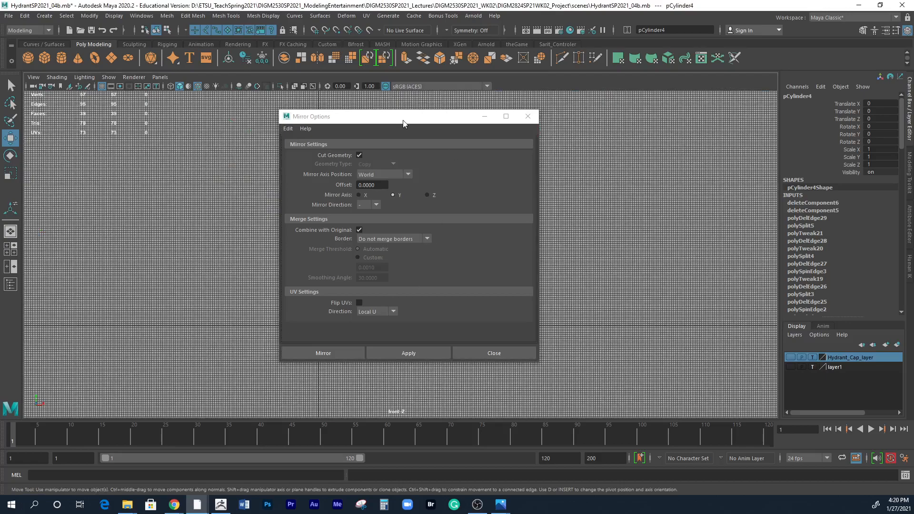
pyautogui.moveTo(403, 120); pyautogui.dragTo(658, 95)
pyautogui.keyDown('alt'); pyautogui.moveTo(420, 334); pyautogui.dragTo(552, 348, button='right'); pyautogui.keyUp('alt')
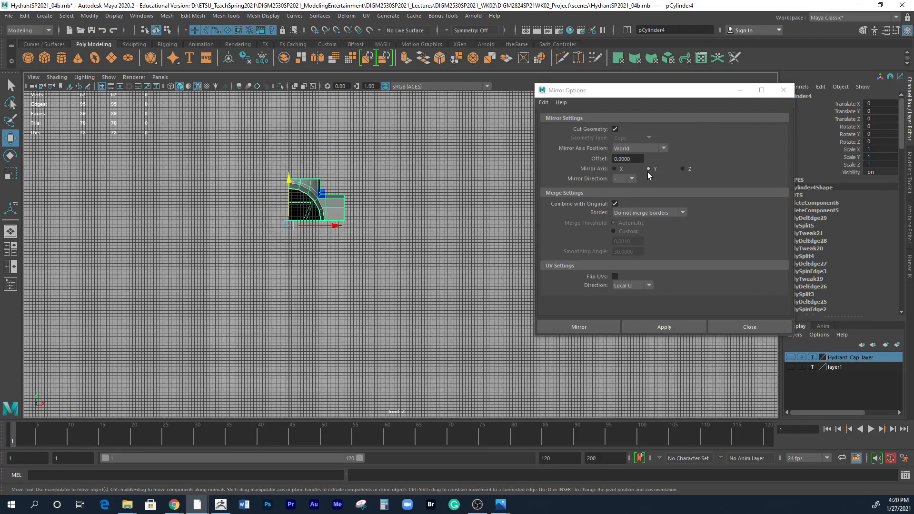
# Try mirroring the shell across the world Y axis, check the copy's position, and undo the mirror.
pyautogui.click(666, 326)
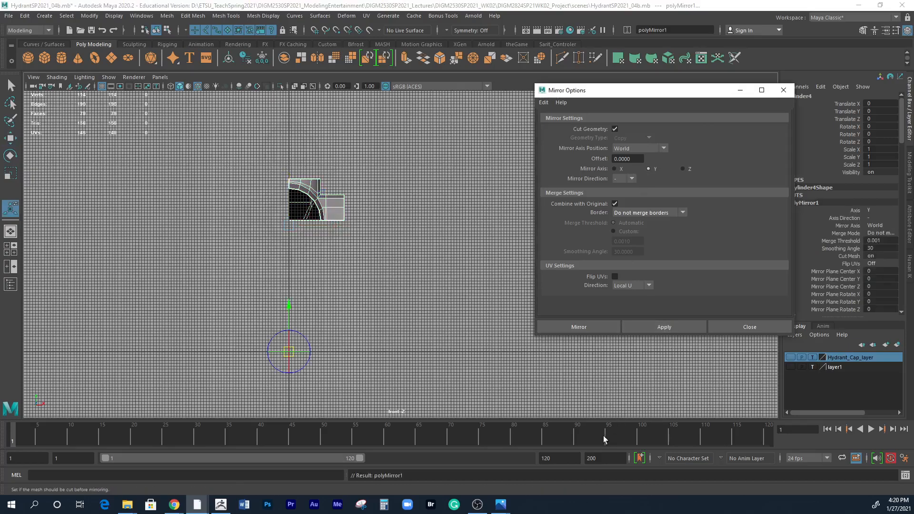
pyautogui.keyDown('alt'); pyautogui.moveTo(477, 292); pyautogui.dragTo(267, 296, button='right'); pyautogui.keyUp('alt')
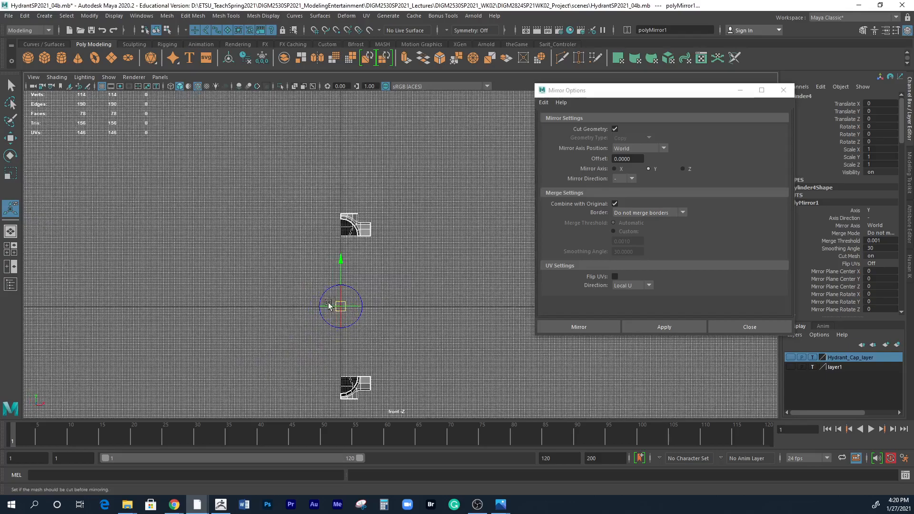
pyautogui.hotkey('ctrl', 'z')
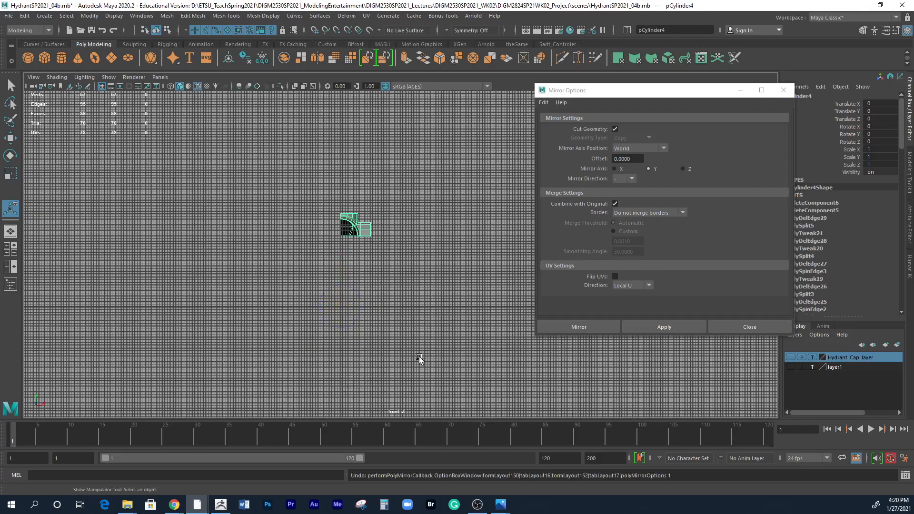
# Set the mirror axis position to Object and frame the shell with its pivot displayed.
pyautogui.press('w')
pyautogui.keyDown('alt'); pyautogui.moveTo(398, 302); pyautogui.dragTo(718, 323, button='right'); pyautogui.keyUp('alt')
pyautogui.keyDown('alt'); pyautogui.moveTo(335, 253); pyautogui.dragTo(366, 306, button='middle'); pyautogui.keyUp('alt')
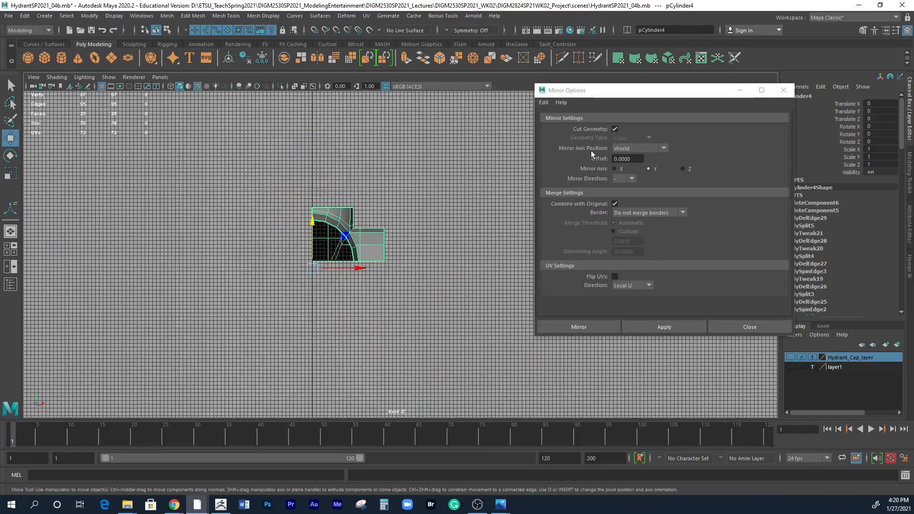
pyautogui.click(623, 148)
pyautogui.click(626, 168)
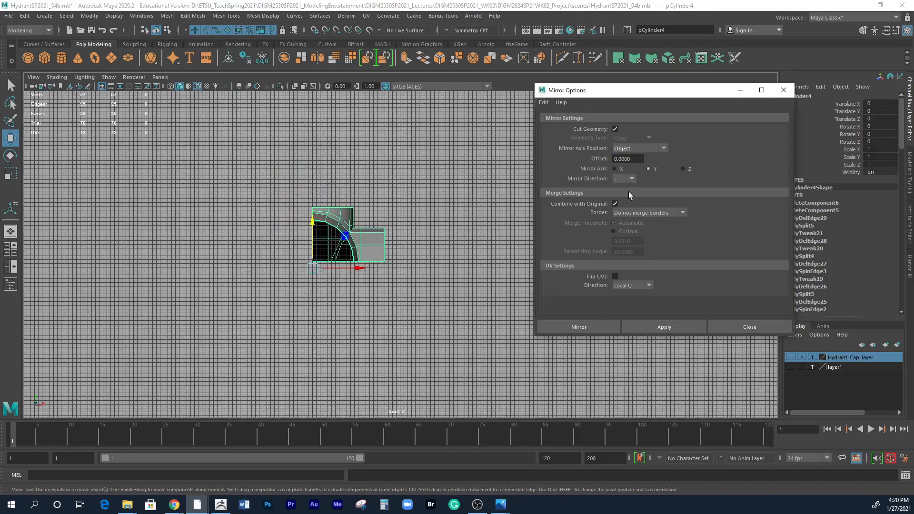
pyautogui.keyDown('alt'); pyautogui.moveTo(301, 312); pyautogui.dragTo(708, 309, button='right'); pyautogui.keyUp('alt')
pyautogui.keyDown('alt'); pyautogui.moveTo(244, 312); pyautogui.dragTo(338, 327, button='middle'); pyautogui.keyUp('alt')
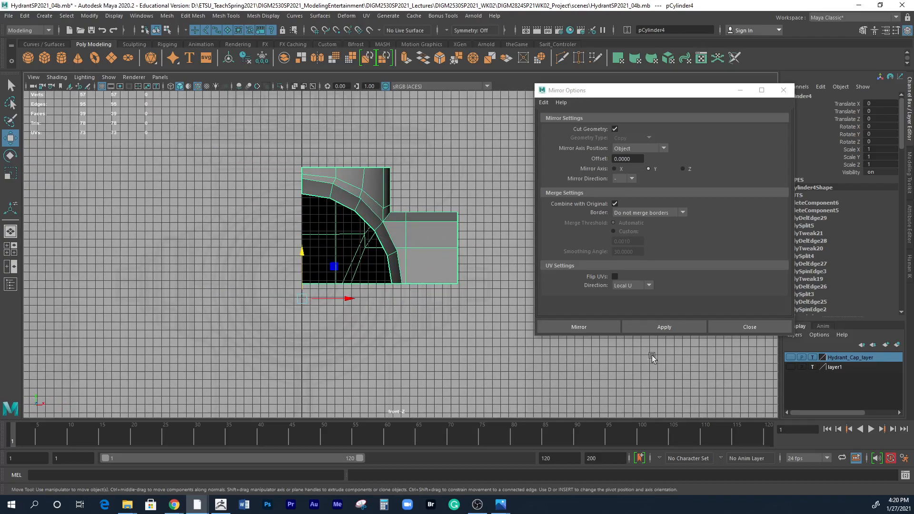
# Try mirroring the shell across its object Y axis, undo the mirror, and keep the axis position at Object.
pyautogui.click(684, 330)
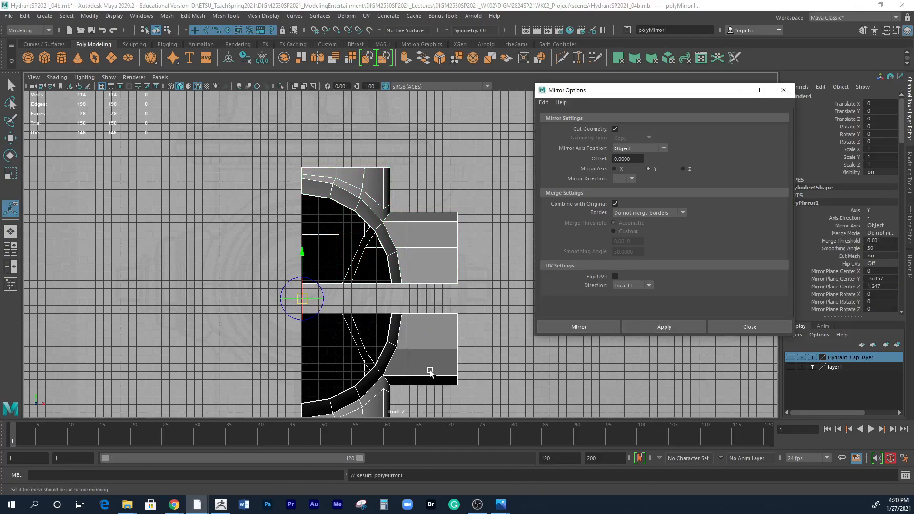
pyautogui.hotkey('ctrl', 'z')
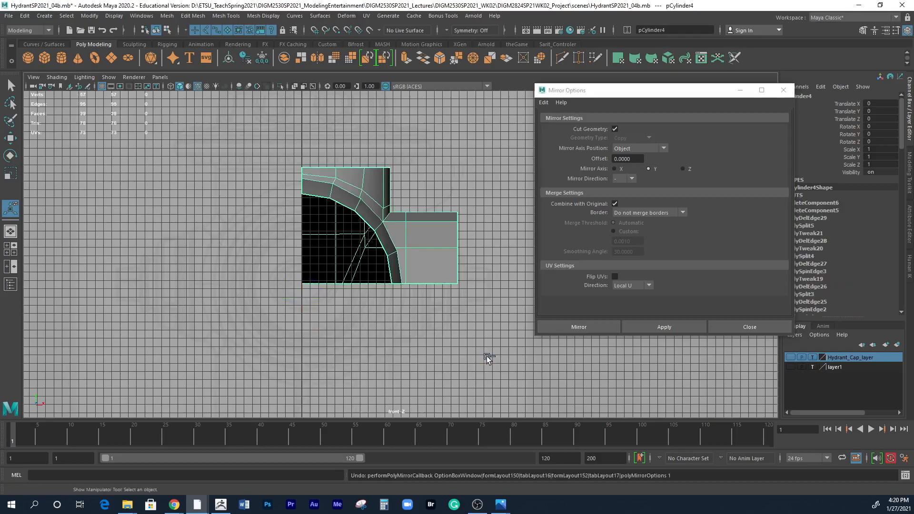
pyautogui.press('w')
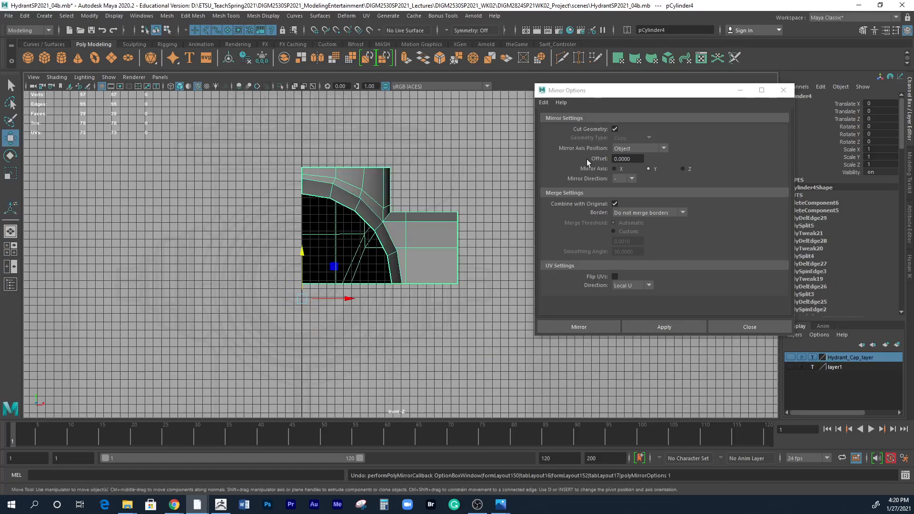
pyautogui.click(633, 148)
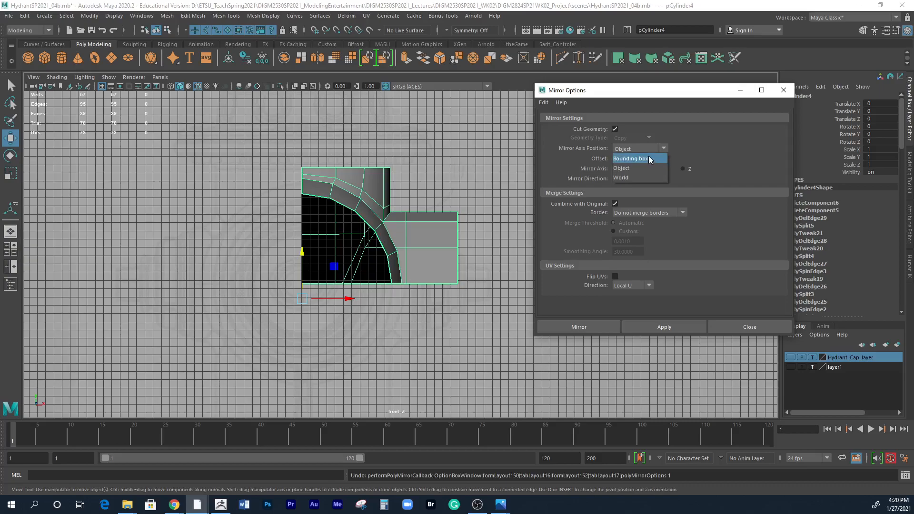
pyautogui.click(641, 168)
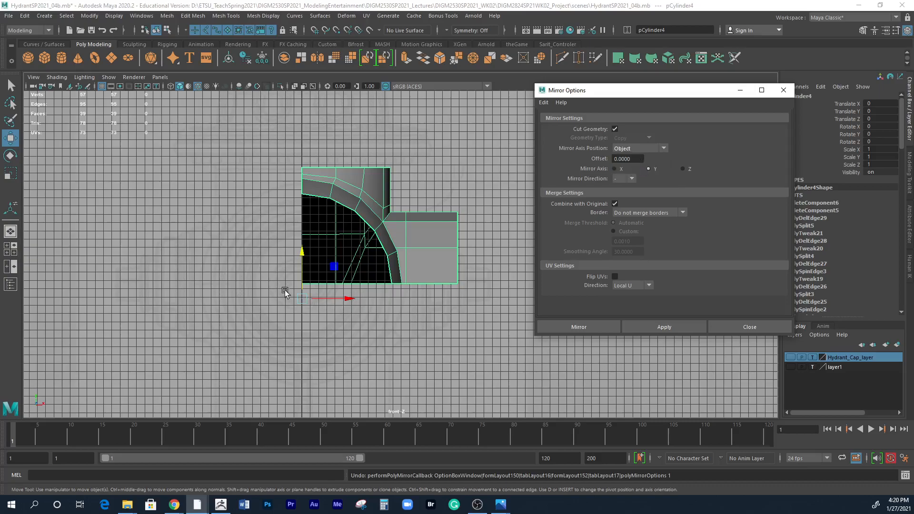
# Start editing the shell's pivot, return to the four-view layout, and move the Mirror window clear of the views.
pyautogui.middleClick(314, 318)
pyautogui.press('d')
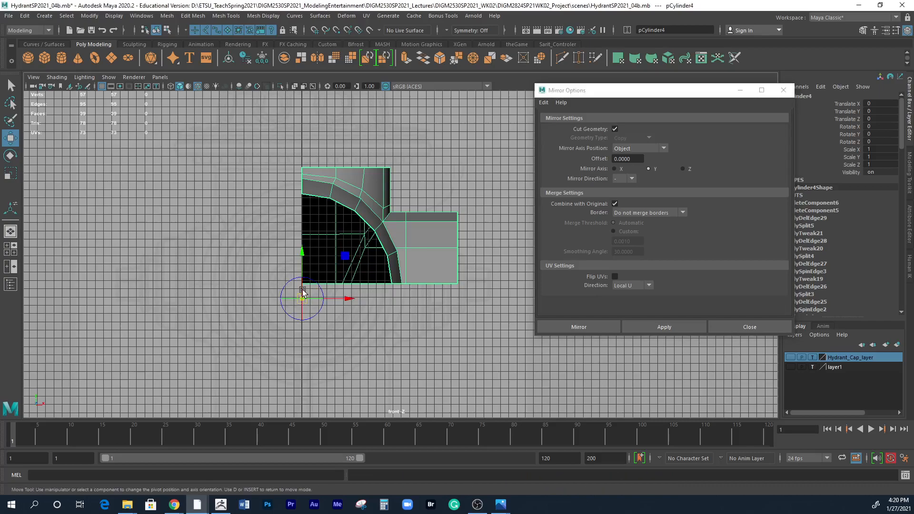
pyautogui.scroll(2, 435, 313)
pyautogui.scroll(5, 338, 334)
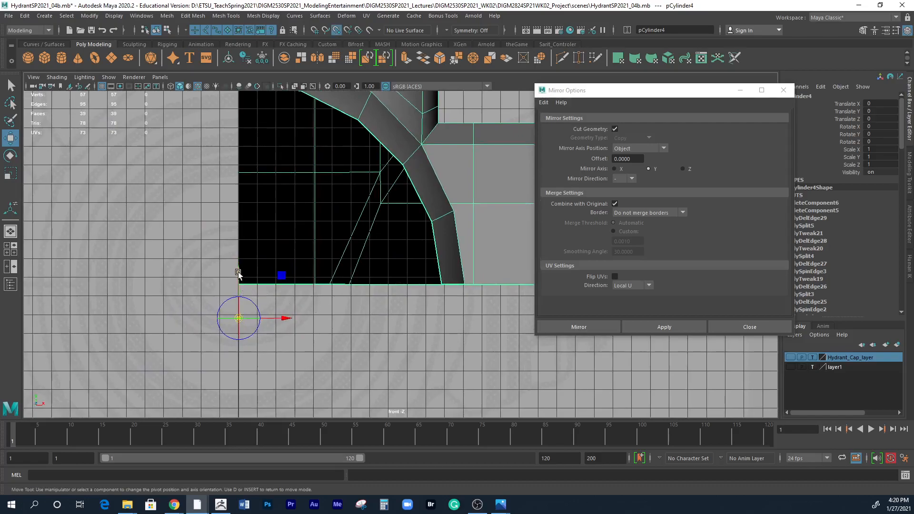
pyautogui.press('space')
pyautogui.hotkey('alt', 'space')
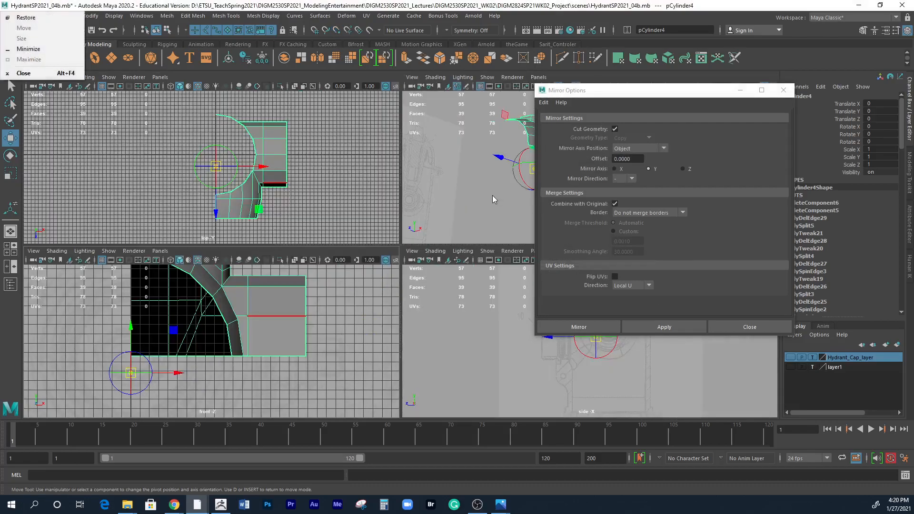
pyautogui.press('Escape')
pyautogui.press('f')
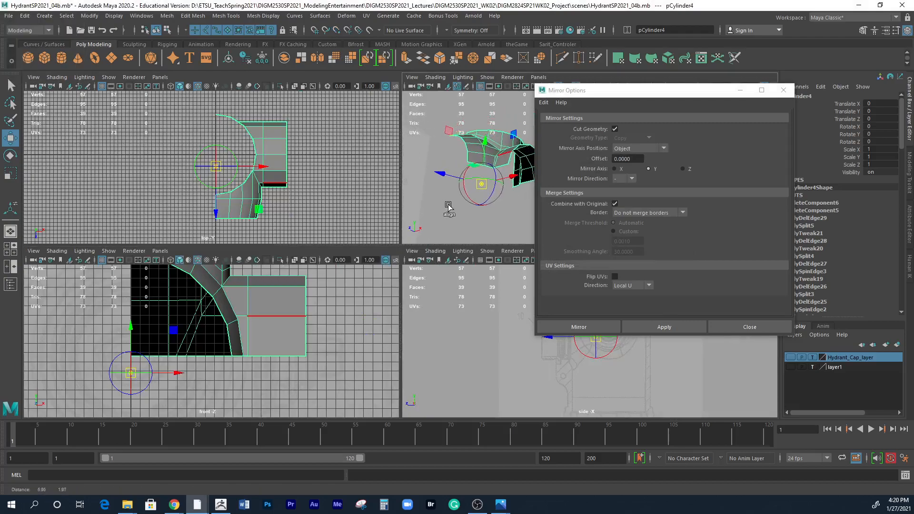
pyautogui.moveTo(687, 95); pyautogui.dragTo(824, 106)
pyautogui.keyDown('alt'); pyautogui.moveTo(546, 190); pyautogui.dragTo(596, 269); pyautogui.keyUp('alt')
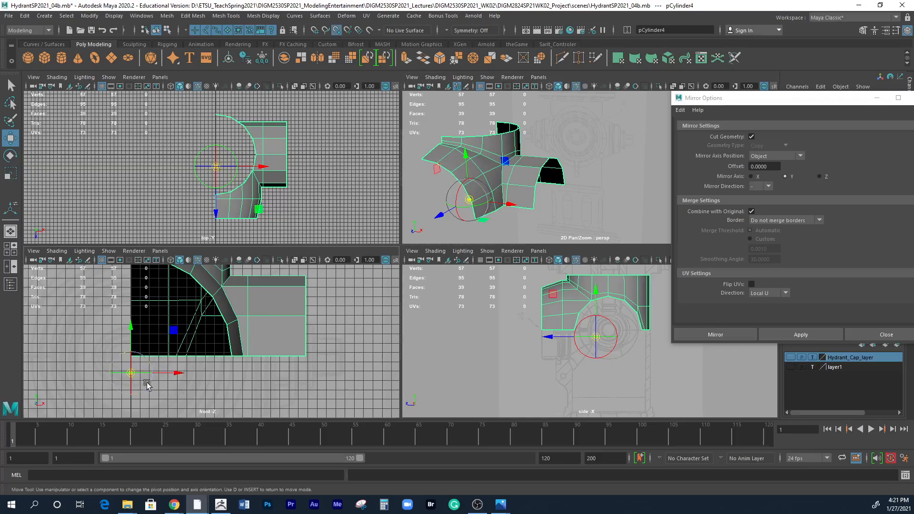
# Move the shell's pivot straight up in the front view, snapping it to the vertices along the shell's lower edge.
pyautogui.press('d')
pyautogui.press('v')
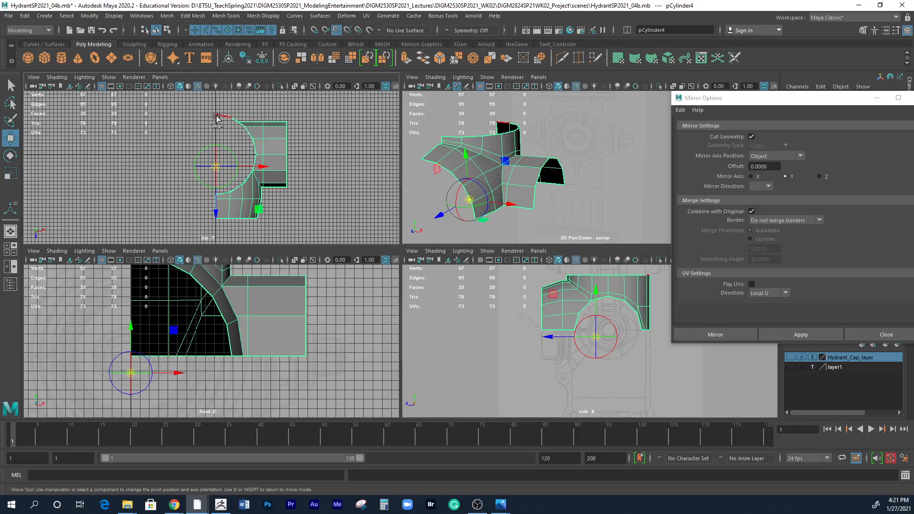
pyautogui.moveTo(130, 327)
pyautogui.mouseDown()
pyautogui.moveTo(129, 338)
pyautogui.moveTo(128, 320)
pyautogui.moveTo(128, 341)
pyautogui.mouseUp()
pyautogui.press('d')
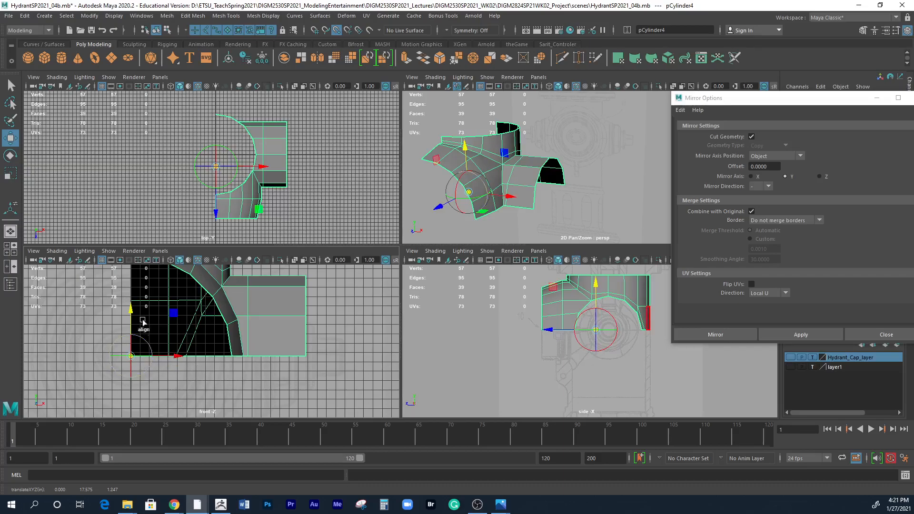
pyautogui.press('d')
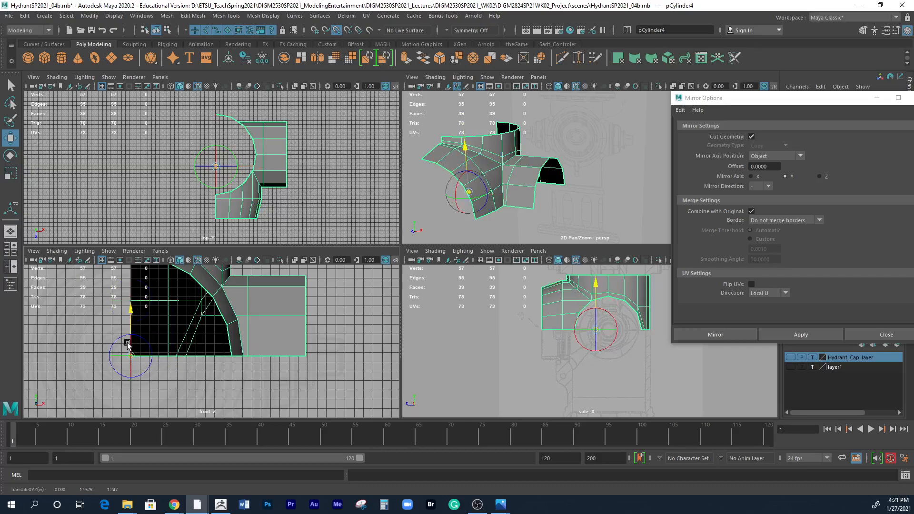
# Leave pivot editing and undo the shell's last pivot move.
pyautogui.press('d')
pyautogui.hotkey('ctrl', 'z')
pyautogui.hotkey('ctrl', 'z')
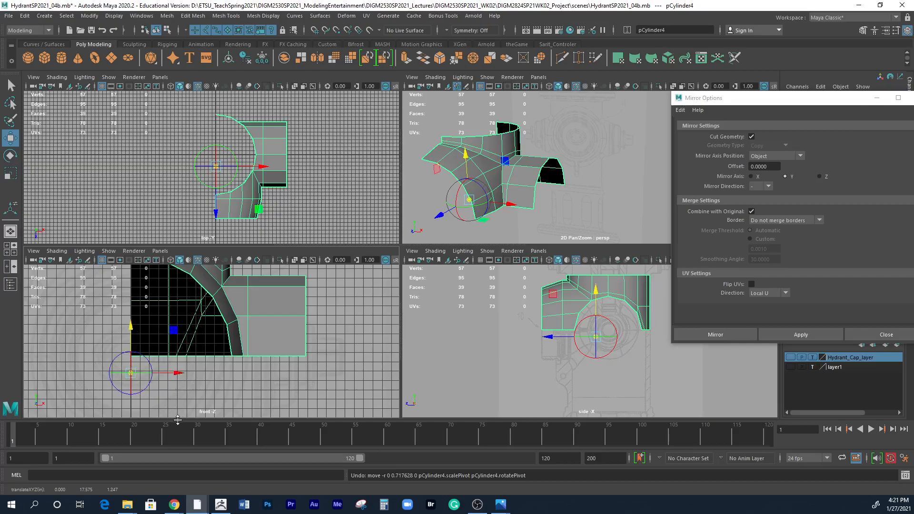
# Try vertex-snapping the shell's pivot without an axis constraint to the lower edge in the front view, and undo it.
pyautogui.press('v')
pyautogui.press('d')
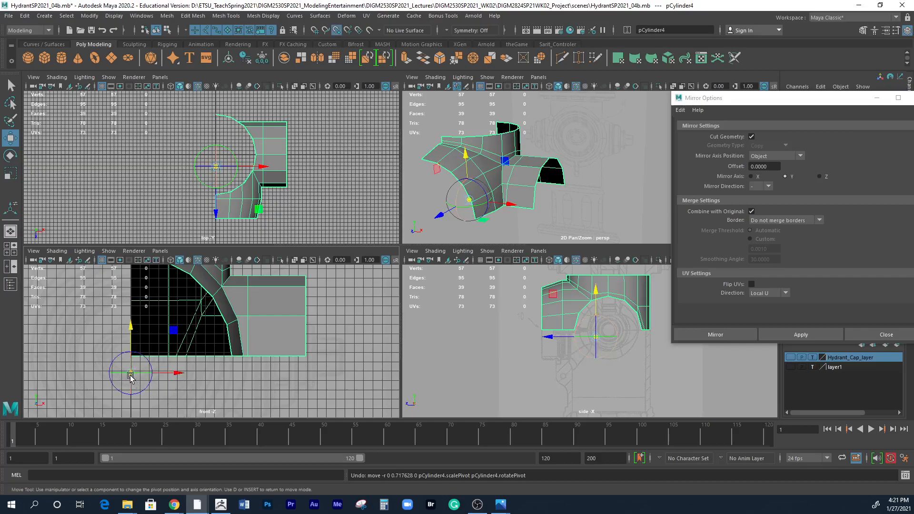
pyautogui.moveTo(133, 377); pyautogui.dragTo(133, 373)
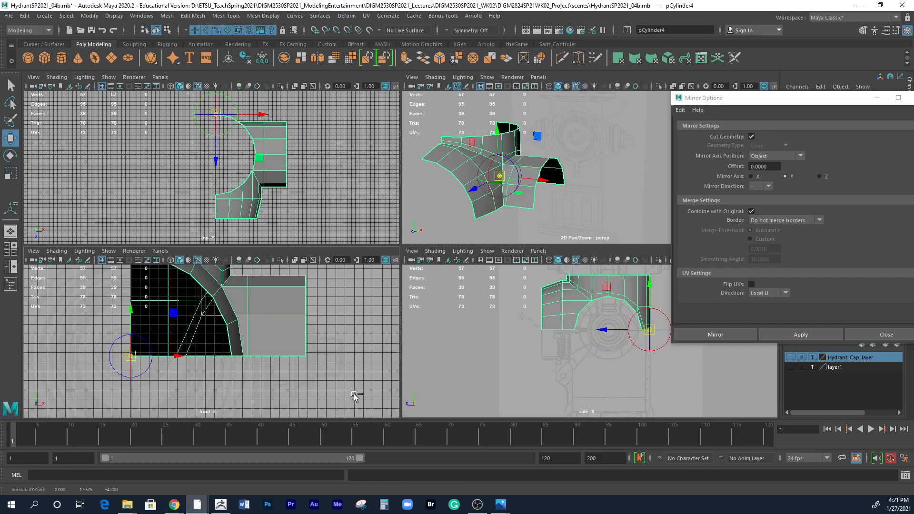
pyautogui.hotkey('ctrl', 'z')
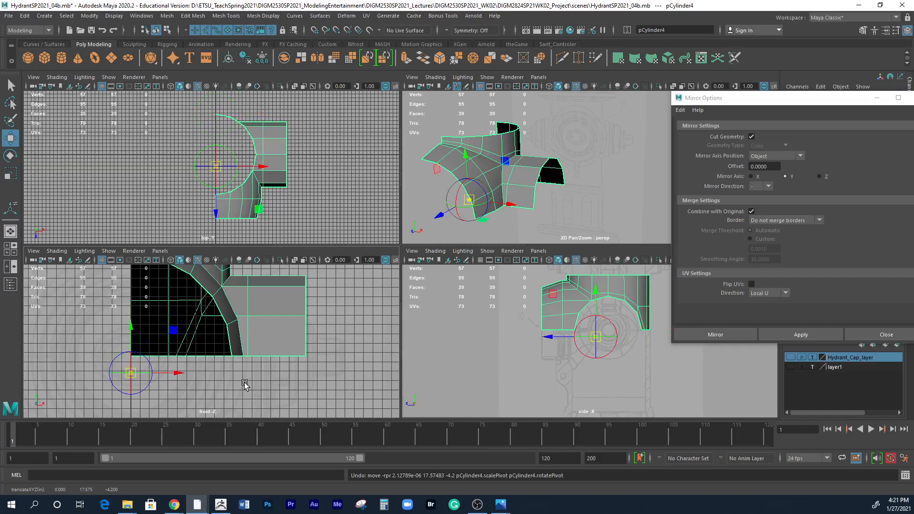
# Snap the shell's pivot along Y only to the lower-edge vertices in the front view and leave pivot editing.
pyautogui.press('v')
pyautogui.moveTo(132, 327); pyautogui.dragTo(128, 351)
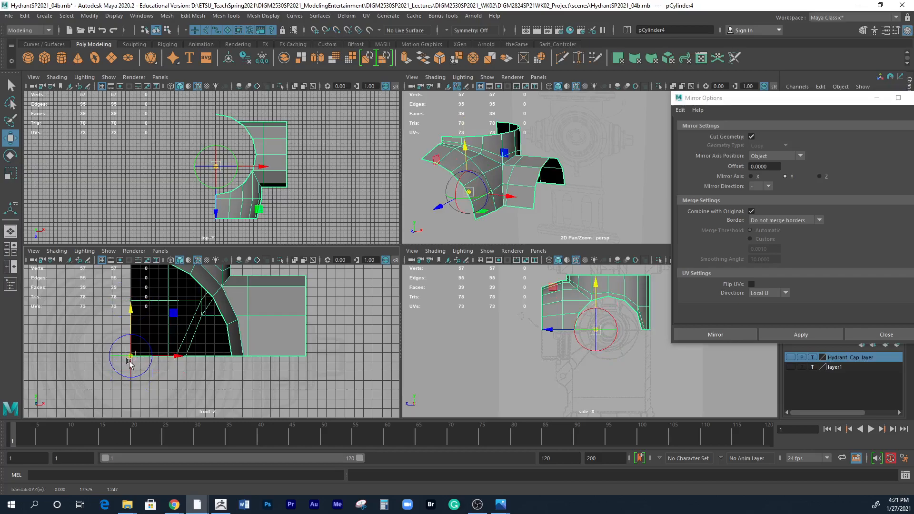
pyautogui.press('d')
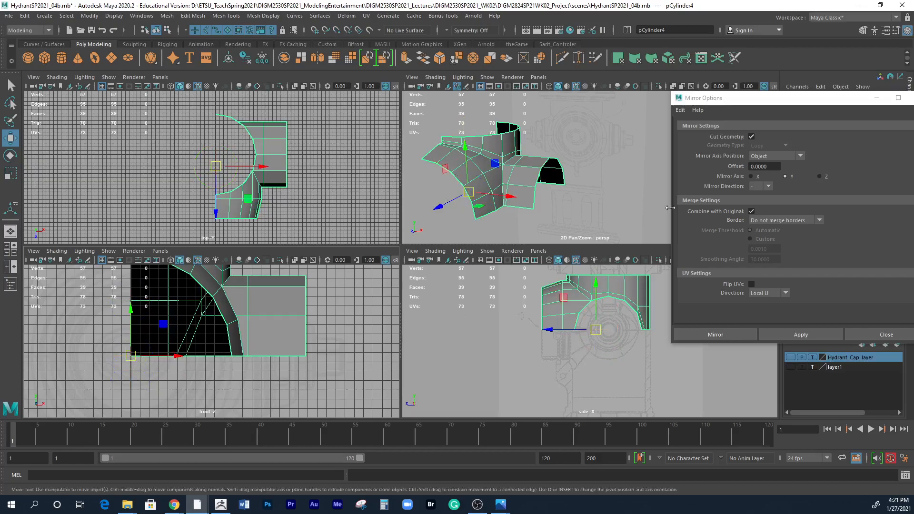
# Try mirroring the shell across its object Y axis from the snapped pivot, and undo both the mirror and the pivot move.
pyautogui.click(801, 335)
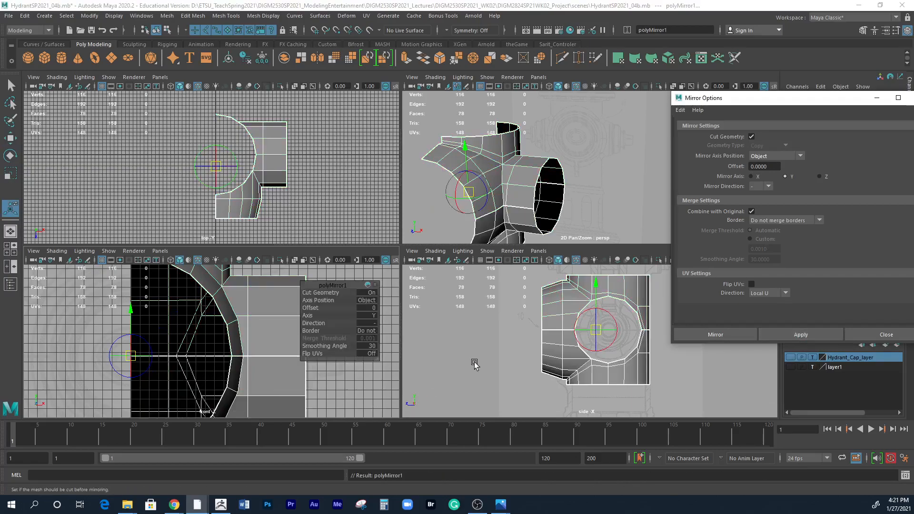
pyautogui.click(340, 391)
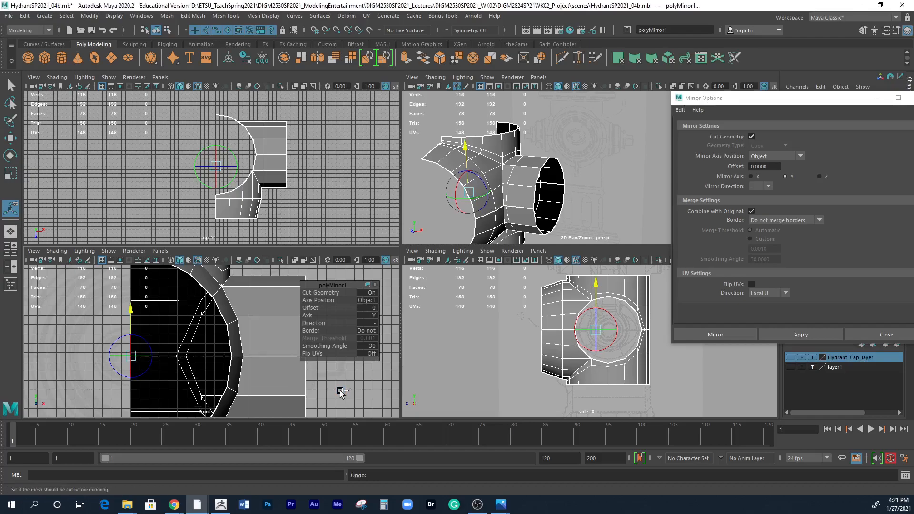
pyautogui.hotkey('ctrl', 'z')
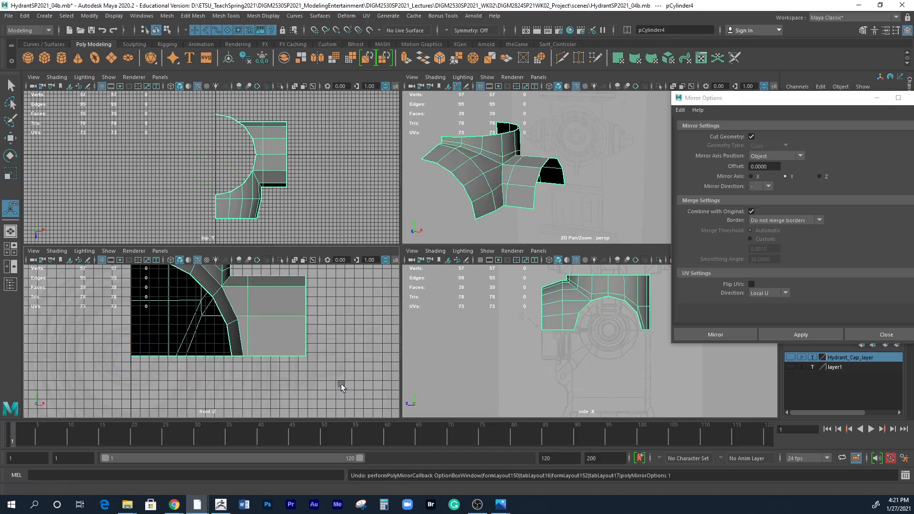
pyautogui.press('w')
pyautogui.hotkey('ctrl', 'z')
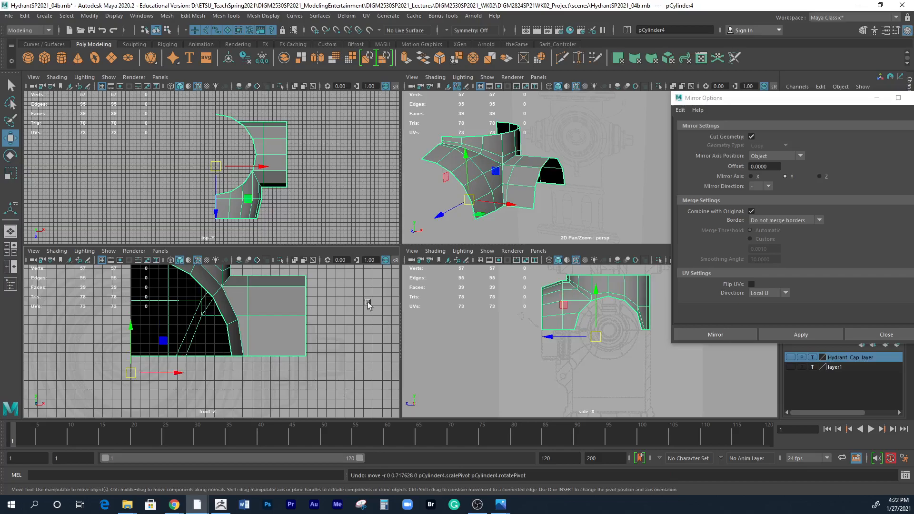
# Set the mirror axis position to Bounding box and mirror the shell across the Y axis without merging borders.
pyautogui.click(769, 155)
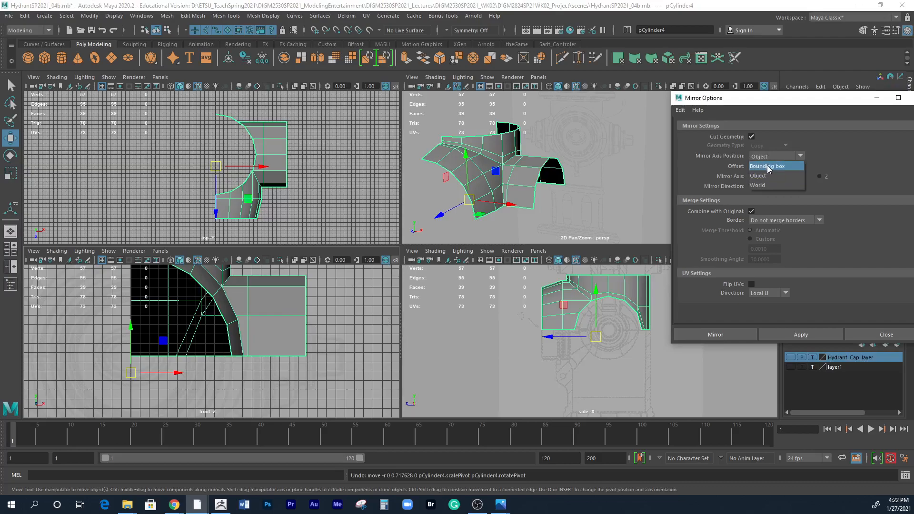
pyautogui.click(767, 166)
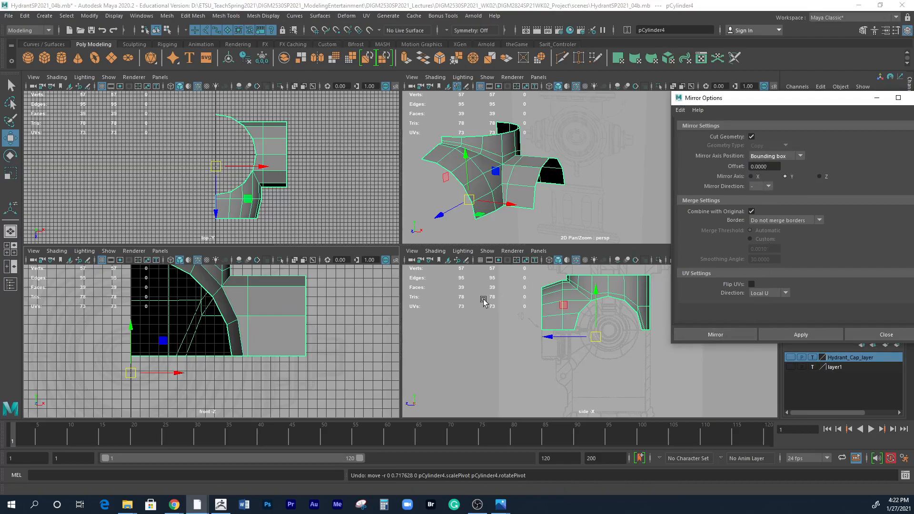
pyautogui.keyDown('alt'); pyautogui.moveTo(321, 365); pyautogui.dragTo(212, 336, button='right'); pyautogui.keyUp('alt')
pyautogui.keyDown('alt'); pyautogui.moveTo(212, 336); pyautogui.dragTo(226, 362, button='middle'); pyautogui.keyUp('alt')
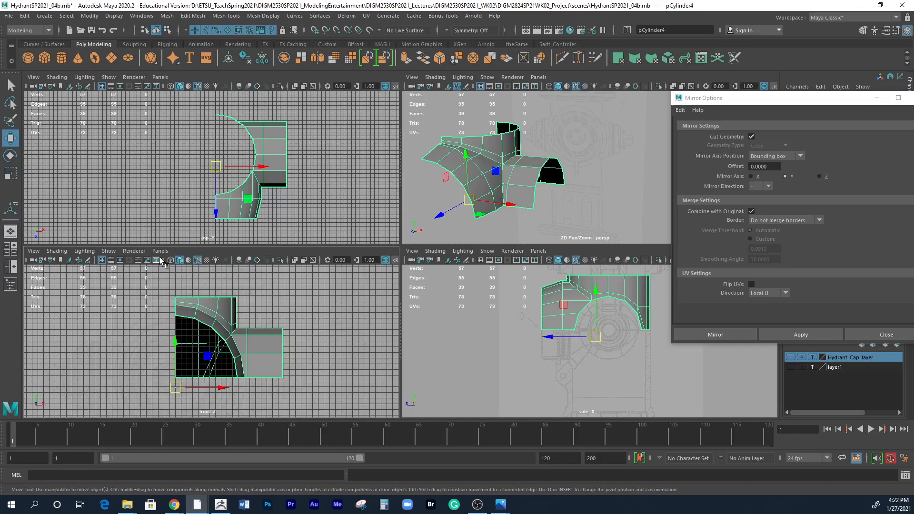
pyautogui.moveTo(553, 145); pyautogui.dragTo(597, 139, button='middle')
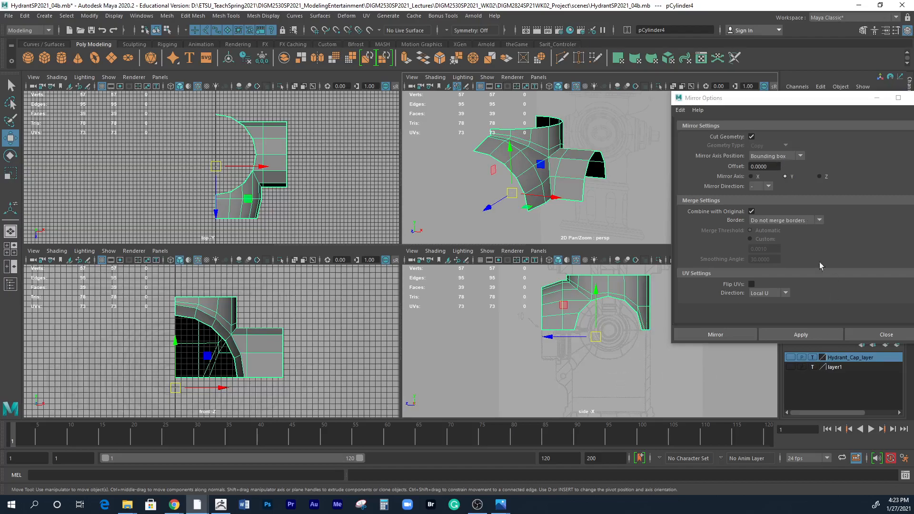
pyautogui.click(829, 333)
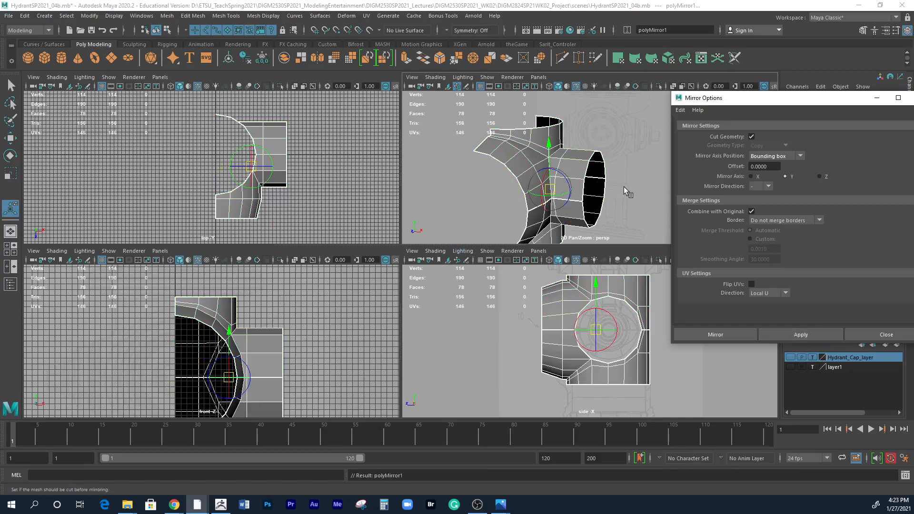
# Maximize the perspective view, select the mirrored body, and orbit to bring its central seam into view.
pyautogui.click(626, 202)
pyautogui.keyDown('alt'); pyautogui.moveTo(626, 201); pyautogui.dragTo(597, 199); pyautogui.keyUp('alt')
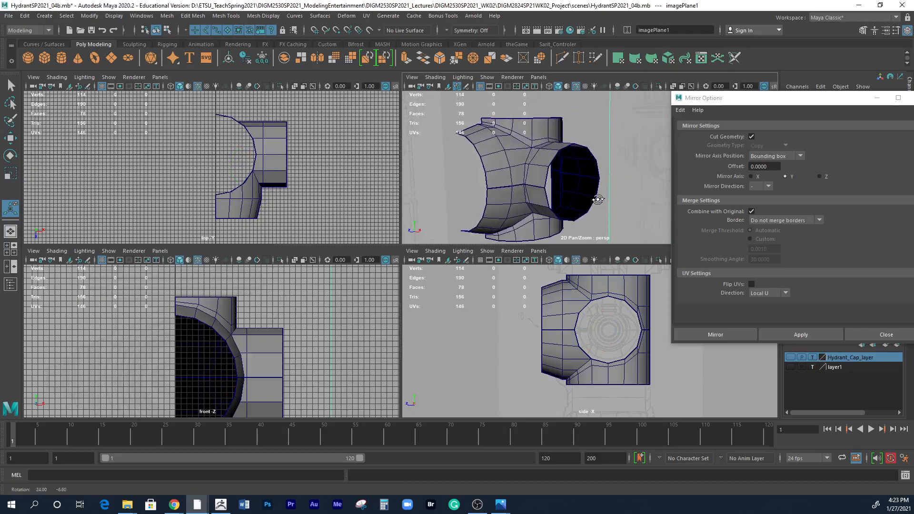
pyautogui.press('space')
pyautogui.click(294, 318)
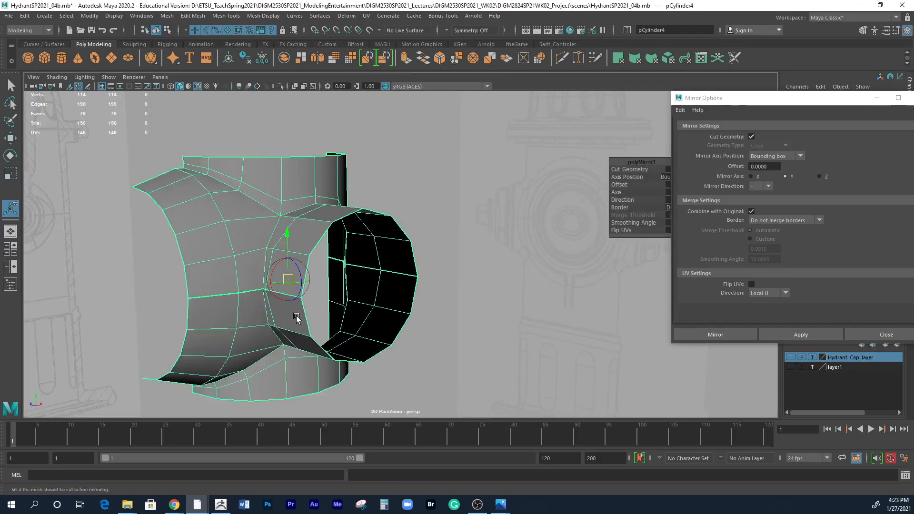
pyautogui.keyDown('alt'); pyautogui.moveTo(296, 319); pyautogui.dragTo(316, 289, button='middle'); pyautogui.keyUp('alt')
pyautogui.keyDown('alt'); pyautogui.moveTo(316, 289); pyautogui.dragTo(321, 288); pyautogui.keyUp('alt')
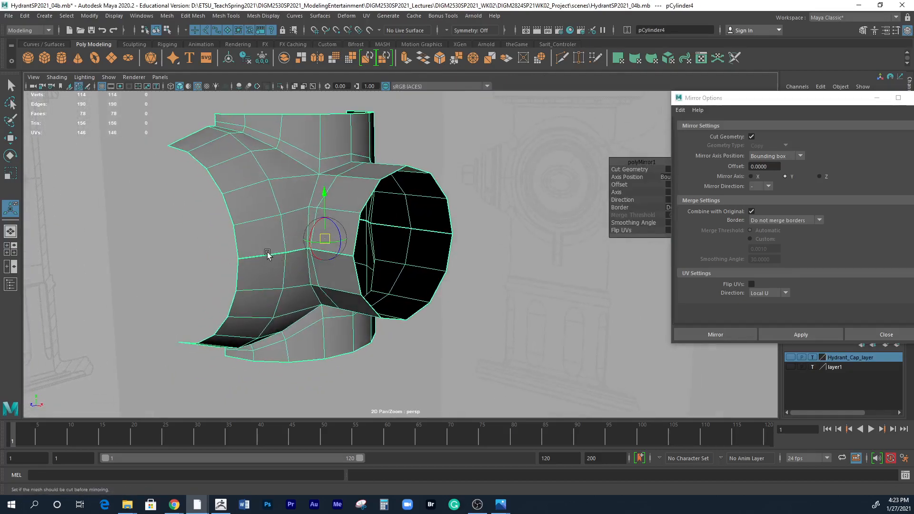
# Toggle the body's border edge display off and back on to check the open seam between the halves.
pyautogui.click(169, 17)
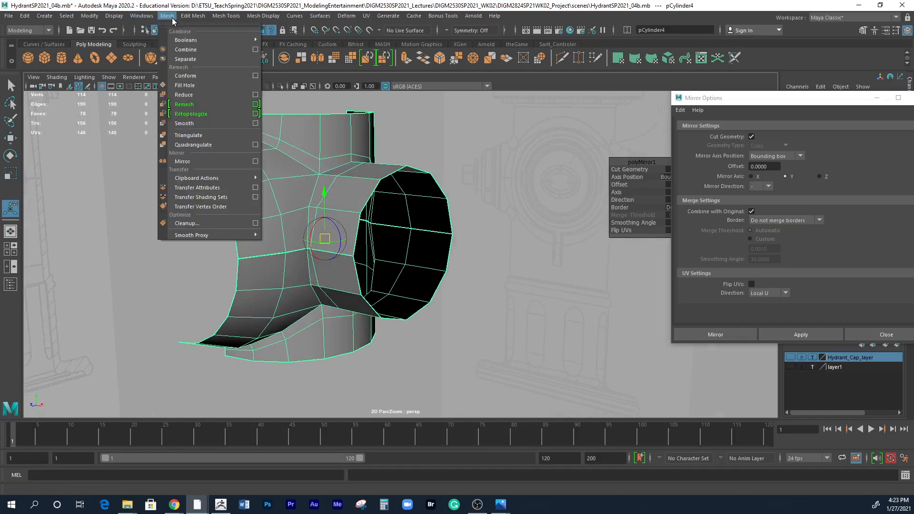
pyautogui.moveTo(113, 17)
pyautogui.moveTo(145, 140)
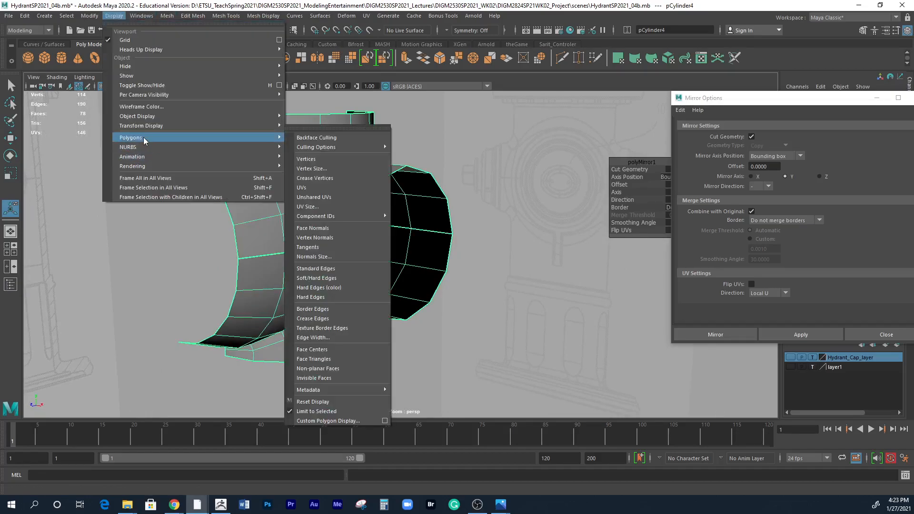
pyautogui.click(338, 308)
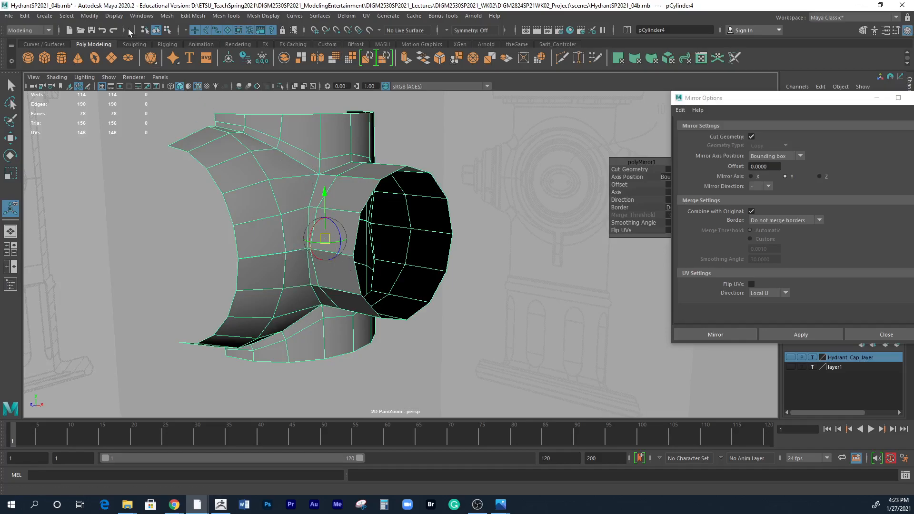
pyautogui.click(115, 15)
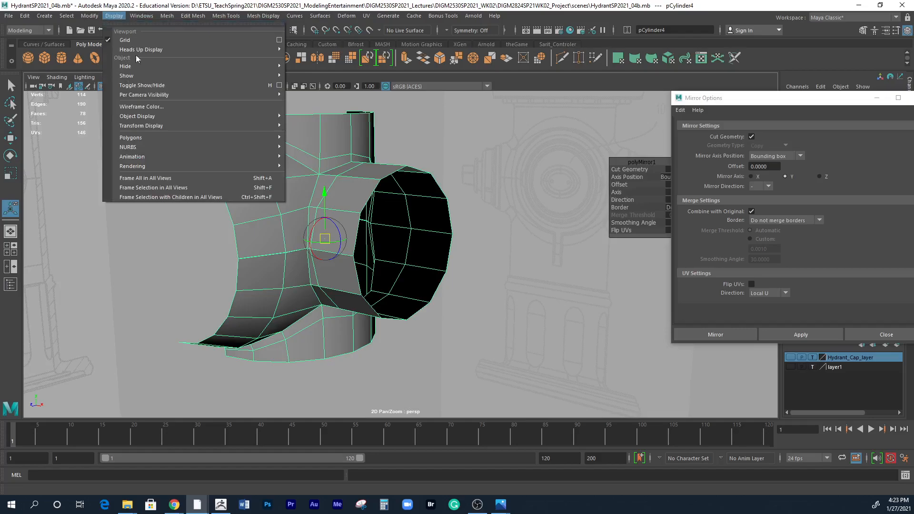
pyautogui.moveTo(160, 139)
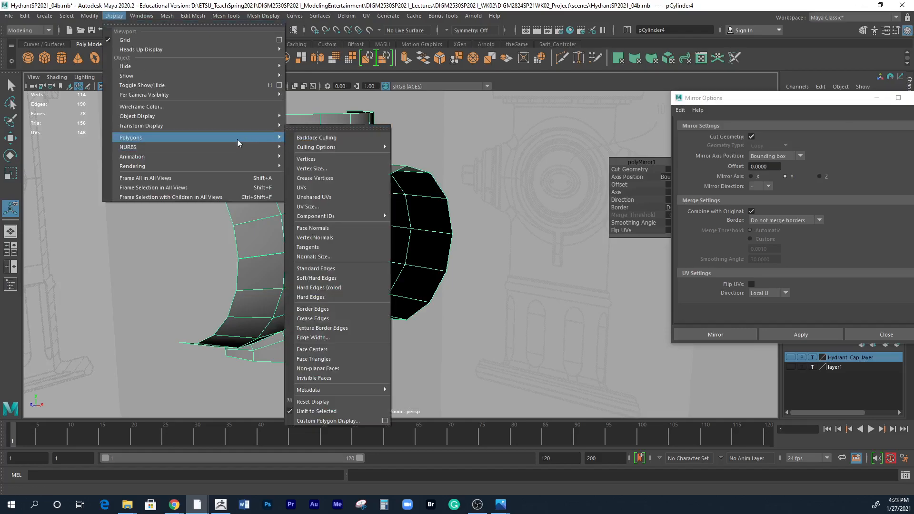
pyautogui.click(319, 309)
# Switch to vertex selection and select all vertices along the horizontal seam between the two mirrored halves.
pyautogui.keyDown('alt'); pyautogui.moveTo(428, 320); pyautogui.dragTo(318, 267); pyautogui.keyUp('alt')
pyautogui.moveTo(285, 240); pyautogui.dragTo(241, 244, button='right')
pyautogui.keyDown('alt'); pyautogui.moveTo(240, 245); pyautogui.dragTo(255, 270); pyautogui.keyUp('alt')
pyautogui.moveTo(188, 213); pyautogui.dragTo(476, 280)
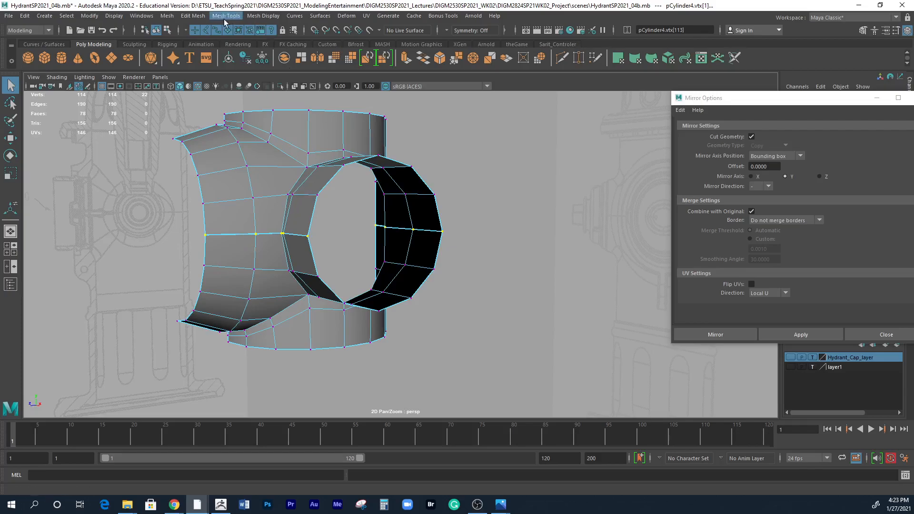
pyautogui.click(168, 15)
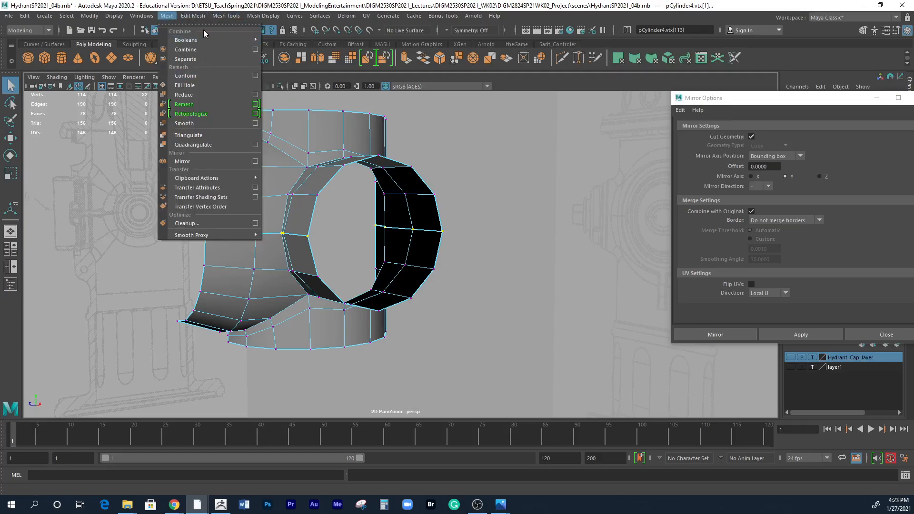
pyautogui.moveTo(193, 16)
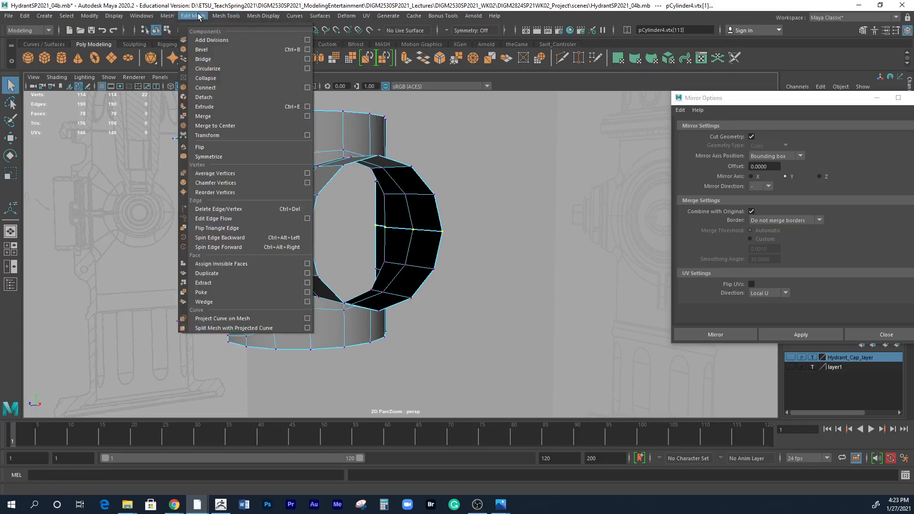
pyautogui.click(306, 108)
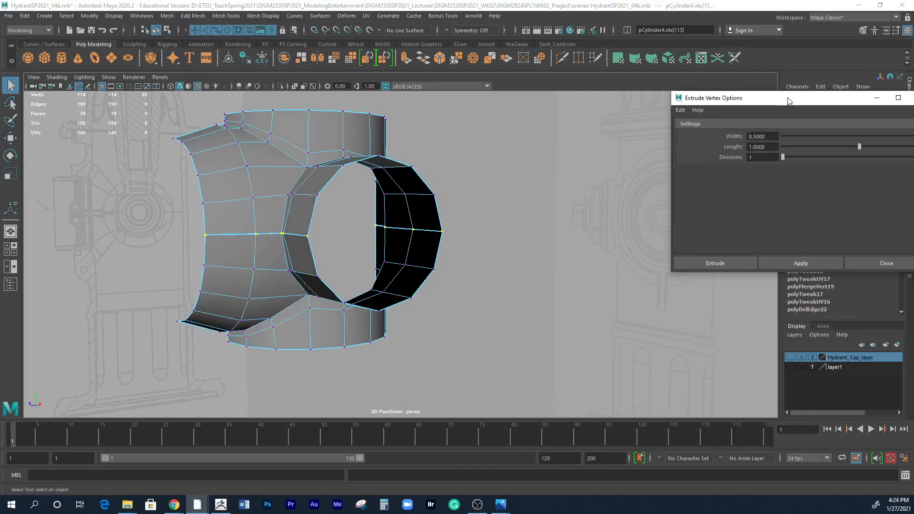
pyautogui.moveTo(787, 100); pyautogui.dragTo(638, 138)
pyautogui.click(762, 136)
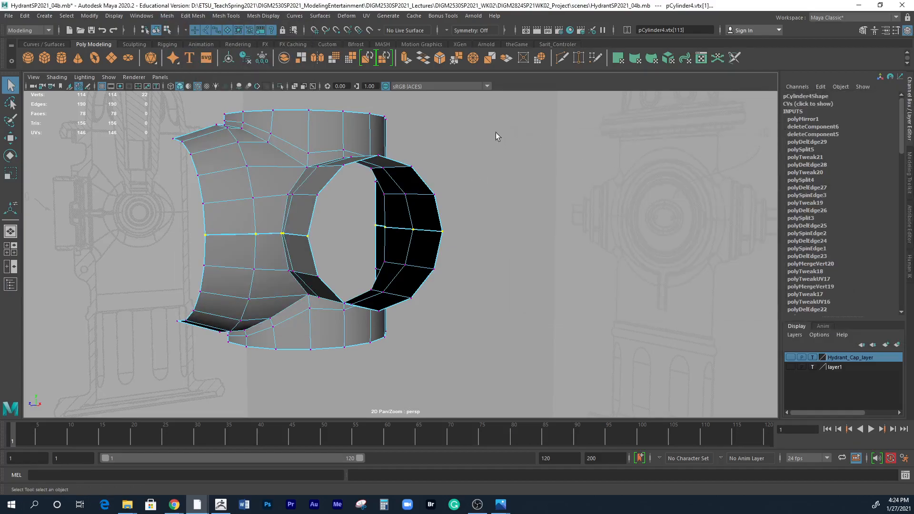
# Merge the selected seam vertices with a threshold of 0.01, keeping Always merge for two vertices enabled.
pyautogui.click(220, 18)
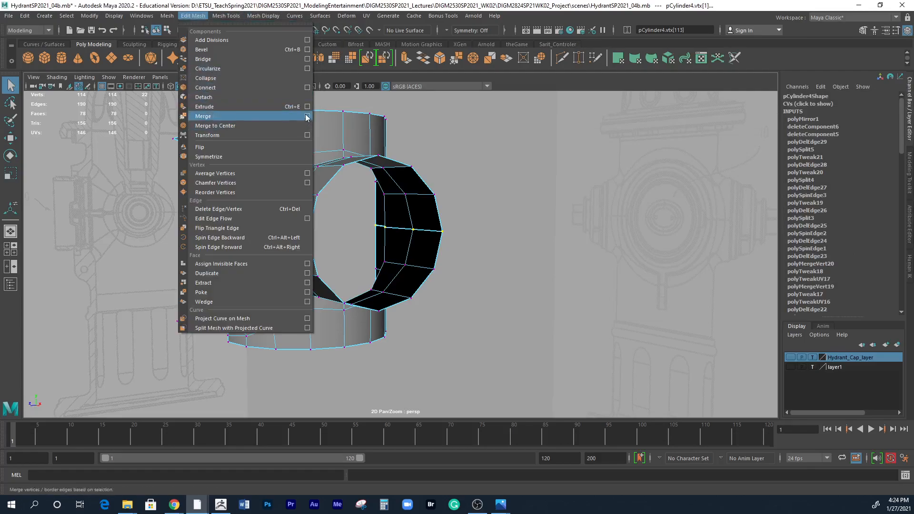
pyautogui.click(306, 116)
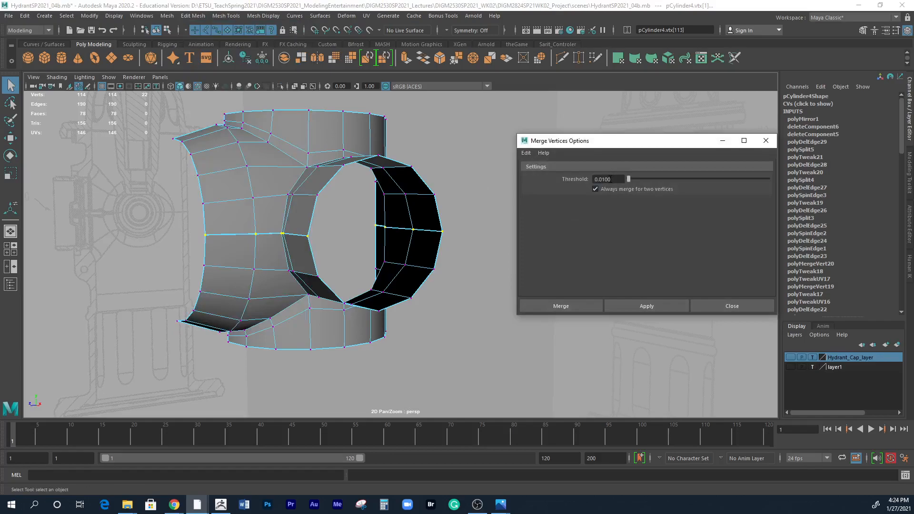
pyautogui.scroll(6, 414, 241)
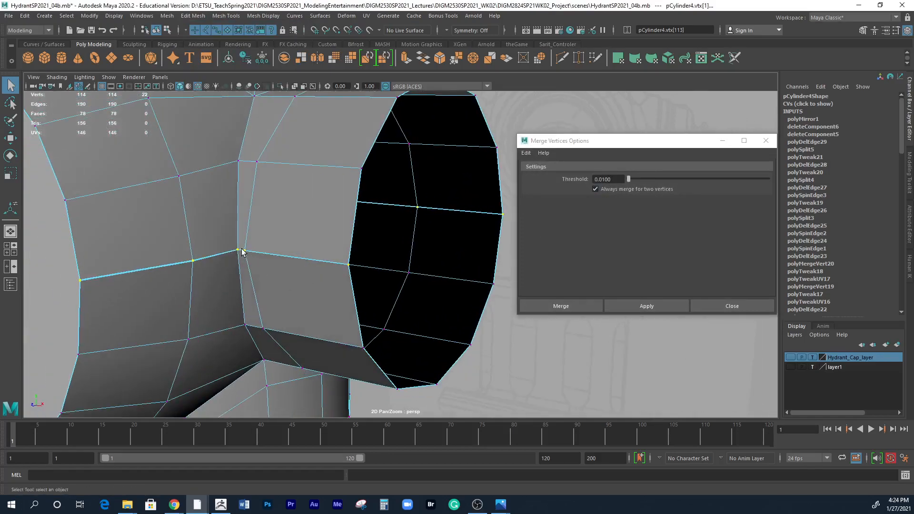
pyautogui.click(649, 307)
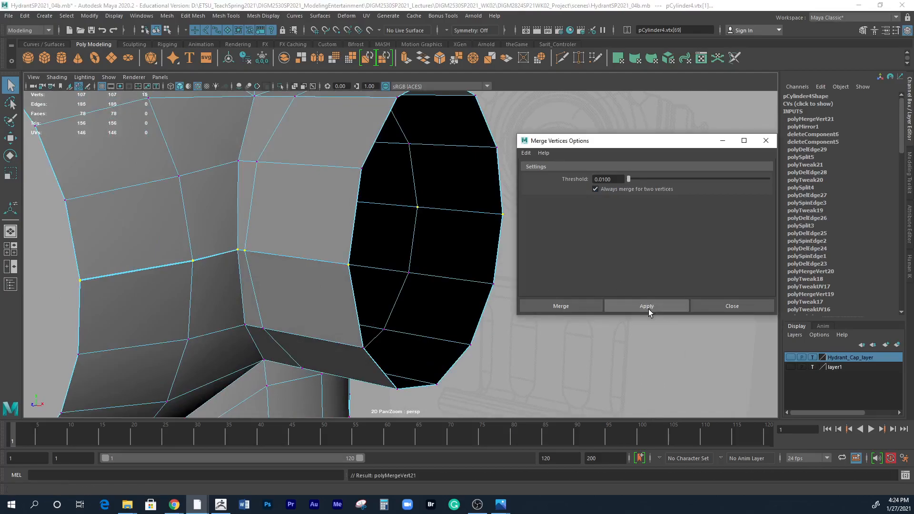
# Orbit around the nozzle opening to inspect the seam and reapply the vertex merge at the 0.01 threshold.
pyautogui.keyDown('alt'); pyautogui.moveTo(370, 284); pyautogui.dragTo(358, 286); pyautogui.keyUp('alt')
pyautogui.keyDown('alt'); pyautogui.moveTo(242, 277); pyautogui.dragTo(160, 280, button='right'); pyautogui.keyUp('alt')
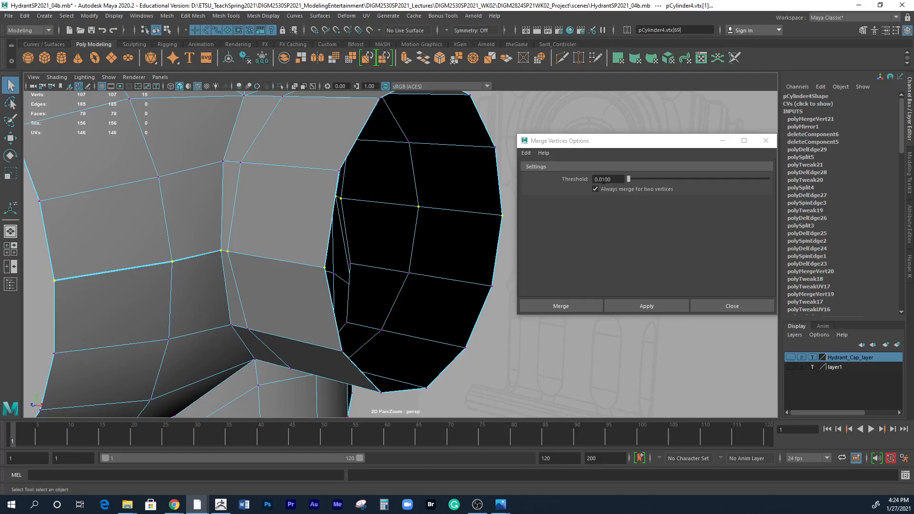
pyautogui.keyDown('alt'); pyautogui.moveTo(491, 229); pyautogui.dragTo(385, 258); pyautogui.keyUp('alt')
pyautogui.keyDown('alt'); pyautogui.moveTo(385, 258); pyautogui.dragTo(238, 243, button='right'); pyautogui.keyUp('alt')
pyautogui.keyDown('shift'); pyautogui.moveTo(204, 324); pyautogui.dragTo(205, 335); pyautogui.keyUp('shift')
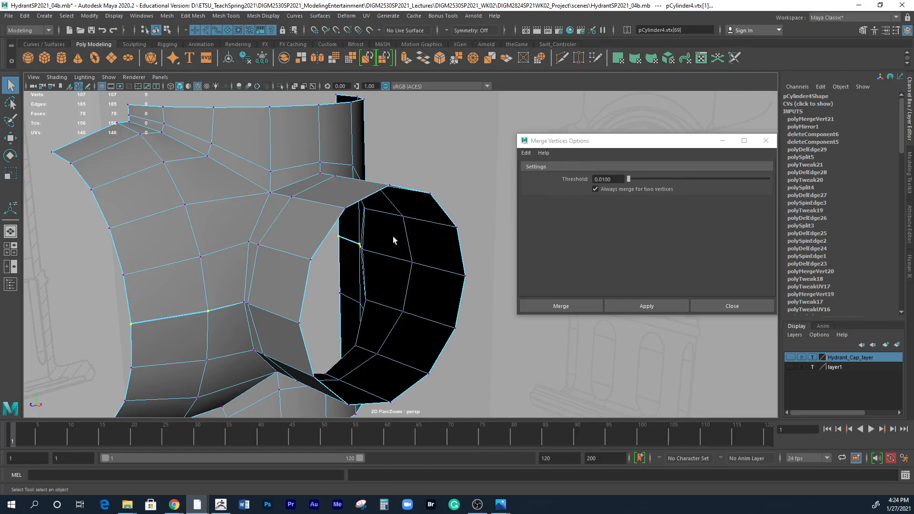
pyautogui.click(661, 309)
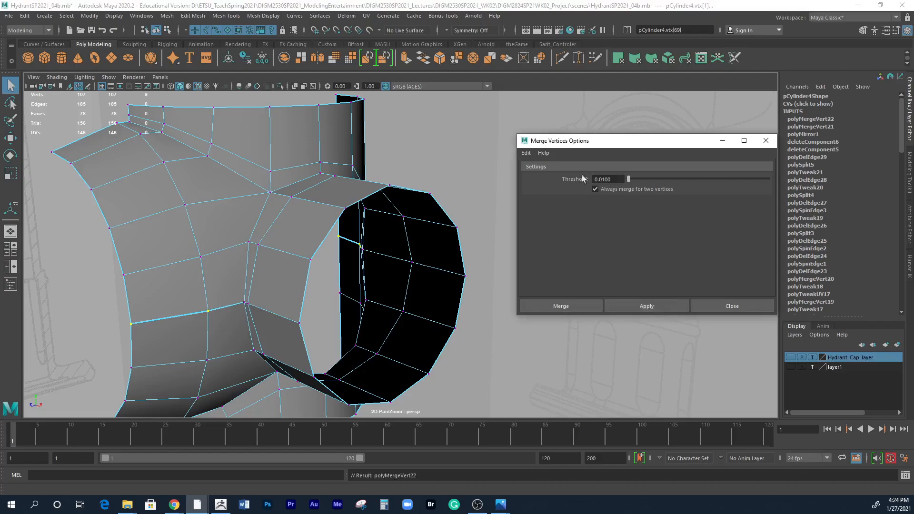
# Merge the selected seam vertices with a threshold of 0.02, then return the body to object selection.
pyautogui.moveTo(601, 179); pyautogui.dragTo(626, 180)
pyautogui.write('2')
pyautogui.click(645, 308)
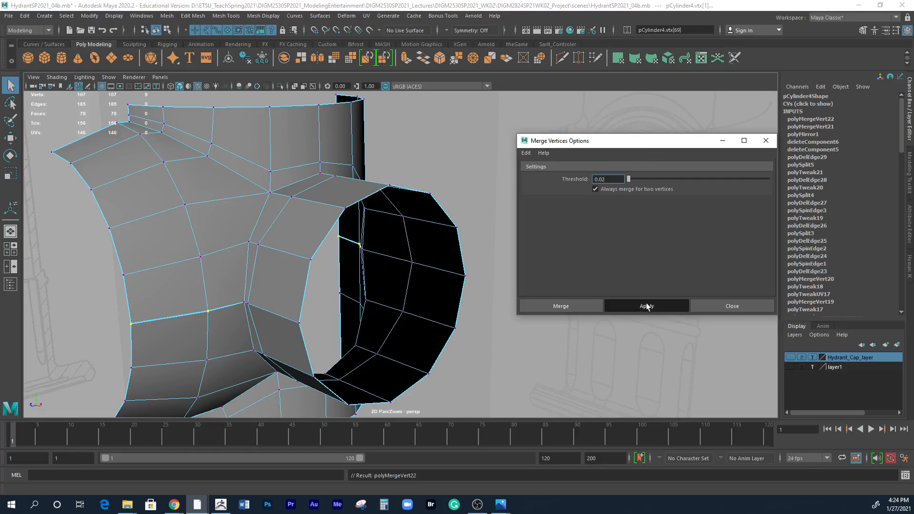
pyautogui.keyDown('alt'); pyautogui.moveTo(458, 267); pyautogui.dragTo(358, 215); pyautogui.keyUp('alt')
pyautogui.rightClick(357, 203)
pyautogui.click(381, 190)
pyautogui.keyDown('alt'); pyautogui.moveTo(414, 238); pyautogui.dragTo(368, 247); pyautogui.keyUp('alt')
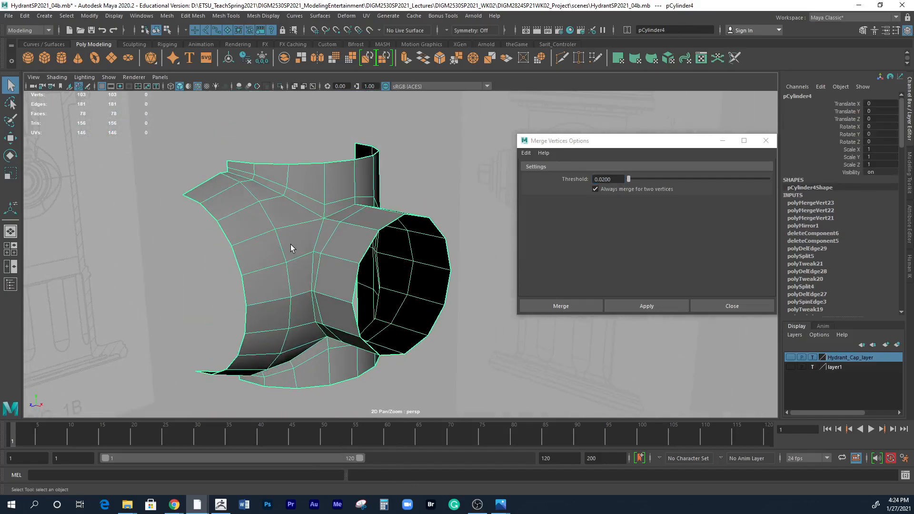
# Configure the Mirror options for the body with the X axis and borders set to Do not merge borders.
pyautogui.scroll(-3, 304, 247)
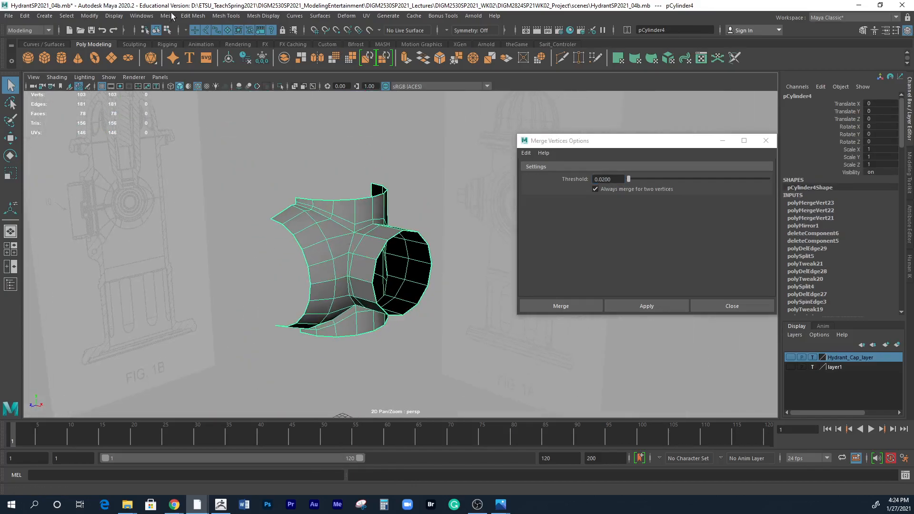
pyautogui.click(169, 16)
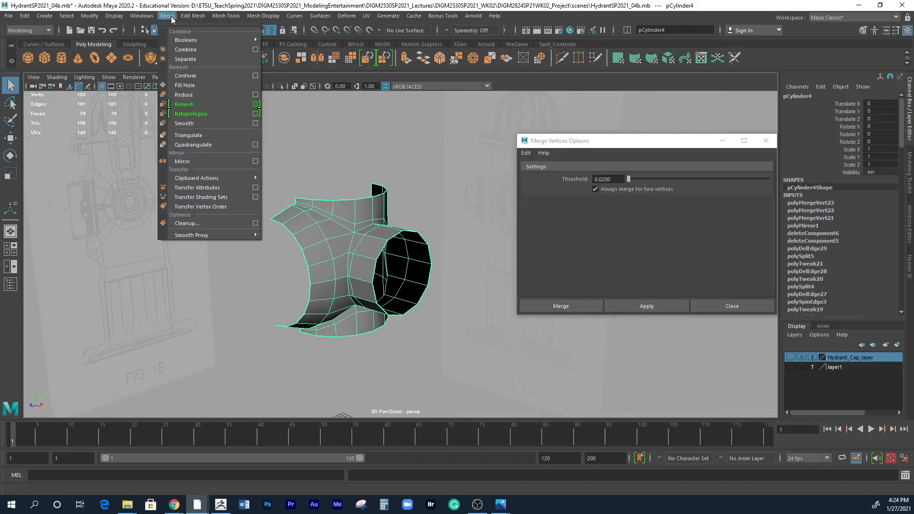
pyautogui.click(254, 161)
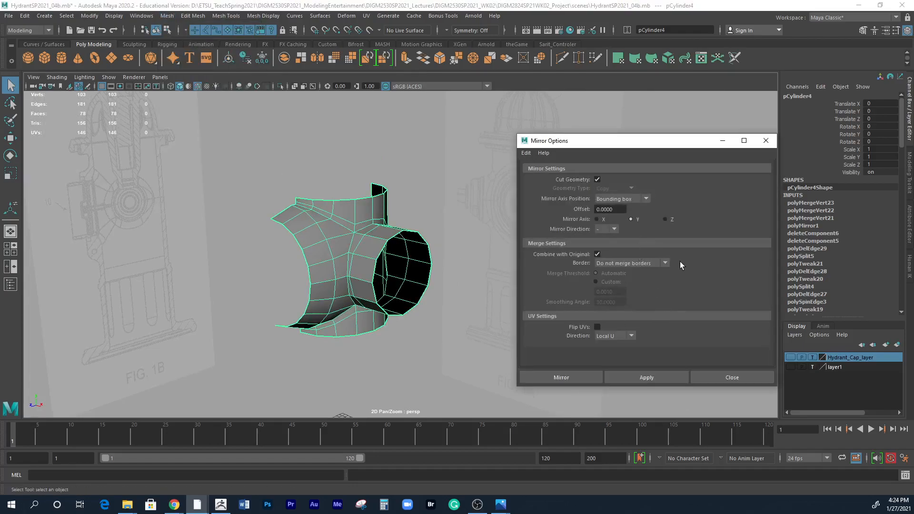
pyautogui.keyDown('alt'); pyautogui.moveTo(359, 301); pyautogui.dragTo(372, 299); pyautogui.keyUp('alt')
pyautogui.click(598, 219)
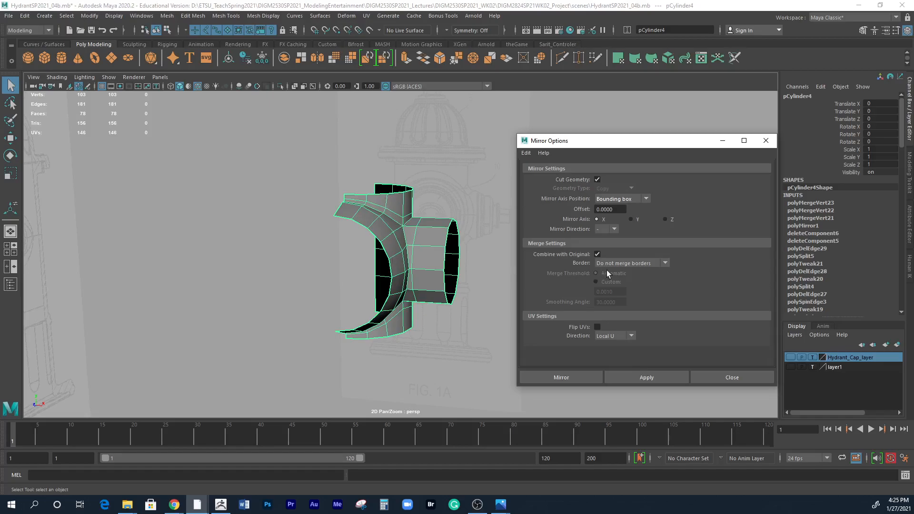
pyautogui.click(625, 263)
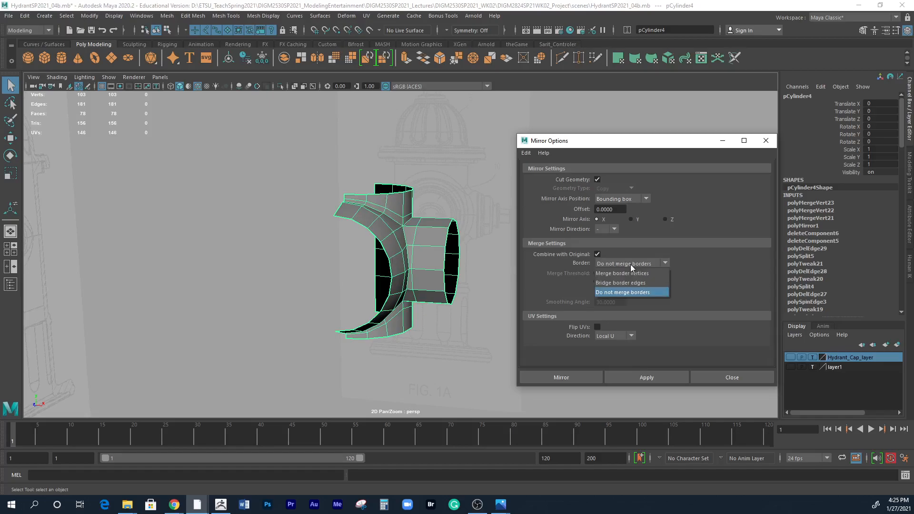
pyautogui.click(615, 293)
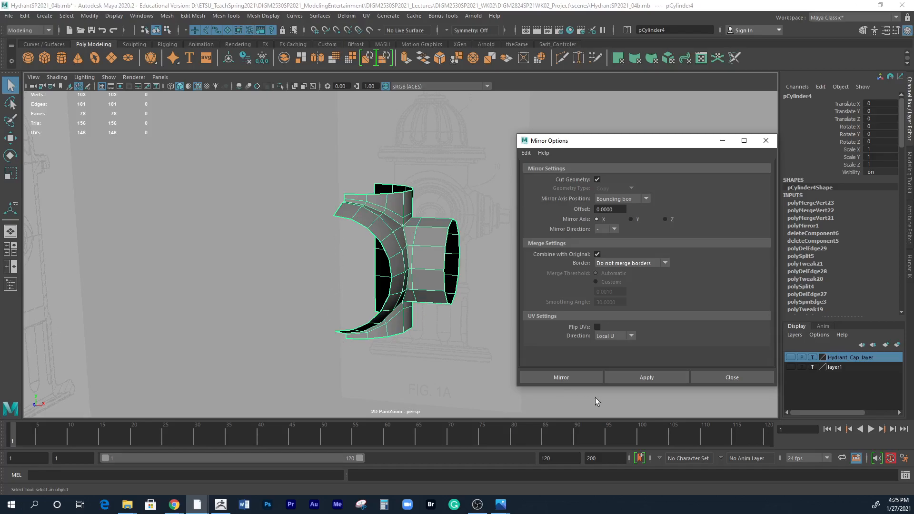
# Mirror the half body across the X axis, combined with the original and without merging the borders.
pyautogui.click(656, 378)
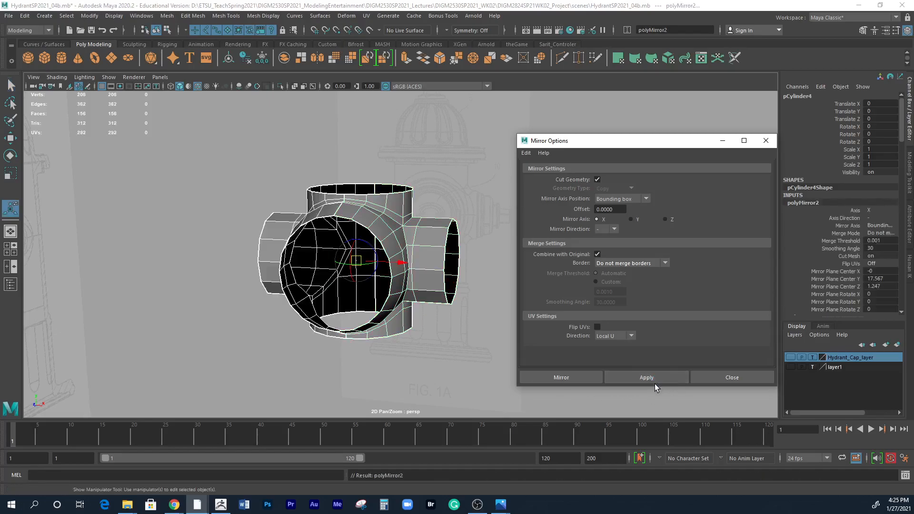
pyautogui.keyDown('alt'); pyautogui.moveTo(414, 367); pyautogui.dragTo(410, 255); pyautogui.keyUp('alt')
pyautogui.moveTo(391, 229); pyautogui.dragTo(358, 225, button='right')
pyautogui.keyDown('alt'); pyautogui.moveTo(382, 250); pyautogui.dragTo(382, 232); pyautogui.keyUp('alt')
# Select the vertices along the body's centre seam and merge them with a threshold of 0.02.
pyautogui.moveTo(370, 177); pyautogui.dragTo(380, 360)
pyautogui.keyDown('alt'); pyautogui.moveTo(394, 370); pyautogui.dragTo(385, 316); pyautogui.keyUp('alt')
pyautogui.keyDown('alt'); pyautogui.moveTo(355, 328); pyautogui.dragTo(604, 321, button='right'); pyautogui.keyUp('alt')
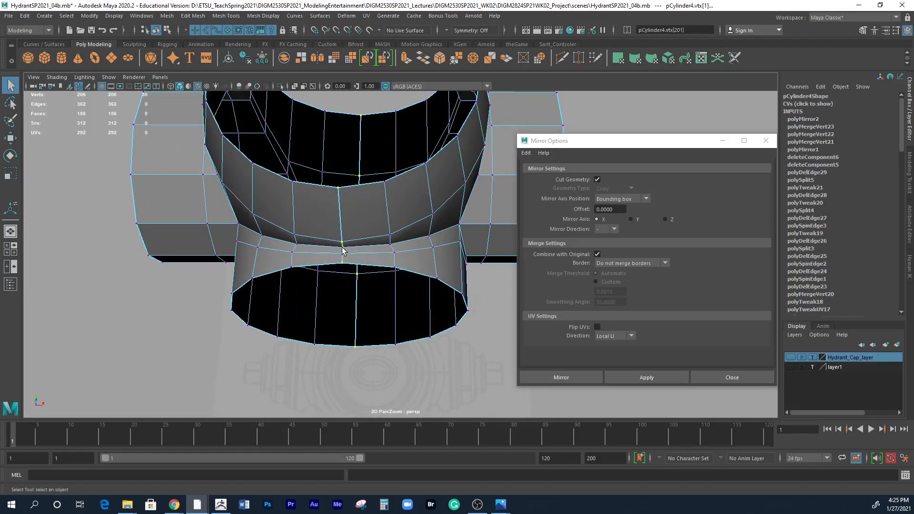
pyautogui.keyDown('alt'); pyautogui.moveTo(344, 251); pyautogui.dragTo(401, 259); pyautogui.keyUp('alt')
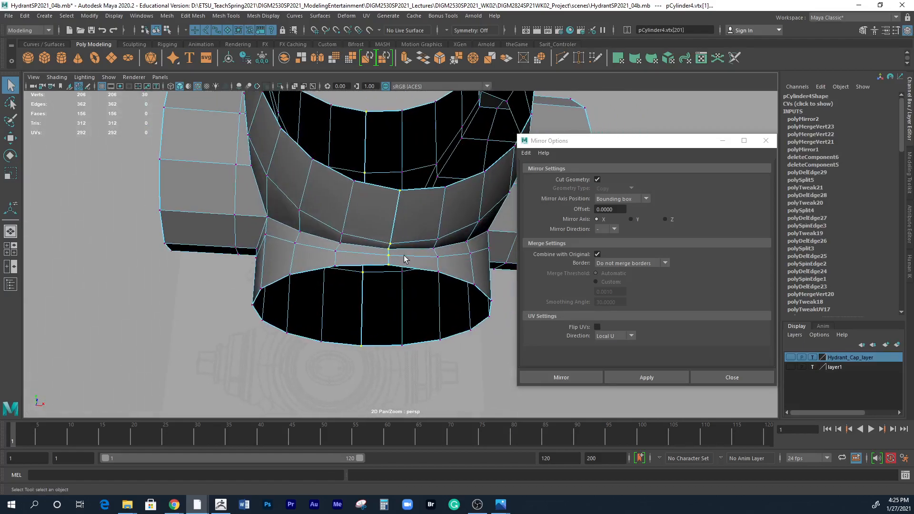
pyautogui.click(199, 17)
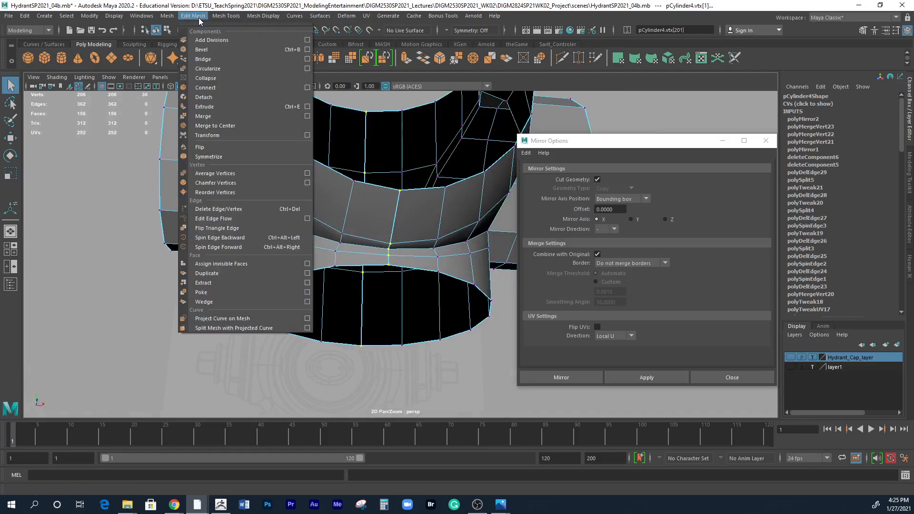
pyautogui.click(307, 116)
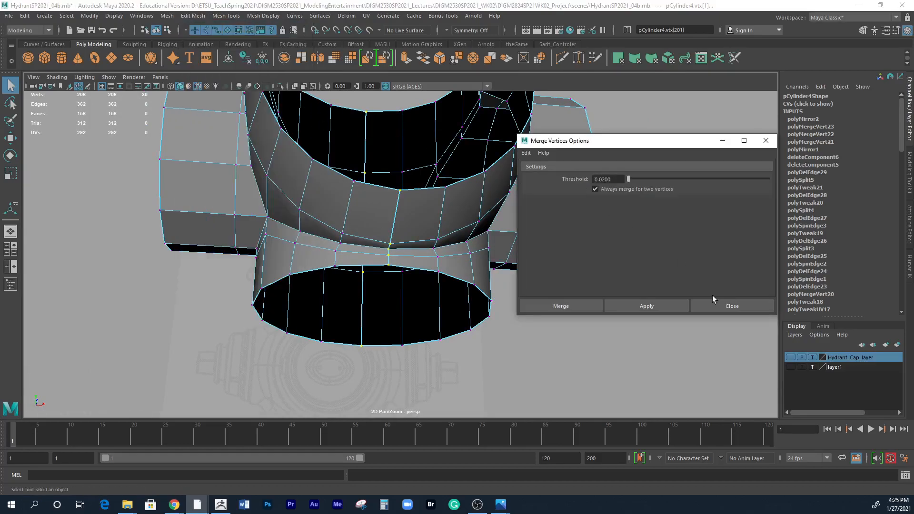
pyautogui.click(655, 304)
pyautogui.keyDown('alt'); pyautogui.moveTo(461, 224); pyautogui.dragTo(476, 304); pyautogui.keyUp('alt')
pyautogui.click(746, 307)
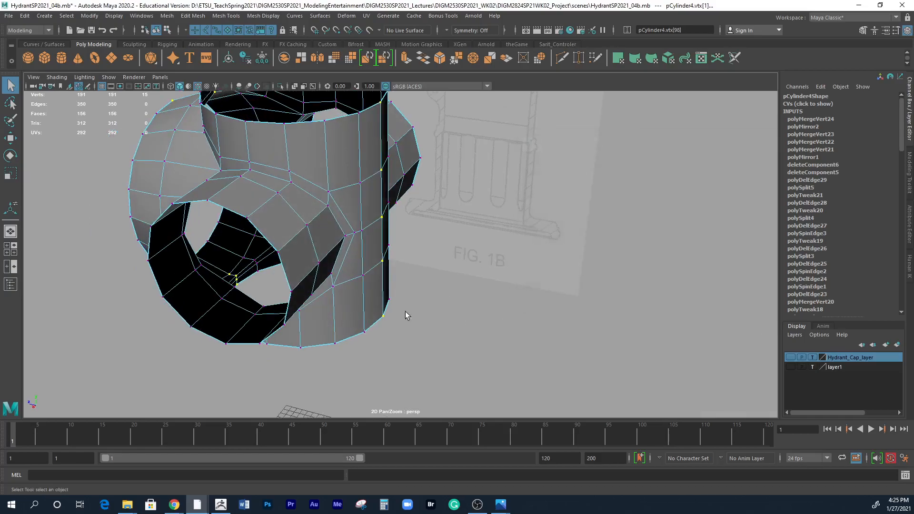
# Inspect the merged seam around the body and return the body to object selection.
pyautogui.keyDown('alt'); pyautogui.moveTo(413, 313); pyautogui.dragTo(462, 293); pyautogui.keyUp('alt')
pyautogui.keyDown('alt'); pyautogui.moveTo(461, 293); pyautogui.dragTo(333, 242, button='right'); pyautogui.keyUp('alt')
pyautogui.keyDown('alt'); pyautogui.moveTo(332, 243); pyautogui.dragTo(376, 252); pyautogui.keyUp('alt')
pyautogui.moveTo(380, 228); pyautogui.dragTo(407, 211, button='right')
pyautogui.moveTo(445, 306)
pyautogui.keyDown('alt'); pyautogui.mouseDown()
pyautogui.moveTo(519, 300)
pyautogui.moveTo(518, 310)
pyautogui.moveTo(381, 236)
pyautogui.moveTo(368, 293)
pyautogui.moveTo(438, 291)
pyautogui.moveTo(471, 307)
pyautogui.moveTo(435, 291)
pyautogui.mouseUp(); pyautogui.keyUp('alt')
# Review the body's input history, save the scene, and delete the body's construction history.
pyautogui.scroll(-10, 864, 191)
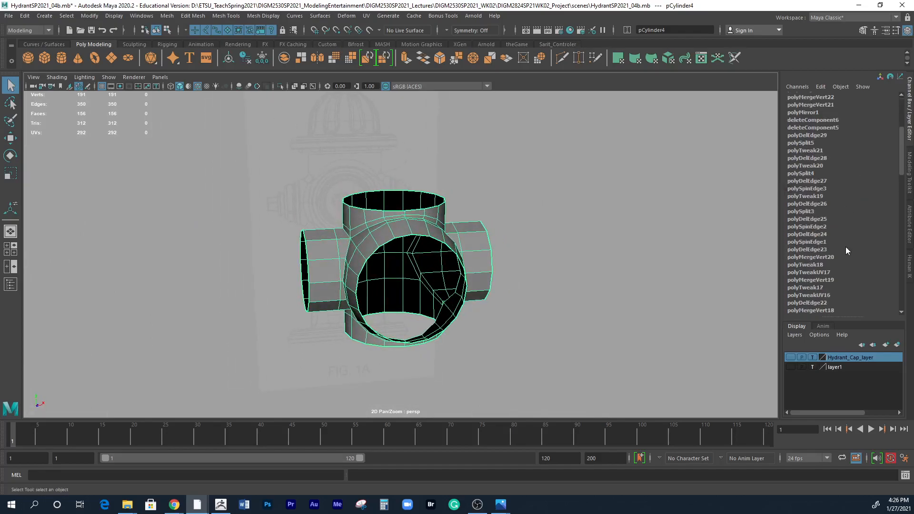
pyautogui.scroll(10, 904, 180)
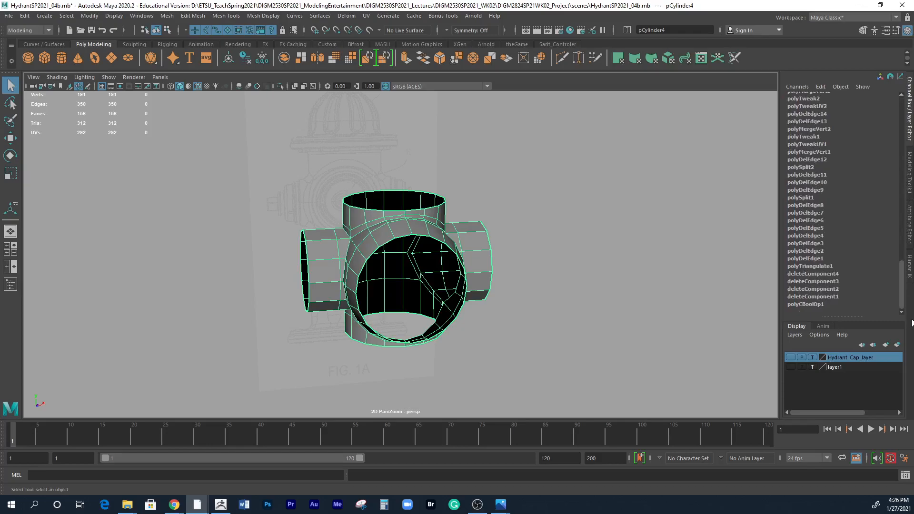
pyautogui.hotkey('ctrl', 's')
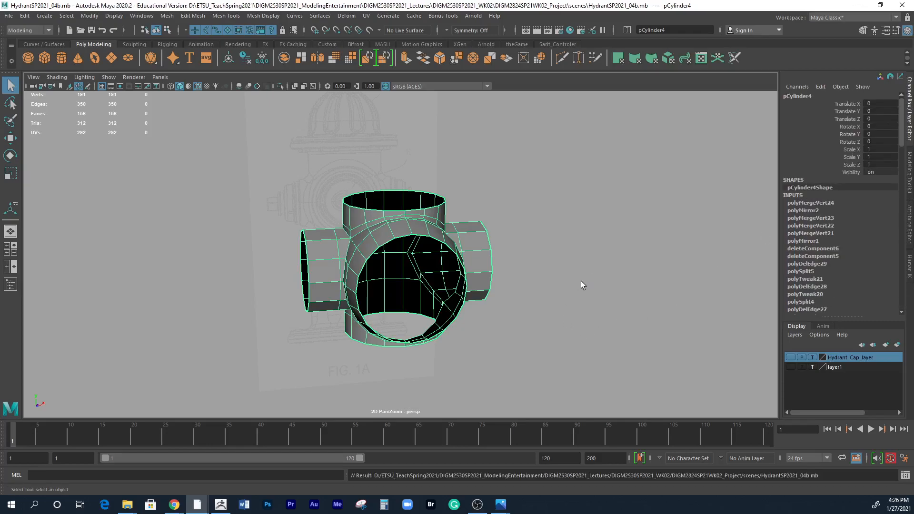
pyautogui.click(24, 16)
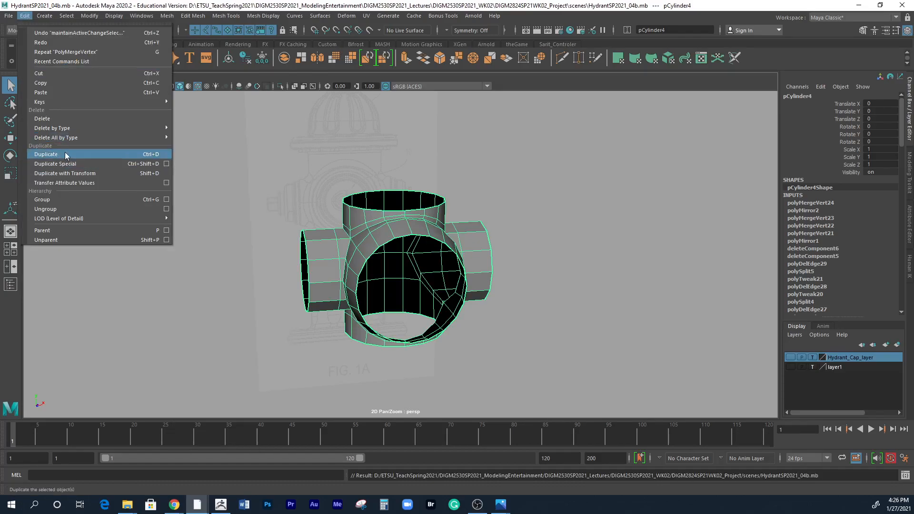
pyautogui.moveTo(78, 128)
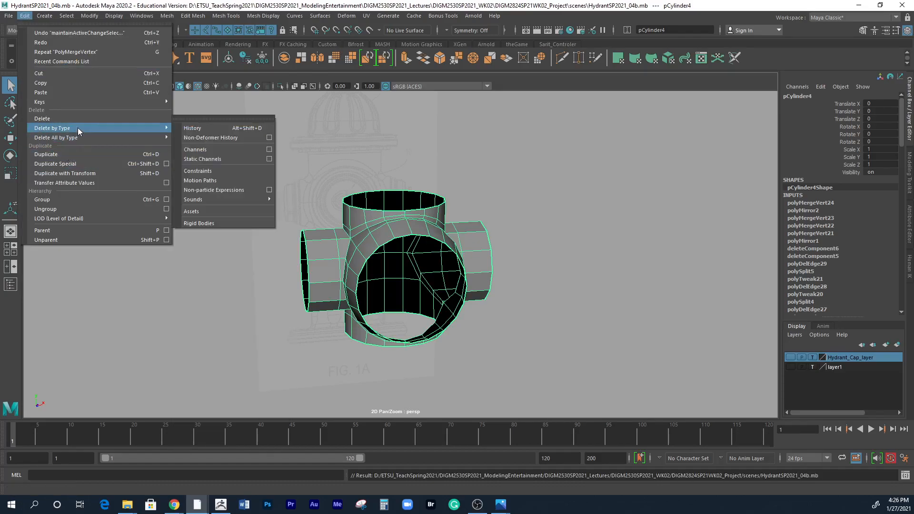
pyautogui.click(186, 127)
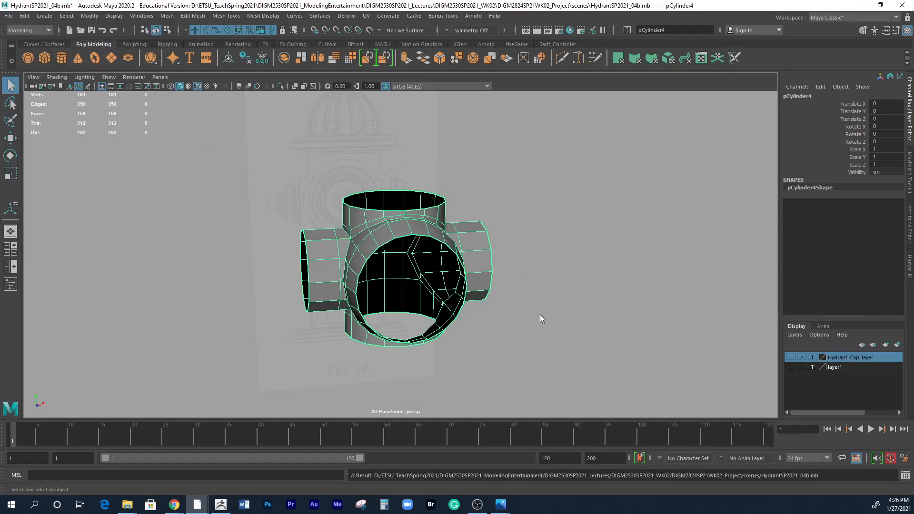
# Close all open ends of the hydrant body with Fill Hole.
pyautogui.keyDown('alt'); pyautogui.moveTo(532, 275); pyautogui.dragTo(433, 248); pyautogui.keyUp('alt')
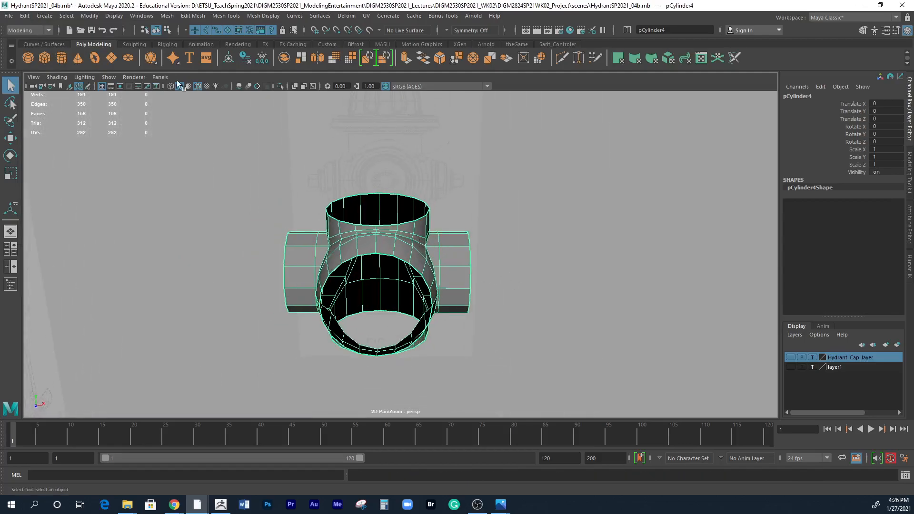
pyautogui.click(169, 18)
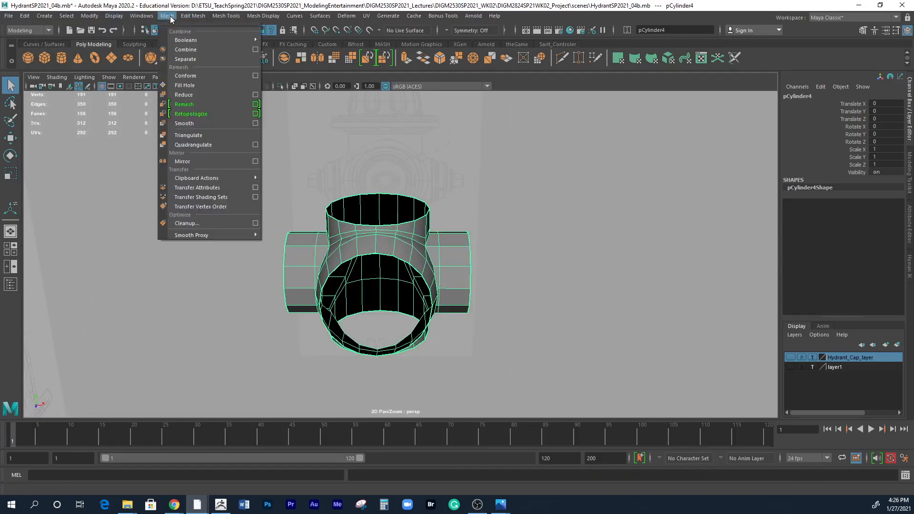
pyautogui.click(184, 87)
pyautogui.keyDown('alt'); pyautogui.moveTo(467, 316); pyautogui.dragTo(430, 314); pyautogui.keyUp('alt')
pyautogui.click(472, 309)
# Try moving the cap face on top of the body upward, and undo the move.
pyautogui.click(331, 270)
pyautogui.moveTo(346, 207); pyautogui.dragTo(347, 229, button='right')
pyautogui.click(351, 215)
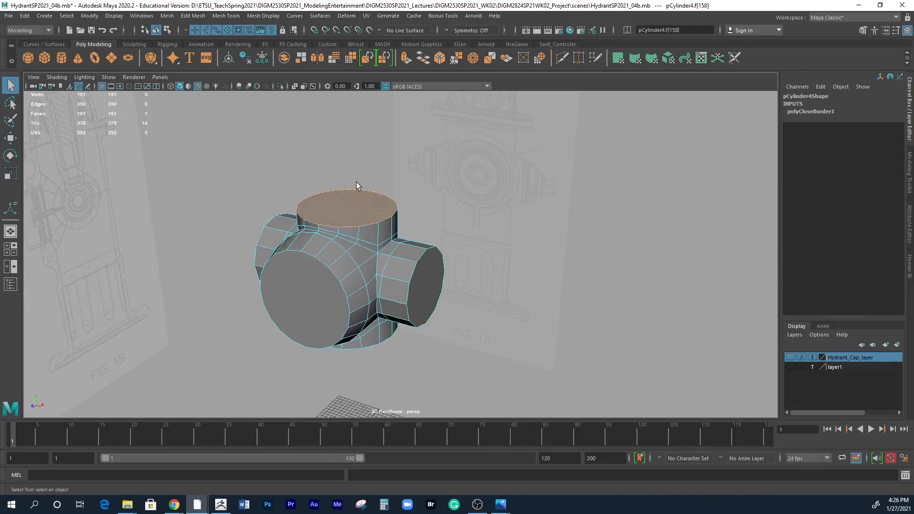
pyautogui.press('w')
pyautogui.moveTo(347, 174)
pyautogui.mouseDown()
pyautogui.moveTo(348, 157)
pyautogui.moveTo(348, 173)
pyautogui.moveTo(347, 165)
pyautogui.mouseUp()
pyautogui.hotkey('ctrl', 'z')
# Select the cap faces of both side nozzles for scaling and maximize the side view.
pyautogui.keyDown('alt'); pyautogui.moveTo(367, 292); pyautogui.dragTo(403, 280); pyautogui.keyUp('alt')
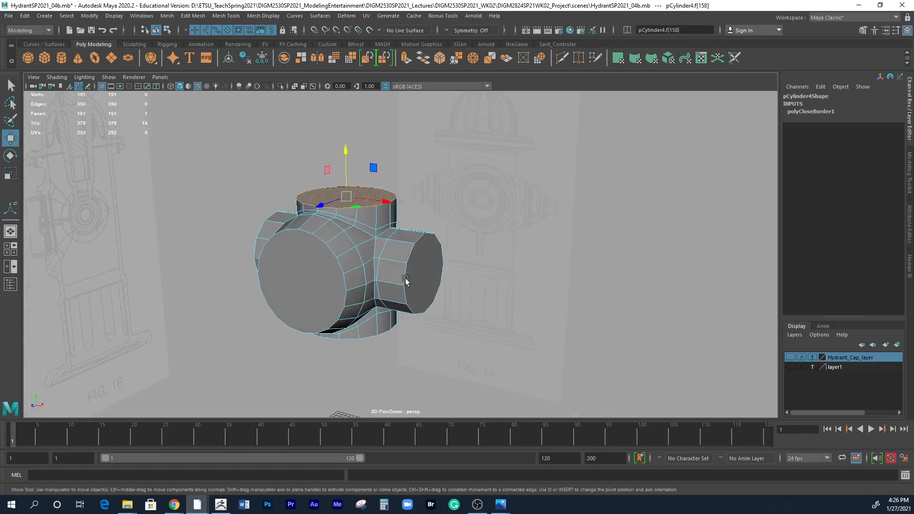
pyautogui.click(419, 273)
pyautogui.keyDown('alt'); pyautogui.moveTo(444, 313); pyautogui.dragTo(373, 295); pyautogui.keyUp('alt')
pyautogui.keyDown('shift'); pyautogui.click(347, 272); pyautogui.keyUp('shift')
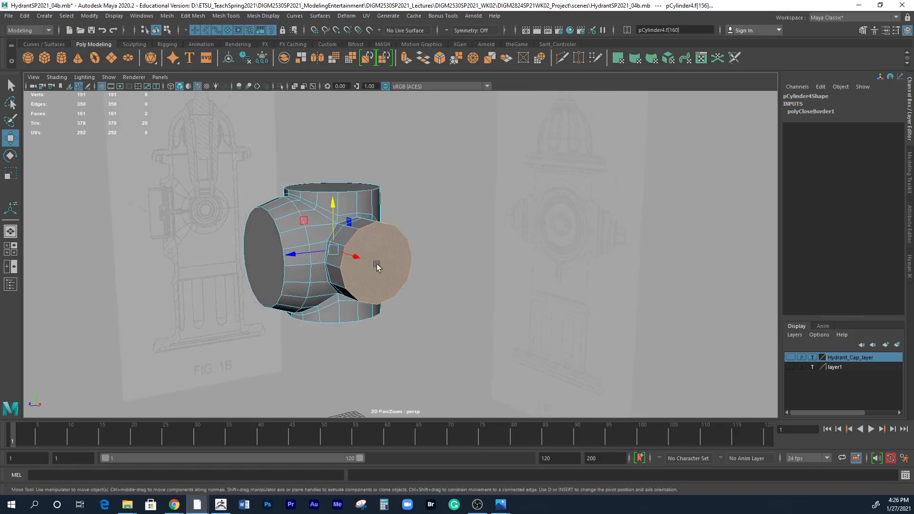
pyautogui.press('r')
pyautogui.press('space')
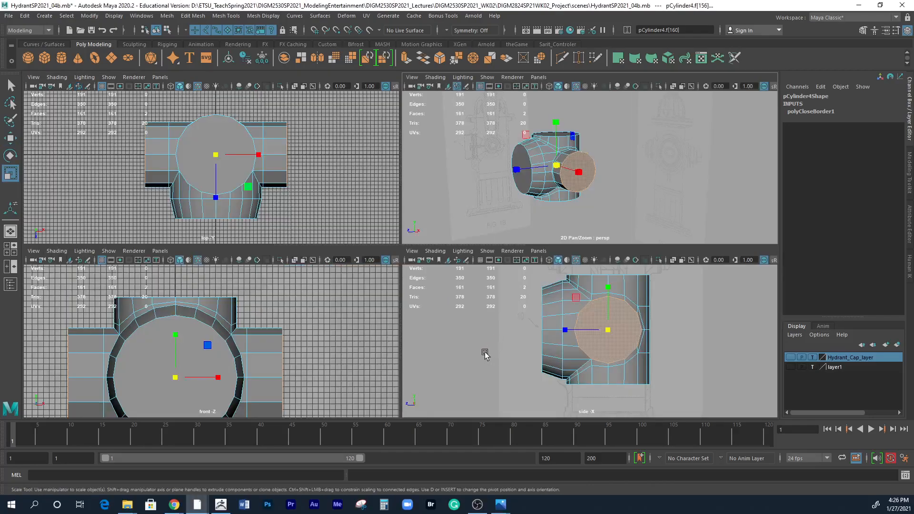
pyautogui.press('space')
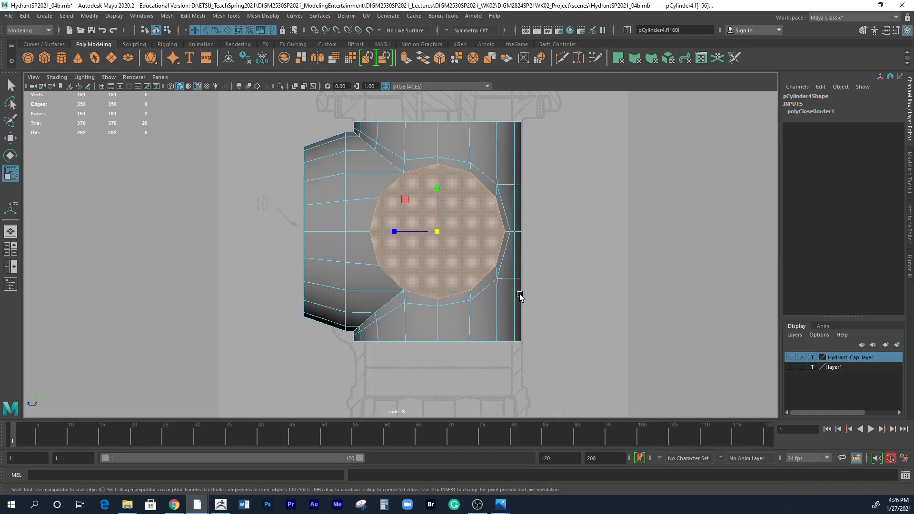
# Show the side view in wireframe and scale both nozzle cap faces down in Y and Z to match the reference drawing.
pyautogui.press('4')
pyautogui.keyDown('alt'); pyautogui.moveTo(483, 267); pyautogui.dragTo(517, 315, button='middle'); pyautogui.keyUp('alt')
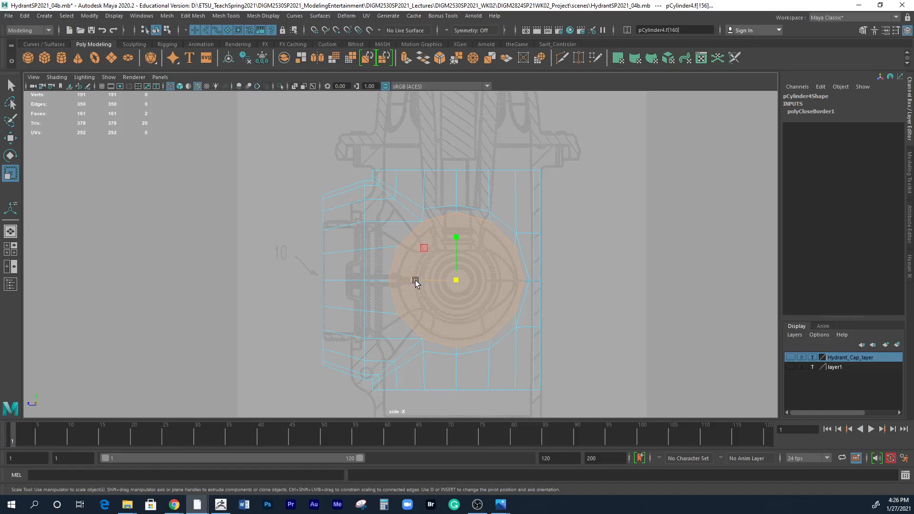
pyautogui.moveTo(424, 247); pyautogui.dragTo(426, 252)
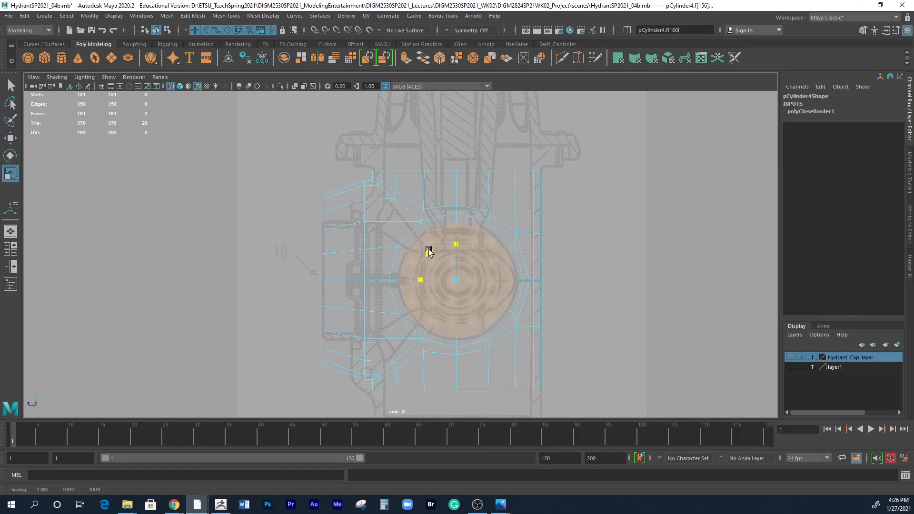
pyautogui.moveTo(429, 250); pyautogui.dragTo(433, 250)
pyautogui.moveTo(434, 250); pyautogui.dragTo(436, 253)
pyautogui.moveTo(424, 248); pyautogui.dragTo(429, 251)
pyautogui.rightClick(481, 270)
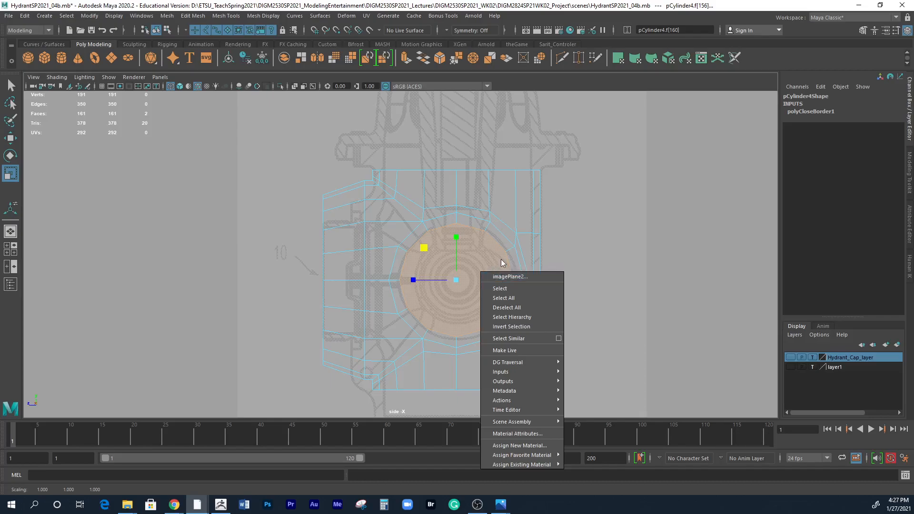
pyautogui.click(502, 261)
# Hide the front view's grid and show it shaded to compare the tapered side nozzles with the reference, clearing the face selection.
pyautogui.press('space')
pyautogui.press('space')
pyautogui.scroll(-2, 379, 330)
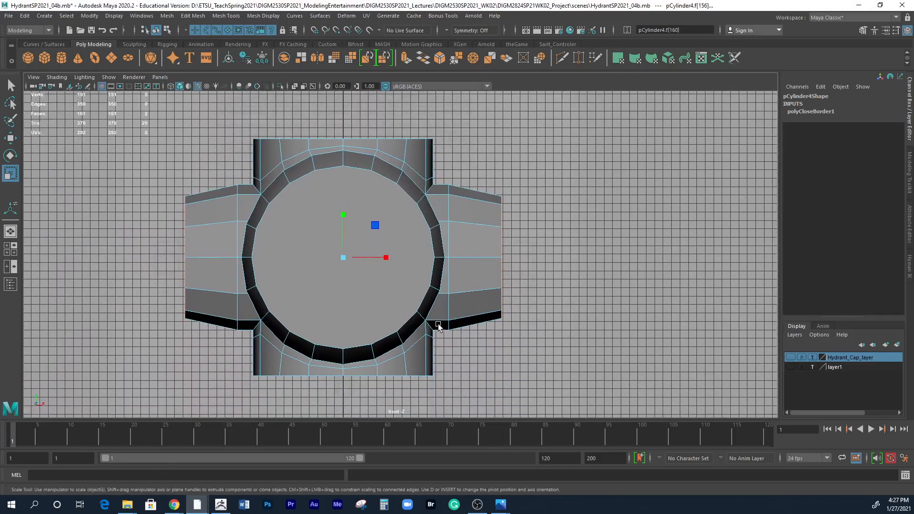
pyautogui.press('4')
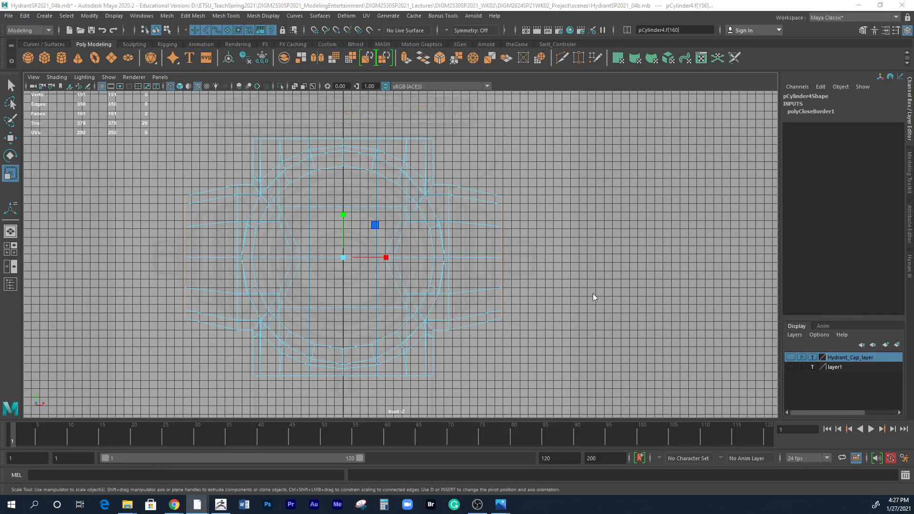
pyautogui.press('space')
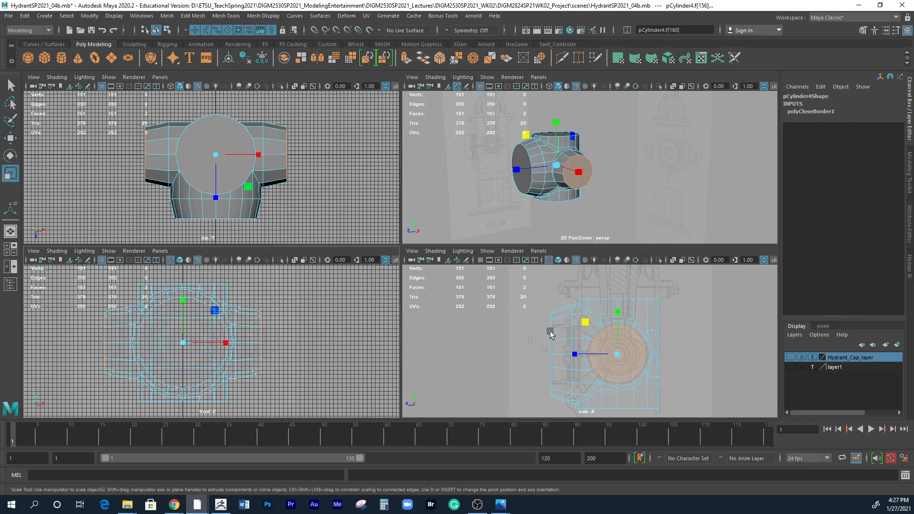
pyautogui.keyDown('alt'); pyautogui.moveTo(552, 218); pyautogui.dragTo(595, 219); pyautogui.keyUp('alt')
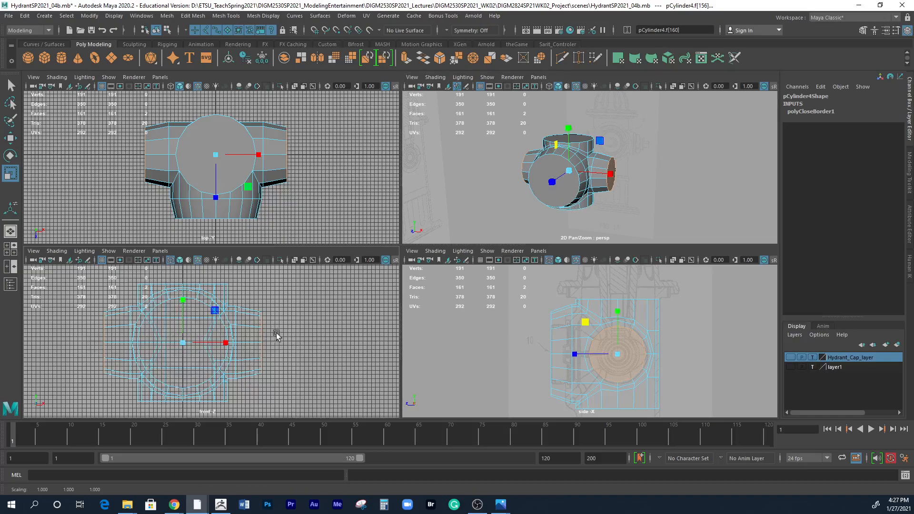
pyautogui.press('5')
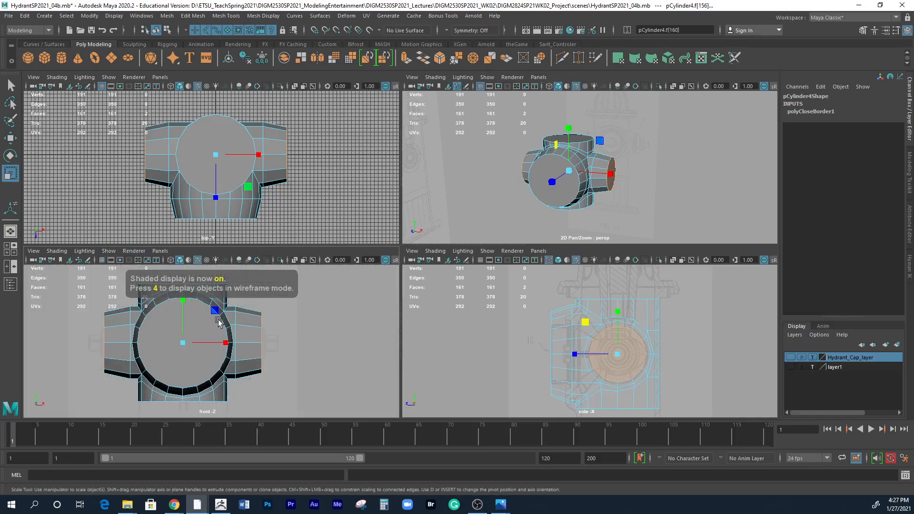
pyautogui.click(332, 351)
pyautogui.scroll(-3, 298, 359)
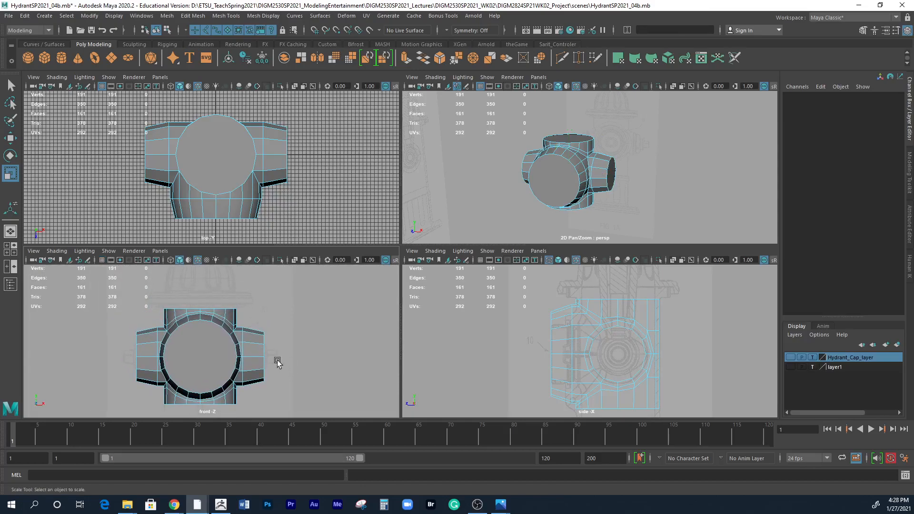
# Select the edge loops near the bases of both side nozzles and scale them down slightly in Y and Z.
pyautogui.moveTo(252, 347); pyautogui.dragTo(257, 222, button='right')
pyautogui.doubleClick(243, 337)
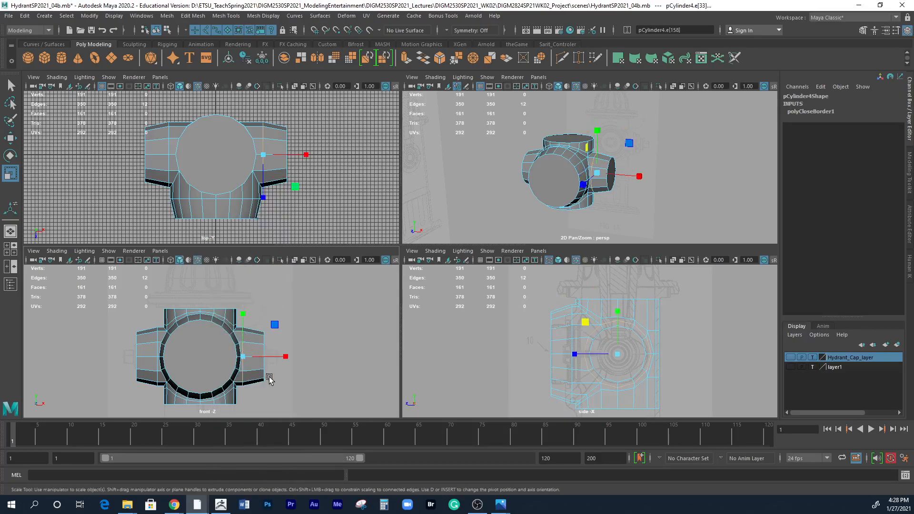
pyautogui.moveTo(245, 358); pyautogui.dragTo(242, 359)
pyautogui.hotkey('ctrl', 'z')
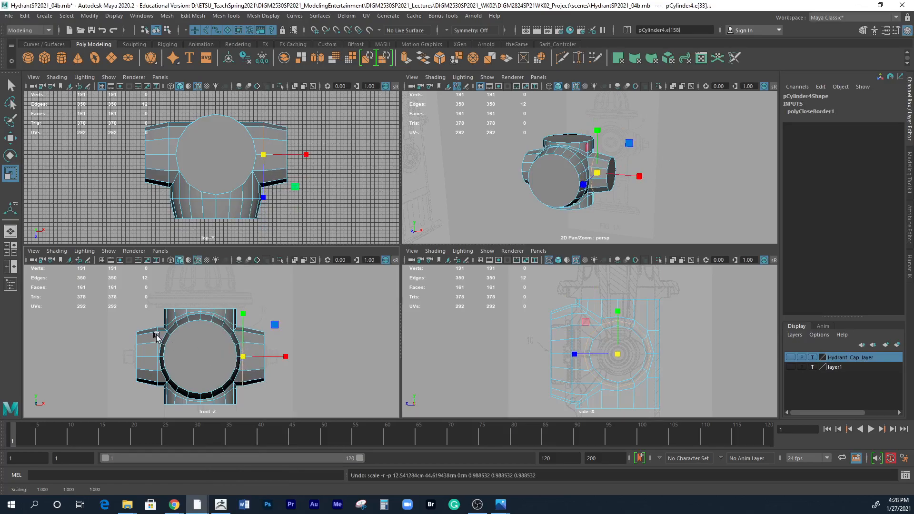
pyautogui.keyDown('shift'); pyautogui.doubleClick(156, 336); pyautogui.keyUp('shift')
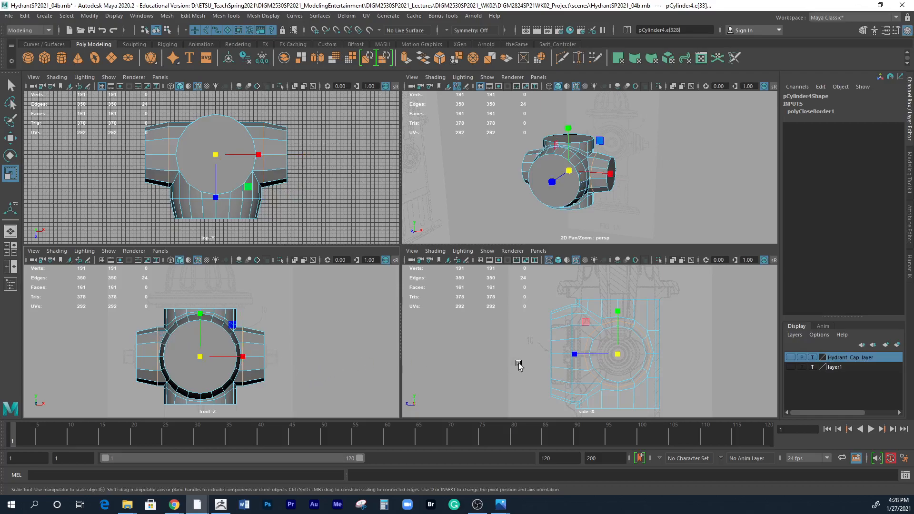
pyautogui.click(585, 321)
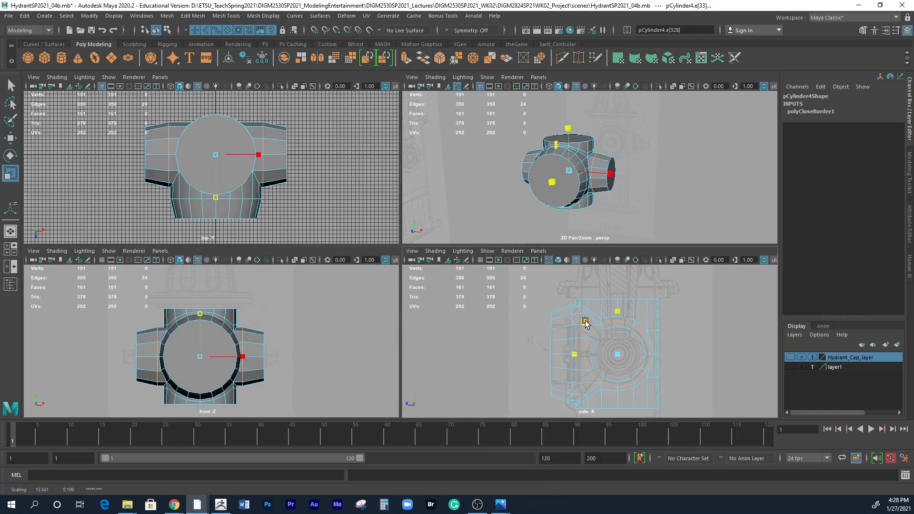
pyautogui.moveTo(585, 322); pyautogui.dragTo(586, 323)
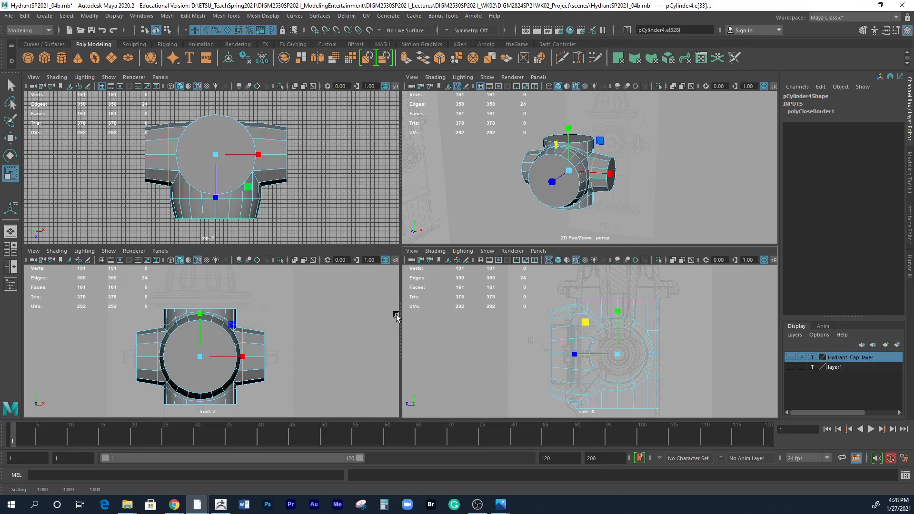
# Select the edge loop around the base of the front nozzle and scale it down slightly and uniformly.
pyautogui.keyDown('alt'); pyautogui.moveTo(641, 201); pyautogui.dragTo(599, 208); pyautogui.keyUp('alt')
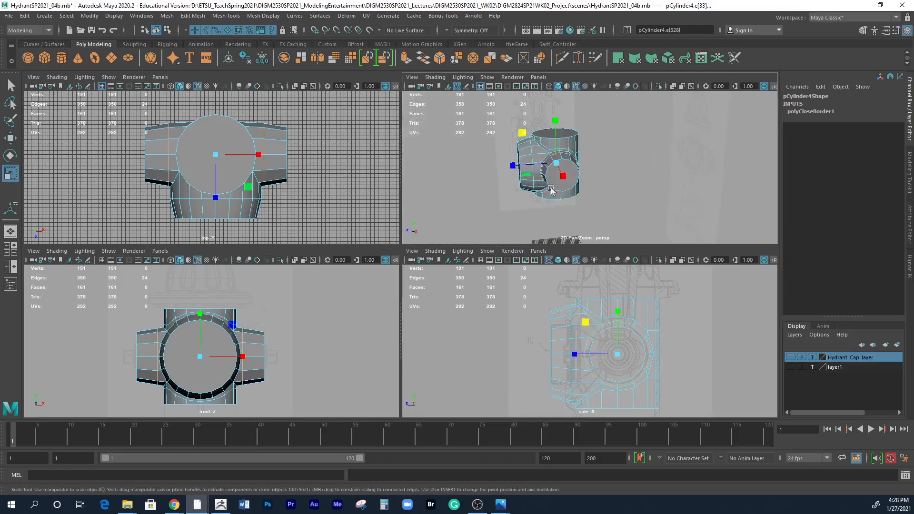
pyautogui.doubleClick(573, 323)
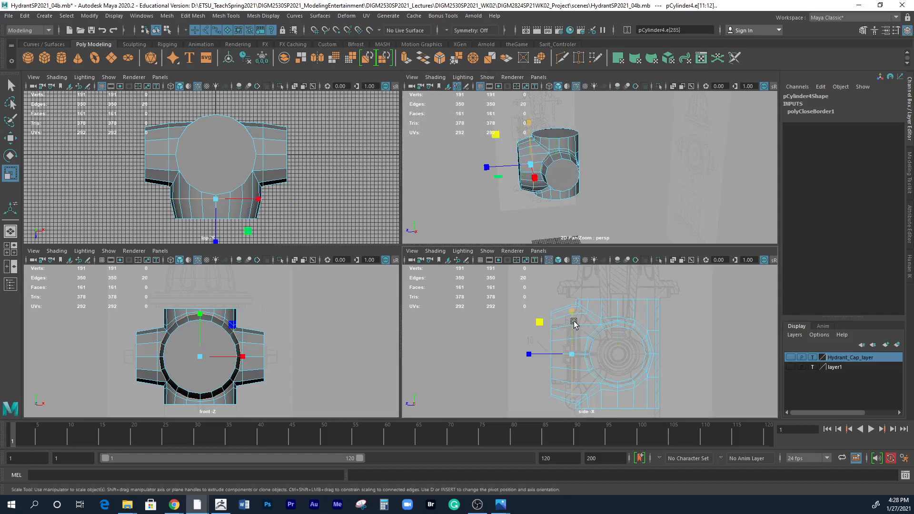
pyautogui.moveTo(571, 358)
pyautogui.mouseDown()
pyautogui.moveTo(566, 327)
pyautogui.moveTo(571, 350)
pyautogui.mouseUp()
pyautogui.keyDown('alt'); pyautogui.moveTo(529, 152); pyautogui.dragTo(557, 159); pyautogui.keyUp('alt')
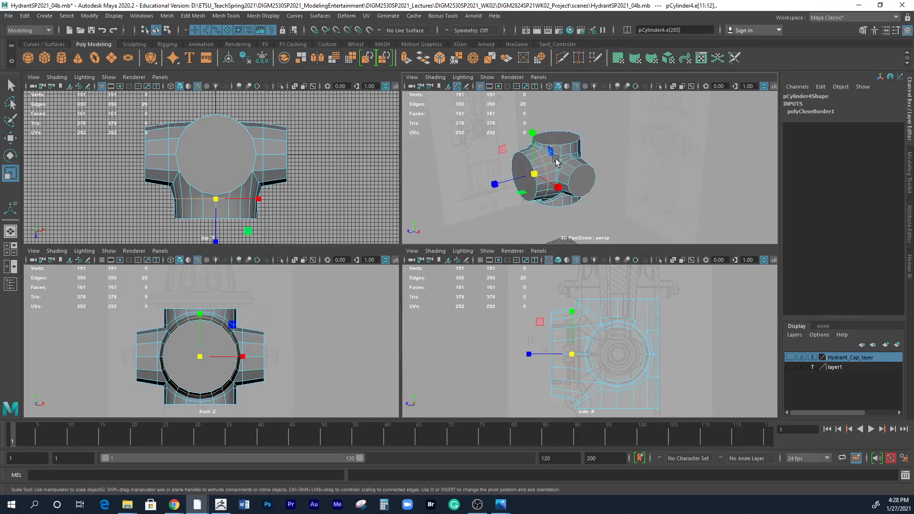
pyautogui.keyDown('alt'); pyautogui.moveTo(556, 160); pyautogui.dragTo(693, 177, button='right'); pyautogui.keyUp('alt')
pyautogui.keyDown('alt'); pyautogui.moveTo(614, 183); pyautogui.dragTo(640, 186); pyautogui.keyUp('alt')
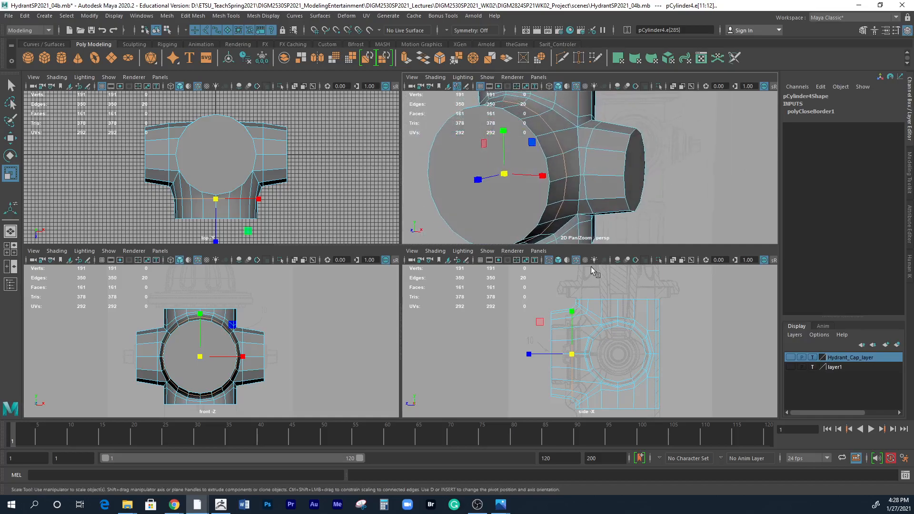
# Show the front view in wireframe and scale the end vertices of both side nozzles inward along X to shorten the nozzles.
pyautogui.press('4')
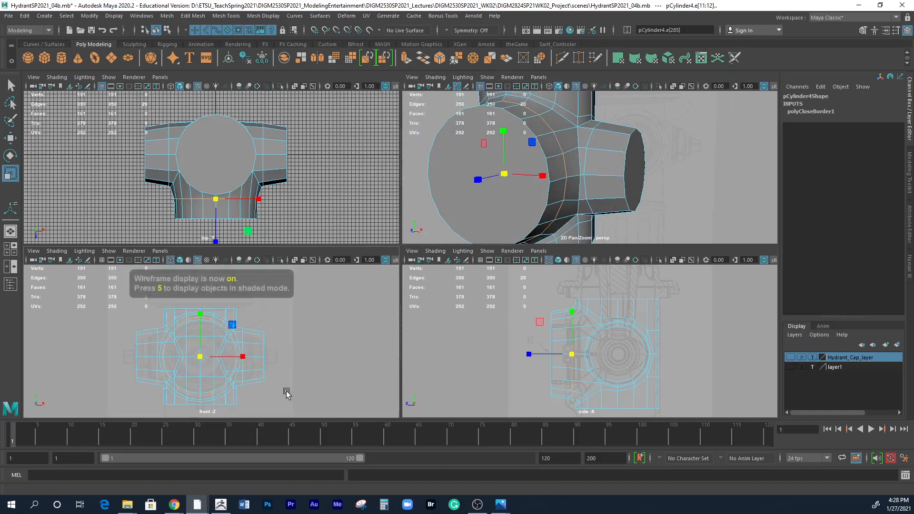
pyautogui.rightClick(261, 342)
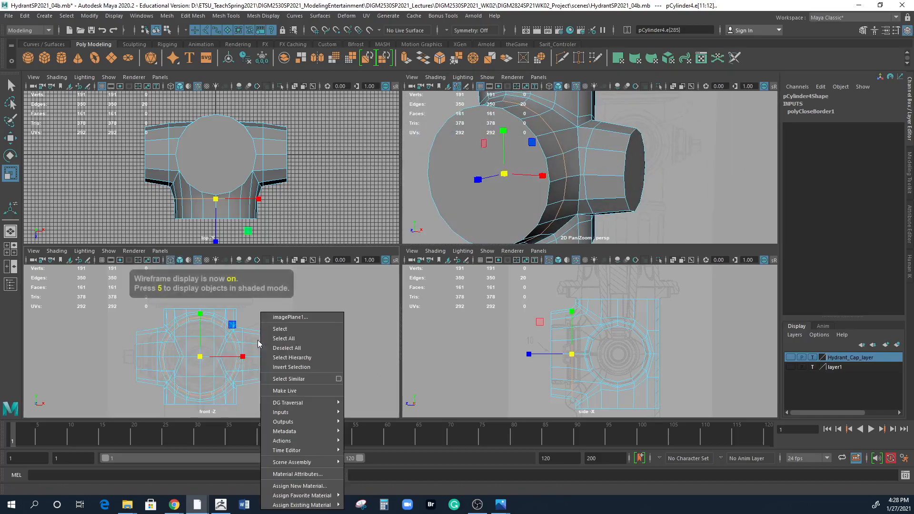
pyautogui.moveTo(262, 242); pyautogui.dragTo(209, 244, button='right')
pyautogui.click(255, 302)
pyautogui.moveTo(255, 345); pyautogui.dragTo(210, 243, button='right')
pyautogui.moveTo(252, 315); pyautogui.dragTo(273, 407)
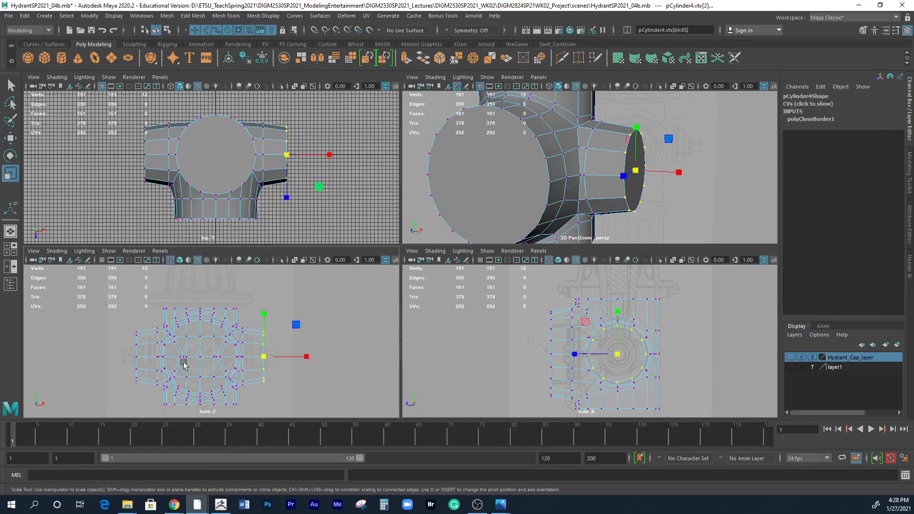
pyautogui.moveTo(108, 320); pyautogui.dragTo(141, 408)
pyautogui.scroll(5, 263, 367)
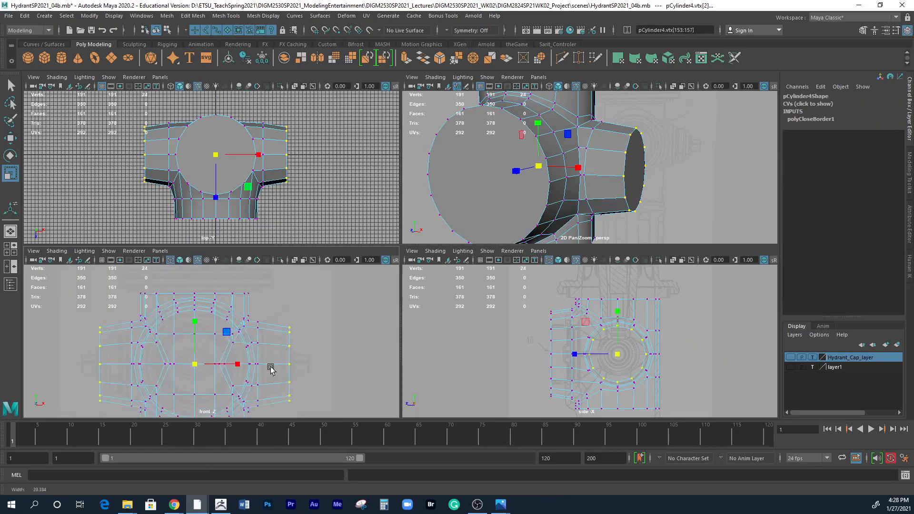
pyautogui.moveTo(252, 332); pyautogui.dragTo(239, 331)
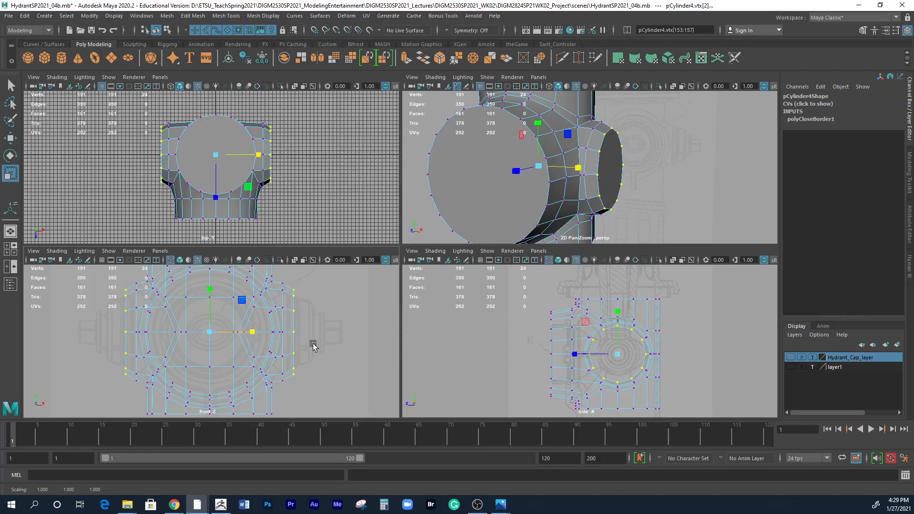
# Select the edge loops near the bases of both shortened side nozzles and scale them slightly in Y and Z.
pyautogui.rightClick(288, 290)
pyautogui.click(284, 216)
pyautogui.click(282, 316)
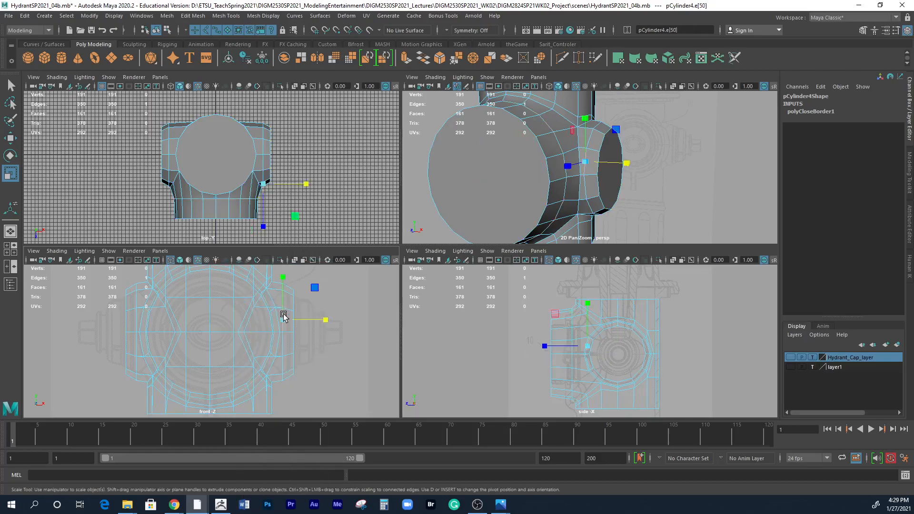
pyautogui.keyDown('shift'); pyautogui.doubleClick(136, 315); pyautogui.keyUp('shift')
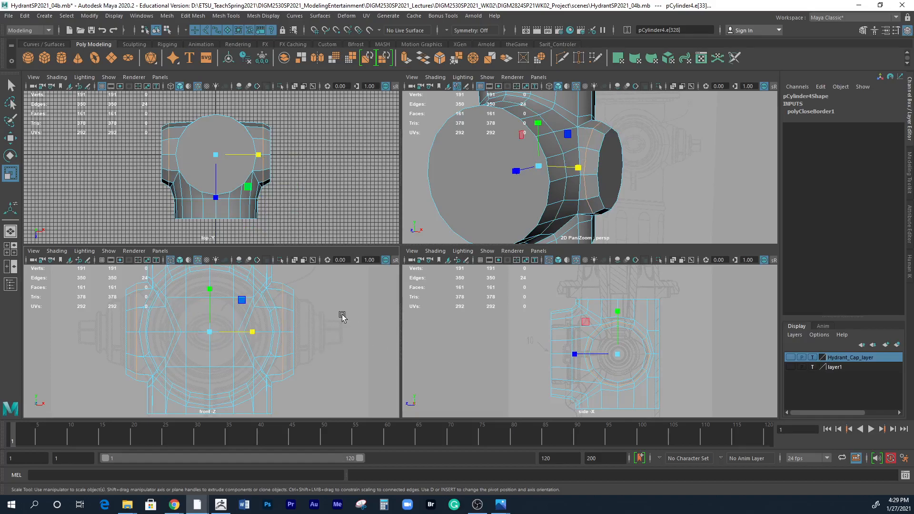
pyautogui.moveTo(584, 322); pyautogui.dragTo(588, 325)
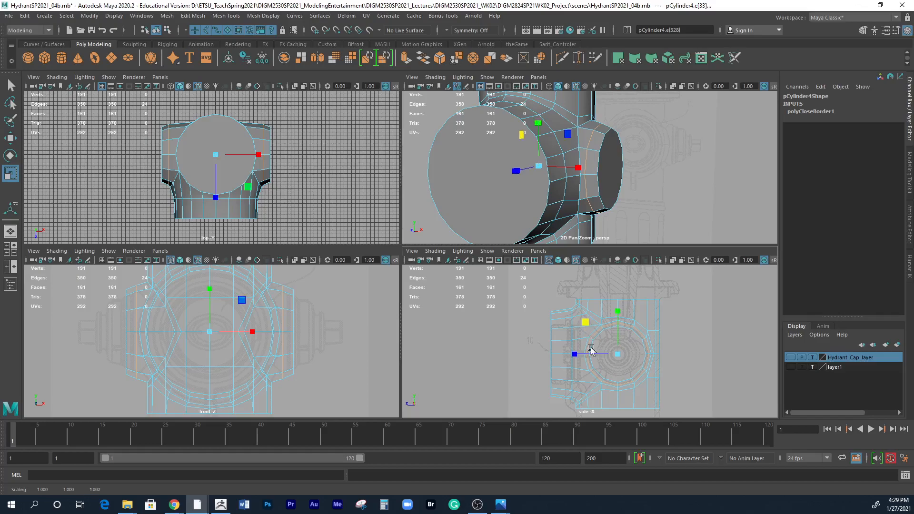
# Clear the loop selection and select the cap face of the large front nozzle in the perspective view.
pyautogui.keyDown('alt'); pyautogui.moveTo(681, 168); pyautogui.dragTo(635, 179); pyautogui.keyUp('alt')
pyautogui.keyDown('alt'); pyautogui.moveTo(628, 174); pyautogui.dragTo(538, 153, button='right'); pyautogui.keyUp('alt')
pyautogui.keyDown('alt'); pyautogui.moveTo(539, 153); pyautogui.dragTo(679, 178); pyautogui.keyUp('alt')
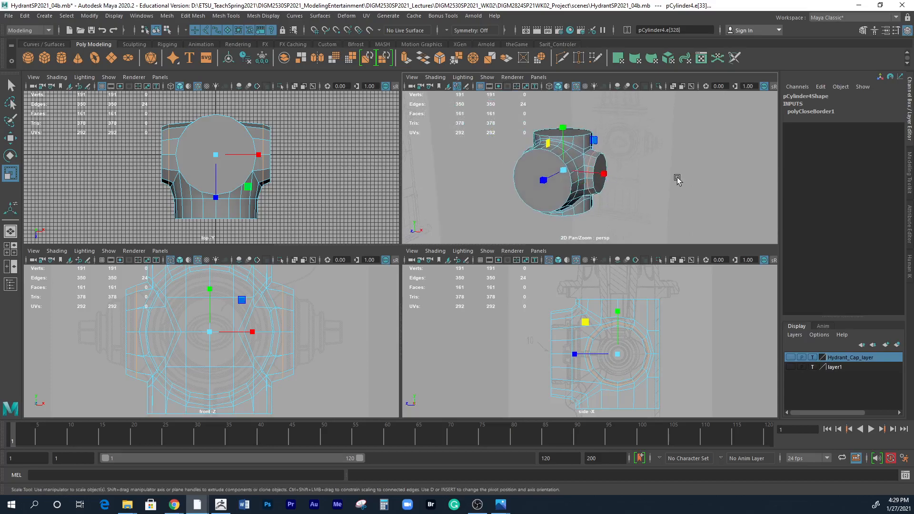
pyautogui.keyDown('alt'); pyautogui.moveTo(679, 177); pyautogui.dragTo(627, 184, button='right'); pyautogui.keyUp('alt')
pyautogui.keyDown('alt'); pyautogui.moveTo(627, 186); pyautogui.dragTo(535, 166); pyautogui.keyUp('alt')
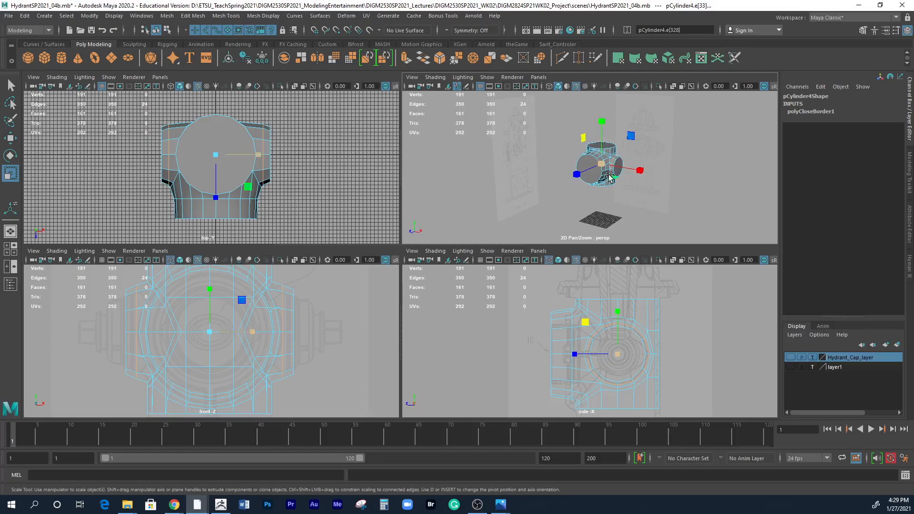
pyautogui.keyDown('alt'); pyautogui.moveTo(562, 188); pyautogui.dragTo(617, 186, button='right'); pyautogui.keyUp('alt')
pyautogui.click(594, 183)
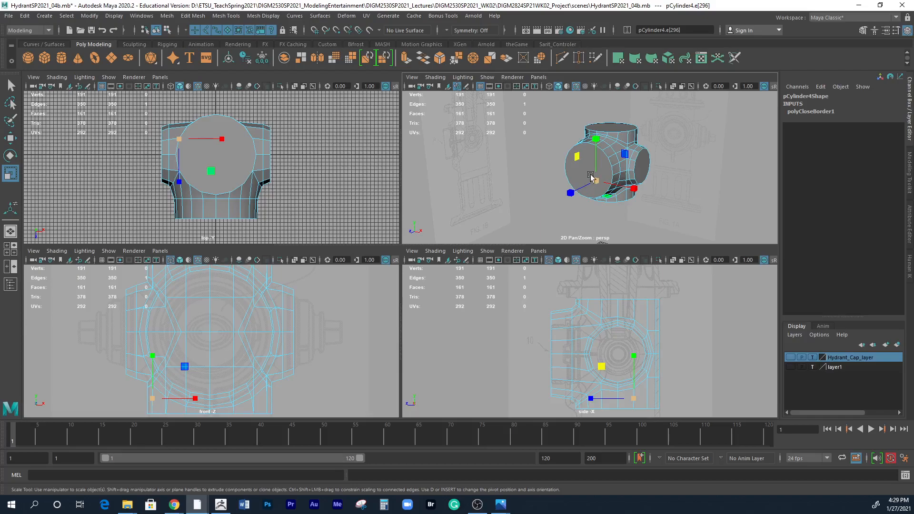
pyautogui.click(574, 168)
pyautogui.moveTo(592, 158); pyautogui.dragTo(591, 182, button='right')
pyautogui.click(589, 154)
pyautogui.keyDown('alt'); pyautogui.moveTo(616, 201); pyautogui.dragTo(650, 205); pyautogui.keyUp('alt')
# Try scaling the front nozzle's cap face down separately in X and in Y, and undo both scalings.
pyautogui.keyDown('alt'); pyautogui.moveTo(311, 352); pyautogui.dragTo(312, 364, button='middle'); pyautogui.keyUp('alt')
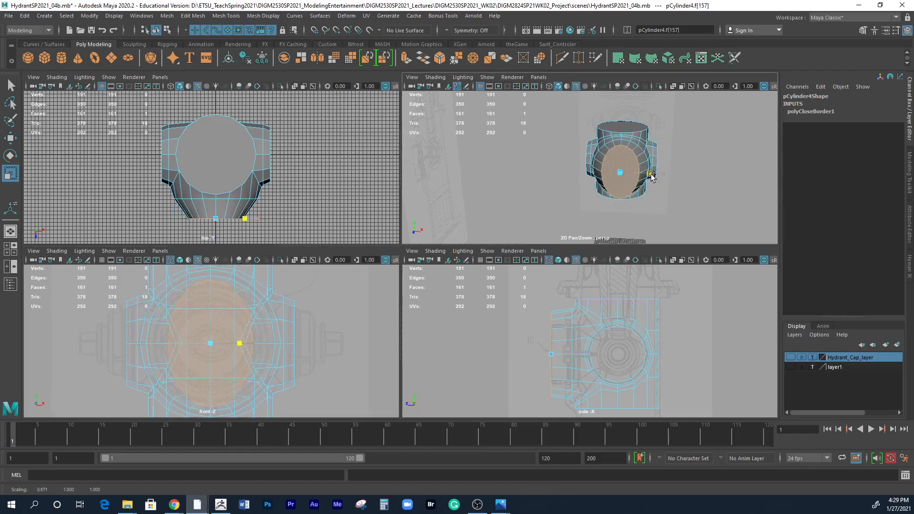
pyautogui.moveTo(621, 130); pyautogui.dragTo(622, 141)
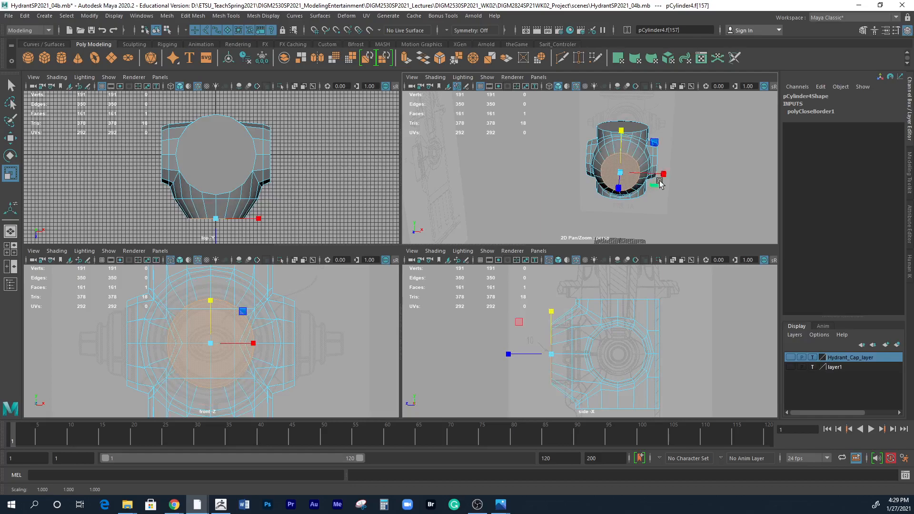
pyautogui.hotkey('ctrl', 'z')
pyautogui.hotkey('ctrl', 'z')
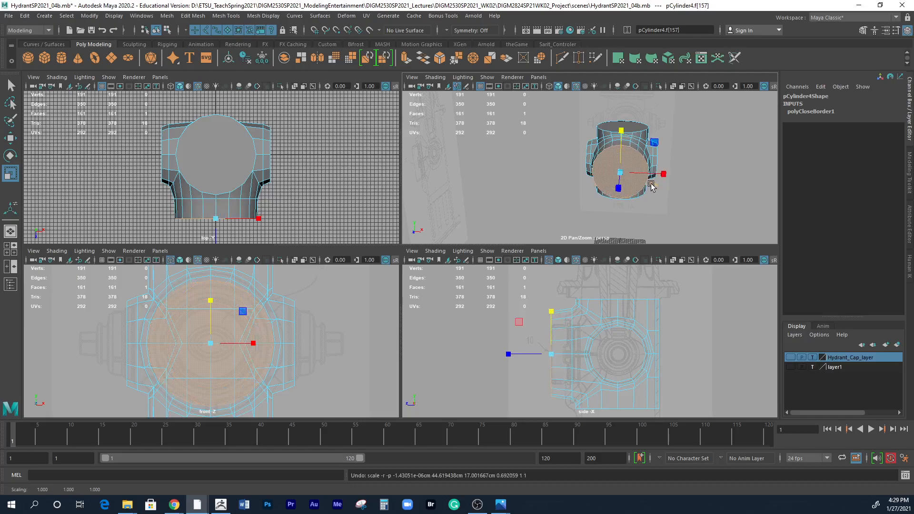
# Scale the front nozzle's cap face down slightly in X and Y together to taper the nozzle.
pyautogui.moveTo(620, 173); pyautogui.dragTo(656, 178)
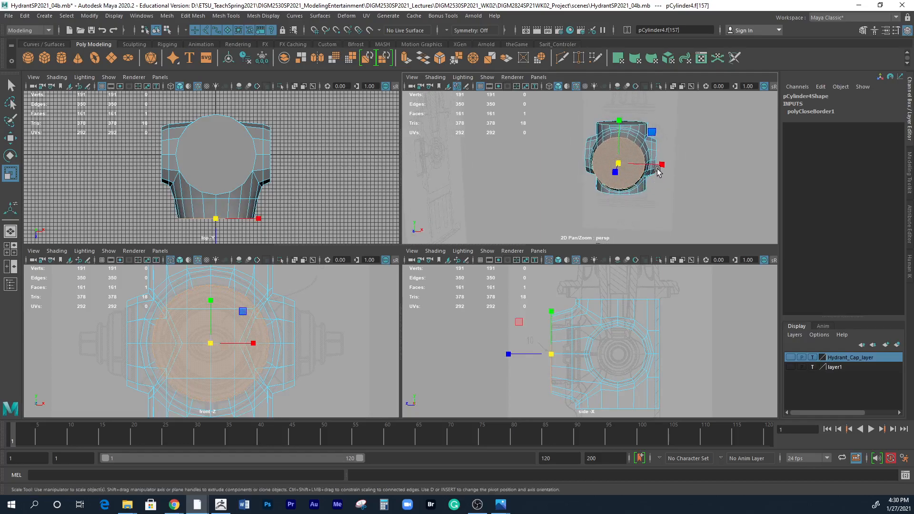
pyautogui.moveTo(652, 133); pyautogui.dragTo(652, 136)
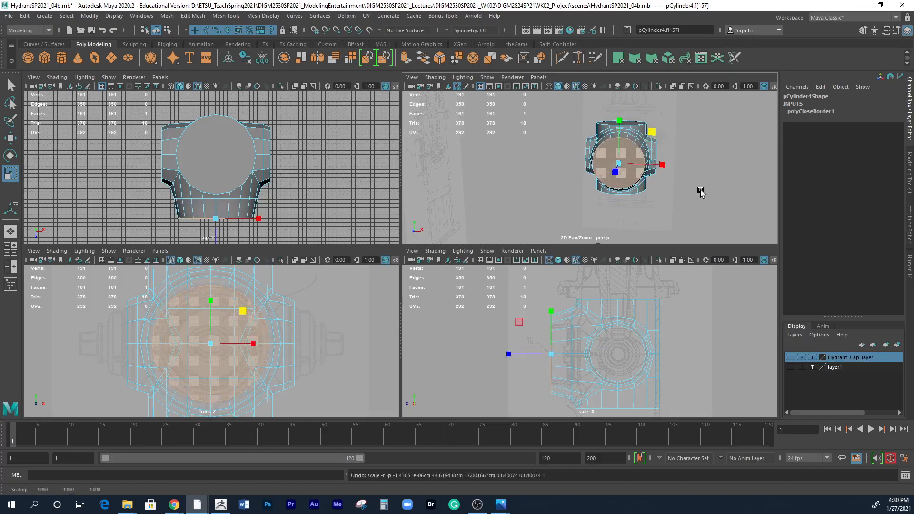
pyautogui.scroll(1, 338, 170)
pyautogui.scroll(-1, 338, 170)
pyautogui.keyDown('alt'); pyautogui.moveTo(319, 187); pyautogui.dragTo(315, 193); pyautogui.keyUp('alt')
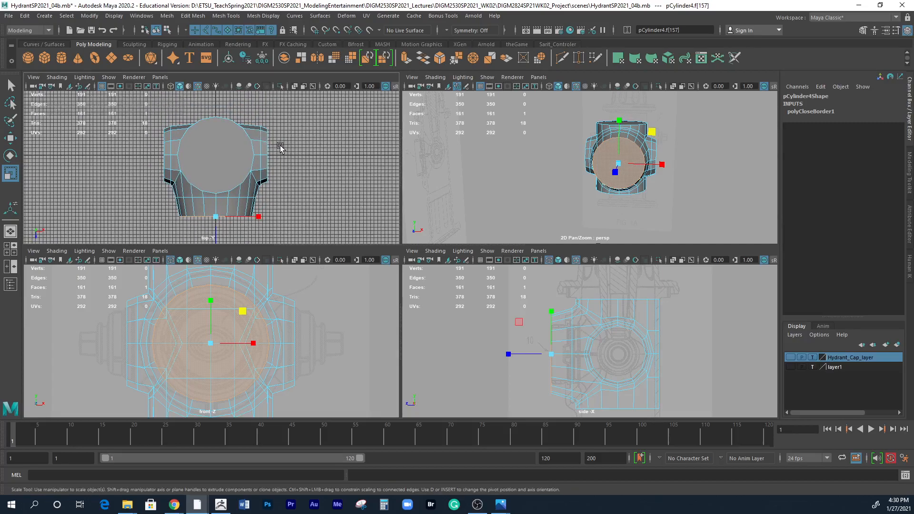
# Preview the hydrant body smoothed and examine the rounded shape of its front and side nozzles.
pyautogui.keyDown('alt'); pyautogui.moveTo(637, 177); pyautogui.dragTo(507, 180); pyautogui.keyUp('alt')
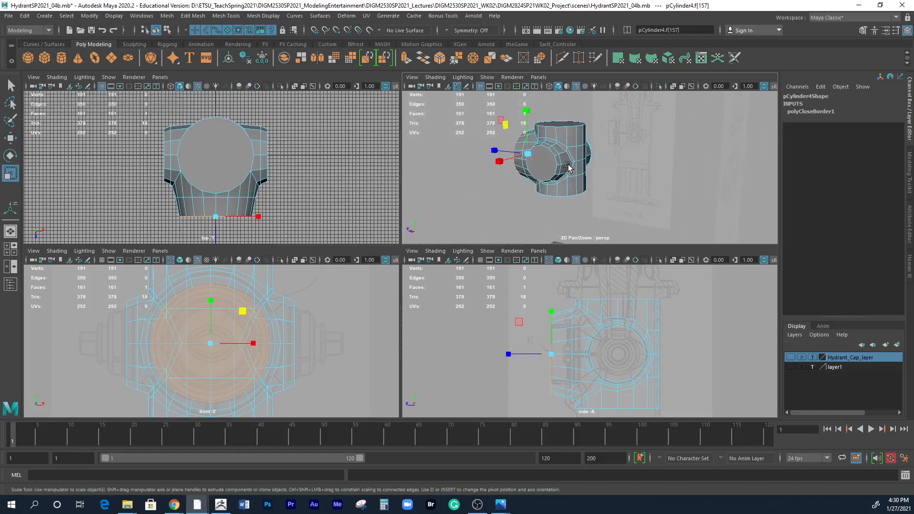
pyautogui.press('3')
pyautogui.click(605, 182)
pyautogui.keyDown('alt'); pyautogui.moveTo(605, 183); pyautogui.dragTo(619, 208); pyautogui.keyUp('alt')
pyautogui.keyDown('alt'); pyautogui.moveTo(619, 208); pyautogui.dragTo(719, 205, button='right'); pyautogui.keyUp('alt')
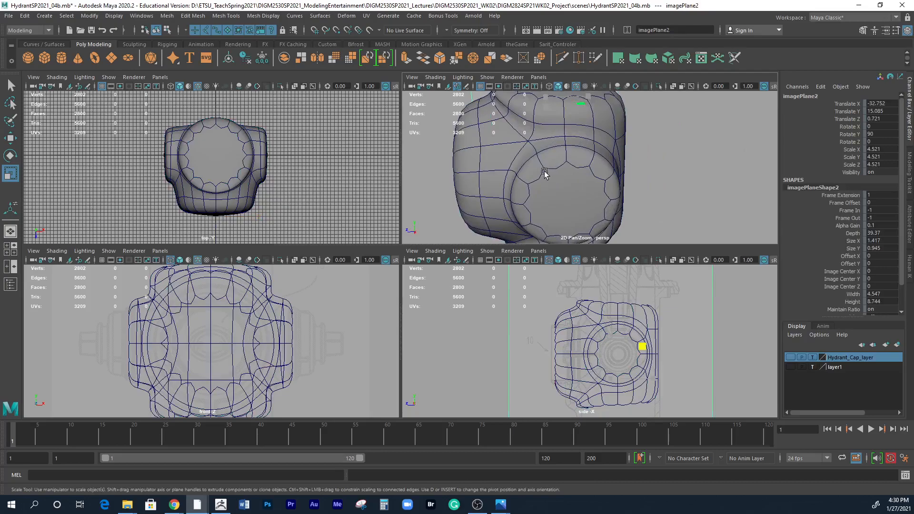
pyautogui.keyDown('alt'); pyautogui.moveTo(584, 201); pyautogui.dragTo(547, 146); pyautogui.keyUp('alt')
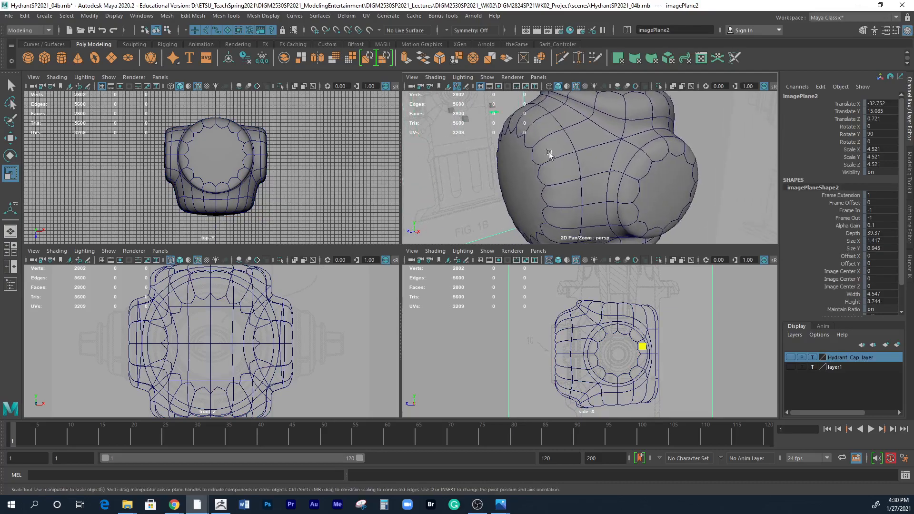
# Return the hydrant body to its unsmoothed display and select the whole body.
pyautogui.click(643, 190)
pyautogui.press('q')
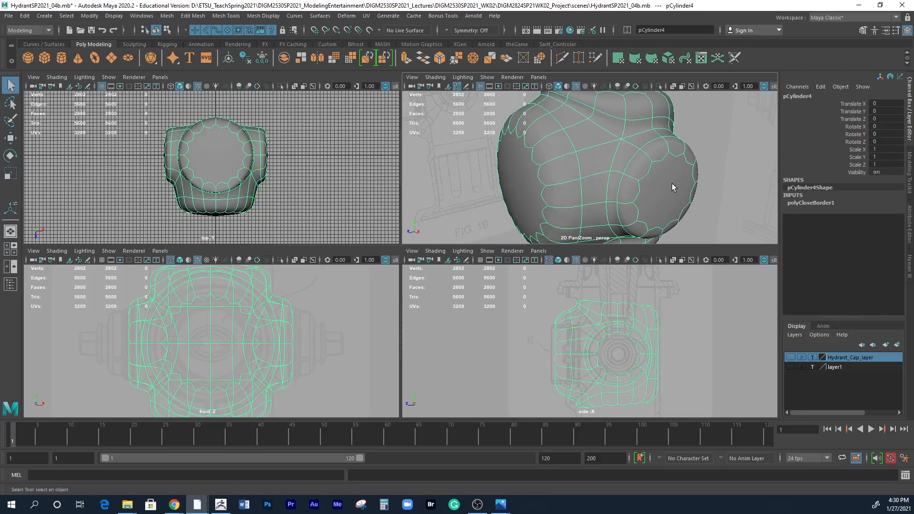
pyautogui.press('1')
pyautogui.keyDown('alt'); pyautogui.moveTo(682, 179); pyautogui.dragTo(557, 165, button='right'); pyautogui.keyUp('alt')
pyautogui.keyDown('alt'); pyautogui.moveTo(586, 173); pyautogui.dragTo(662, 192); pyautogui.keyUp('alt')
pyautogui.click(640, 220)
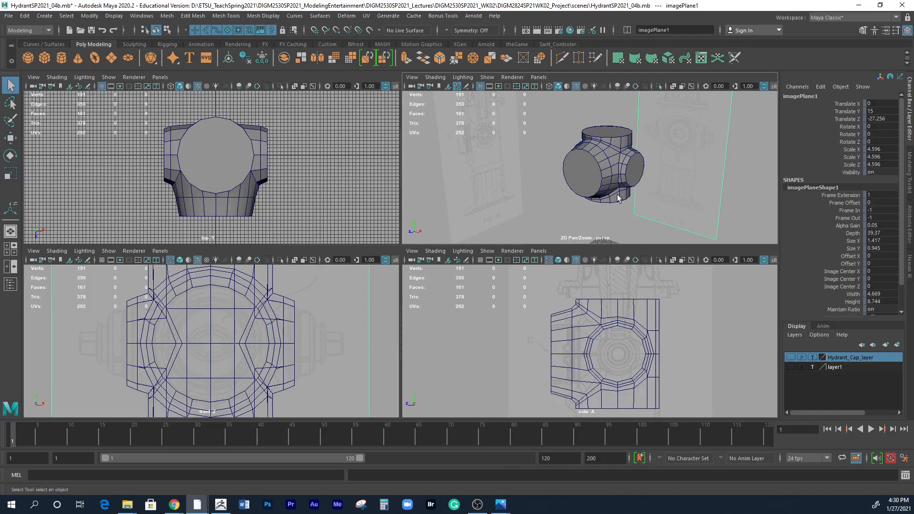
pyautogui.click(616, 213)
pyautogui.click(603, 171)
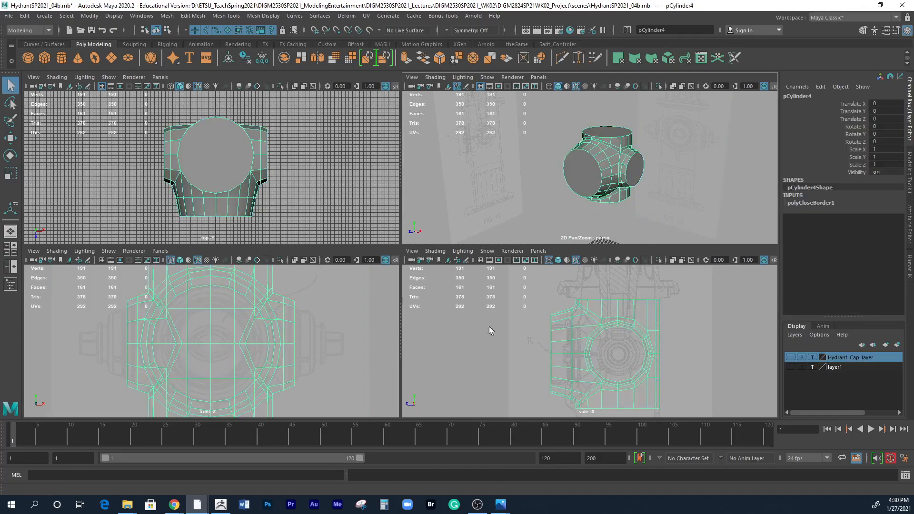
# Show the front and side views shaded, clear the selection, and hide the top view's grid.
pyautogui.keyDown('alt'); pyautogui.moveTo(341, 334); pyautogui.dragTo(347, 337, button='middle'); pyautogui.keyUp('alt')
pyautogui.keyDown('alt'); pyautogui.moveTo(346, 336); pyautogui.dragTo(276, 323, button='right'); pyautogui.keyUp('alt')
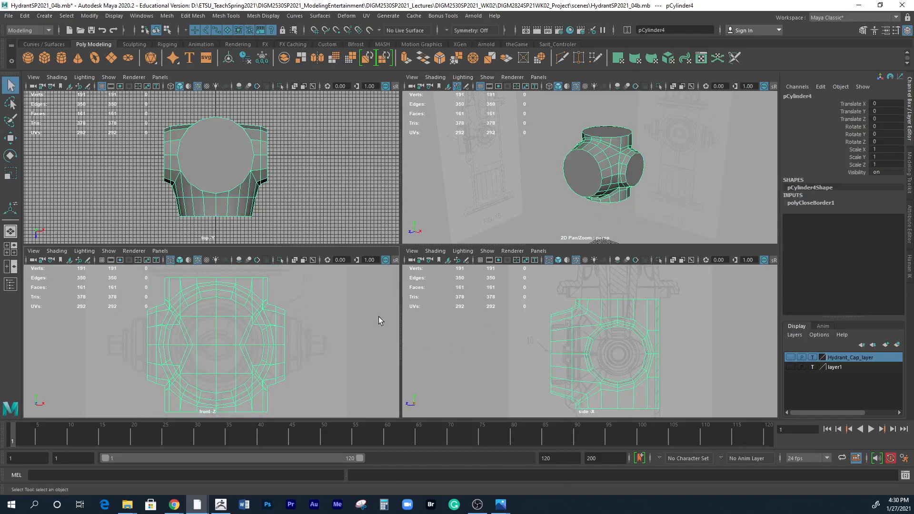
pyautogui.press('4')
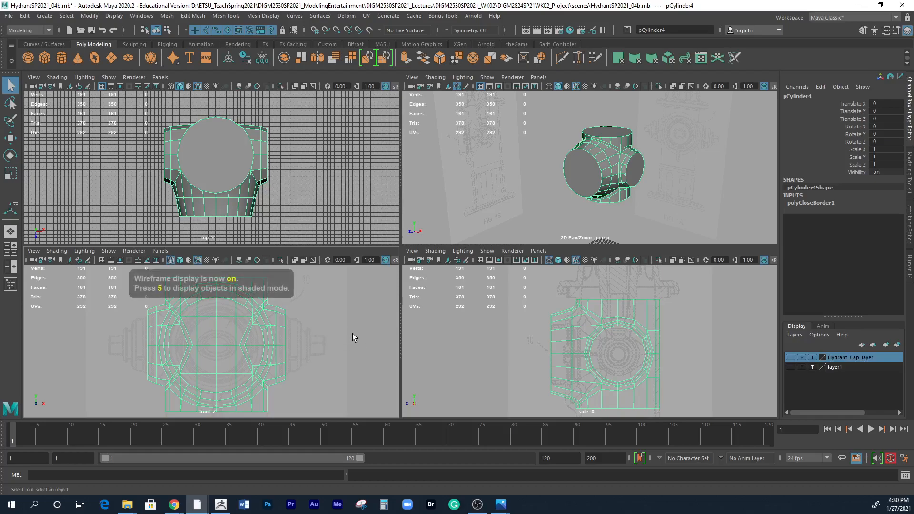
pyautogui.press('5')
pyautogui.press('5')
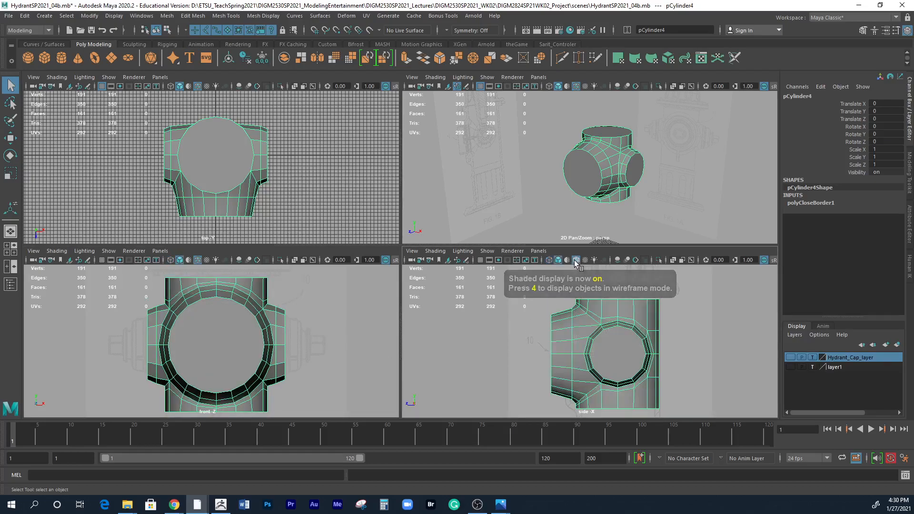
pyautogui.click(498, 350)
pyautogui.click(101, 86)
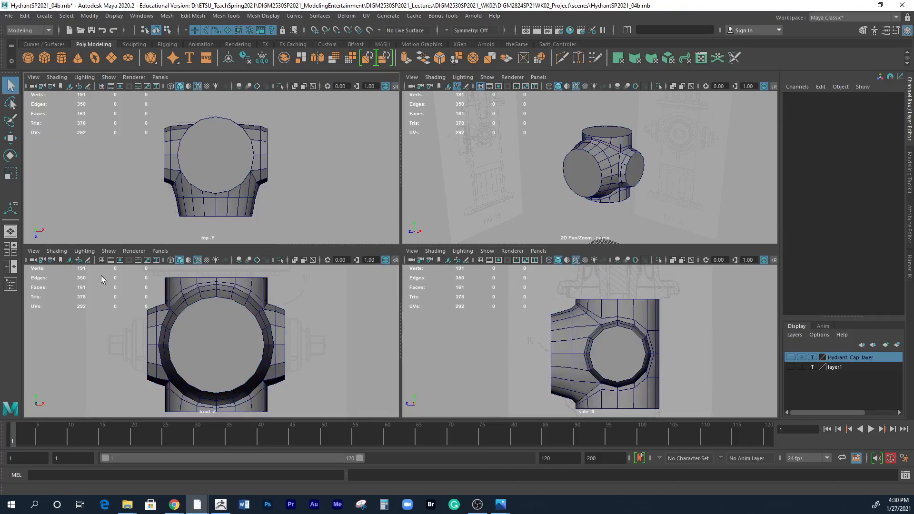
# Frame the body larger in the perspective, side and front views and switch the four views to full screen.
pyautogui.keyDown('alt'); pyautogui.moveTo(587, 196); pyautogui.dragTo(635, 212, button='right'); pyautogui.keyUp('alt')
pyautogui.keyDown('alt'); pyautogui.moveTo(635, 213); pyautogui.dragTo(630, 209, button='middle'); pyautogui.keyUp('alt')
pyautogui.keyDown('alt'); pyautogui.moveTo(698, 367); pyautogui.dragTo(735, 346, button='right'); pyautogui.keyUp('alt')
pyautogui.keyDown('alt'); pyautogui.moveTo(349, 339); pyautogui.dragTo(346, 330, button='middle'); pyautogui.keyUp('alt')
pyautogui.hotkey('ctrl', 'space')
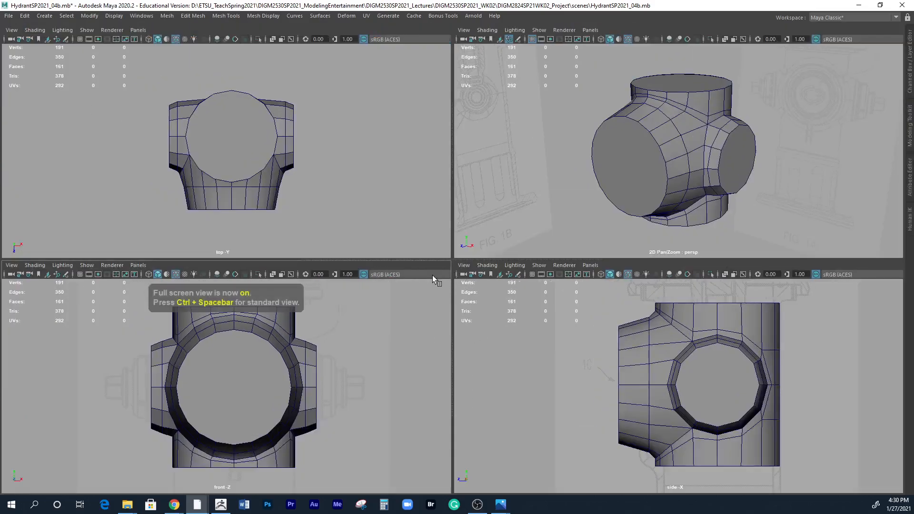
pyautogui.hotkey('ctrl', 'space')
pyautogui.hotkey('ctrl', 'space')
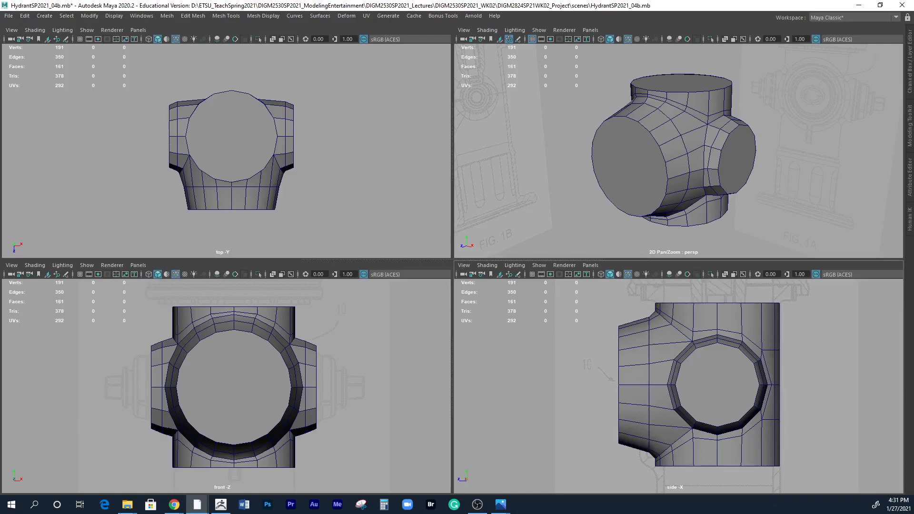
# Open the Snipping Tool and capture a new snip covering all four Maya views of the hydrant body.
pyautogui.click(37, 503)
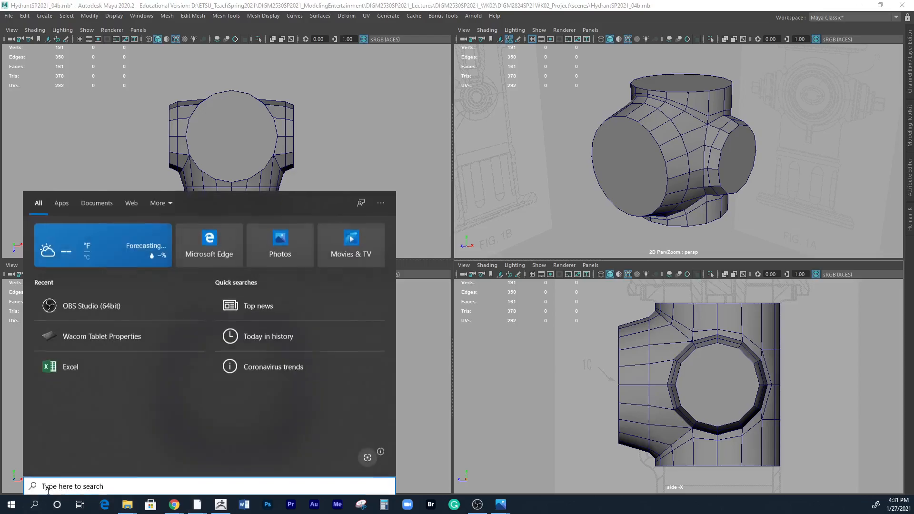
pyautogui.write('snip')
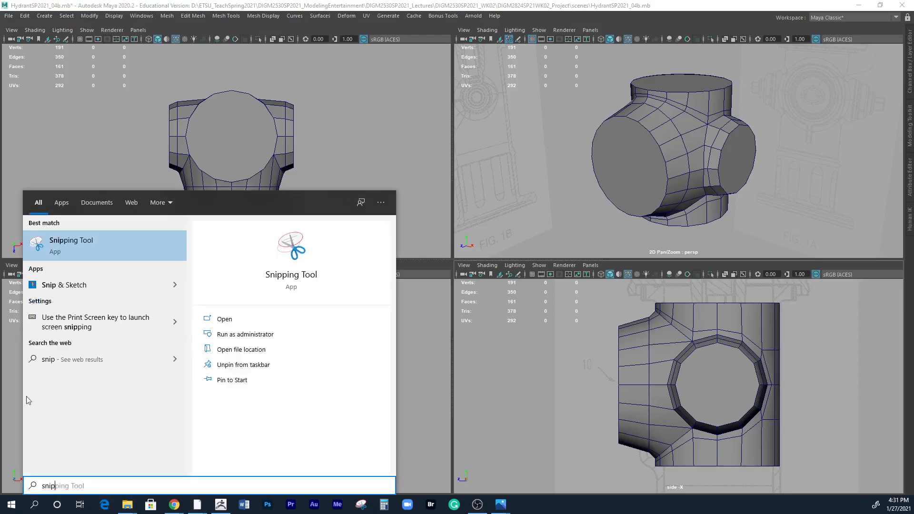
pyautogui.click(83, 240)
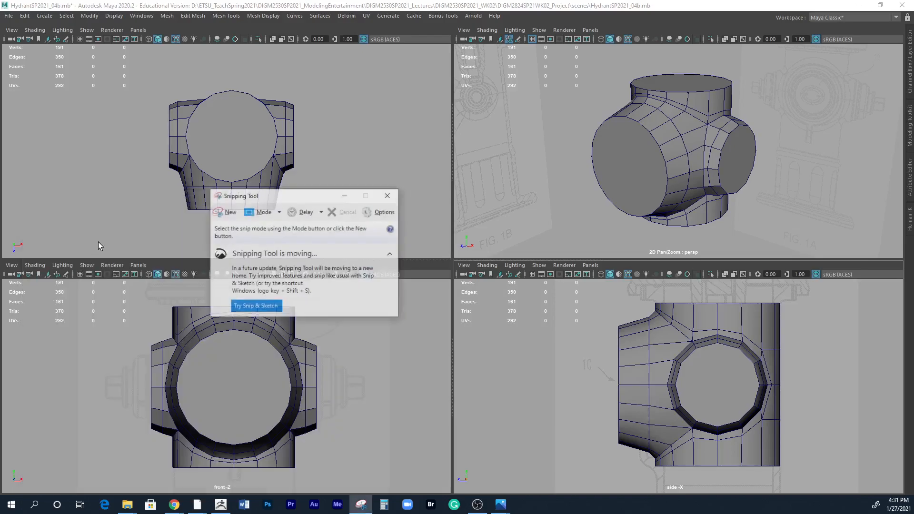
pyautogui.click(230, 212)
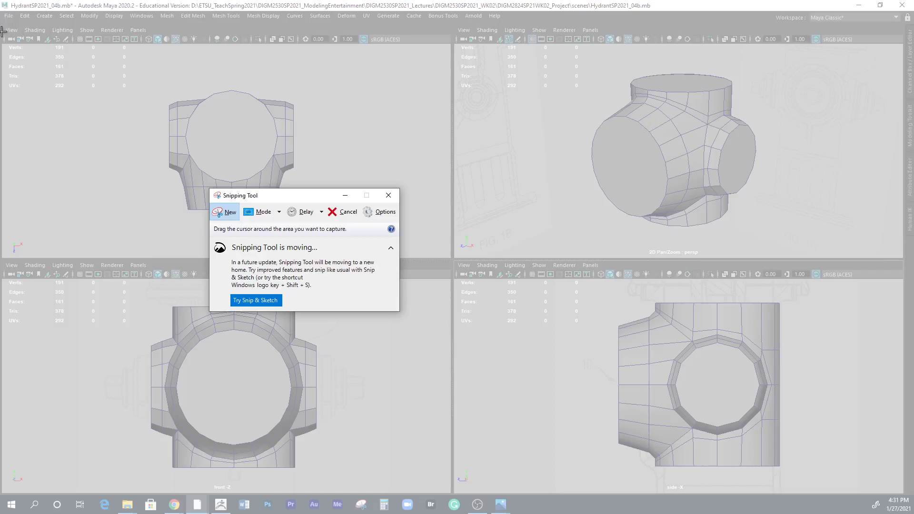
pyautogui.moveTo(2, 32); pyautogui.dragTo(904, 497)
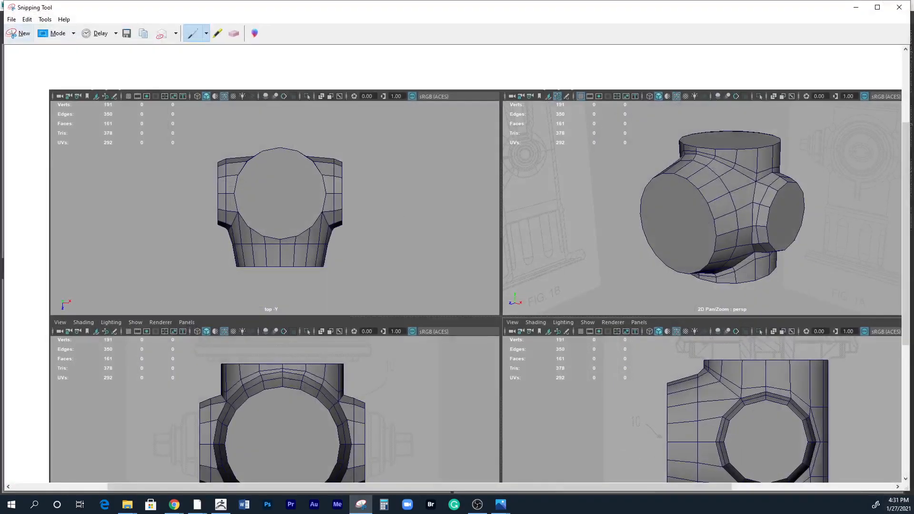
# Save the capture as a JPEG under a new name in the Image_Progress folder of DIGM2530SP2021_WK02.
pyautogui.click(128, 36)
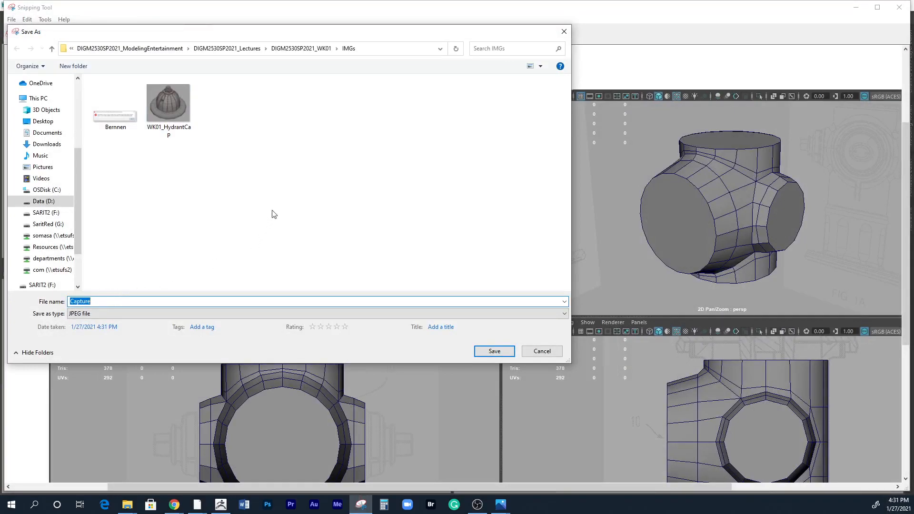
pyautogui.click(251, 48)
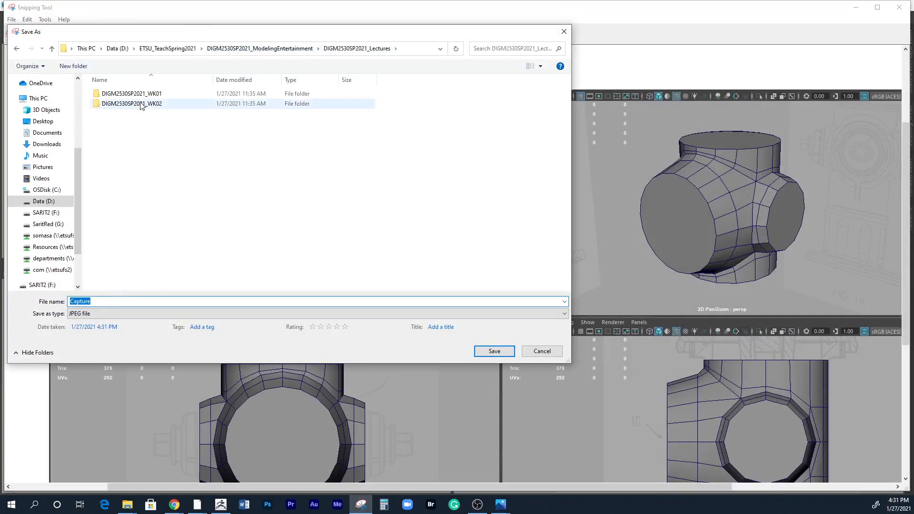
pyautogui.doubleClick(200, 104)
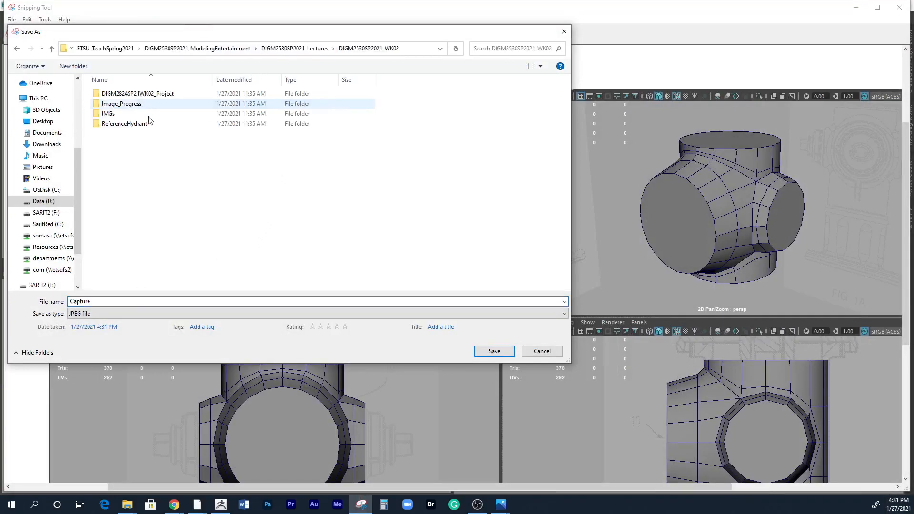
pyautogui.doubleClick(120, 103)
pyautogui.doubleClick(103, 301)
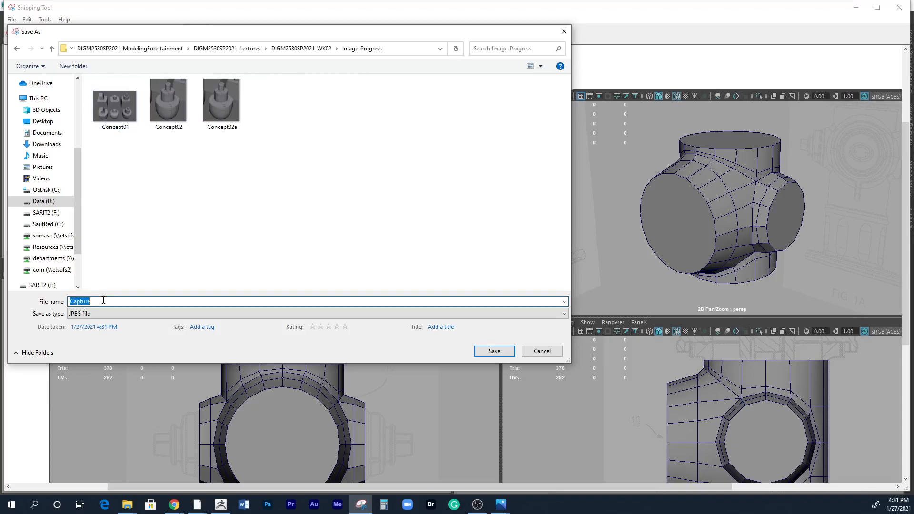
pyautogui.write('Body01')
pyautogui.click(494, 351)
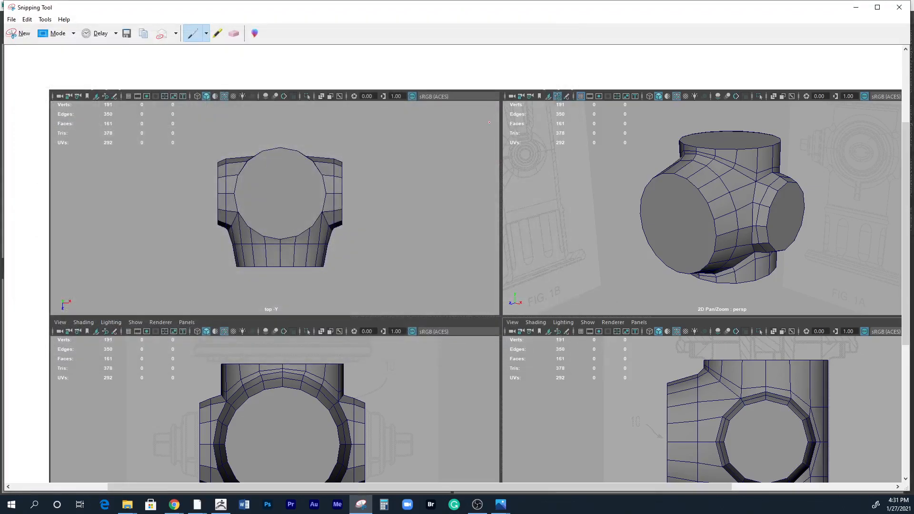
# Minimize the Snipping Tool, switch back to Maya and take the four views out of full screen.
pyautogui.scroll(-3, 584, 281)
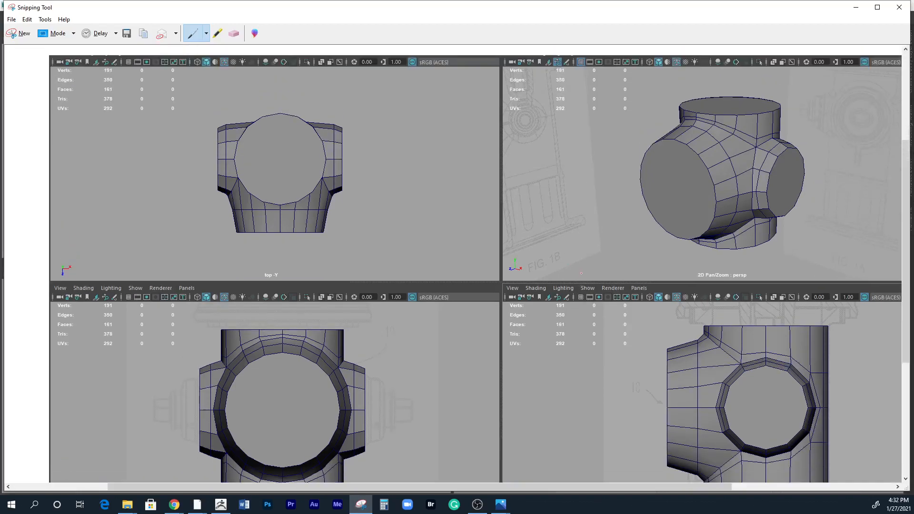
pyautogui.click(855, 7)
pyautogui.hotkey('ctrl', 'space')
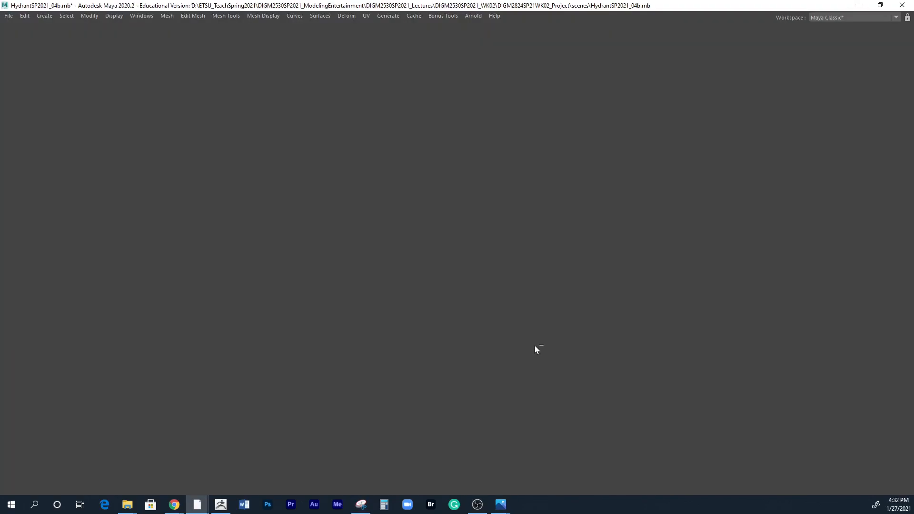